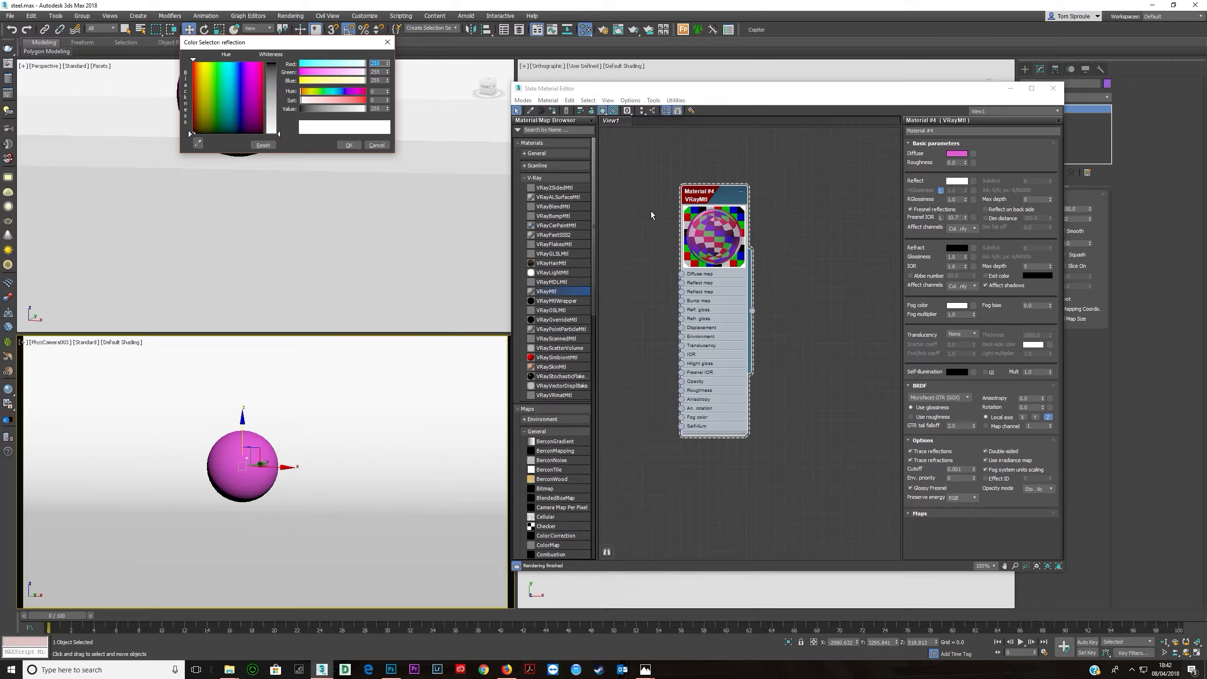
pyautogui.click(910, 209)
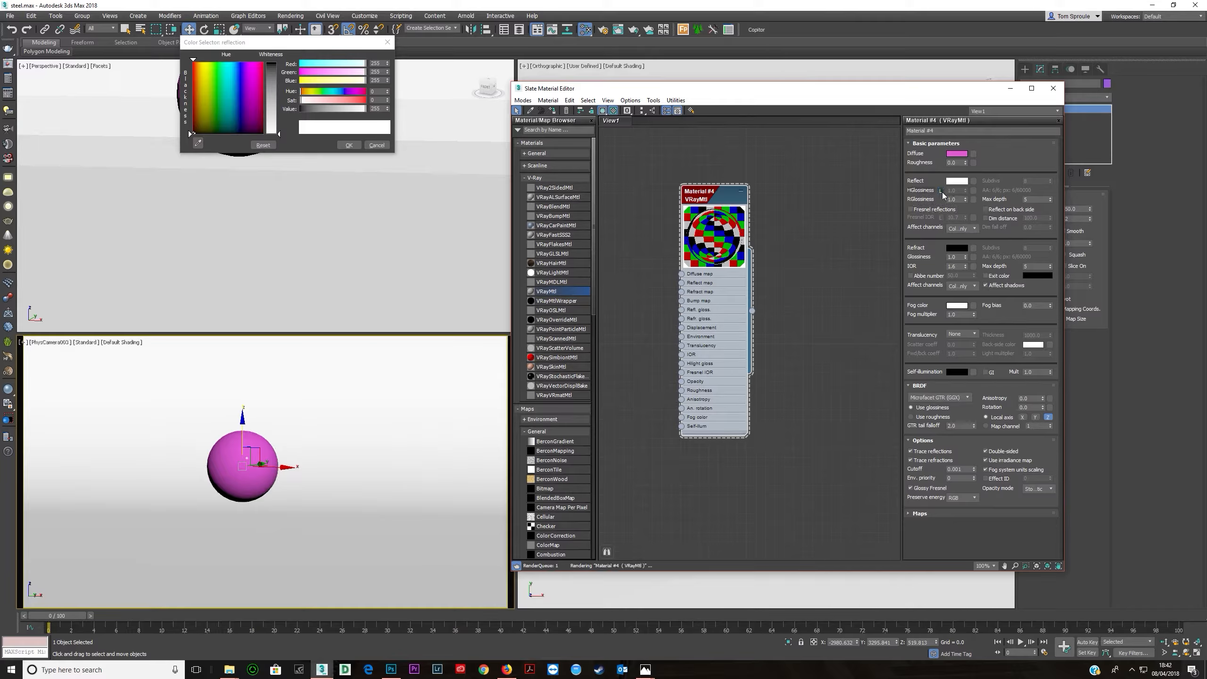
pyautogui.click(930, 211)
pyautogui.moveTo(965, 218); pyautogui.dragTo(965, 216)
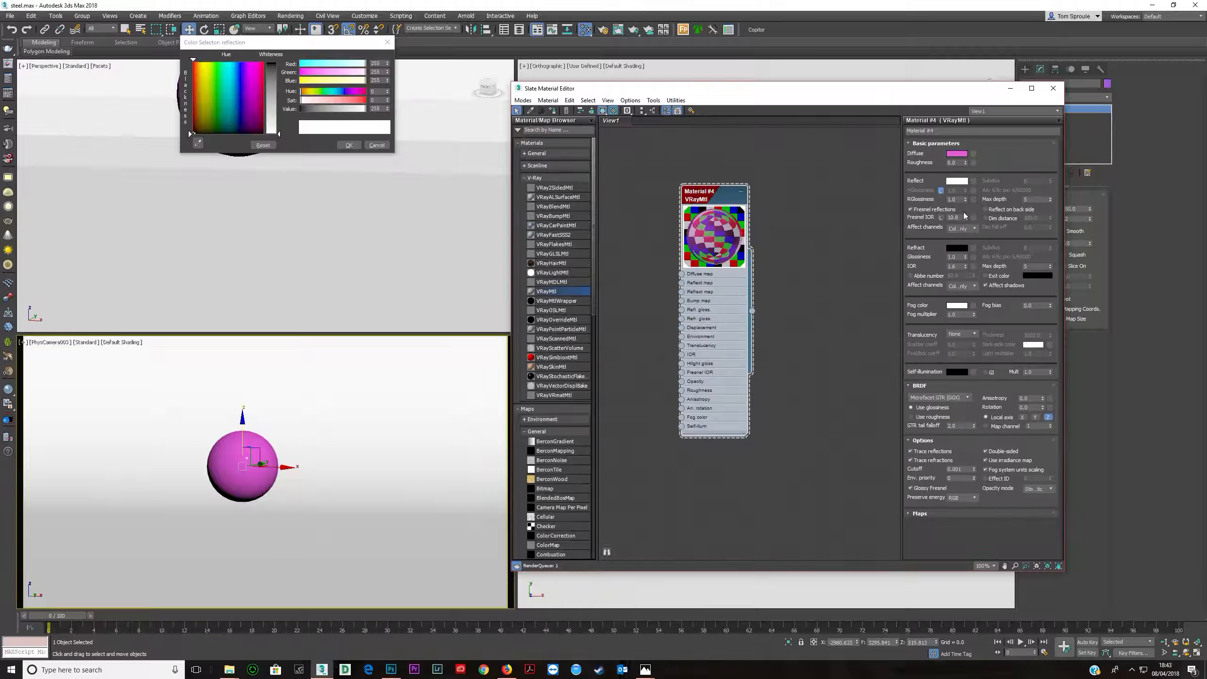
# - Set the material's diffuse color to black
pyautogui.click(952, 155)
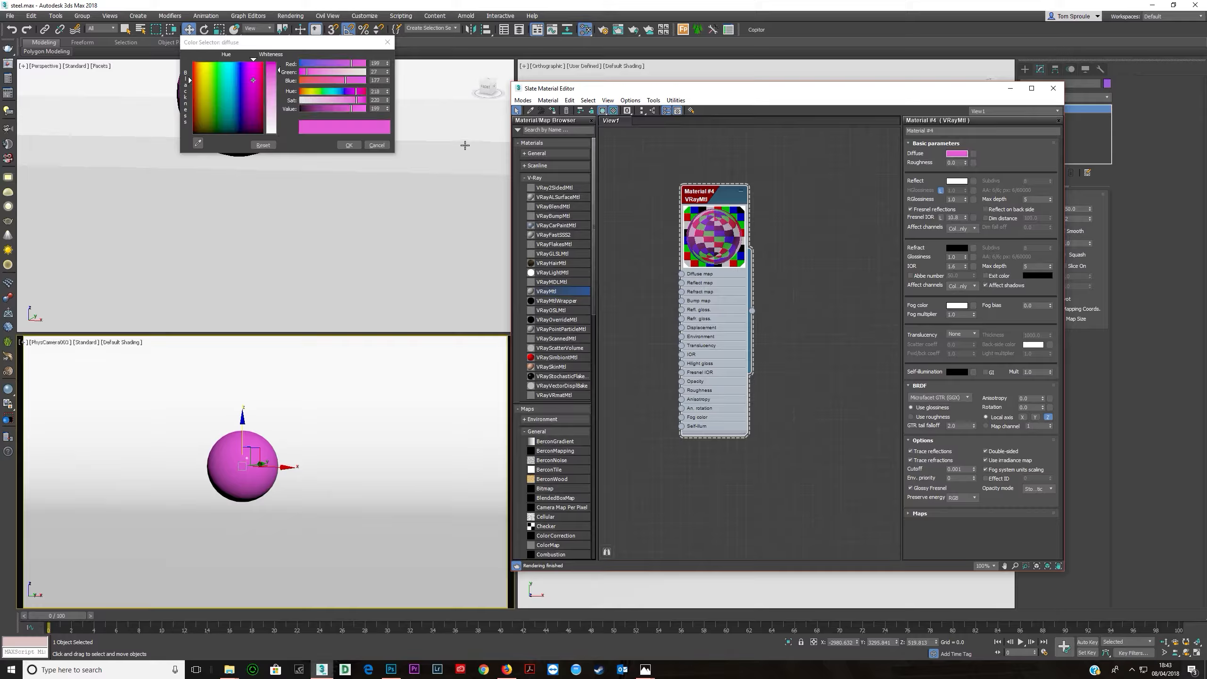
pyautogui.moveTo(352, 109); pyautogui.dragTo(287, 128)
pyautogui.click(349, 145)
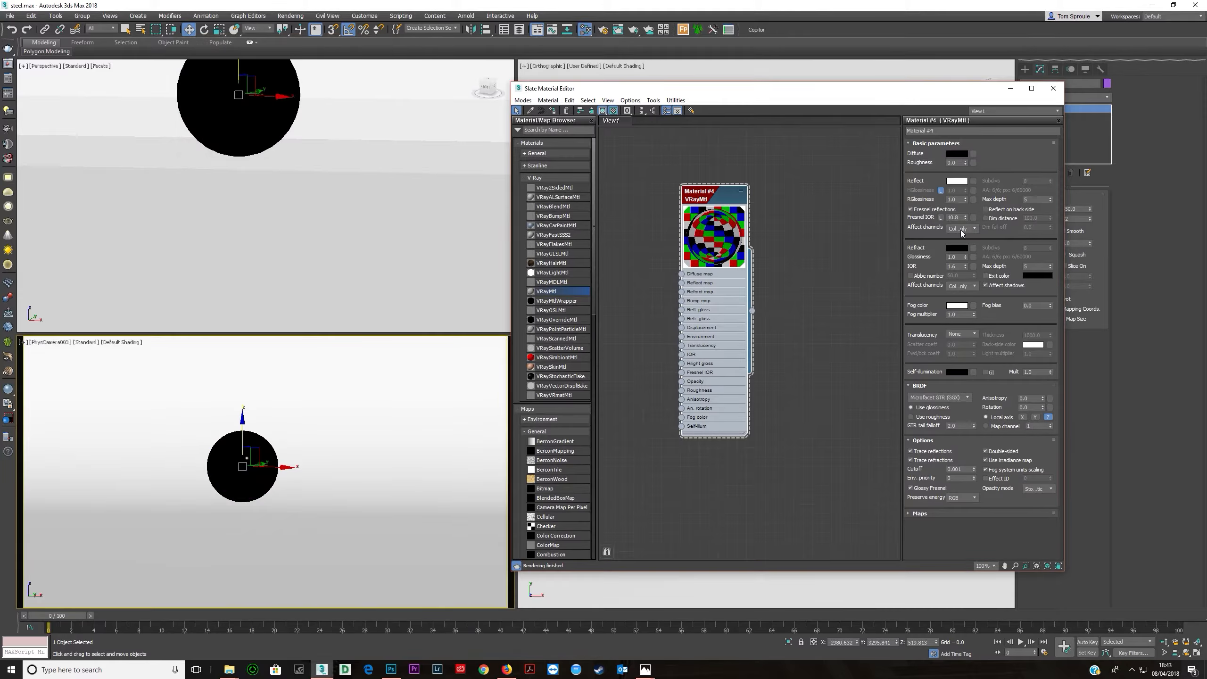
# - Set the Fresnel IOR of the reflection to 15
pyautogui.moveTo(967, 218); pyautogui.dragTo(965, 195)
pyautogui.moveTo(973, 236); pyautogui.dragTo(974, 281)
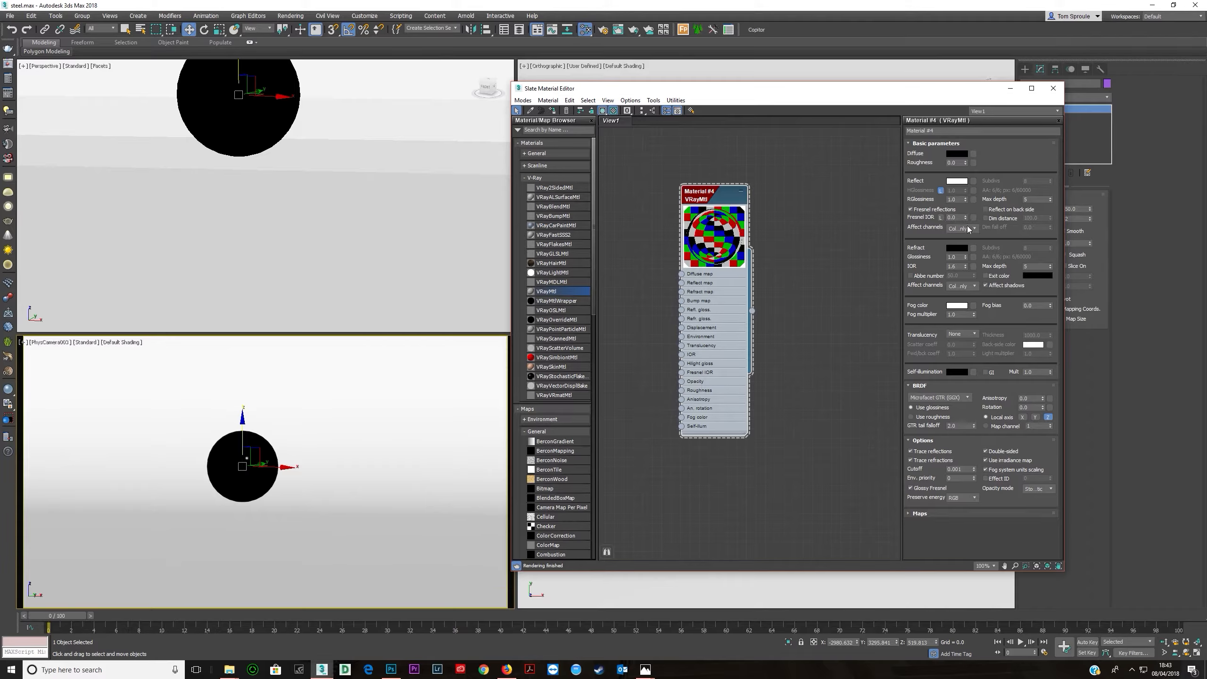
pyautogui.moveTo(965, 217); pyautogui.dragTo(968, 183)
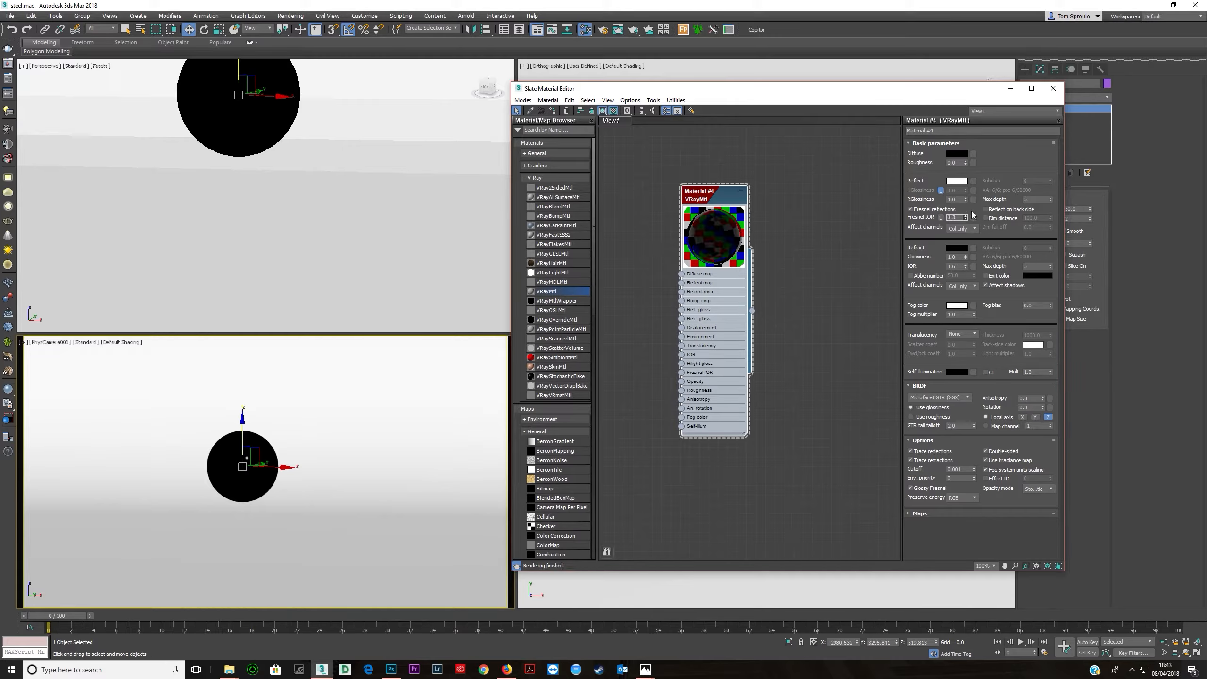
pyautogui.doubleClick(958, 217)
pyautogui.write('15')
pyautogui.press('Return')
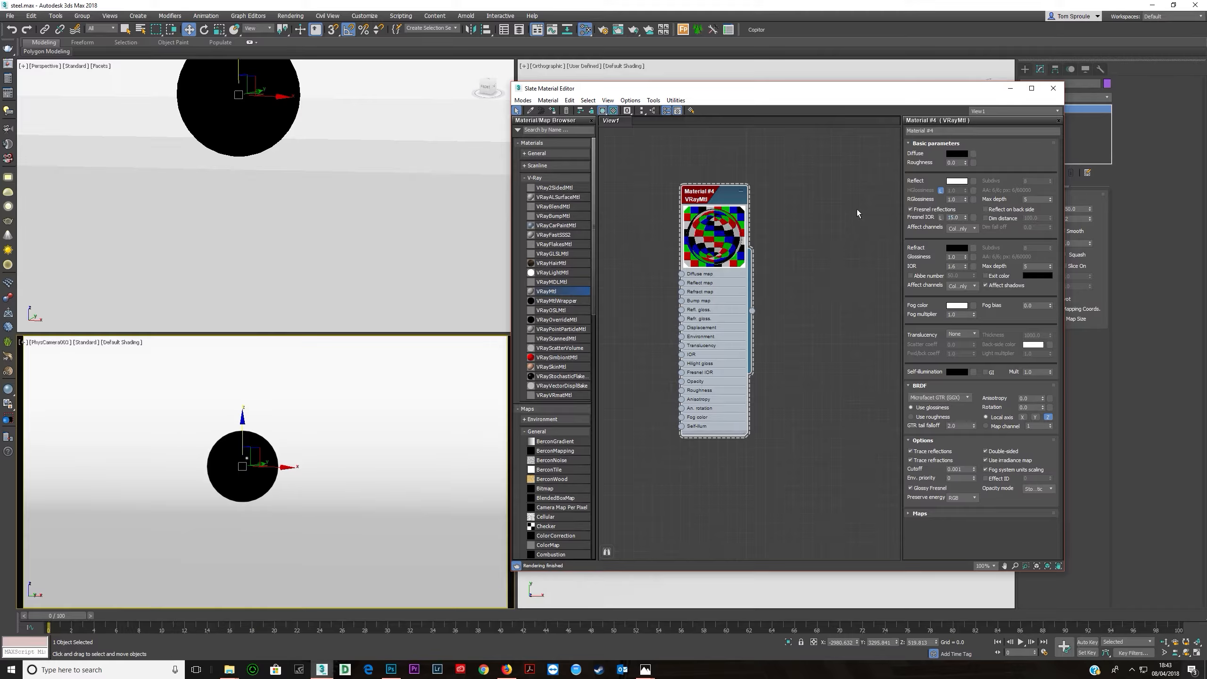
# - Lower the reflection glossiness to about 0.63
pyautogui.doubleClick(958, 199)
pyautogui.moveTo(967, 201); pyautogui.dragTo(967, 218)
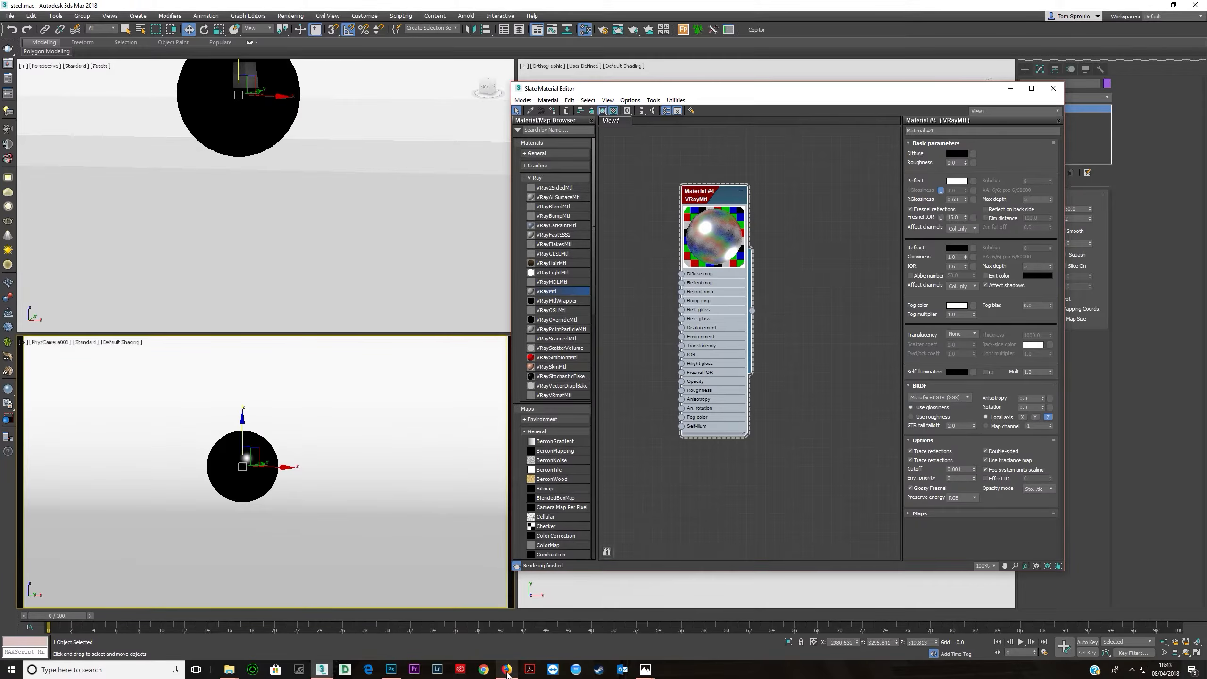
# - Look at the steel pipes reference image in the browser, then minimise the browser
pyautogui.click(506, 670)
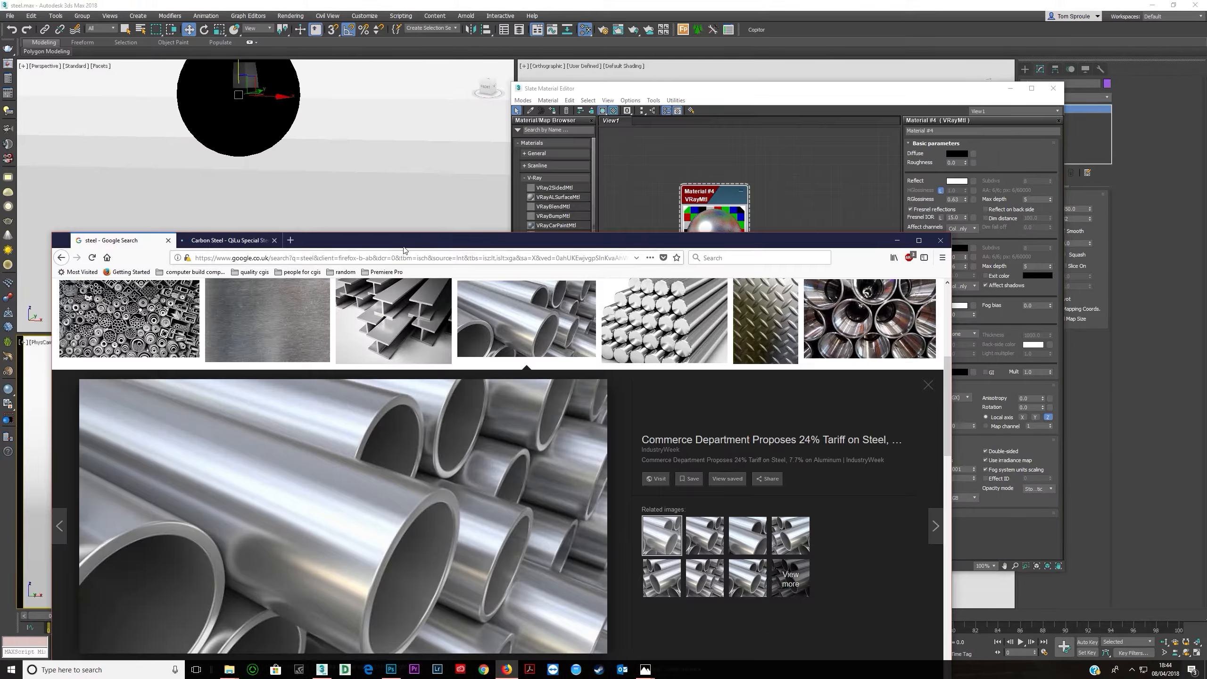
pyautogui.moveTo(404, 248); pyautogui.dragTo(401, 168)
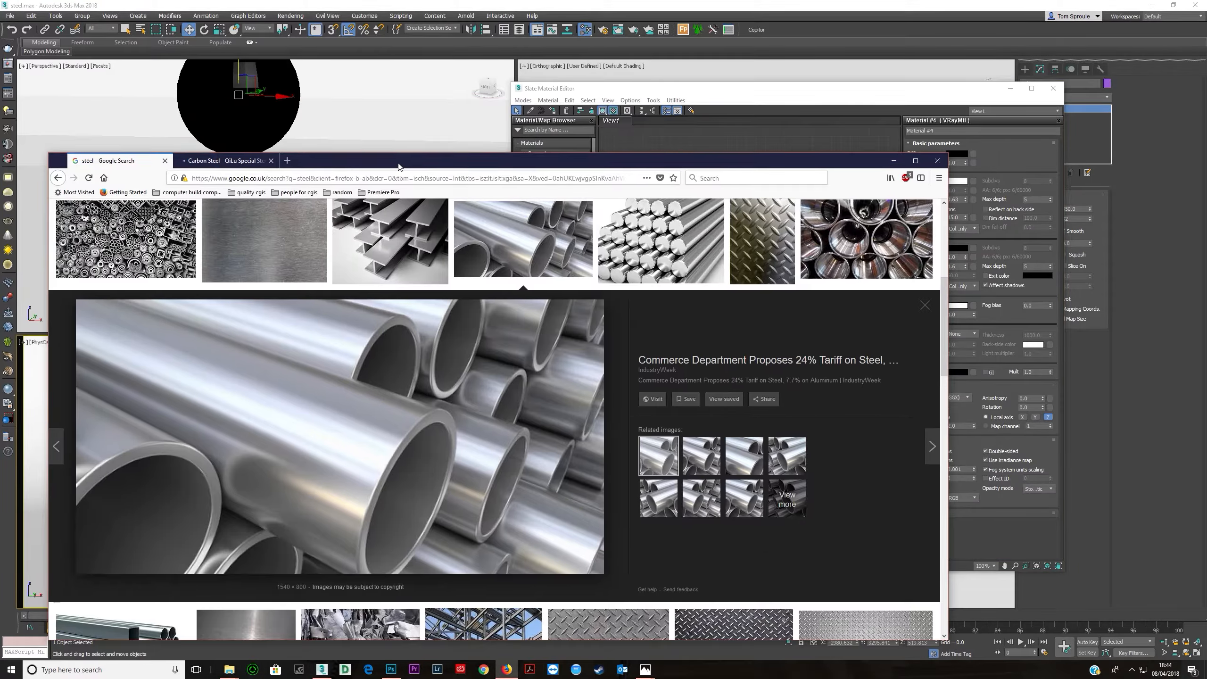
pyautogui.moveTo(570, 171)
pyautogui.mouseDown()
pyautogui.moveTo(543, 354)
pyautogui.moveTo(570, 360)
pyautogui.moveTo(584, 183)
pyautogui.mouseUp()
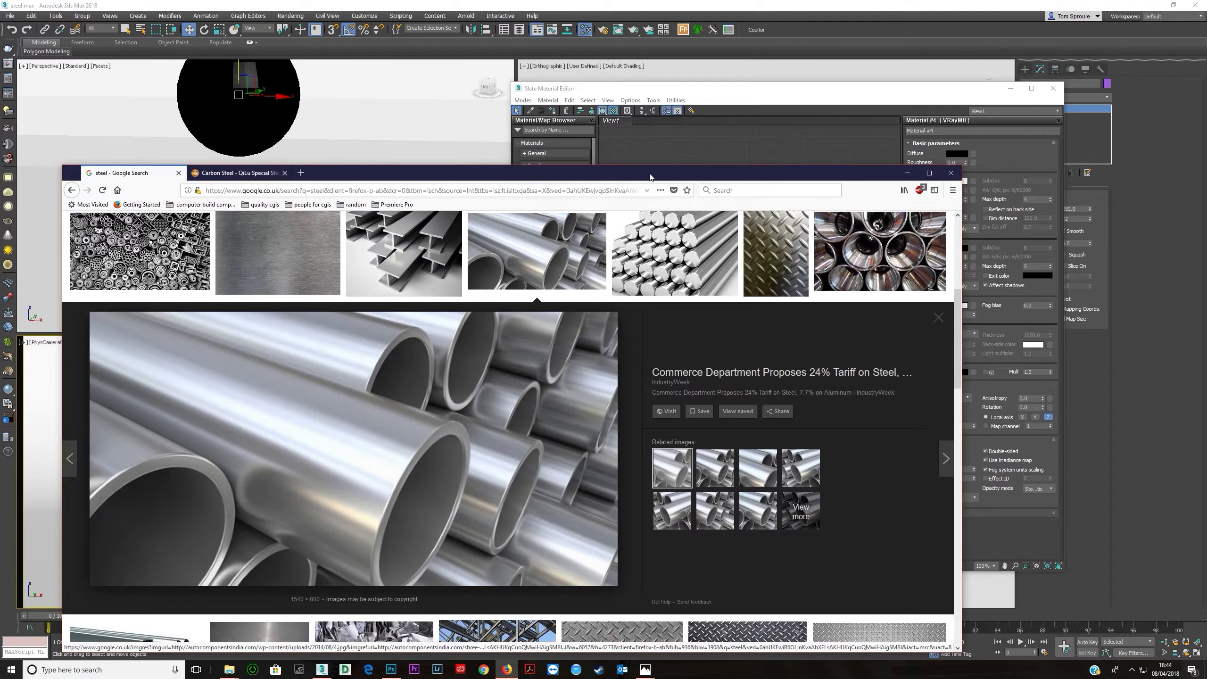
pyautogui.click(907, 172)
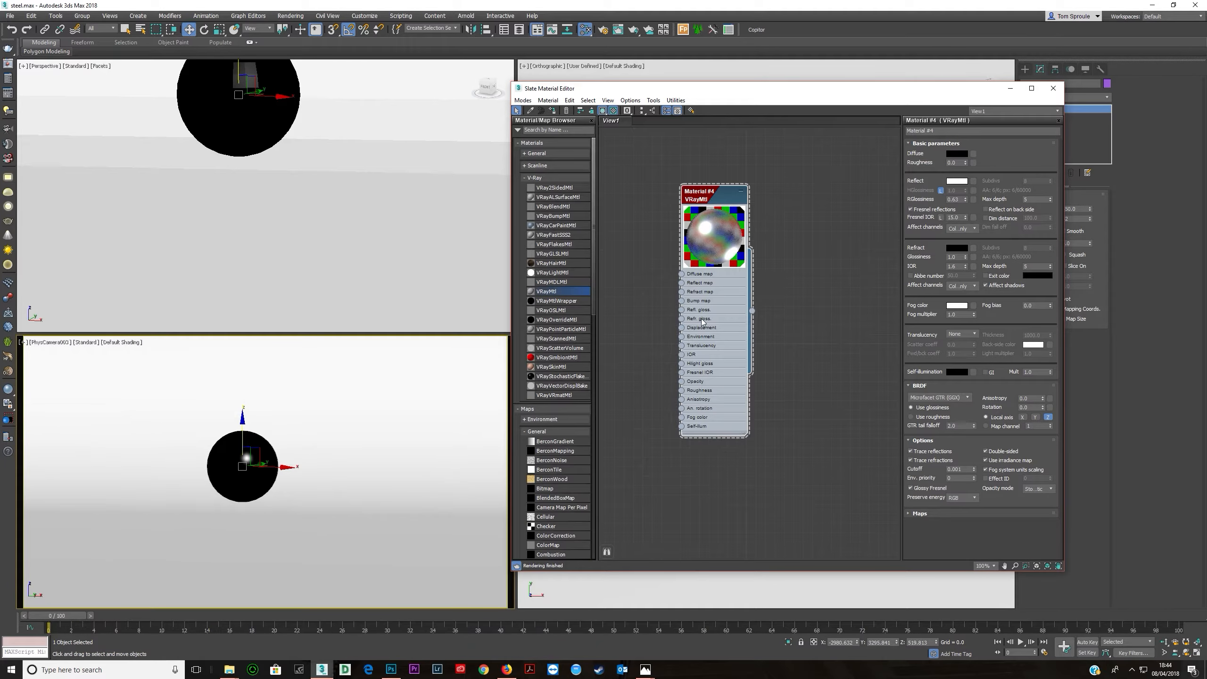
# - Set the BRDF anisotropy to about 0.5 and adjust the anisotropy rotation
pyautogui.click(1035, 400)
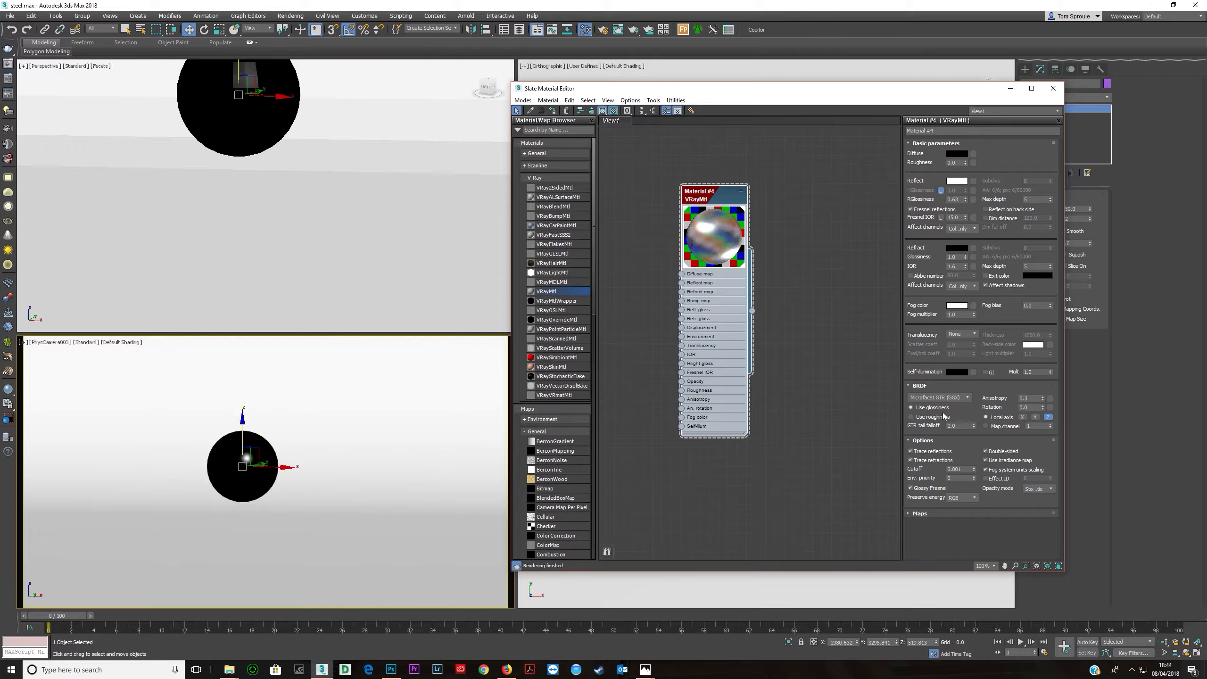
pyautogui.moveTo(1042, 408); pyautogui.dragTo(1042, 397)
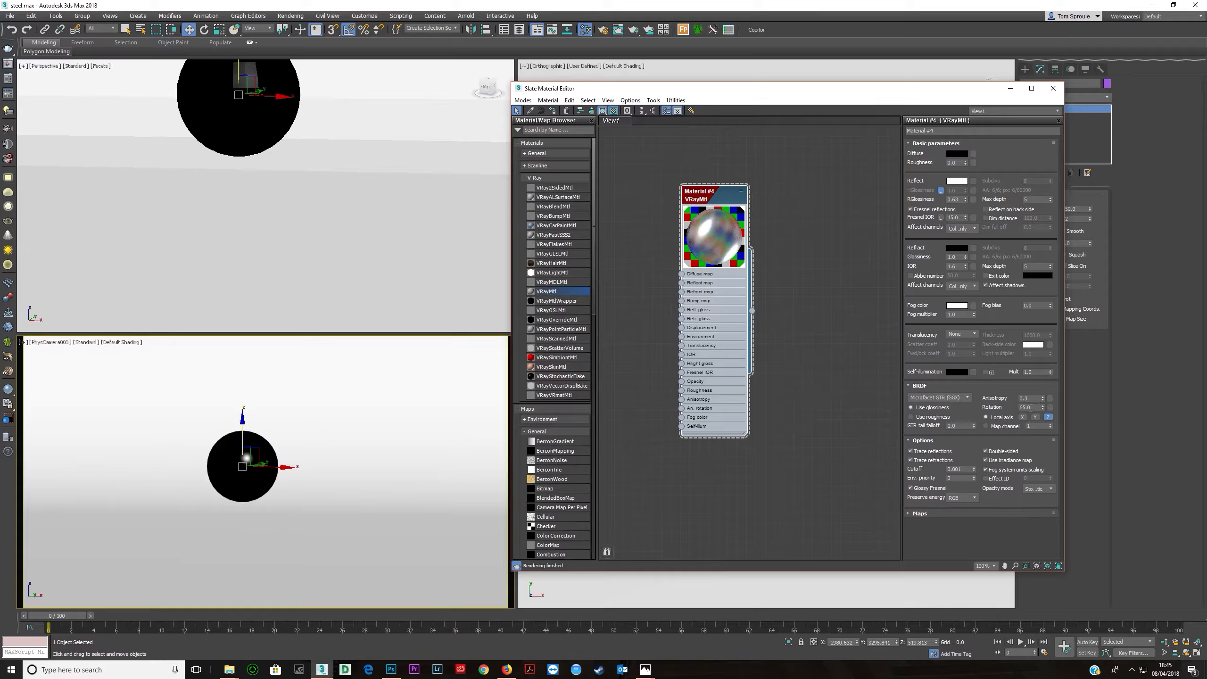
pyautogui.doubleClick(1029, 408)
pyautogui.press('Return')
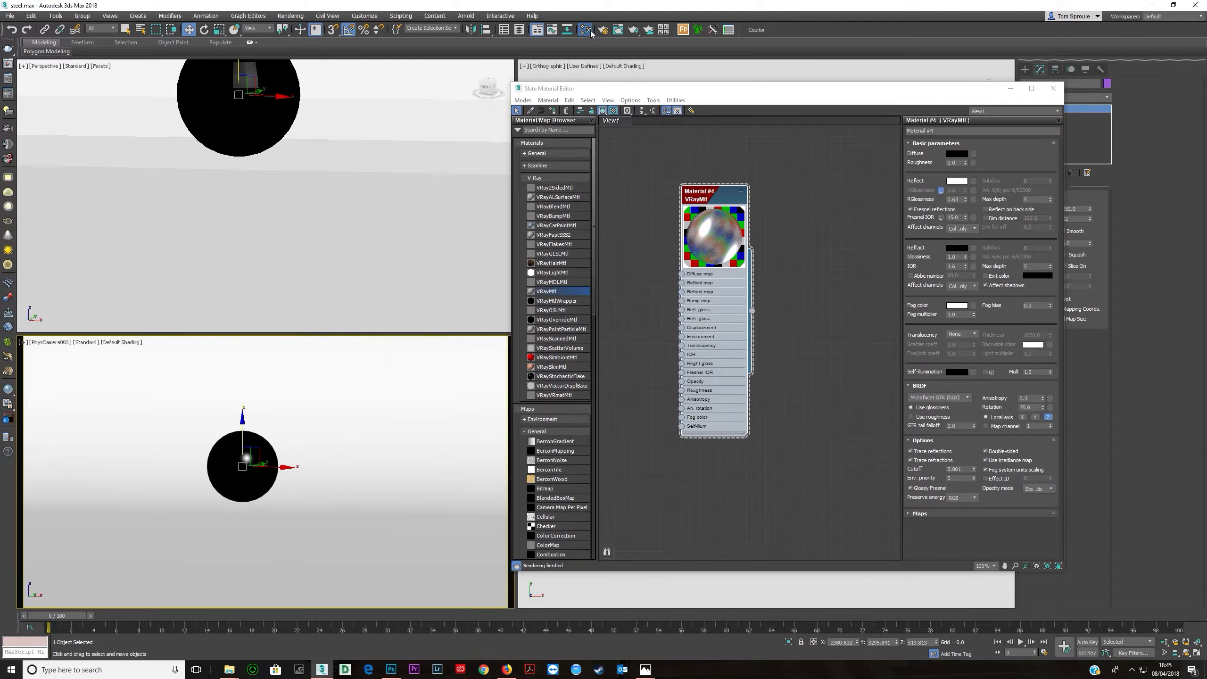
# - Open Render Setup on the V-Ray settings and render the sphere with the camera view
pyautogui.press('F10')
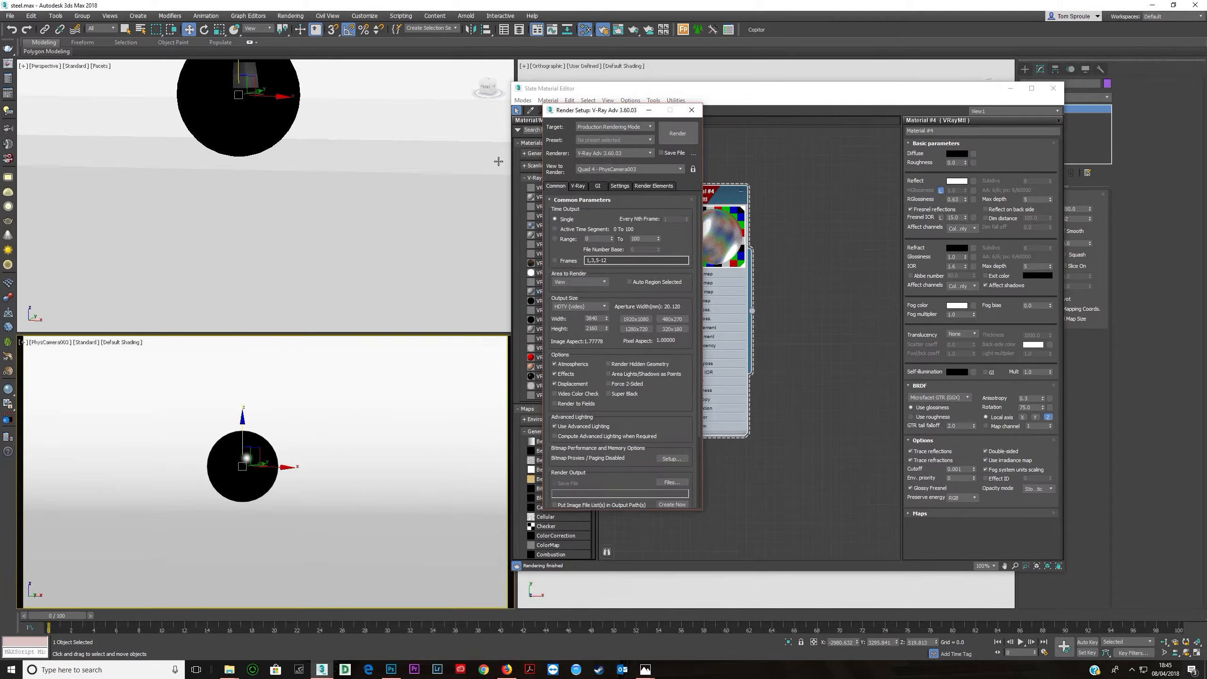
pyautogui.click(578, 186)
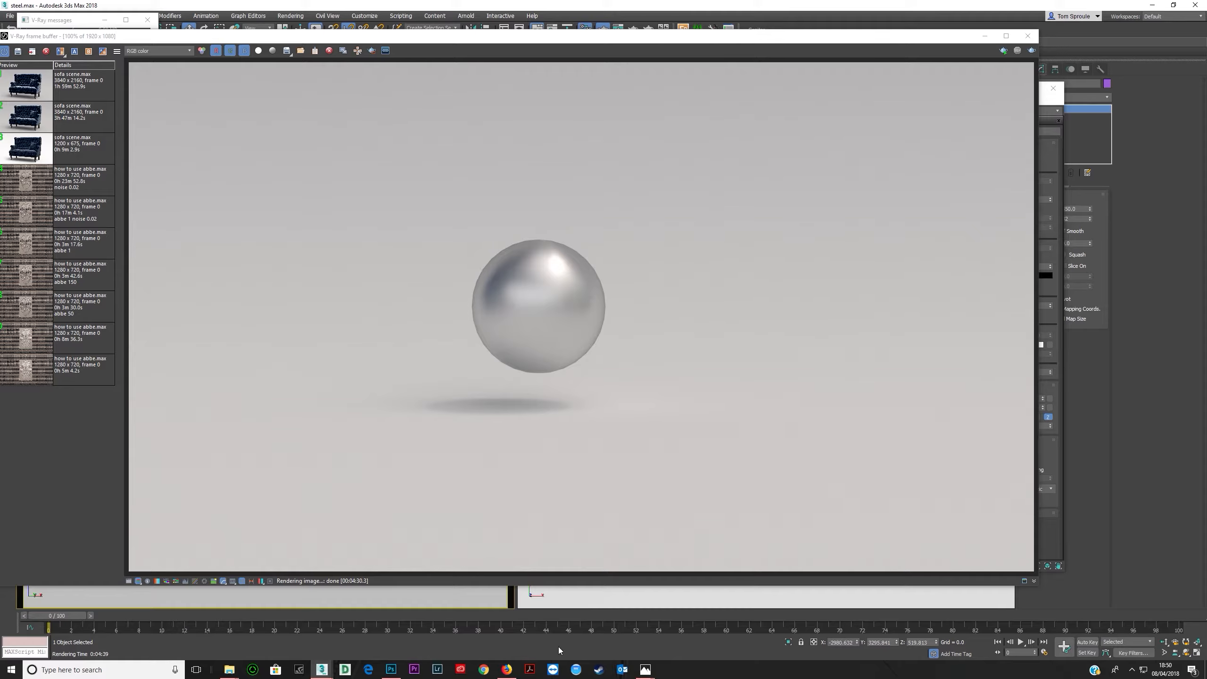
# - Compare the rendered sphere with the steel reference image, then close the frame buffer
pyautogui.click(516, 673)
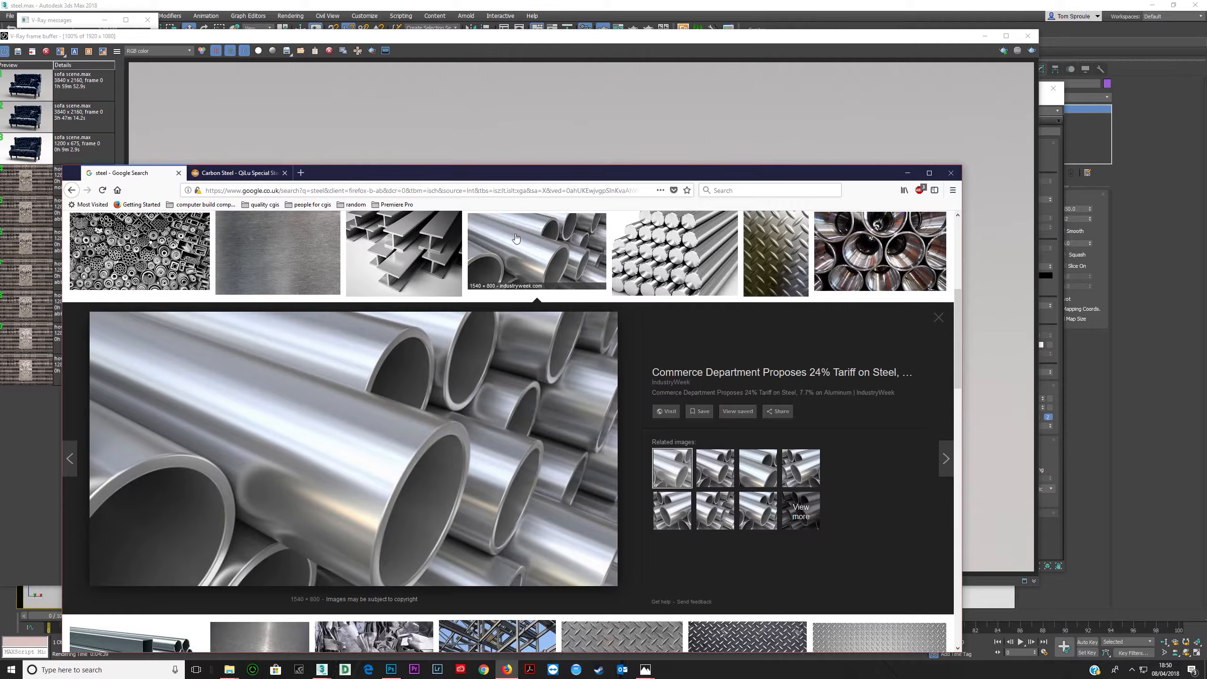
pyautogui.moveTo(529, 172); pyautogui.dragTo(533, 86)
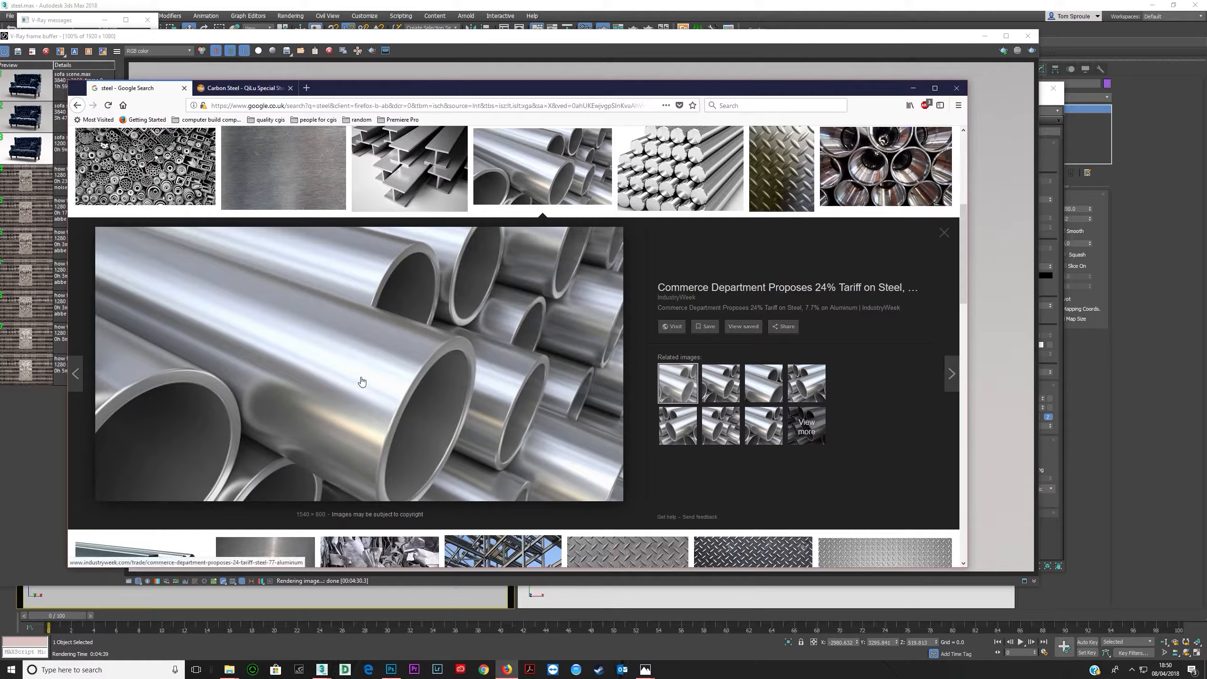
pyautogui.moveTo(564, 94)
pyautogui.mouseDown()
pyautogui.moveTo(571, 479)
pyautogui.moveTo(550, 74)
pyautogui.mouseUp()
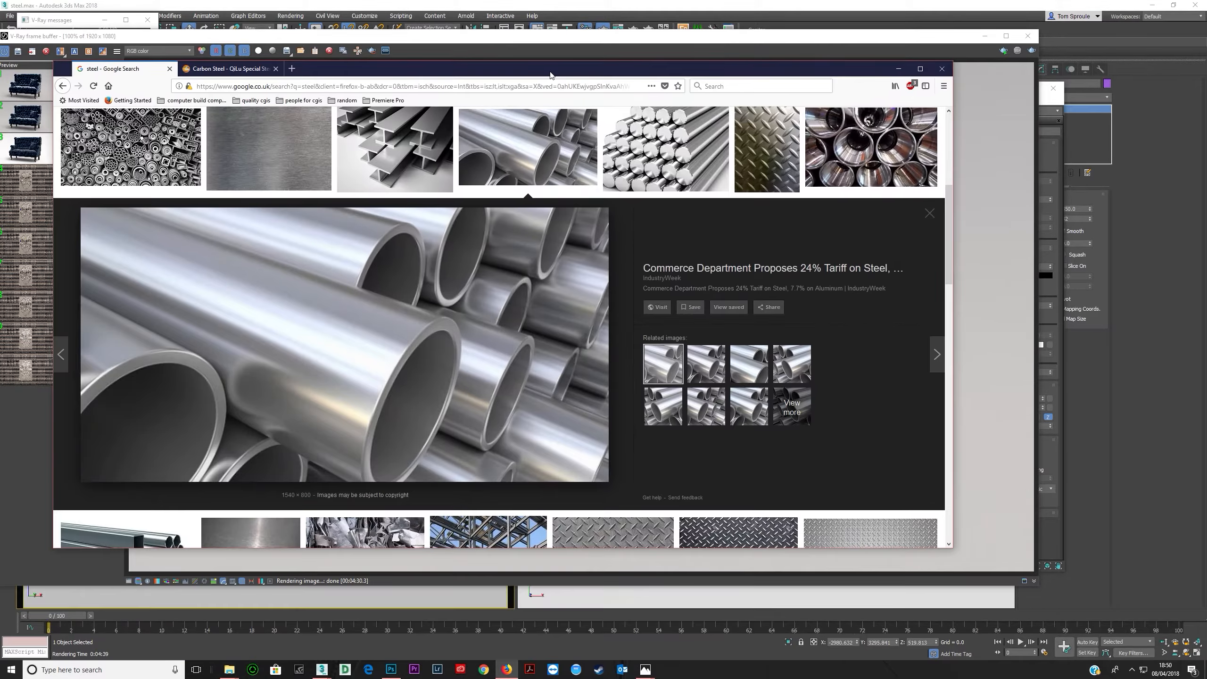
pyautogui.click(898, 70)
pyautogui.click(985, 36)
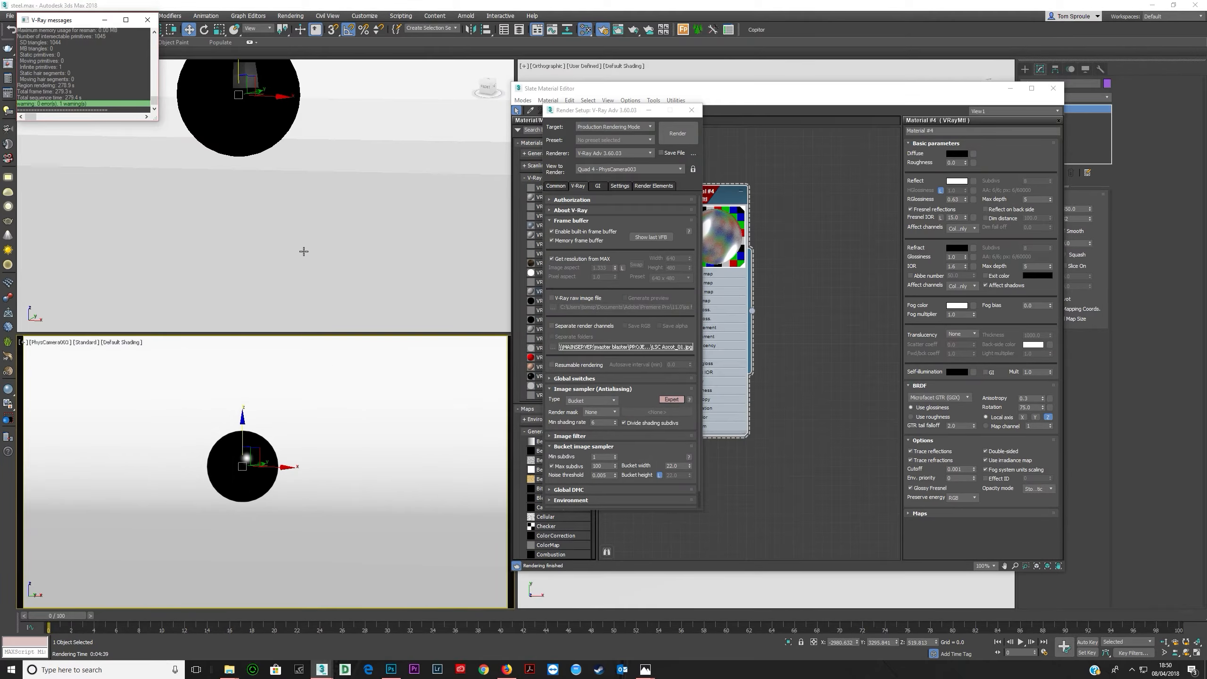
# - Clone the sphere as an instance beside the original in the top view
pyautogui.scroll(-3, 264, 143)
pyautogui.press('t')
pyautogui.press('z')
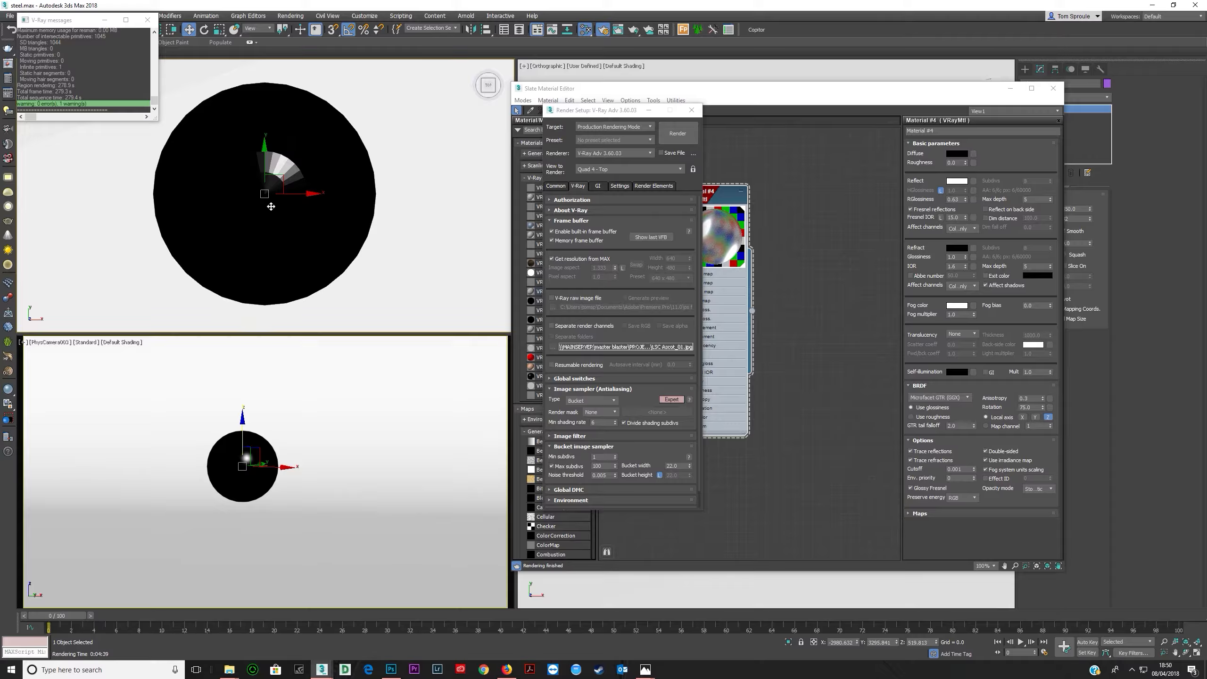
pyautogui.scroll(-10, 298, 202)
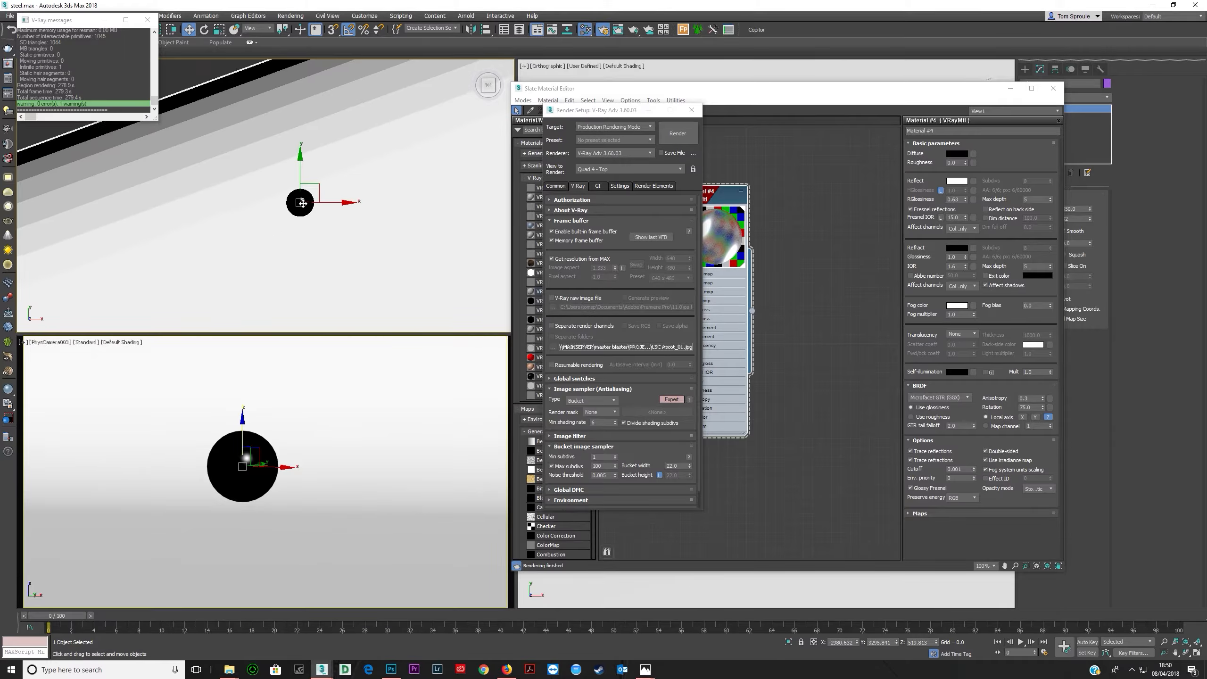
pyautogui.keyDown('shift'); pyautogui.moveTo(314, 184); pyautogui.dragTo(281, 197); pyautogui.keyUp('shift')
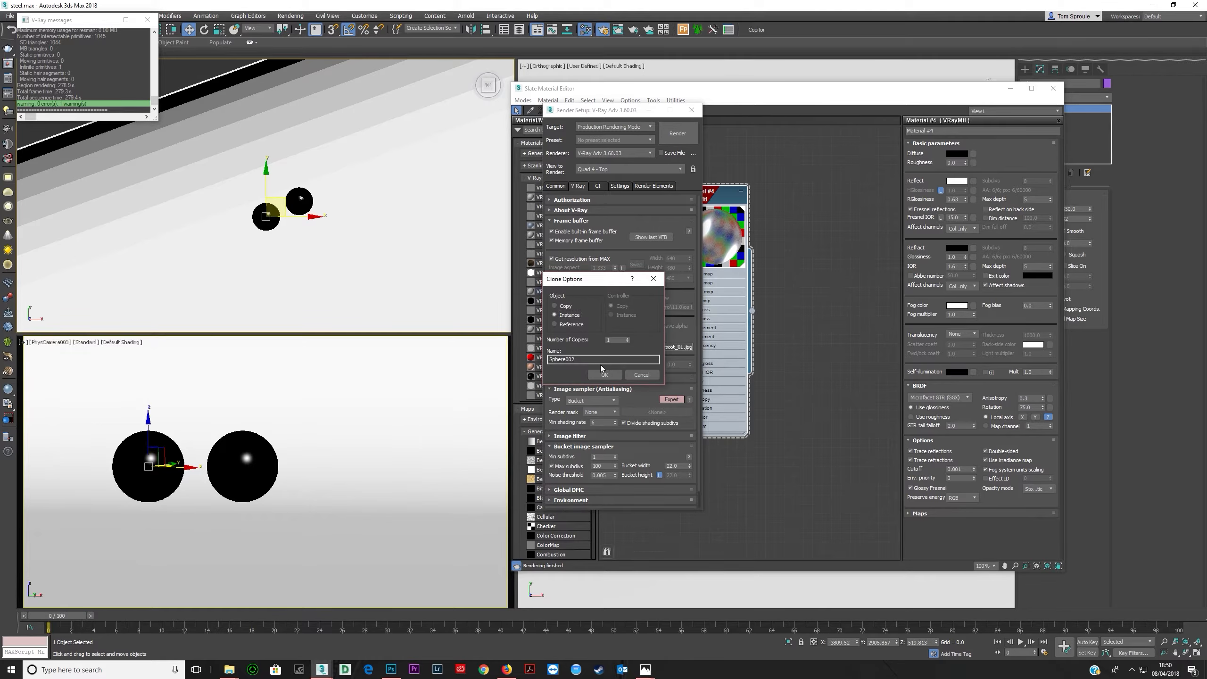
pyautogui.click(602, 374)
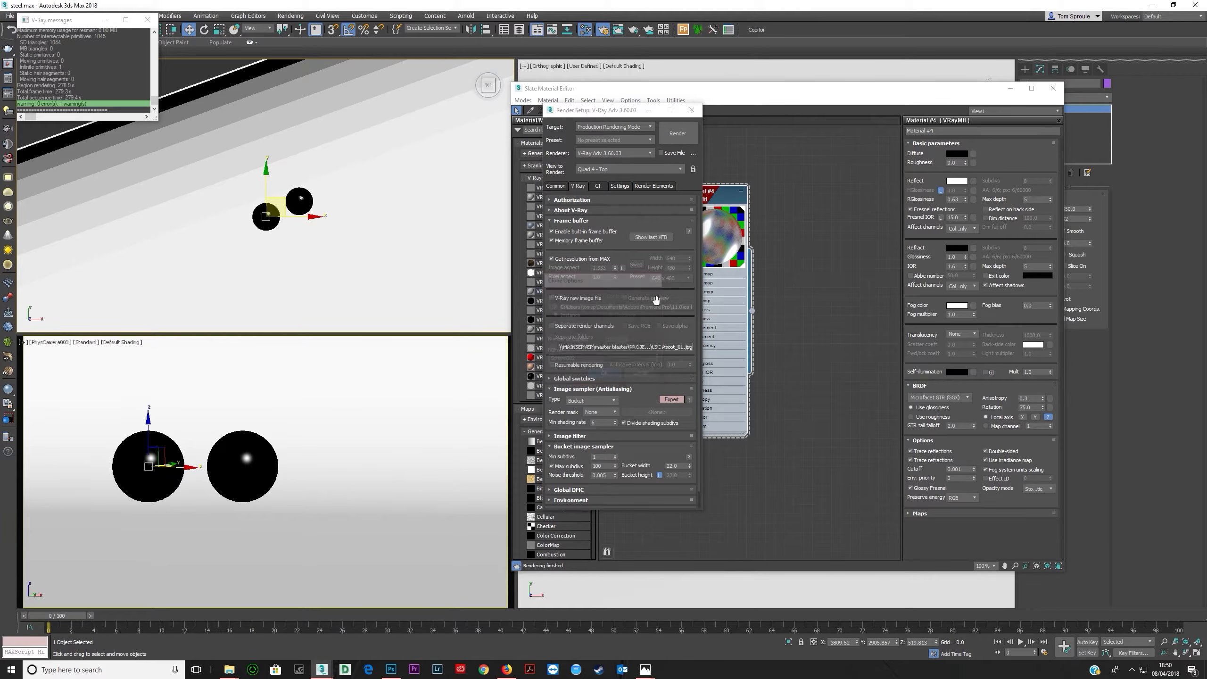
# - Rename the material node to steel
pyautogui.click(645, 97)
pyautogui.click(630, 100)
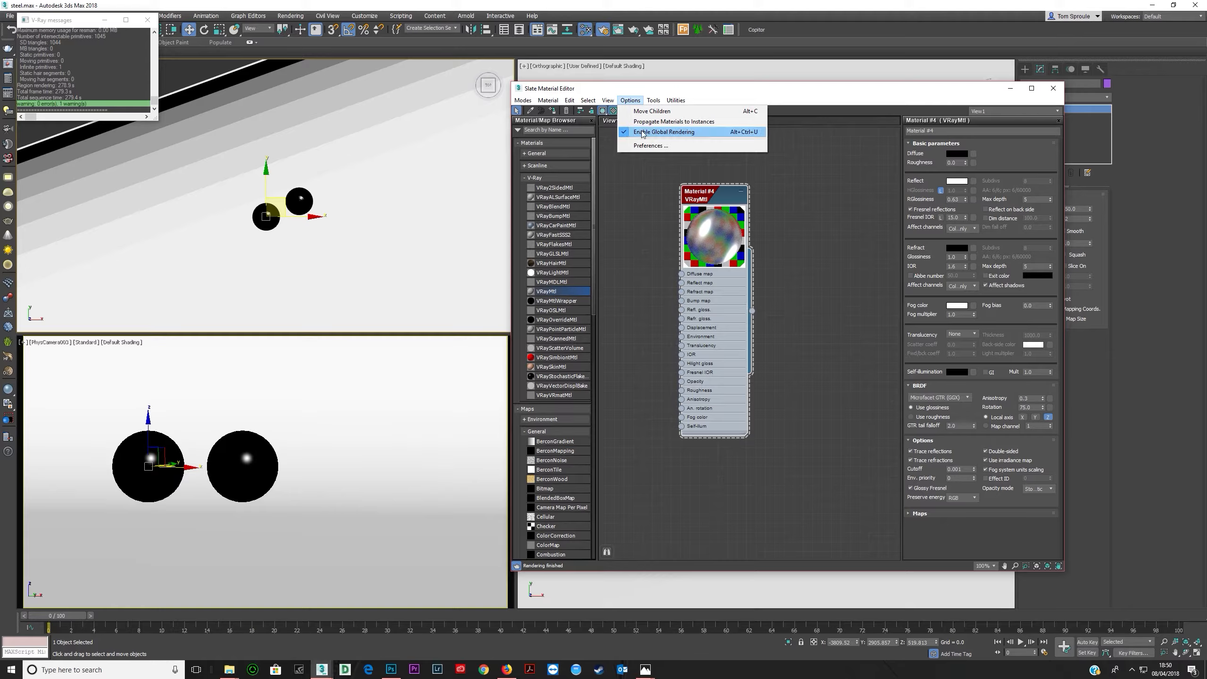
pyautogui.click(663, 301)
pyautogui.click(712, 295)
pyautogui.scroll(-1, 626, 272)
pyautogui.moveTo(626, 272); pyautogui.dragTo(657, 262, button='middle')
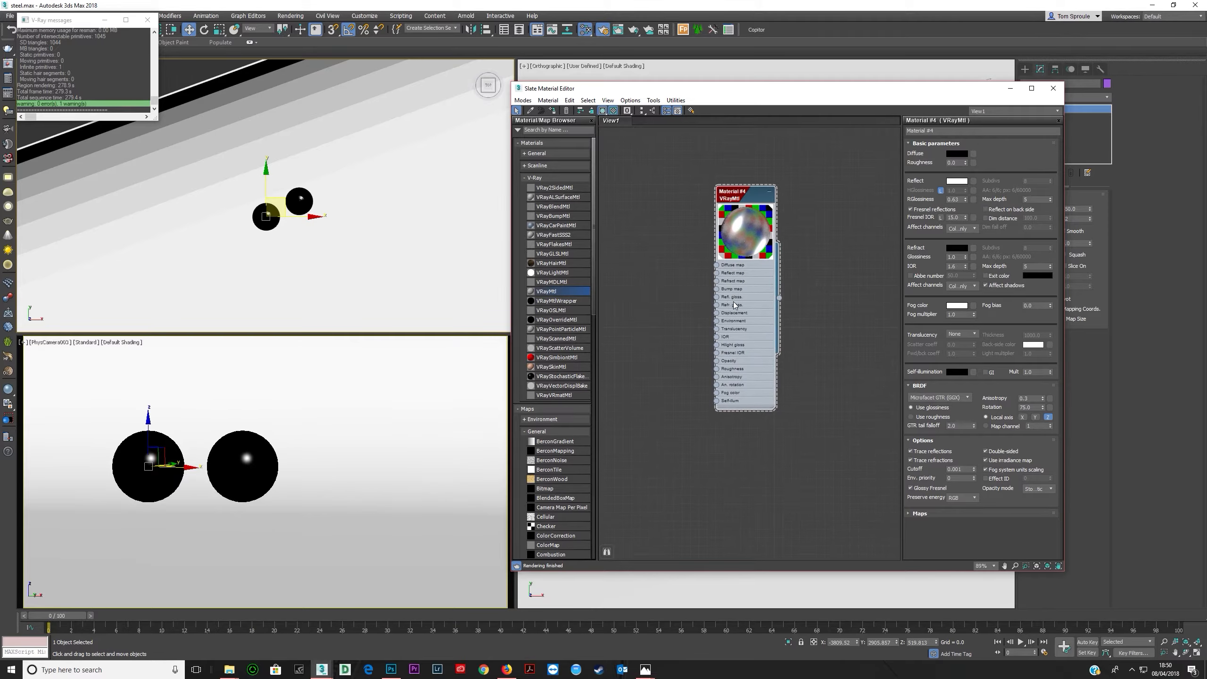
pyautogui.click(939, 130)
pyautogui.write('st')
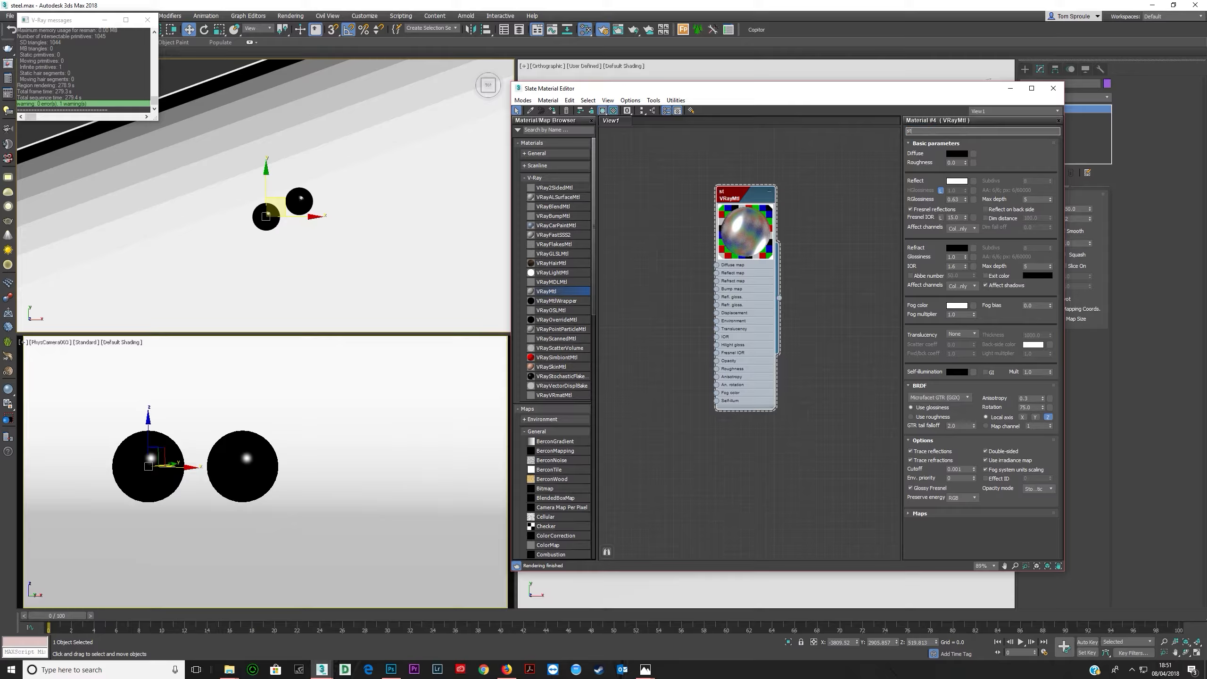
pyautogui.press('Return')
# - Duplicate the steel material node and name the copy brushed steel
pyautogui.scroll(-1, 701, 307)
pyautogui.moveTo(696, 304); pyautogui.dragTo(828, 299, button='middle')
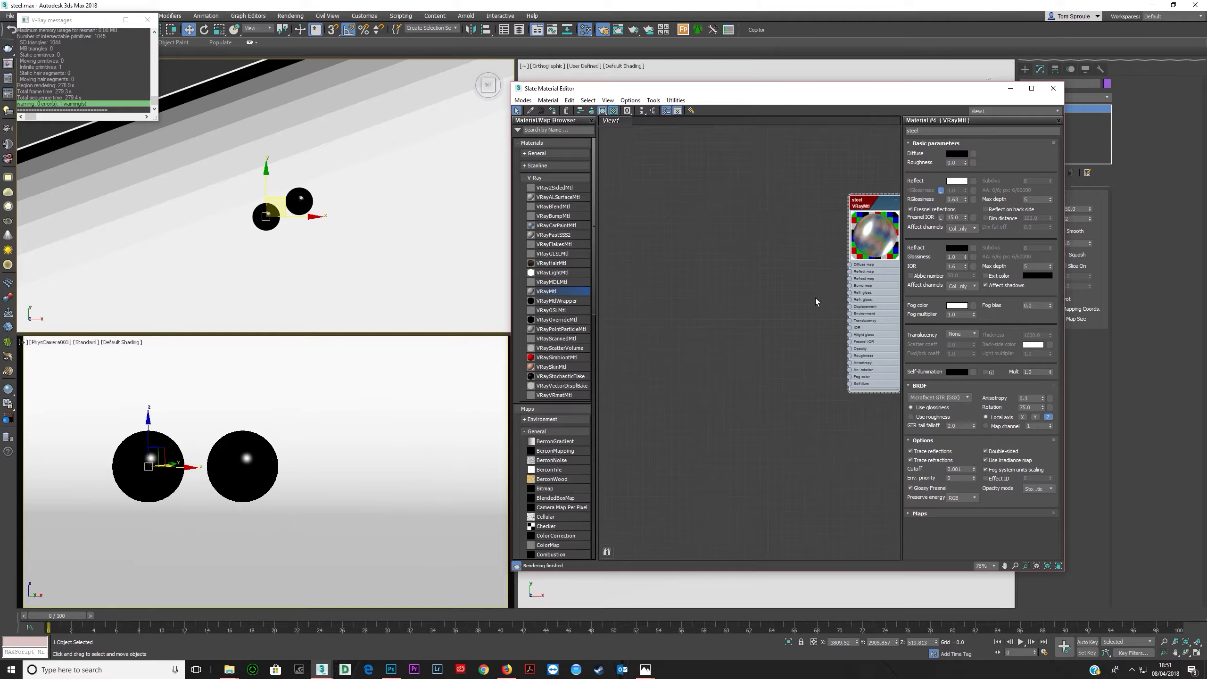
pyautogui.keyDown('shift'); pyautogui.moveTo(869, 291); pyautogui.dragTo(794, 289); pyautogui.keyUp('shift')
pyautogui.moveTo(794, 289); pyautogui.dragTo(695, 287, button='middle')
pyautogui.write('brushed st')
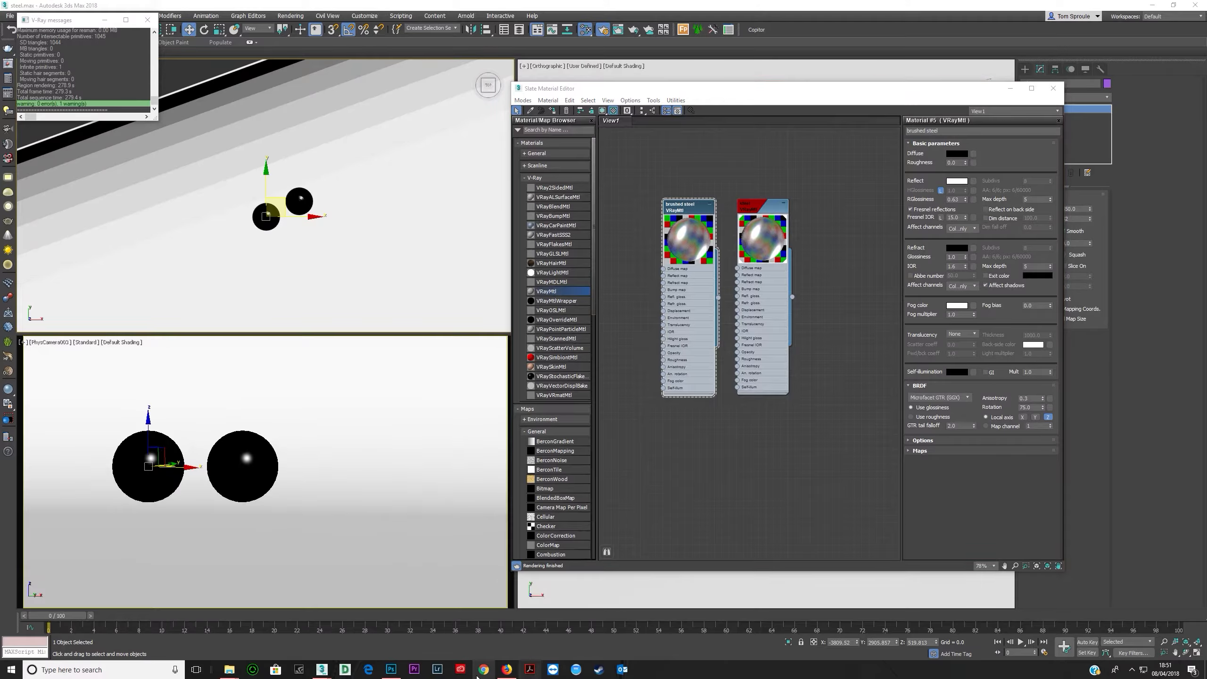
# - Search the web images for brushed steel
pyautogui.click(506, 669)
pyautogui.scroll(5, 516, 289)
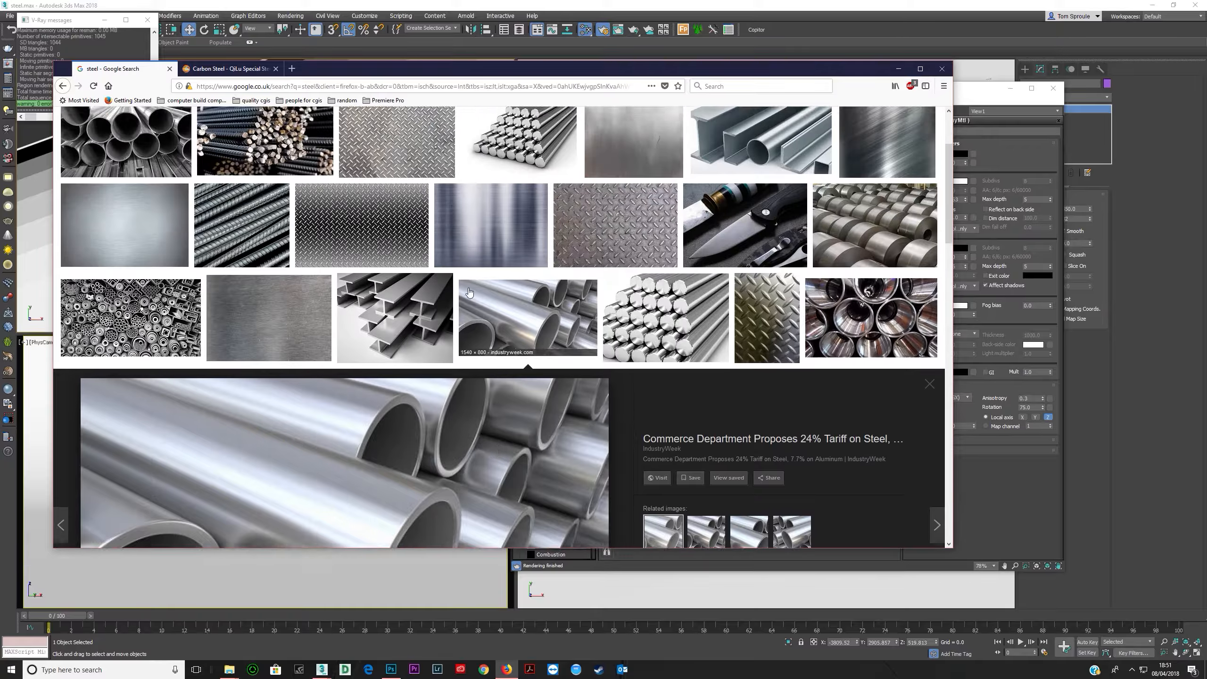
pyautogui.moveTo(147, 126); pyautogui.dragTo(74, 138)
pyautogui.write('brushed steel')
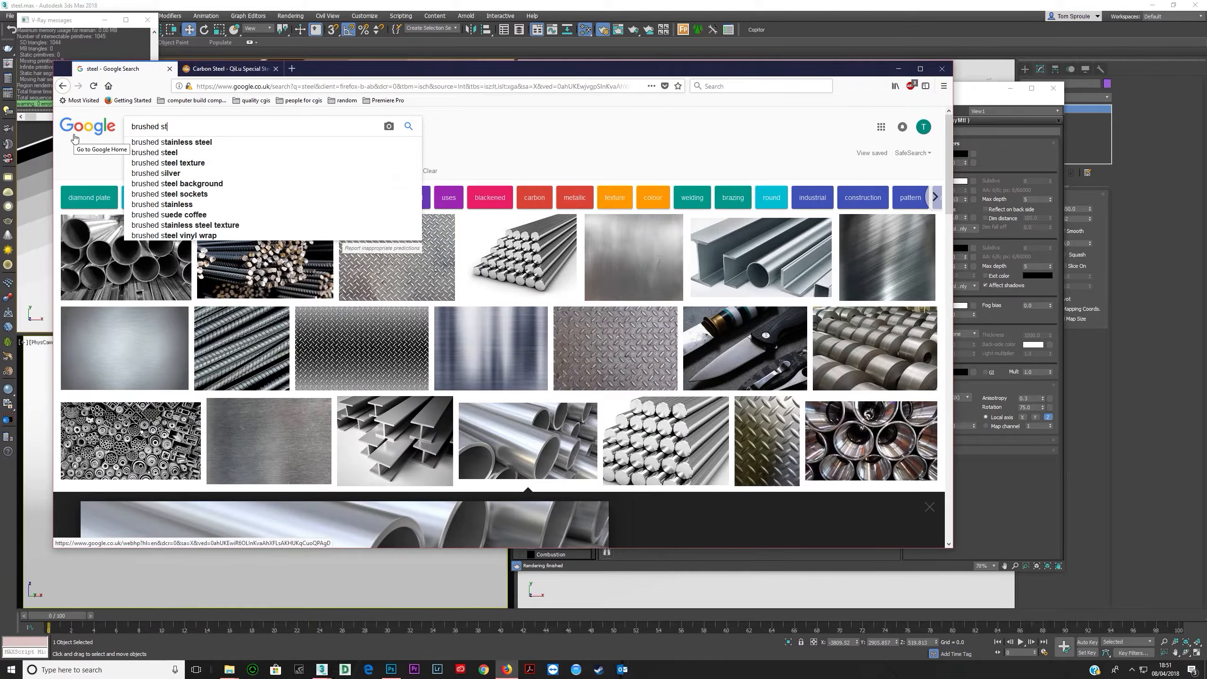
pyautogui.press('Return')
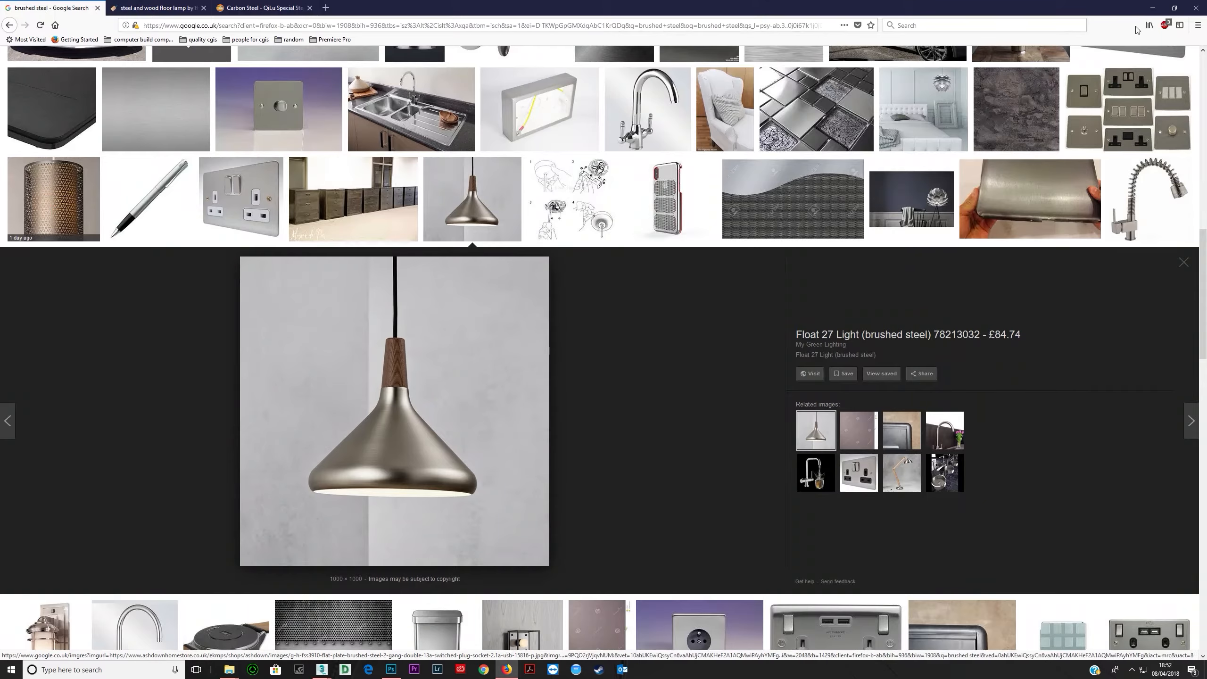
# - Save the brushed steel pendant lamp image into the references folder and open it
pyautogui.click(1173, 7)
pyautogui.scroll(4, 418, 317)
pyautogui.scroll(-9, 396, 315)
pyautogui.scroll(5, 387, 315)
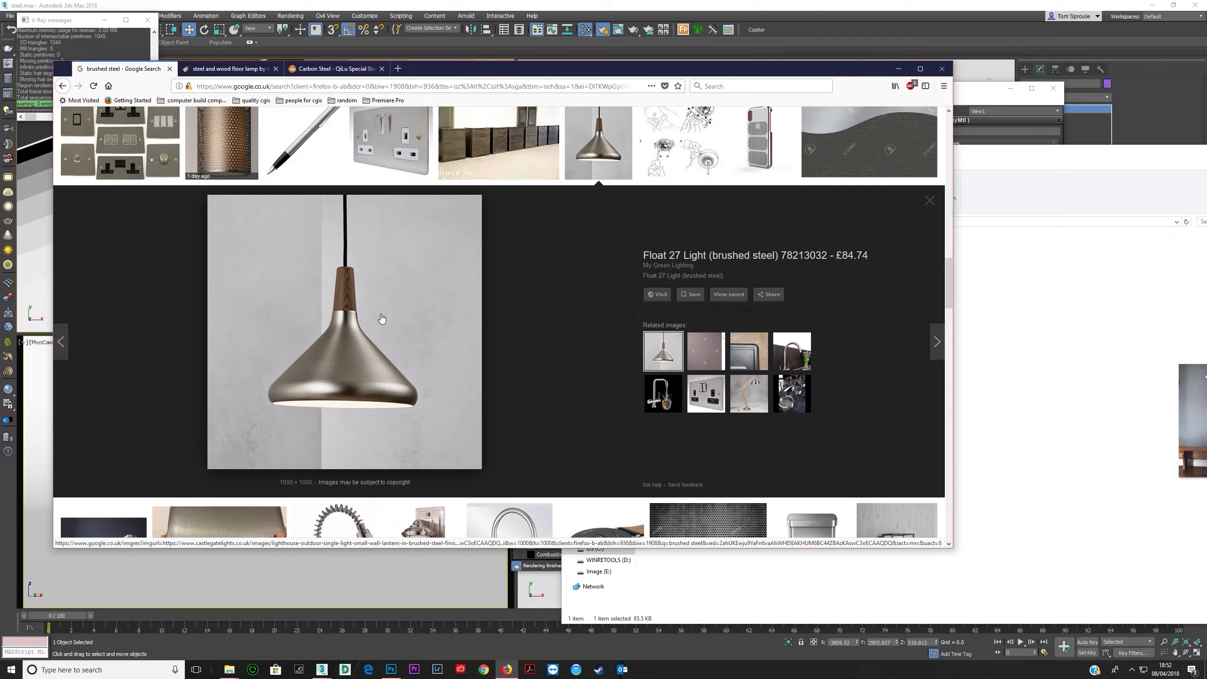
pyautogui.scroll(12, 323, 381)
pyautogui.scroll(-12, 323, 381)
pyautogui.moveTo(323, 380); pyautogui.dragTo(1005, 435)
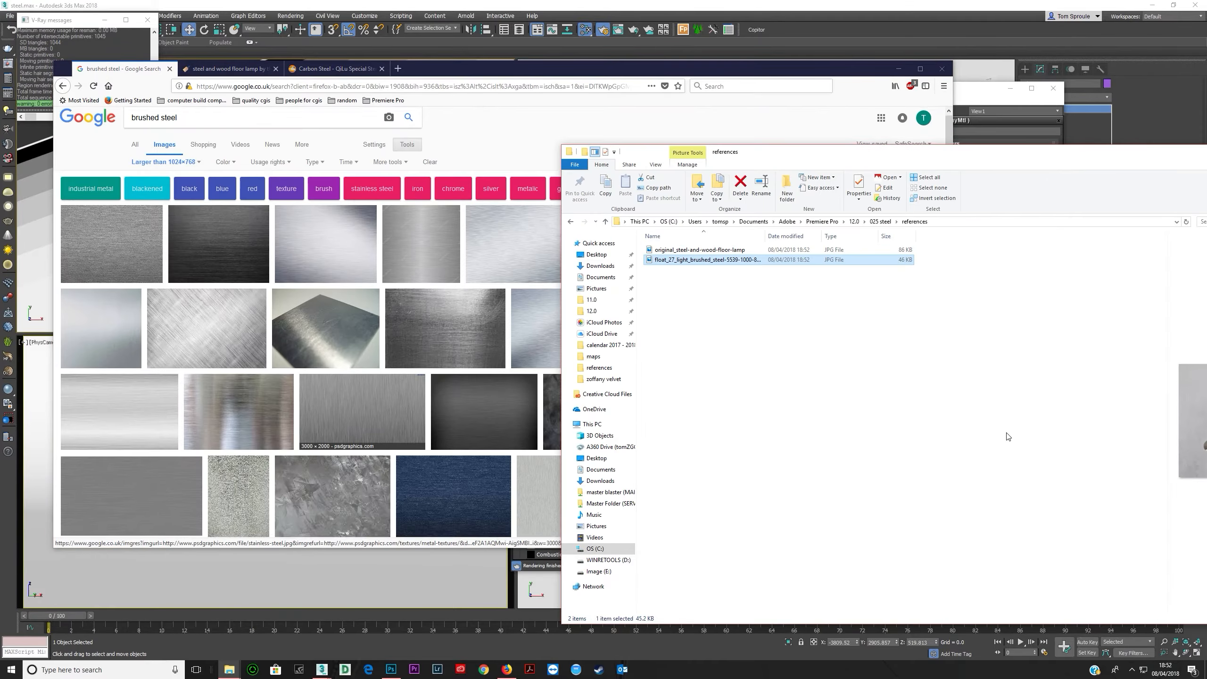
pyautogui.doubleClick(684, 251)
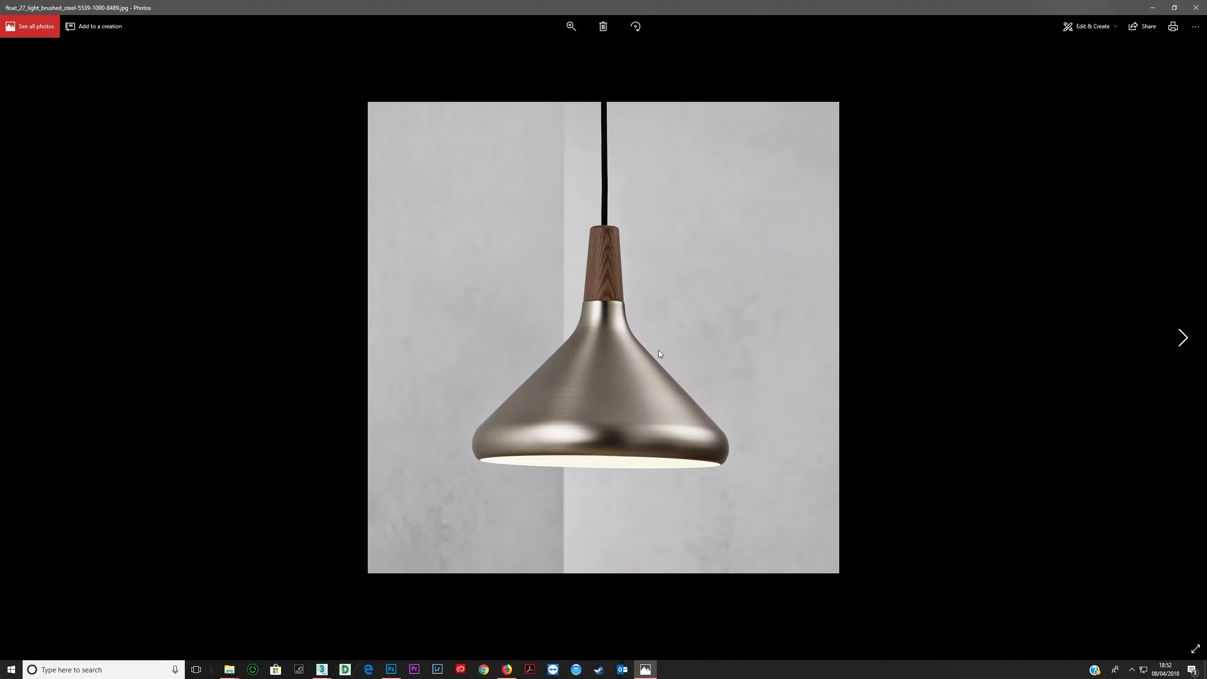
# - Zoom into the brushed steel lamp reference image to study its finish, then return to 3ds Max
pyautogui.scroll(3, 656, 351)
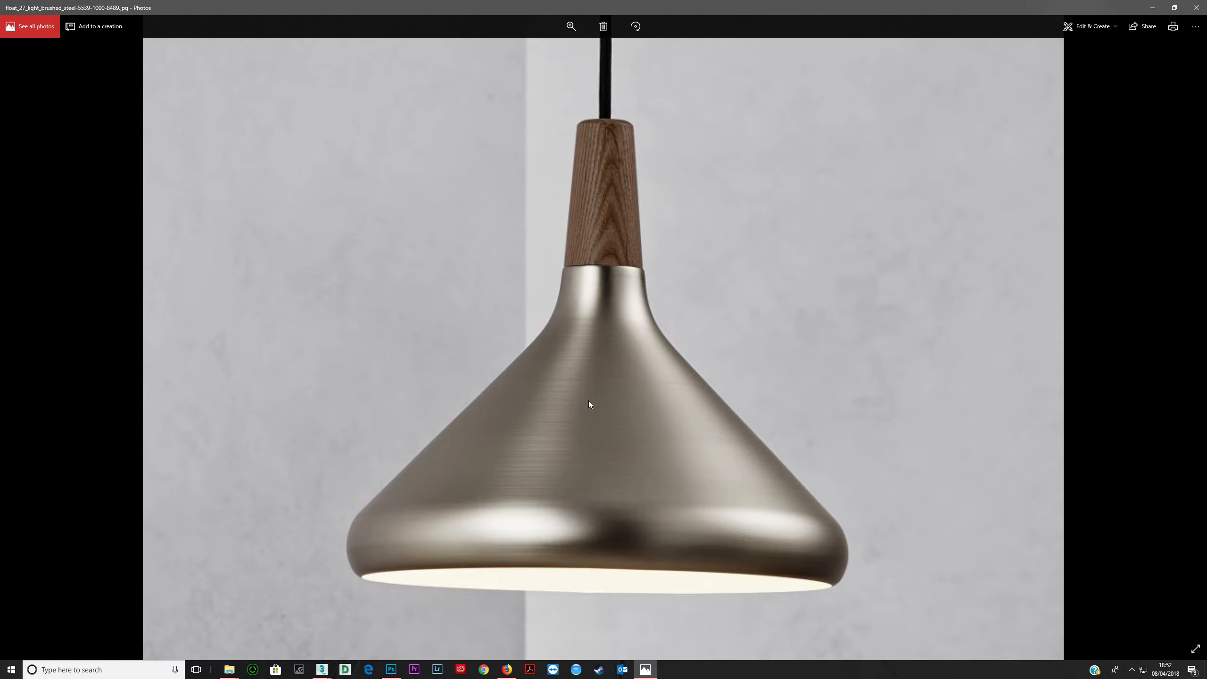
pyautogui.scroll(-3, 589, 400)
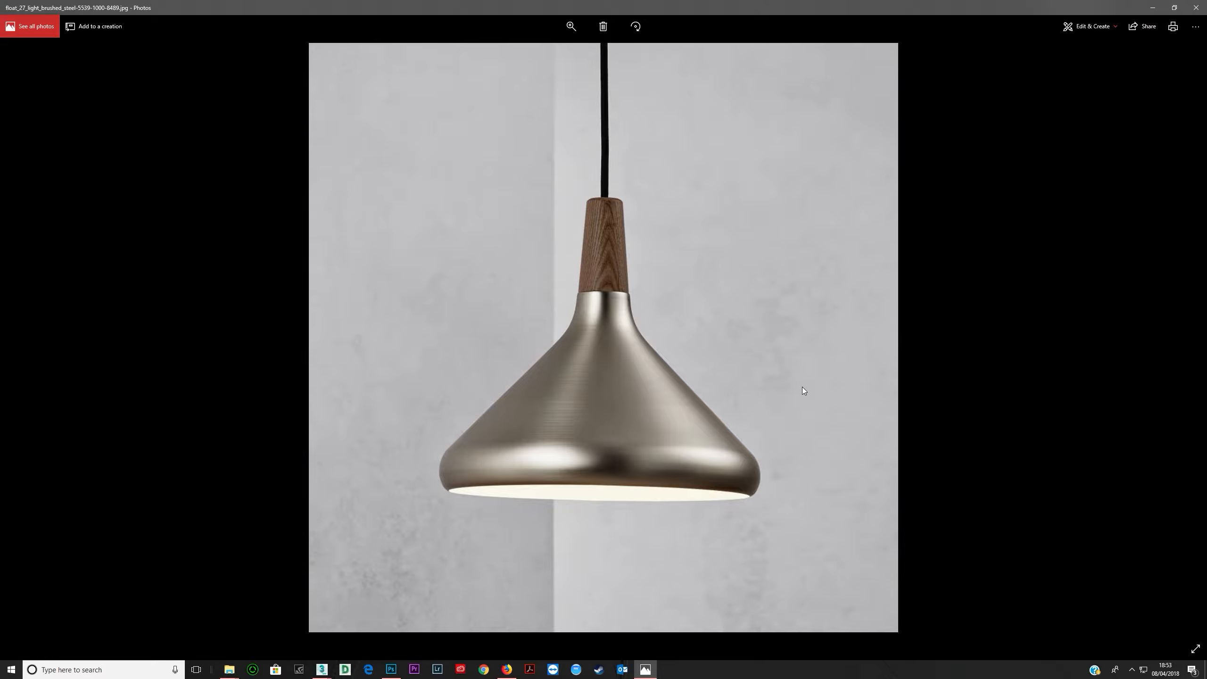
pyautogui.click(322, 669)
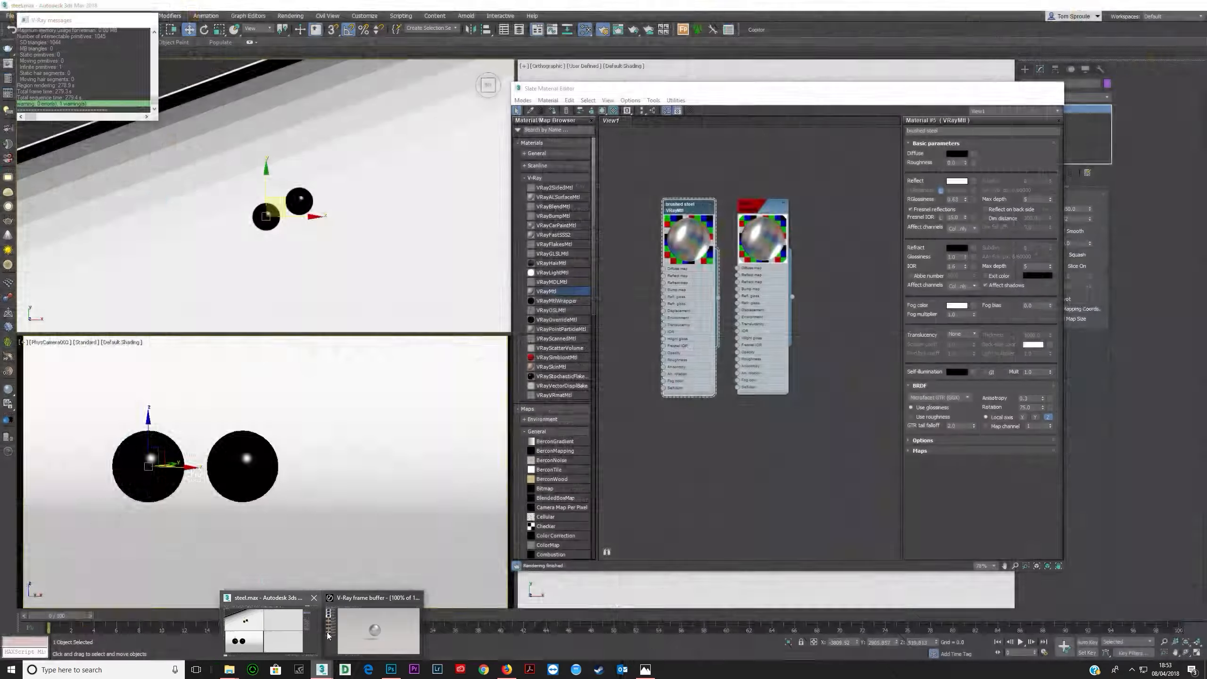
pyautogui.click(333, 632)
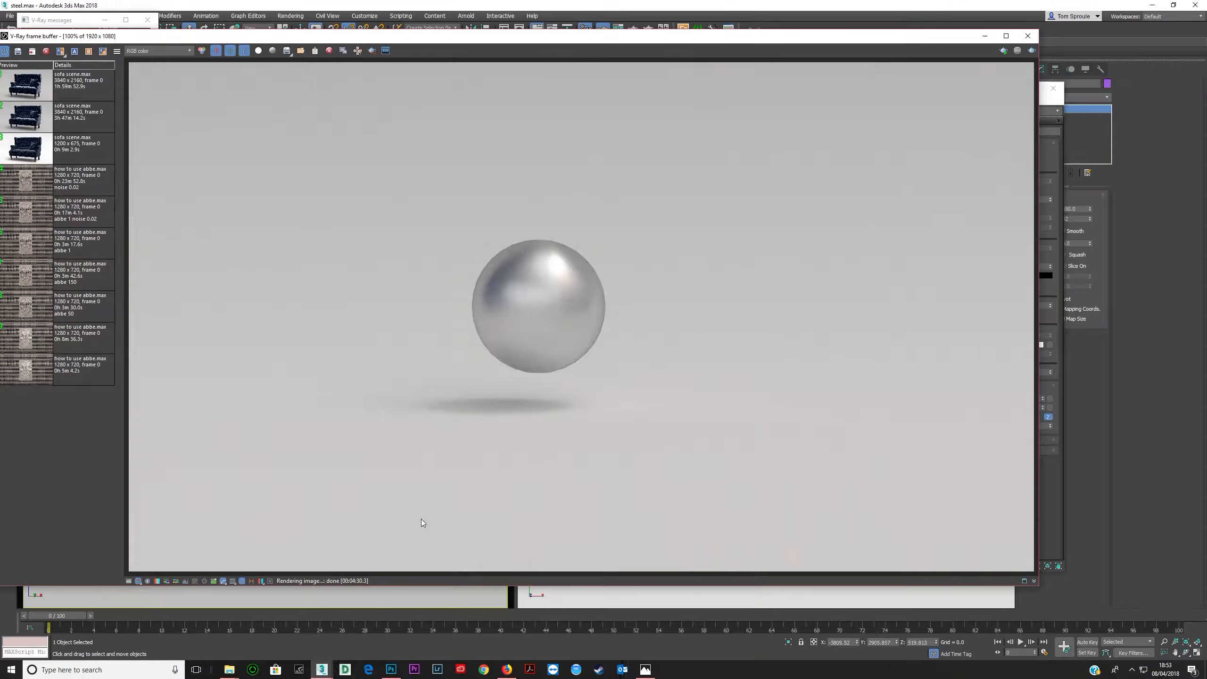
pyautogui.click(1027, 36)
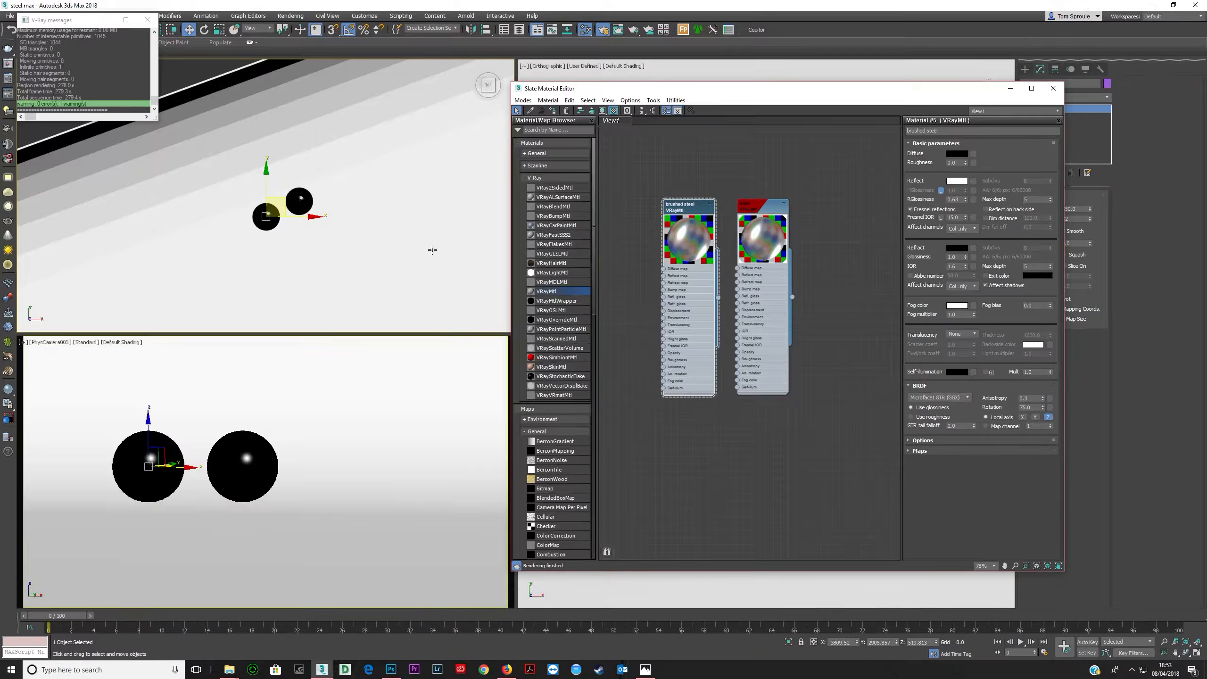
# - Add a Noise map and wire it into the brushed steel material's reflect map input
pyautogui.moveTo(681, 318); pyautogui.dragTo(783, 296, button='middle')
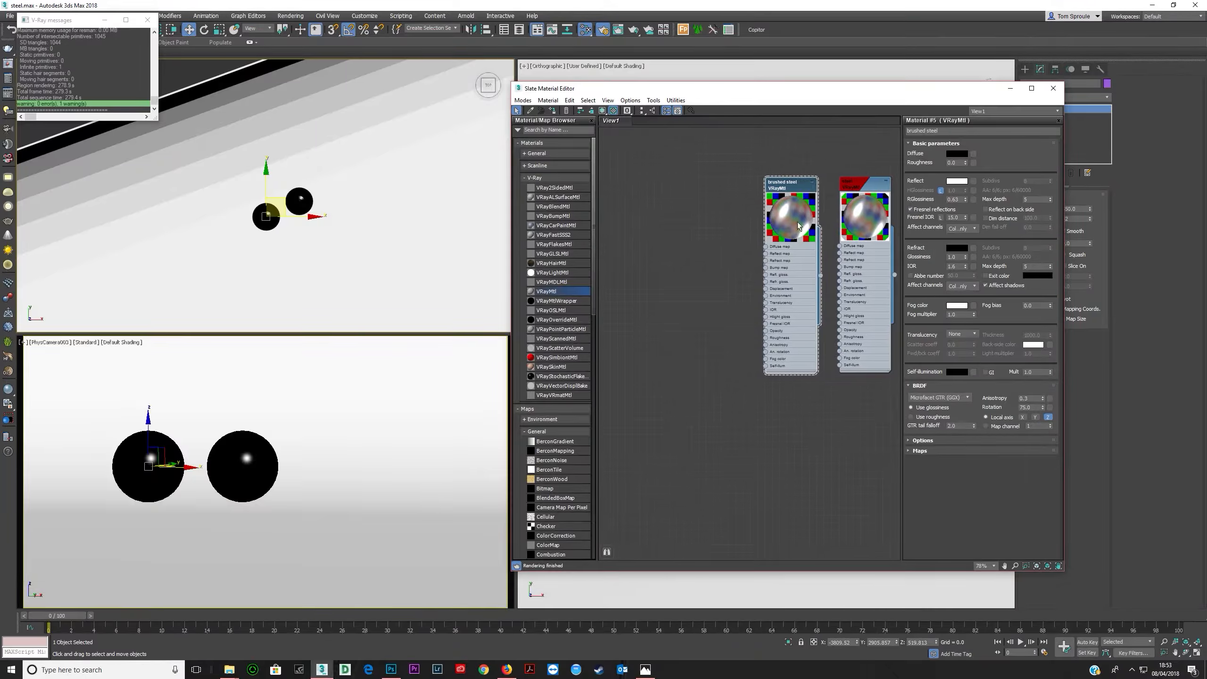
pyautogui.click(541, 177)
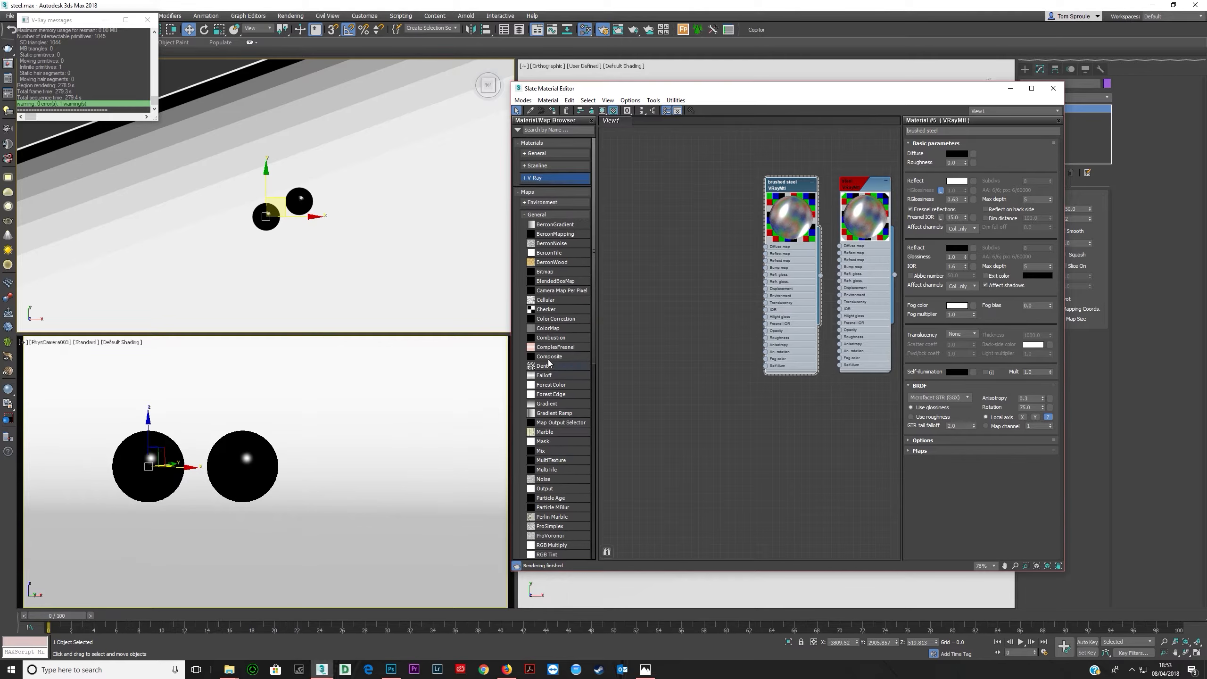
pyautogui.scroll(-1, 552, 451)
pyautogui.moveTo(548, 442)
pyautogui.mouseDown()
pyautogui.moveTo(777, 350)
pyautogui.moveTo(698, 299)
pyautogui.moveTo(741, 270)
pyautogui.moveTo(765, 279)
pyautogui.mouseUp()
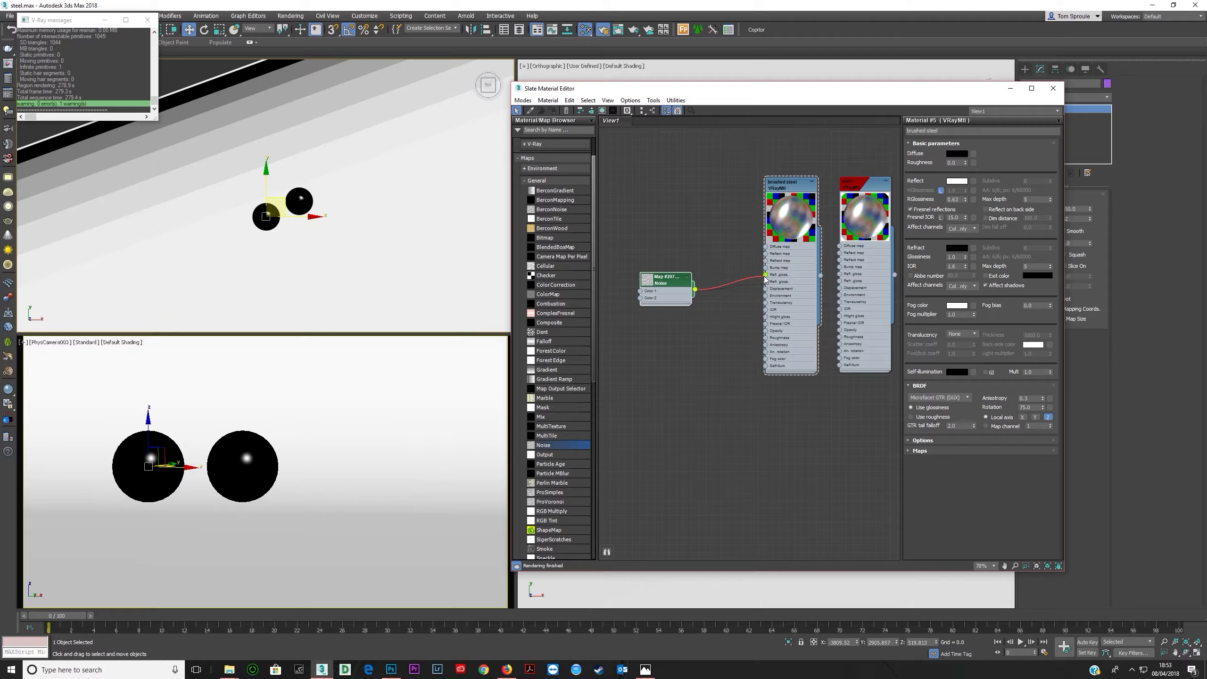
pyautogui.moveTo(766, 278); pyautogui.dragTo(765, 253)
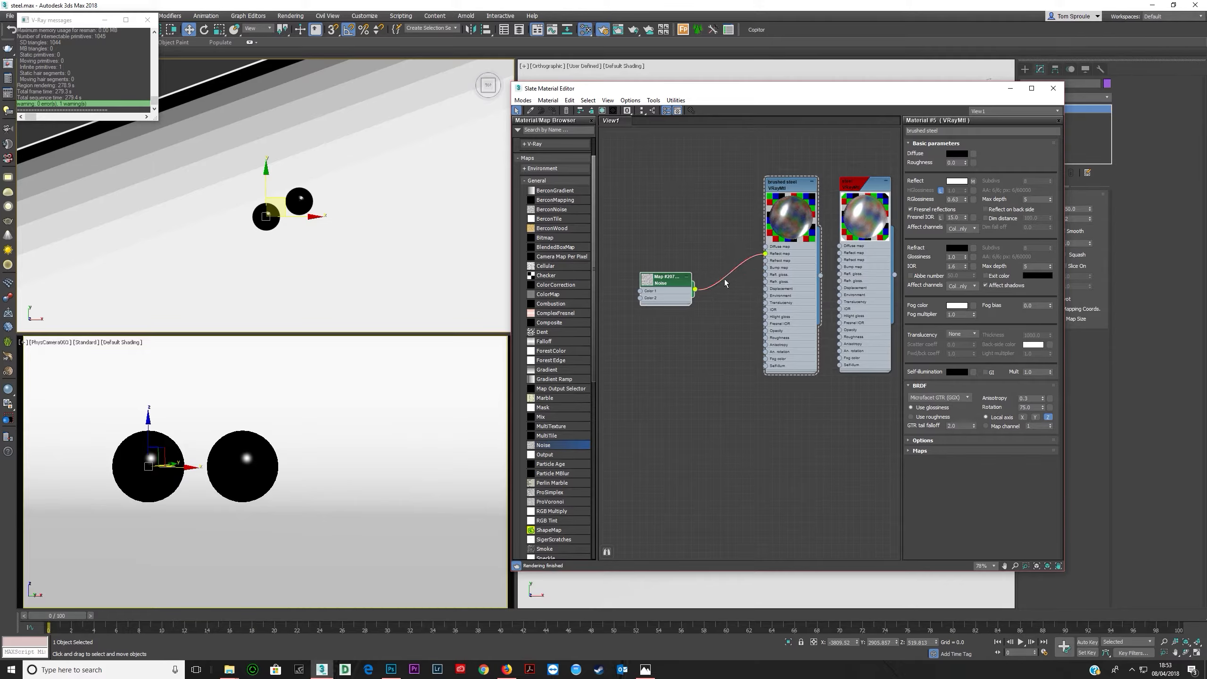
pyautogui.moveTo(675, 298); pyautogui.dragTo(762, 305, button='middle')
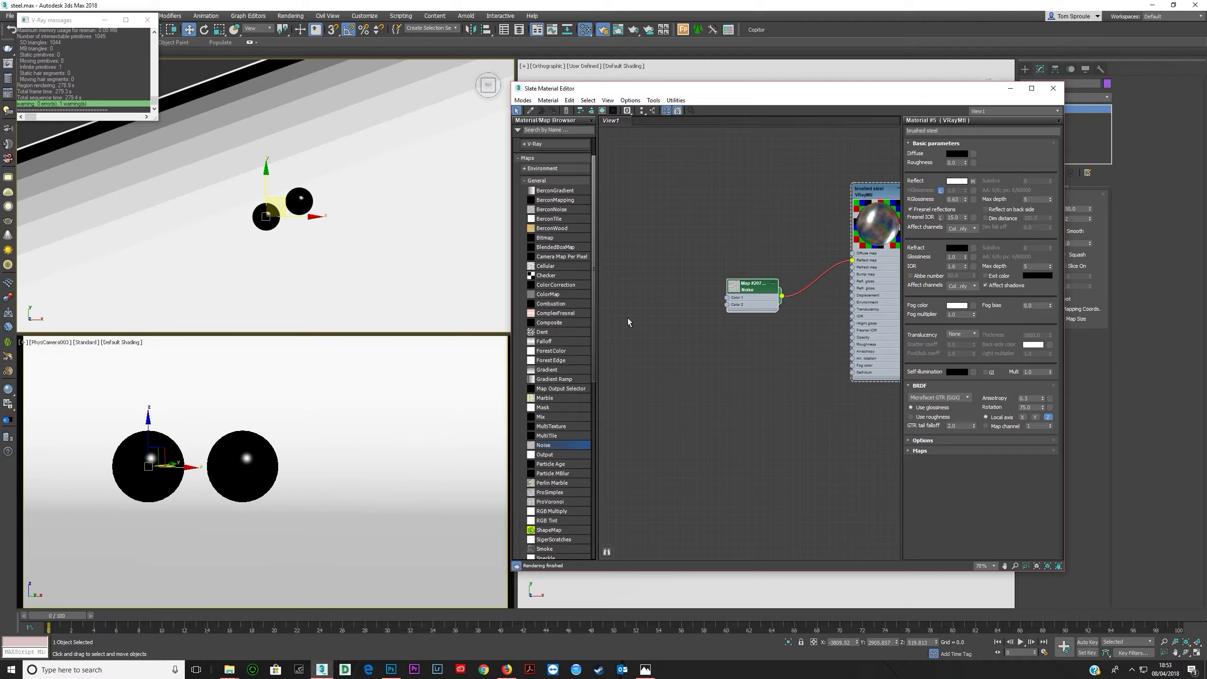
# - Create a new VRayMtl with the Noise map in its diffuse slot and assign it to the selected sphere
pyautogui.click(547, 182)
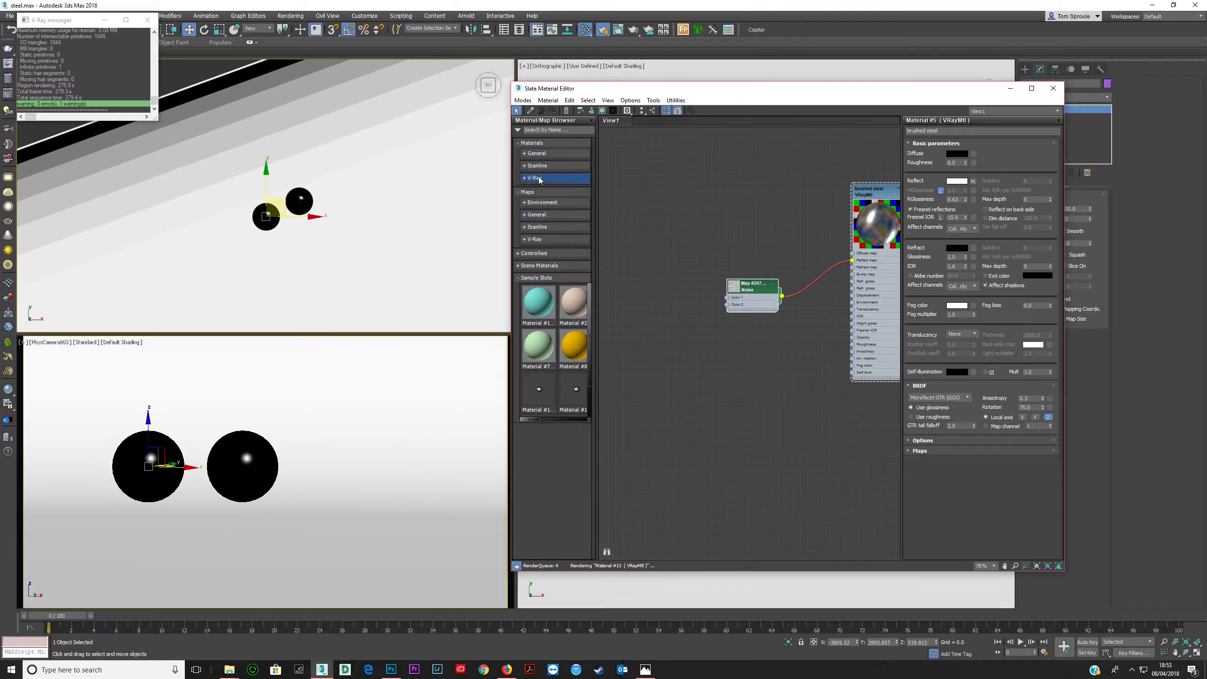
pyautogui.click(536, 178)
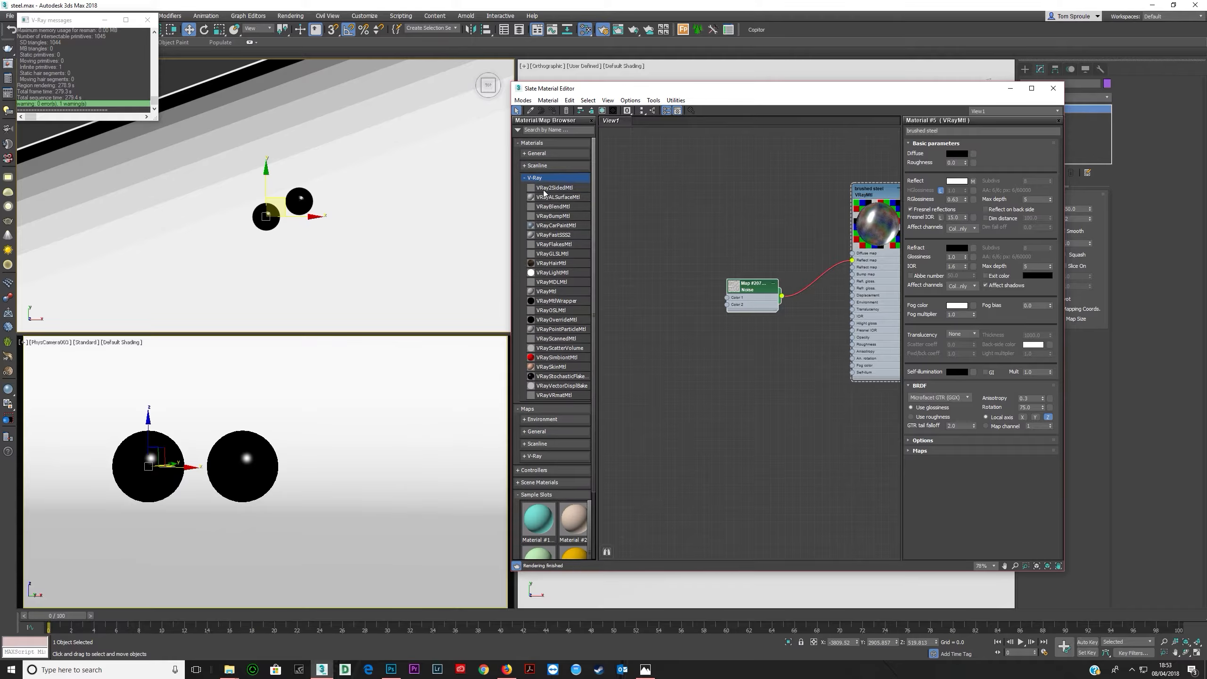
pyautogui.moveTo(546, 291); pyautogui.dragTo(722, 280)
pyautogui.moveTo(751, 326); pyautogui.dragTo(811, 260)
pyautogui.moveTo(738, 285); pyautogui.dragTo(778, 224)
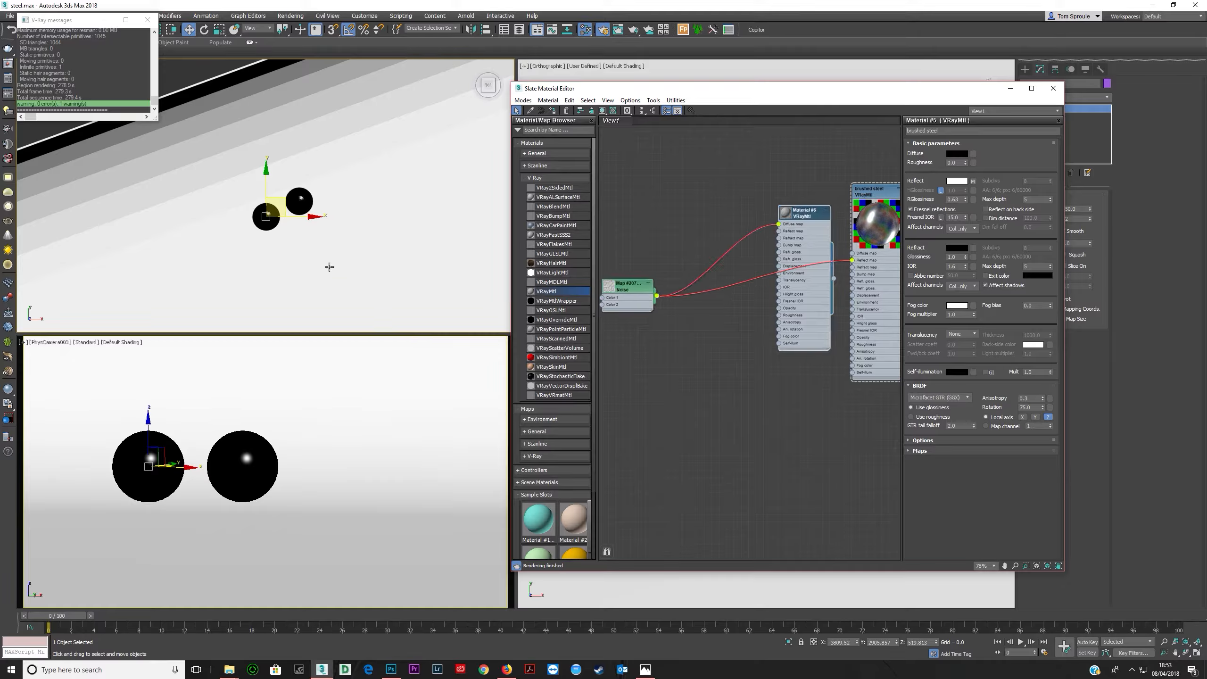
pyautogui.click(542, 111)
pyautogui.rightClick(264, 286)
pyautogui.click(264, 289)
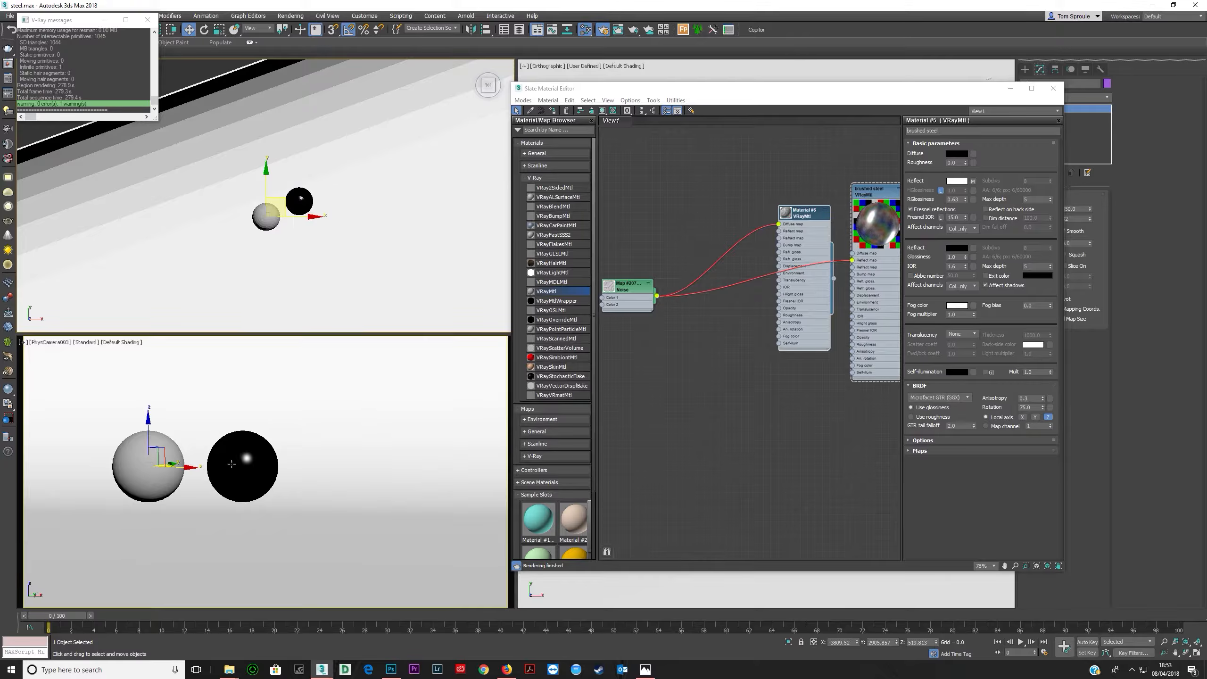
# - Render a region around the noise-textured sphere to preview the noise pattern
pyautogui.click(617, 30)
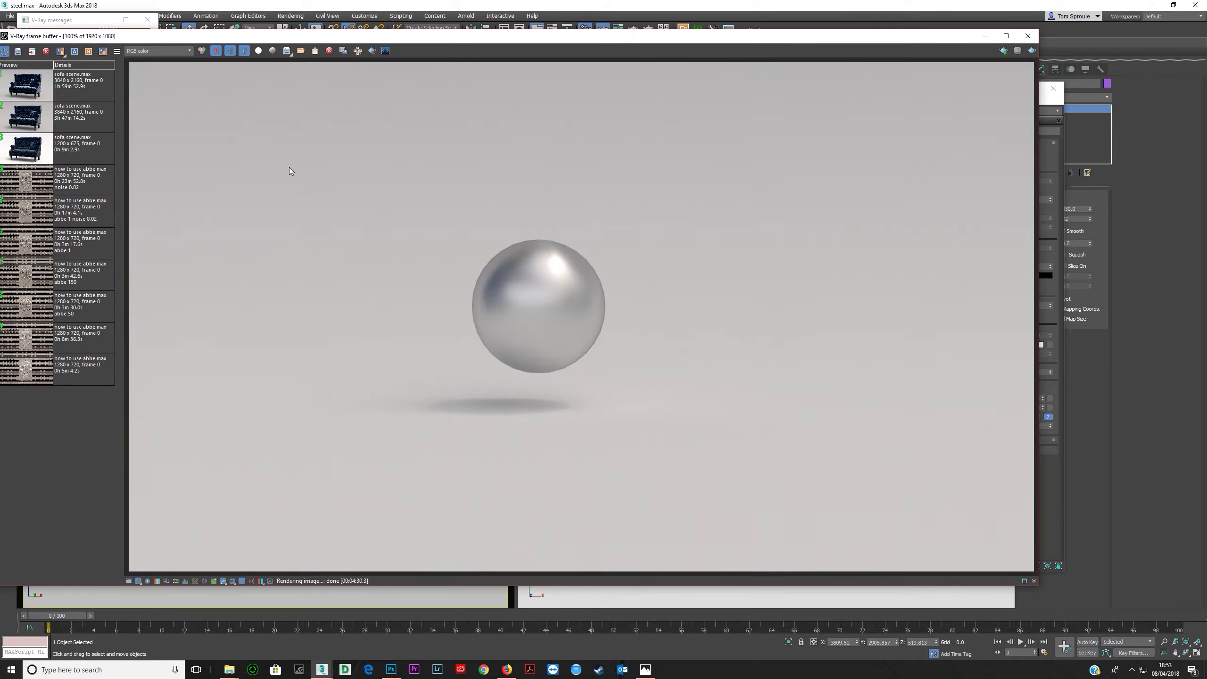
pyautogui.click(371, 51)
pyautogui.moveTo(263, 189); pyautogui.dragTo(467, 425)
pyautogui.click(1032, 51)
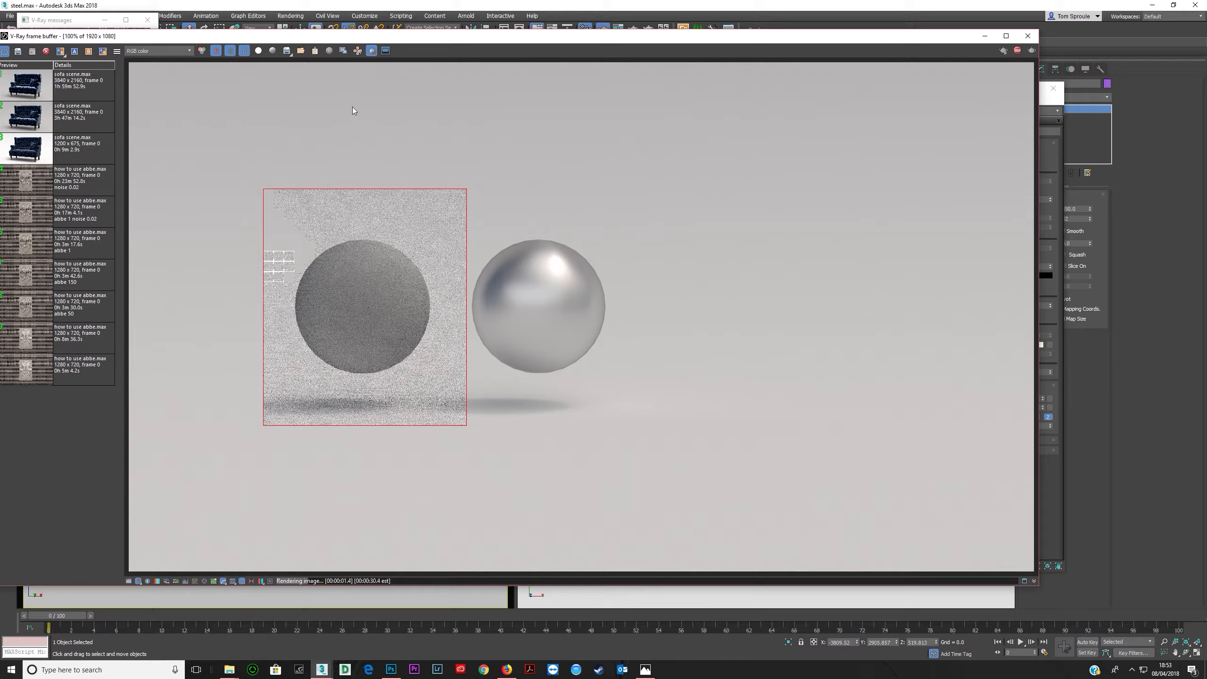
pyautogui.click(358, 51)
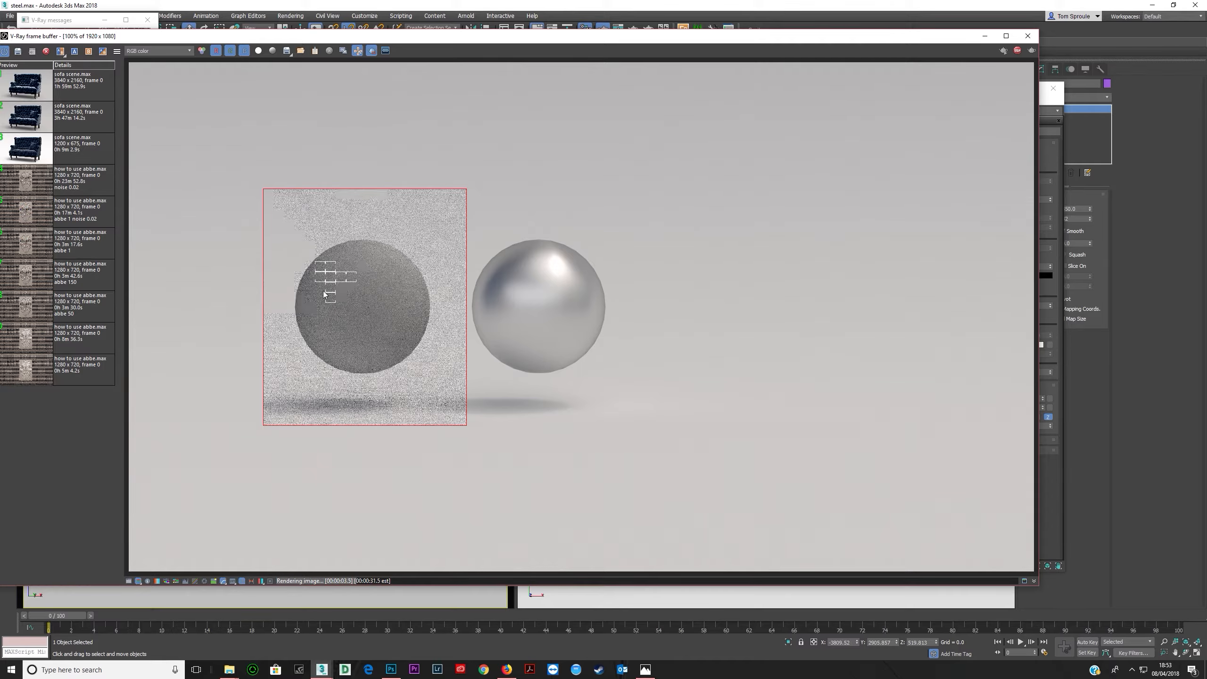
pyautogui.click(358, 51)
pyautogui.click(1022, 51)
# - Set the Noise map's size to 2000 and its high threshold to 0.7
pyautogui.click(1044, 108)
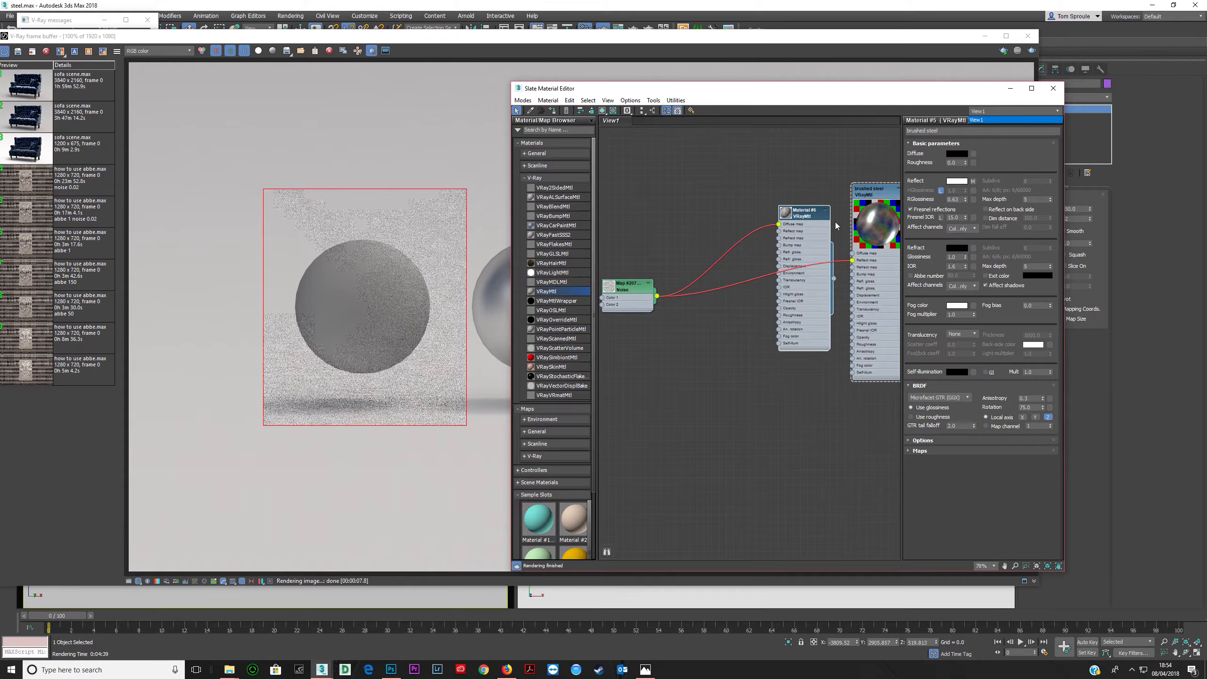
pyautogui.doubleClick(624, 291)
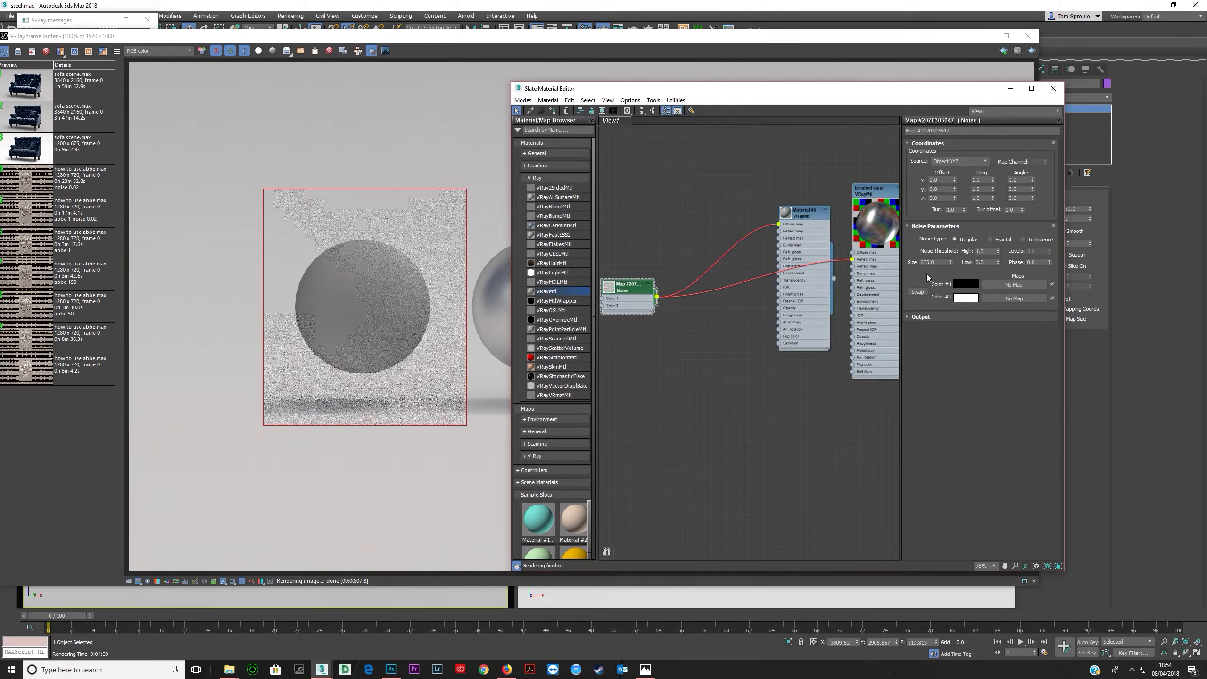
pyautogui.doubleClick(942, 261)
pyautogui.write('2000')
pyautogui.press('Return')
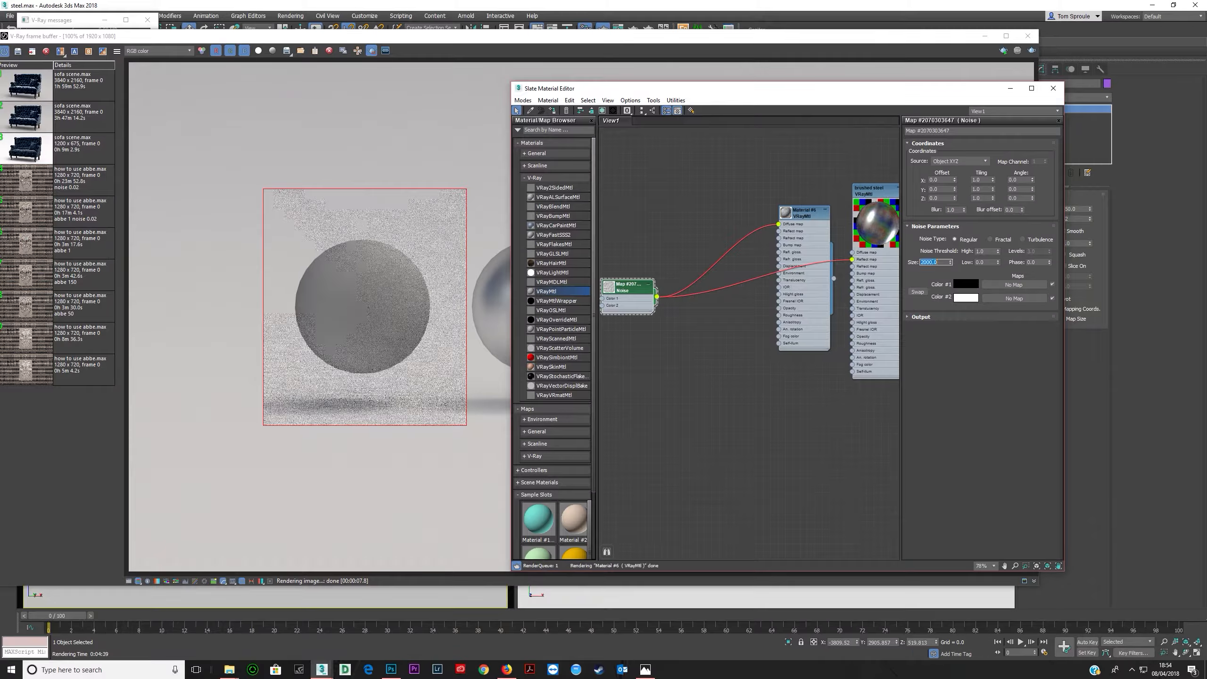
pyautogui.doubleClick(987, 251)
pyautogui.write('.7')
pyautogui.press('Tab')
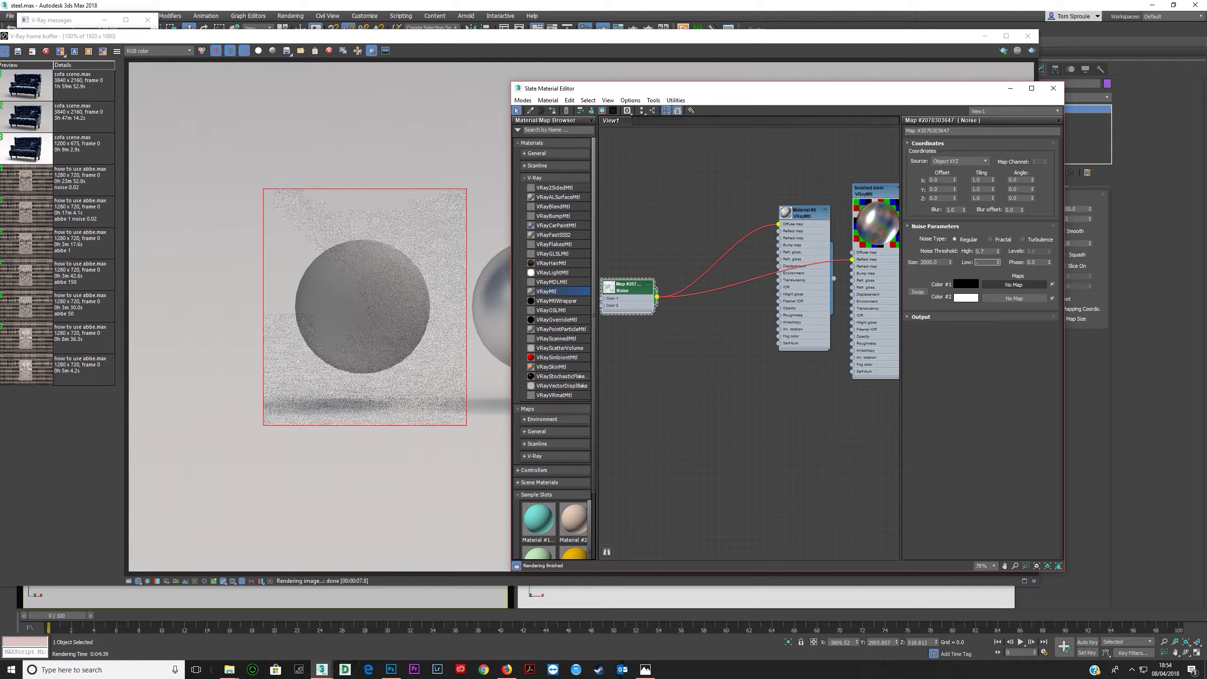
pyautogui.press('Tab')
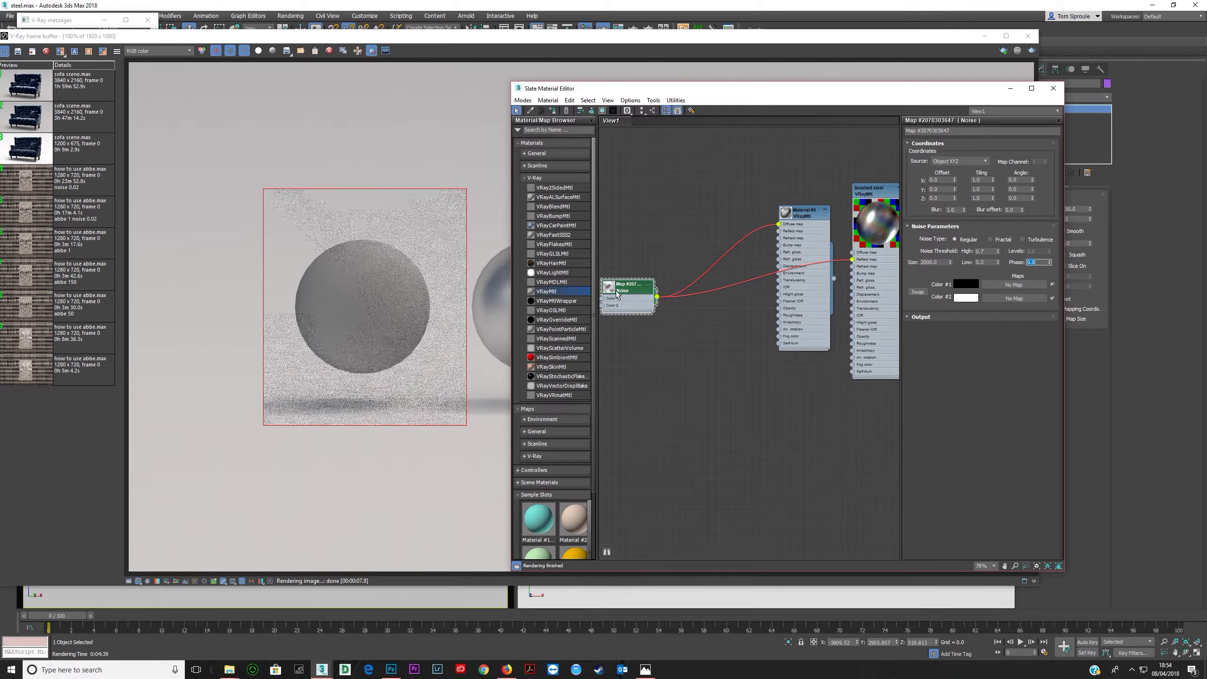
# - Re-render the sphere region to preview the enlarged noise
pyautogui.doubleClick(616, 290)
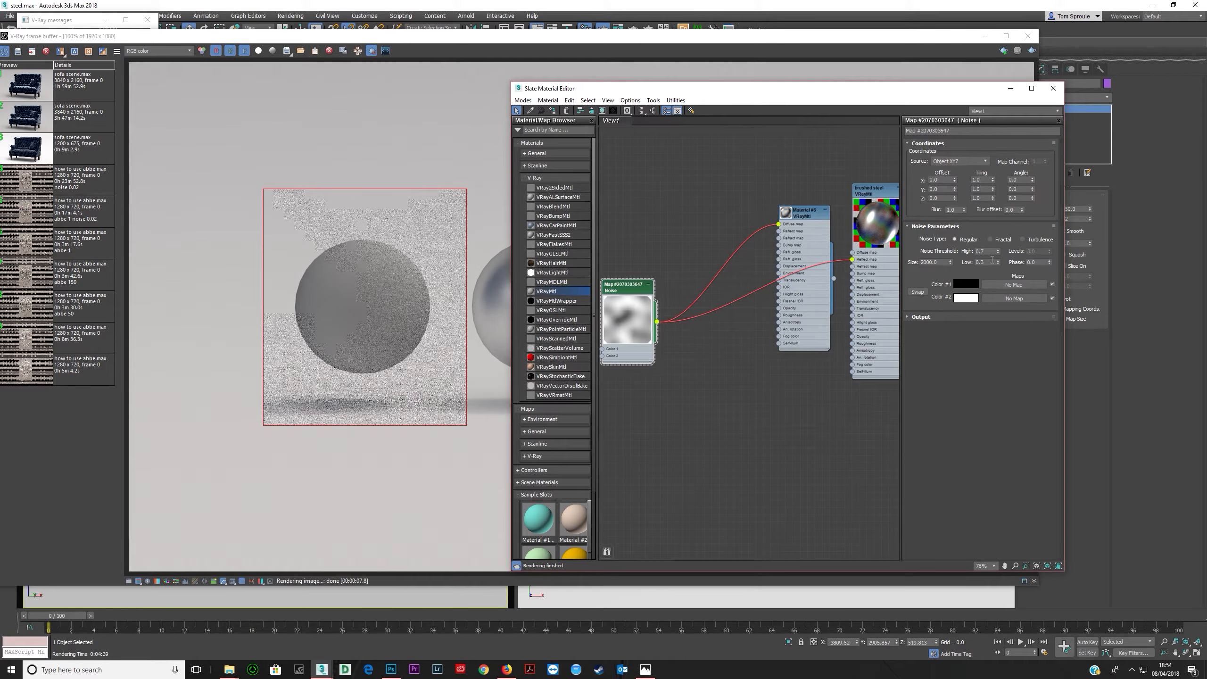
pyautogui.click(658, 64)
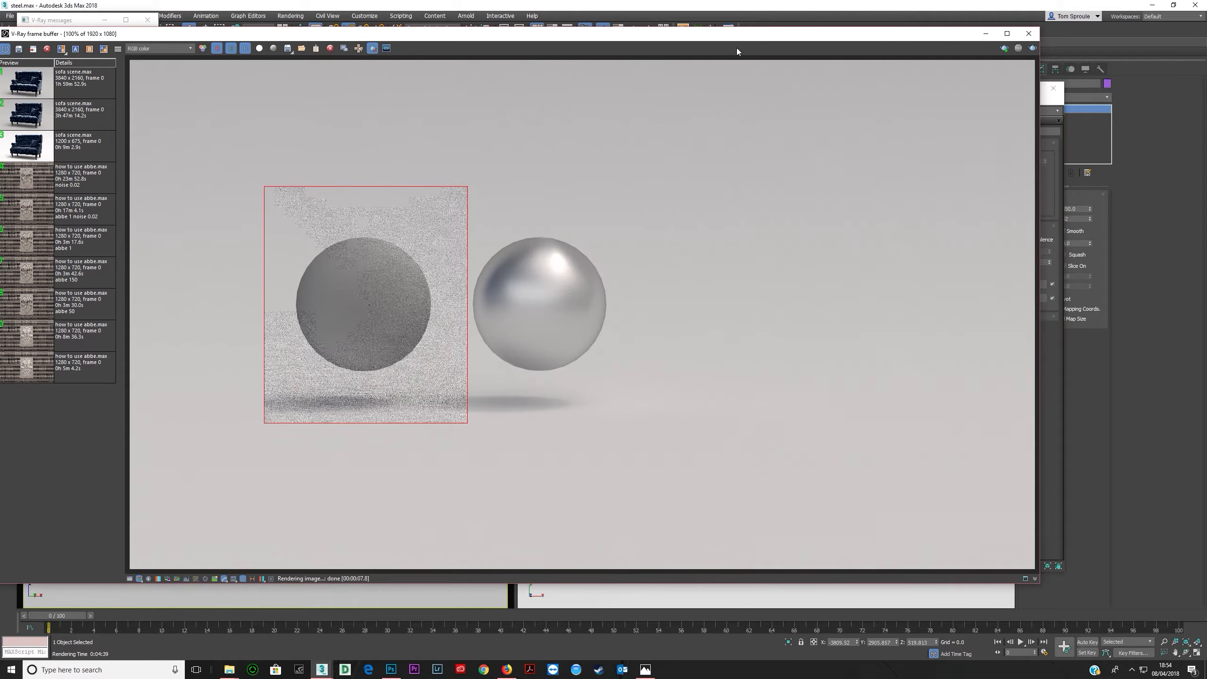
pyautogui.click(1004, 48)
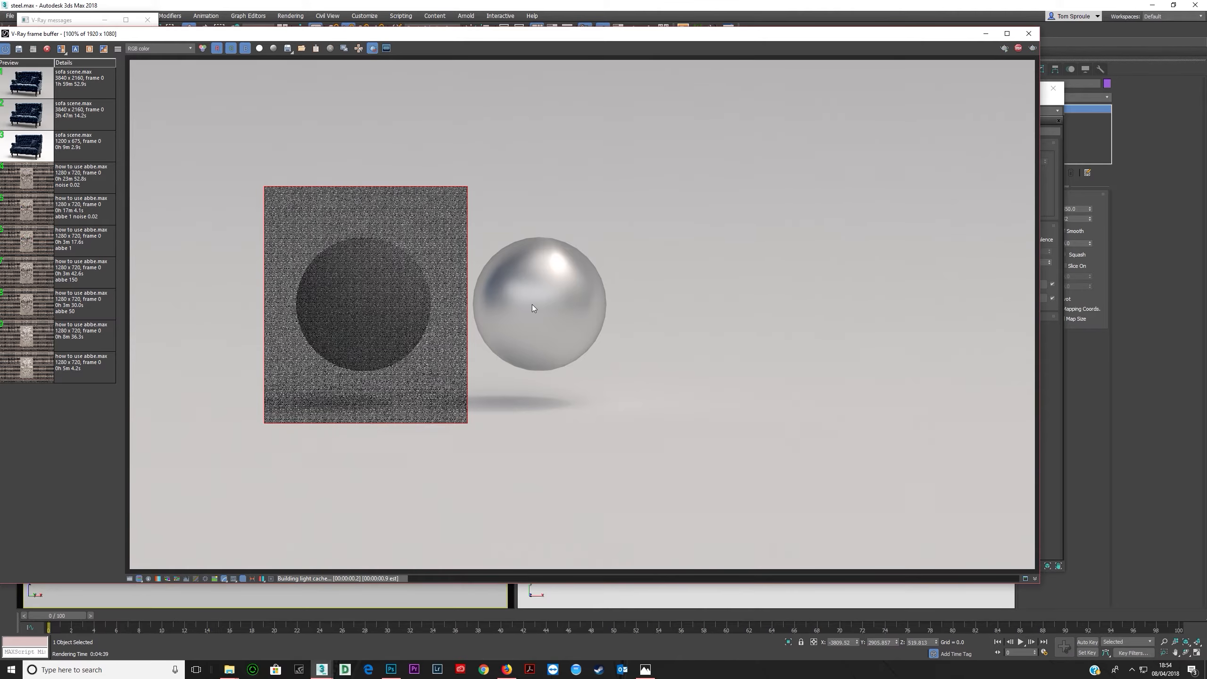
pyautogui.click(1016, 49)
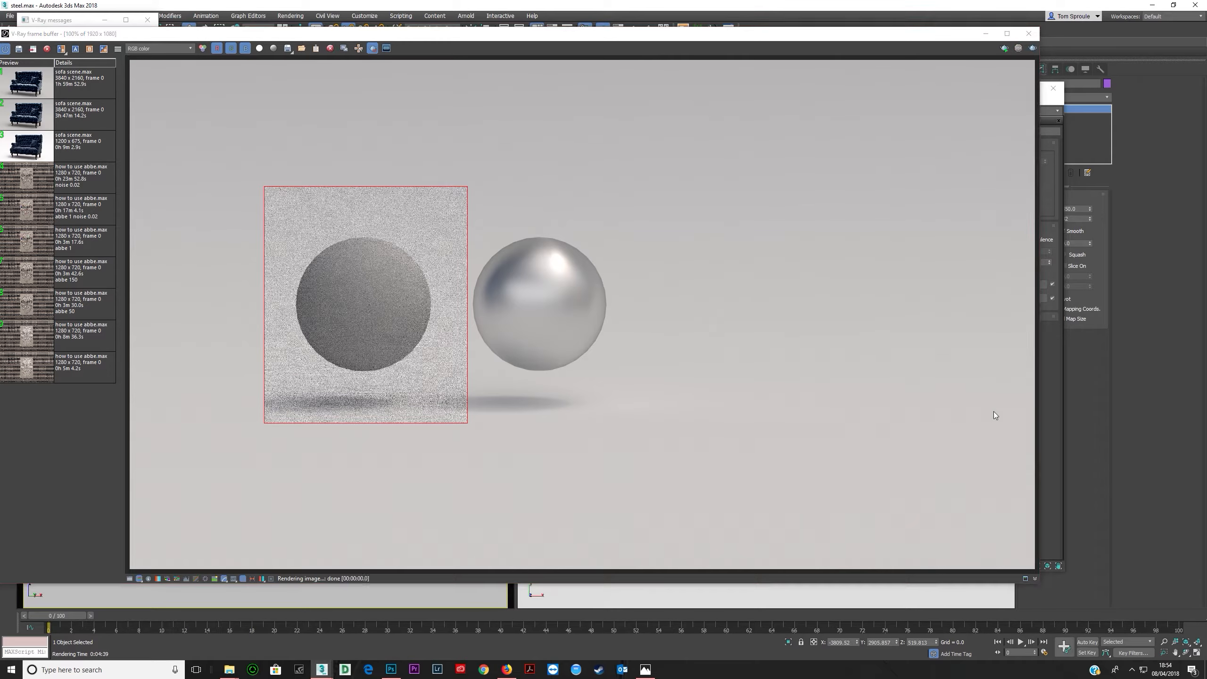
# - Set the Noise map's size to 10000
pyautogui.click(1055, 426)
pyautogui.moveTo(808, 234); pyautogui.dragTo(786, 234)
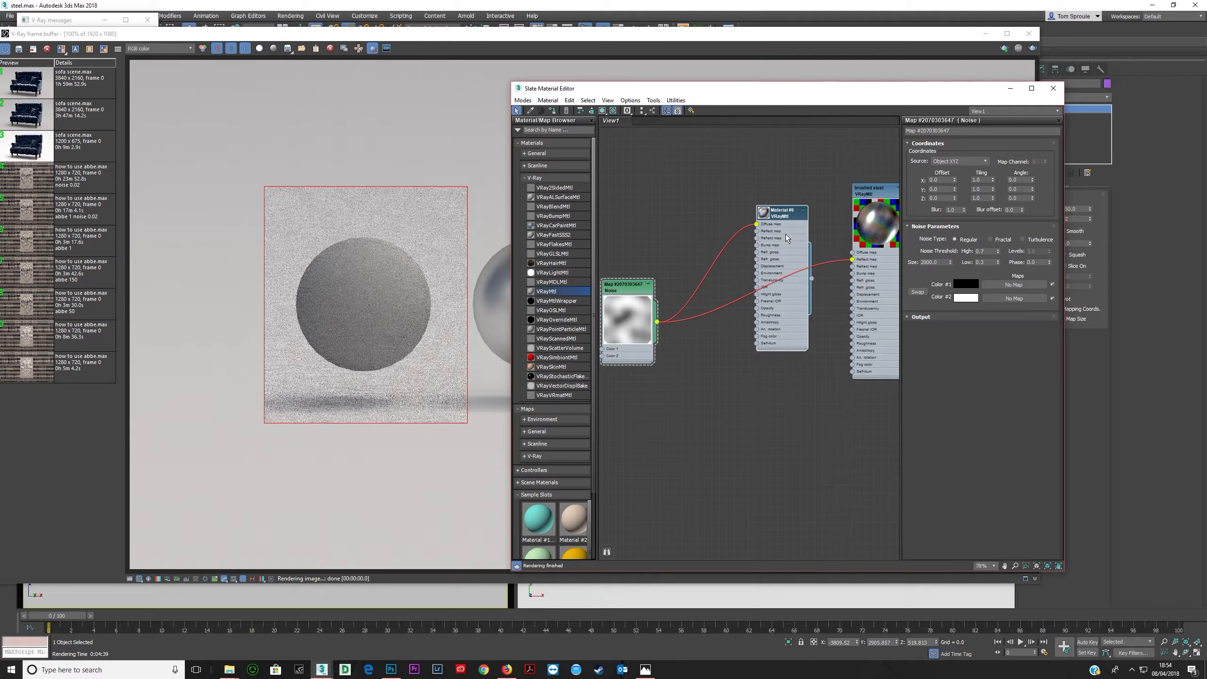
pyautogui.doubleClick(764, 216)
pyautogui.doubleClick(775, 314)
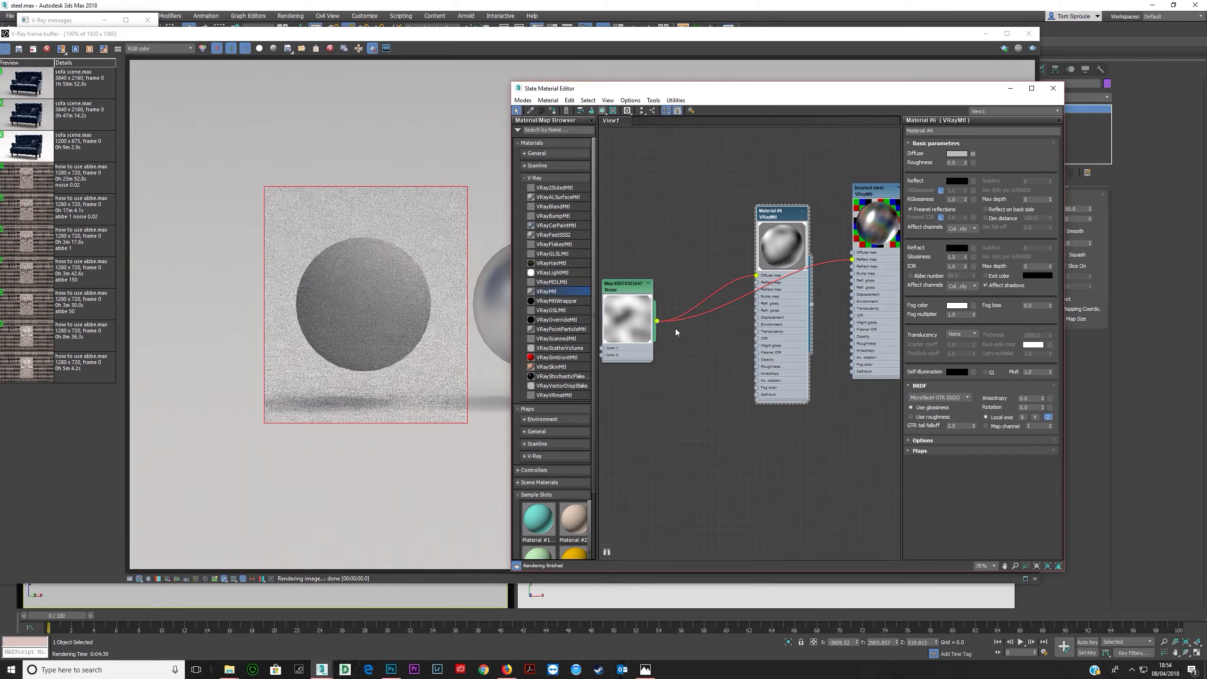
pyautogui.doubleClick(612, 287)
pyautogui.doubleClick(937, 262)
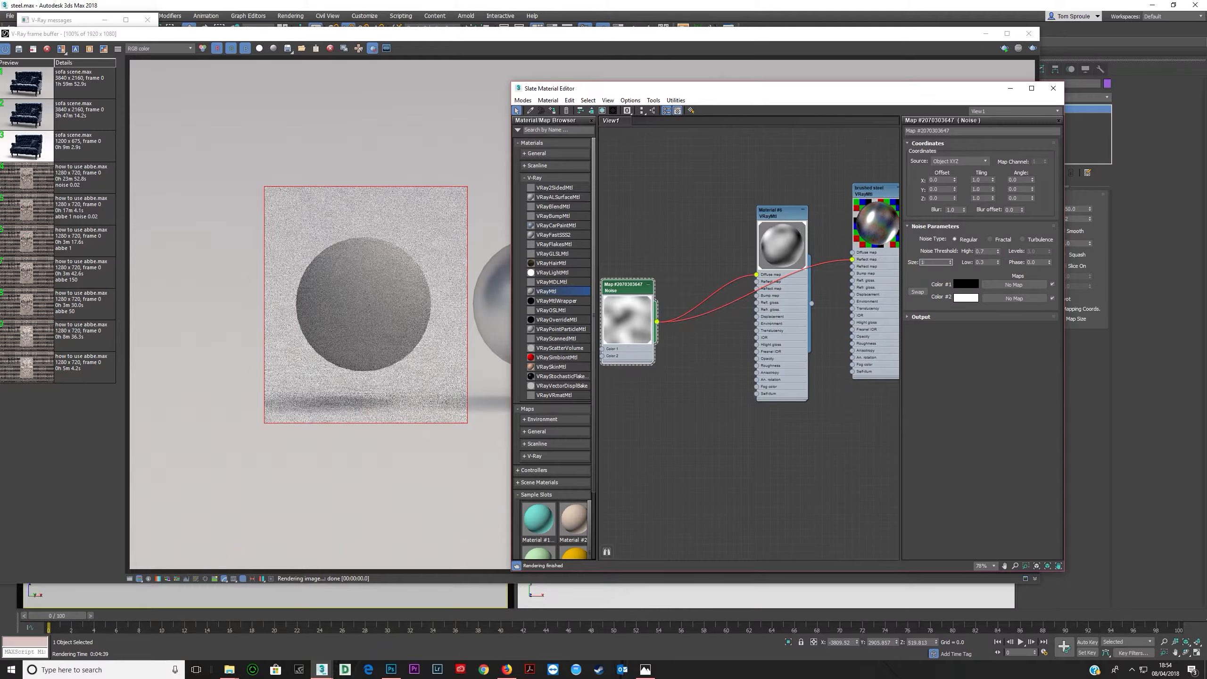
pyautogui.write('10000')
pyautogui.press('Return')
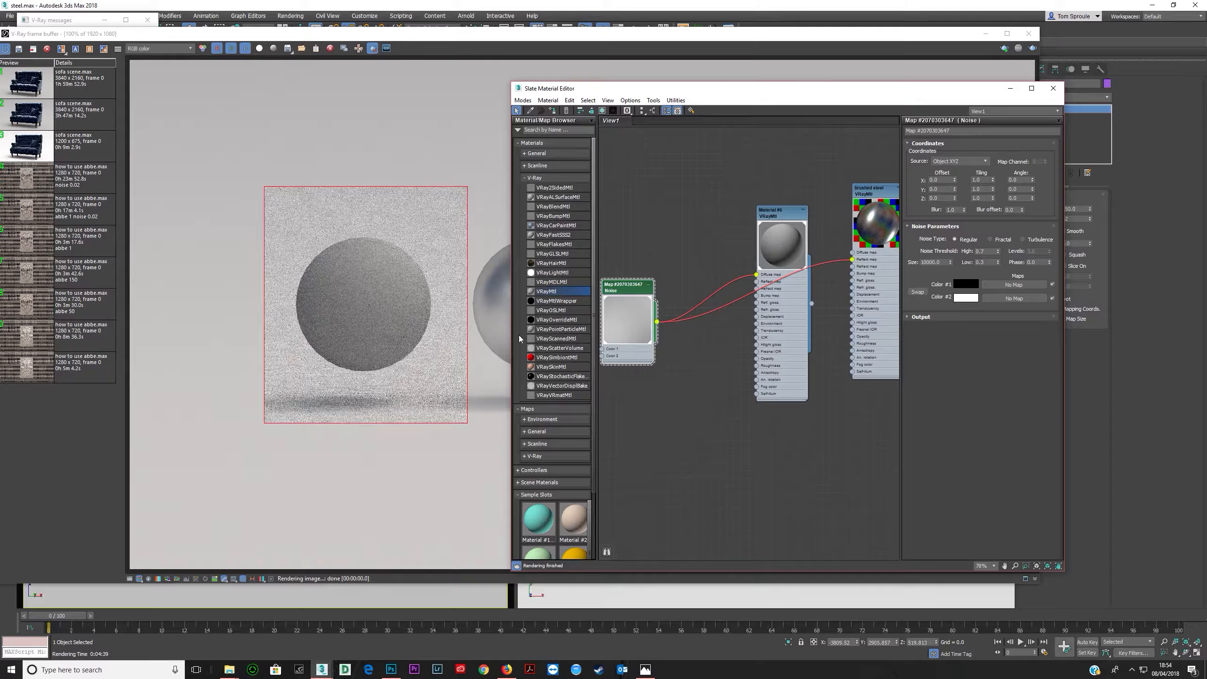
# - Render the sphere region again to compare the very large noise
pyautogui.click(975, 82)
pyautogui.click(1033, 48)
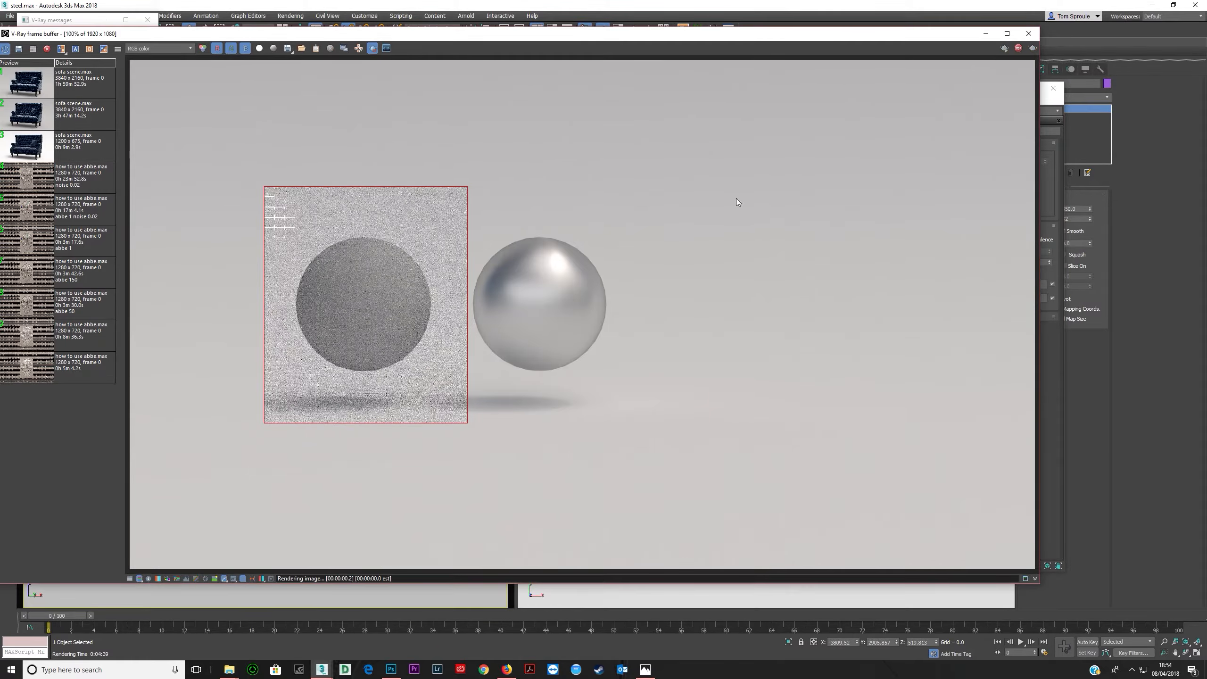
pyautogui.click(1051, 434)
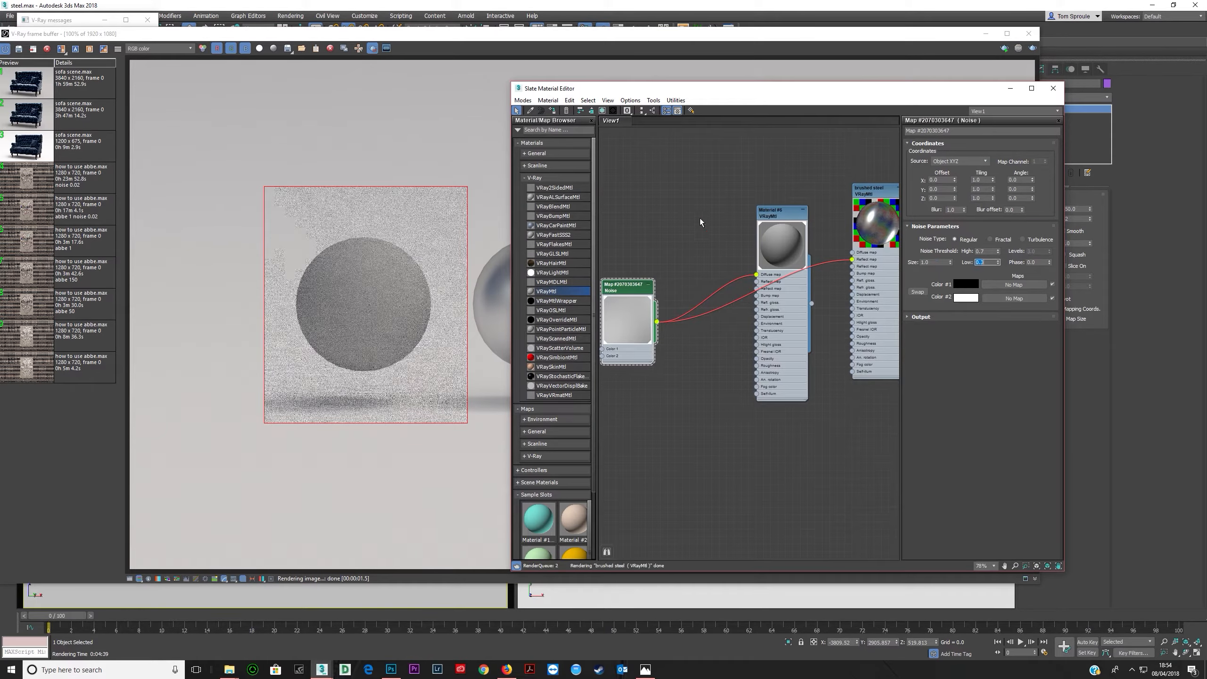
pyautogui.click(620, 57)
pyautogui.click(1036, 48)
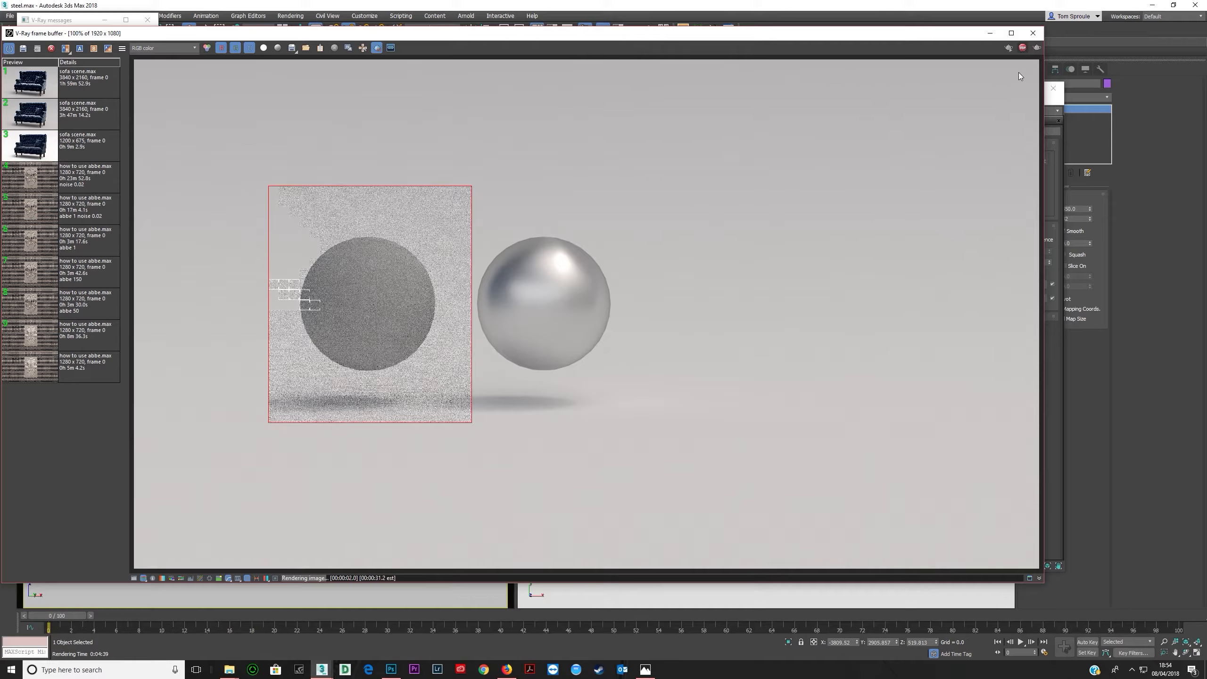
# - Set the Noise map's size to 0.1
pyautogui.click(1050, 484)
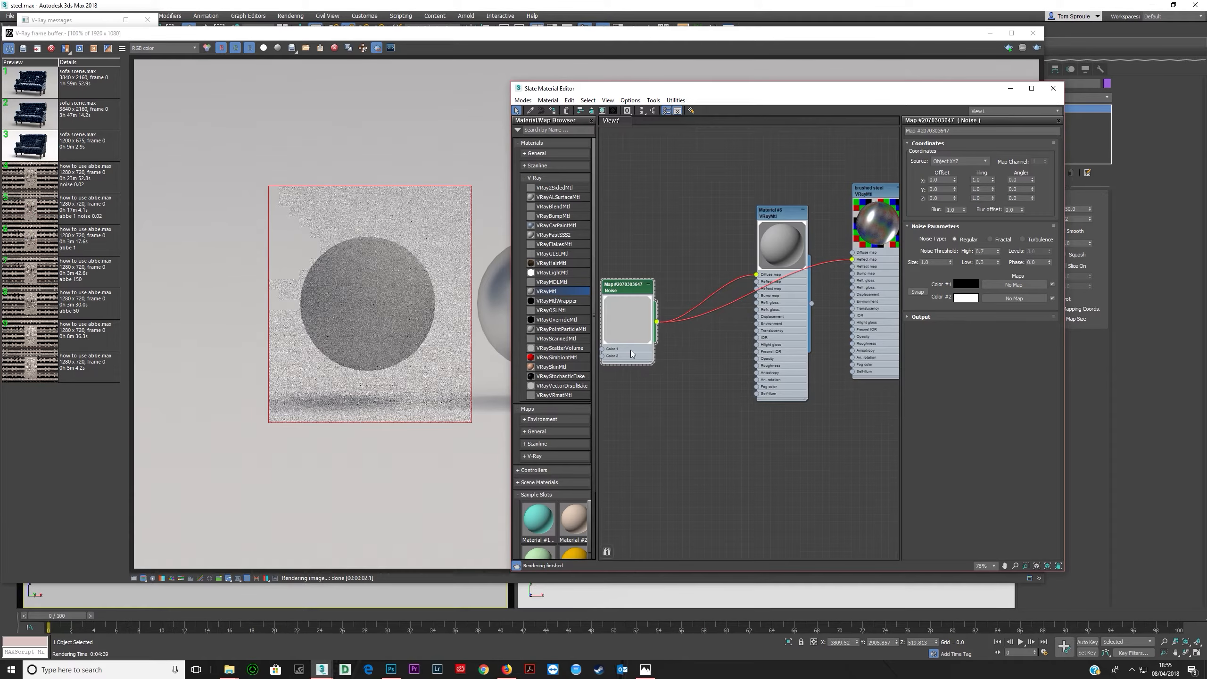
pyautogui.doubleClick(933, 261)
pyautogui.write('0.1')
pyautogui.press('Tab')
# - Render the sphere region to preview the fine noise
pyautogui.click(590, 70)
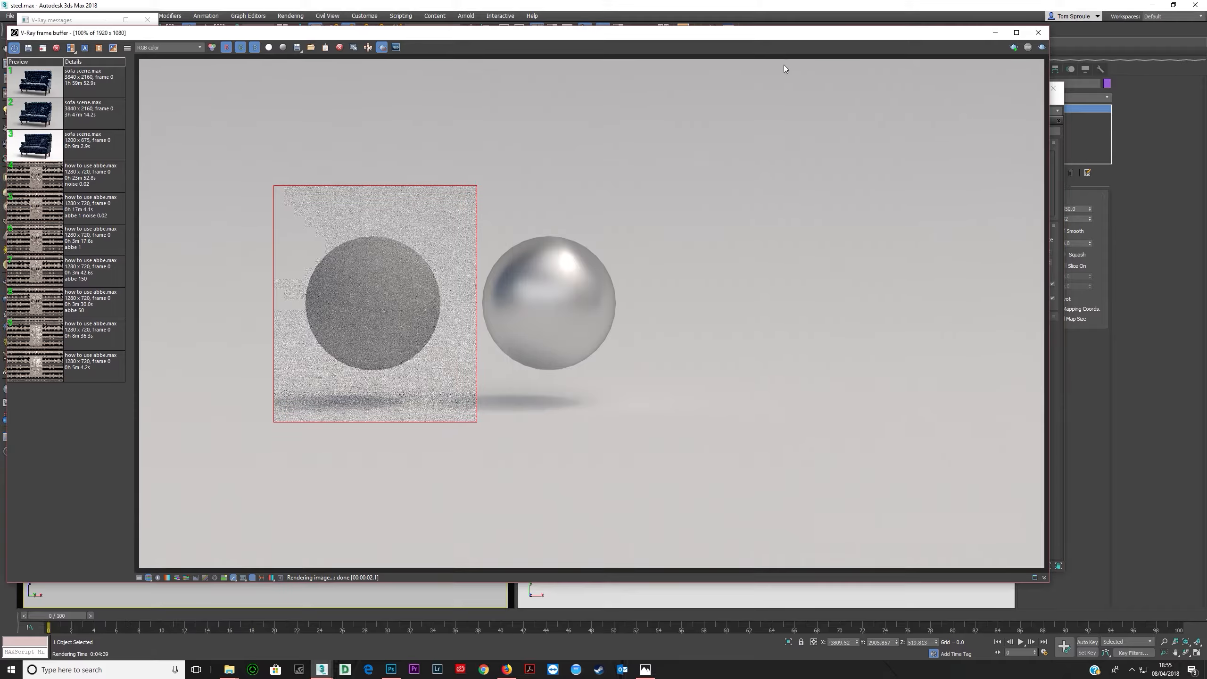
pyautogui.click(1042, 48)
pyautogui.click(1062, 343)
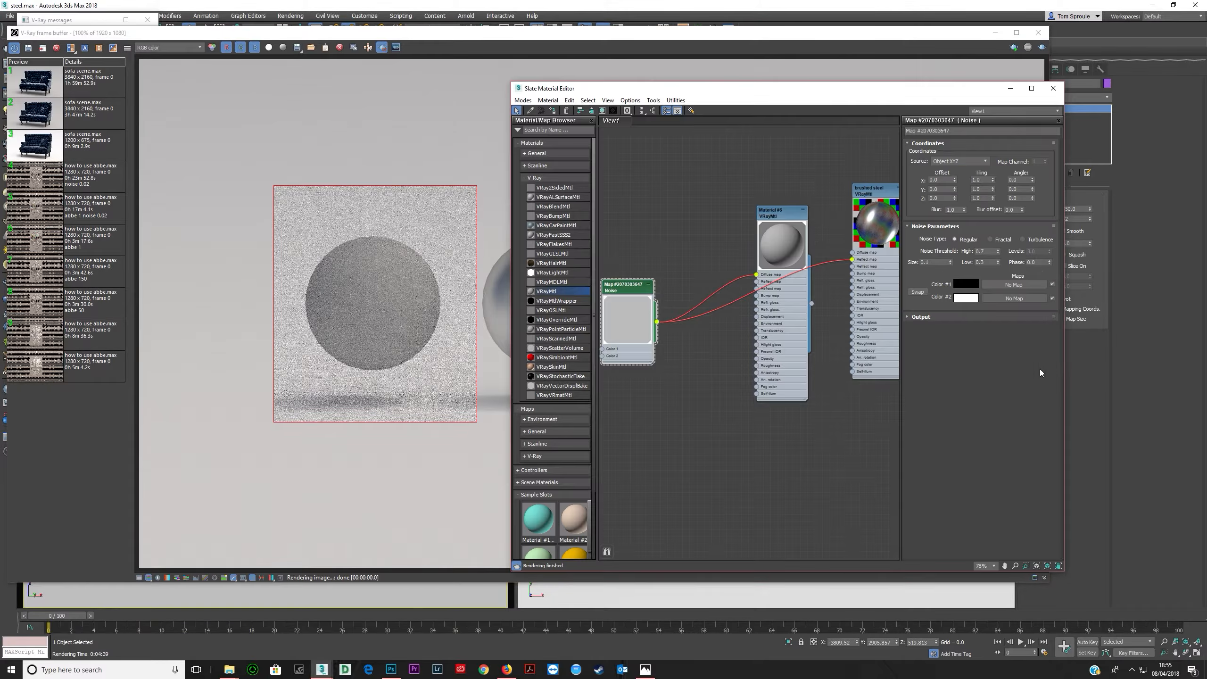
# - Set the Noise map's size to 100 and render the sphere region
pyautogui.doubleClick(934, 262)
pyautogui.write('100')
pyautogui.press('Tab')
pyautogui.click(1014, 48)
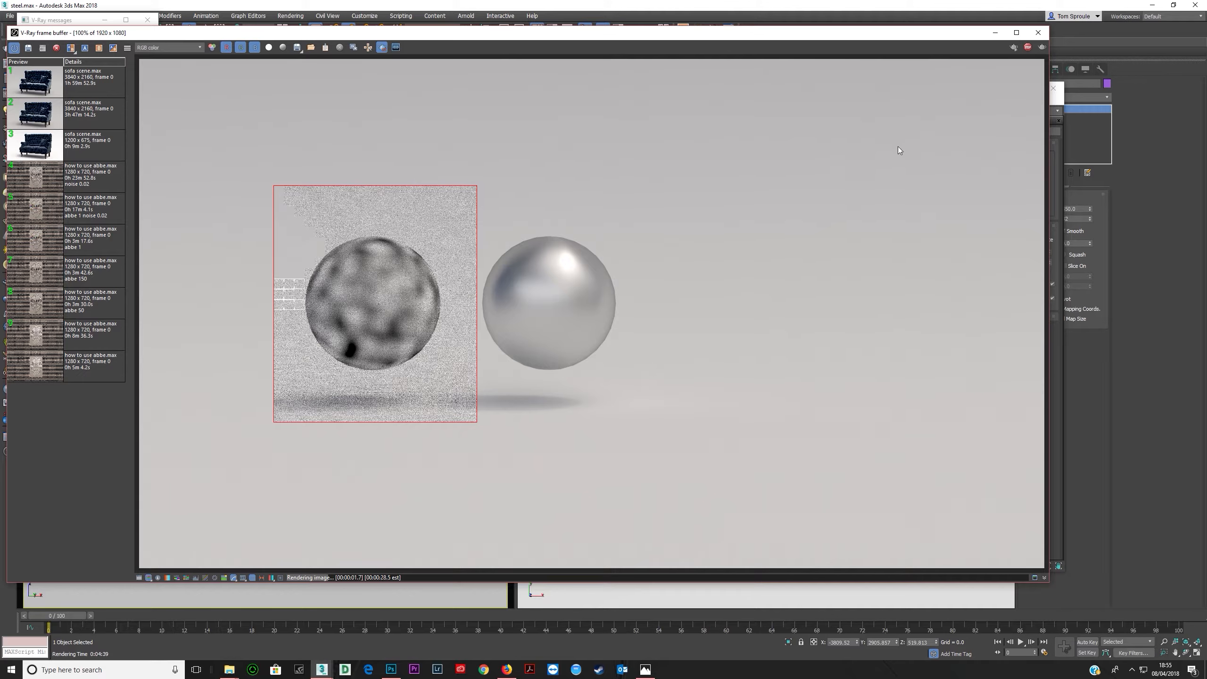
pyautogui.click(1053, 369)
pyautogui.doubleClick(941, 262)
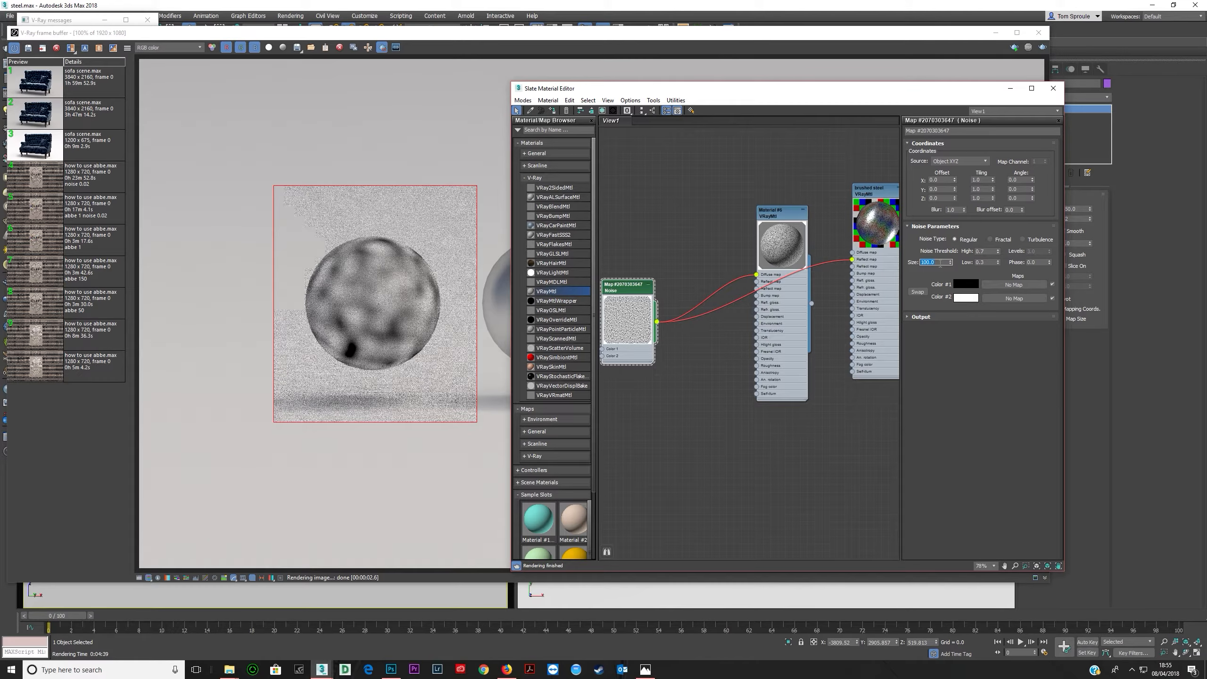
pyautogui.click(535, 177)
pyautogui.click(537, 215)
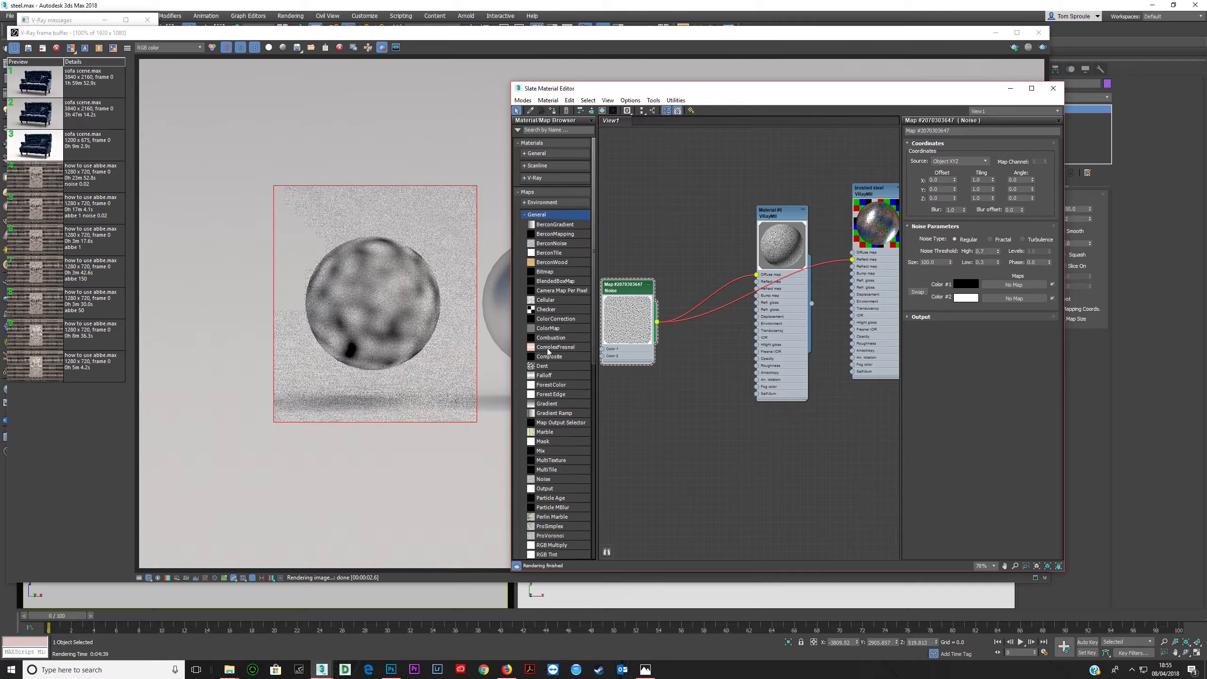
pyautogui.moveTo(543, 478); pyautogui.dragTo(756, 275)
pyautogui.click(623, 461)
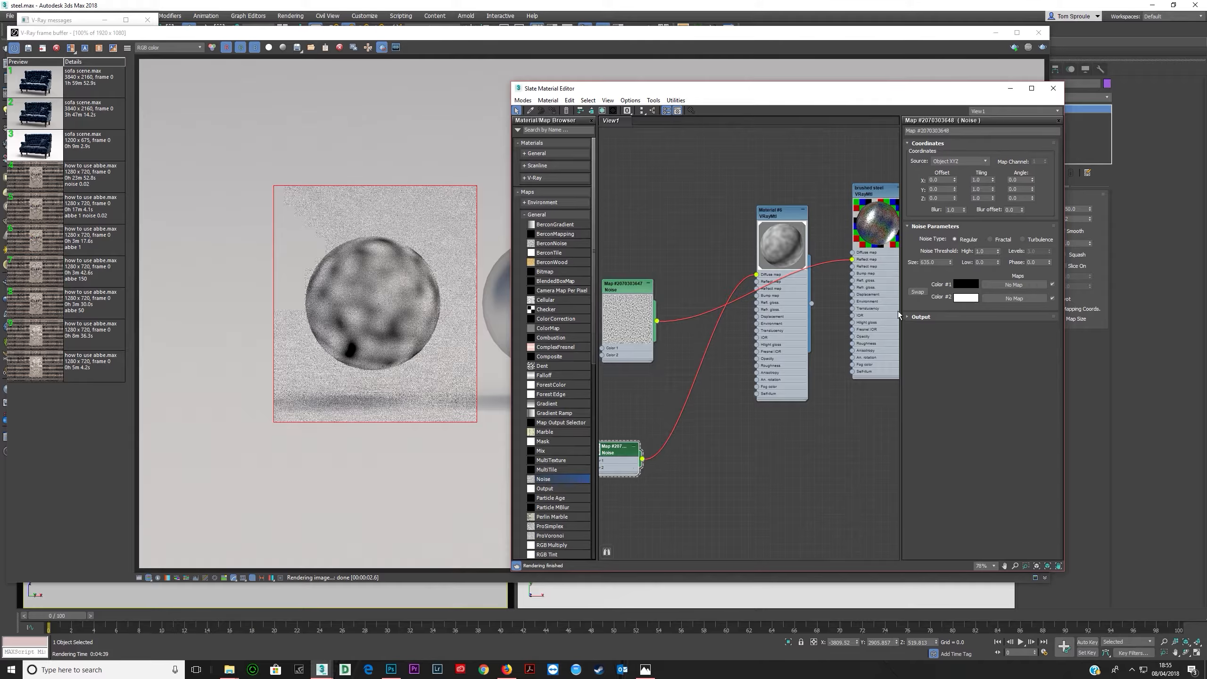
pyautogui.click(483, 37)
pyautogui.click(1042, 47)
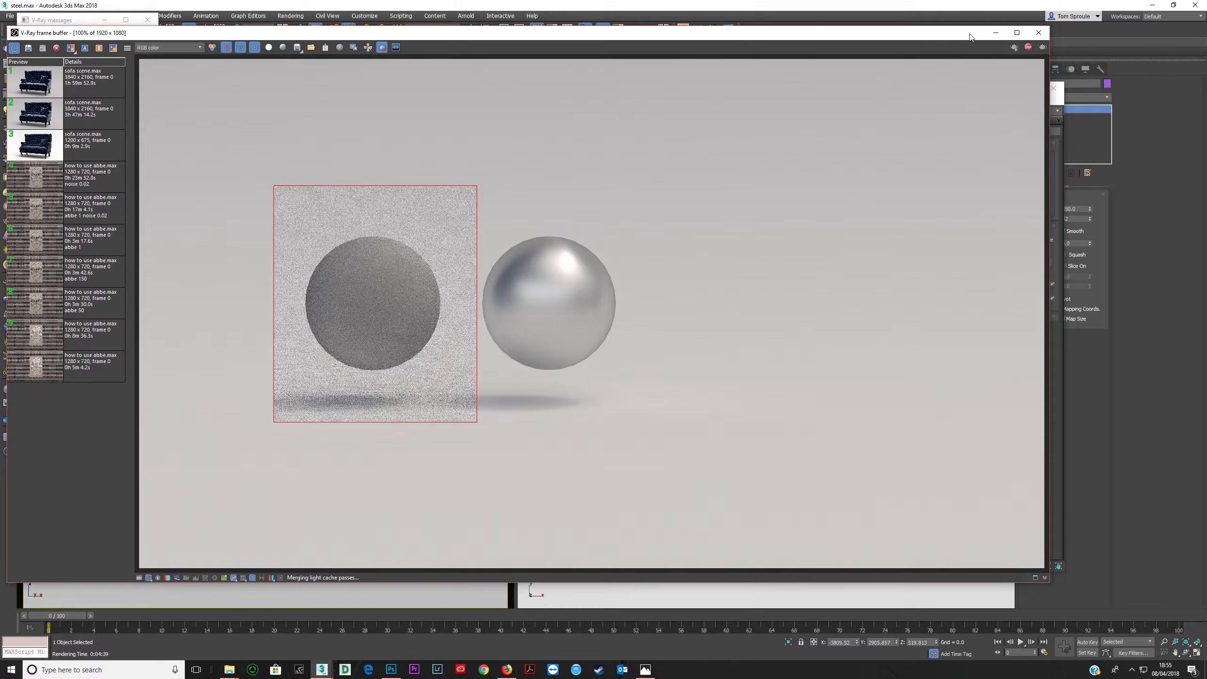
pyautogui.click(1055, 103)
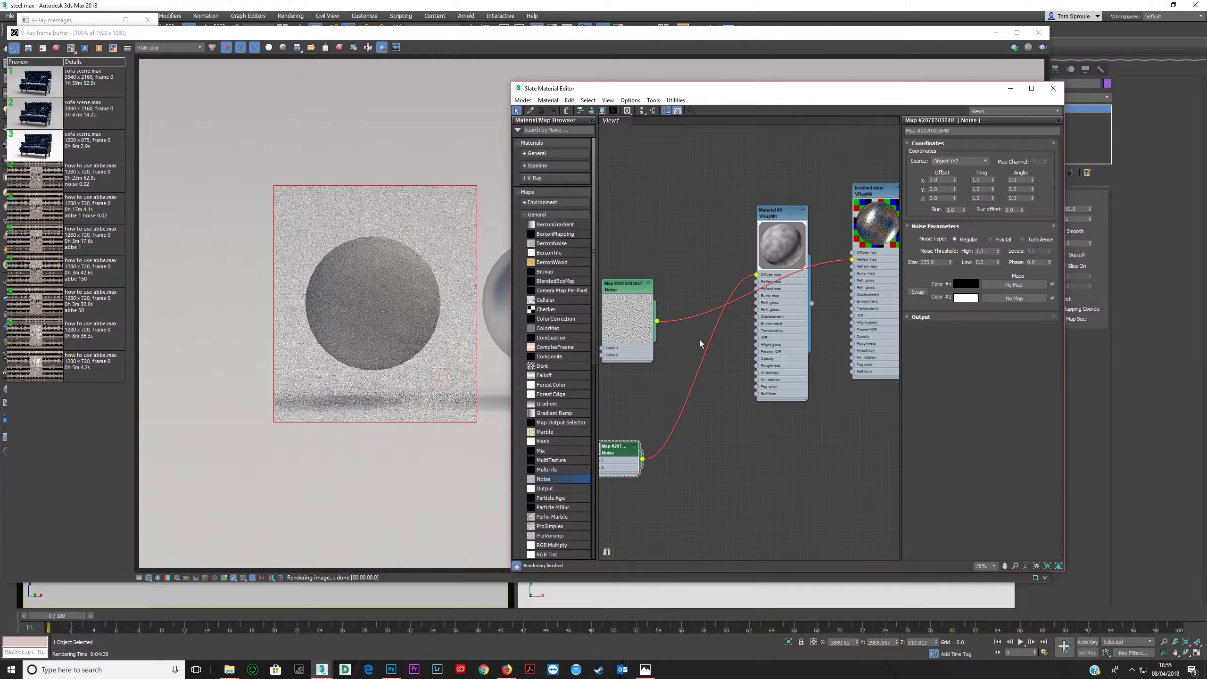
pyautogui.moveTo(657, 321); pyautogui.dragTo(763, 277)
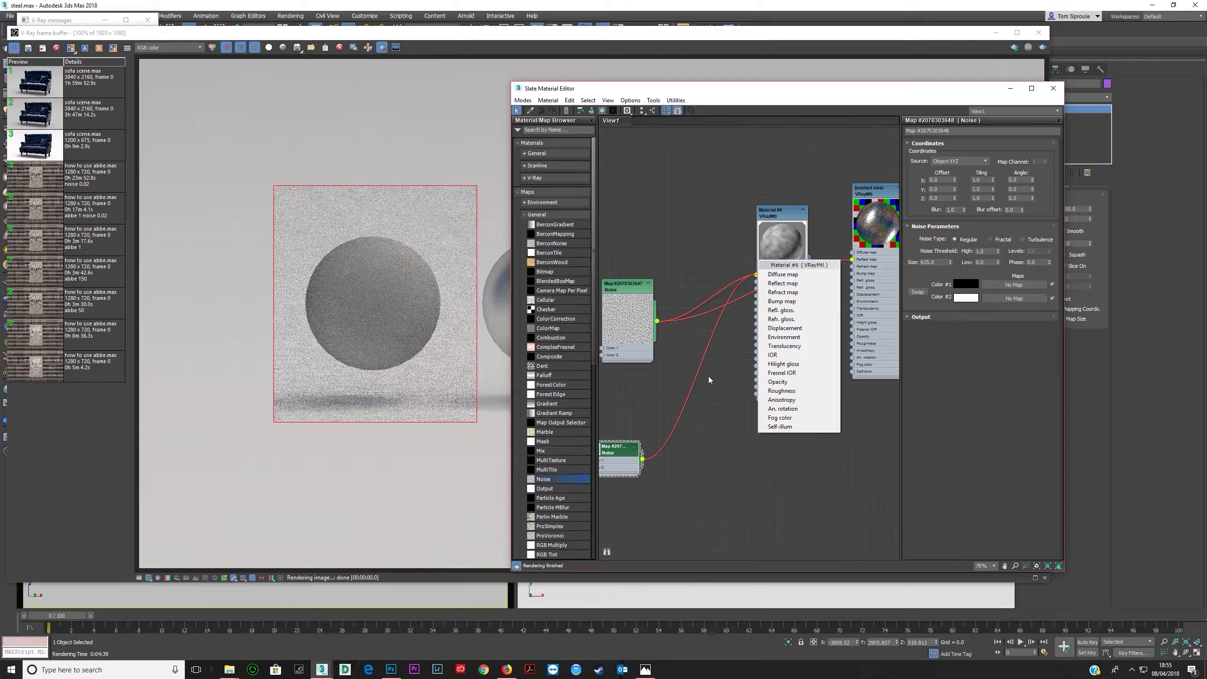
pyautogui.click(798, 278)
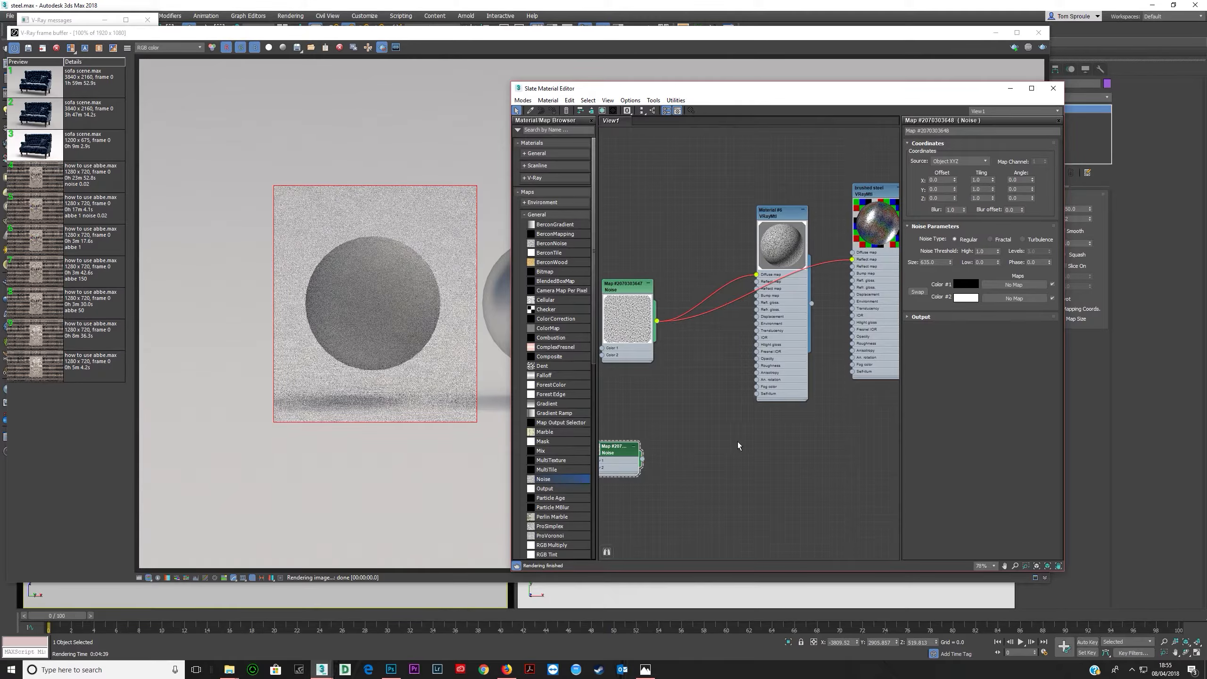
pyautogui.press('Delete')
# - Set the Noise map's size to 50 and render the sphere region to compare
pyautogui.doubleClick(626, 289)
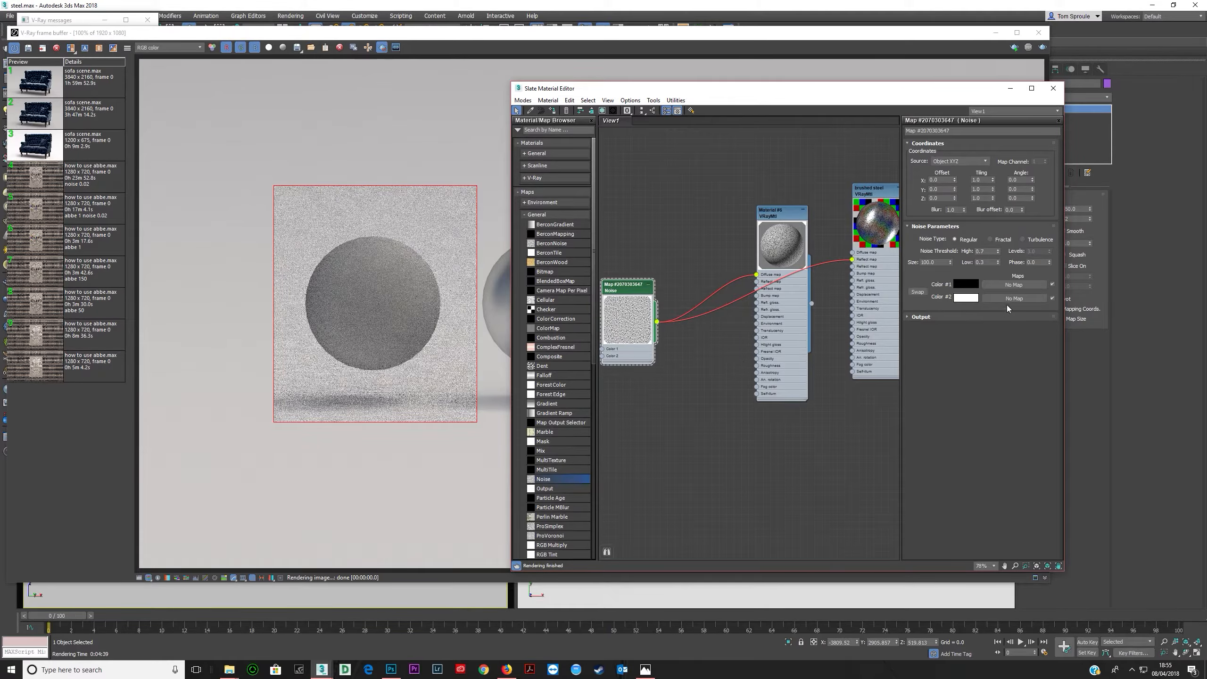
pyautogui.doubleClick(935, 262)
pyautogui.write('50')
pyautogui.press('Return')
pyautogui.hotkey('shift', 'q')
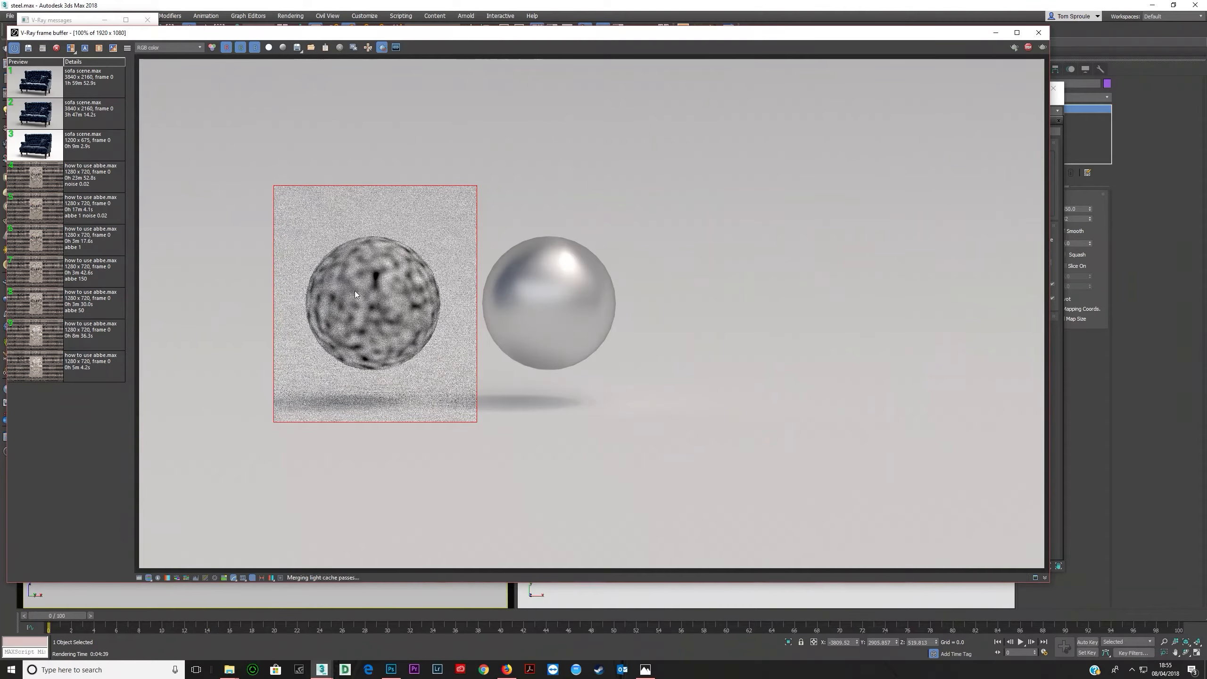
pyautogui.click(1028, 48)
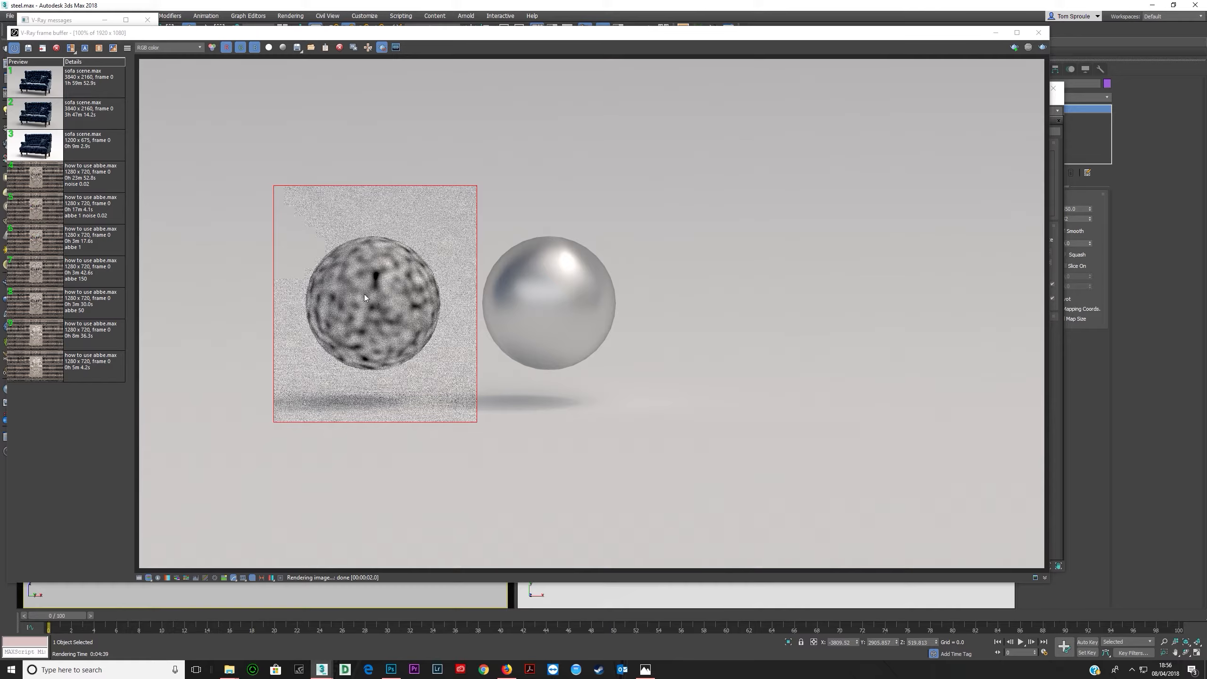
# - Set the Noise map's tiling to 0.1 on X and 1 on Y, then render the sphere region
pyautogui.click(1054, 401)
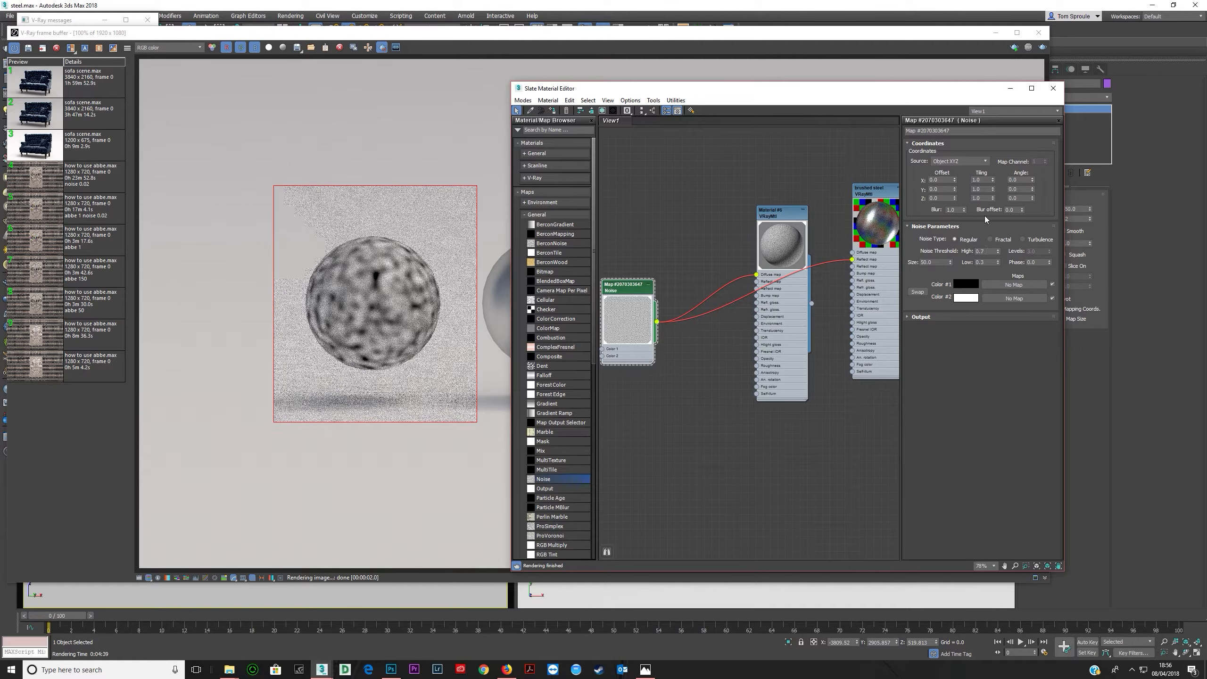
pyautogui.doubleClick(982, 181)
pyautogui.doubleClick(987, 189)
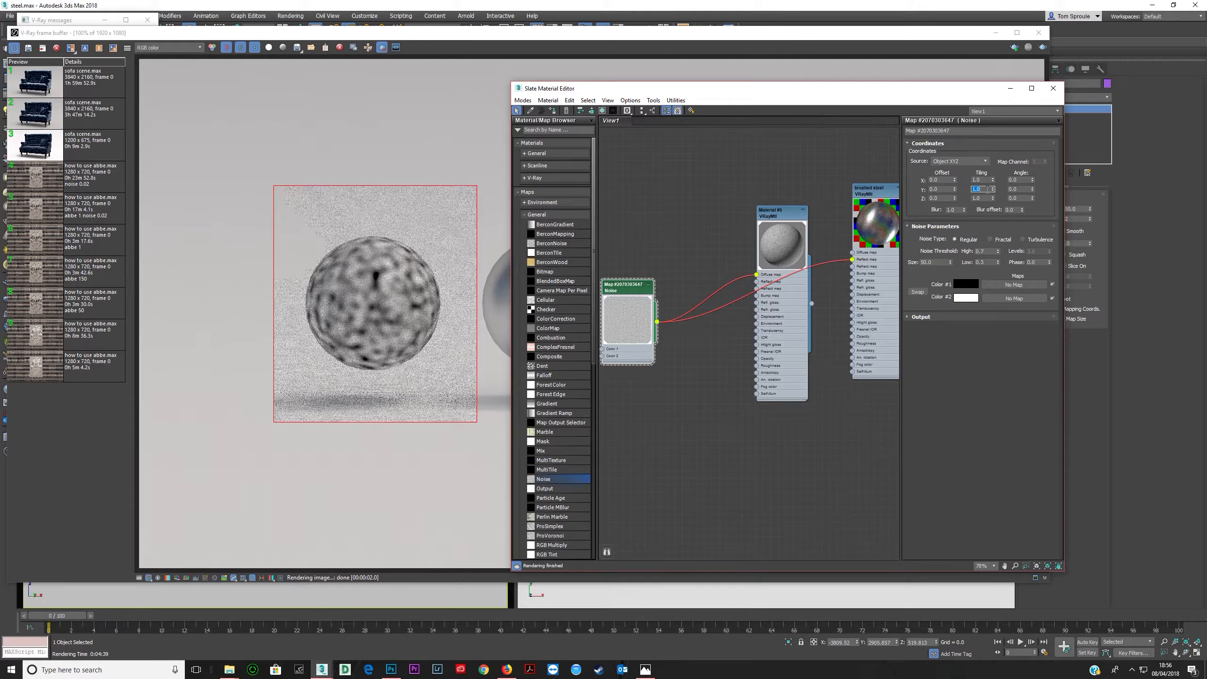
pyautogui.write('100')
pyautogui.press('Tab')
pyautogui.click(986, 180)
pyautogui.write('.1')
pyautogui.press('Tab')
pyautogui.moveTo(989, 189); pyautogui.dragTo(875, 203)
pyautogui.write('1')
pyautogui.press('Tab')
pyautogui.click(502, 53)
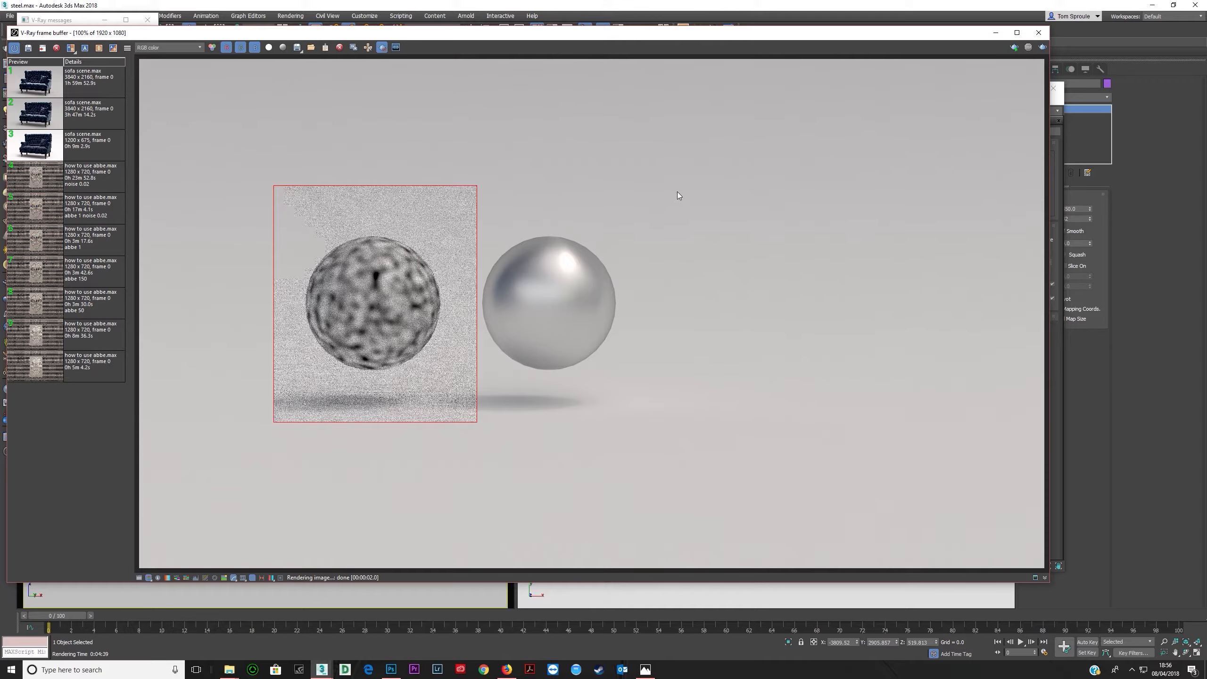
pyautogui.click(1042, 47)
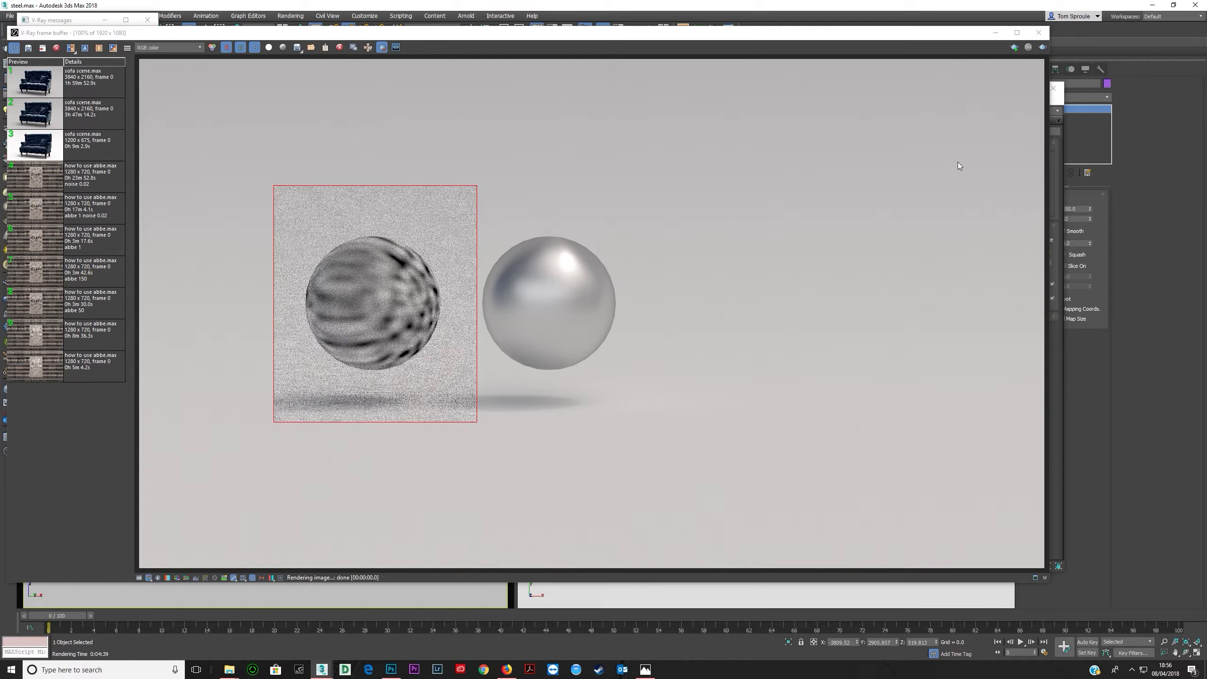
# - Set the Noise map's X tiling to 0.01 and render the sphere region
pyautogui.click(1056, 384)
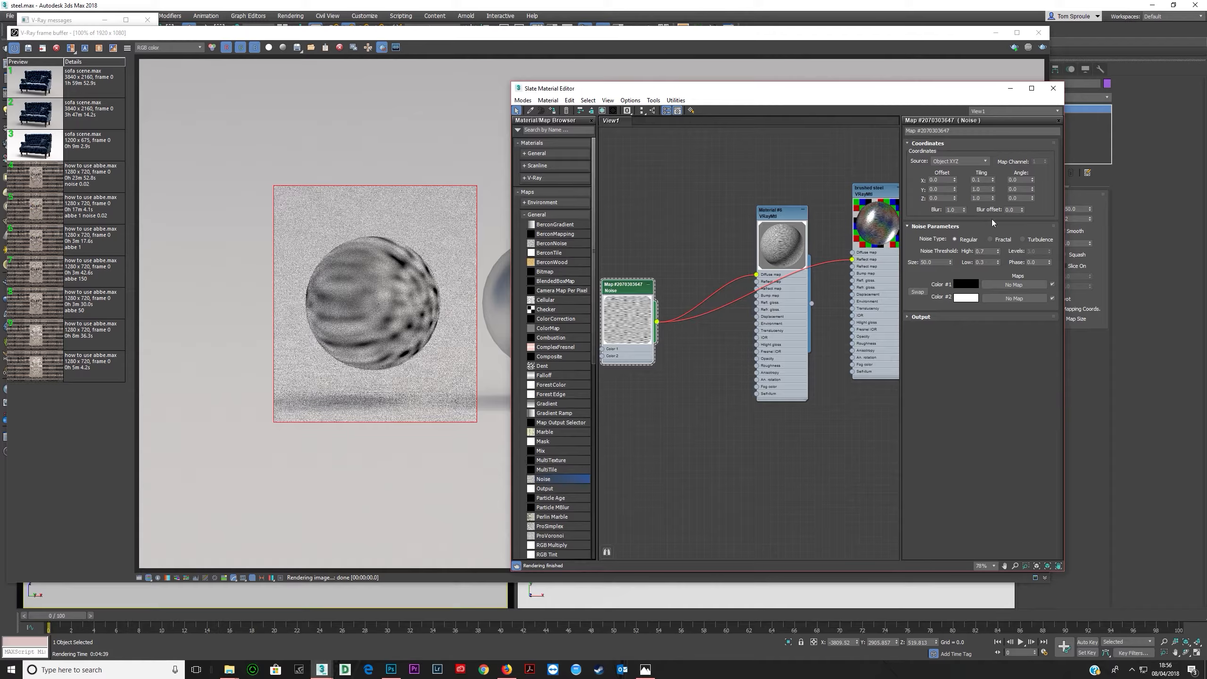
pyautogui.click(985, 180)
pyautogui.press('BackSpace')
pyautogui.write('01')
pyautogui.press('Tab')
pyautogui.hotkey('shift', 'q')
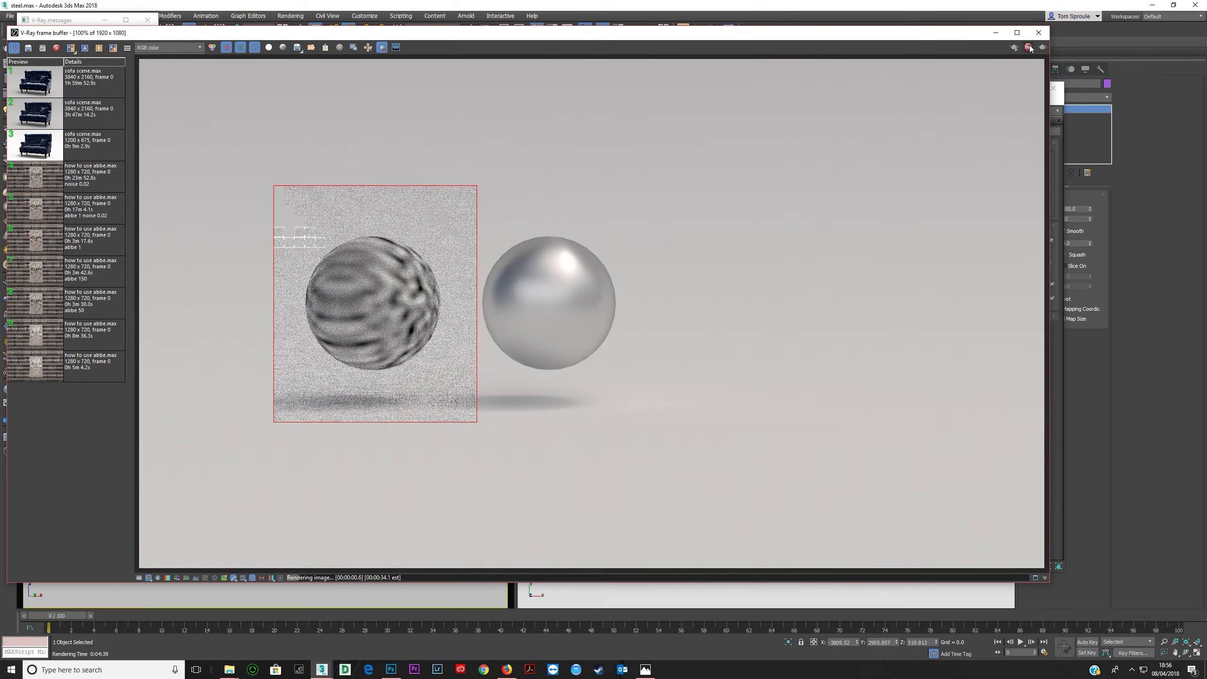
# - Set the Noise map's tiling to 1 on X and 0.1 on Y, then render the sphere region
pyautogui.click(1058, 352)
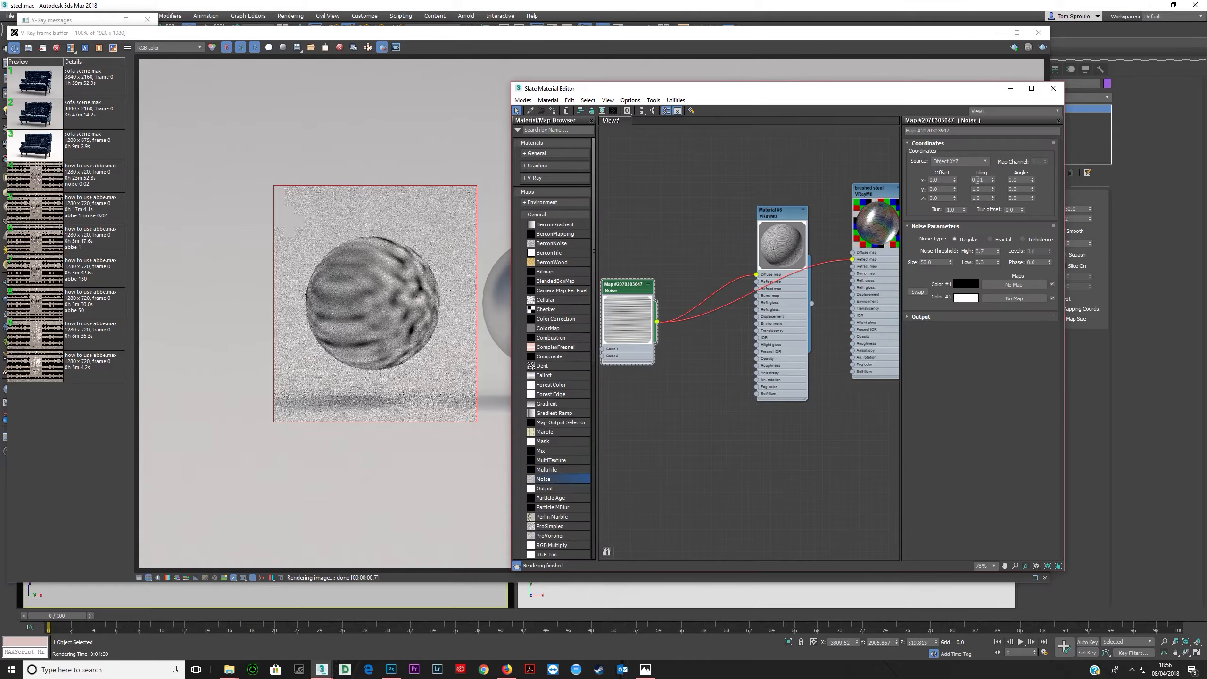
pyautogui.doubleClick(982, 179)
pyautogui.write('1')
pyautogui.press('Tab')
pyautogui.write('0.1')
pyautogui.press('Tab')
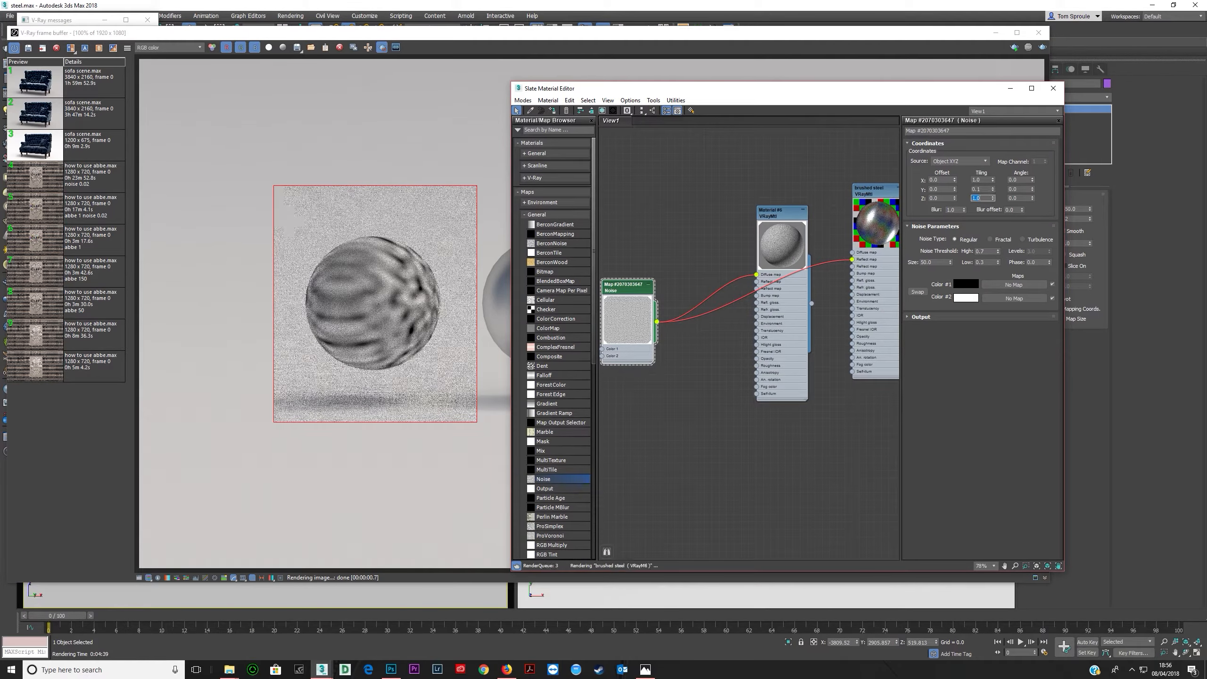
pyautogui.click(1041, 47)
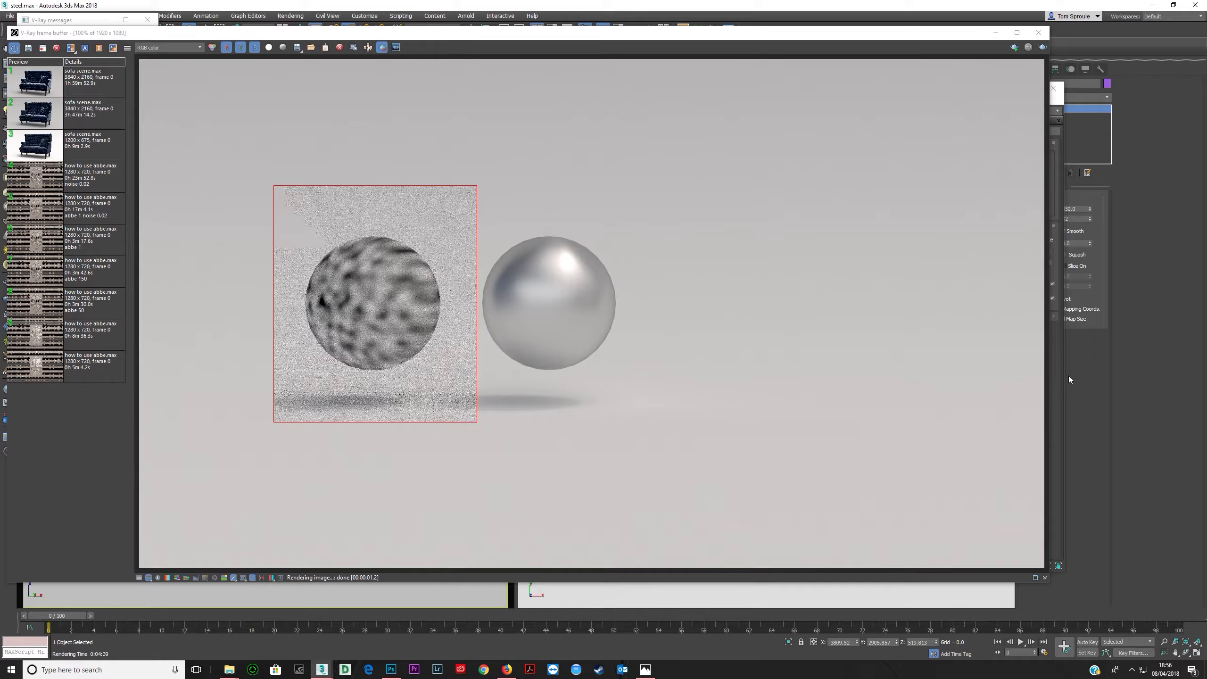
# - Set the Noise map's tiling to 1 on Y and 0.1 on Z, then render the sphere region
pyautogui.press('m')
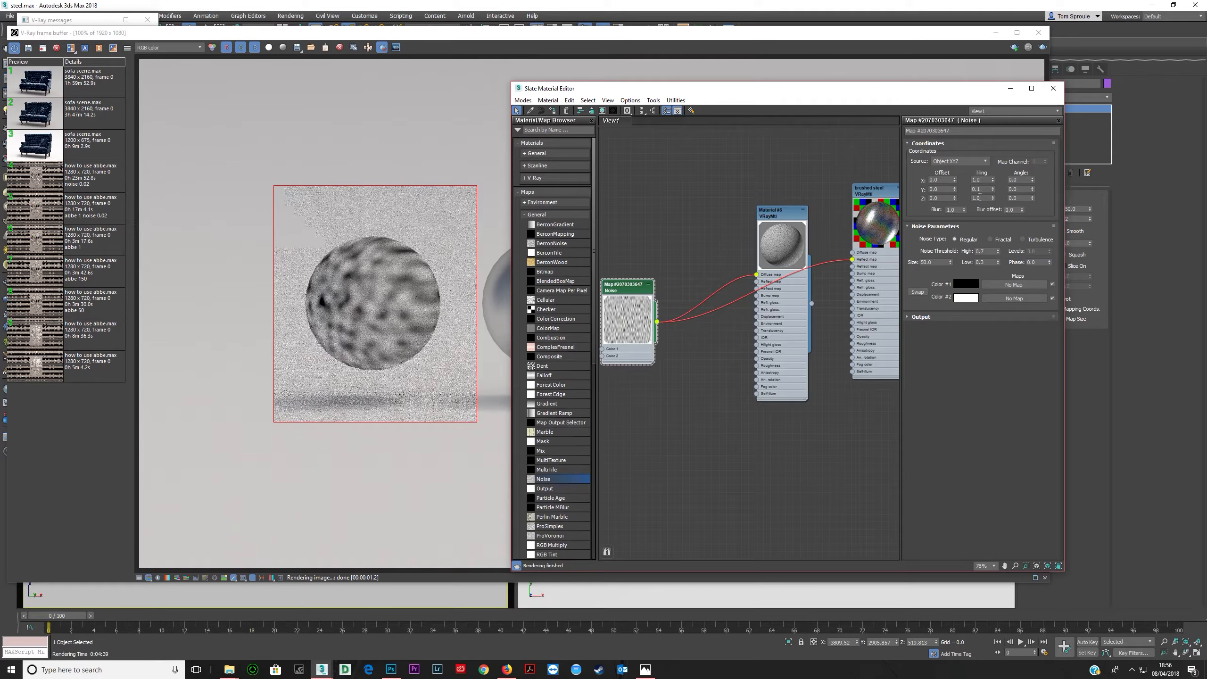
pyautogui.doubleClick(982, 189)
pyautogui.write('1')
pyautogui.doubleClick(984, 198)
pyautogui.write('.1')
pyautogui.press('Tab')
pyautogui.hotkey('shift', 'q')
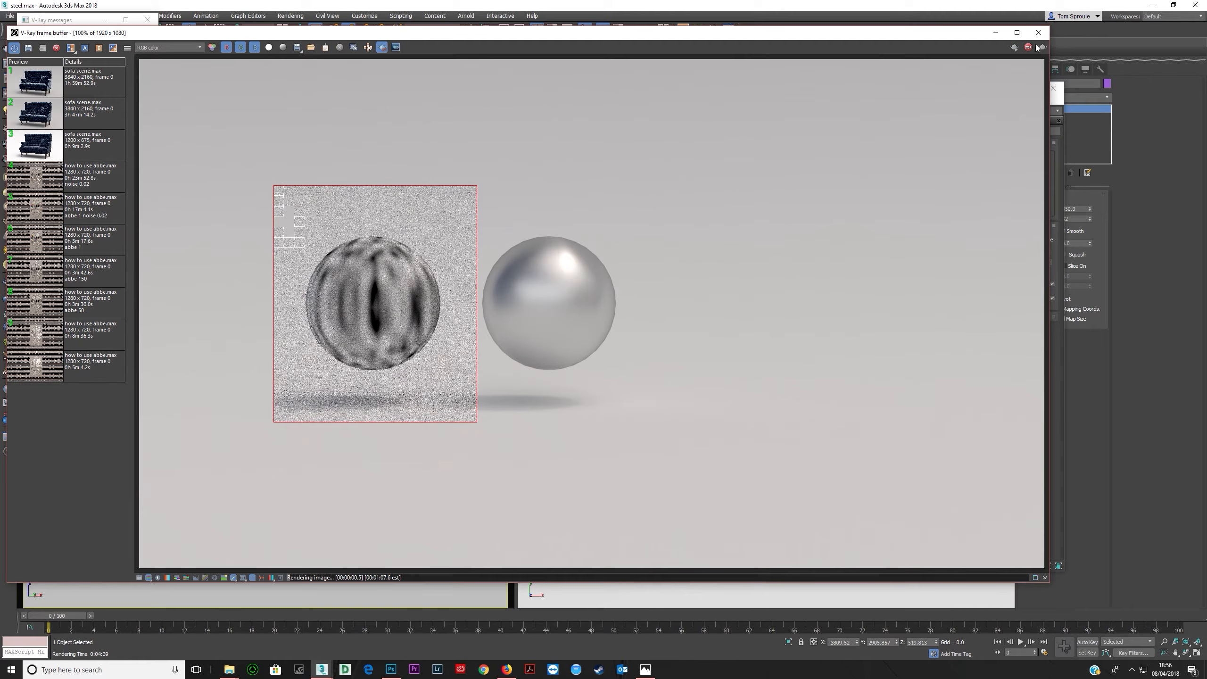
# - Set the Noise map's tiling to 0.1 on X, 0.1 on Y and 1 on Z, then render the sphere region
pyautogui.click(1055, 388)
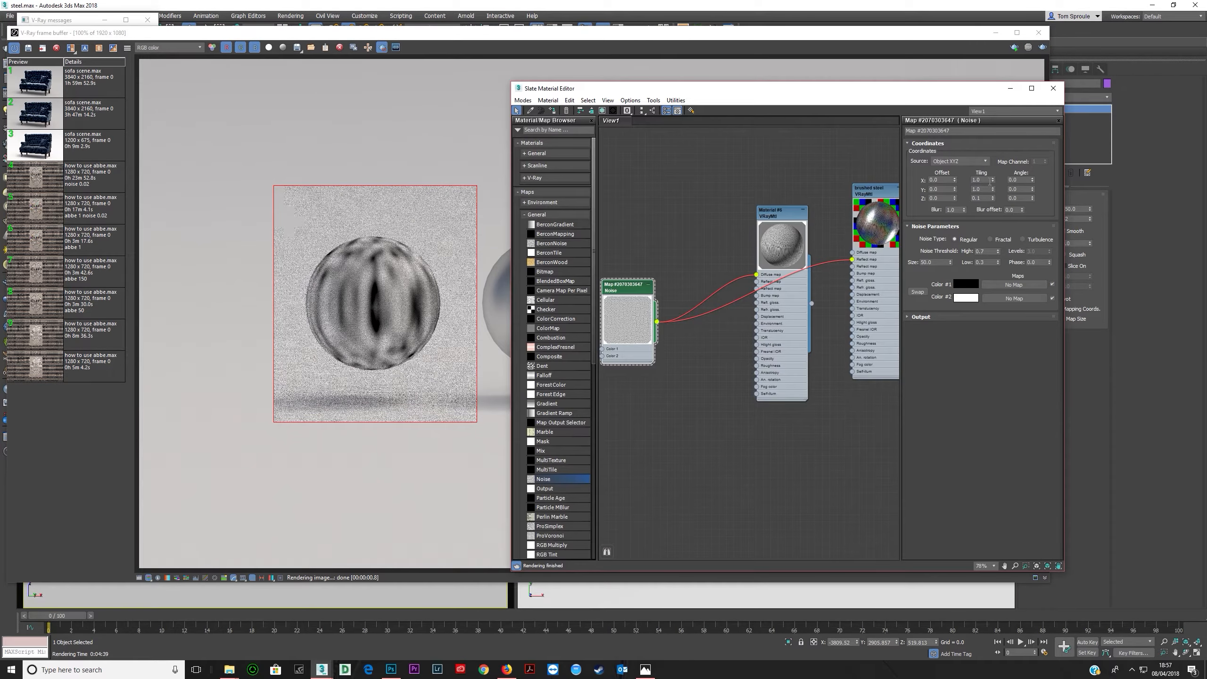
pyautogui.doubleClick(985, 200)
pyautogui.write('1')
pyautogui.press('Tab')
pyautogui.doubleClick(981, 181)
pyautogui.write('0.1')
pyautogui.press('Tab')
pyautogui.write('0.1')
pyautogui.press('Tab')
pyautogui.press('Return')
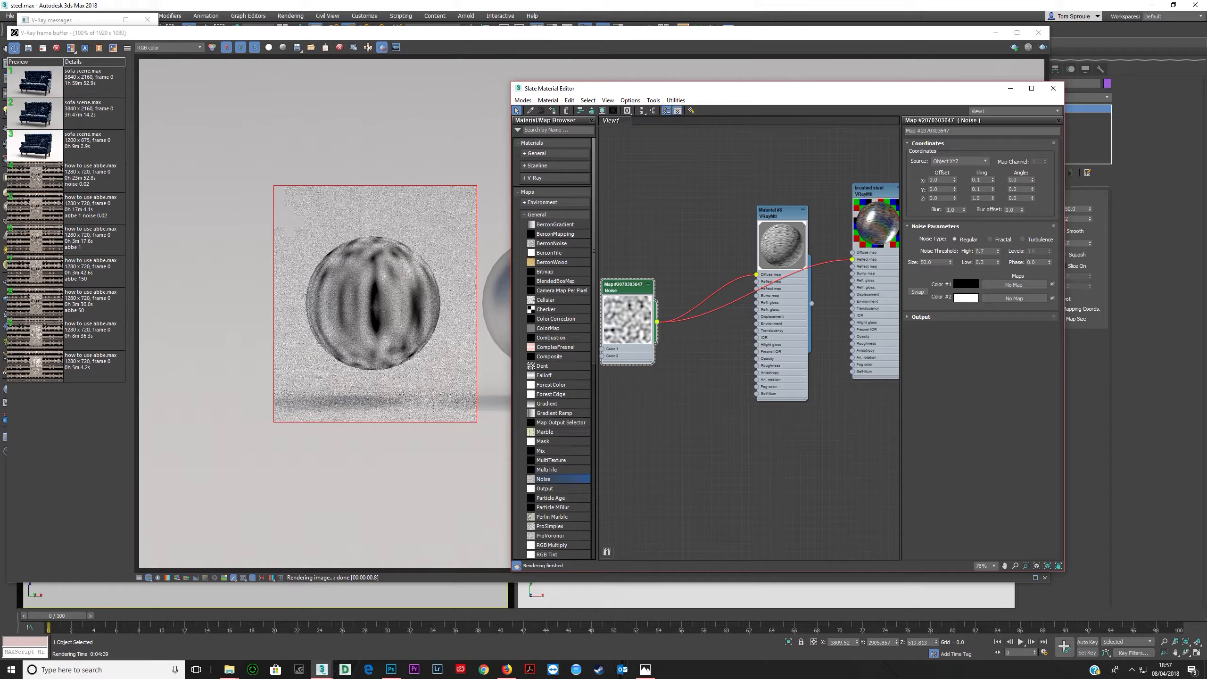
pyautogui.hotkey('shift', 'q')
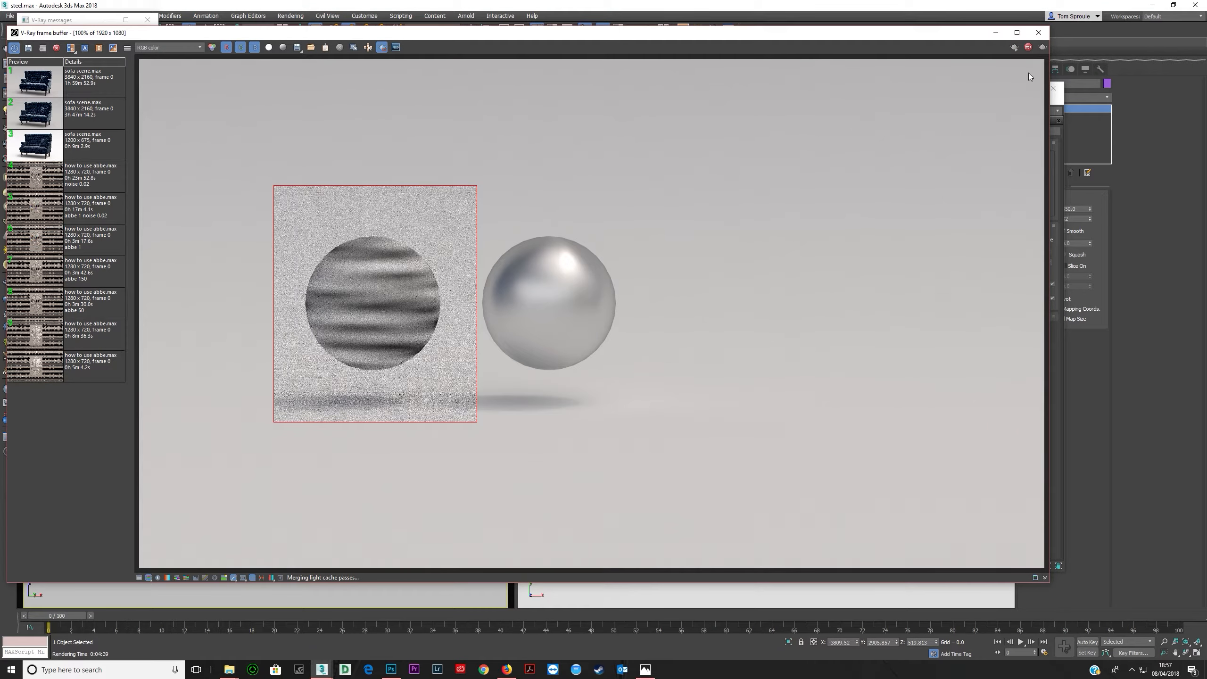
pyautogui.click(1060, 372)
pyautogui.click(983, 180)
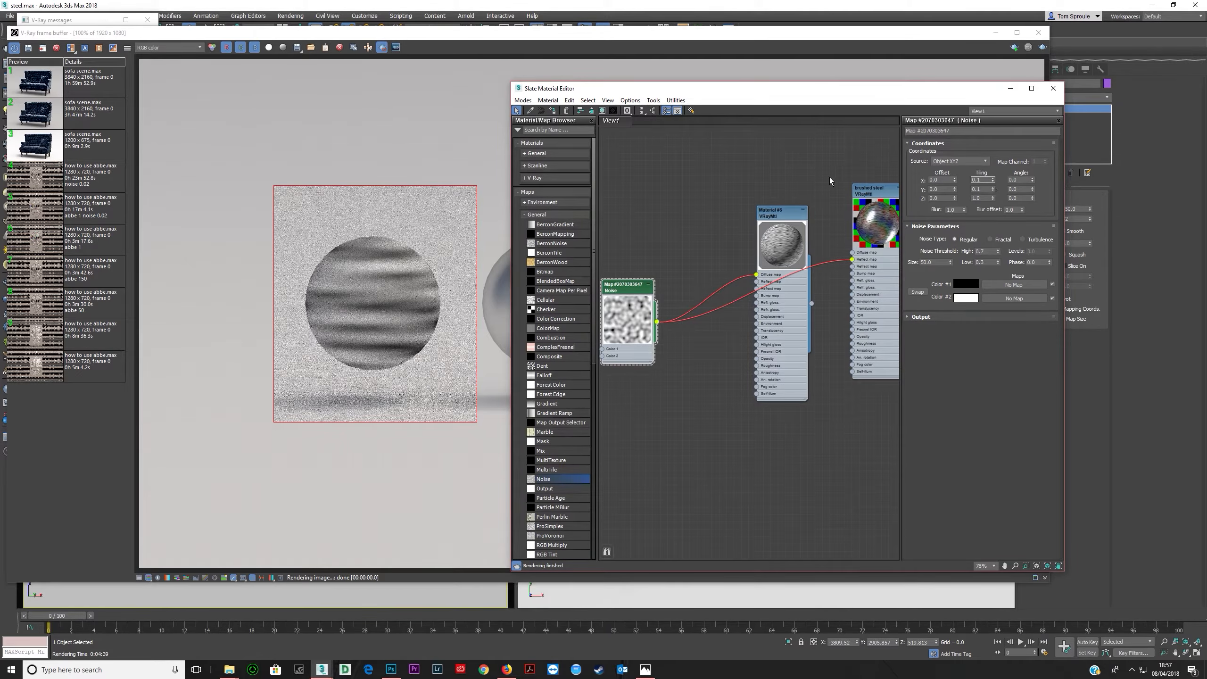
pyautogui.moveTo(691, 33); pyautogui.dragTo(683, 58)
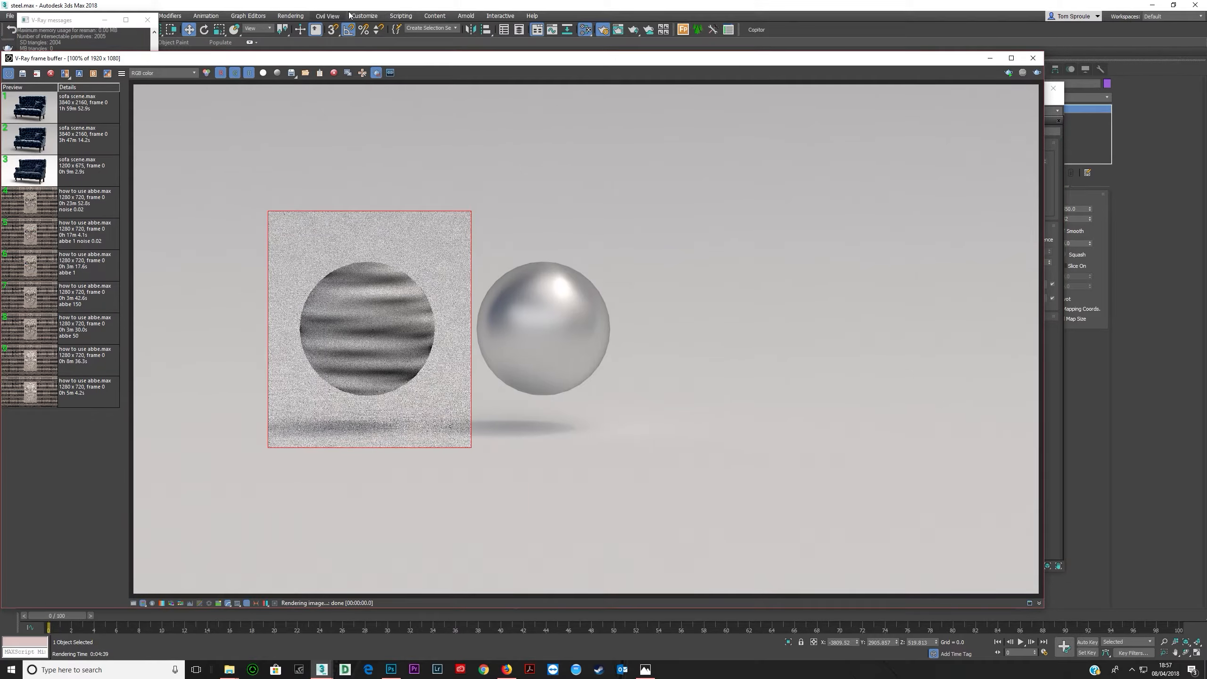
# - Set the scene's display units to metric Millimeters and confirm the system unit setup
pyautogui.click(371, 15)
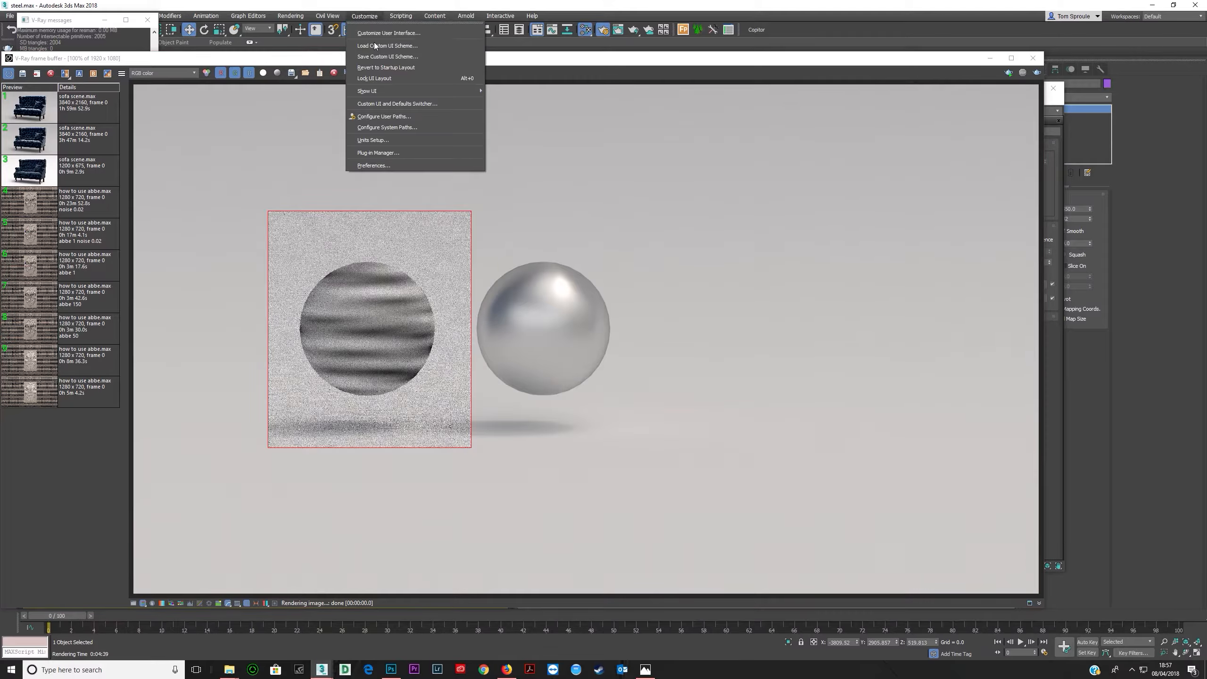
pyautogui.click(380, 139)
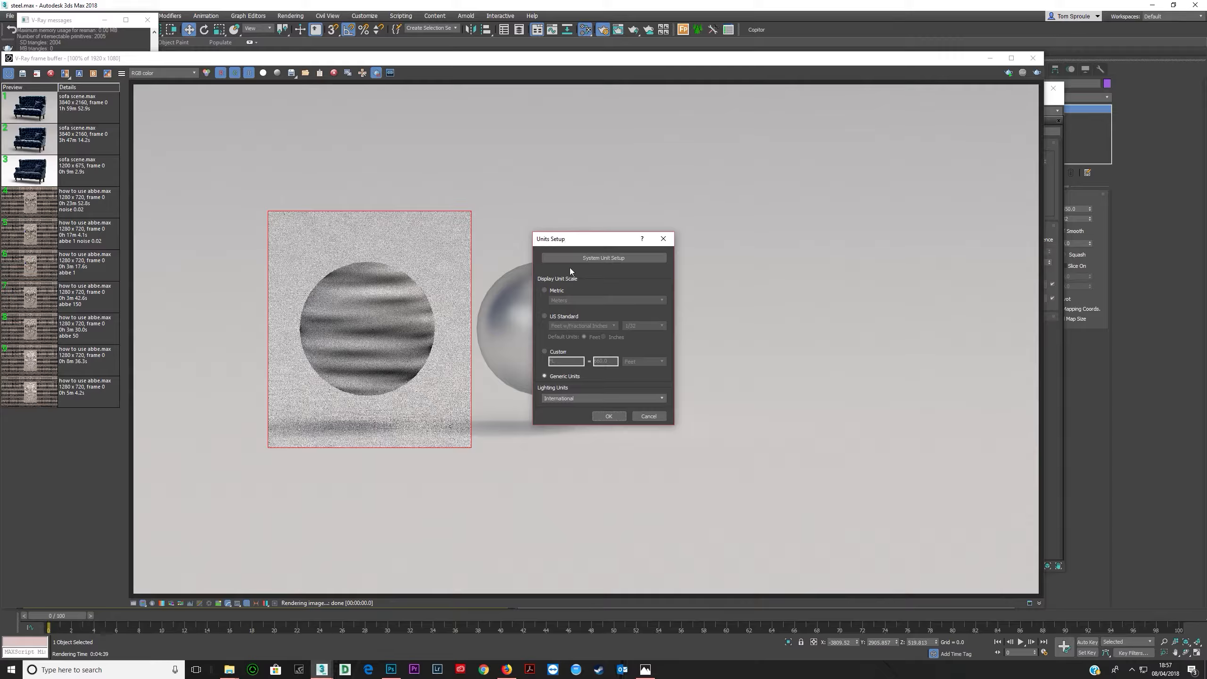
pyautogui.click(552, 295)
pyautogui.click(586, 301)
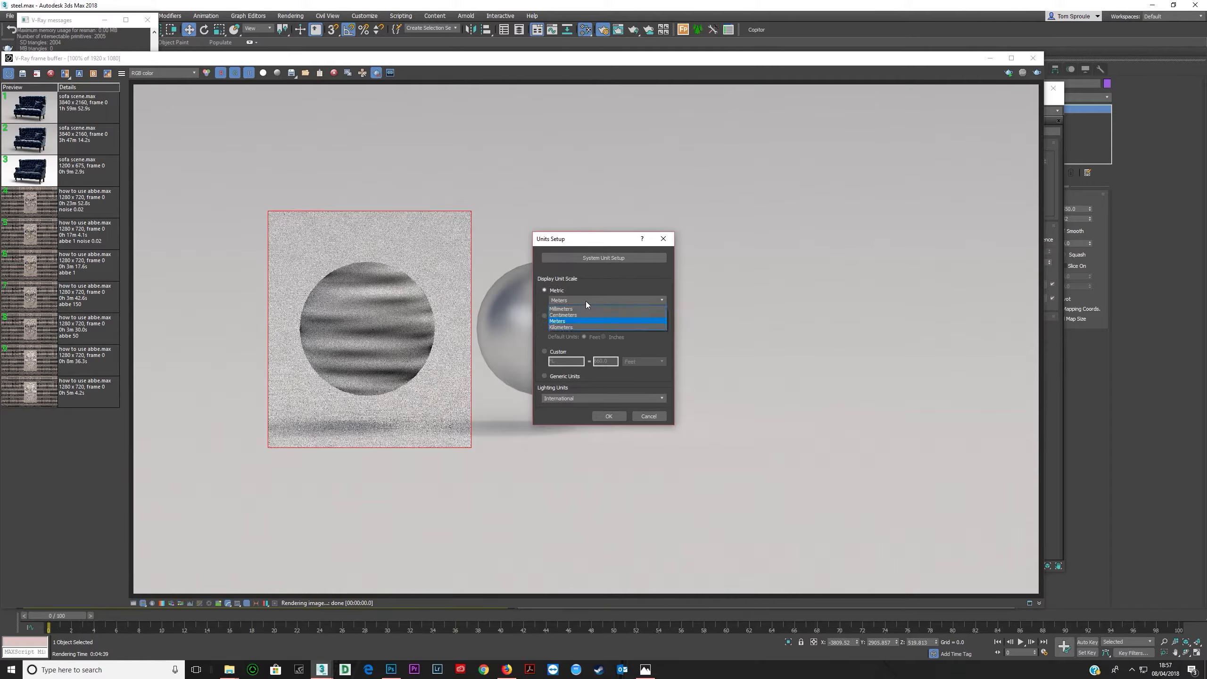
pyautogui.click(576, 309)
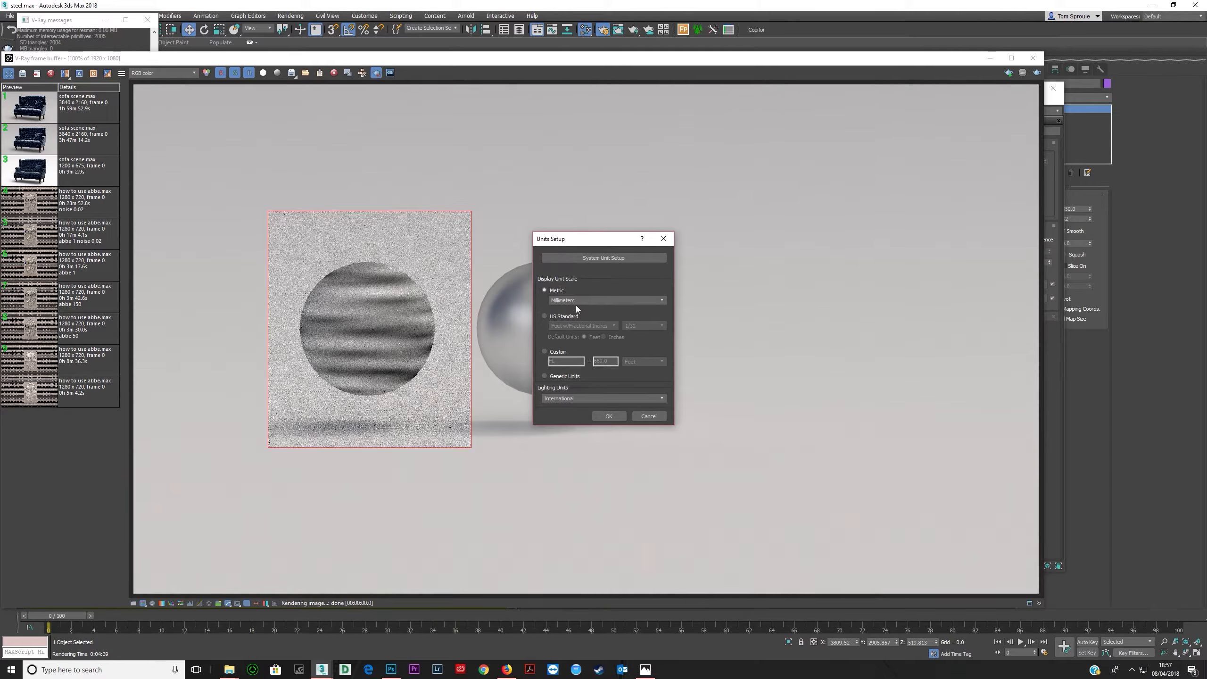
pyautogui.click(594, 257)
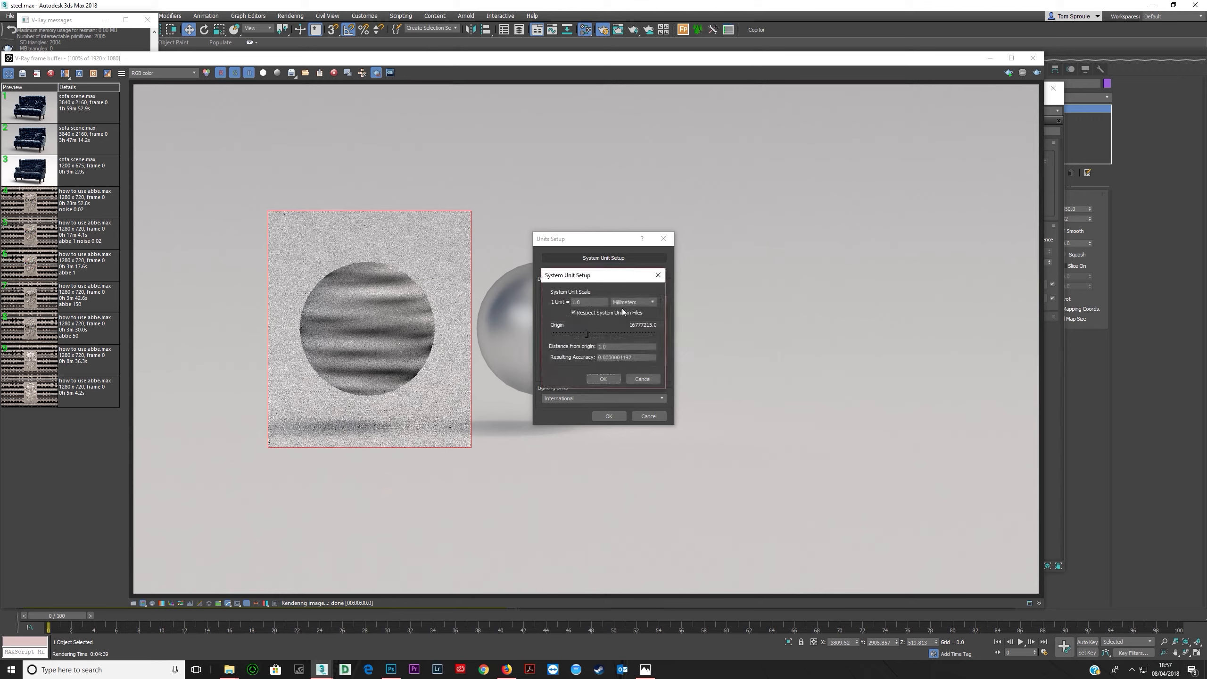
pyautogui.click(602, 379)
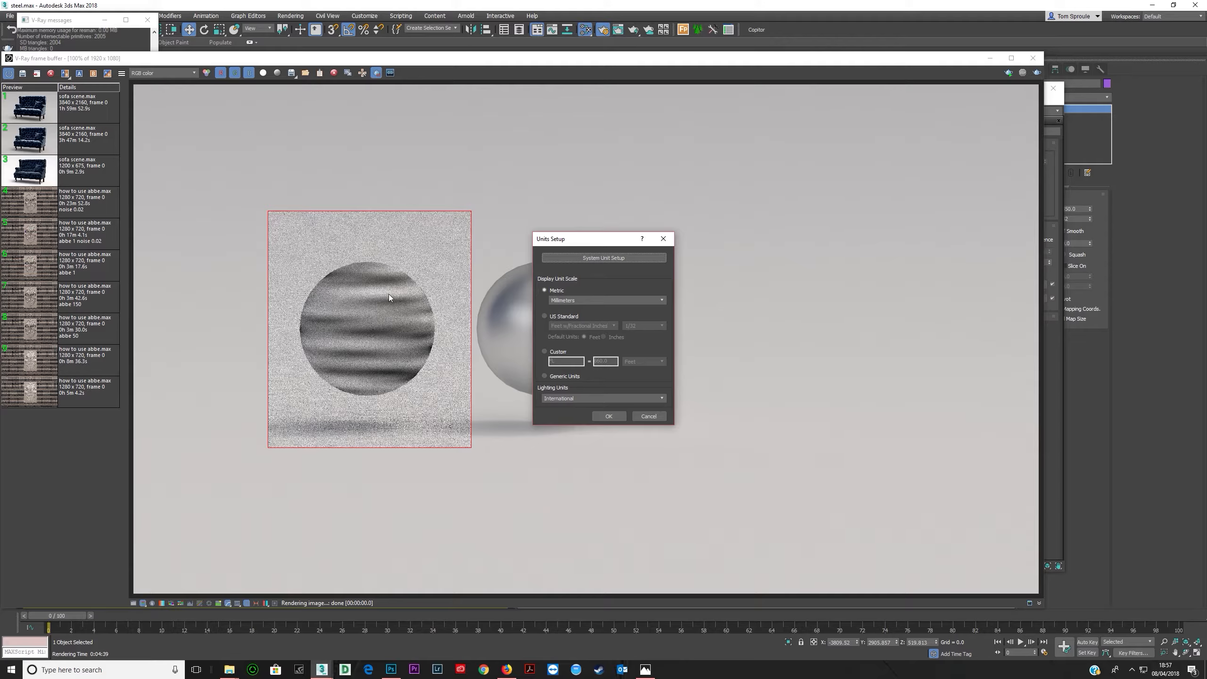
pyautogui.click(663, 238)
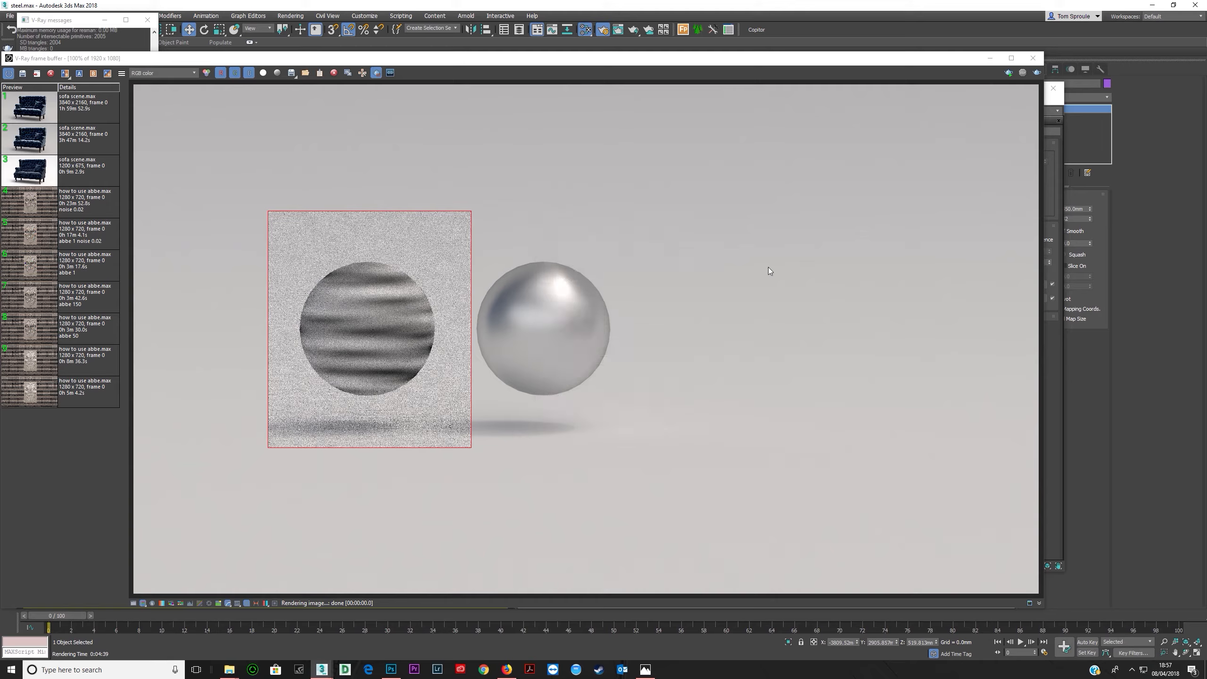
pyautogui.click(1081, 195)
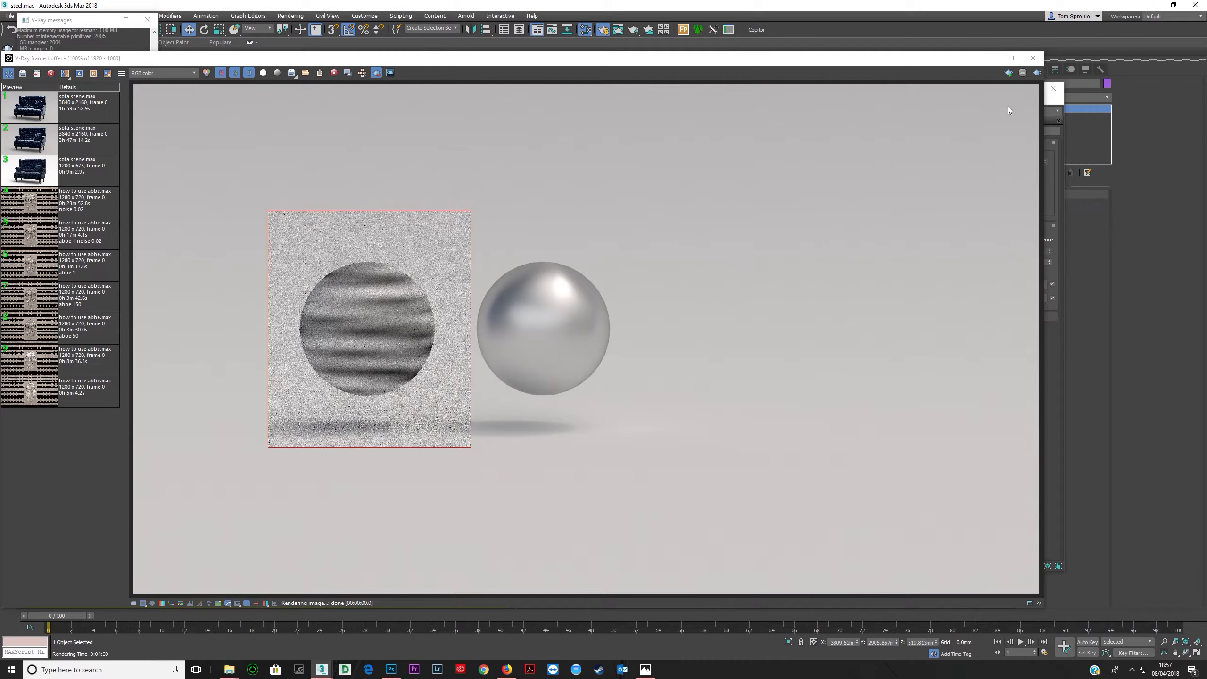
pyautogui.click(966, 62)
pyautogui.click(1032, 58)
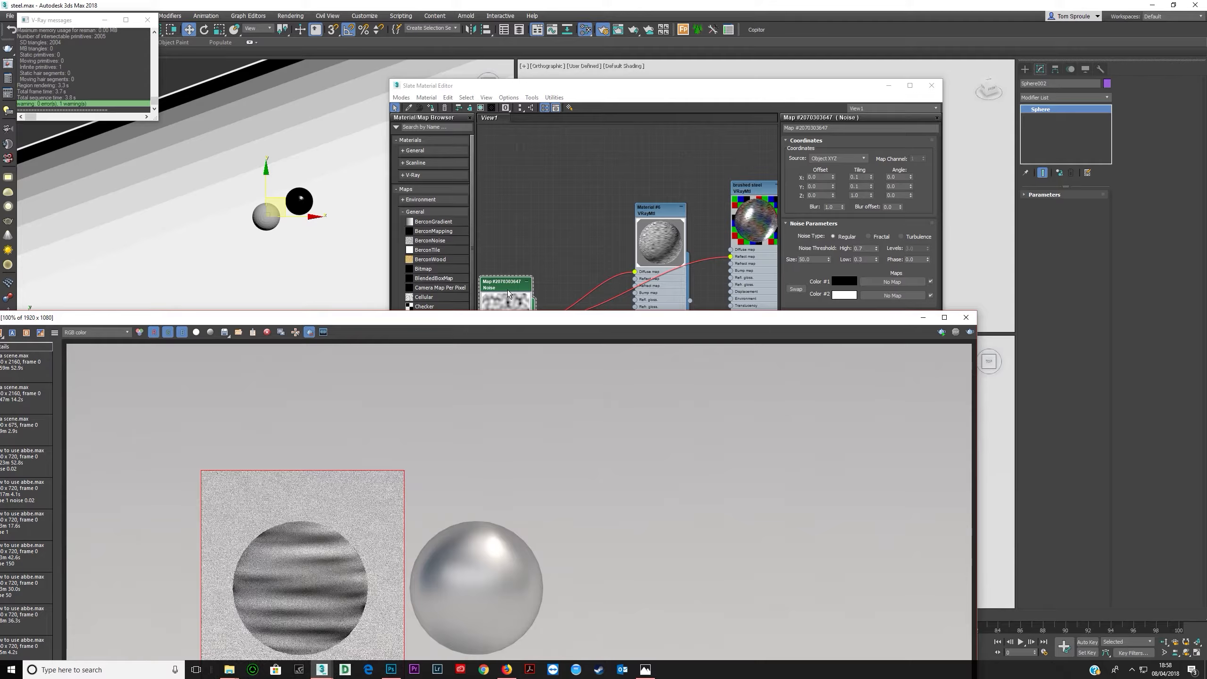
# - Set the Noise size to 10 and the tiling to 0.01 on Y and Z, then render the sphere region
pyautogui.click(852, 209)
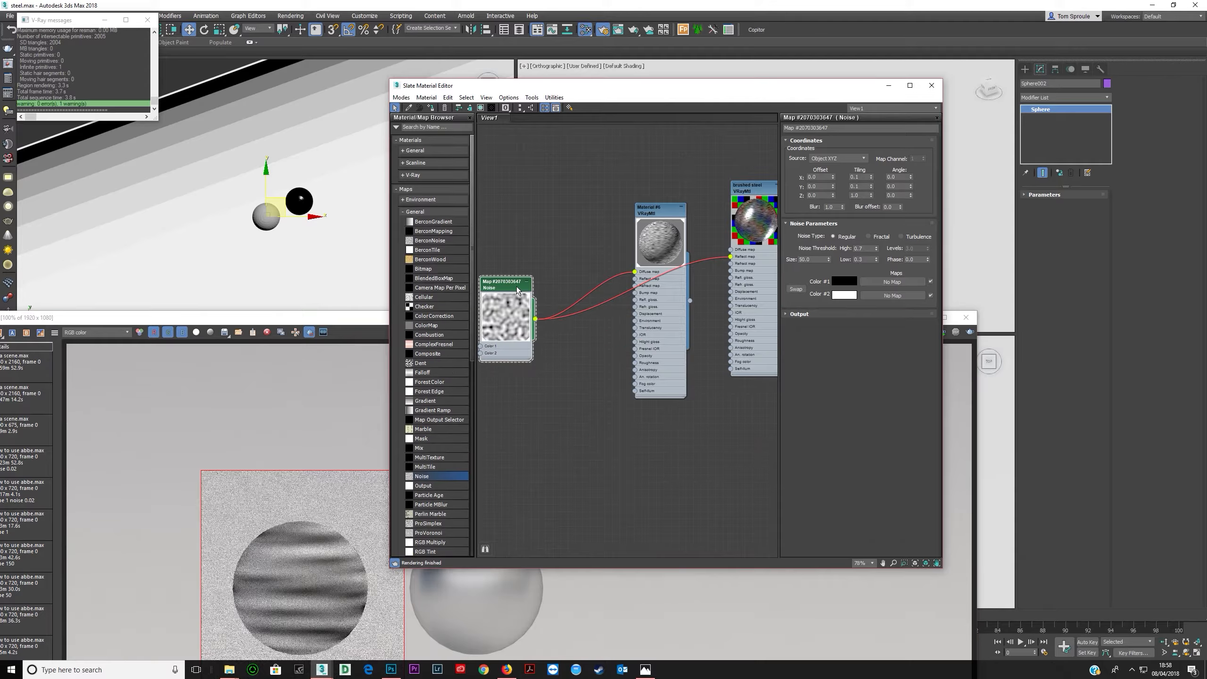
pyautogui.doubleClick(806, 260)
pyautogui.write('10')
pyautogui.press('Tab')
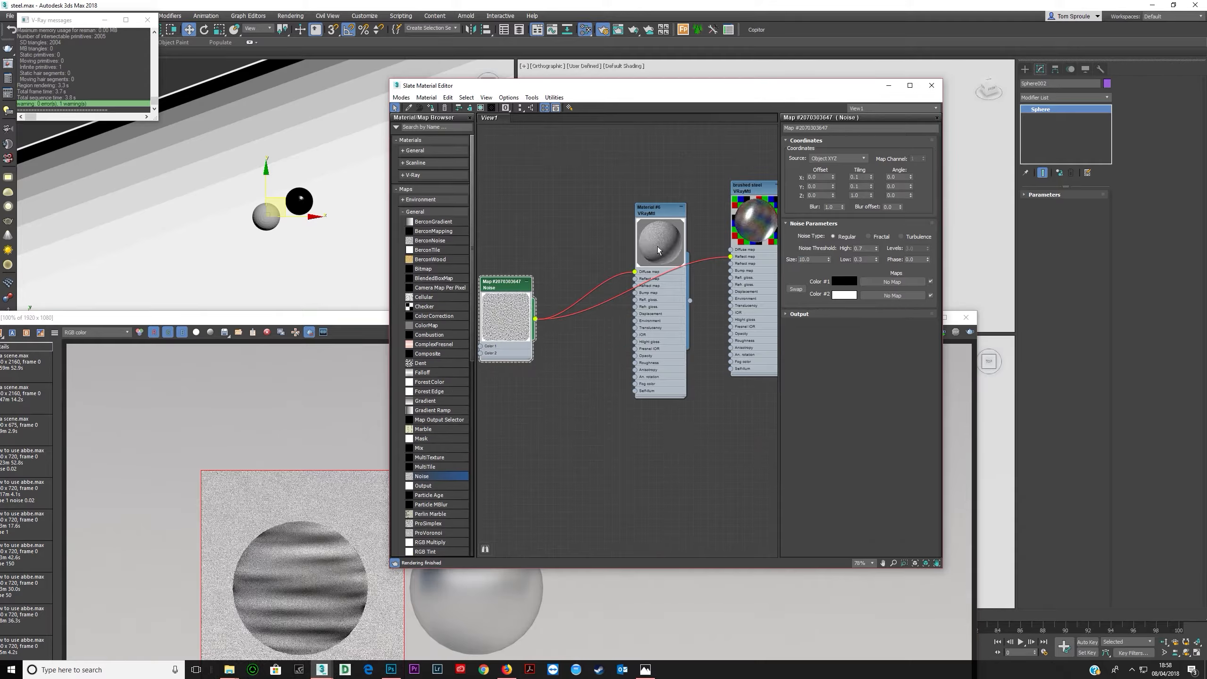
pyautogui.click(863, 179)
pyautogui.write('0.01')
pyautogui.press('Tab')
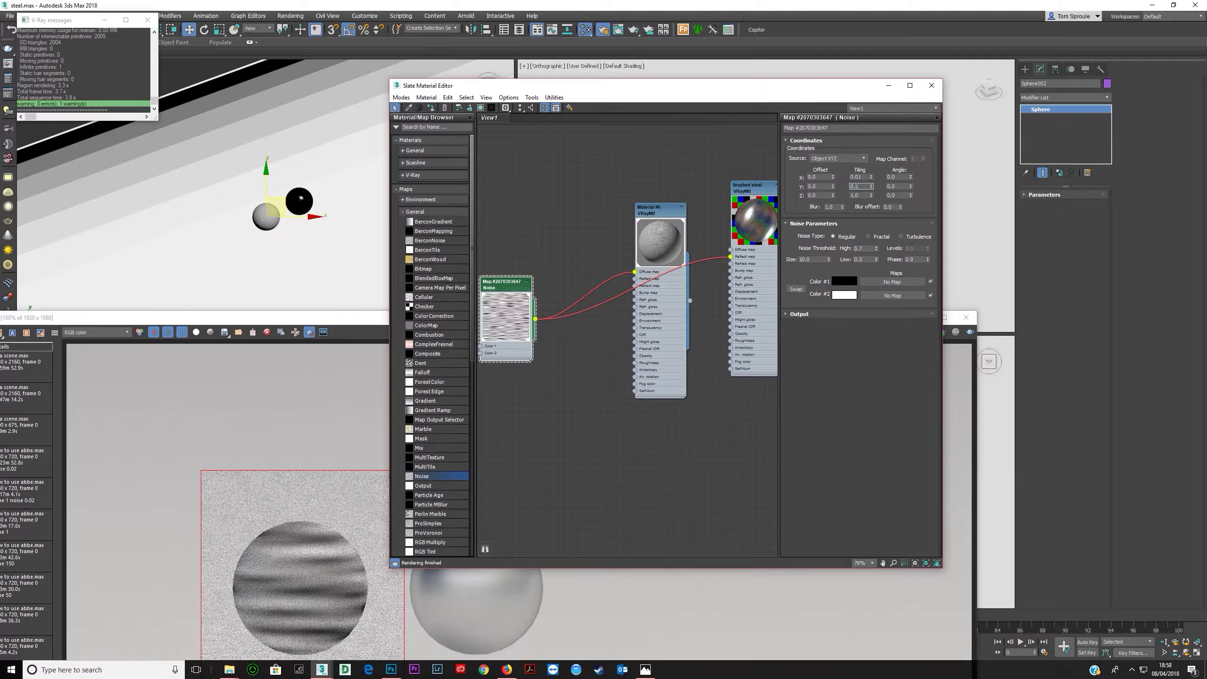
pyautogui.write('0.01')
pyautogui.press('Return')
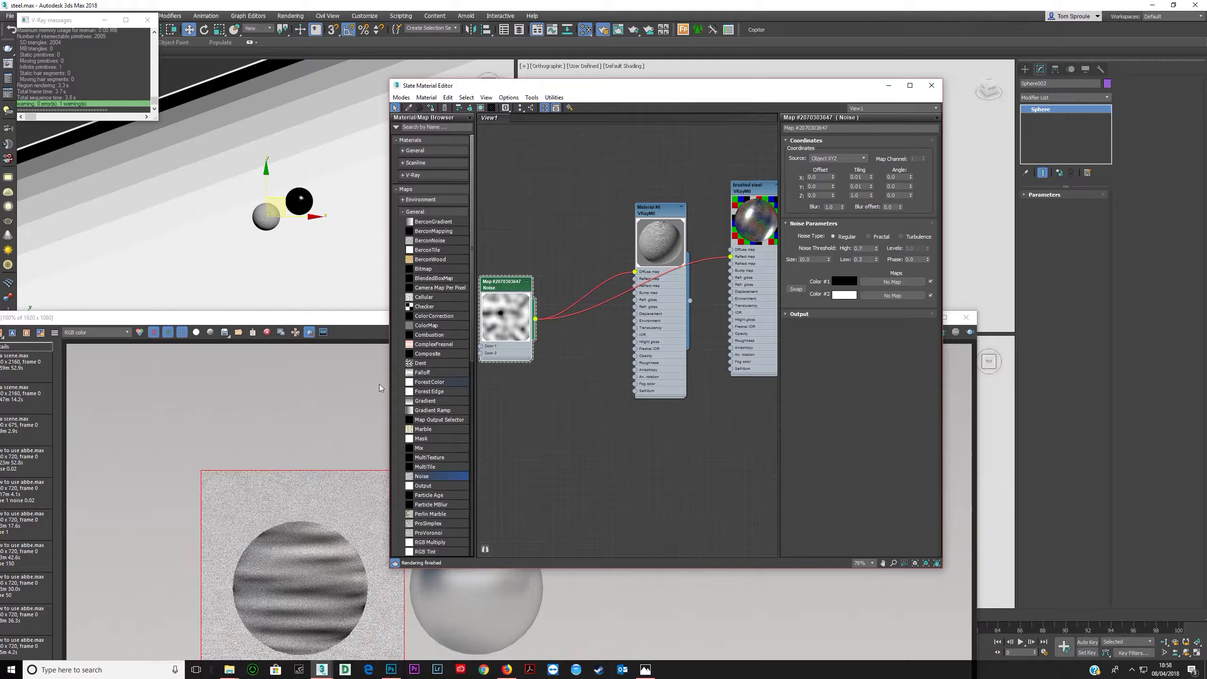
pyautogui.moveTo(319, 321); pyautogui.dragTo(357, 170)
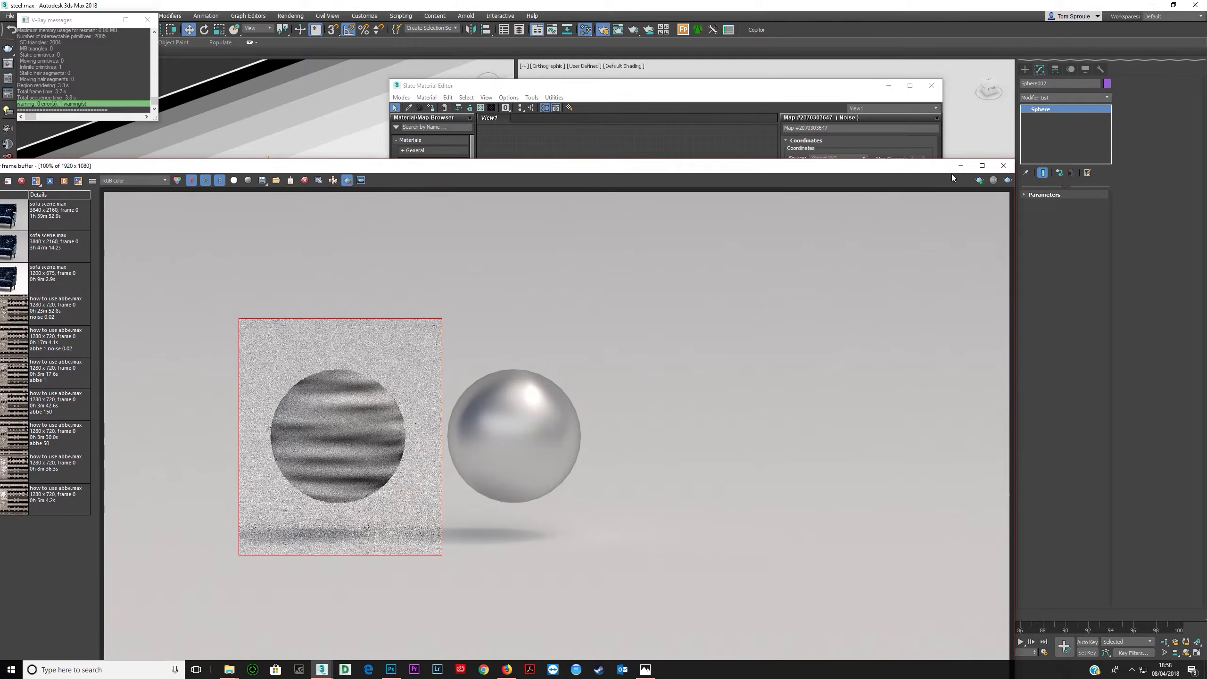
pyautogui.click(1007, 180)
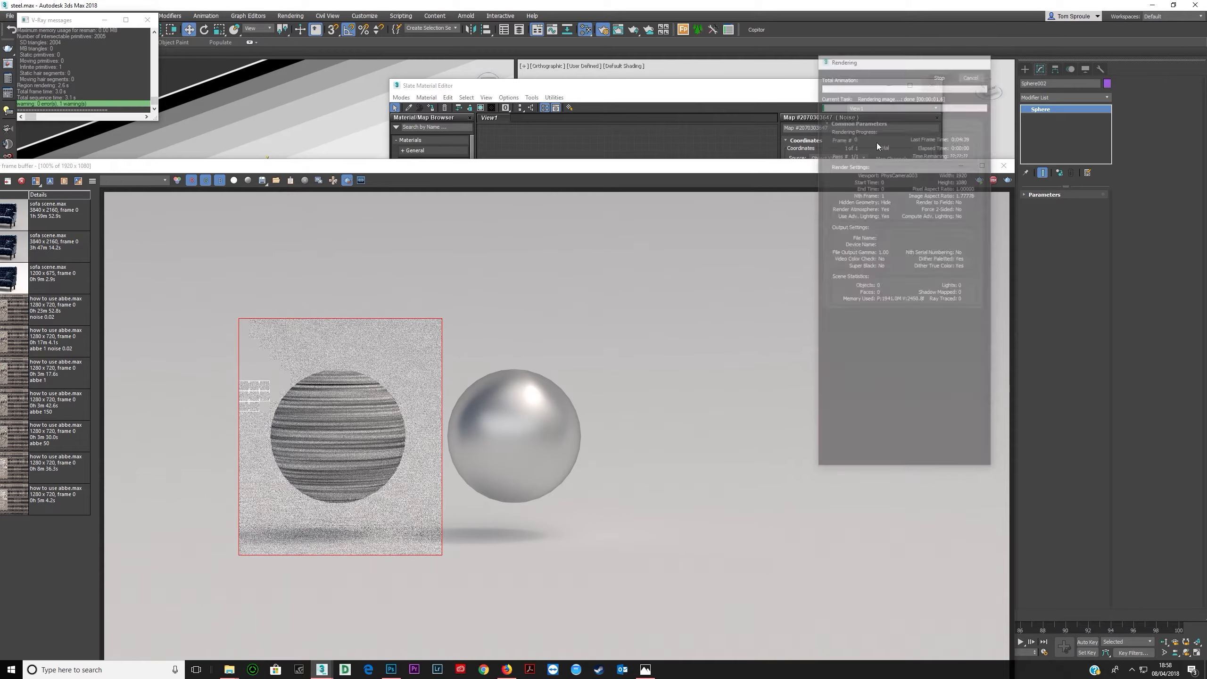
# - Set the Noise size to 3 and re-render the sphere region
pyautogui.moveTo(792, 167); pyautogui.dragTo(737, 305)
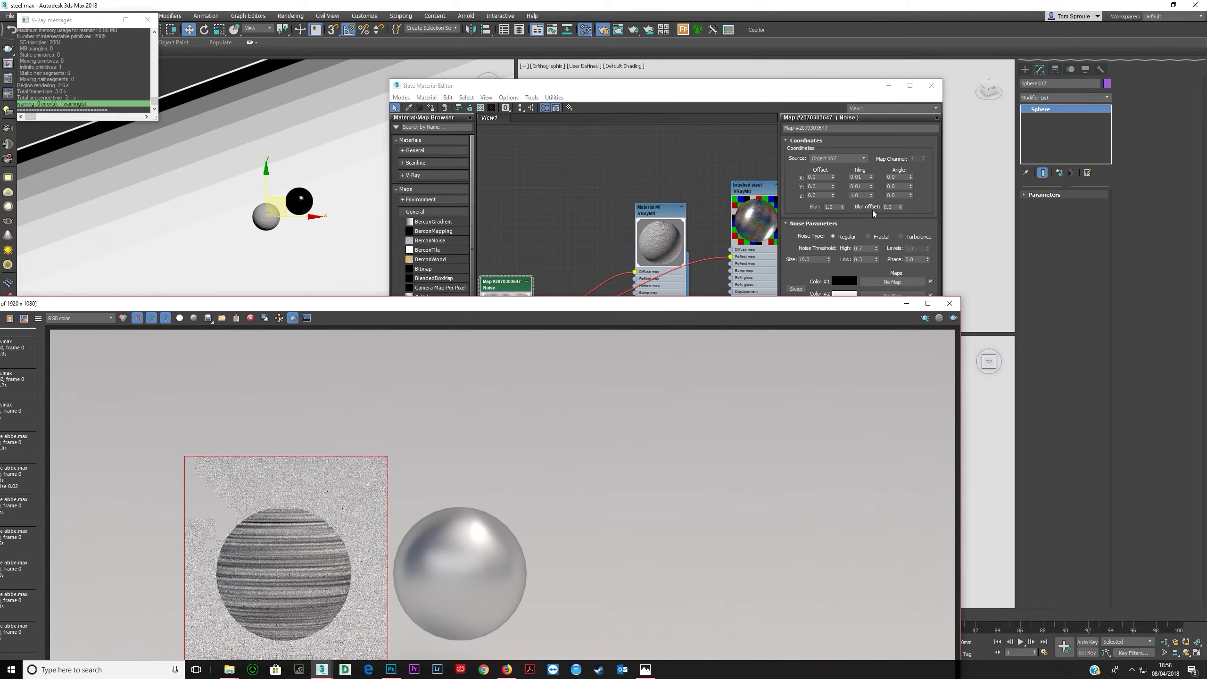
pyautogui.click(861, 195)
pyautogui.click(818, 259)
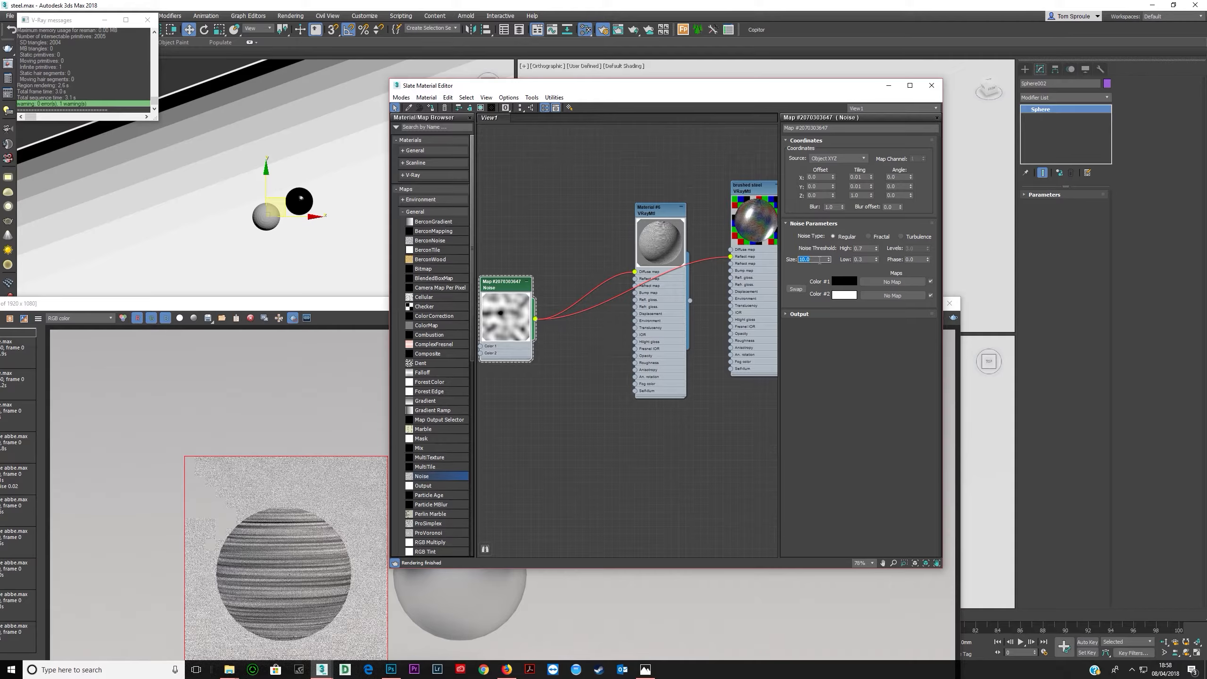
pyautogui.write('3')
pyautogui.press('Return')
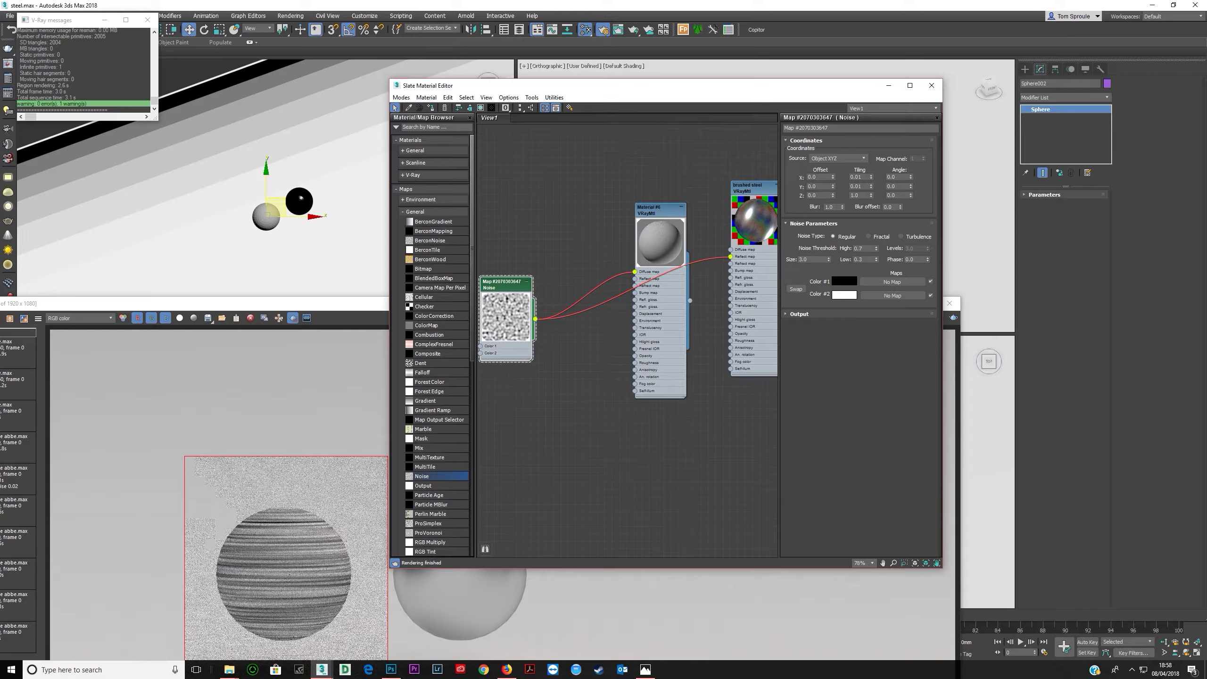
pyautogui.doubleClick(812, 260)
pyautogui.hotkey('shift', 'q')
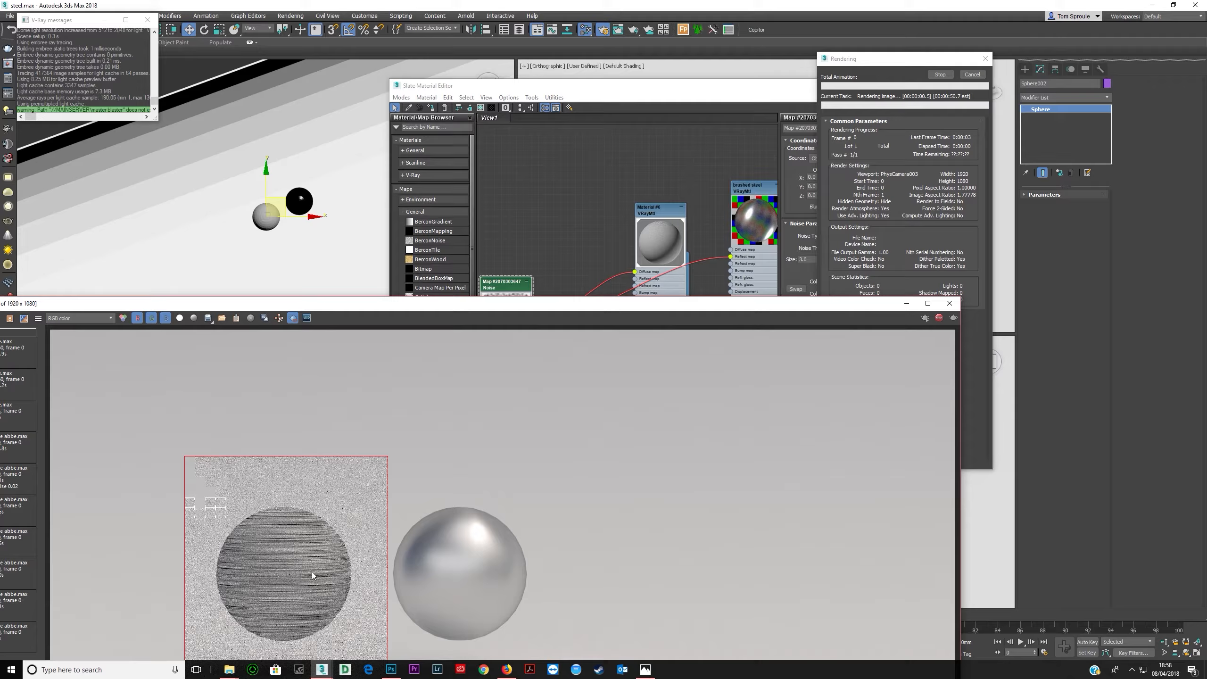
pyautogui.click(940, 74)
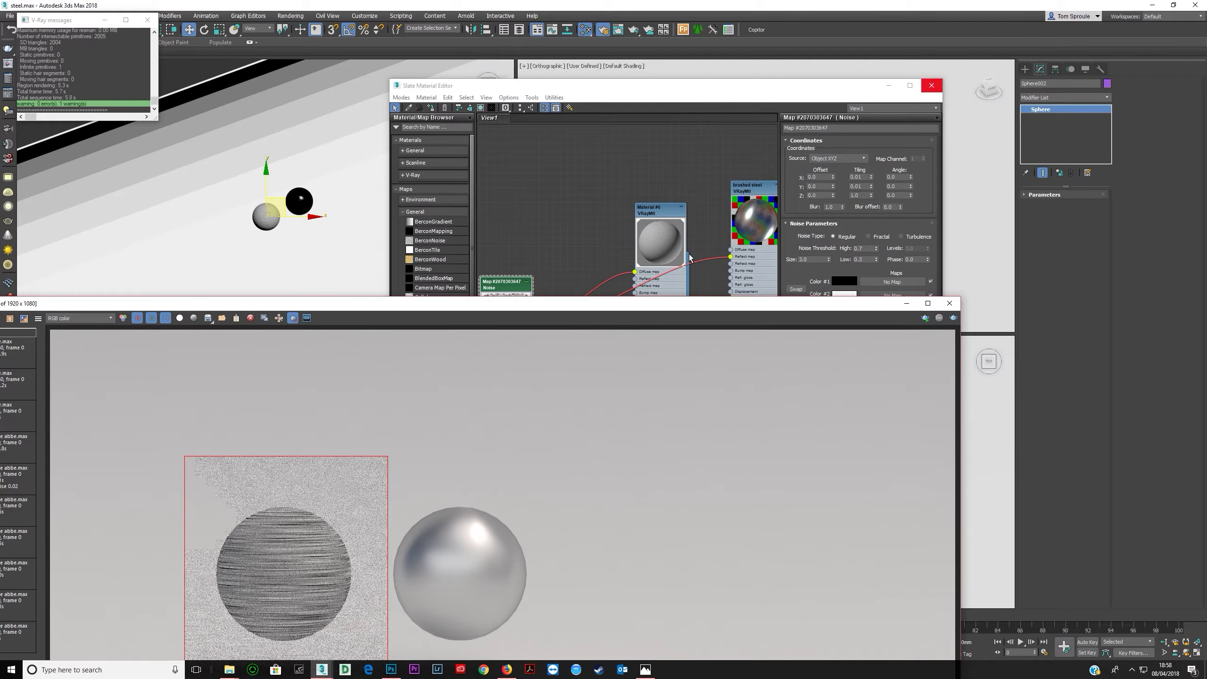
pyautogui.click(813, 259)
pyautogui.press('Return')
pyautogui.click(685, 293)
pyautogui.click(1026, 207)
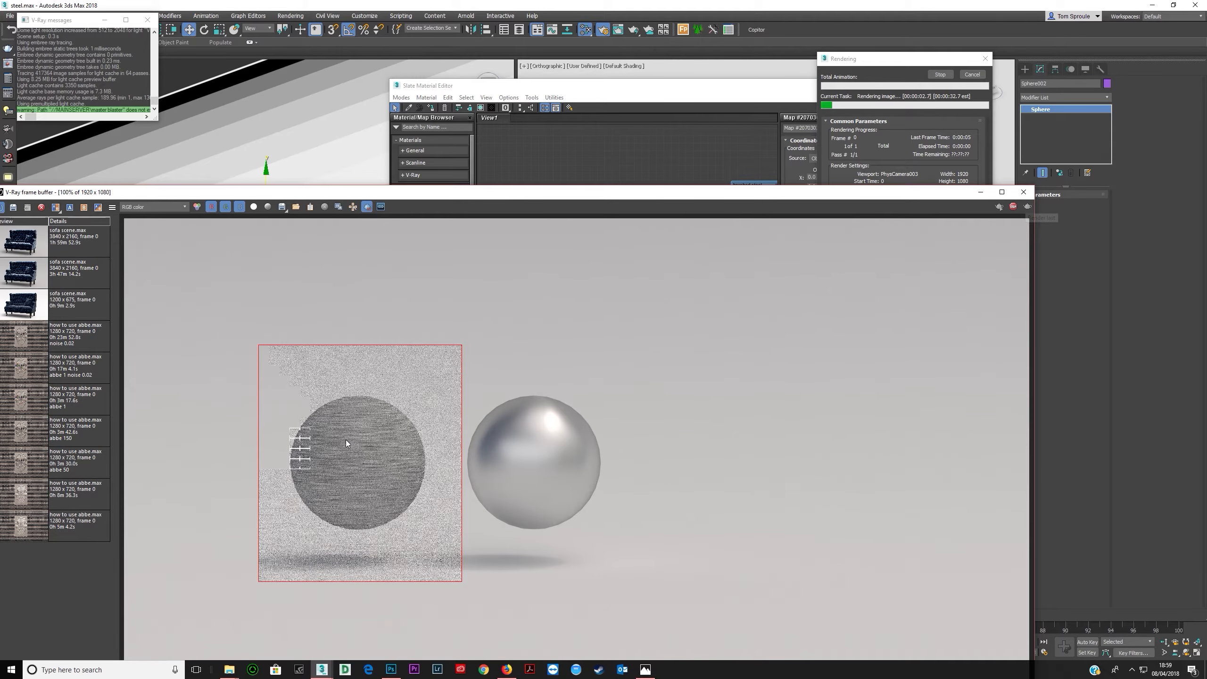
# - Set the Noise map's Y tiling to 0.001, then render the sphere region again
pyautogui.scroll(2, 351, 448)
pyautogui.scroll(-1, 350, 449)
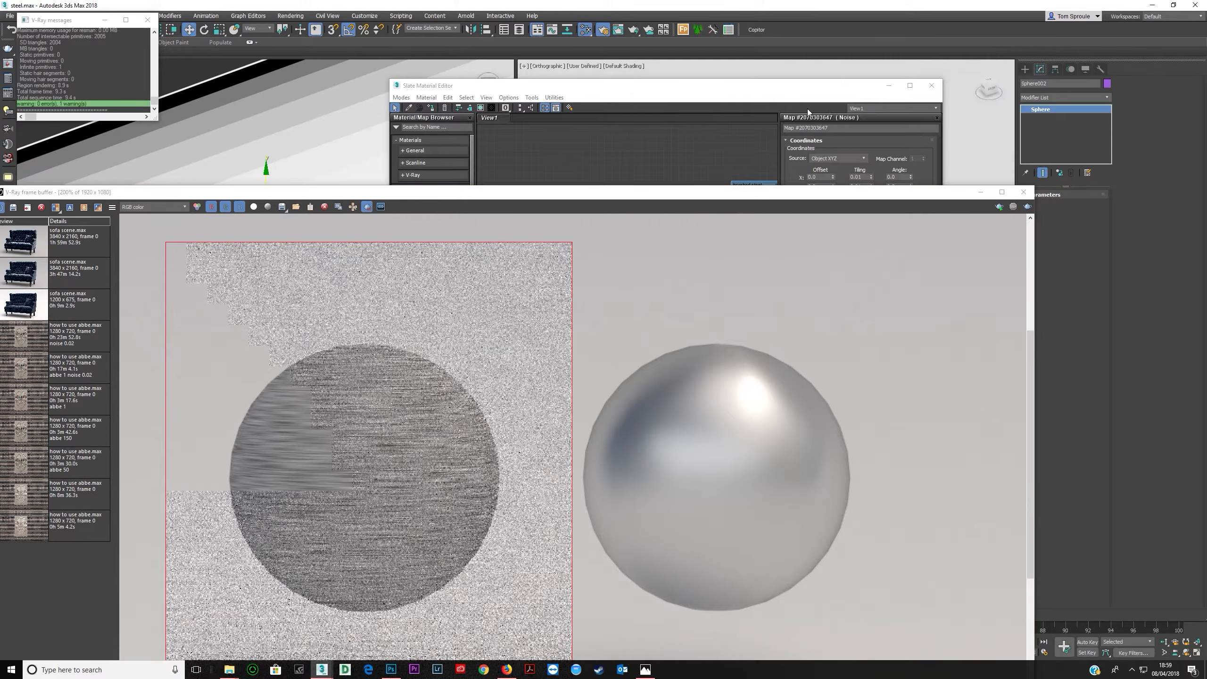
pyautogui.click(796, 120)
pyautogui.click(858, 176)
pyautogui.write('0')
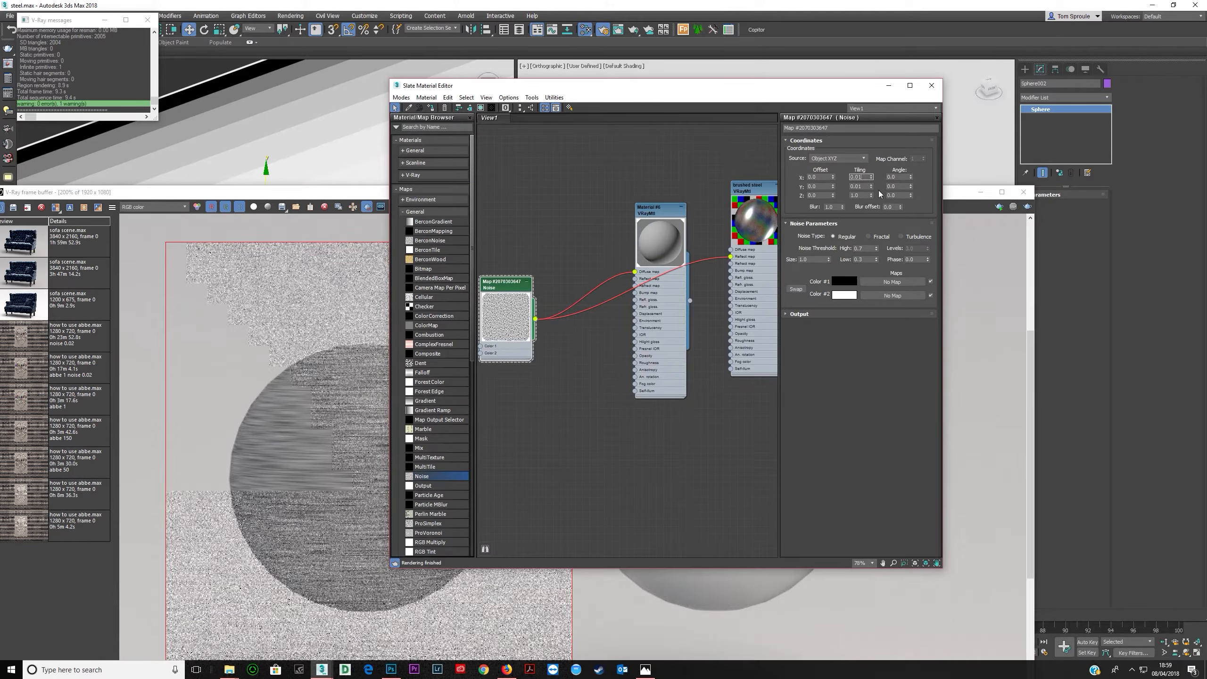
pyautogui.press('Tab')
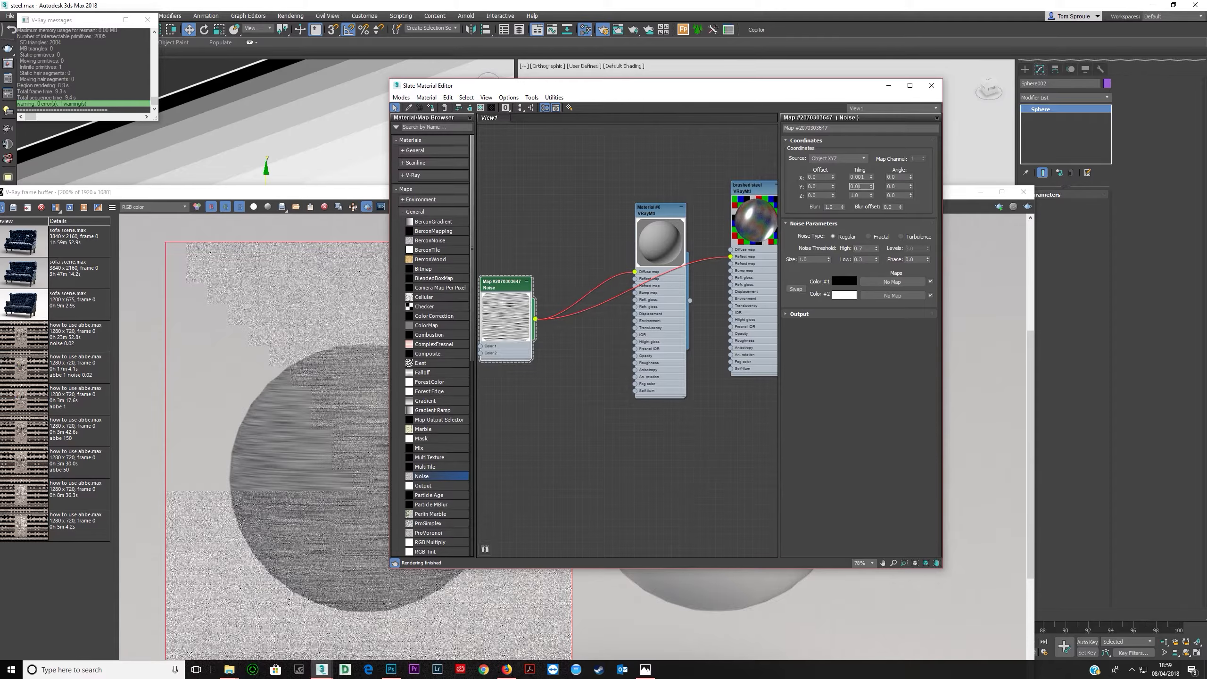
pyautogui.press('Return')
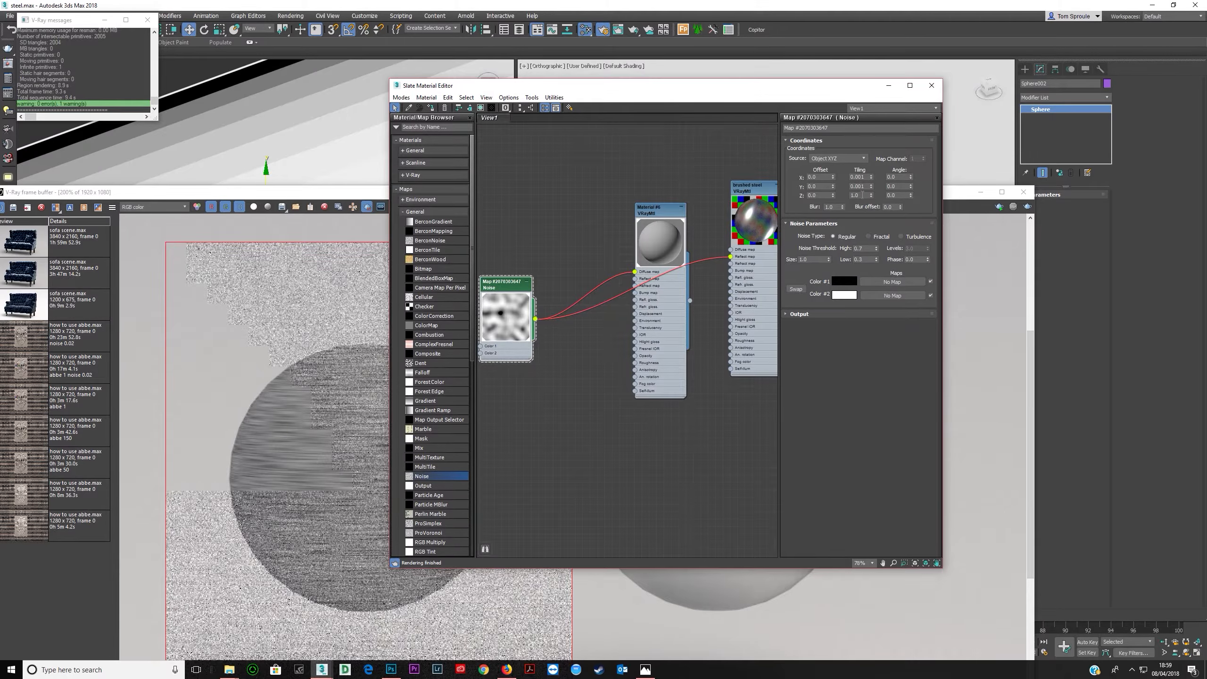
pyautogui.click(368, 193)
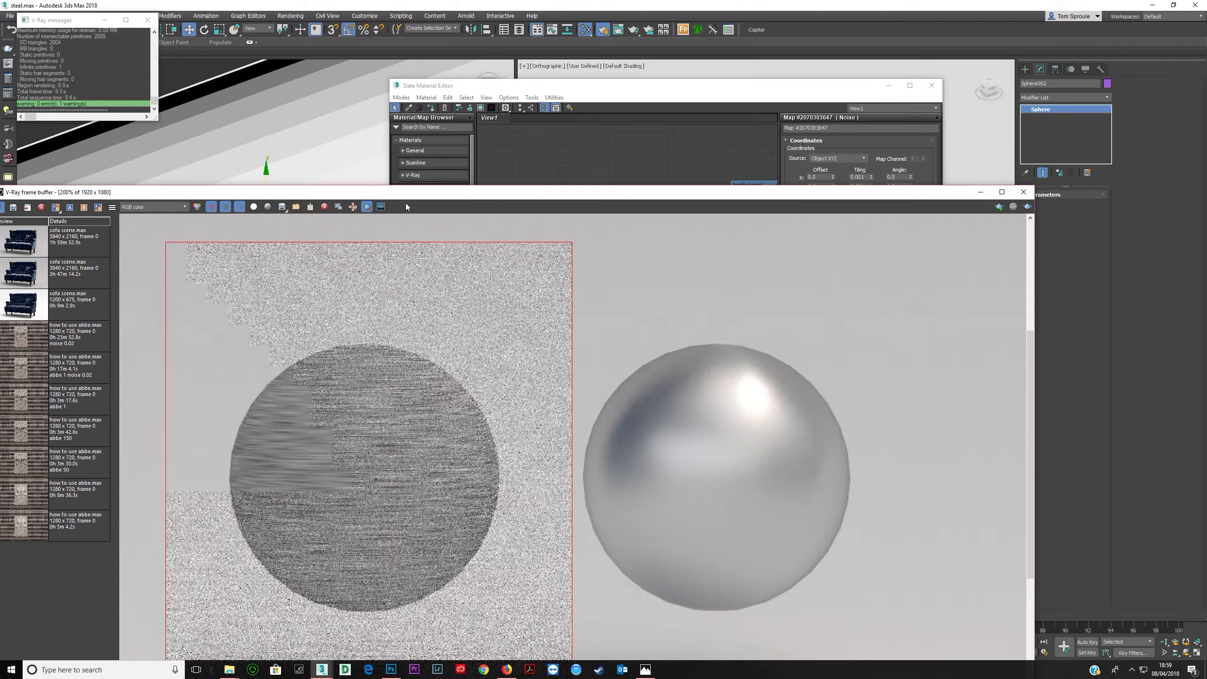
pyautogui.click(731, 93)
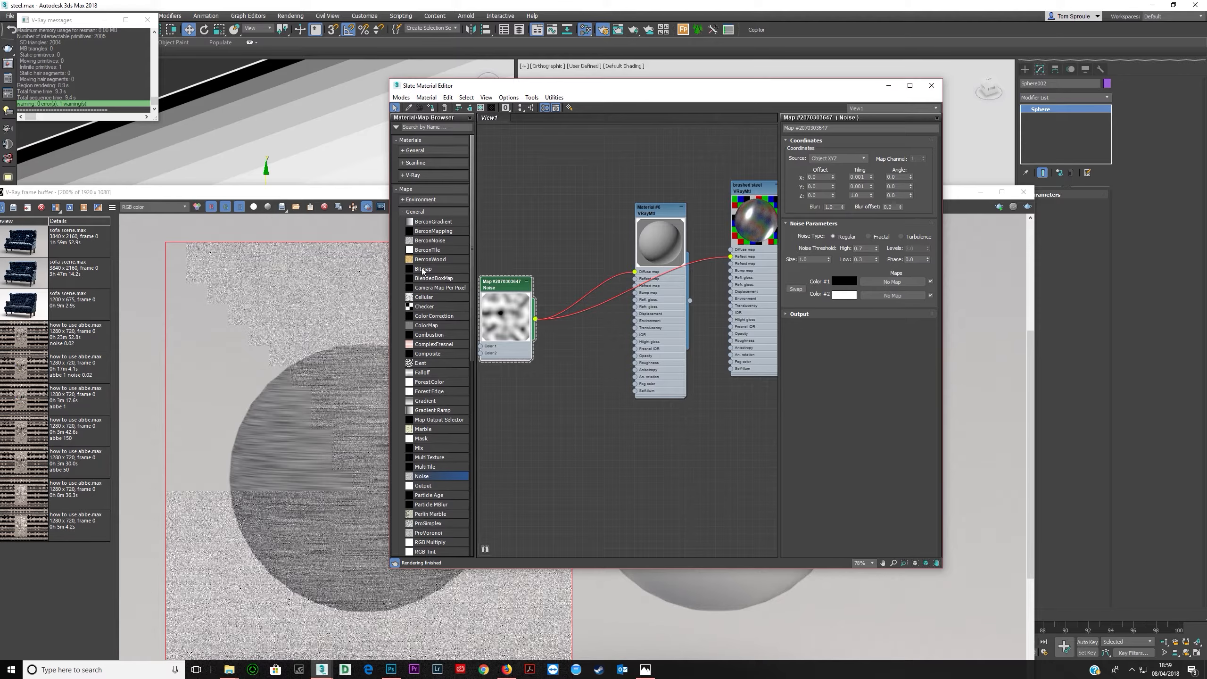
pyautogui.click(311, 194)
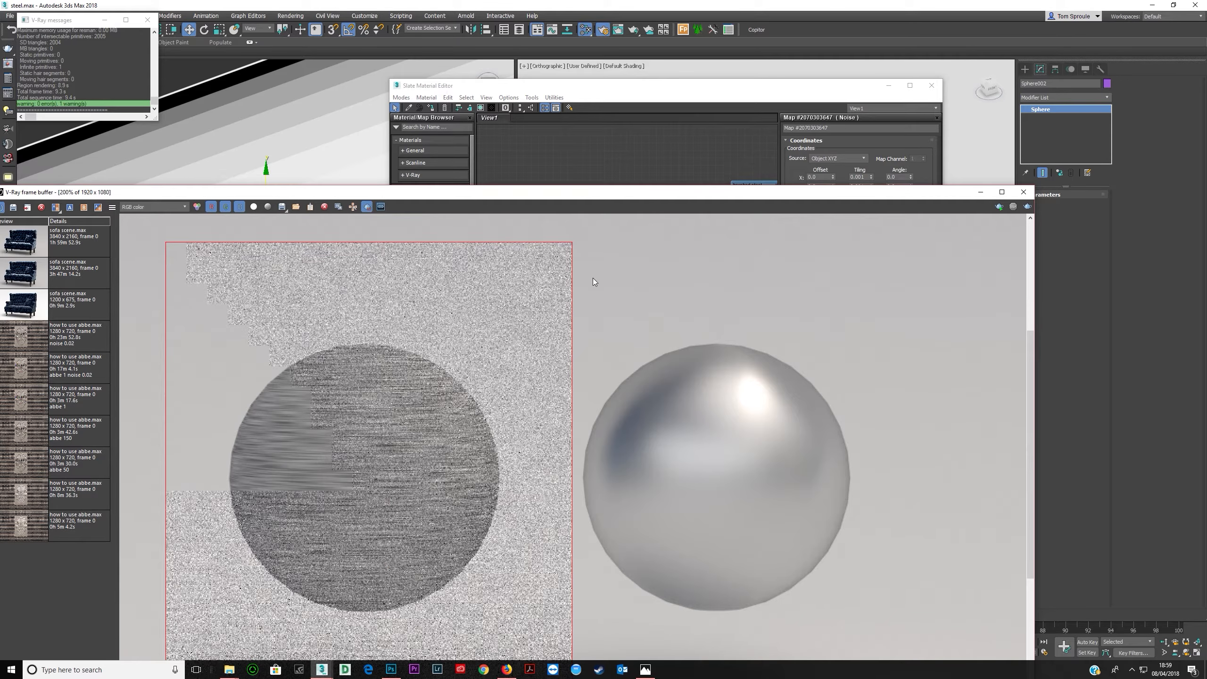
pyautogui.click(1025, 207)
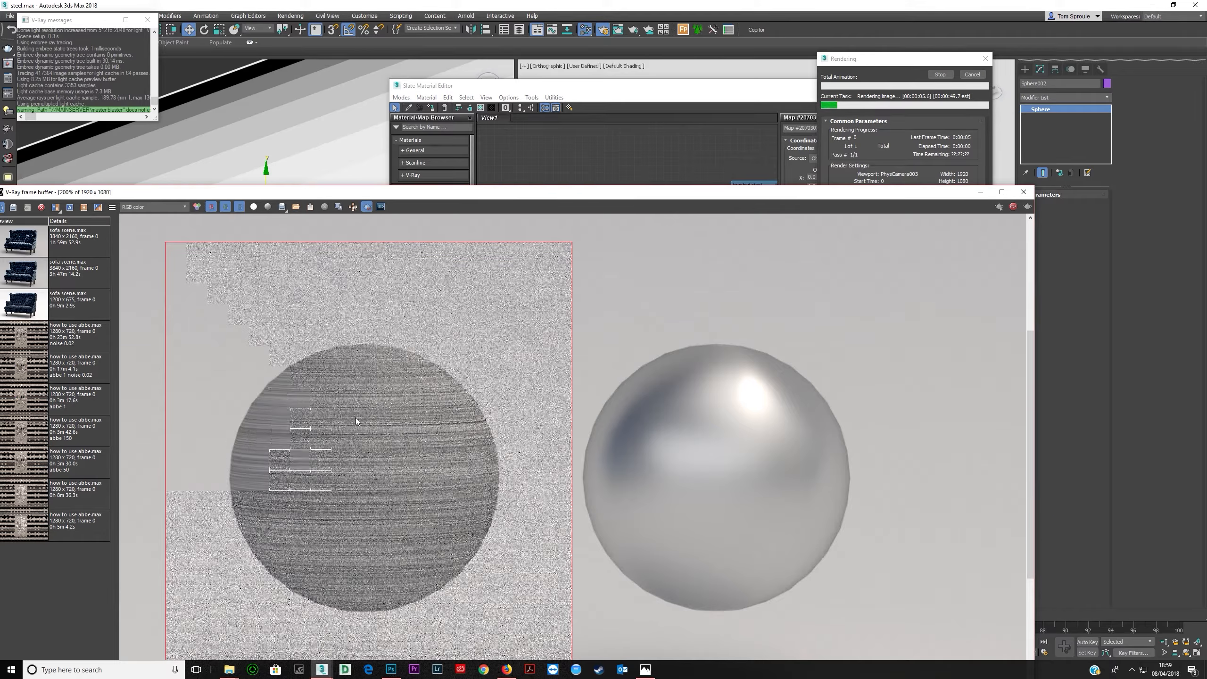
# - Set the Noise tiling to 0.005 on Y and Z, then render the sphere region
pyautogui.scroll(-1, 355, 417)
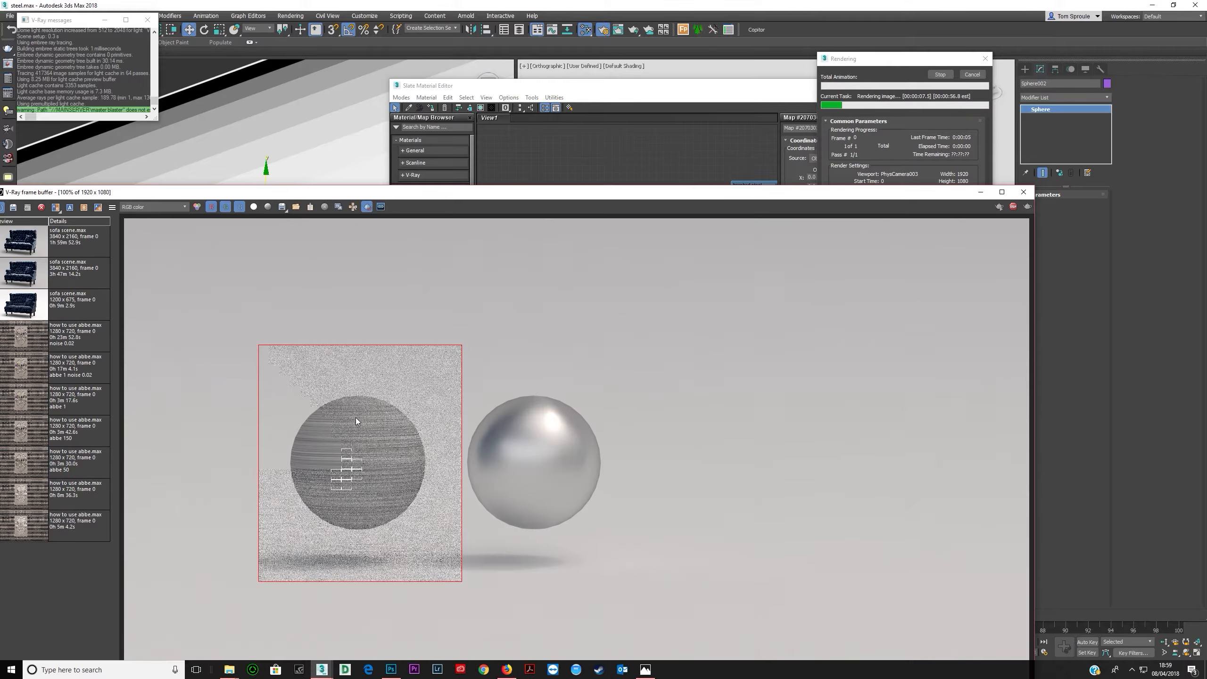
pyautogui.scroll(1, 359, 429)
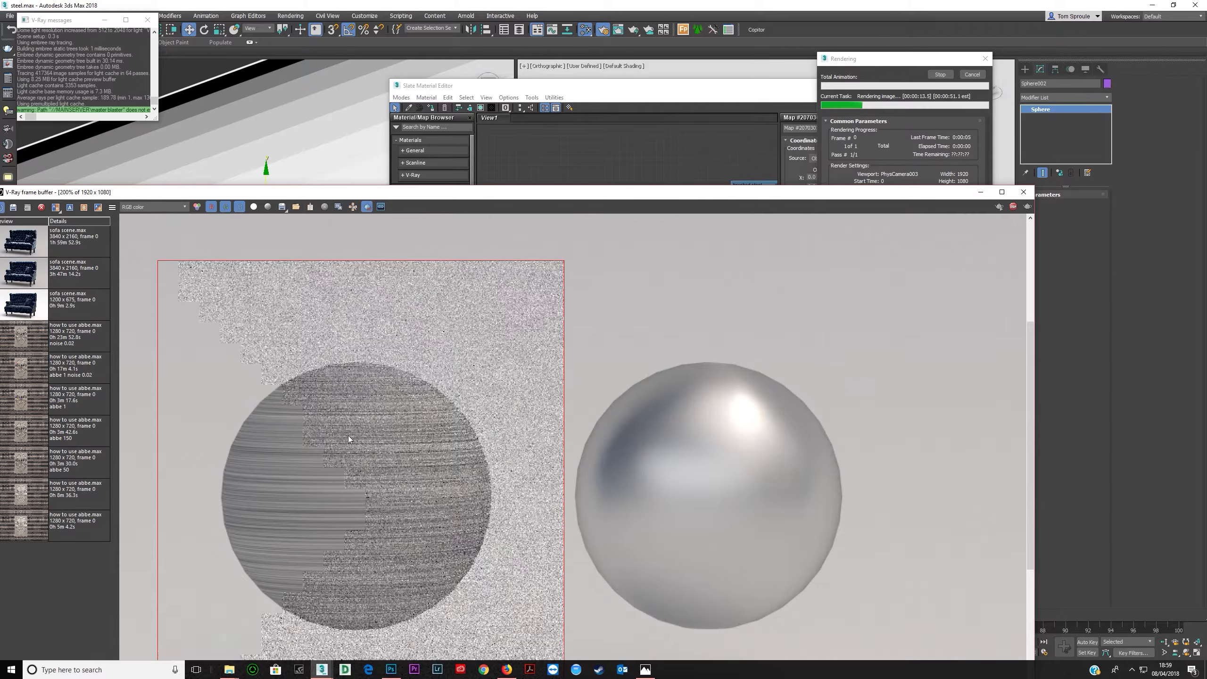
pyautogui.scroll(-1, 347, 441)
pyautogui.scroll(1, 345, 443)
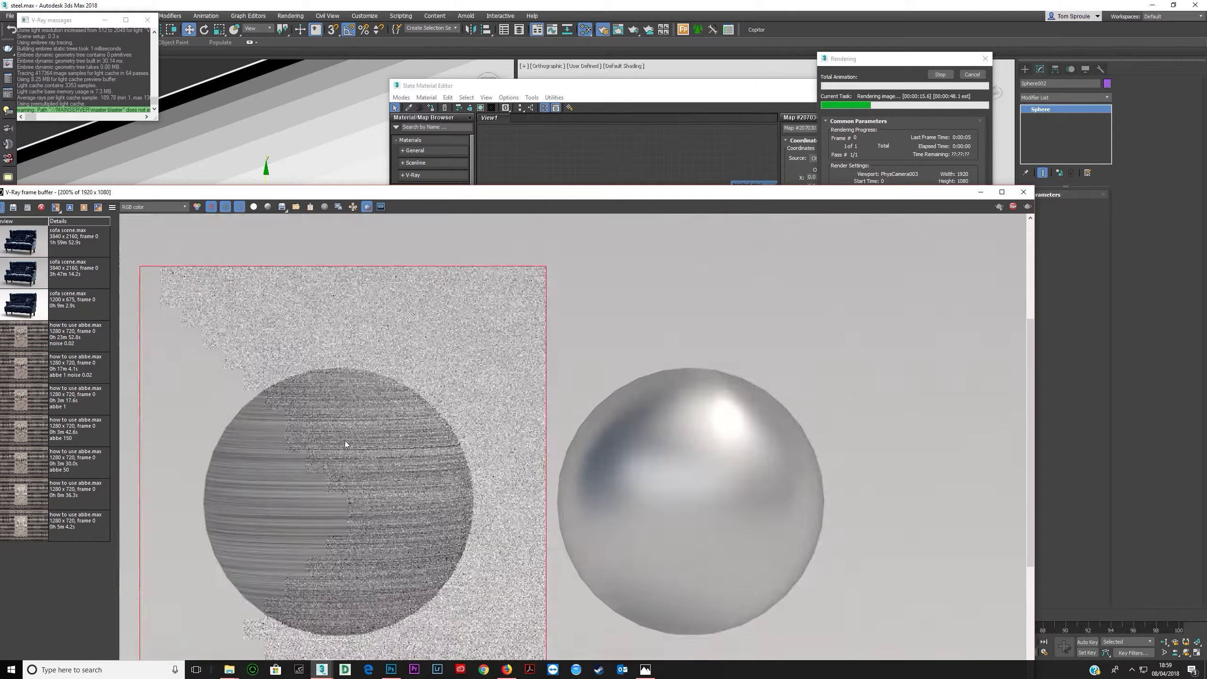
pyautogui.scroll(1, 345, 441)
pyautogui.scroll(-1, 405, 420)
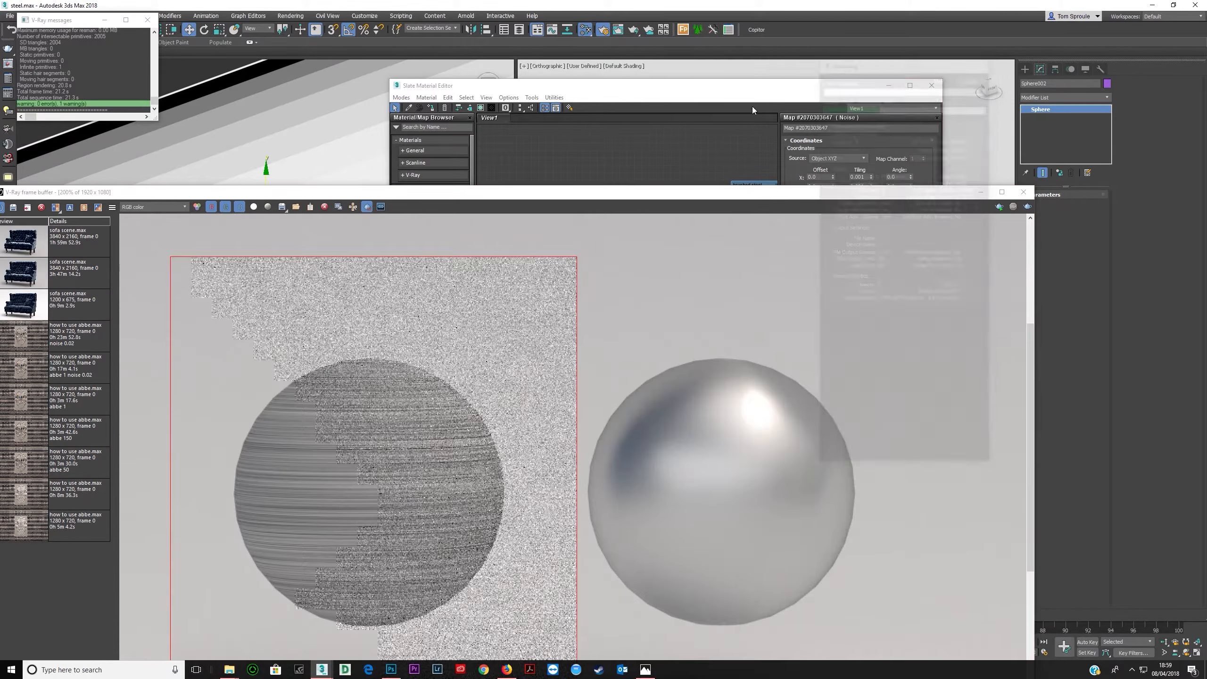
pyautogui.click(752, 93)
pyautogui.click(866, 177)
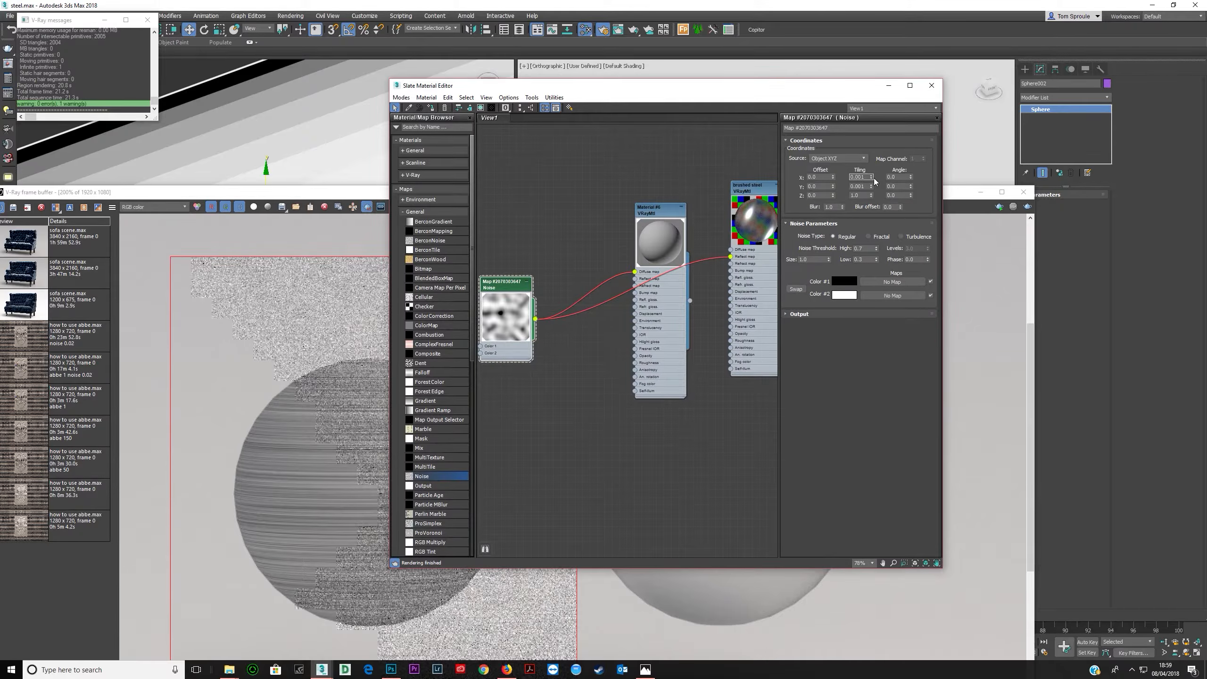
pyautogui.write('5')
pyautogui.press('Tab')
pyautogui.write('0.00')
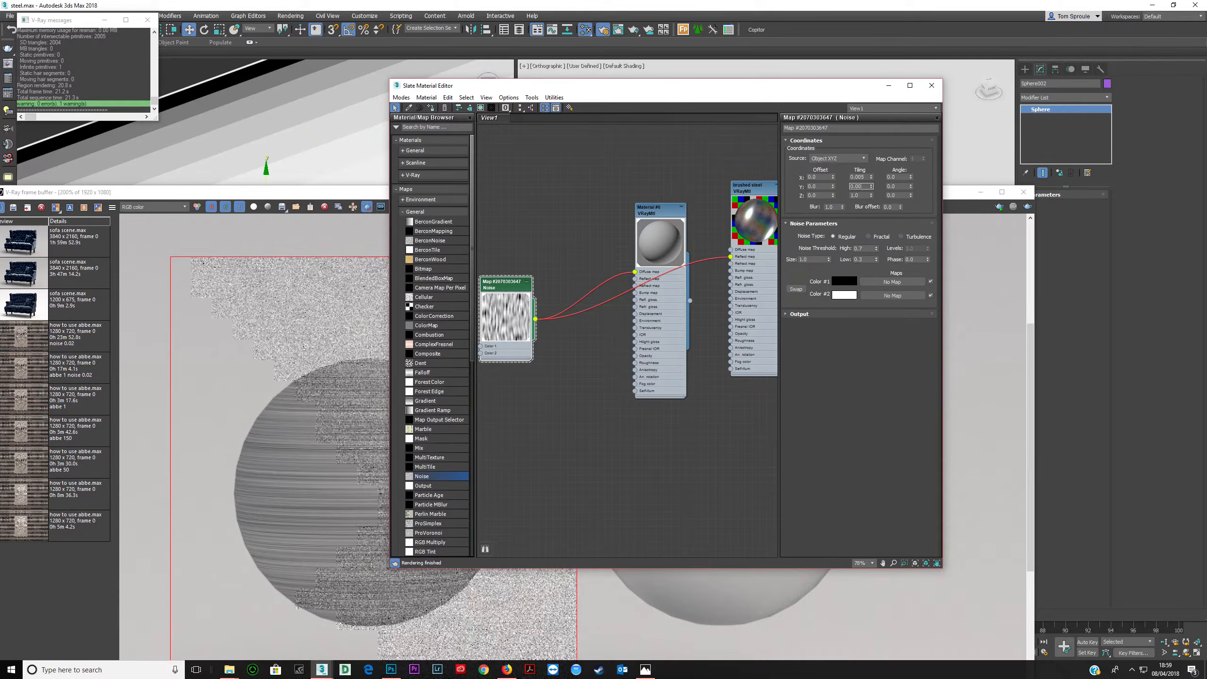
pyautogui.write('5')
pyautogui.press('Return')
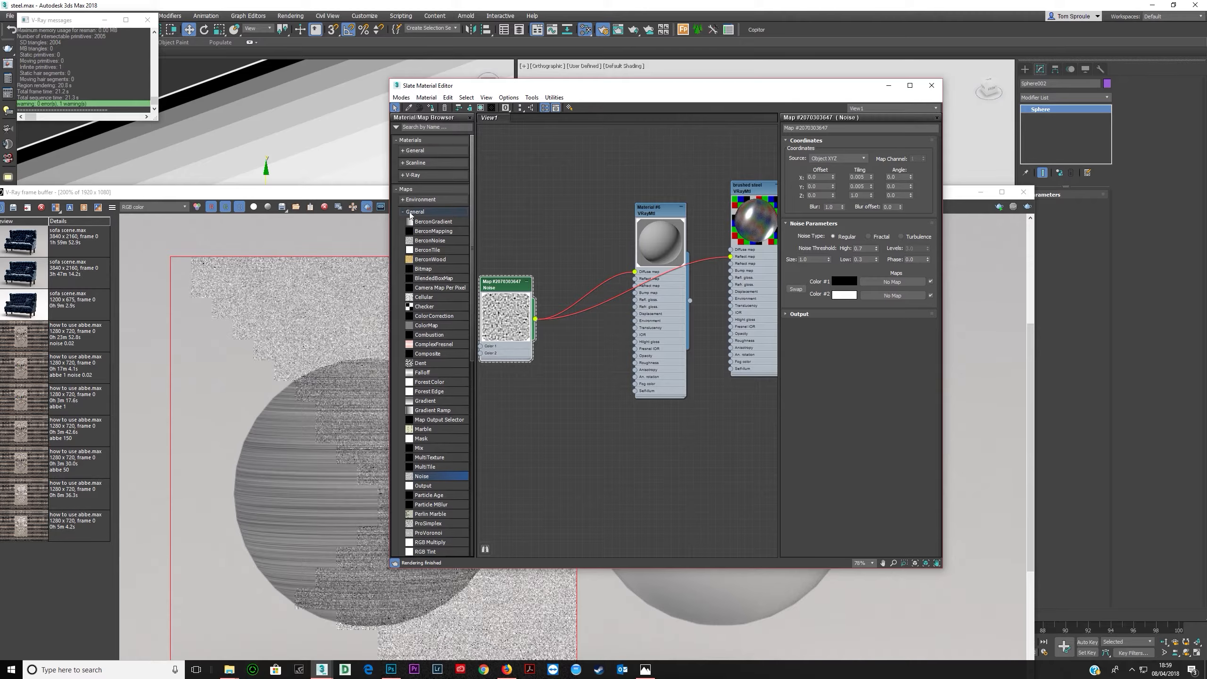
pyautogui.click(573, 300)
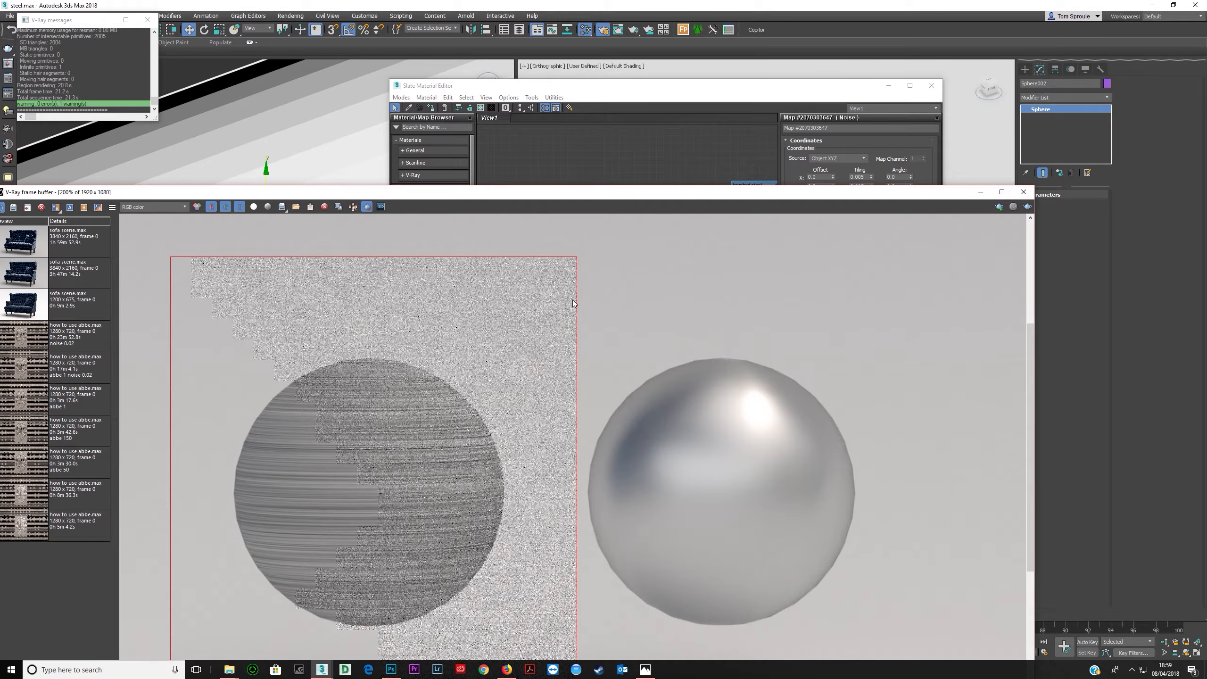
pyautogui.click(1027, 206)
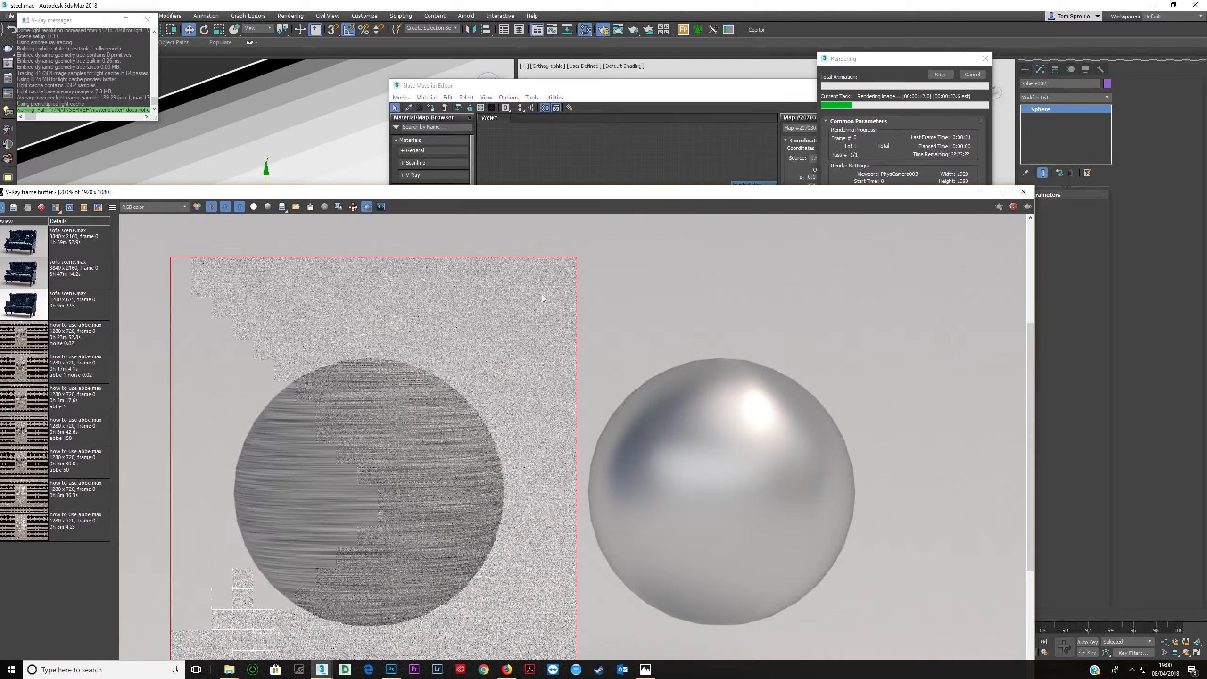
# - Set the Noise map's blur to 0.01 and render the sphere region again
pyautogui.click(938, 74)
pyautogui.click(666, 113)
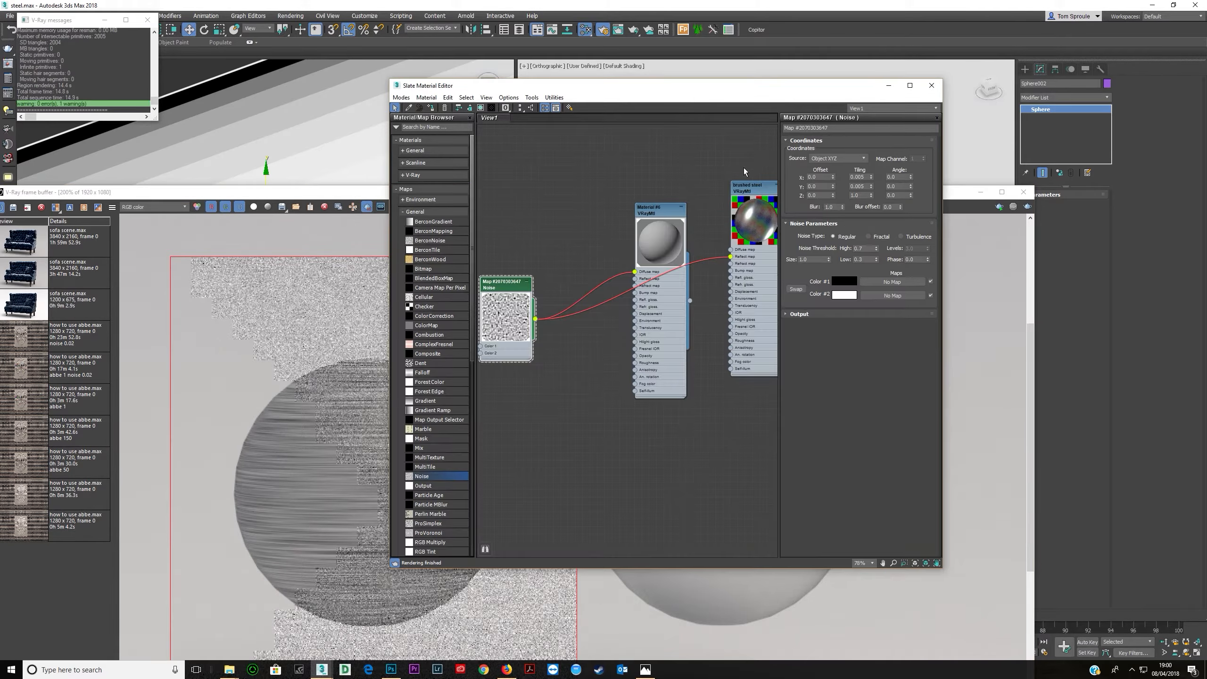
pyautogui.moveTo(835, 208); pyautogui.dragTo(746, 237)
pyautogui.write('0.1')
pyautogui.press('Tab')
pyautogui.hotkey('shift', 'Tab')
pyautogui.write('0.01')
pyautogui.click(1027, 206)
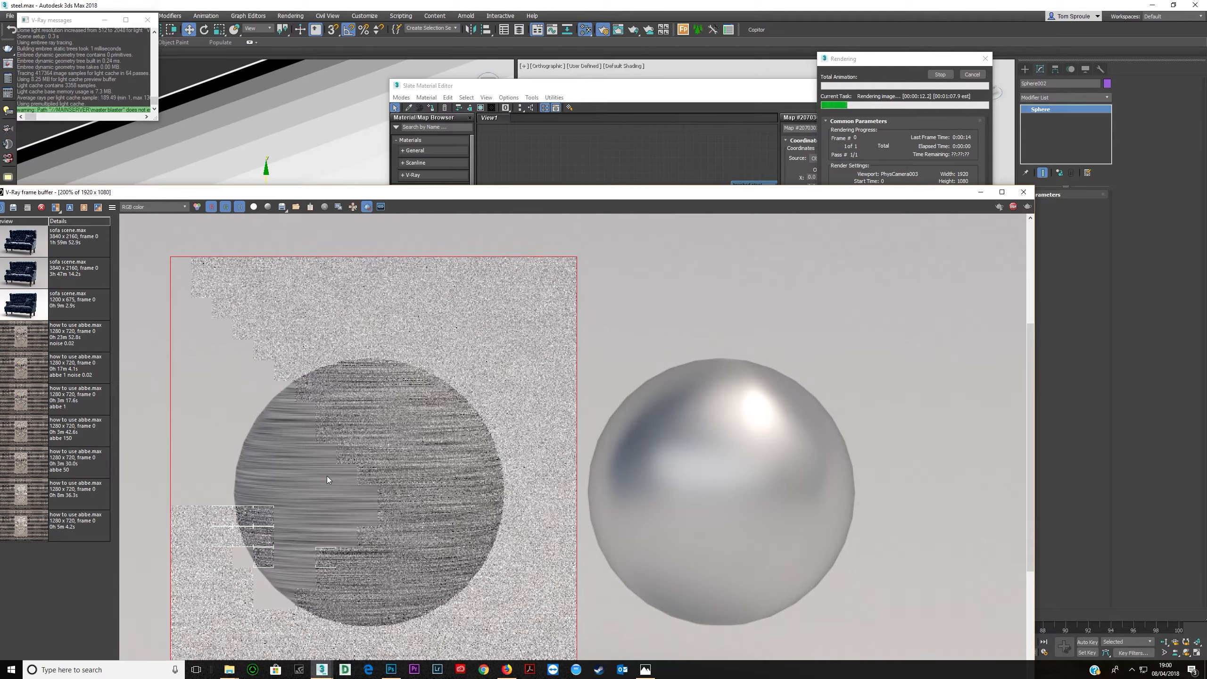
# - Inspect the brushed streaks on the rendered sphere close up, then stop the render
pyautogui.scroll(2, 341, 556)
pyautogui.scroll(-3, 341, 557)
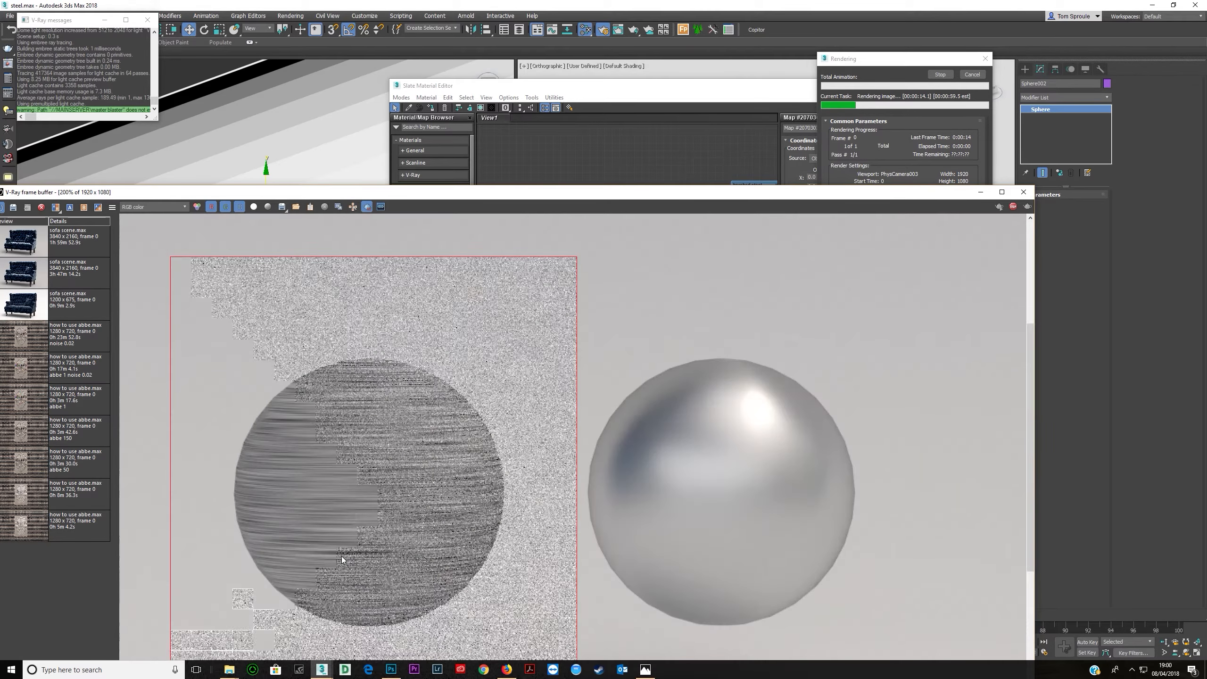
pyautogui.scroll(1, 338, 506)
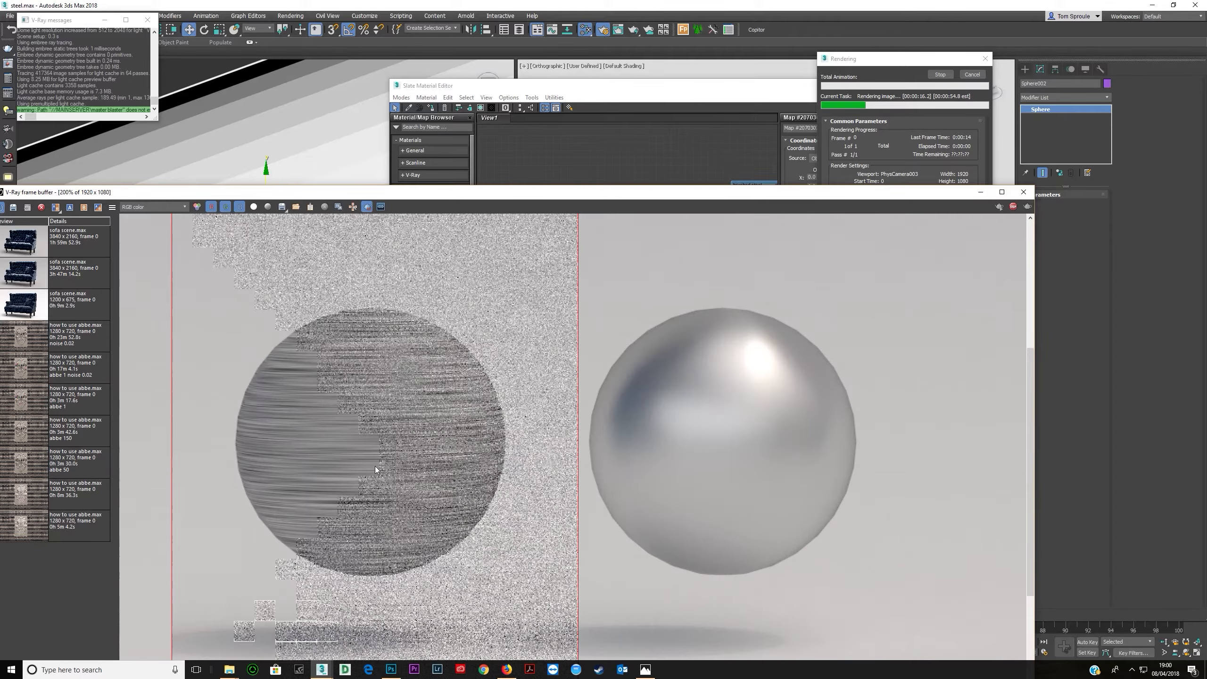
pyautogui.click(1012, 206)
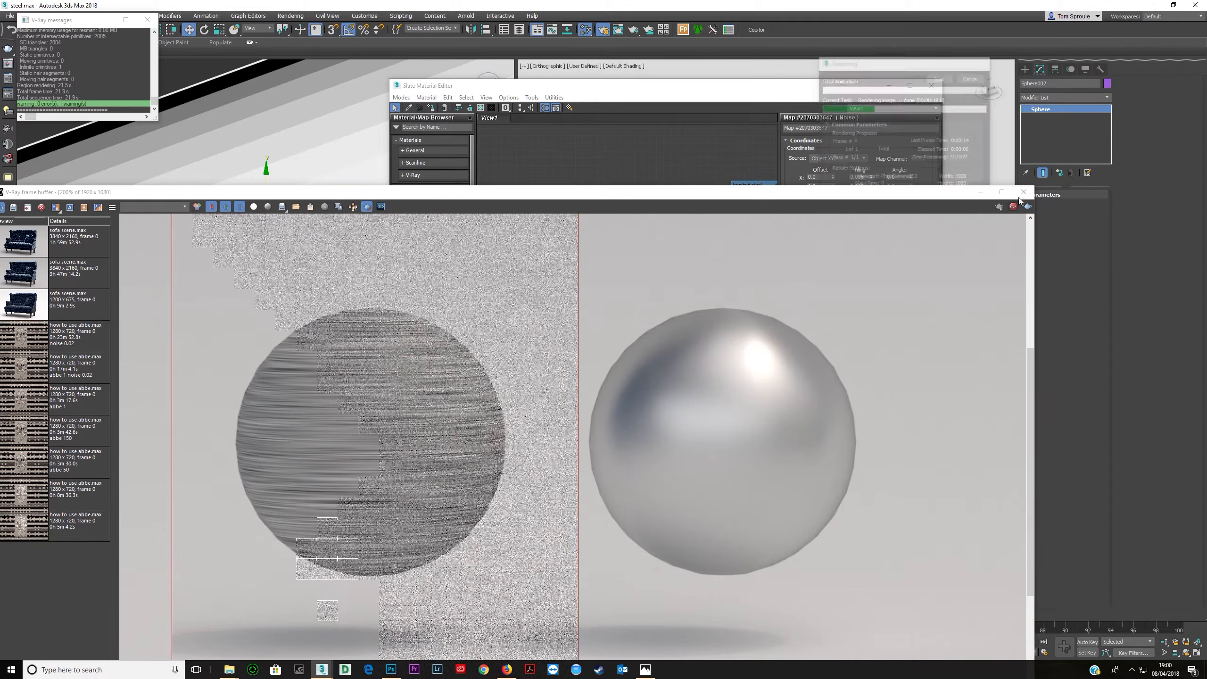
pyautogui.click(855, 89)
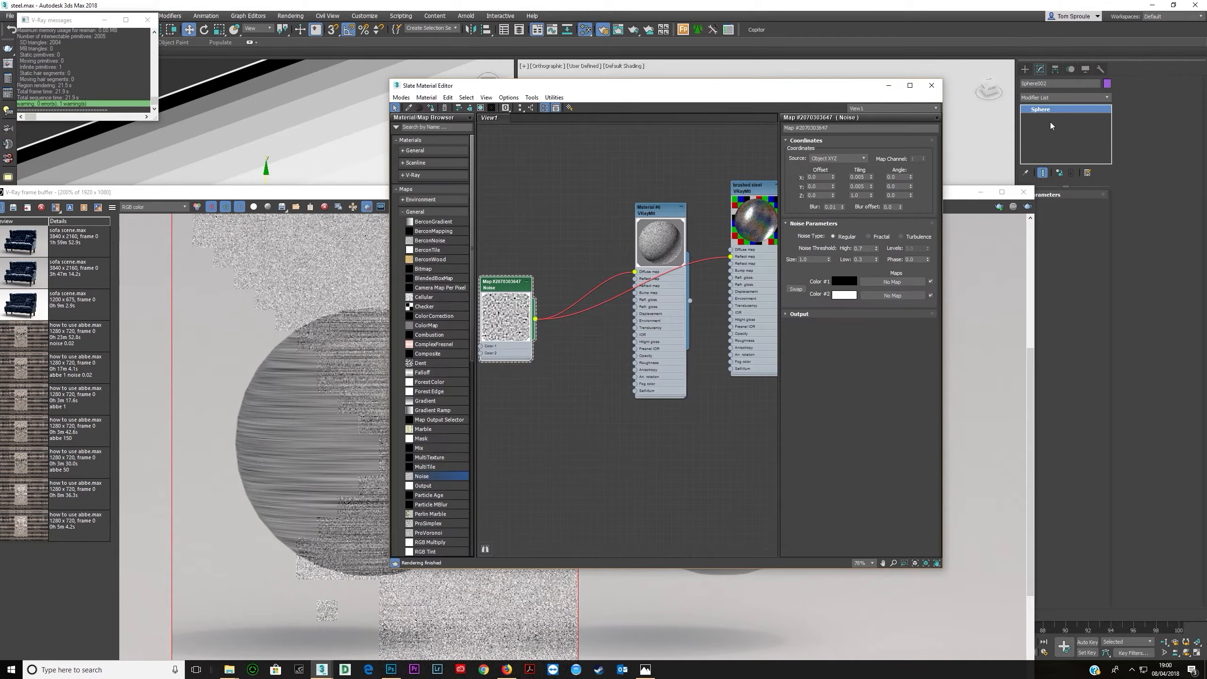
# - Set the selected sphere's segments to 64
pyautogui.moveTo(956, 192); pyautogui.dragTo(839, 221)
pyautogui.click(1026, 195)
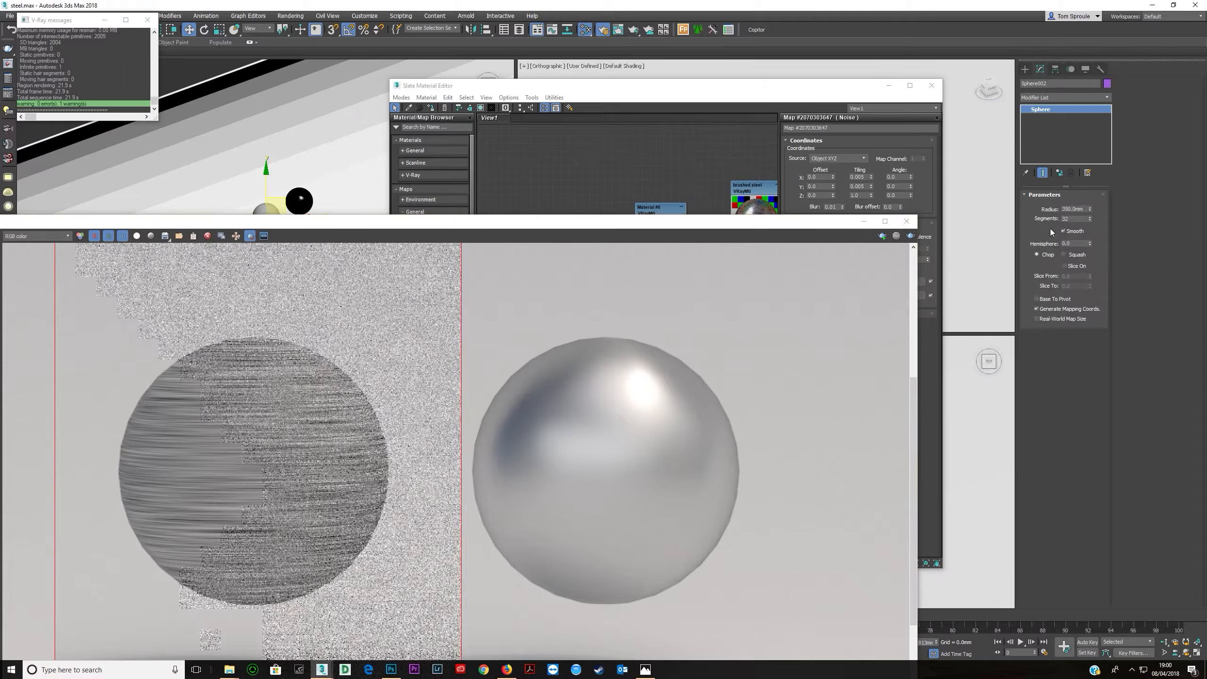
pyautogui.doubleClick(1075, 219)
pyautogui.write('64')
pyautogui.press('Return')
pyautogui.moveTo(566, 228); pyautogui.dragTo(745, 146)
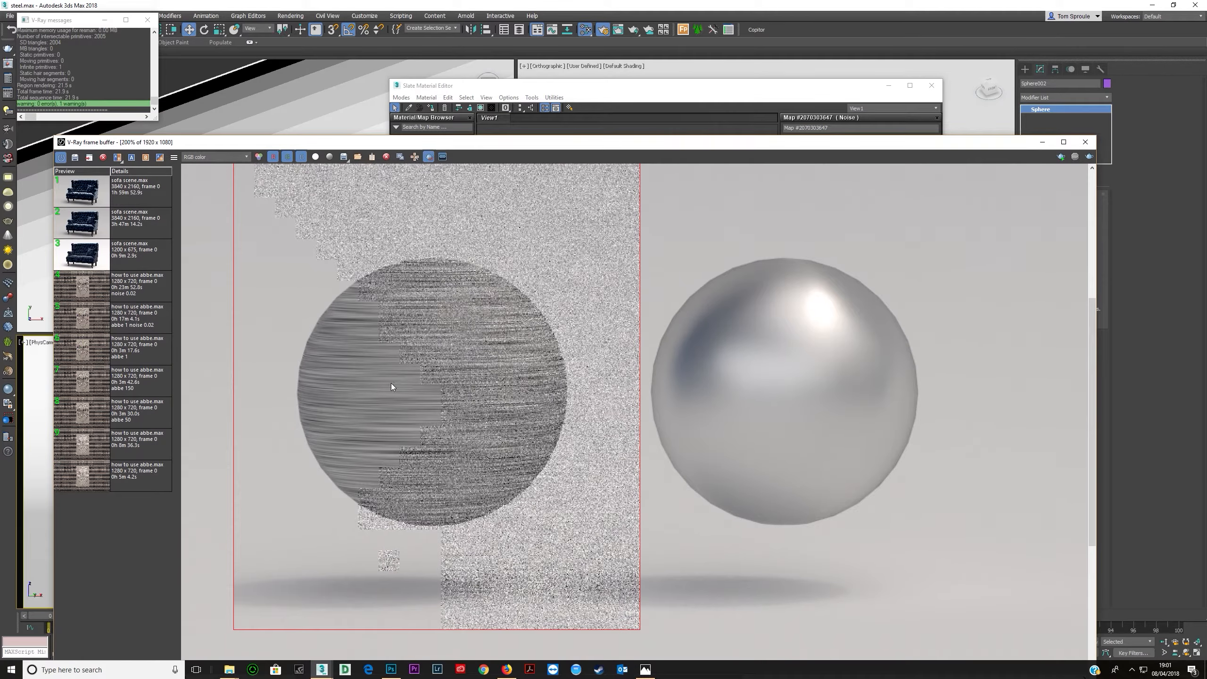
pyautogui.click(1085, 142)
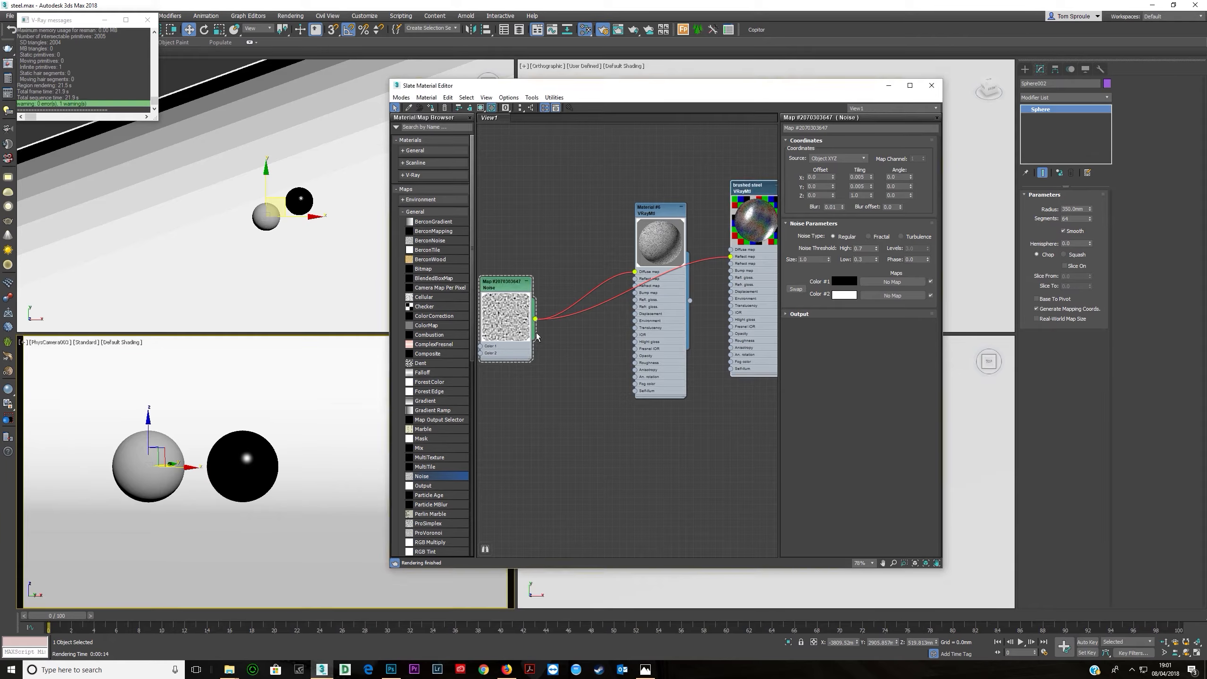
# - Assign the brushed steel material to the selected sphere, render it, then stop the render
pyautogui.doubleClick(748, 226)
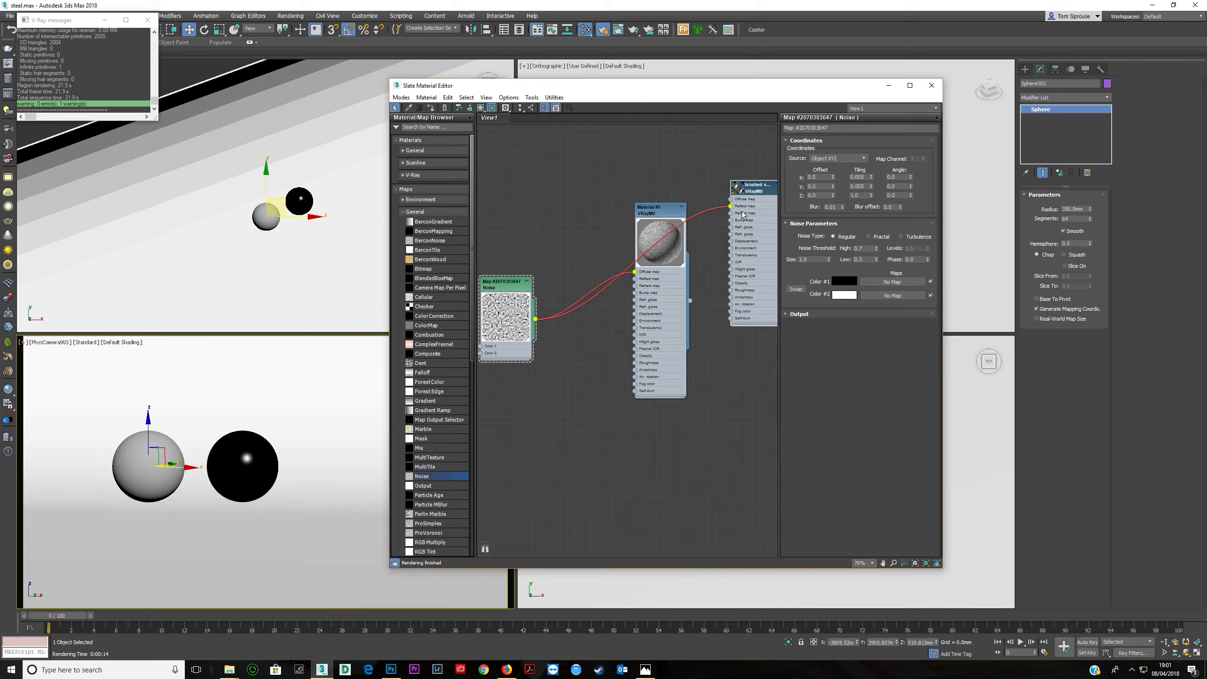
pyautogui.doubleClick(743, 193)
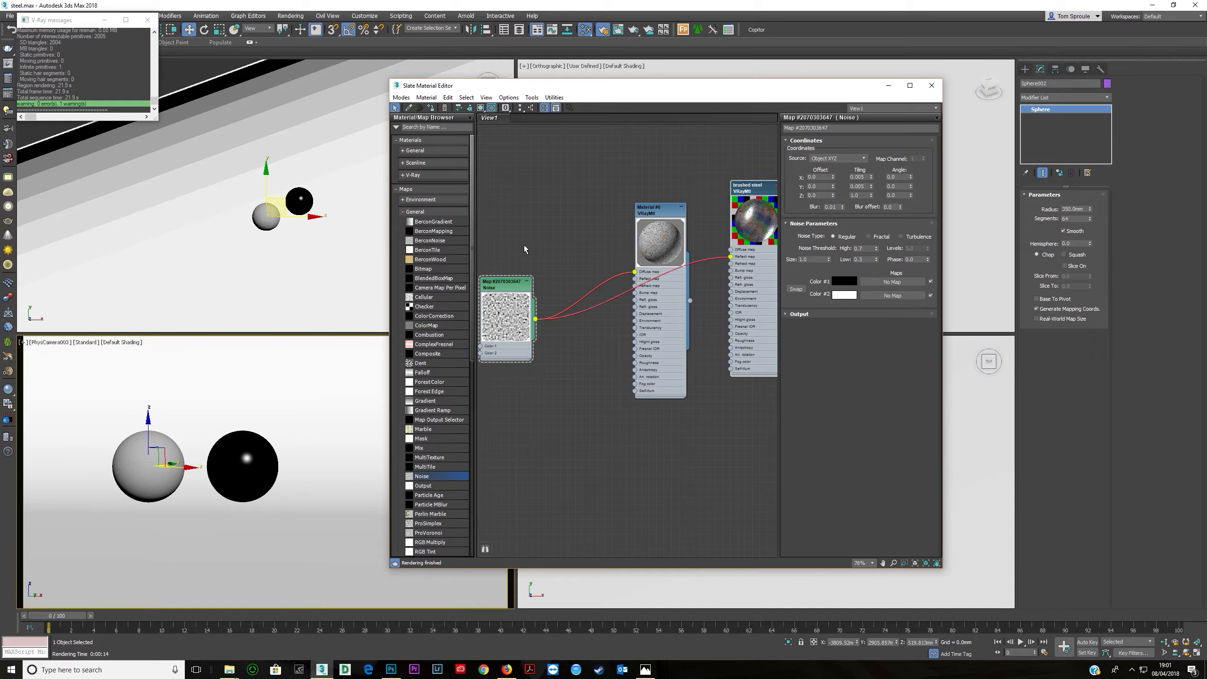
pyautogui.click(430, 109)
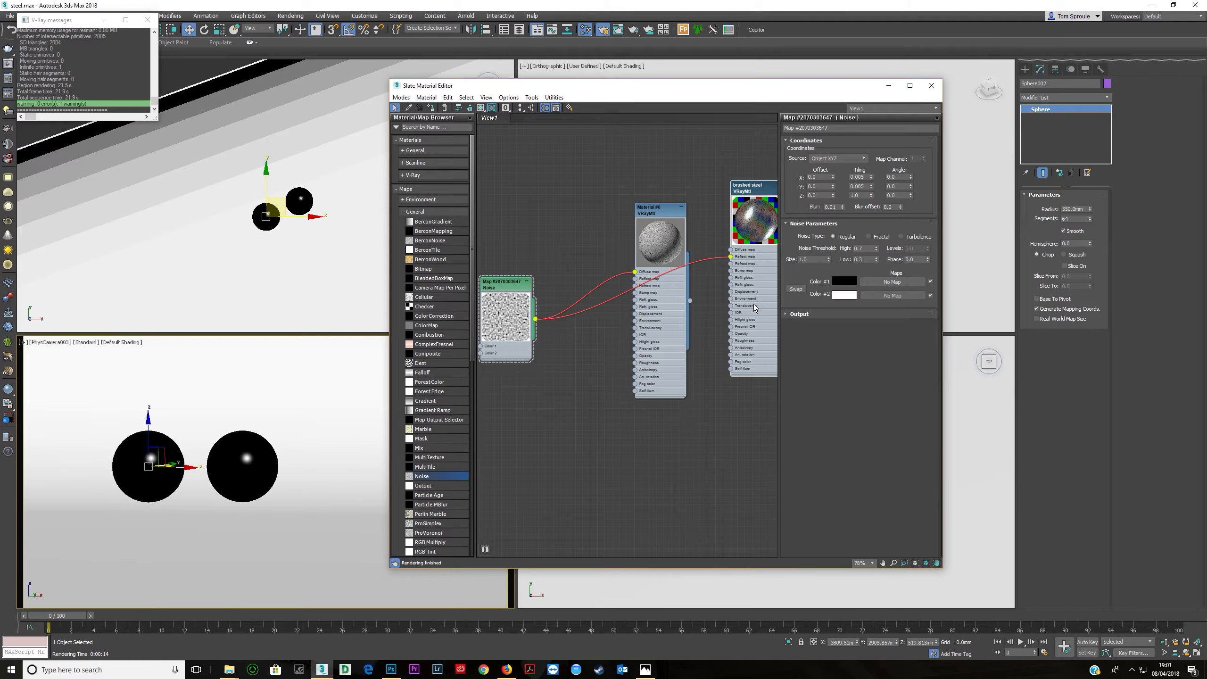
pyautogui.hotkey('shift', 'q')
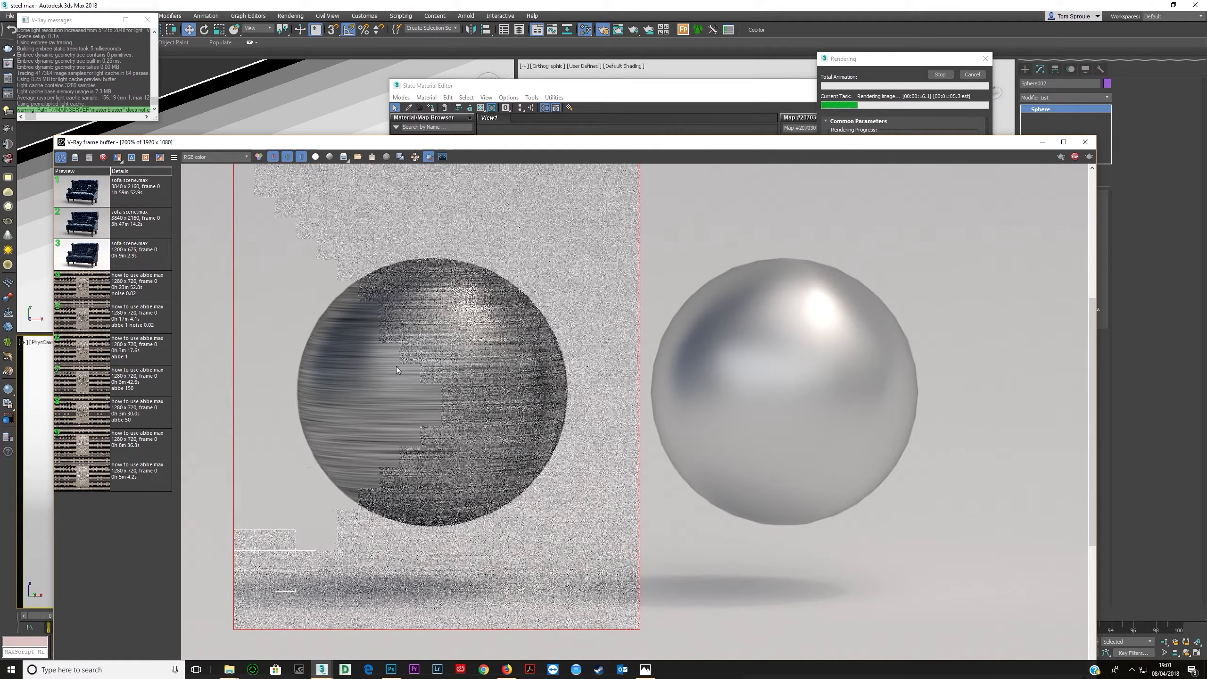
pyautogui.click(941, 75)
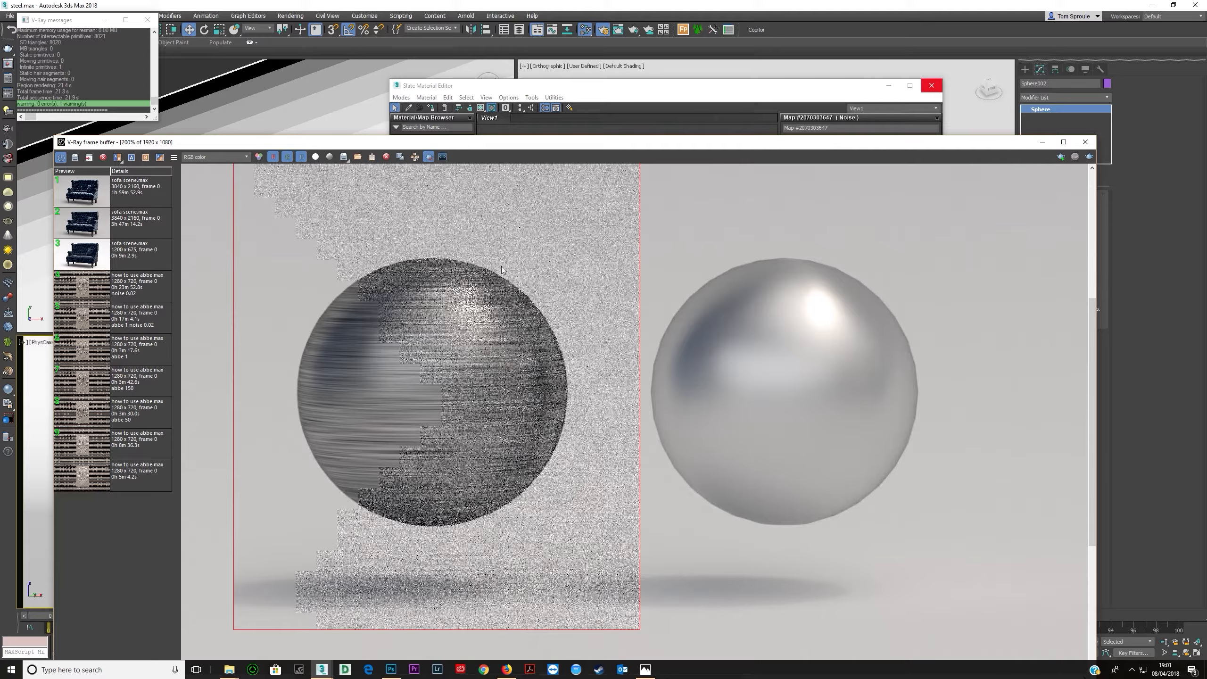
# - Lighten the Noise map's Color #1 to a grey, then render the sphere region again
pyautogui.click(597, 105)
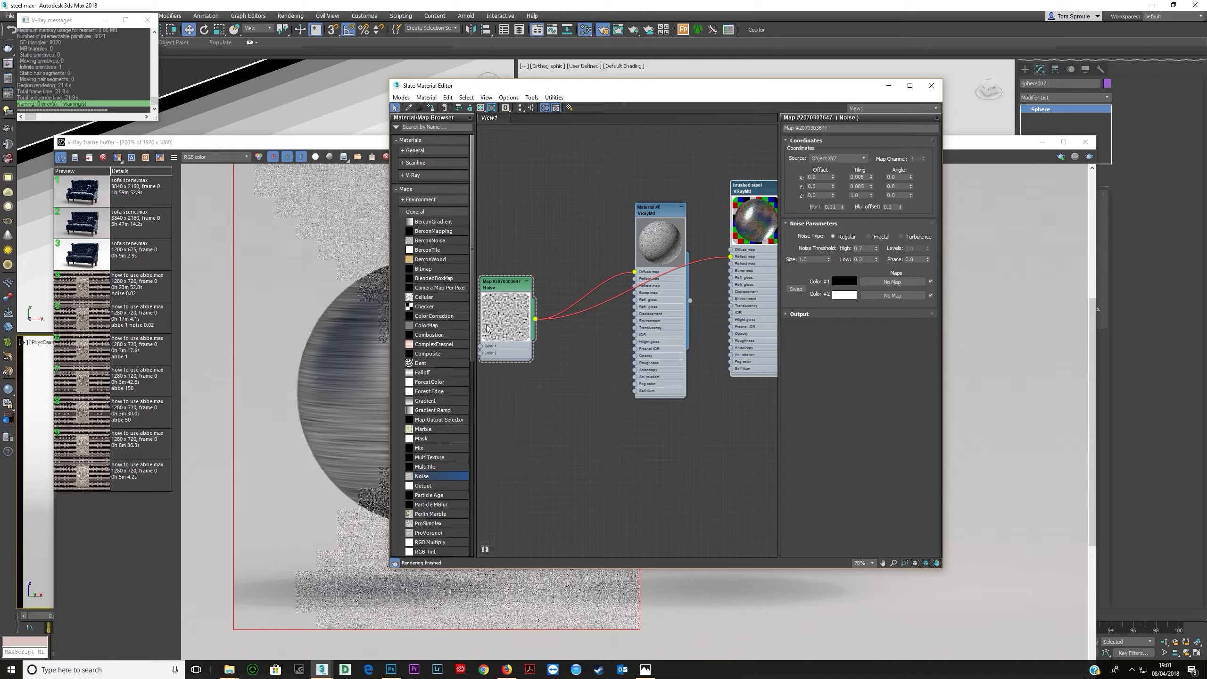
pyautogui.click(842, 281)
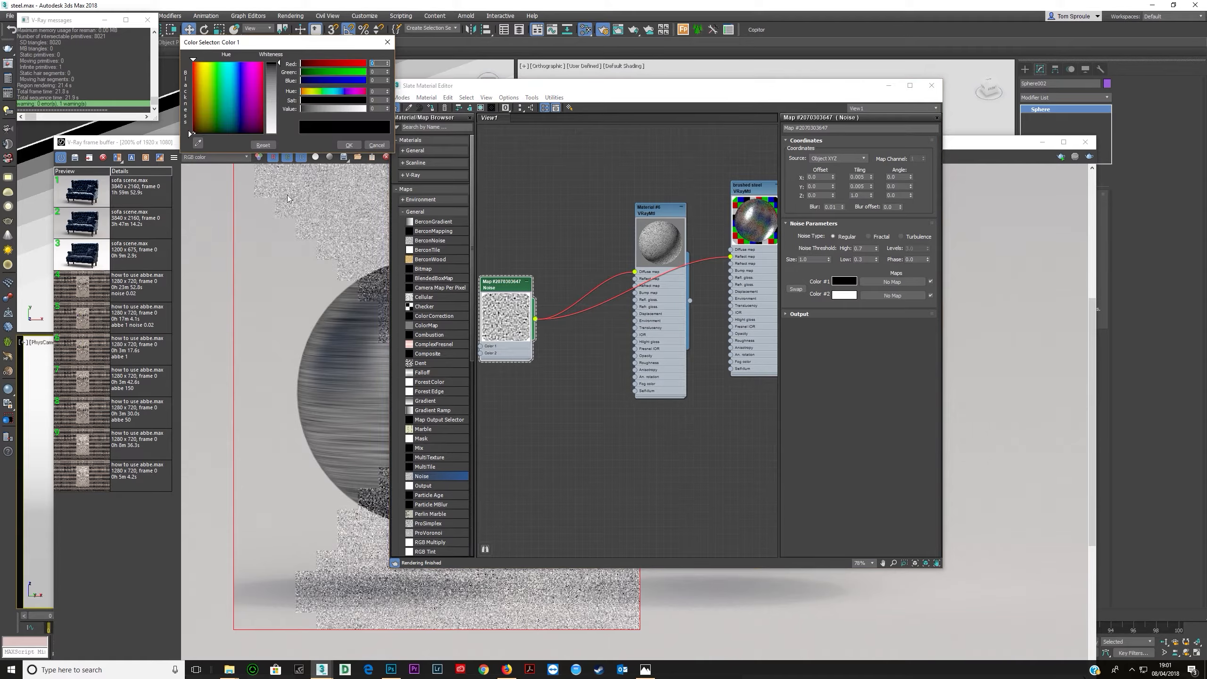
pyautogui.moveTo(330, 110); pyautogui.dragTo(338, 109)
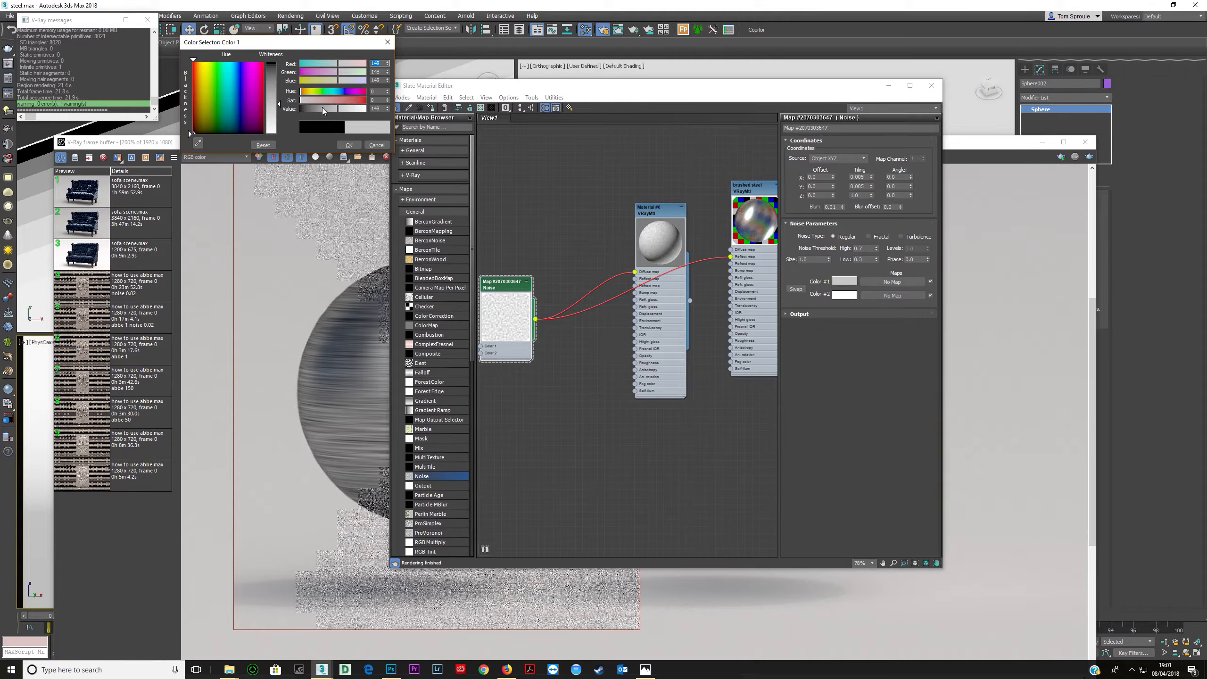
pyautogui.click(322, 107)
pyautogui.click(349, 145)
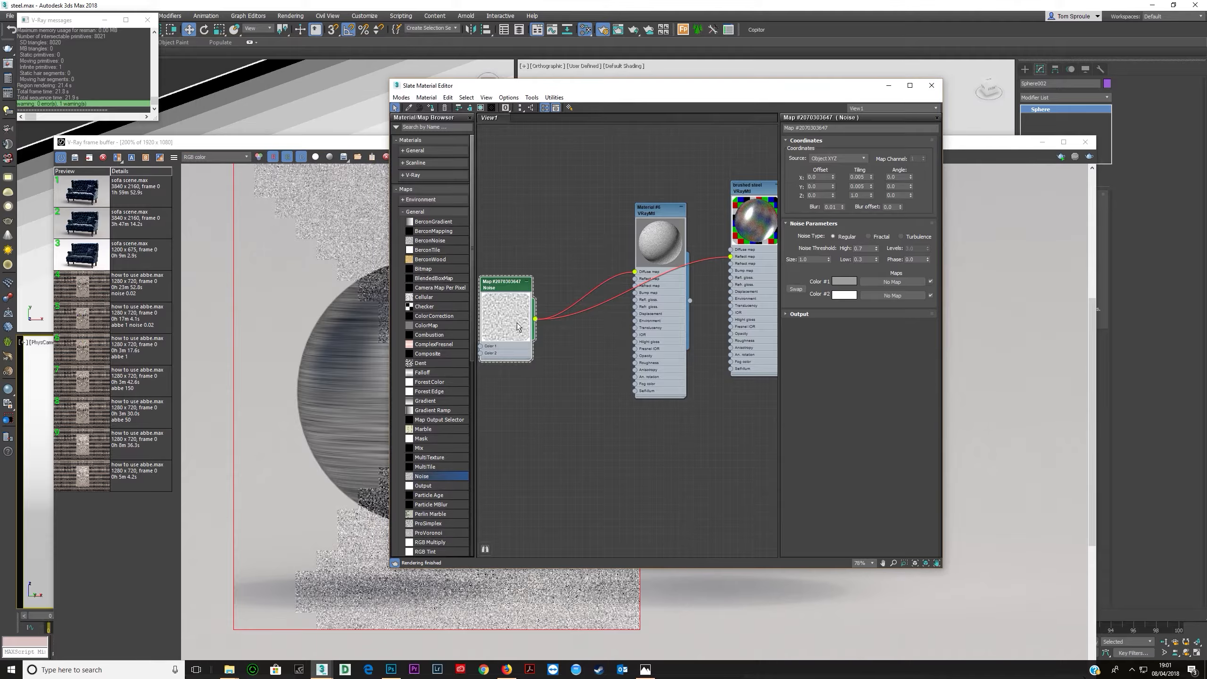
pyautogui.hotkey('shift', 'q')
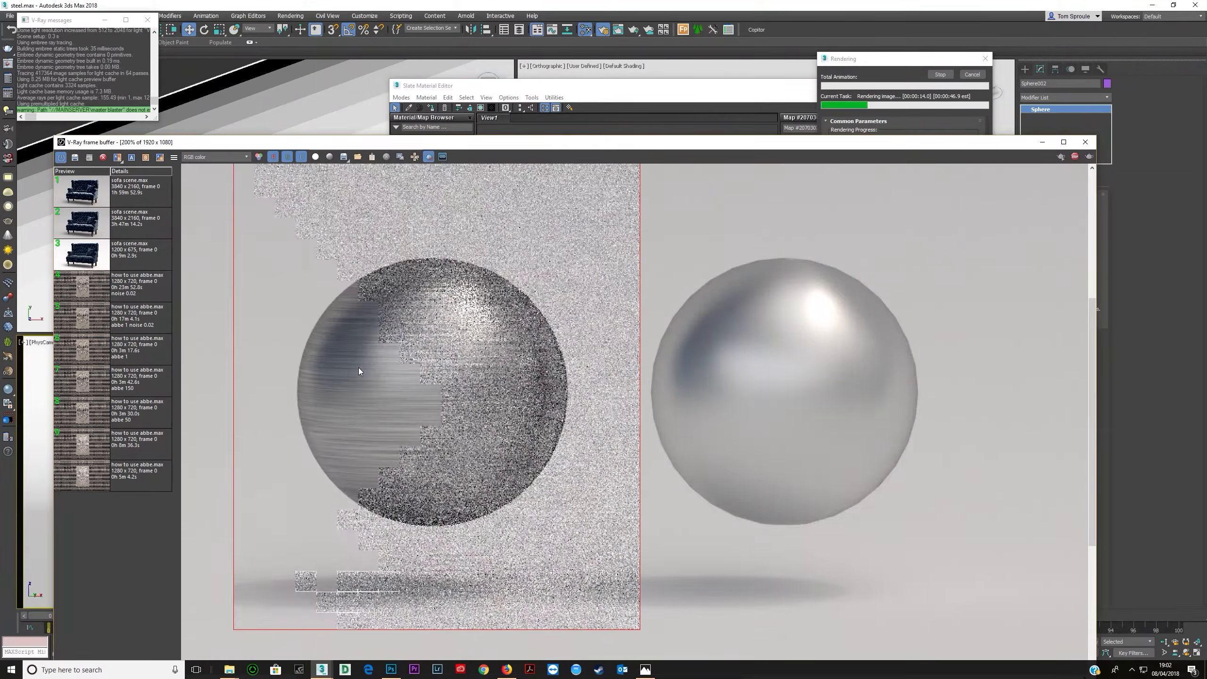
# - Compare the render with the brushed steel lamp reference photo
pyautogui.scroll(-2, 358, 368)
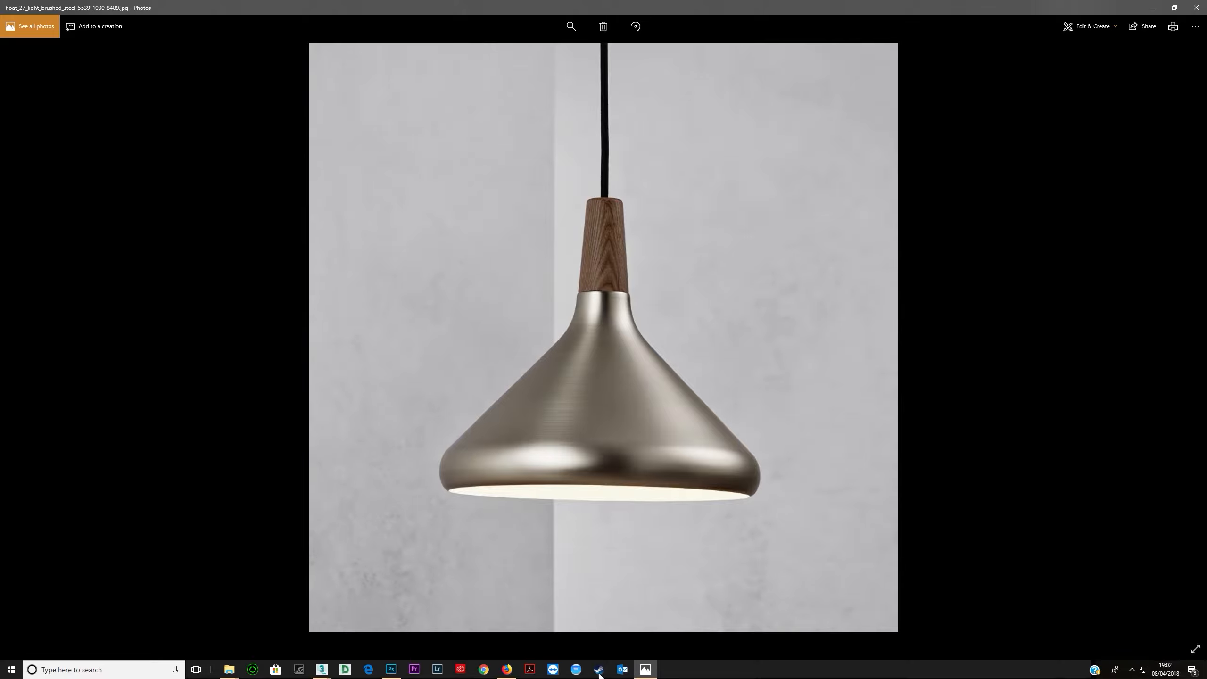
pyautogui.click(322, 669)
pyautogui.click(573, 379)
pyautogui.click(639, 667)
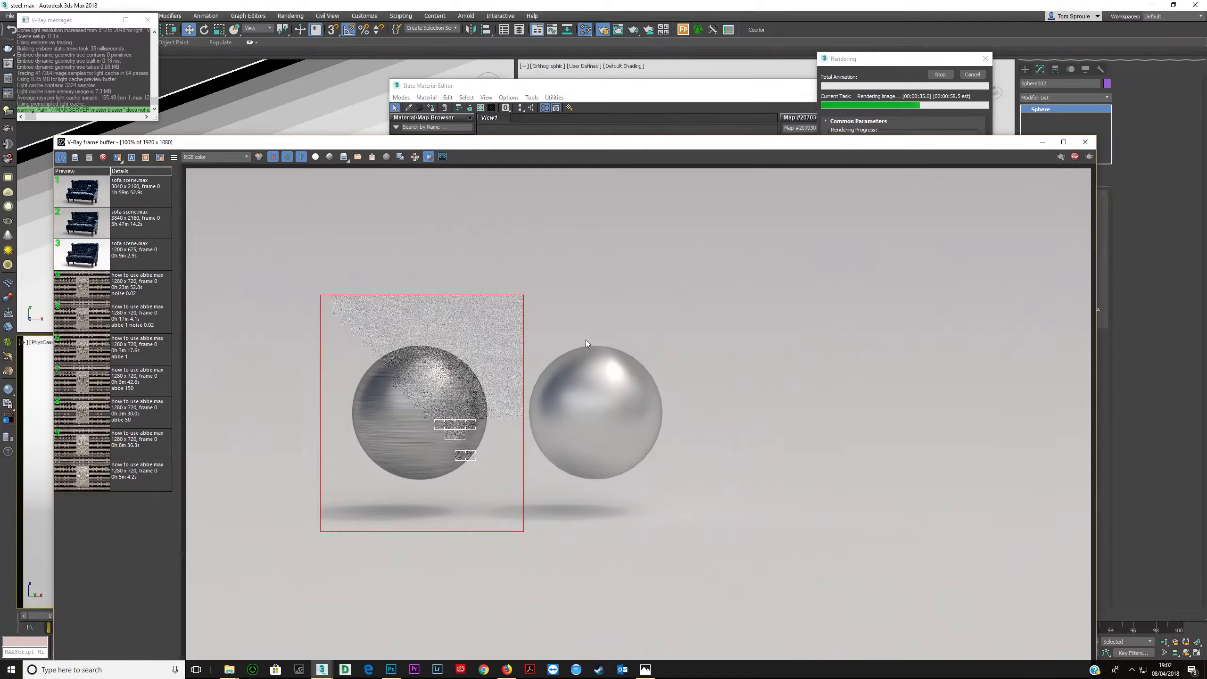
# - Stop the render and readjust the grey value of the Noise map's Color #1
pyautogui.click(1075, 157)
pyautogui.click(734, 90)
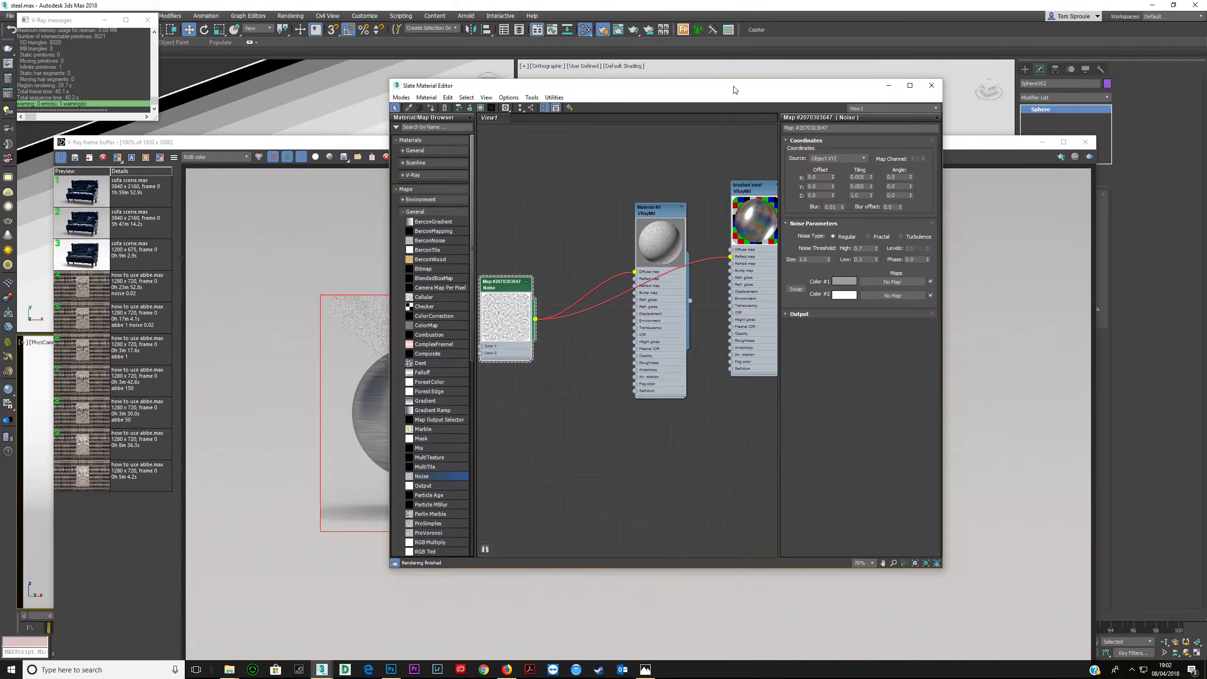
pyautogui.click(844, 281)
pyautogui.click(341, 110)
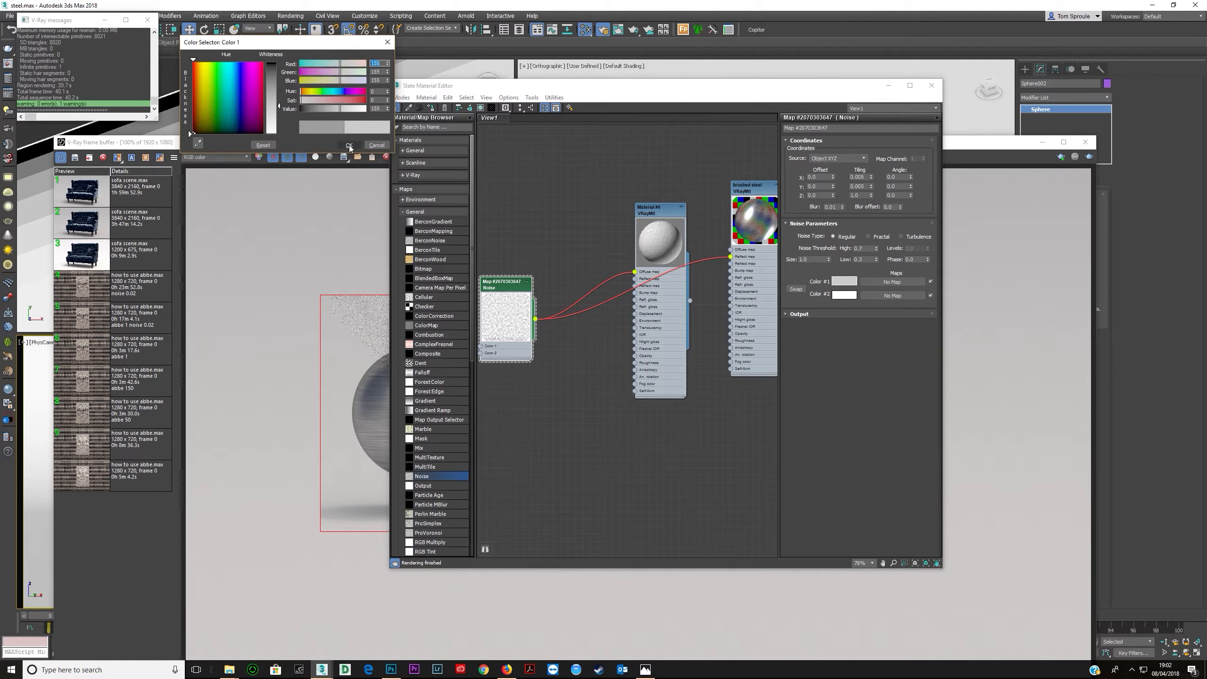
pyautogui.click(349, 145)
pyautogui.click(376, 146)
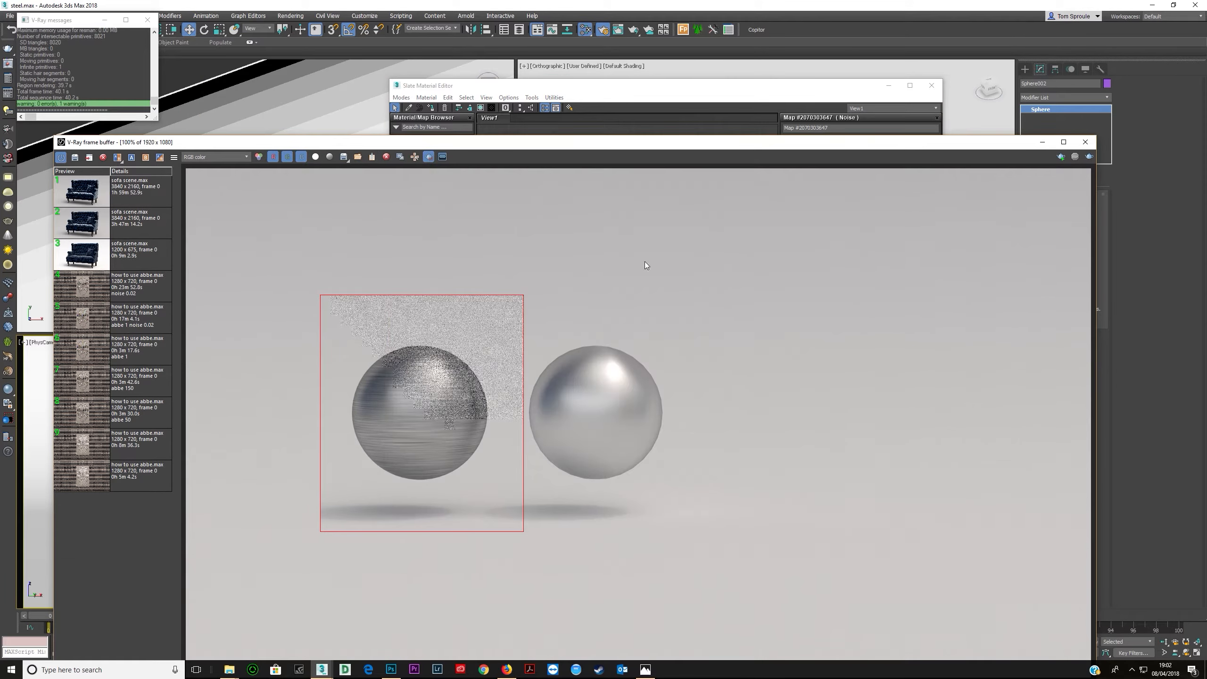
pyautogui.click(783, 90)
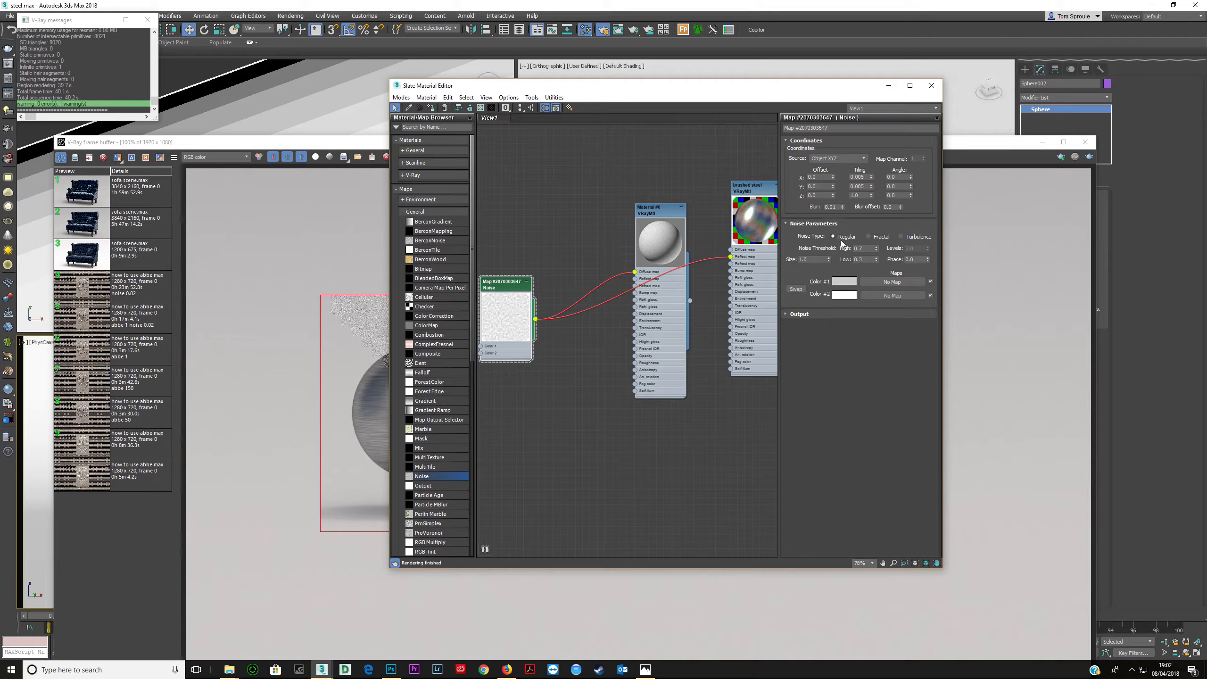
# - Open the brushed steel material's Maps and adjust the Reflect map amount, reviewing the reflection colour
pyautogui.click(758, 291)
pyautogui.moveTo(994, 147); pyautogui.dragTo(631, 259)
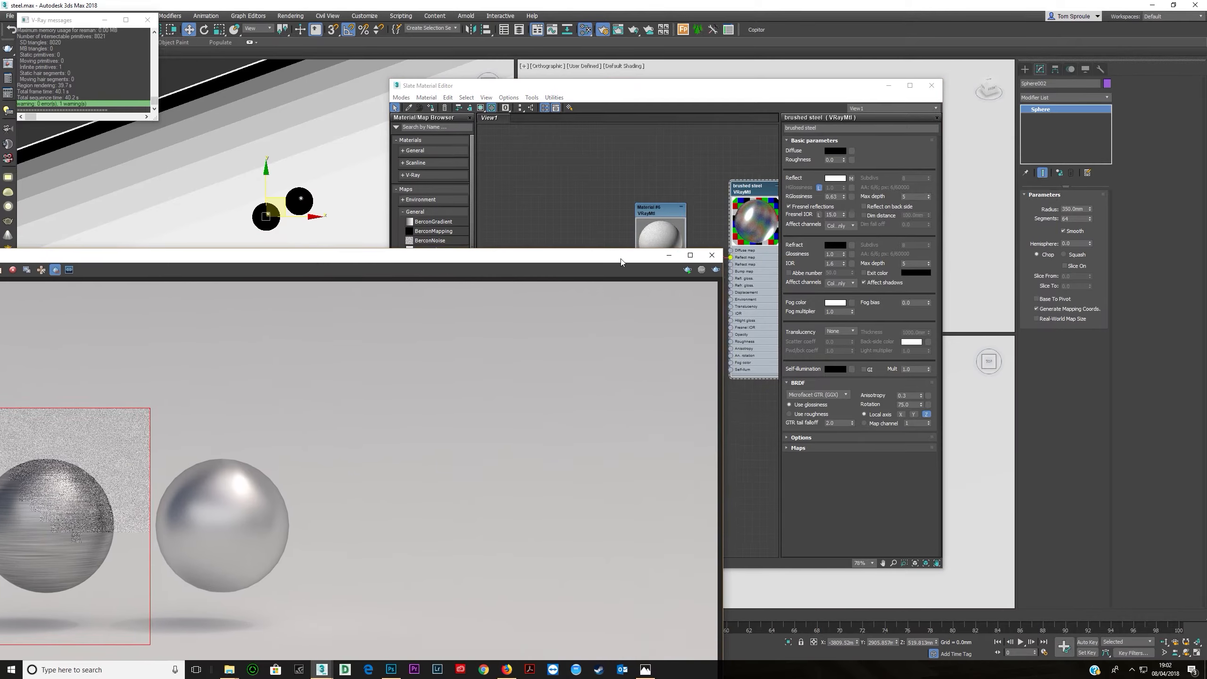
pyautogui.click(768, 94)
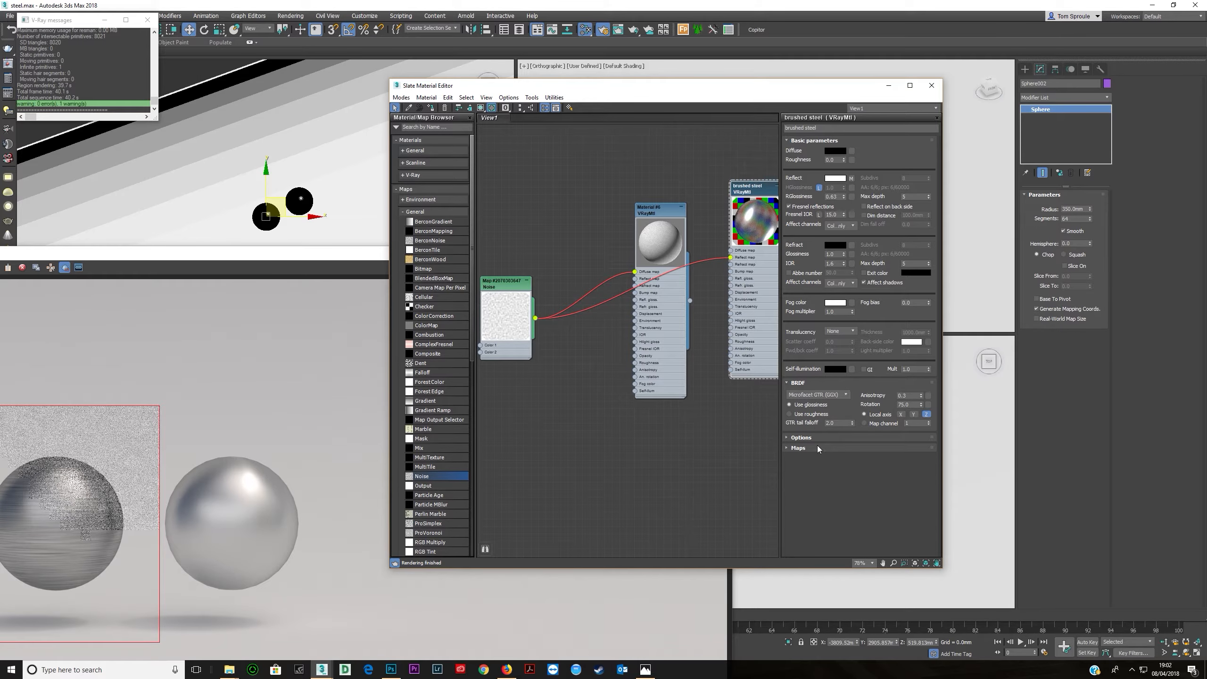
pyautogui.click(798, 448)
pyautogui.moveTo(835, 422); pyautogui.dragTo(837, 440)
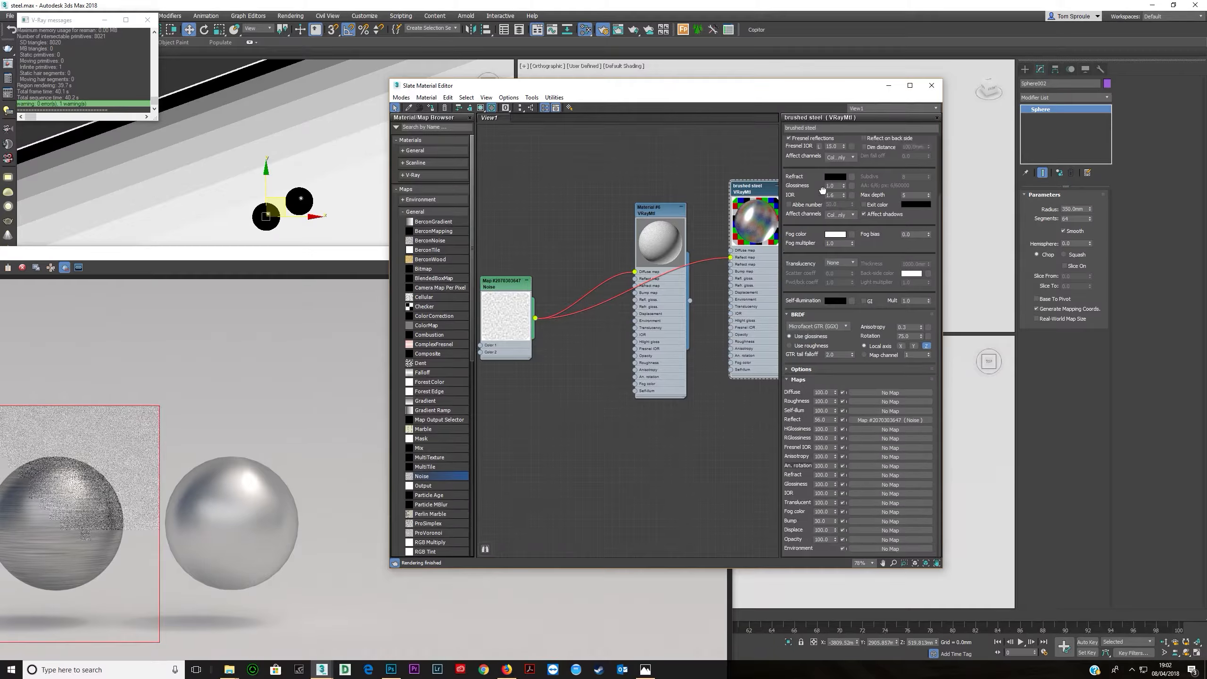
pyautogui.moveTo(822, 215); pyautogui.dragTo(822, 283)
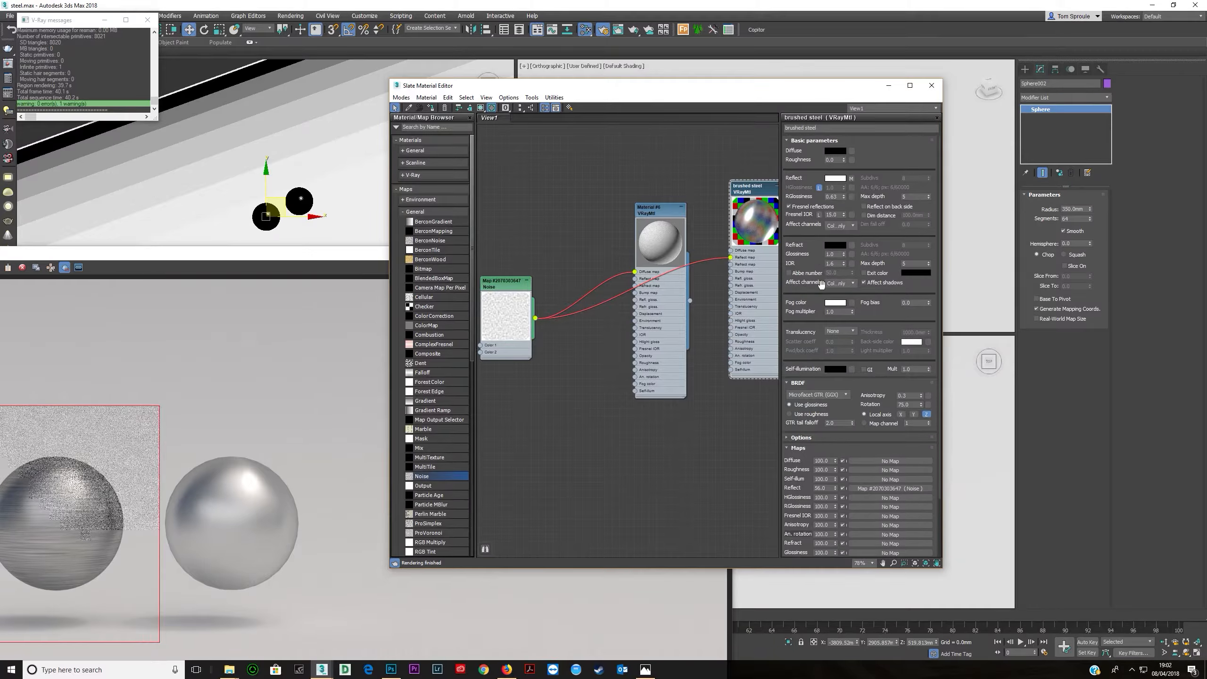
pyautogui.moveTo(835, 489); pyautogui.dragTo(828, 459)
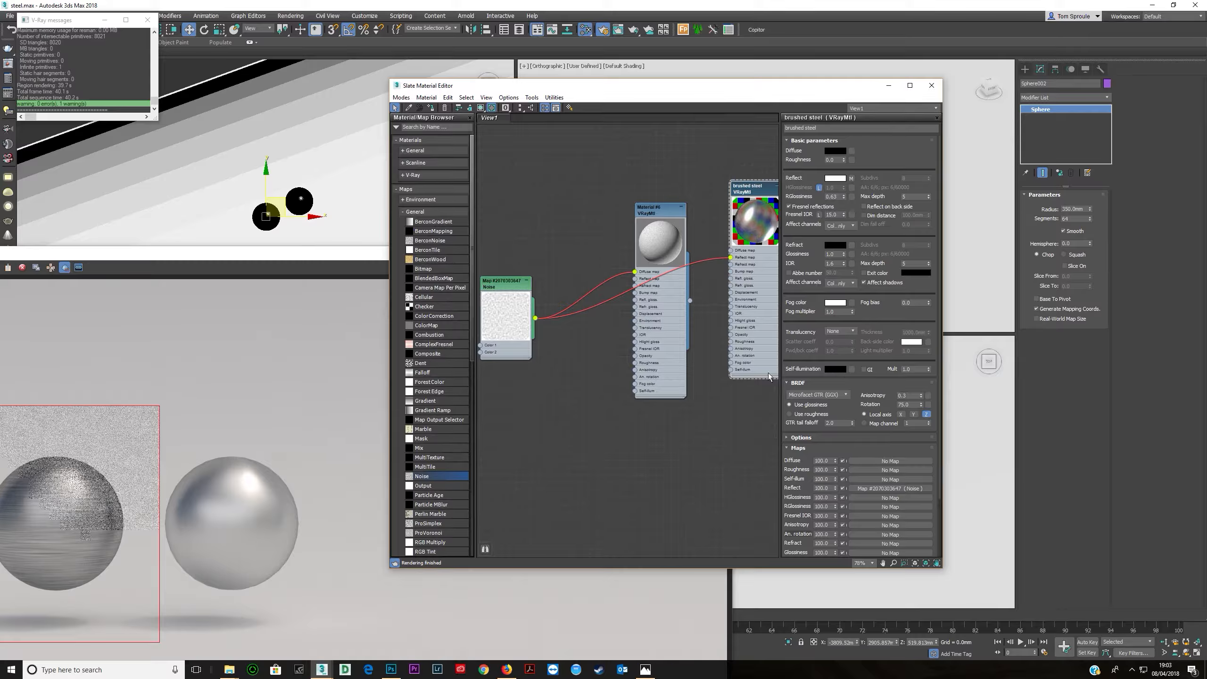
pyautogui.doubleClick(518, 296)
pyautogui.doubleClick(752, 284)
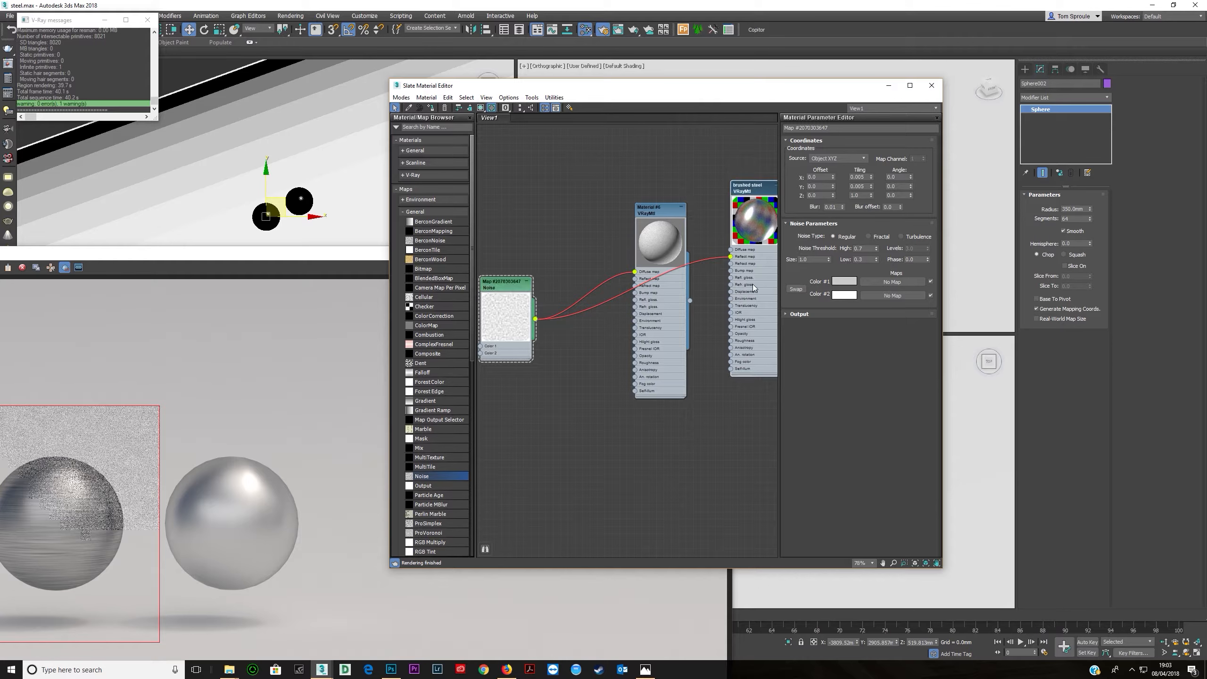
pyautogui.moveTo(835, 489)
pyautogui.mouseDown()
pyautogui.moveTo(837, 509)
pyautogui.moveTo(841, 481)
pyautogui.mouseUp()
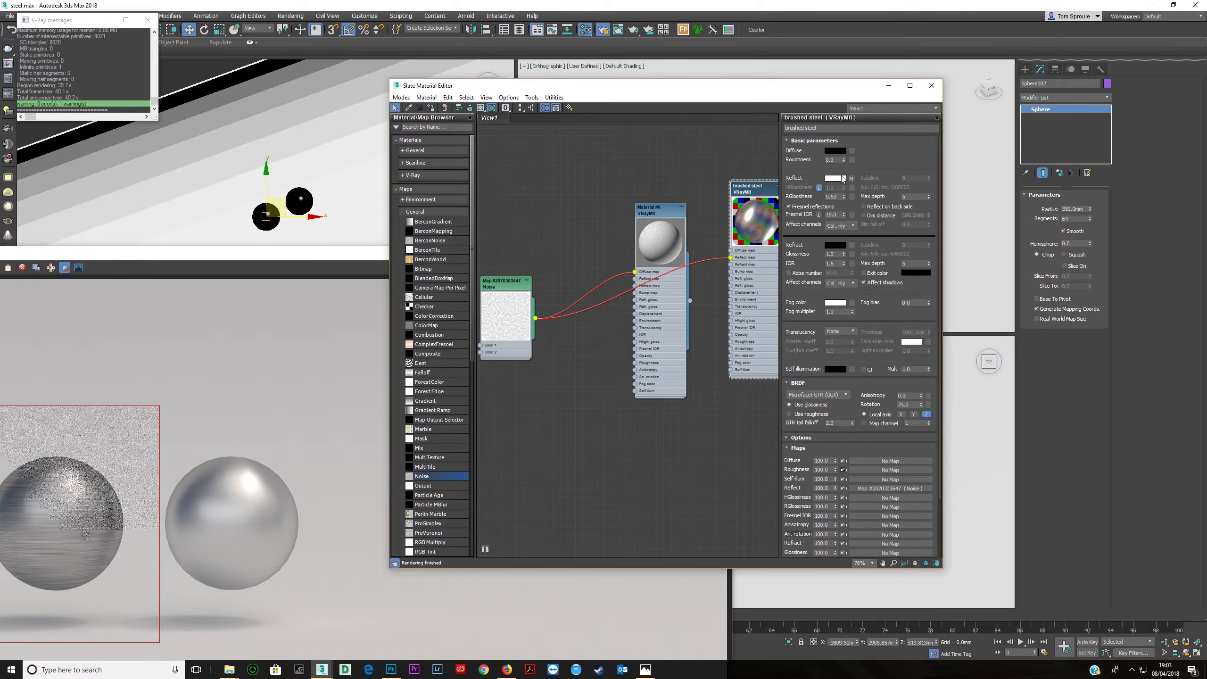
pyautogui.click(835, 179)
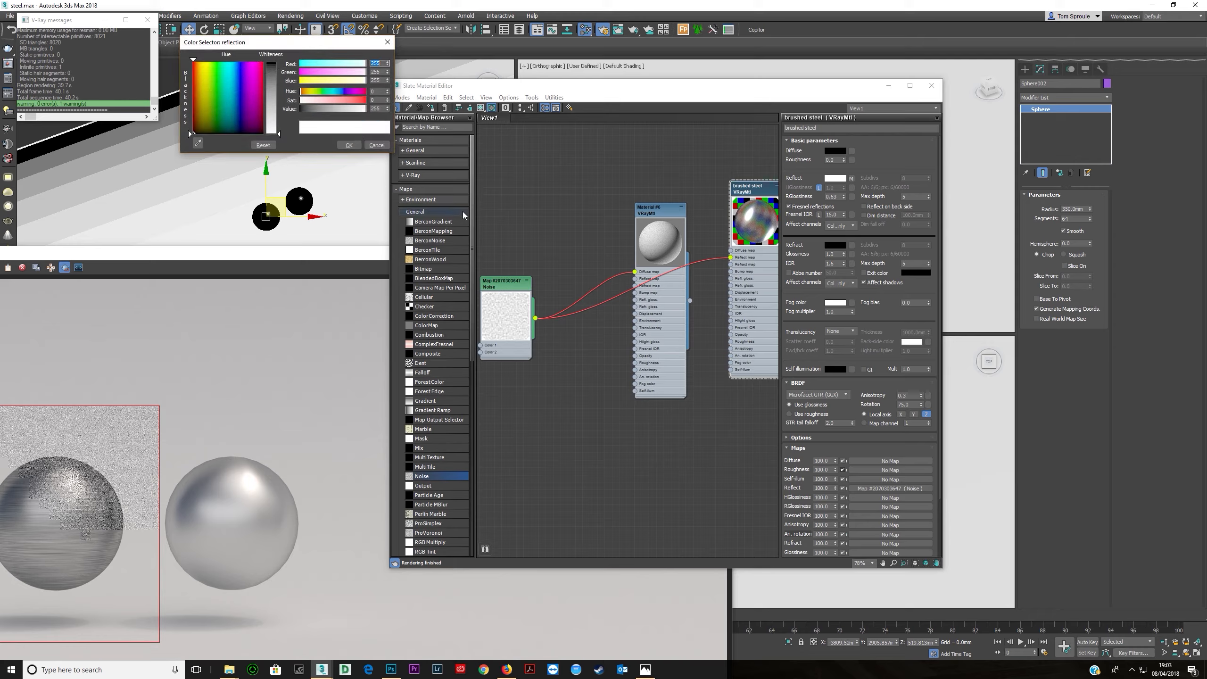
pyautogui.click(352, 148)
# - Set the Noise map's size to 0.5
pyautogui.moveTo(341, 255); pyautogui.dragTo(469, 163)
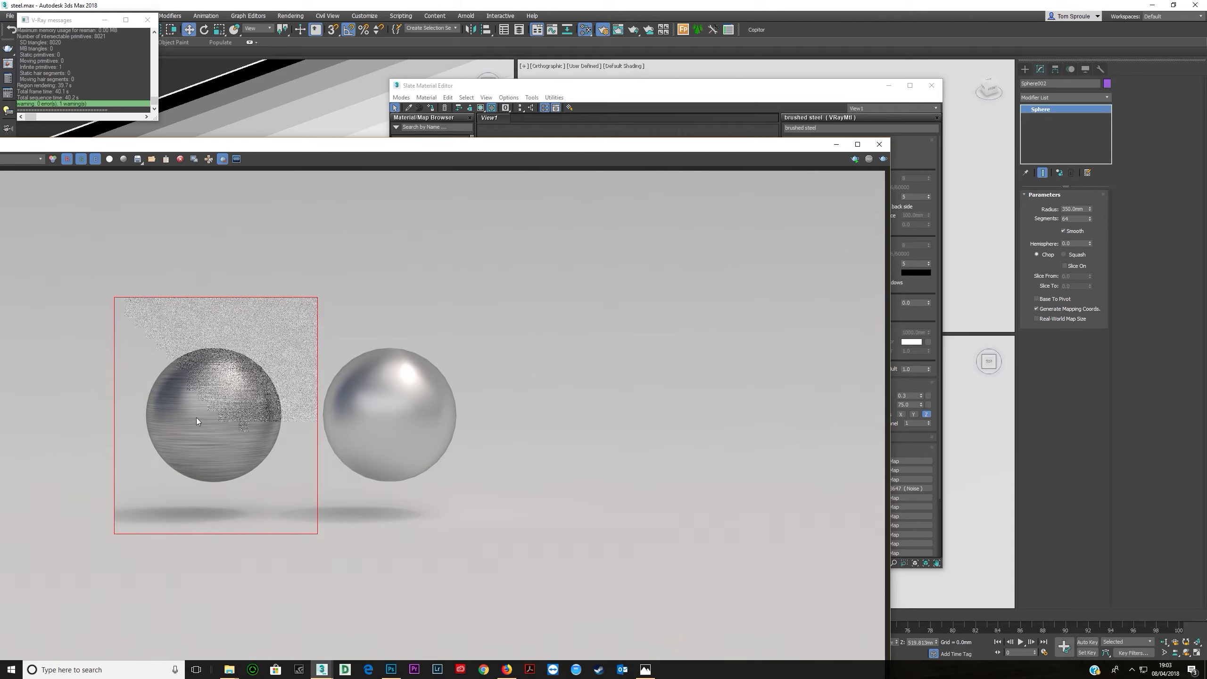
pyautogui.moveTo(468, 162); pyautogui.dragTo(359, 327)
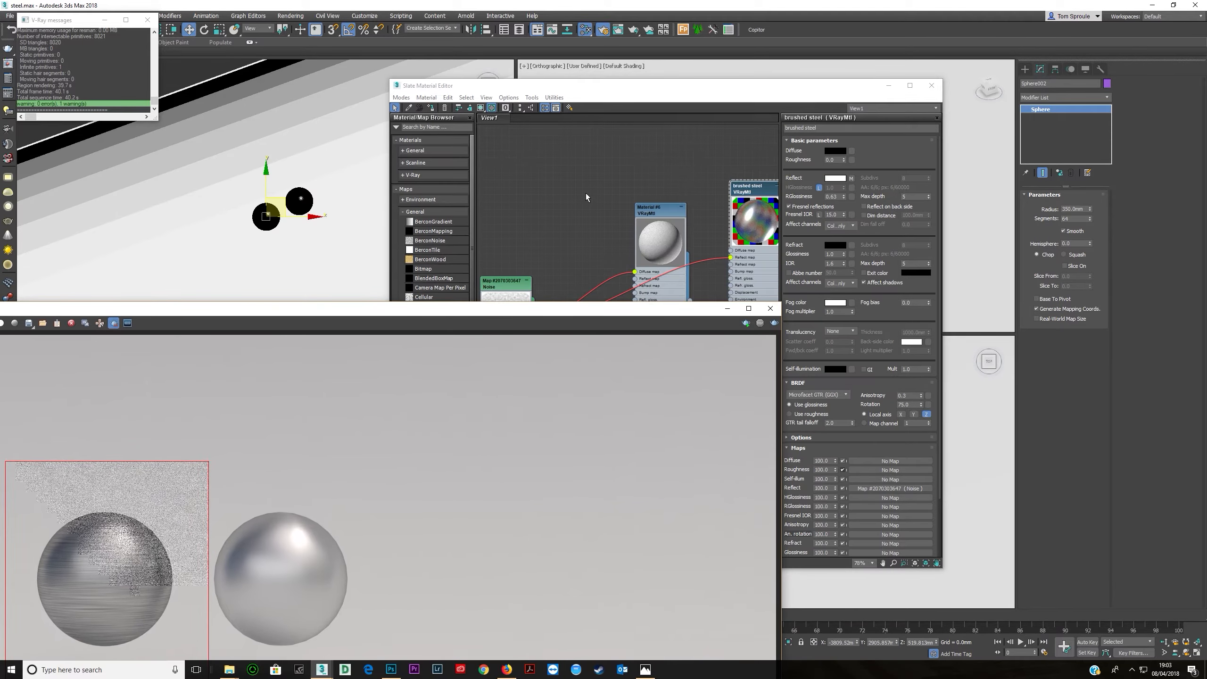
pyautogui.click(611, 101)
pyautogui.doubleClick(522, 353)
pyautogui.moveTo(811, 260); pyautogui.dragTo(791, 260)
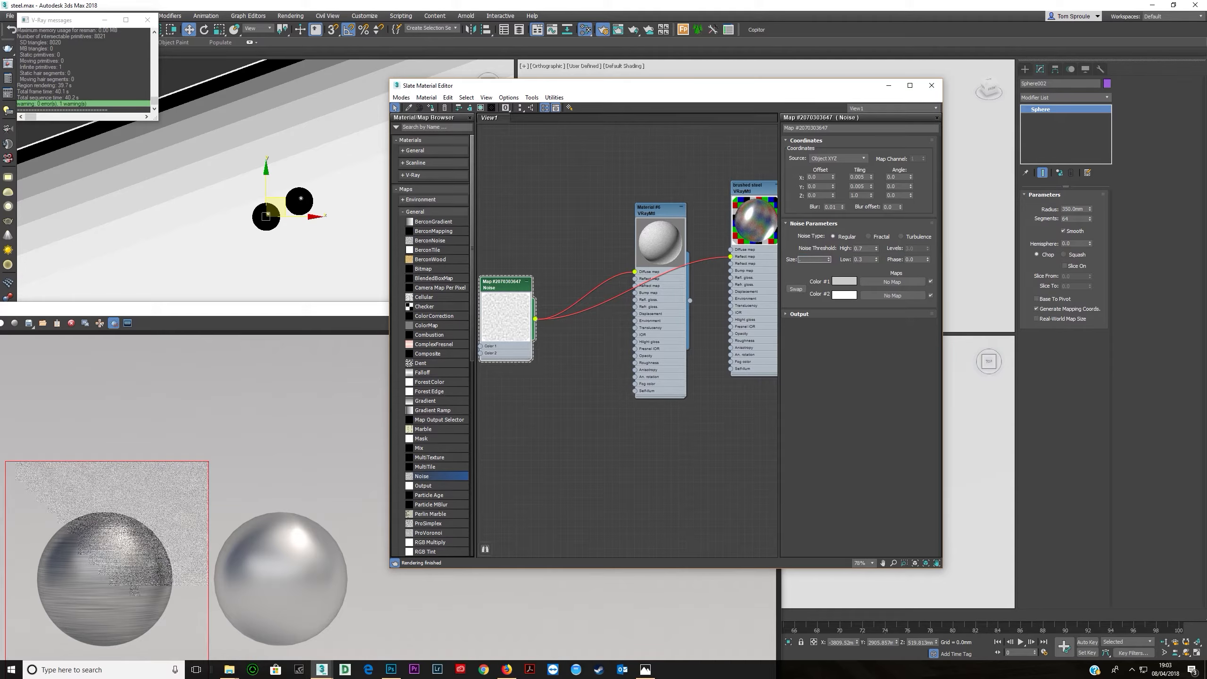
pyautogui.write('.5')
pyautogui.press('Return')
# - Render the sphere region again, then stop the render
pyautogui.moveTo(222, 308); pyautogui.dragTo(338, 166)
pyautogui.scroll(1, 617, 365)
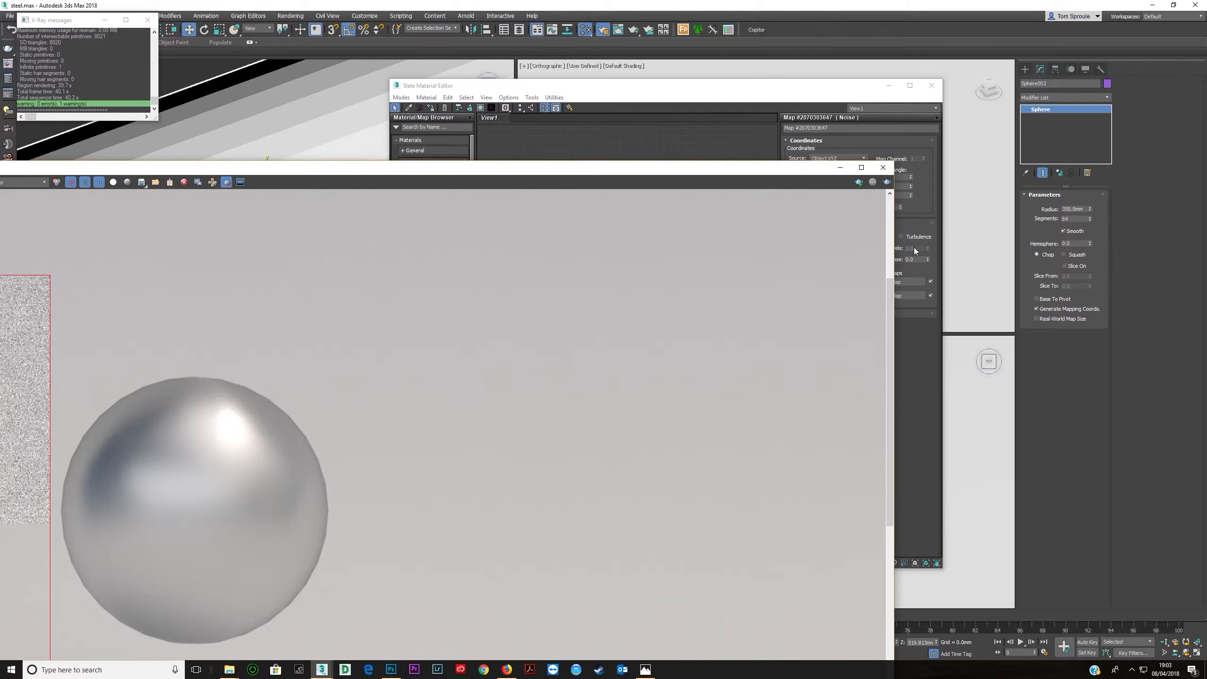
pyautogui.click(888, 184)
pyautogui.scroll(1, 373, 382)
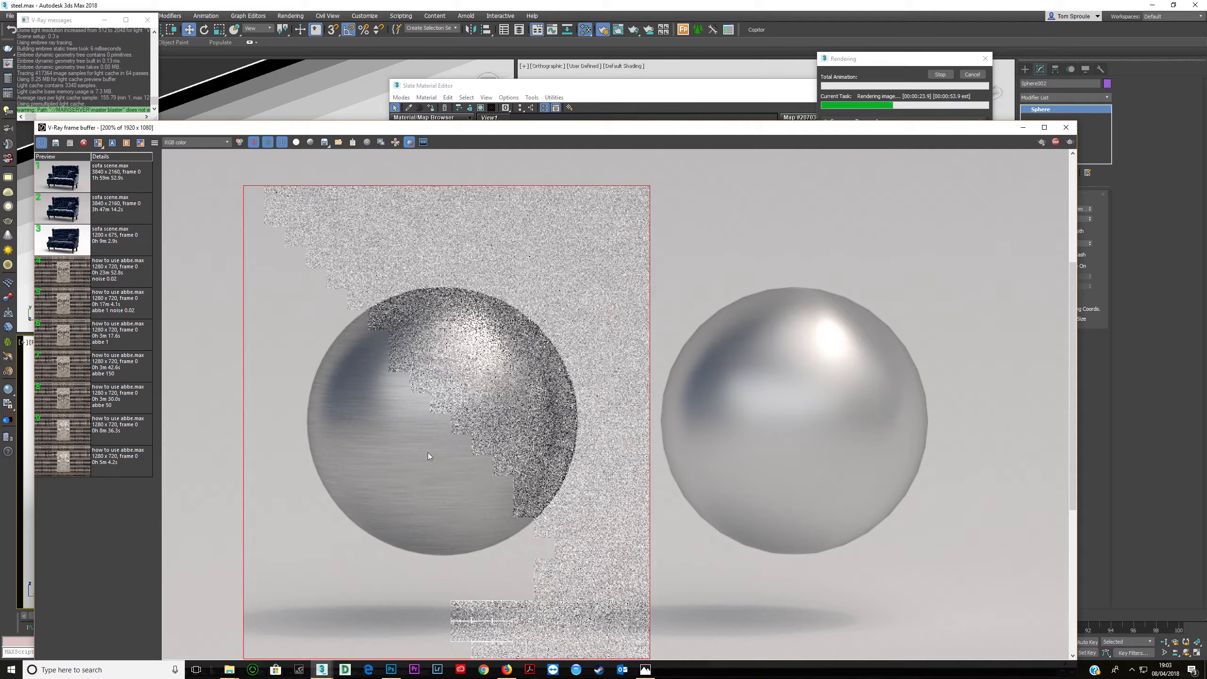
pyautogui.click(940, 74)
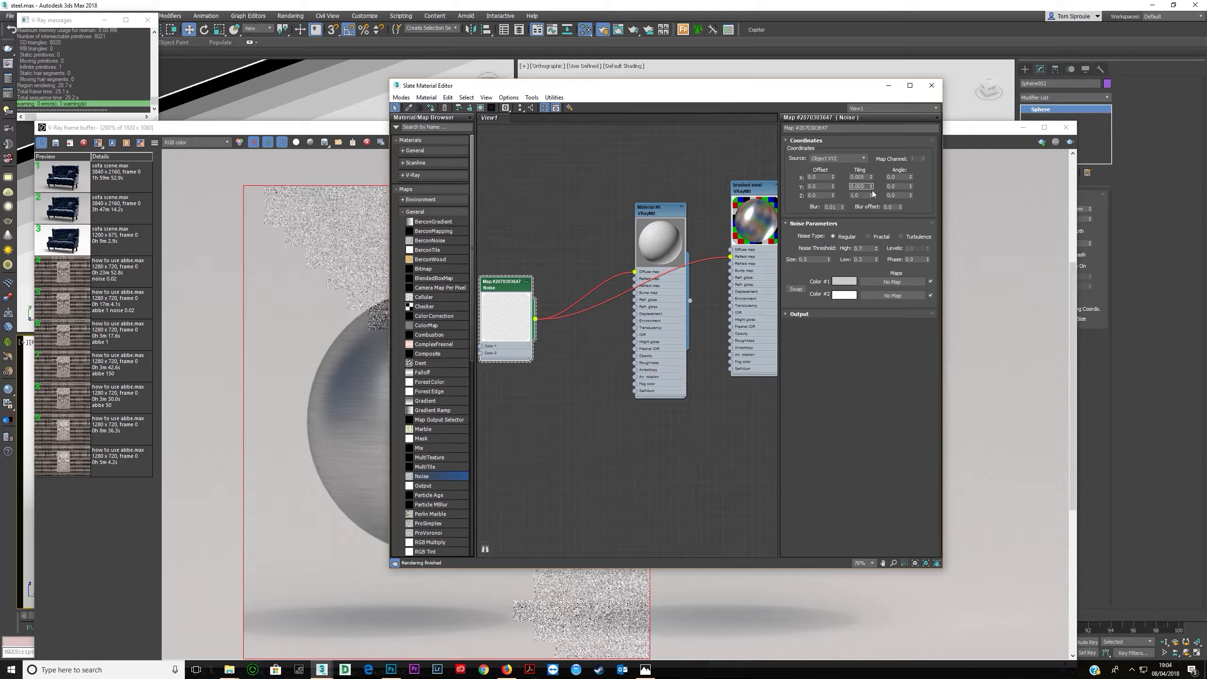
# - Set a Noise tiling value to 1, then render the sphere region again
pyautogui.write('1')
pyautogui.press('Tab')
pyautogui.hotkey('shift', 'Tab')
pyautogui.hotkey('shift', 'Tab')
pyautogui.click(360, 131)
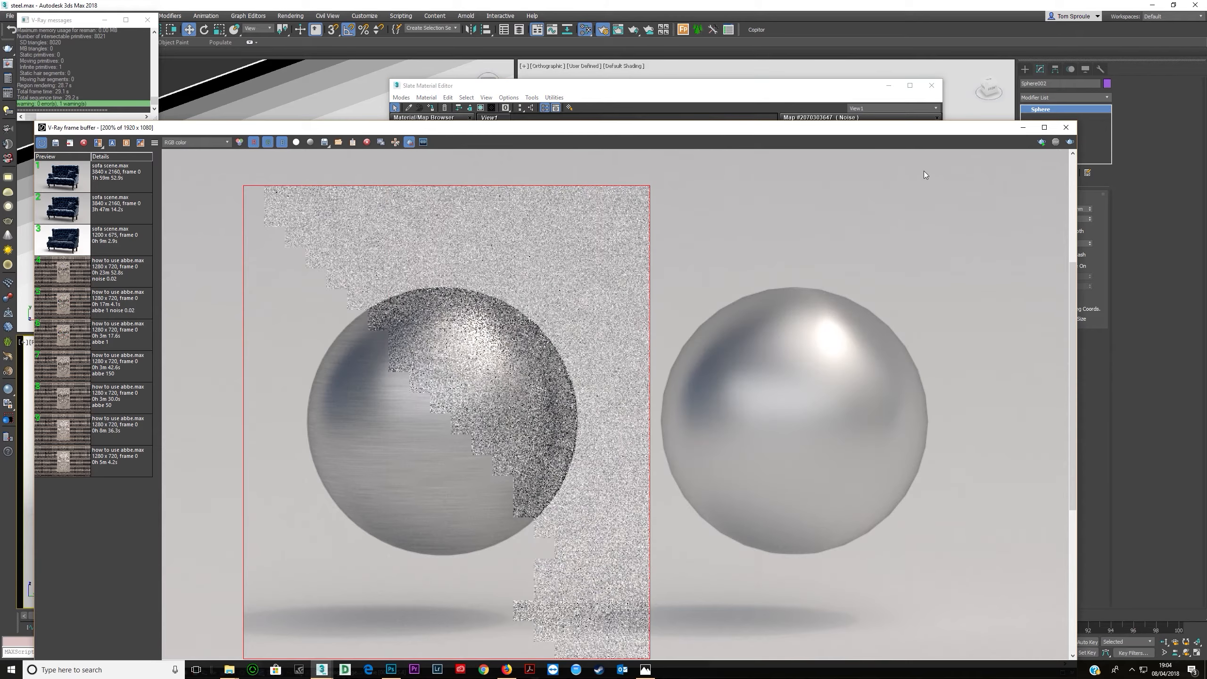
pyautogui.click(1069, 142)
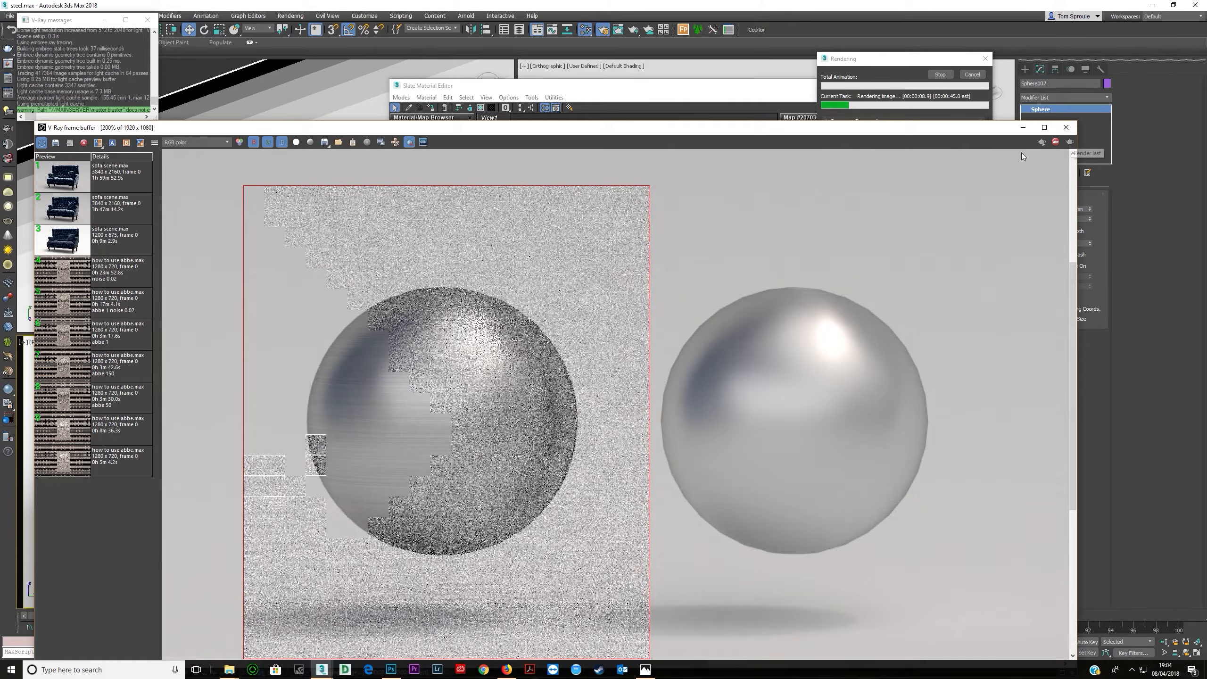
# - Set the Noise map's tiling value to 0.002 and render the sphere region again
pyautogui.click(768, 89)
pyautogui.doubleClick(860, 186)
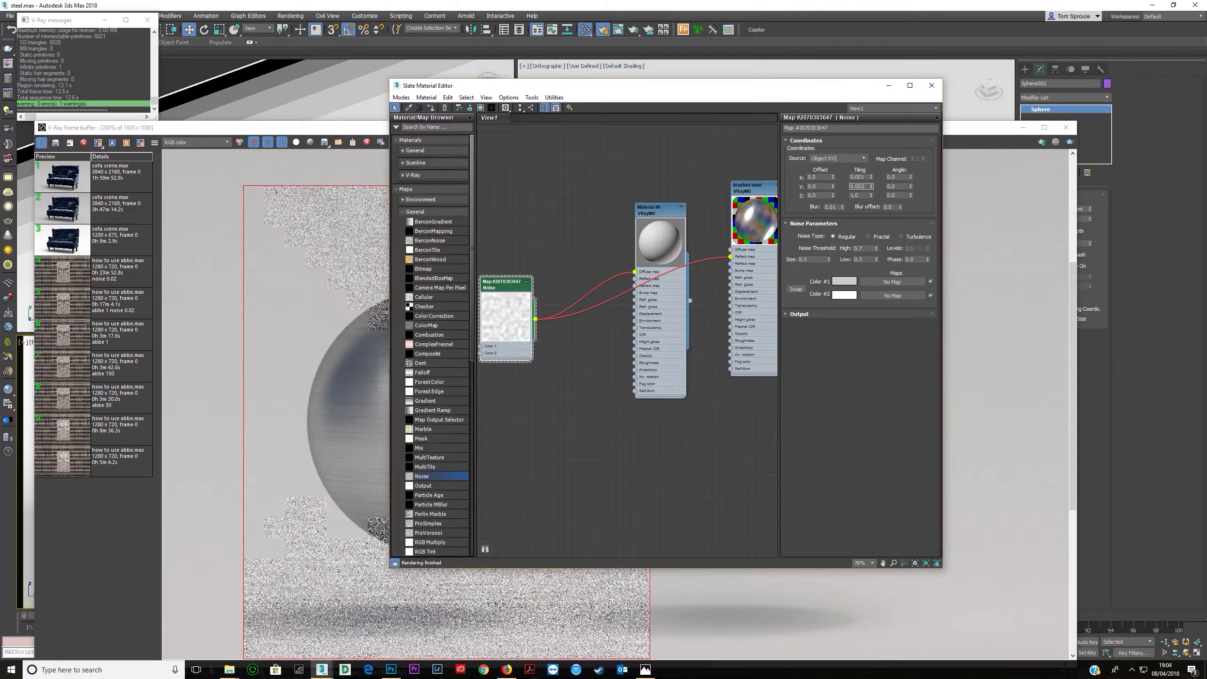
pyautogui.write('0.002')
pyautogui.press('Return')
pyautogui.click(964, 144)
pyautogui.hotkey('shift', 'q')
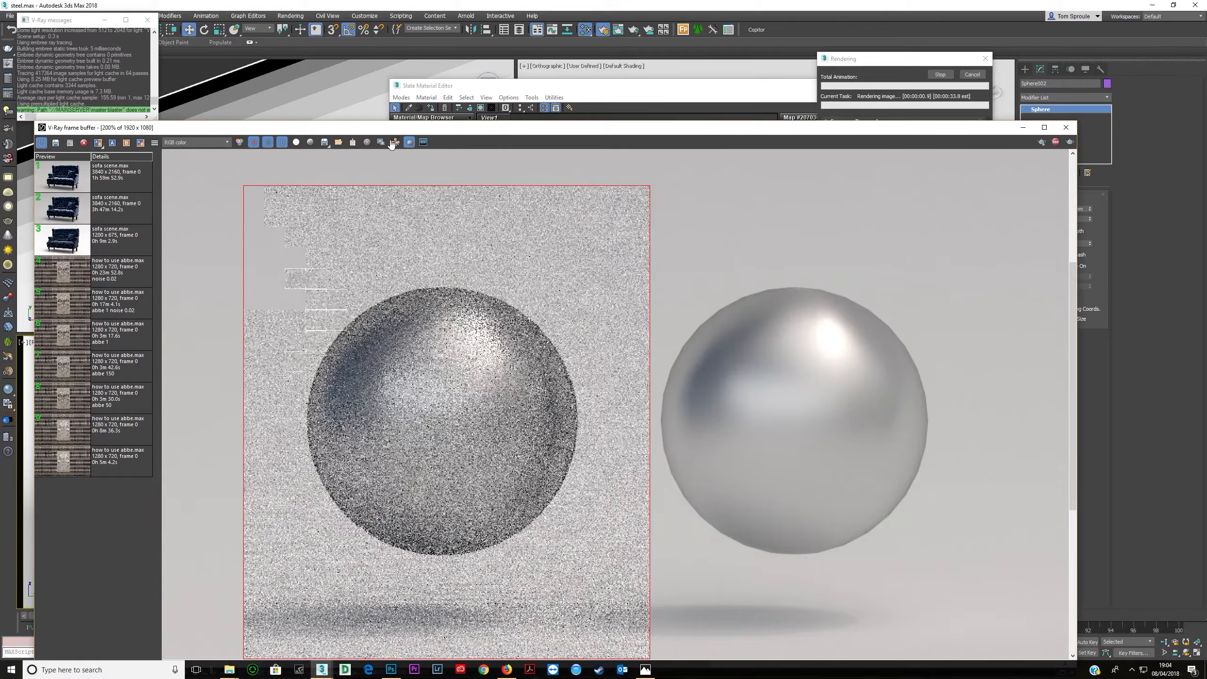
# - Compare the brushed steel sphere with the plain steel sphere in the frame buffer
pyautogui.scroll(-1, 409, 437)
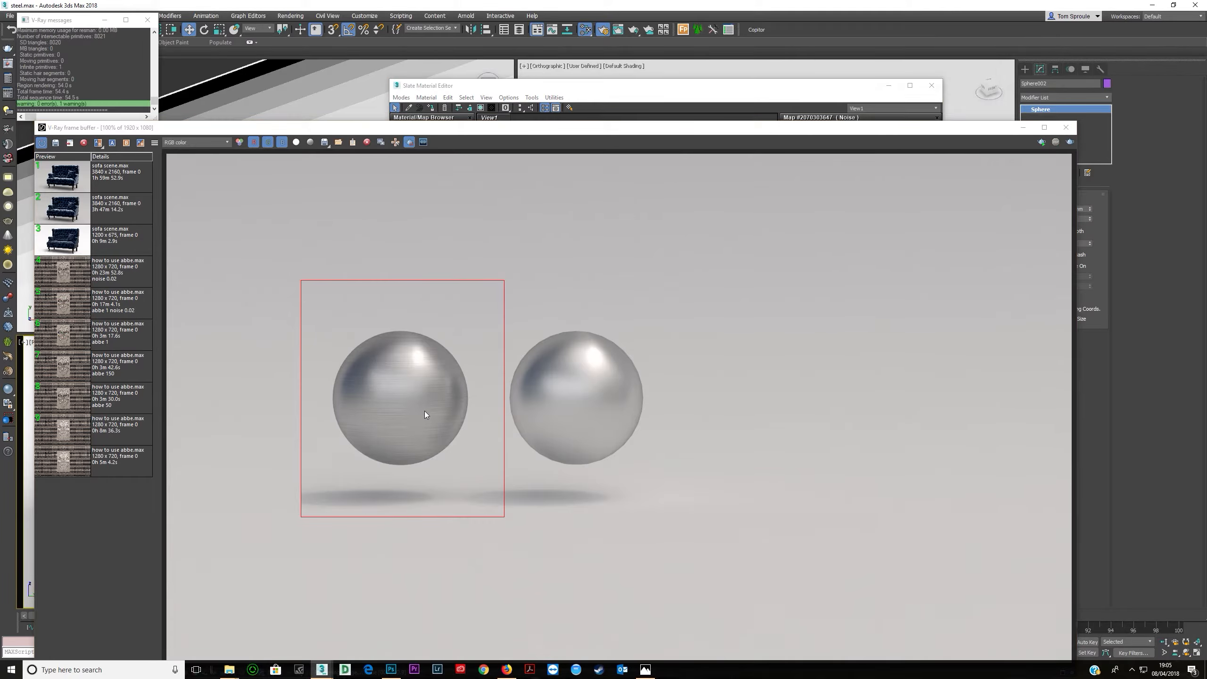
pyautogui.scroll(1, 424, 413)
pyautogui.scroll(-1, 375, 370)
pyautogui.scroll(-1, 381, 382)
pyautogui.scroll(1, 485, 388)
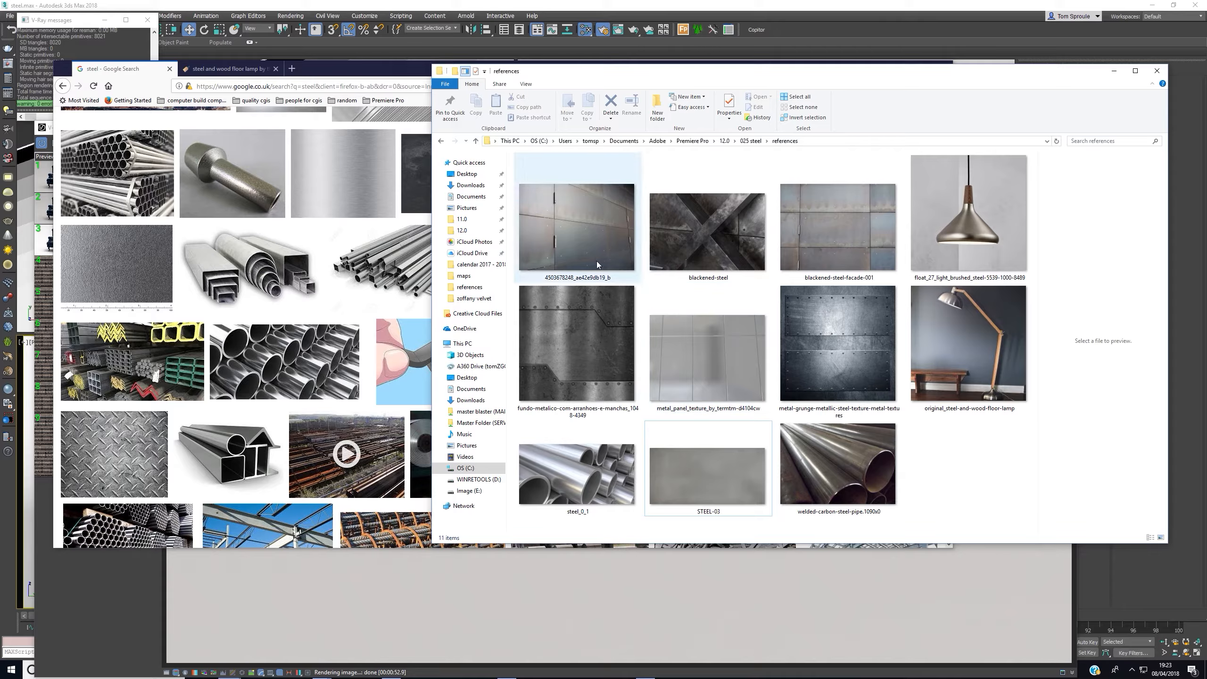
# - Review the steel reference photos in the references folder
pyautogui.click(579, 346)
pyautogui.click(825, 355)
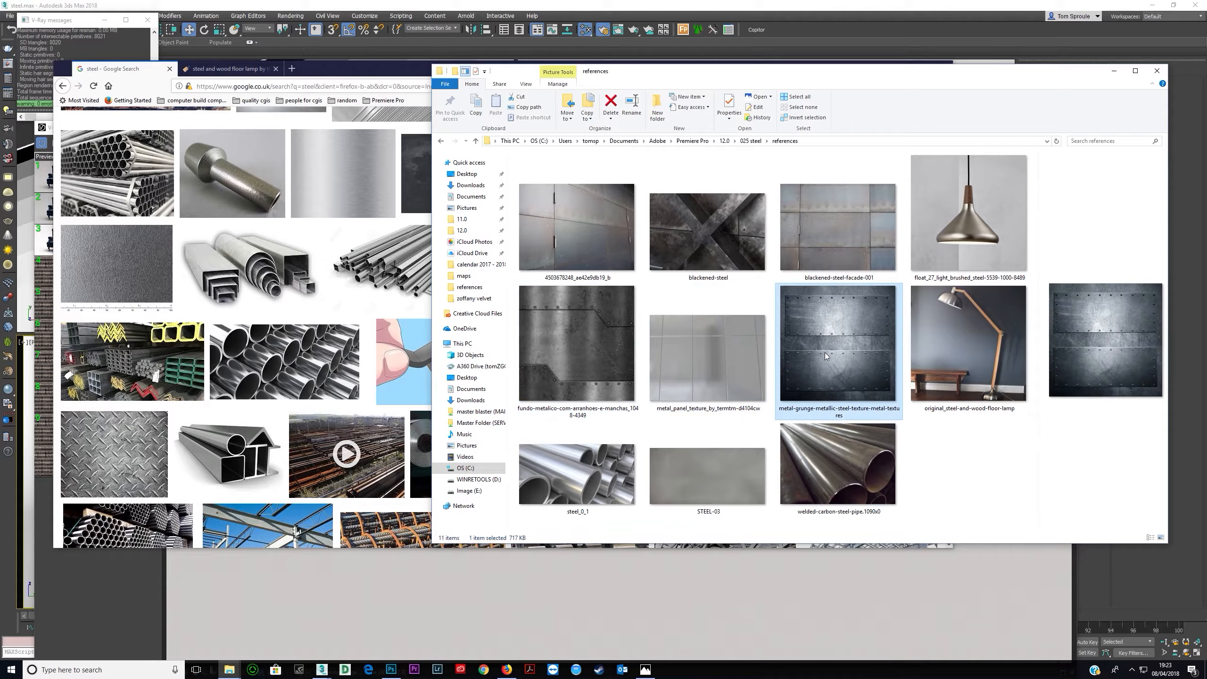
pyautogui.doubleClick(581, 246)
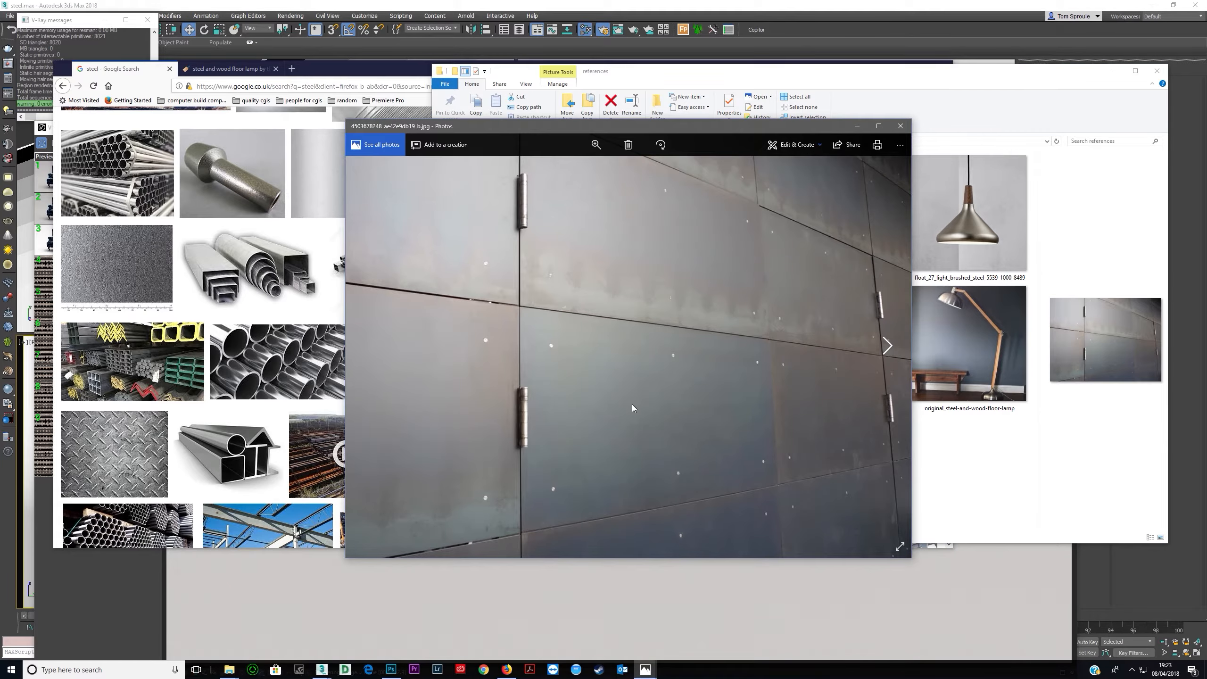
pyautogui.press('Right')
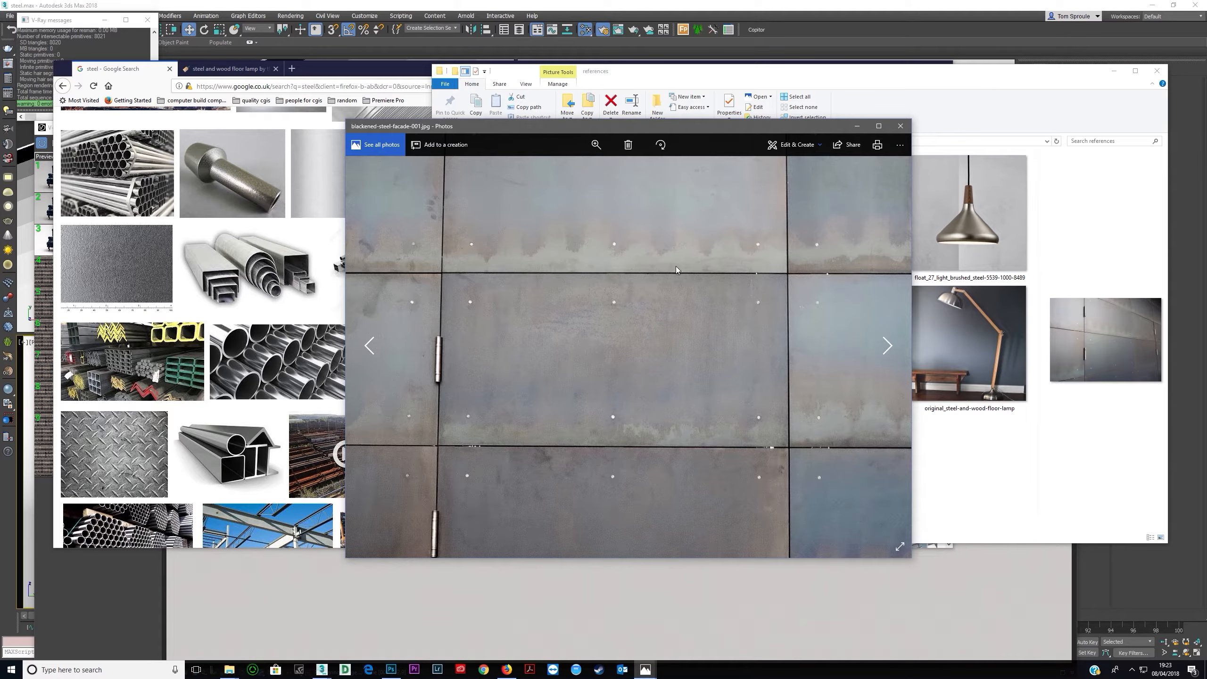
pyautogui.moveTo(709, 144); pyautogui.dragTo(484, 122)
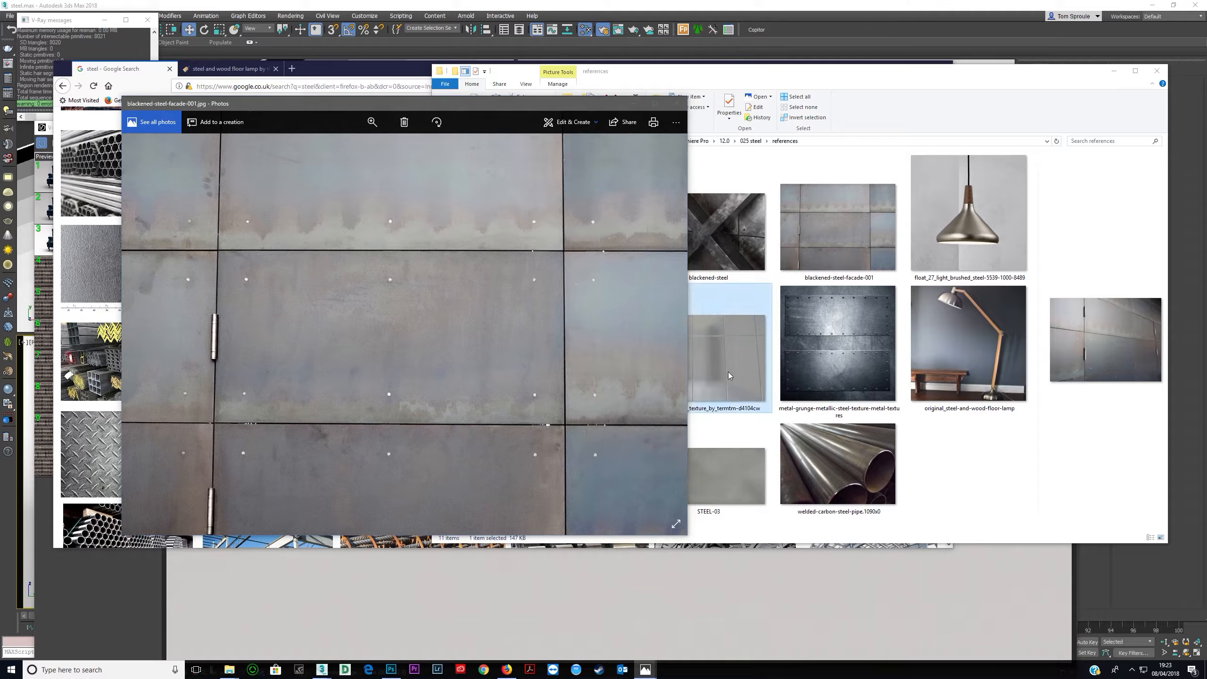
pyautogui.doubleClick(728, 372)
pyautogui.moveTo(556, 123); pyautogui.dragTo(764, 113)
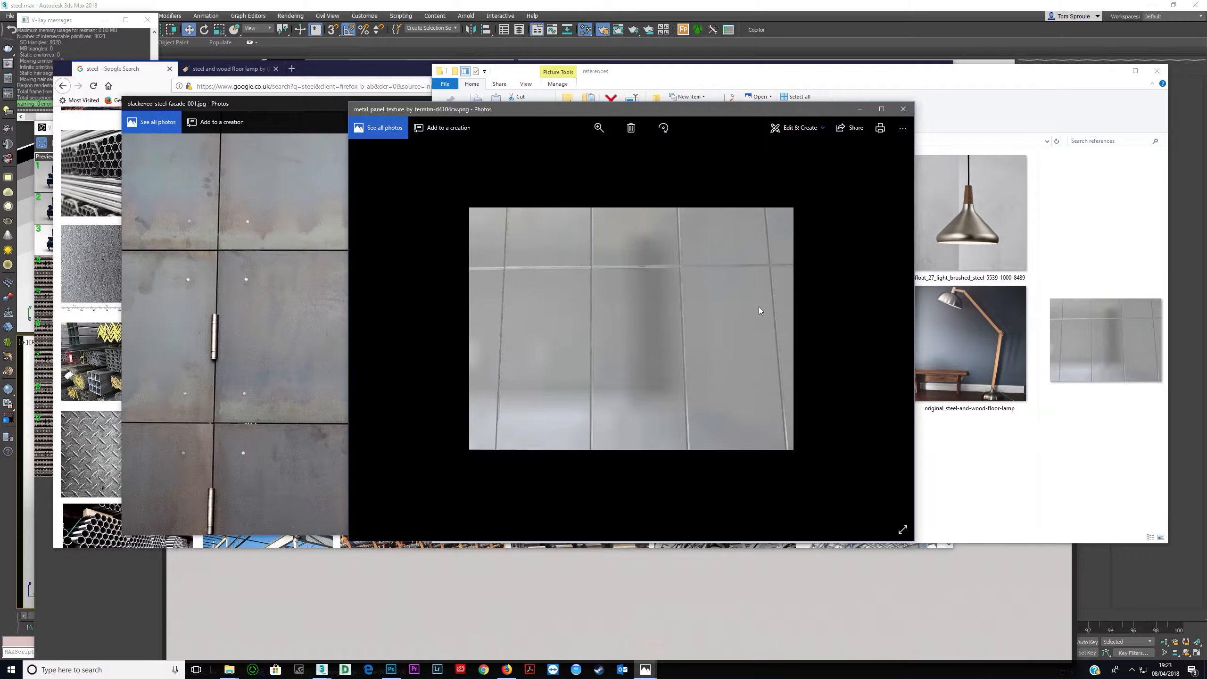
pyautogui.moveTo(760, 110); pyautogui.dragTo(890, 124)
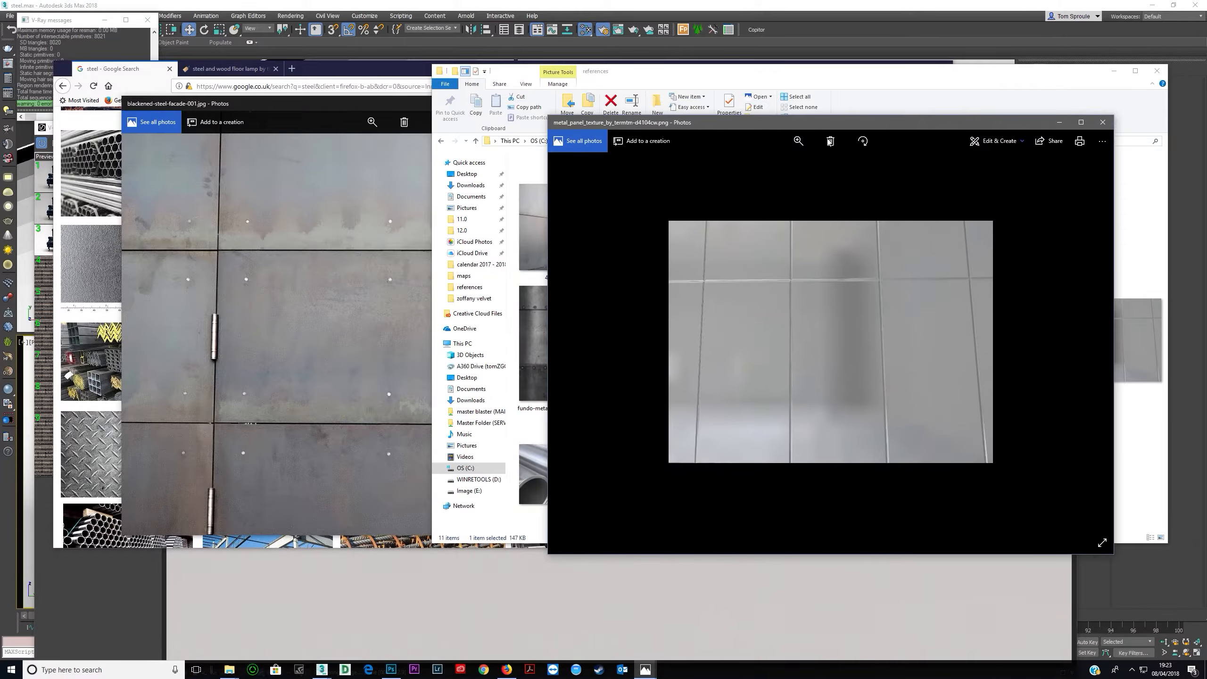
pyautogui.moveTo(338, 101); pyautogui.dragTo(554, 92)
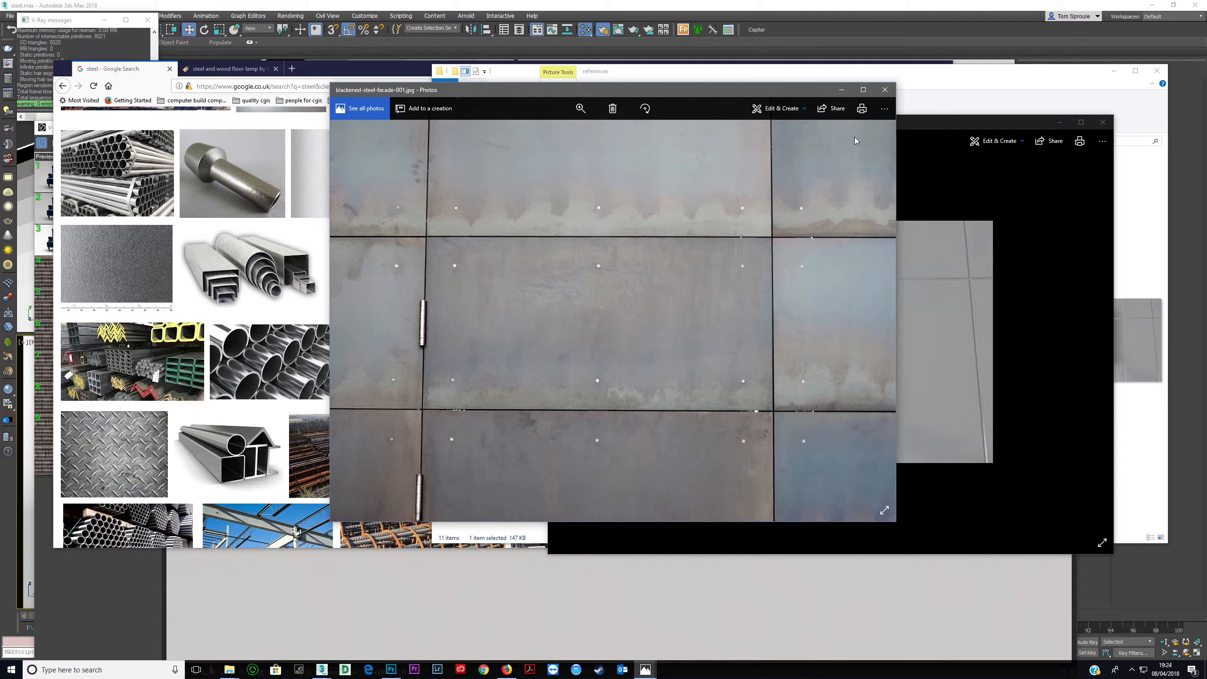
pyautogui.click(884, 89)
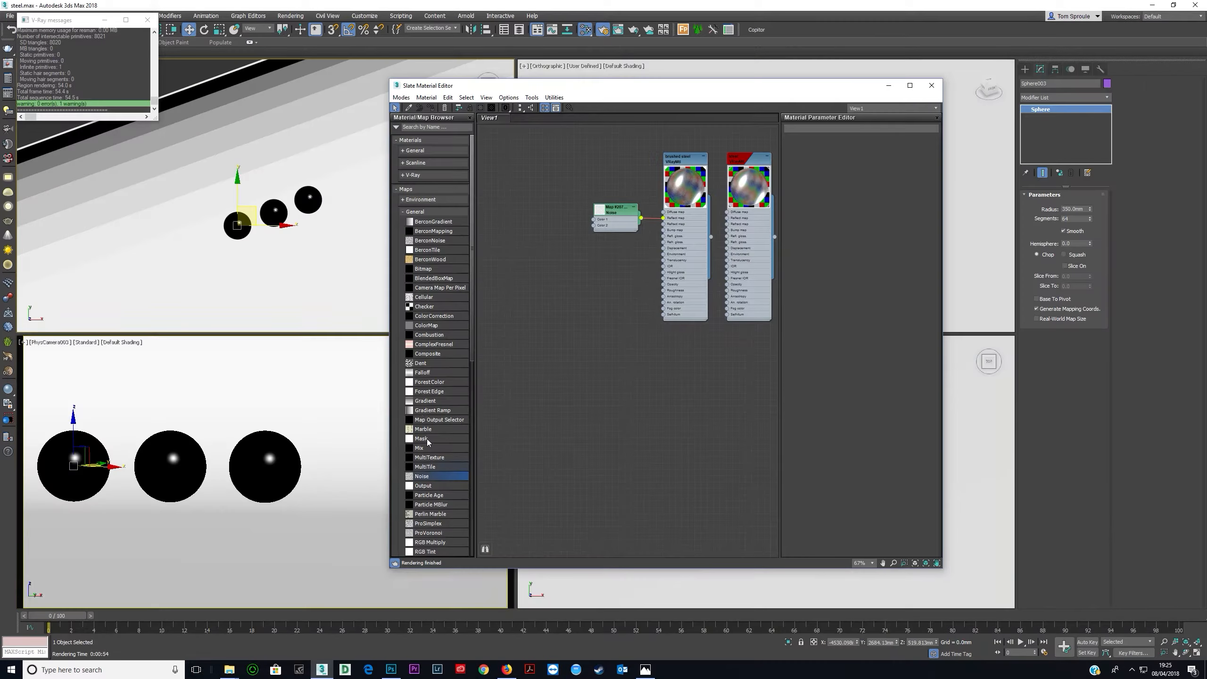
# - Create a new VRayMtl material node and set its diffuse colour to black
pyautogui.click(415, 212)
pyautogui.click(412, 175)
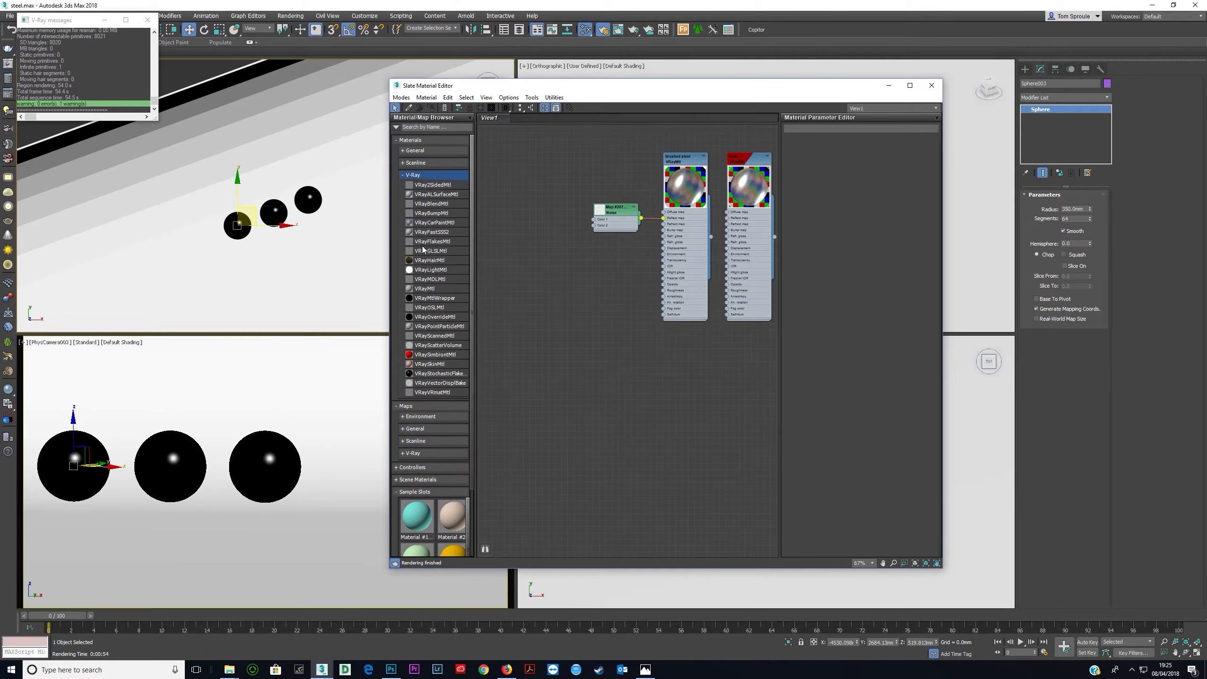
pyautogui.doubleClick(428, 288)
pyautogui.moveTo(630, 331); pyautogui.dragTo(563, 224)
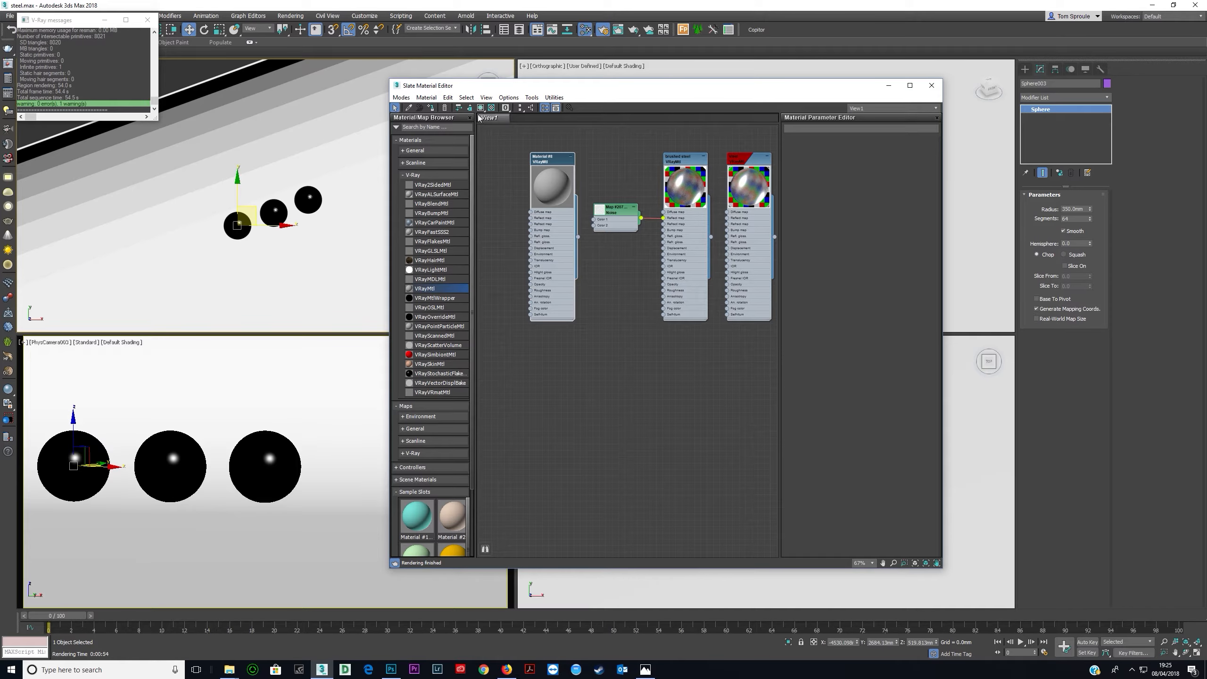
pyautogui.click(431, 108)
pyautogui.doubleClick(562, 245)
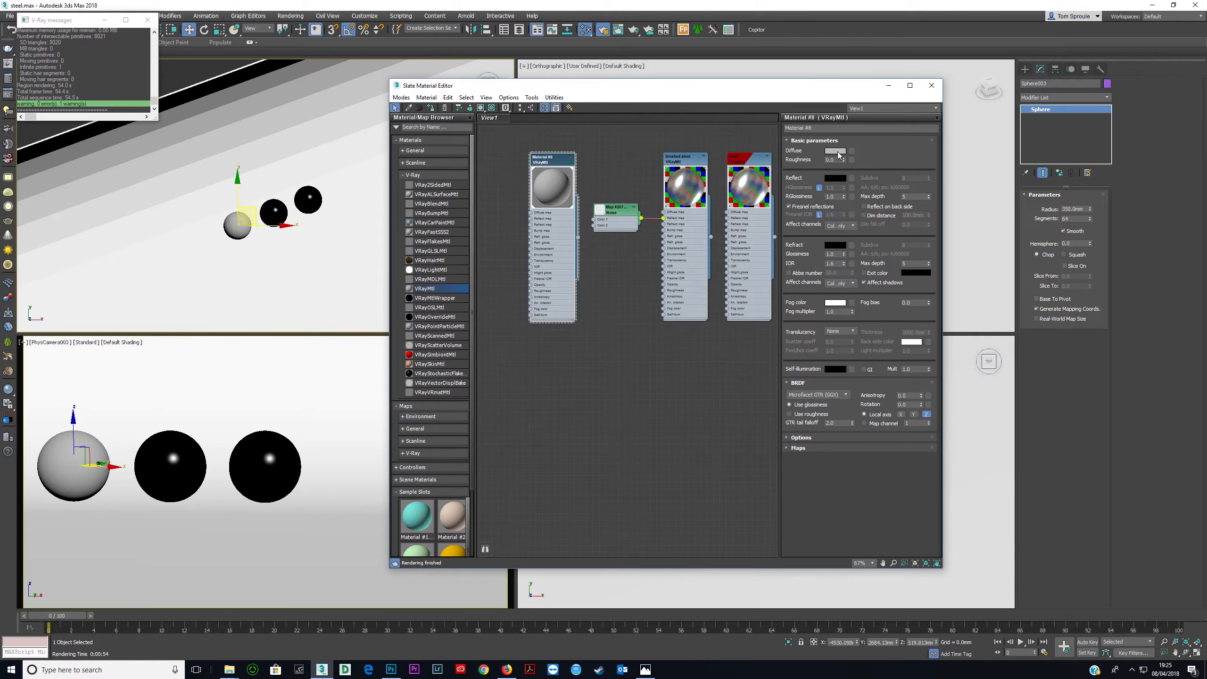
pyautogui.click(837, 151)
pyautogui.moveTo(325, 110); pyautogui.dragTo(297, 111)
pyautogui.click(349, 145)
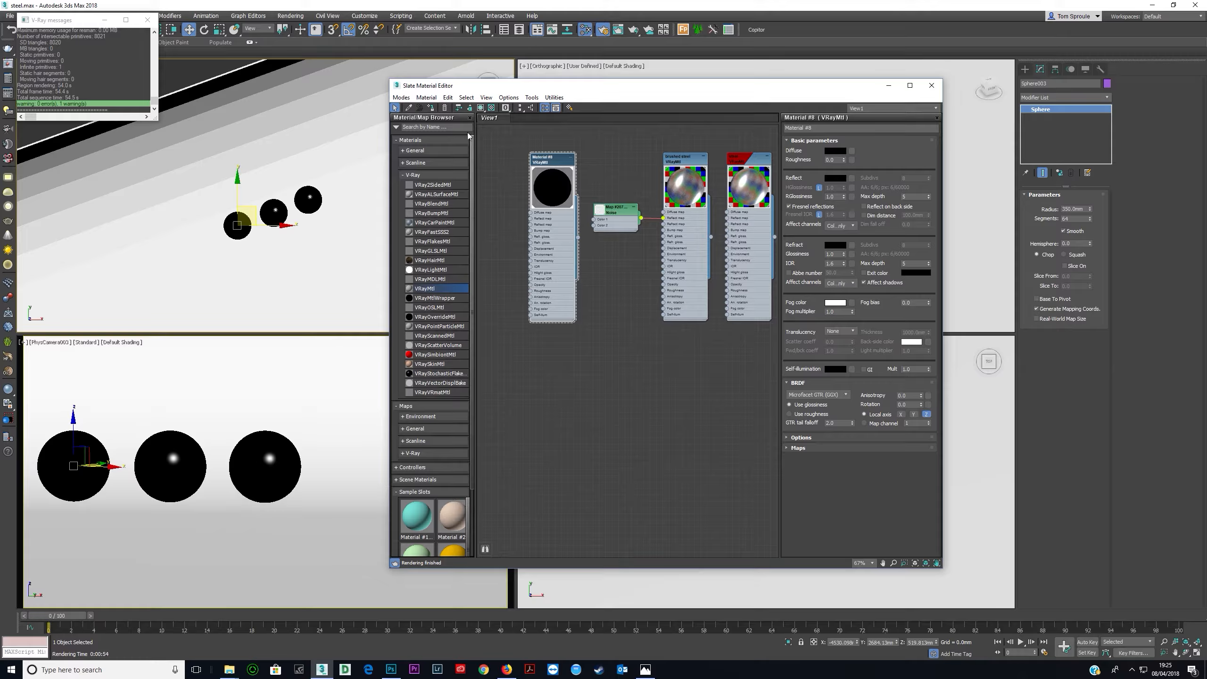
# - Assign the new material to the selected sphere and set its Fresnel IOR to 10
pyautogui.click(480, 107)
pyautogui.click(491, 107)
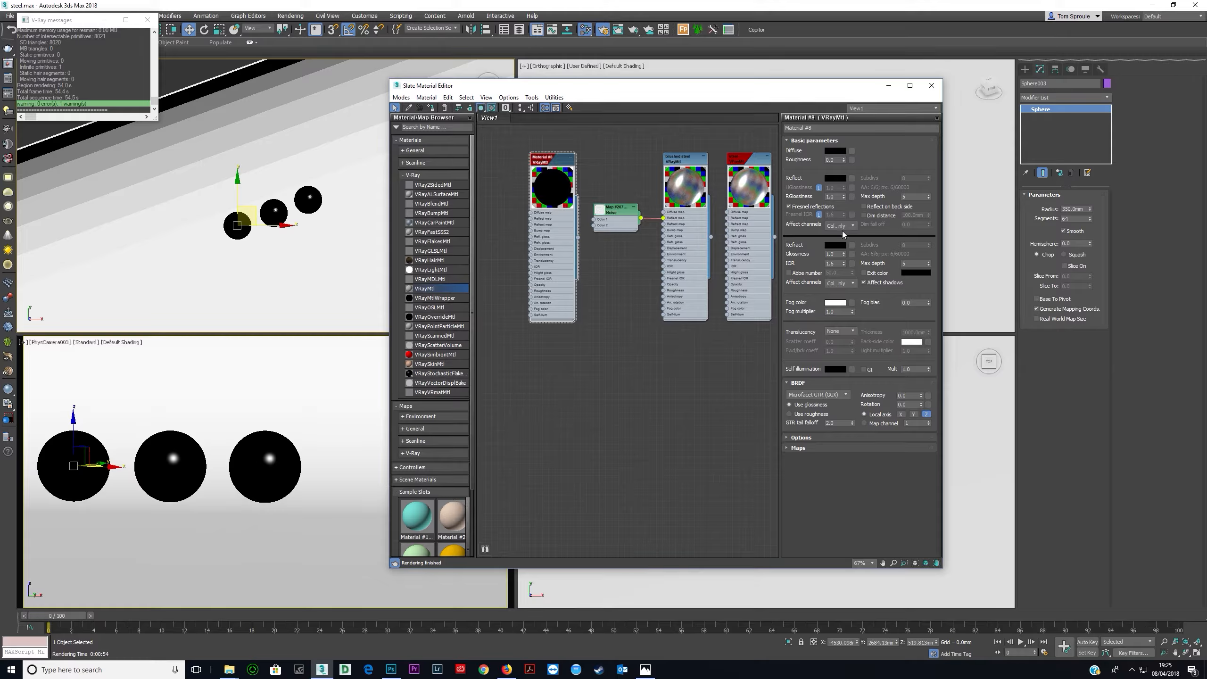
pyautogui.click(819, 214)
pyautogui.write('10')
pyautogui.press('Return')
# - Set the new material's reflect colour to white and enter a value of 0.3
pyautogui.click(835, 178)
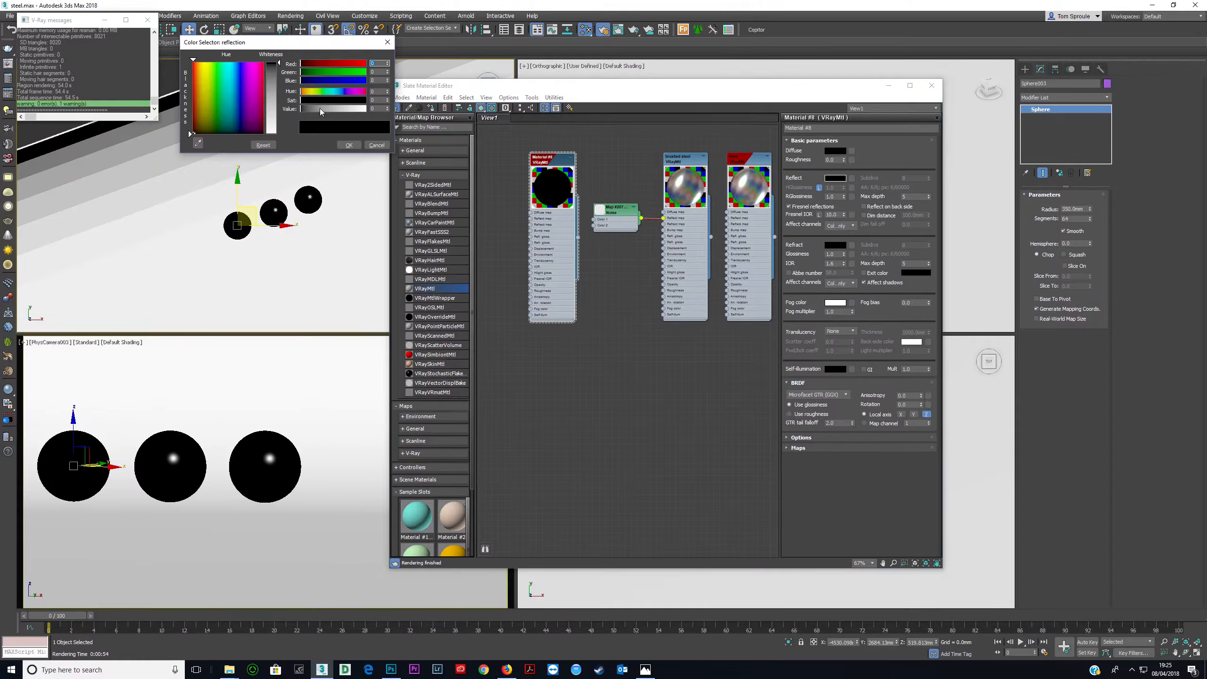
pyautogui.moveTo(319, 108); pyautogui.dragTo(366, 109)
pyautogui.click(349, 145)
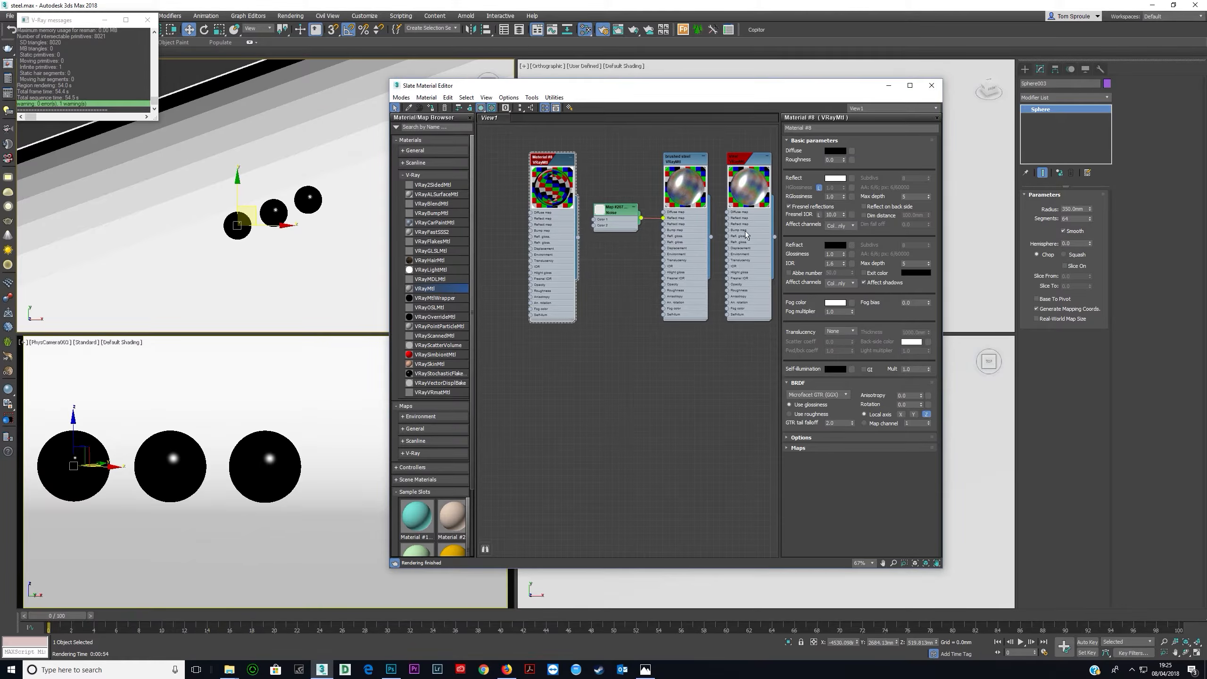
pyautogui.write('.3')
pyautogui.press('Return')
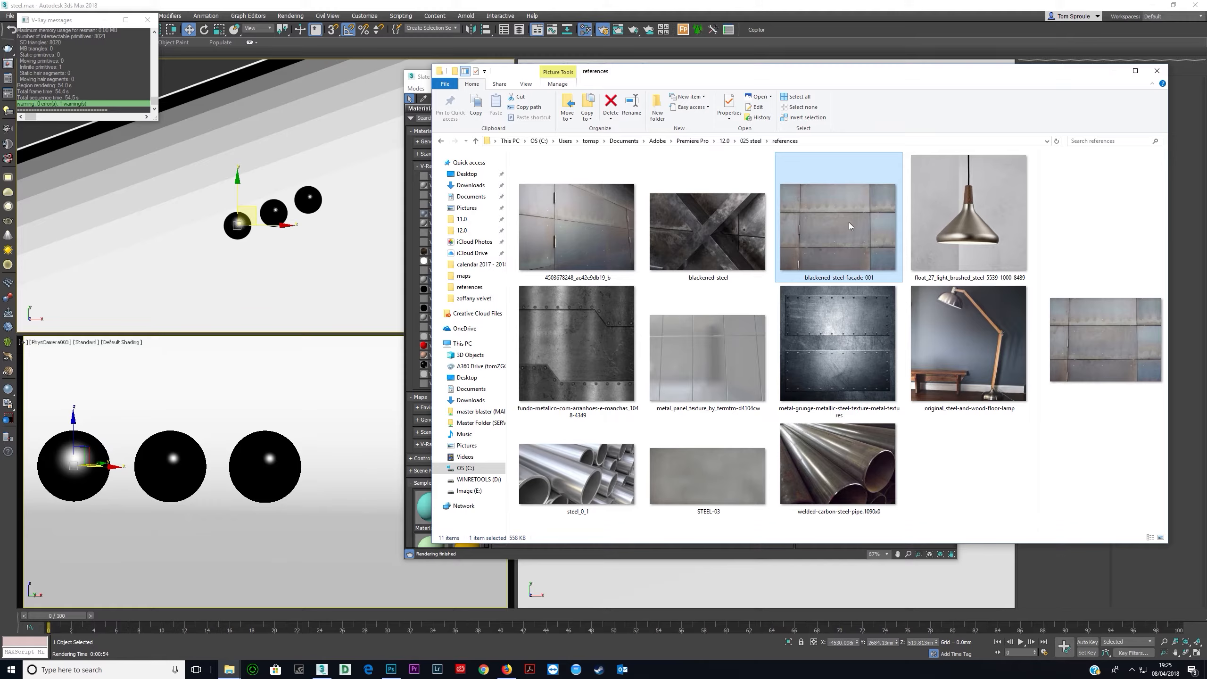
# - Review the blackened steel reference photos again
pyautogui.doubleClick(627, 245)
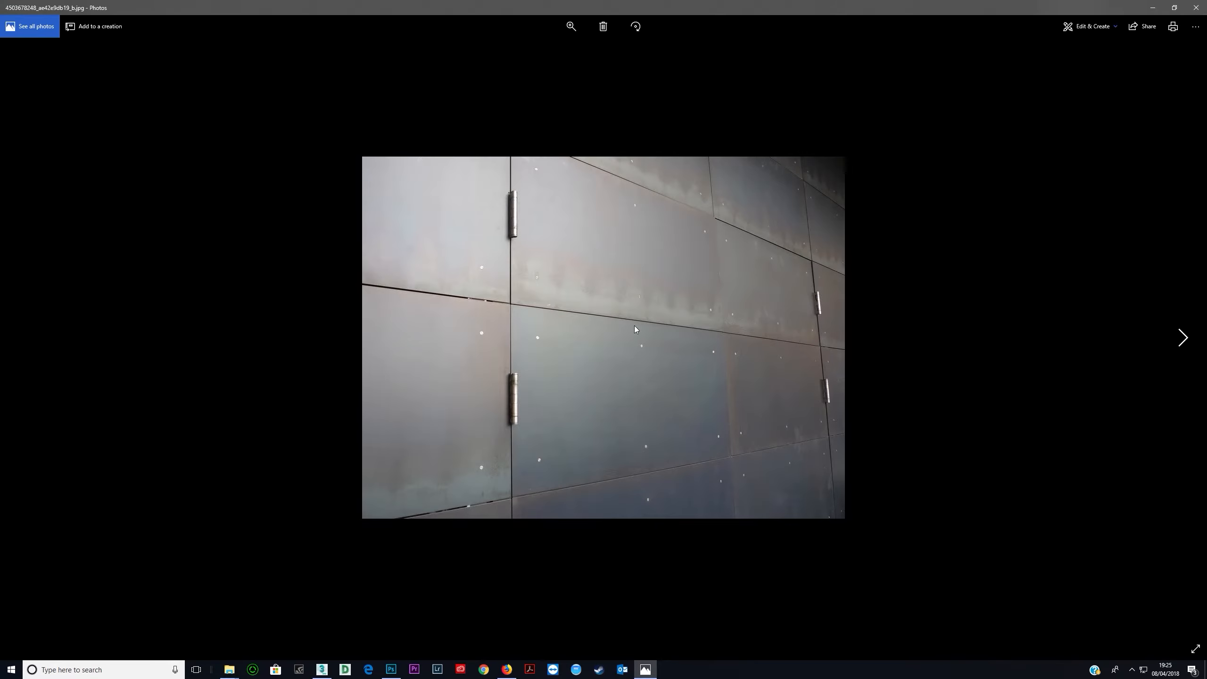
pyautogui.click(1153, 7)
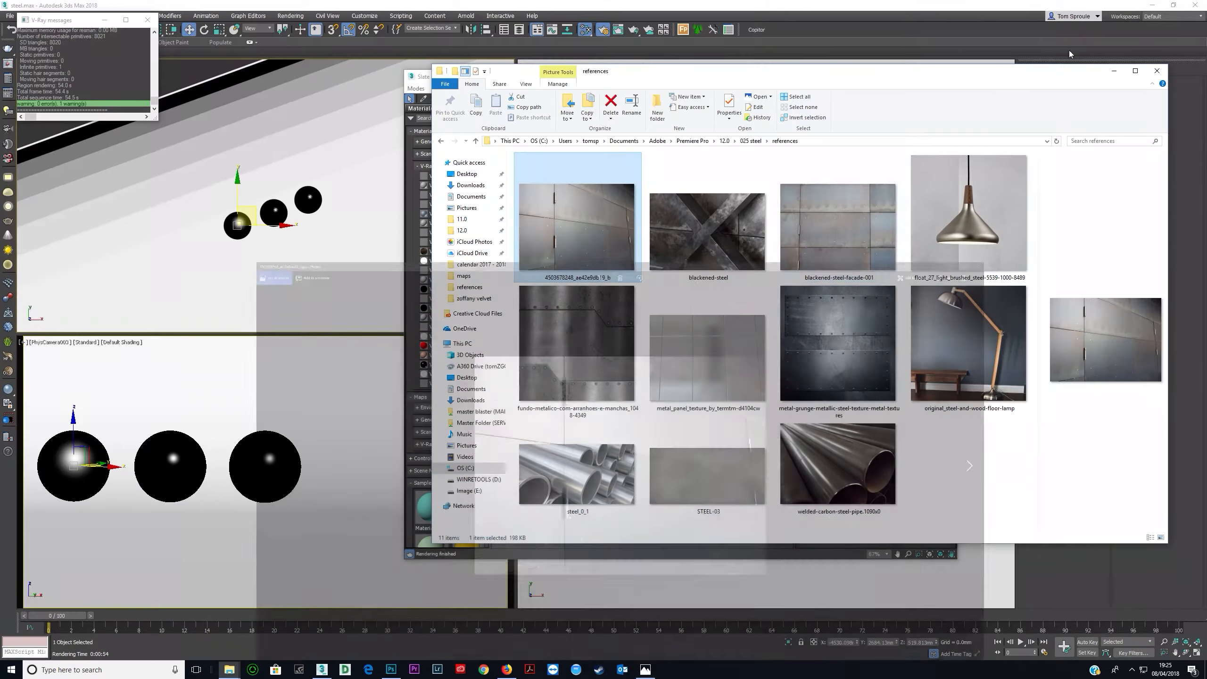
pyautogui.click(820, 238)
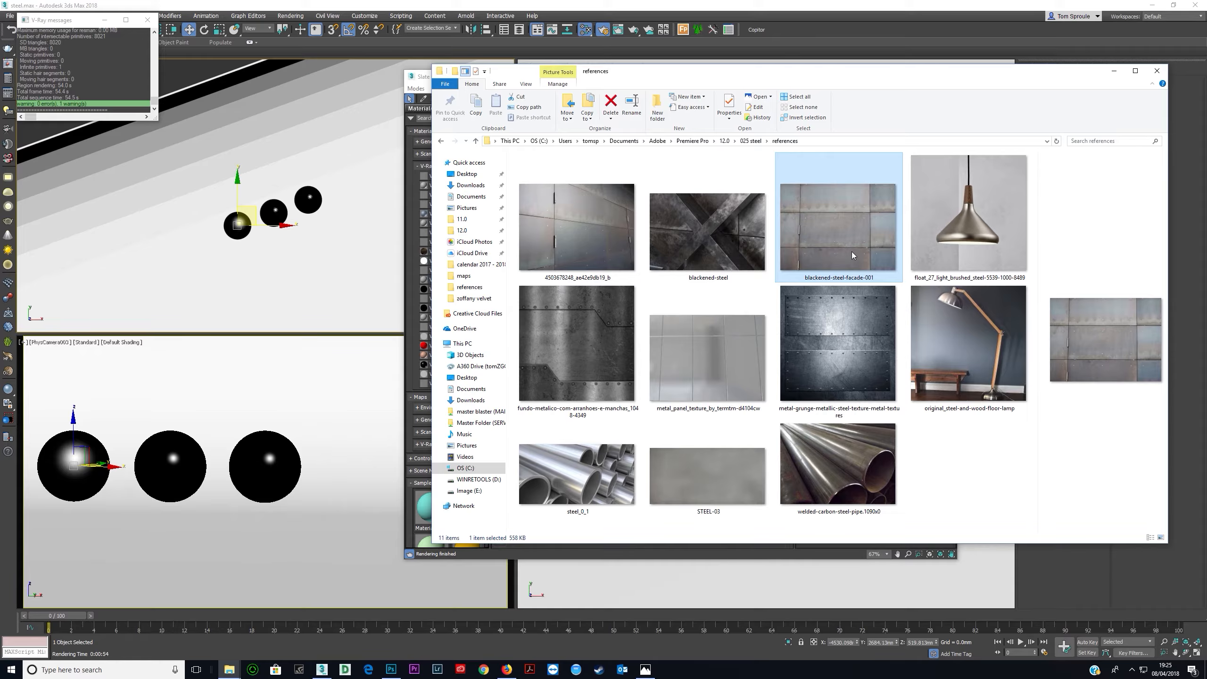
pyautogui.click(370, 7)
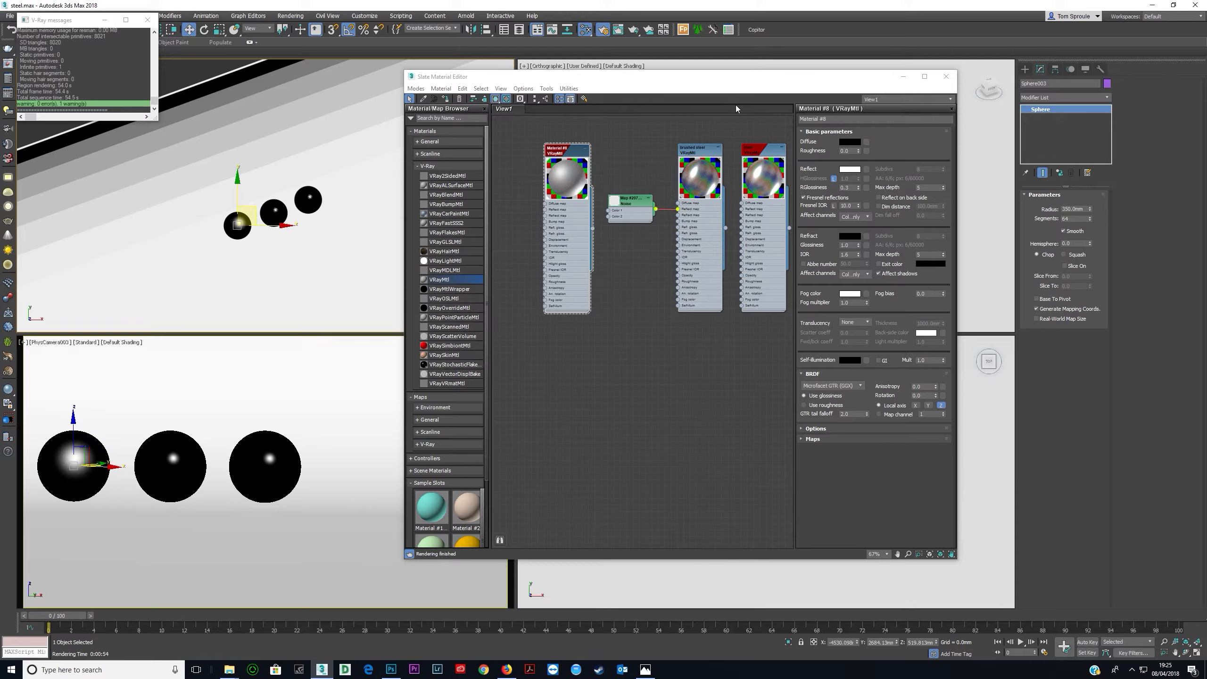
# - Add the blackened-steel-facade-001 image as a Bitmap and connect it to the new material's reflect map
pyautogui.moveTo(668, 83); pyautogui.dragTo(345, 92)
pyautogui.hotkey('alt', 'Tab')
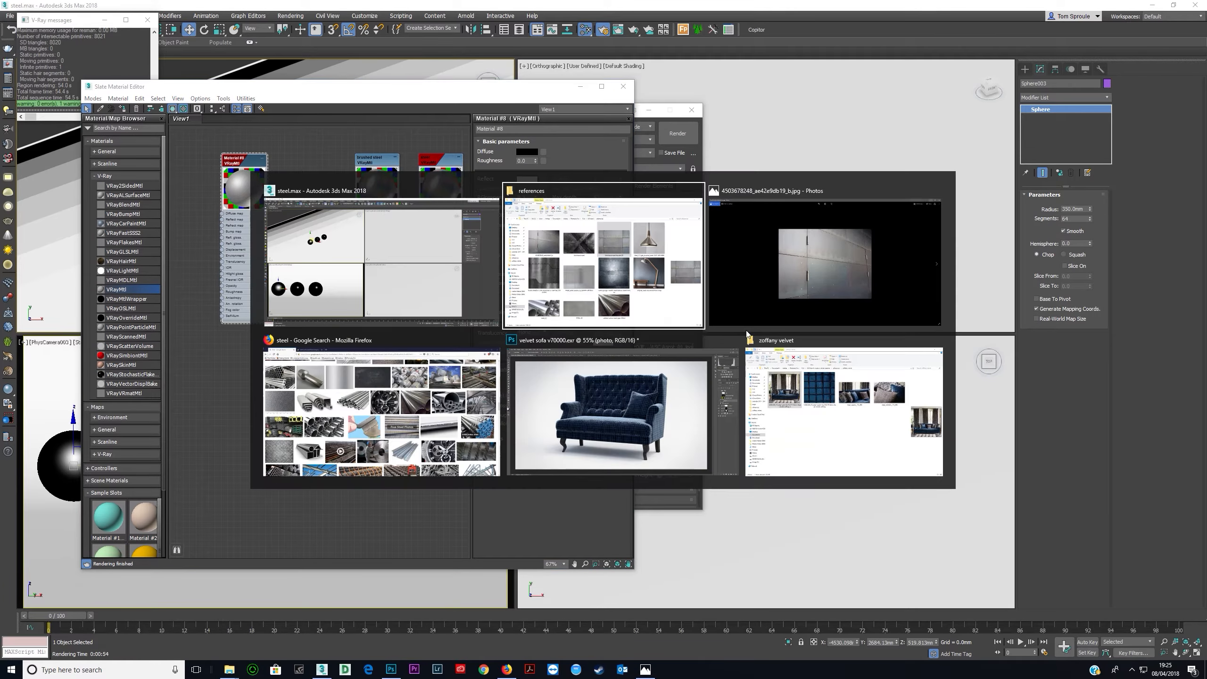
pyautogui.moveTo(789, 268); pyautogui.dragTo(173, 226)
pyautogui.doubleClick(240, 371)
pyautogui.scroll(4, 191, 226)
pyautogui.moveTo(191, 225); pyautogui.dragTo(320, 290, button='middle')
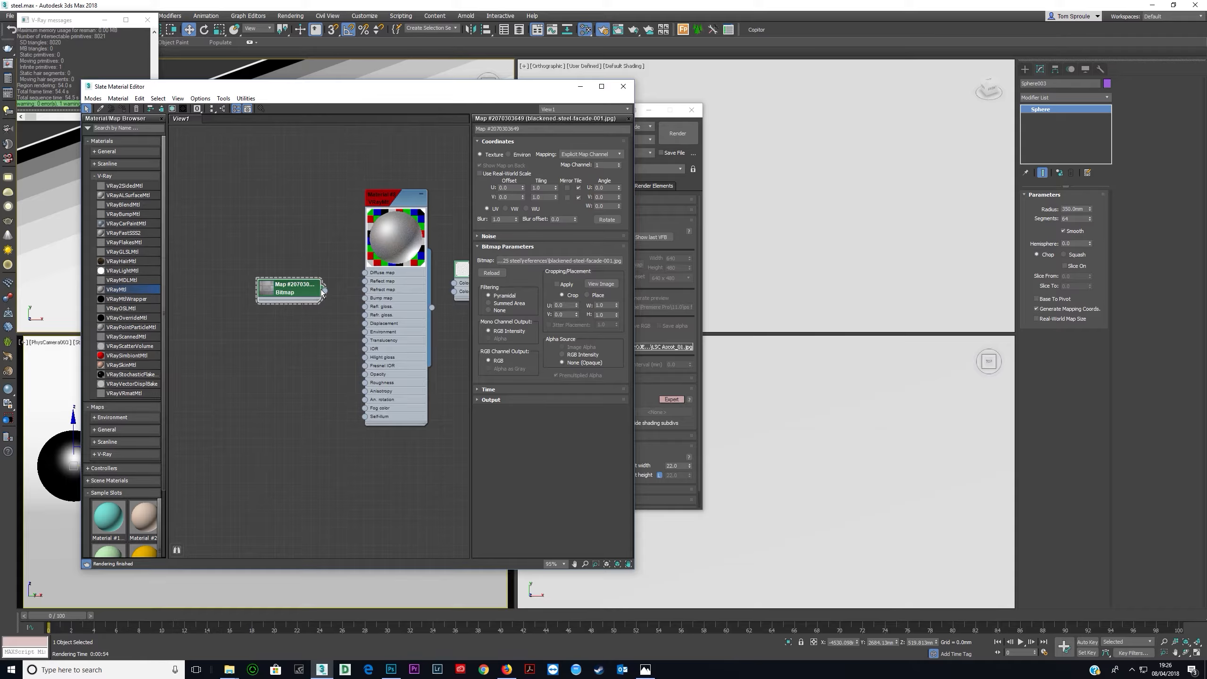
pyautogui.moveTo(357, 325); pyautogui.dragTo(364, 281)
pyautogui.moveTo(157, 86); pyautogui.dragTo(366, 92)
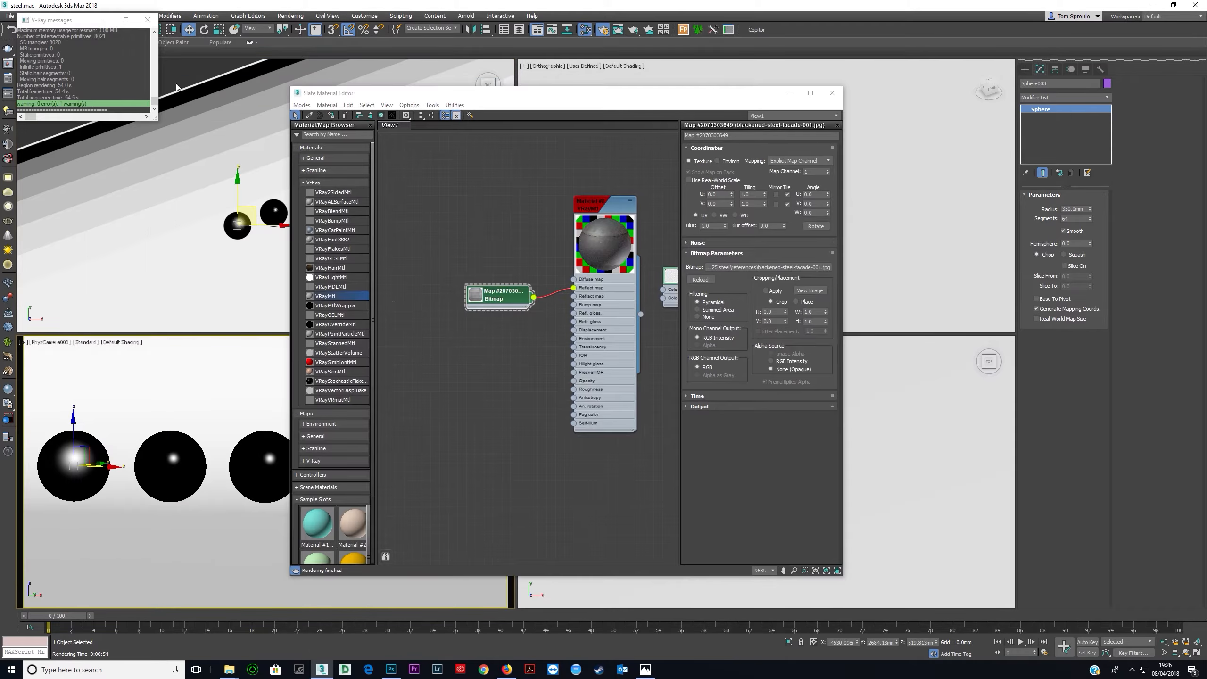
# - Render a region around the third sphere with the new material
pyautogui.click(8, 64)
pyautogui.click(409, 143)
pyautogui.moveTo(332, 284); pyautogui.dragTo(135, 523)
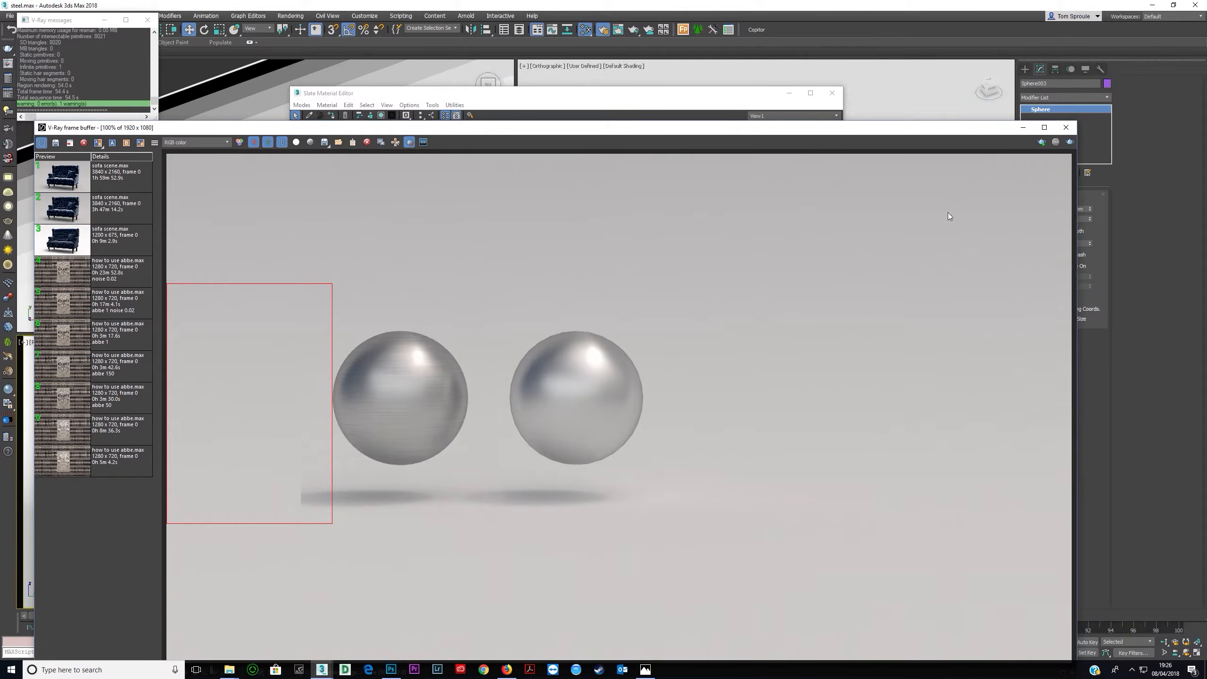
pyautogui.click(1069, 143)
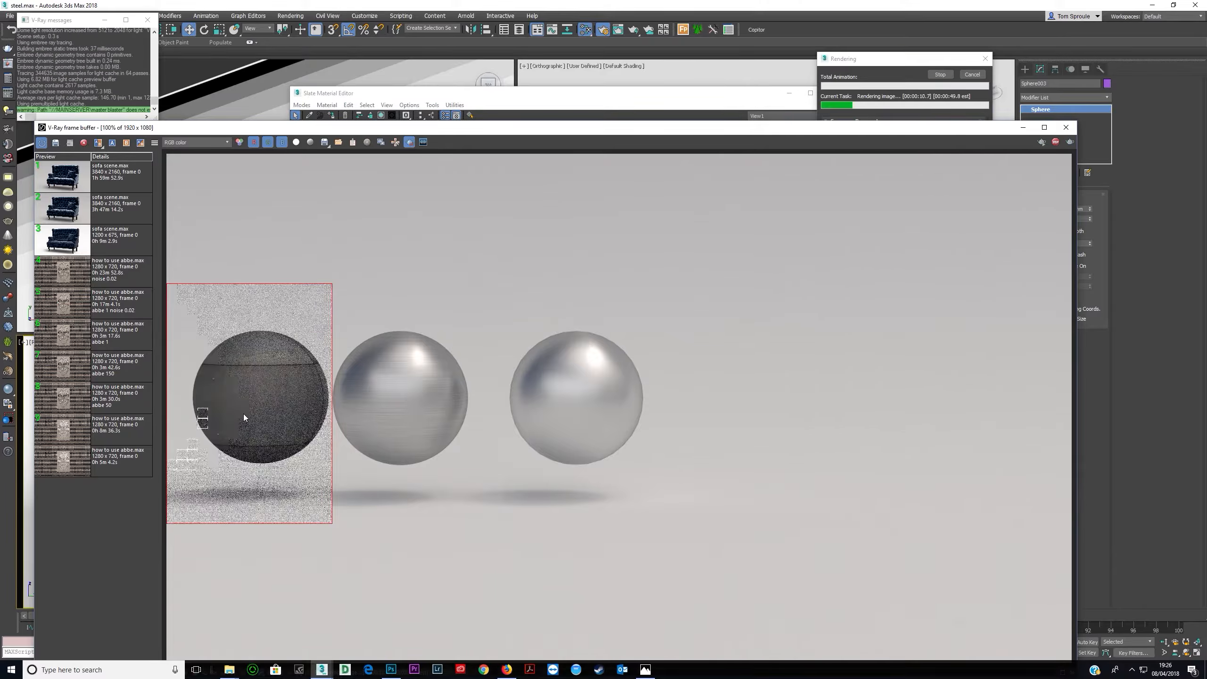
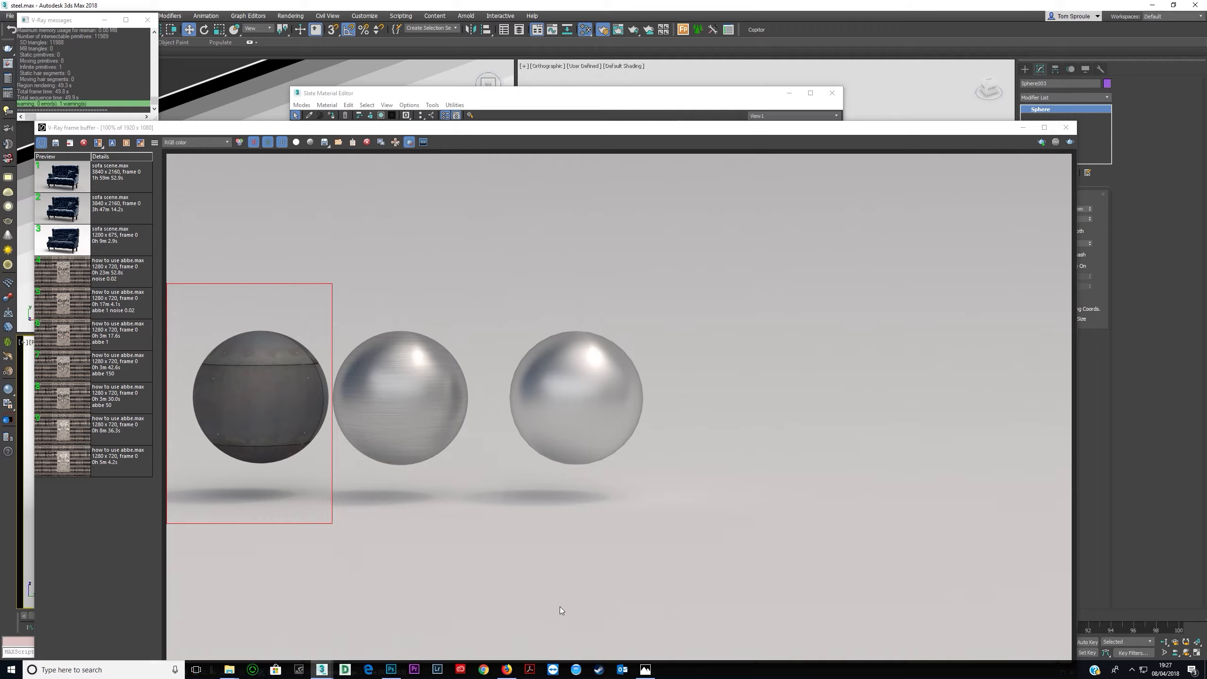
# - Review the blackened steel facade reference photo
pyautogui.click(644, 669)
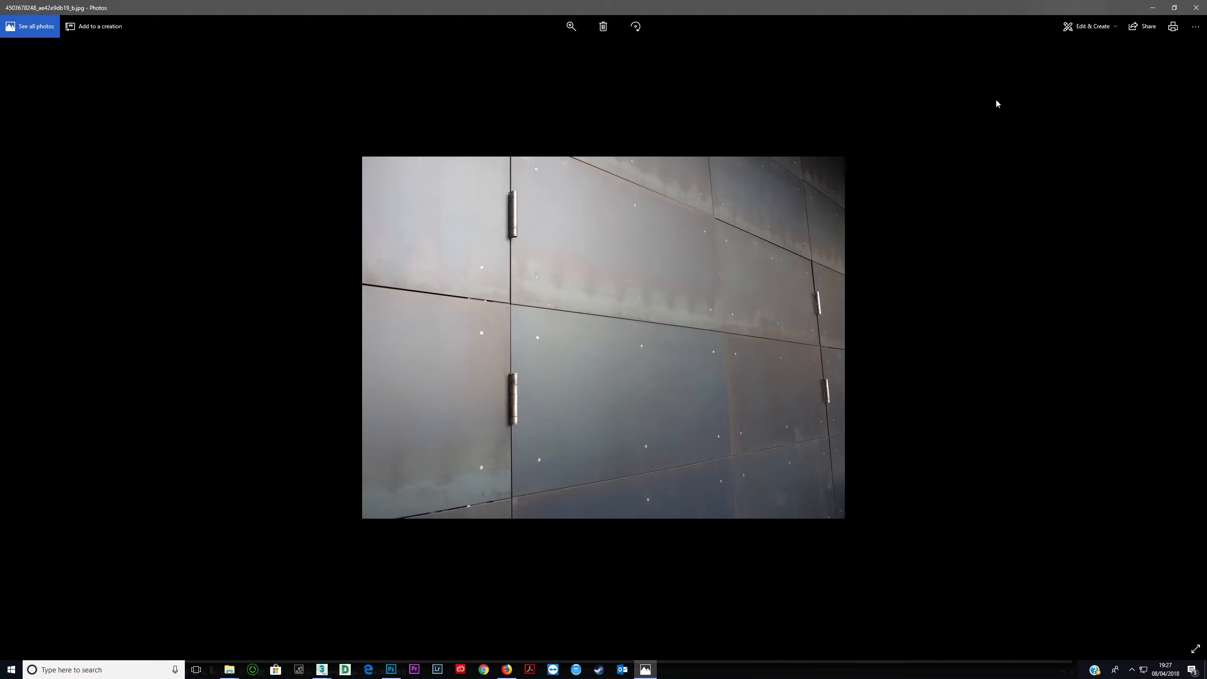
pyautogui.click(1152, 7)
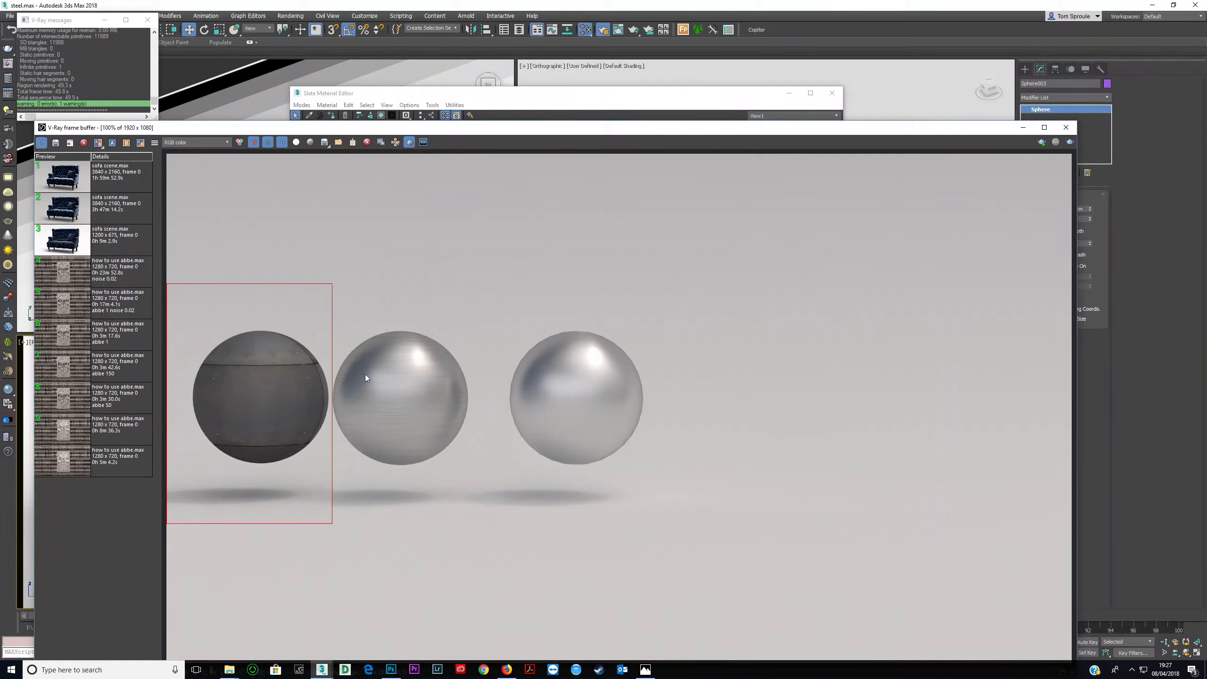
# - Try to crop the facade bitmap to one central panel in its cropping/placement viewer
pyautogui.click(714, 98)
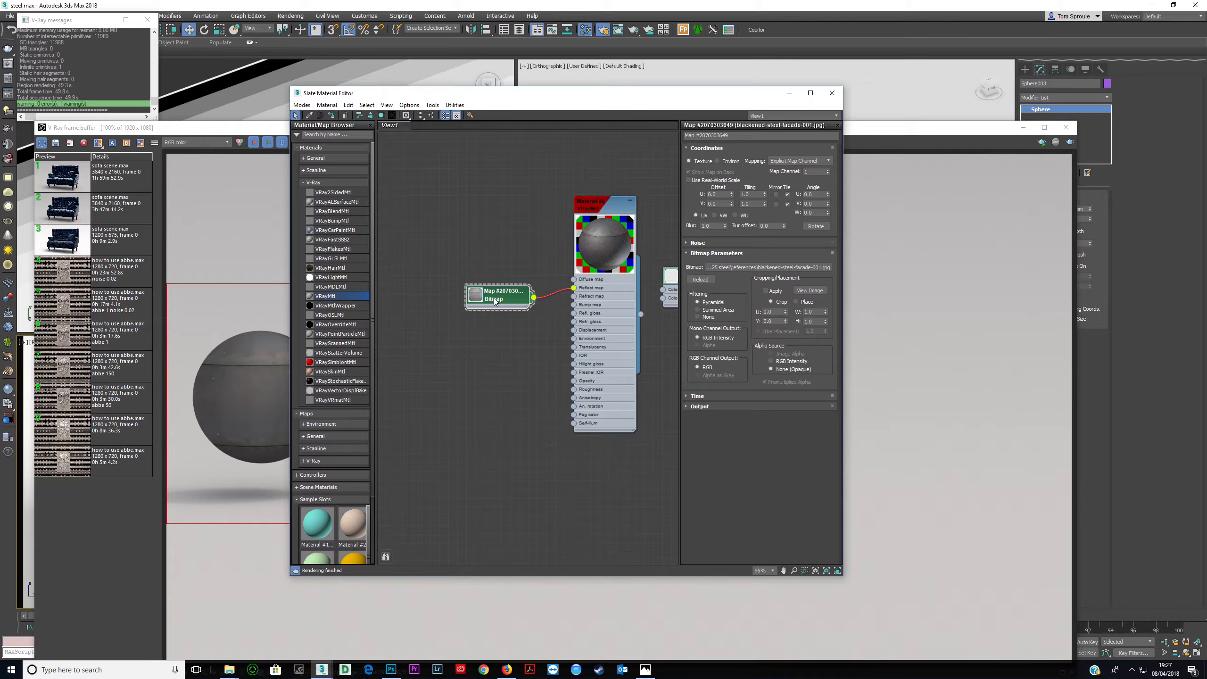
pyautogui.click(804, 290)
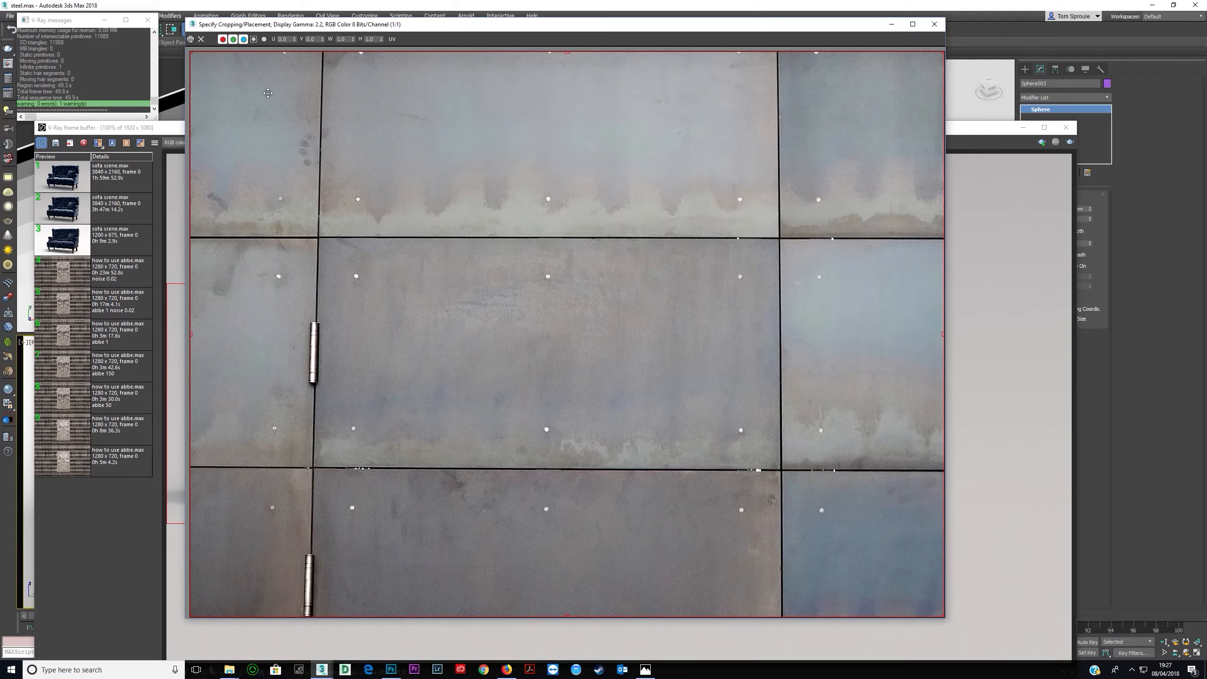
pyautogui.moveTo(190, 51); pyautogui.dragTo(362, 279)
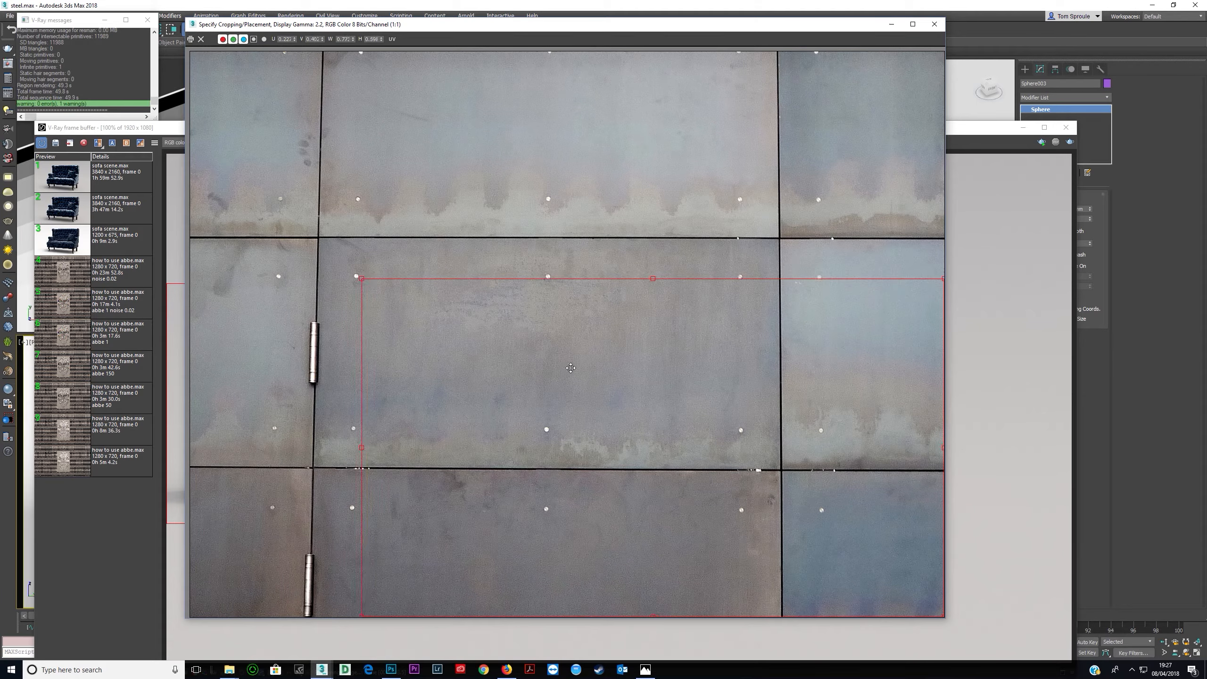
pyautogui.moveTo(942, 618); pyautogui.dragTo(776, 466)
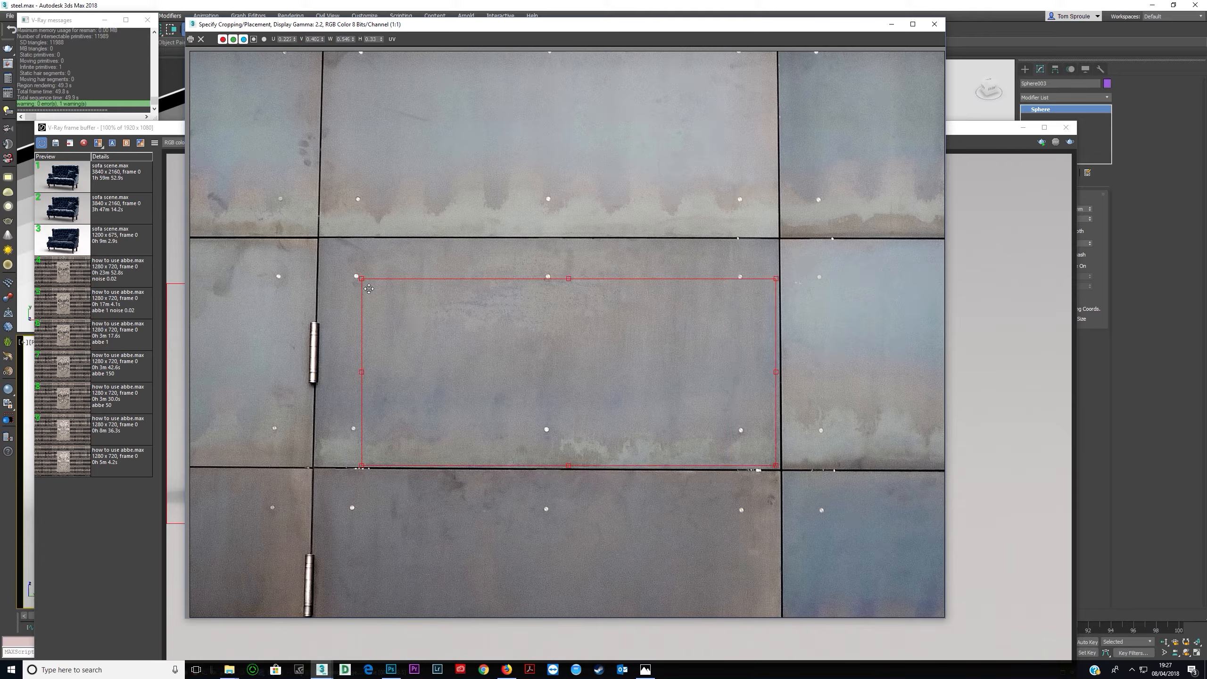
pyautogui.moveTo(361, 278); pyautogui.dragTo(324, 244)
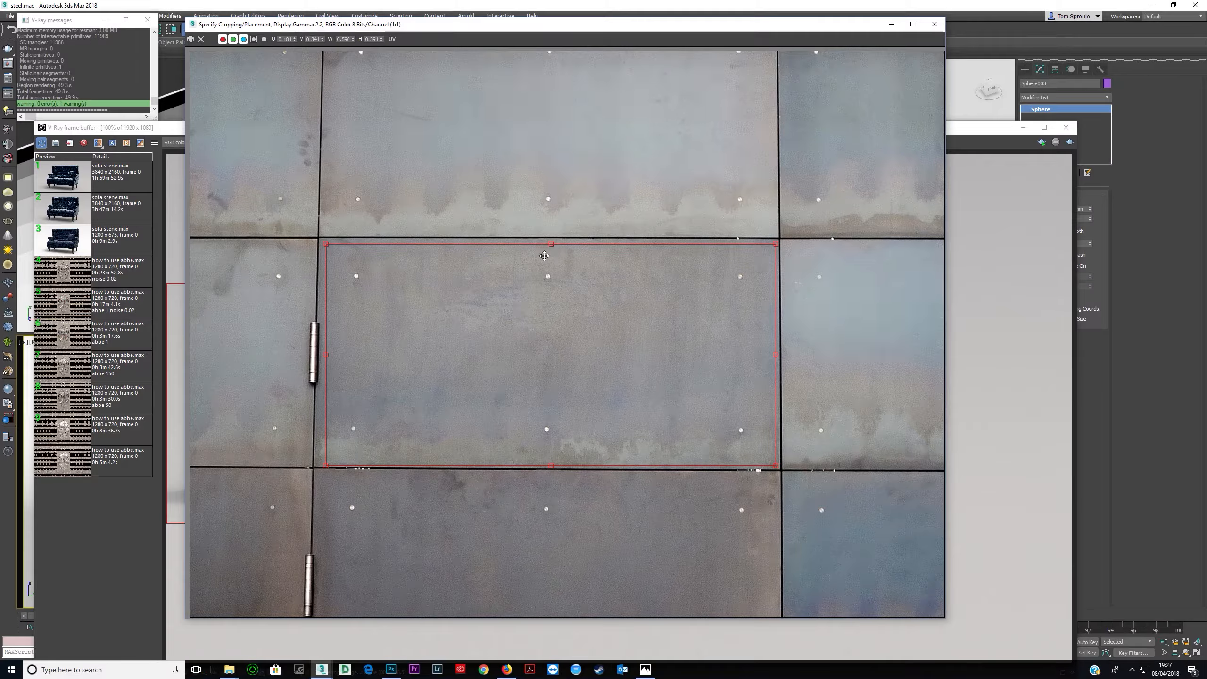
pyautogui.moveTo(552, 245); pyautogui.dragTo(552, 242)
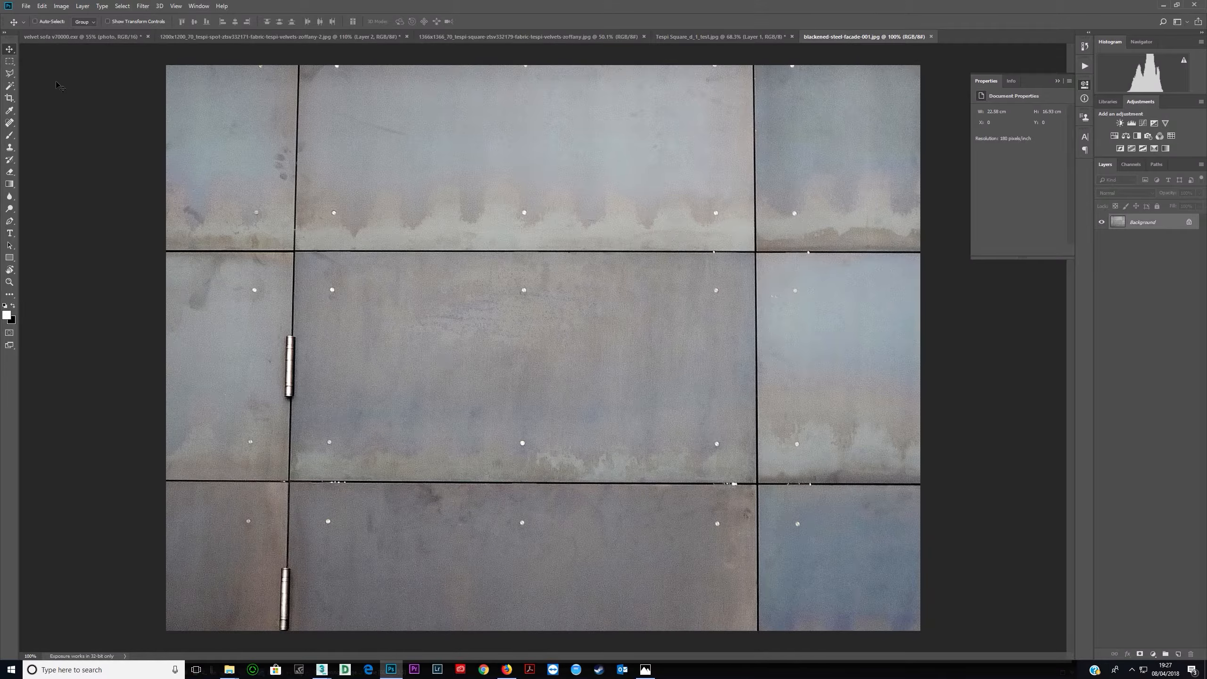
# - In Photoshop, crop the facade photo down to the central steel panel
pyautogui.click(9, 97)
pyautogui.moveTo(177, 74); pyautogui.dragTo(234, 160)
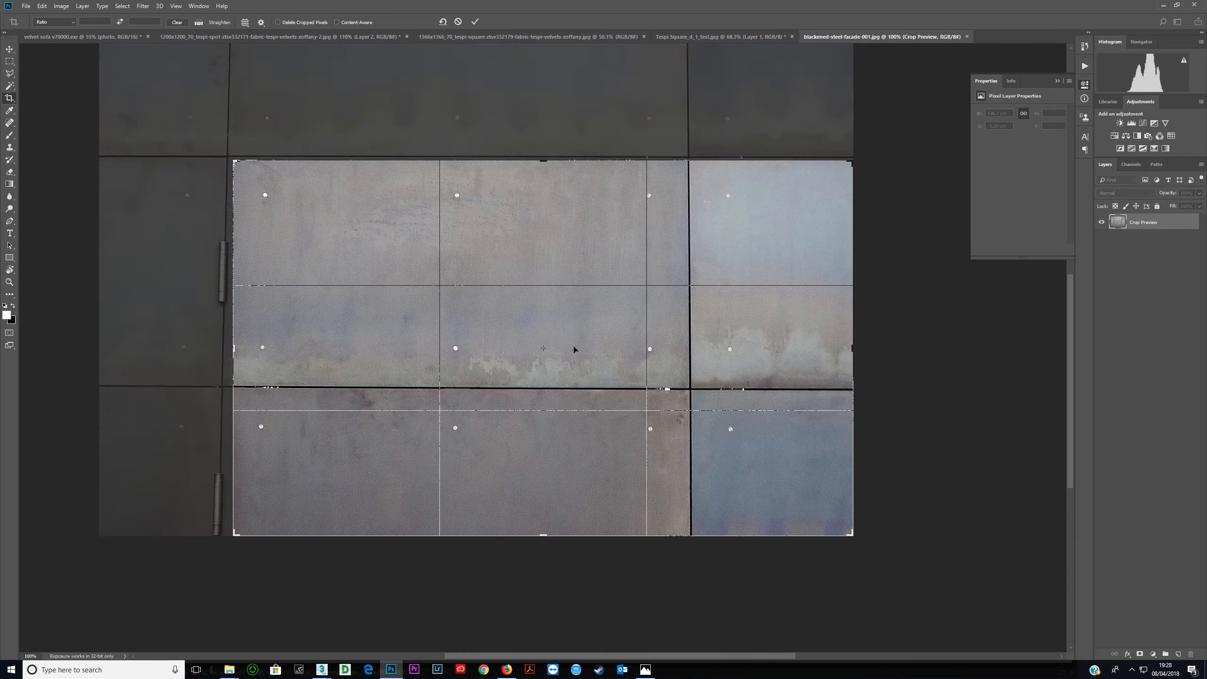
pyautogui.moveTo(851, 534); pyautogui.dragTo(766, 458)
pyautogui.press('Return')
pyautogui.hotkey('ctrl', '0')
# - Remove the six rivet dots from the panel with the Spot Healing Brush
pyautogui.press('j')
pyautogui.keyDown('alt'); pyautogui.moveTo(548, 440); pyautogui.dragTo(526, 447, button='right'); pyautogui.keyUp('alt')
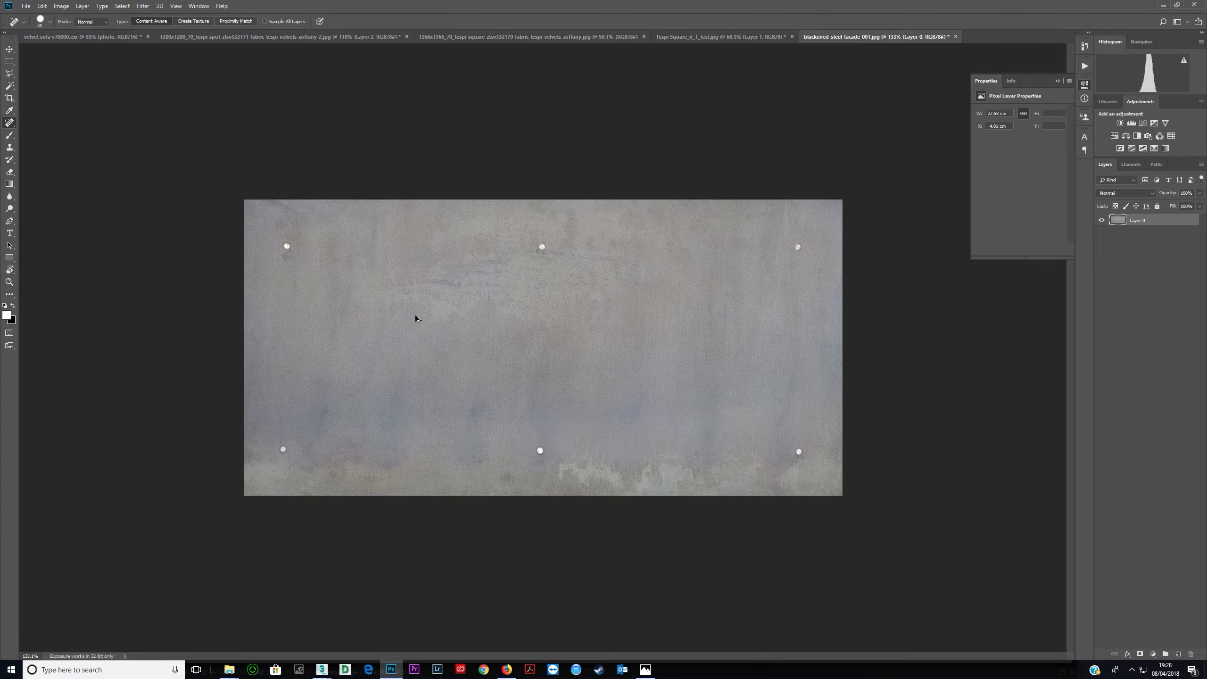
pyautogui.rightClick(7, 124)
pyautogui.click(50, 127)
pyautogui.keyDown('alt'); pyautogui.moveTo(288, 246); pyautogui.dragTo(287, 246, button='right'); pyautogui.keyUp('alt')
pyautogui.click(287, 246)
pyautogui.click(541, 247)
pyautogui.click(798, 247)
pyautogui.click(151, 22)
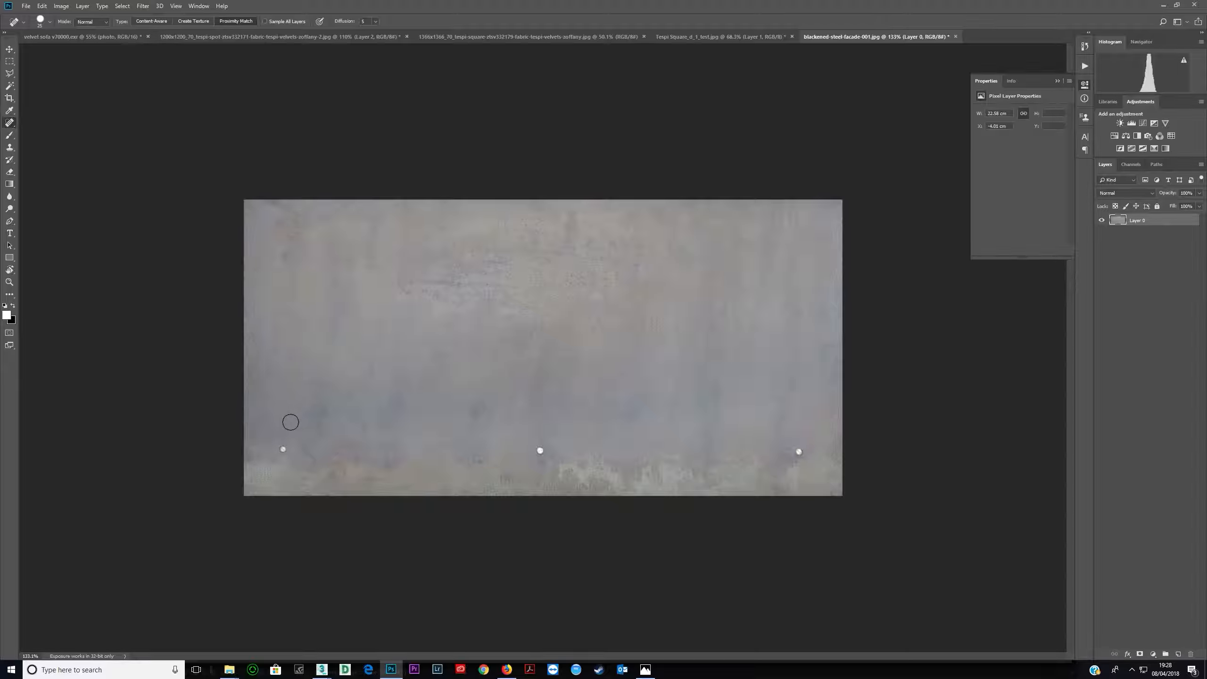
pyautogui.click(284, 448)
pyautogui.click(540, 450)
pyautogui.click(799, 452)
pyautogui.click(148, 22)
pyautogui.click(159, 21)
# - Apply a Gaussian Blur with a radius of 1.0 pixels to the panel image
pyautogui.keyDown('alt'); pyautogui.scroll(5, 433, 316); pyautogui.keyUp('alt')
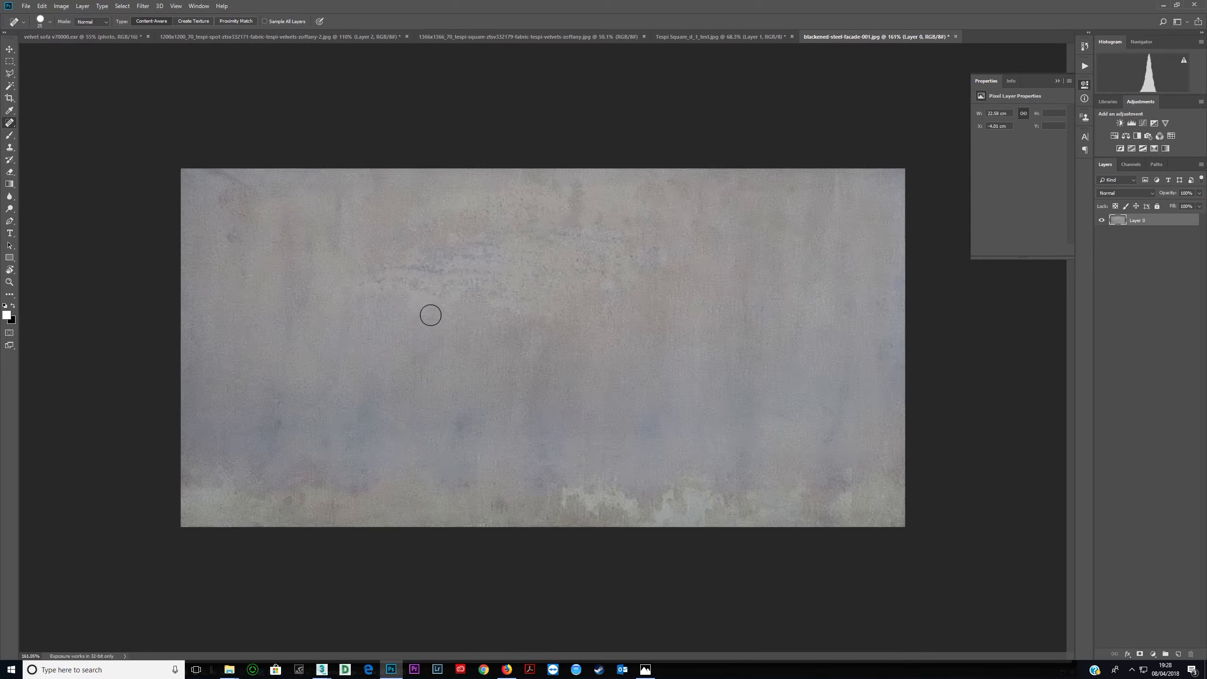
pyautogui.keyDown('alt'); pyautogui.scroll(5, 431, 314); pyautogui.keyUp('alt')
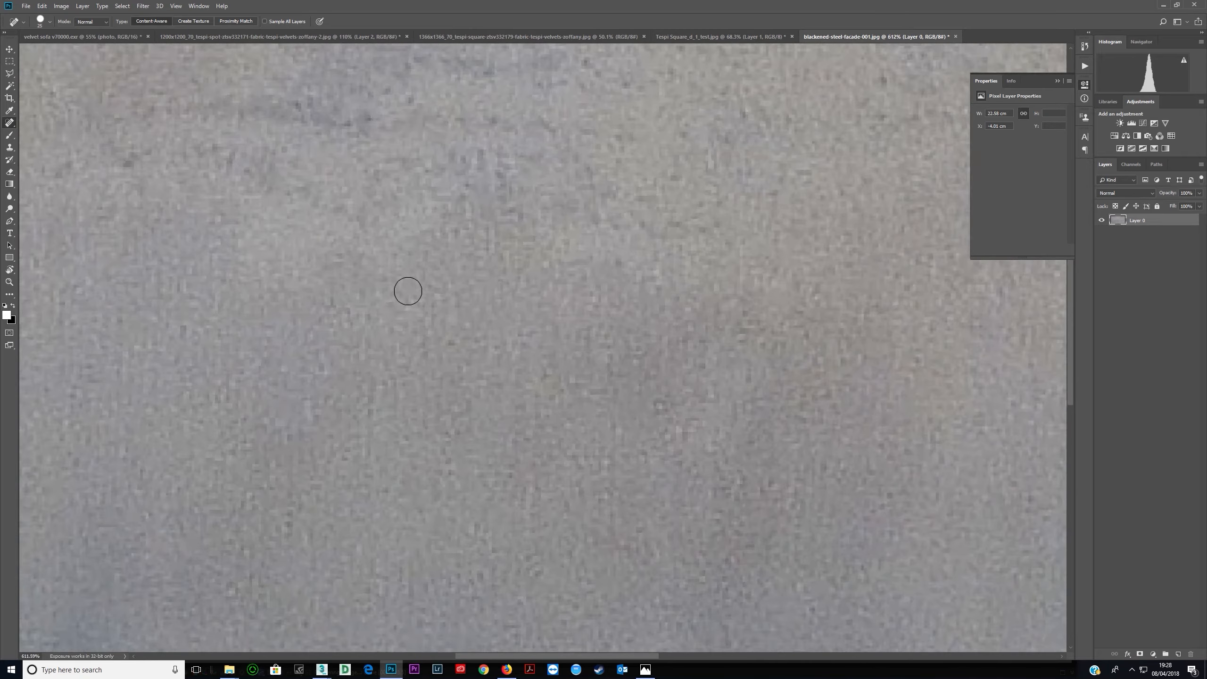
pyautogui.keyDown('alt'); pyautogui.scroll(-8, 425, 308); pyautogui.keyUp('alt')
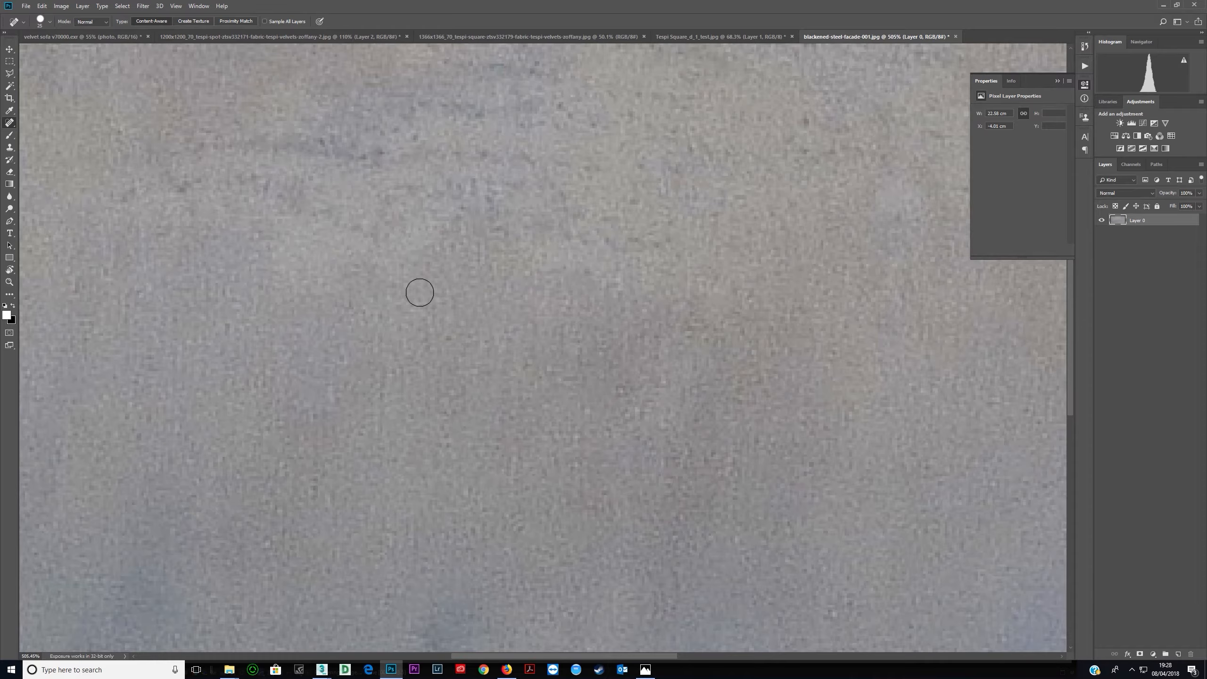
pyautogui.keyDown('alt'); pyautogui.scroll(5, 432, 304); pyautogui.keyUp('alt')
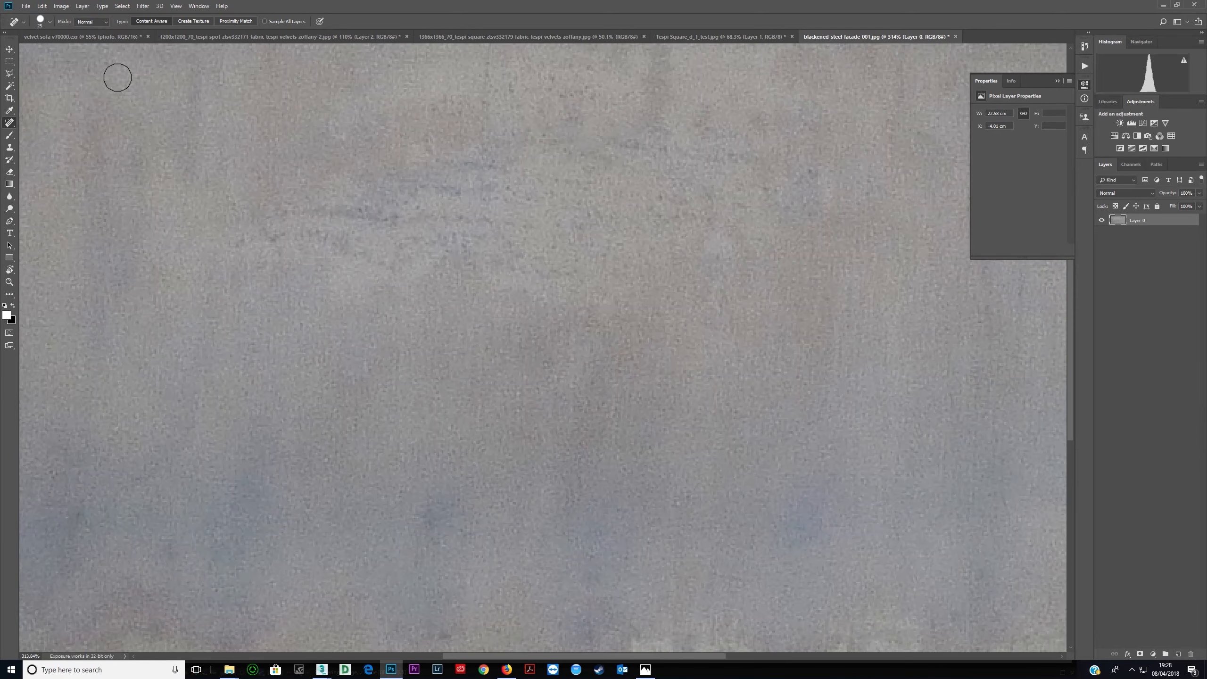
pyautogui.keyDown('alt'); pyautogui.scroll(-3, 180, 148); pyautogui.keyUp('alt')
pyautogui.click(143, 6)
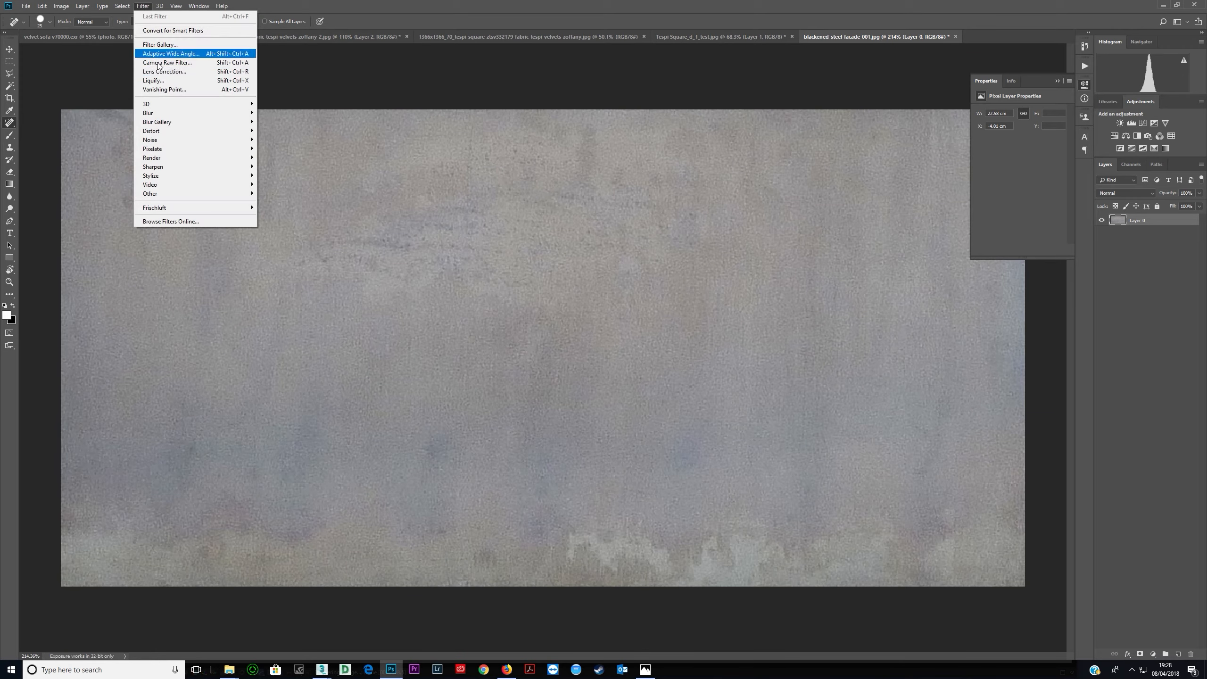
pyautogui.moveTo(223, 114)
pyautogui.click(282, 148)
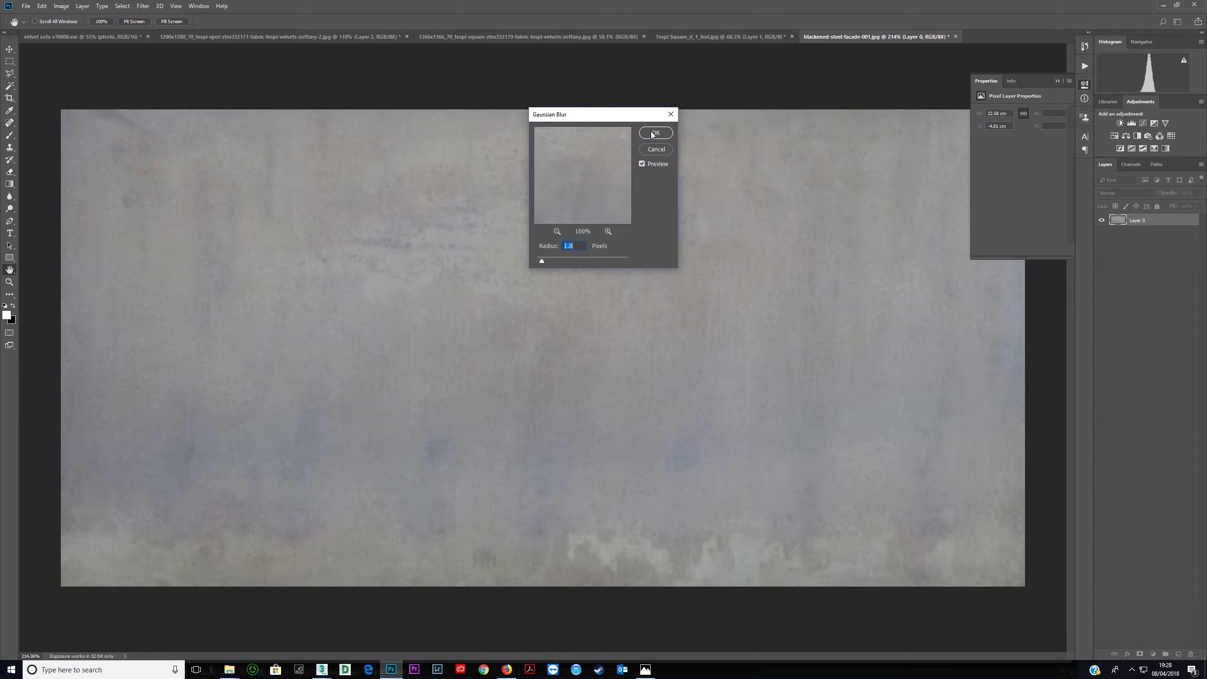
pyautogui.click(652, 134)
pyautogui.press('j')
pyautogui.keyDown('alt'); pyautogui.scroll(2, 482, 294); pyautogui.keyUp('alt')
pyautogui.keyDown('alt'); pyautogui.scroll(-3, 487, 299); pyautogui.keyUp('alt')
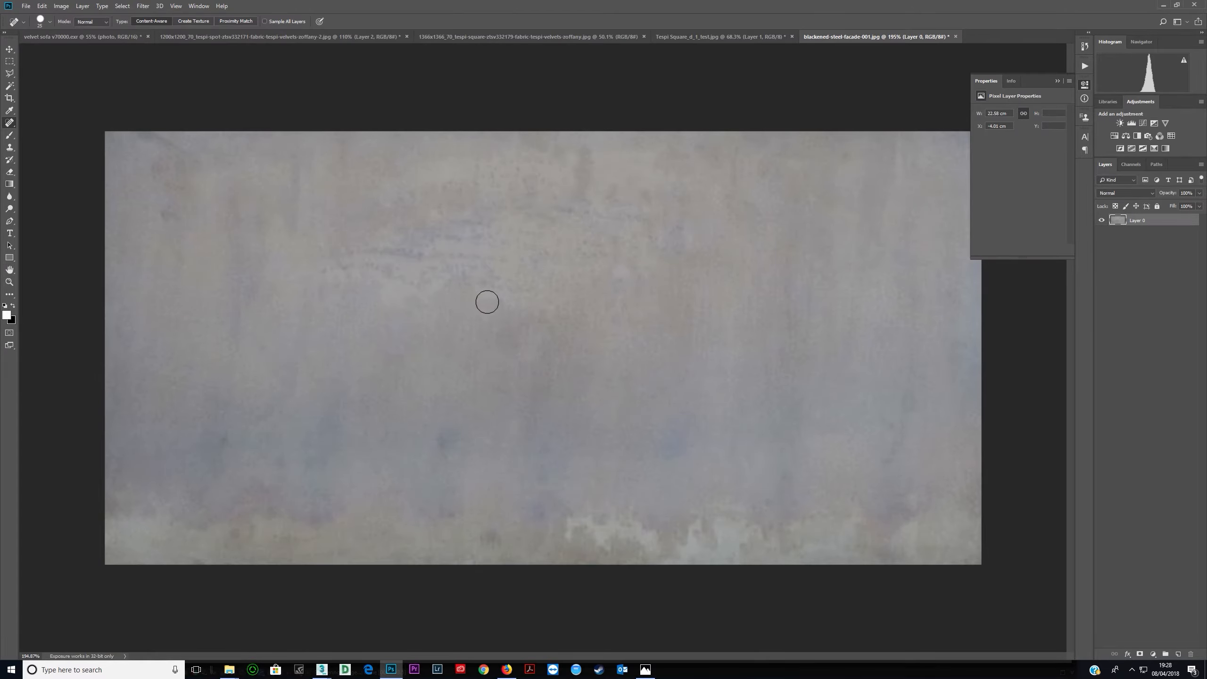
pyautogui.click(25, 6)
pyautogui.click(41, 111)
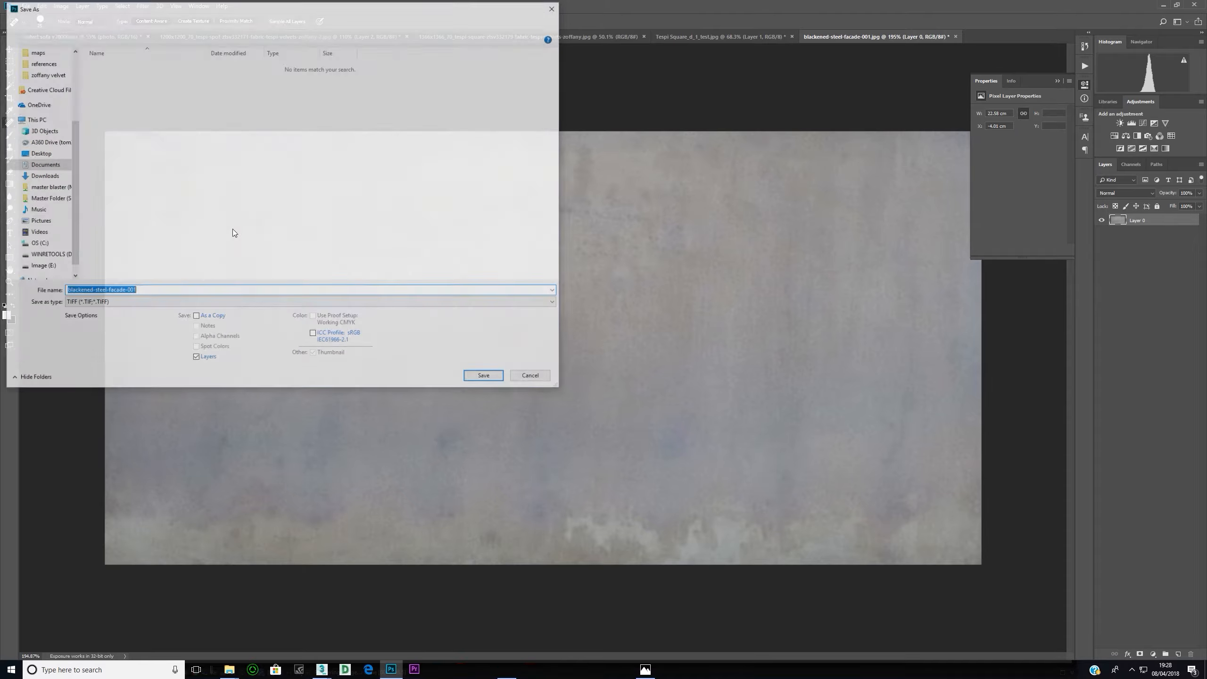
pyautogui.click(143, 303)
pyautogui.press('j')
pyautogui.press('Return')
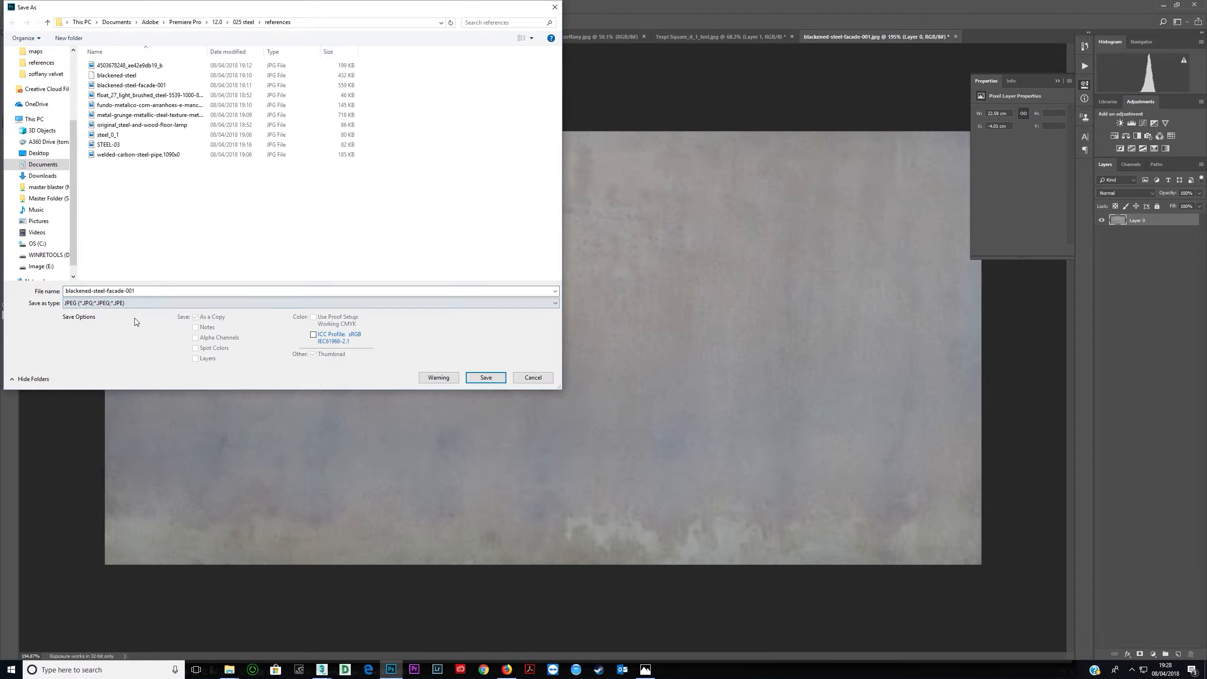
pyautogui.click(166, 291)
pyautogui.moveTo(166, 292); pyautogui.dragTo(4, 297)
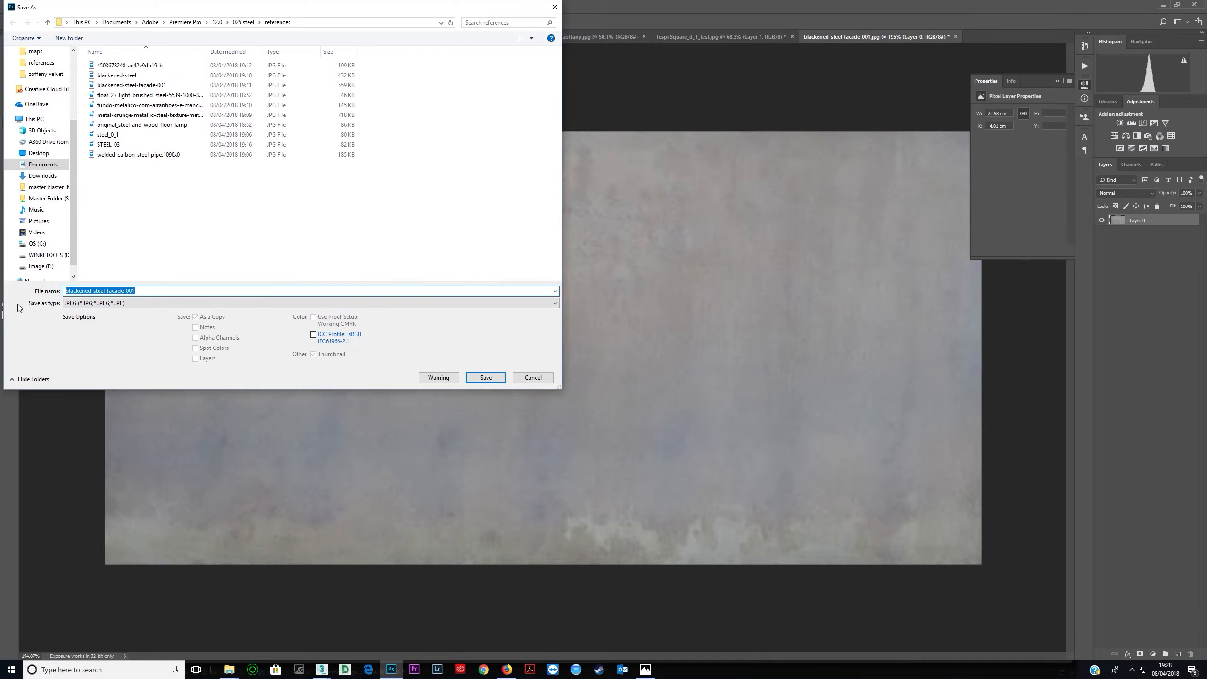
pyautogui.write('steel texture')
pyautogui.press('Return')
pyautogui.press('Return')
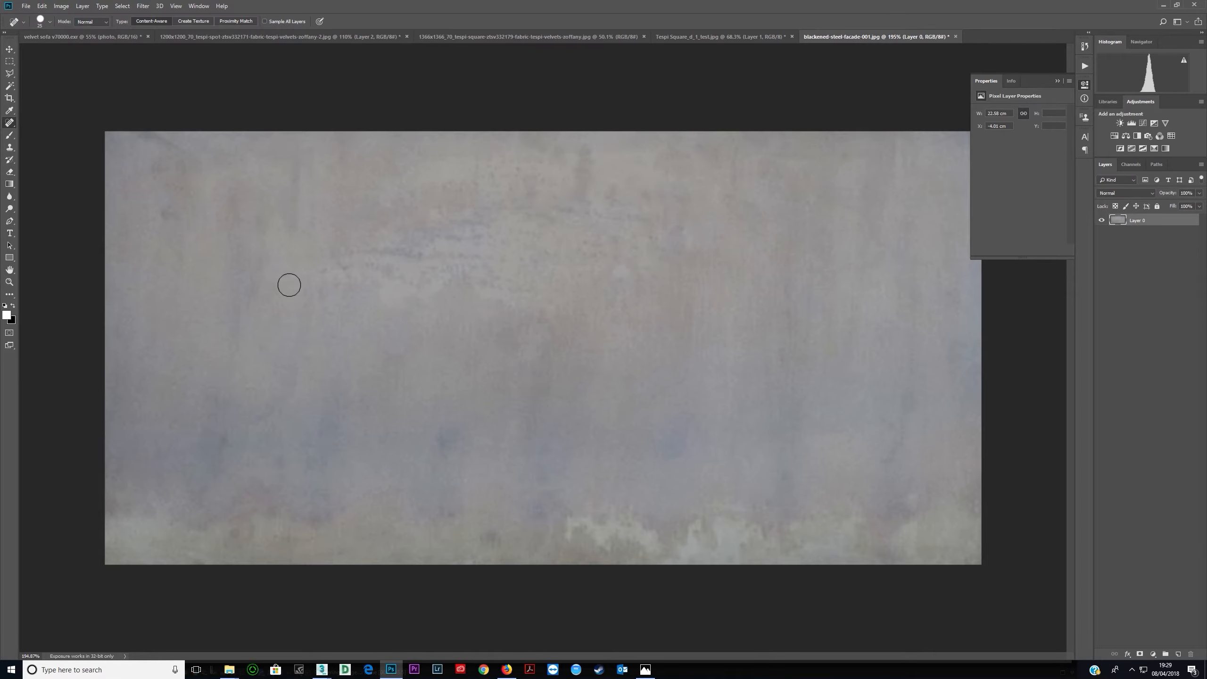
# - Save the image as JPEG 'steel texture' in a new maps folder inside 025 steel, quality 11
pyautogui.click(25, 5)
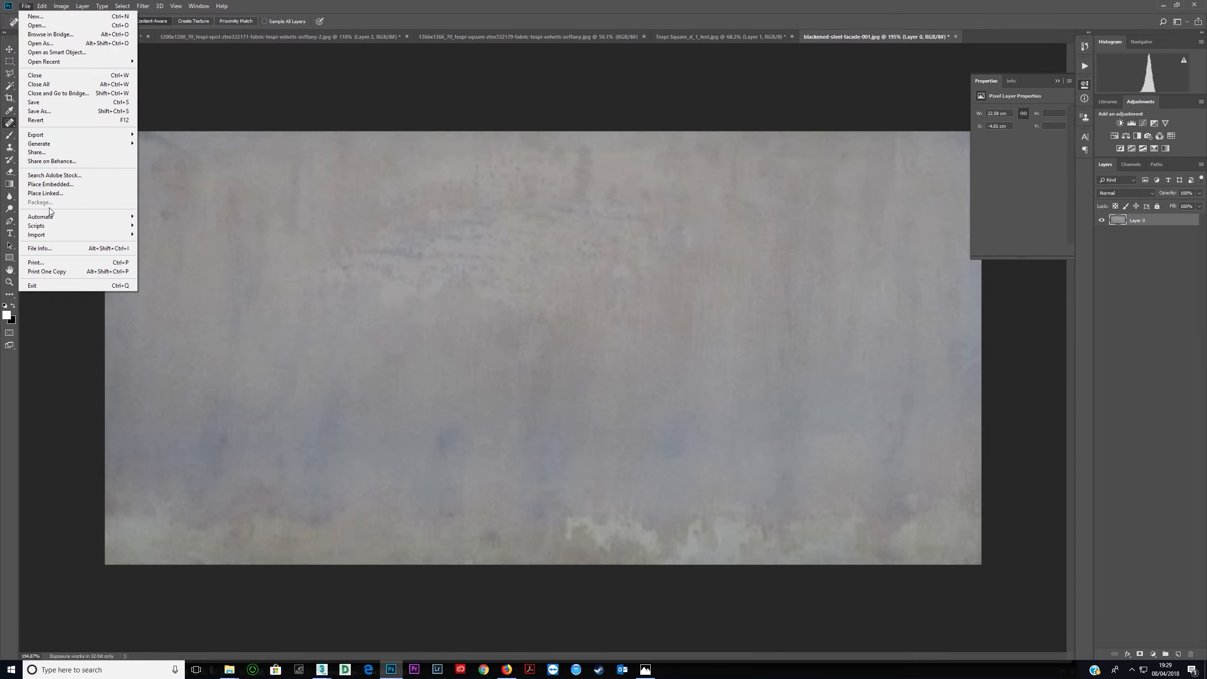
pyautogui.click(39, 111)
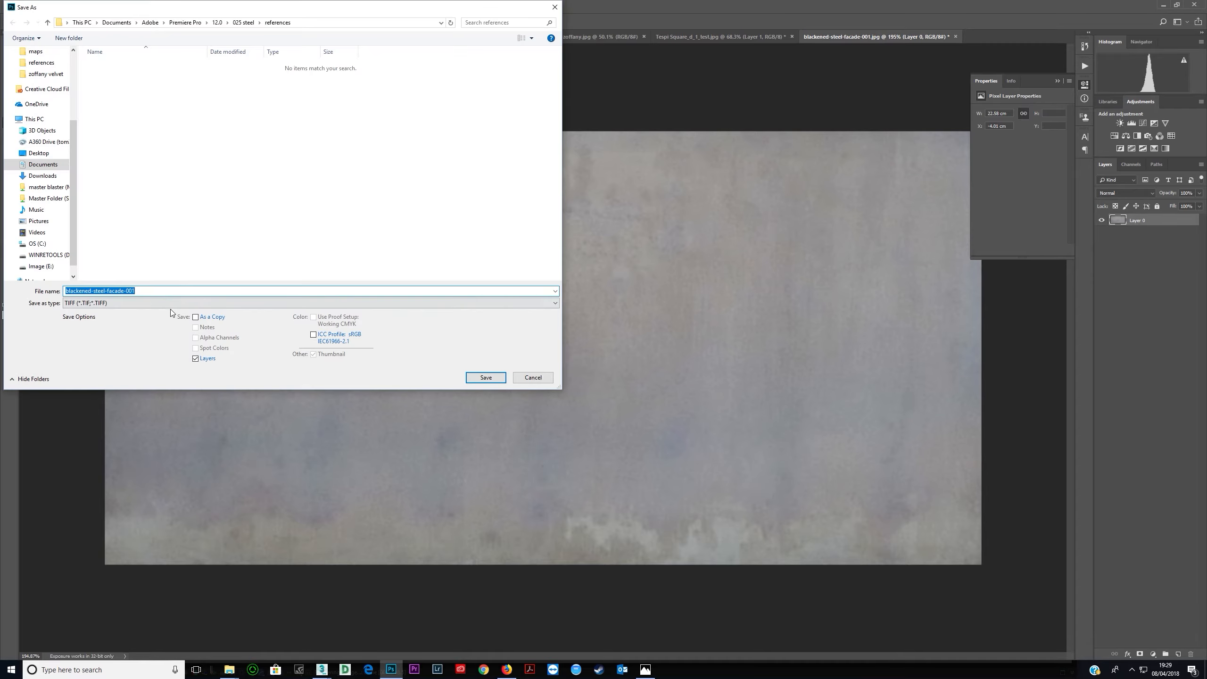
pyautogui.click(172, 304)
pyautogui.click(172, 374)
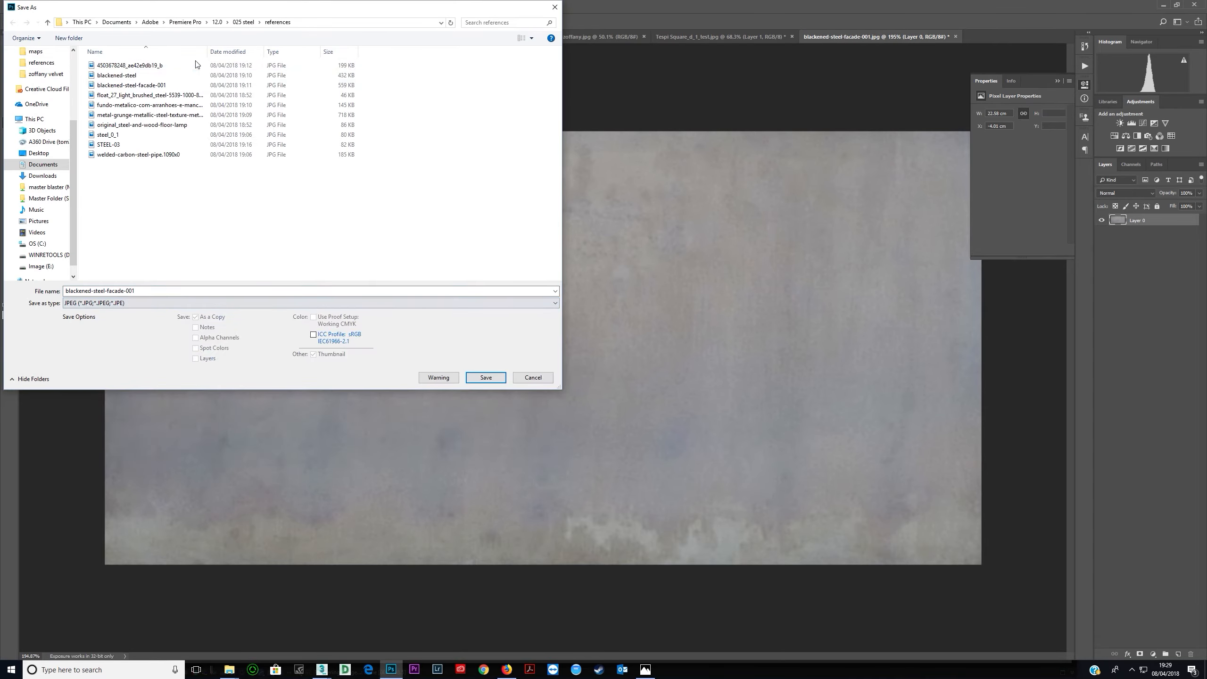
pyautogui.click(242, 22)
pyautogui.click(69, 38)
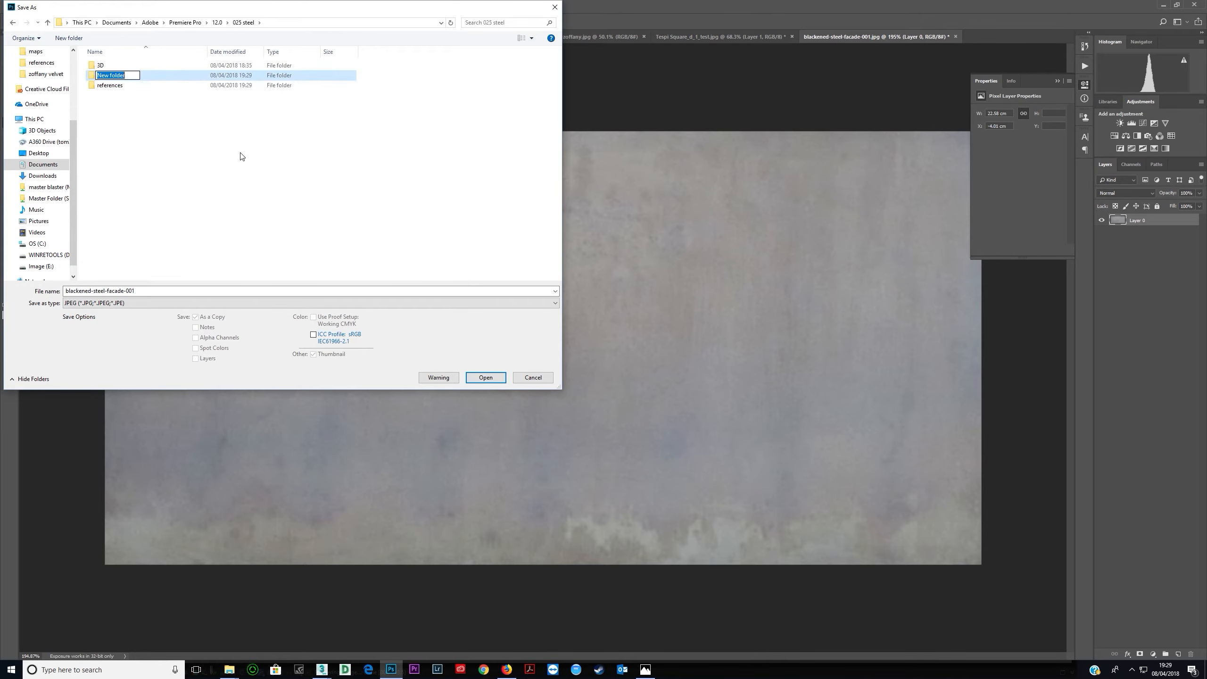
pyautogui.write('maps')
pyautogui.press('Return')
pyautogui.press('Return')
pyautogui.doubleClick(157, 291)
pyautogui.write('steel texture')
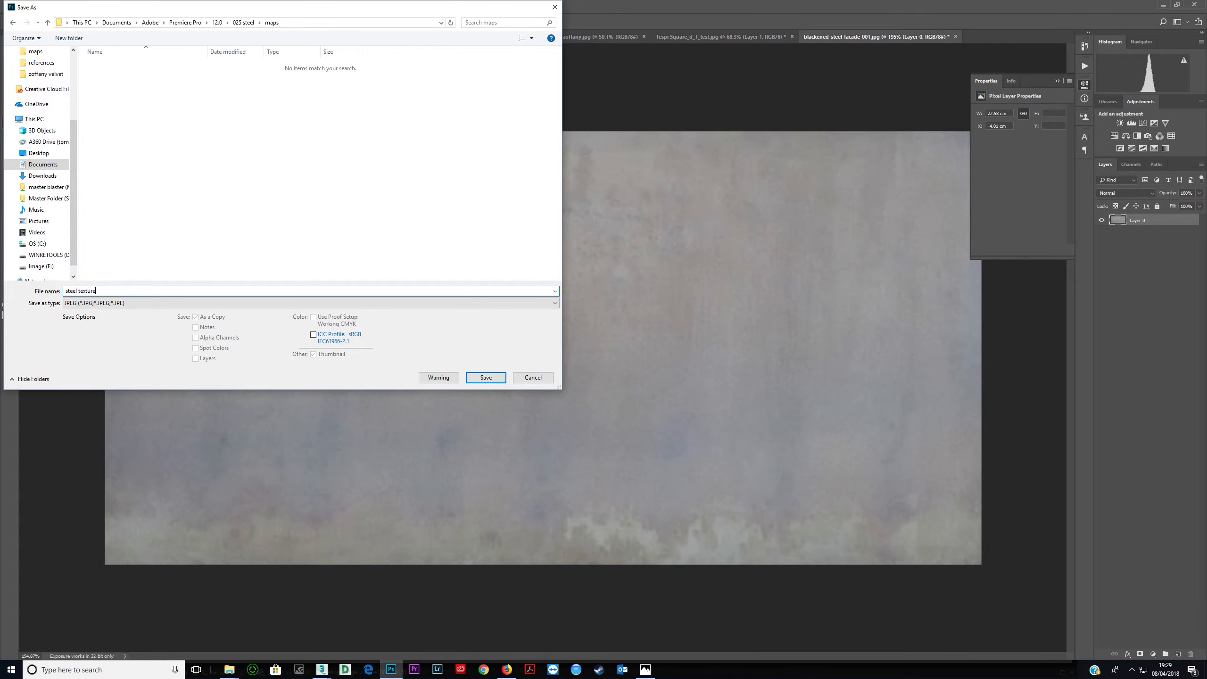
pyautogui.press('Return')
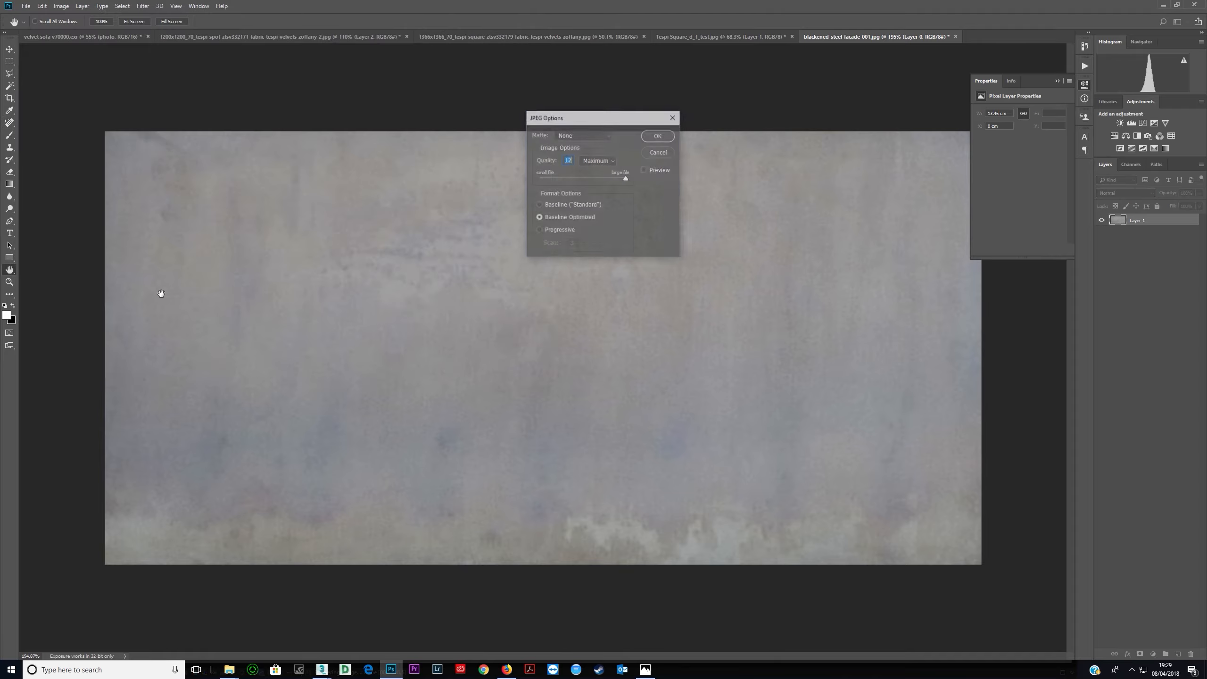
pyautogui.write('11')
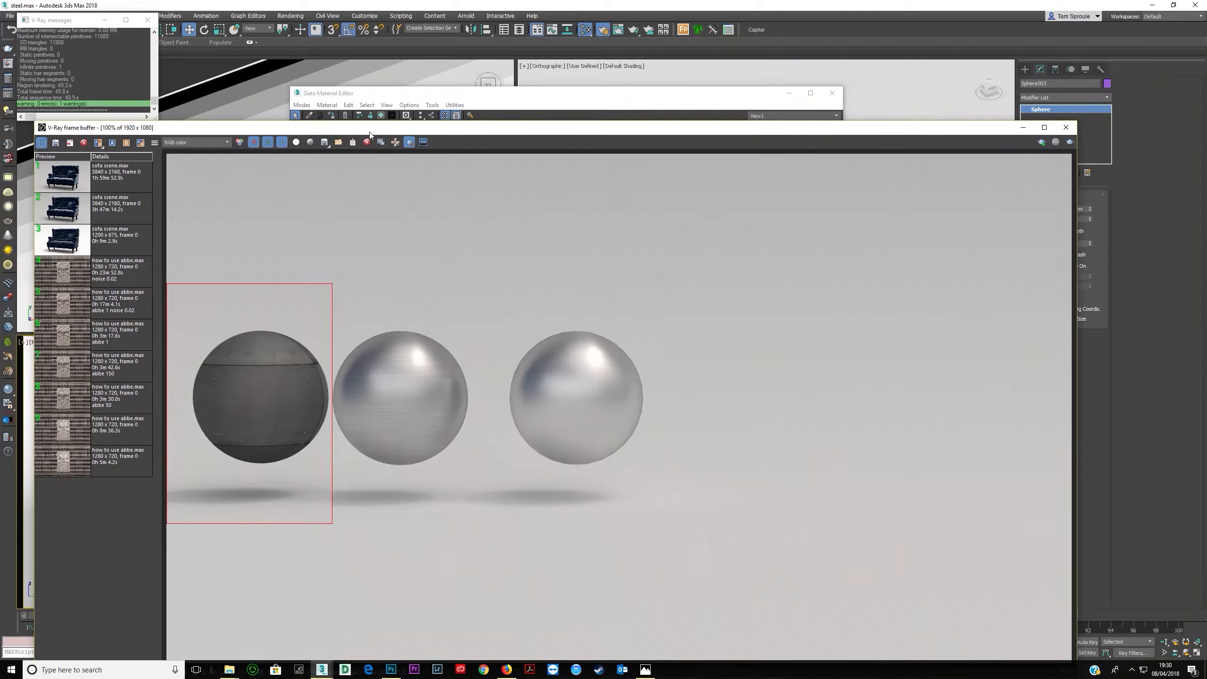
# - Back in 3ds Max, replace the reflect Bitmap's image with steel texture.jpg from the maps folder
pyautogui.moveTo(368, 127); pyautogui.dragTo(362, 202)
pyautogui.click(395, 124)
pyautogui.click(778, 268)
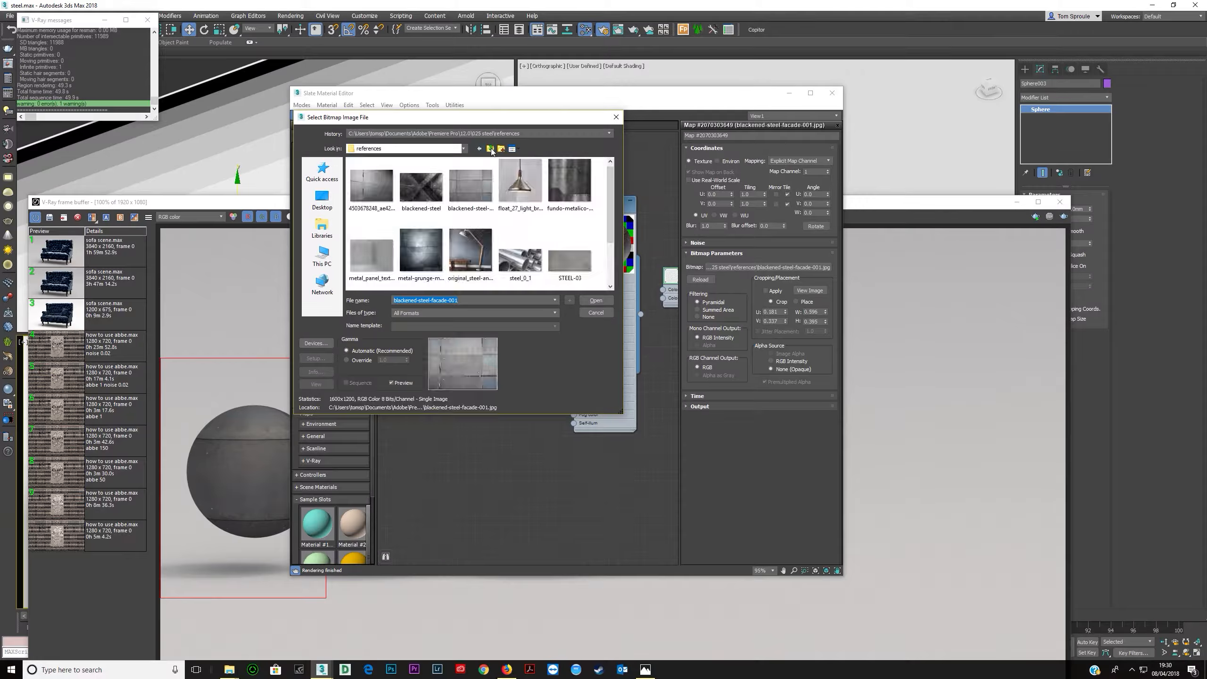
pyautogui.click(490, 149)
pyautogui.doubleClick(365, 184)
pyautogui.click(371, 192)
pyautogui.click(596, 300)
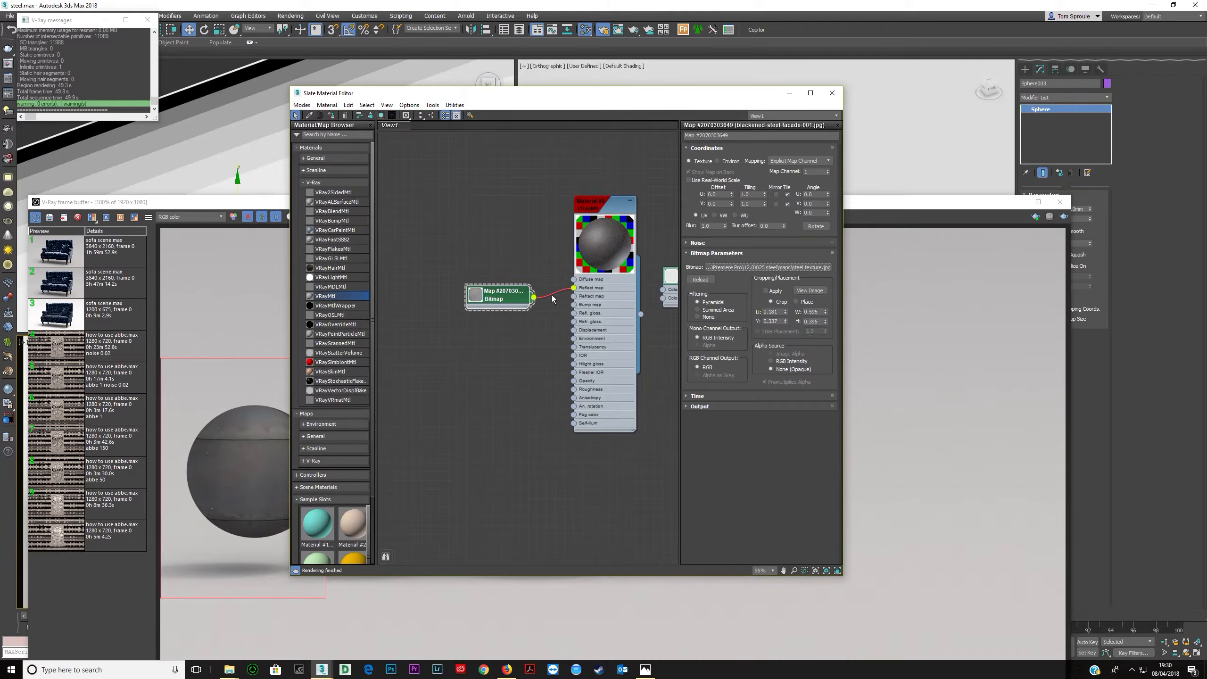
# - Compare the current render, then move the Bitmap node aside in the Slate Material Editor view
pyautogui.click(235, 203)
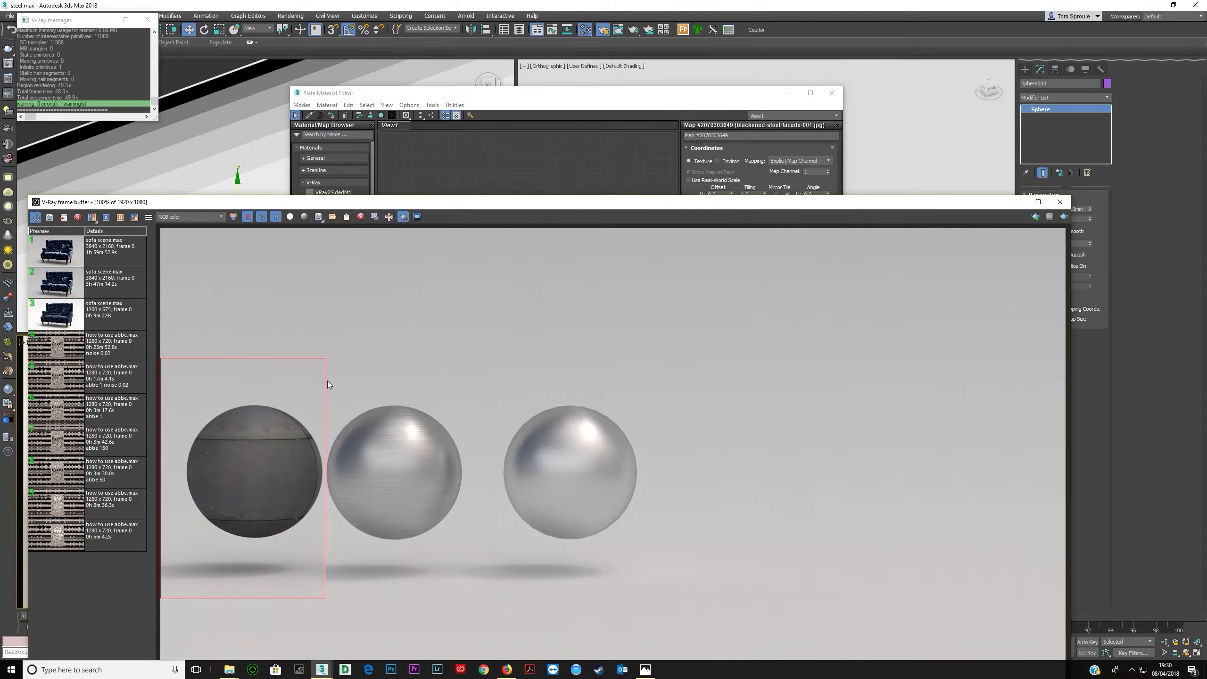
pyautogui.click(502, 162)
pyautogui.moveTo(511, 290); pyautogui.dragTo(427, 250)
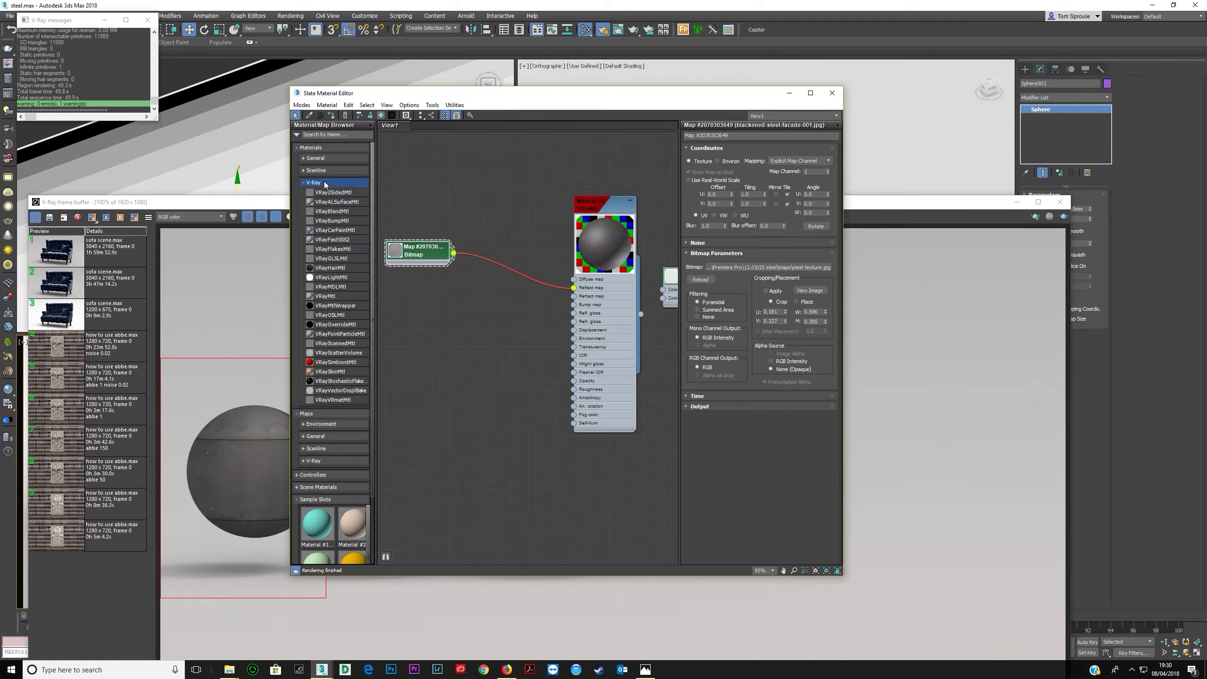
# - Insert a Color Correction map between the Bitmap and the material's reflect map input and open its parameters
pyautogui.click(313, 182)
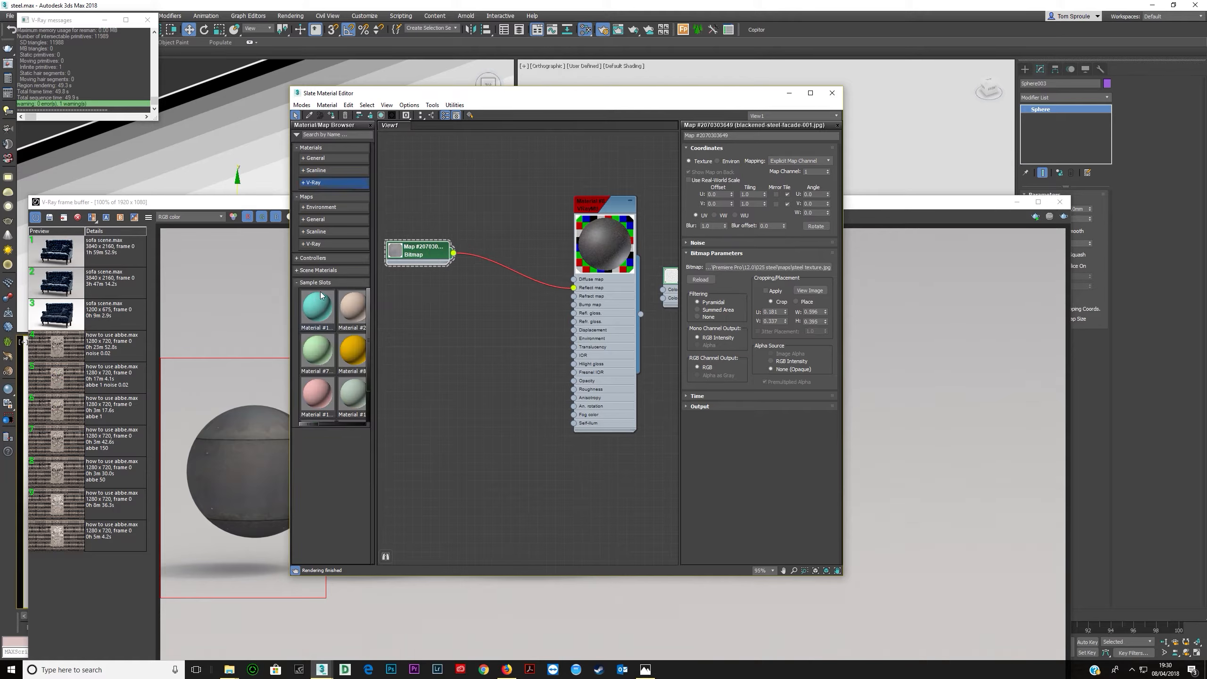
pyautogui.click(316, 221)
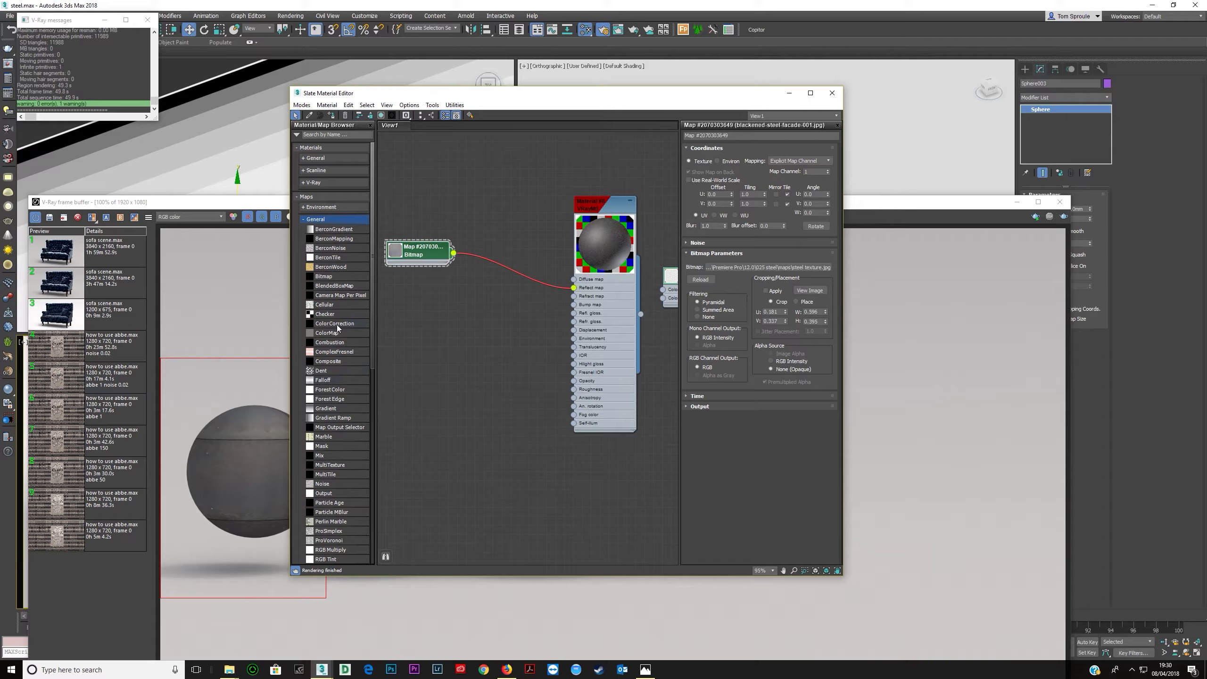
pyautogui.moveTo(486, 288); pyautogui.dragTo(488, 266)
pyautogui.doubleClick(492, 262)
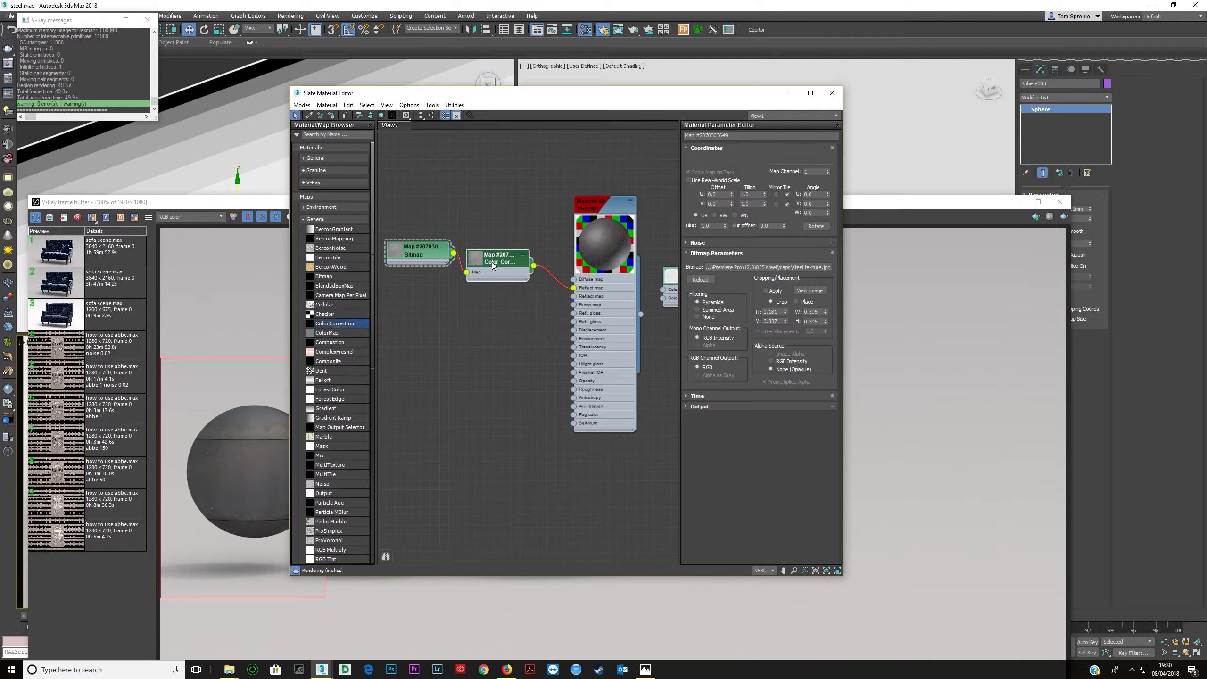
# - Switch the Color Correction lightness to Advanced and set the RGB gamma/contrast to 4.0
pyautogui.click(781, 317)
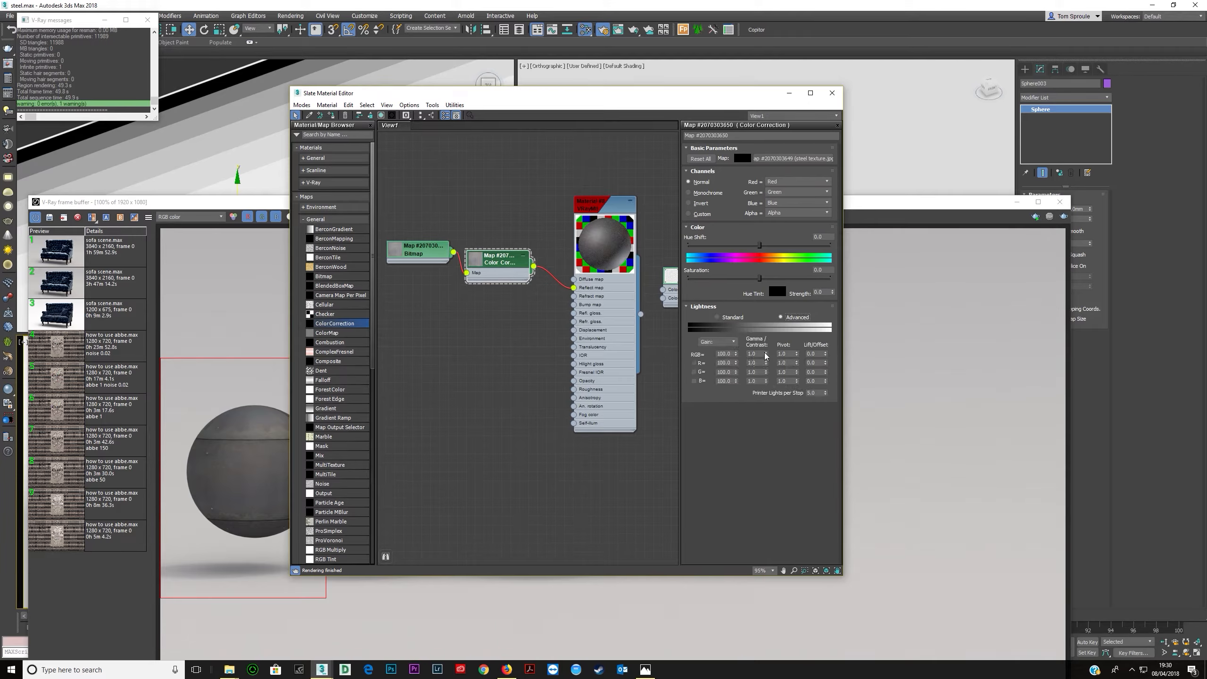
pyautogui.write('5')
pyautogui.press('Return')
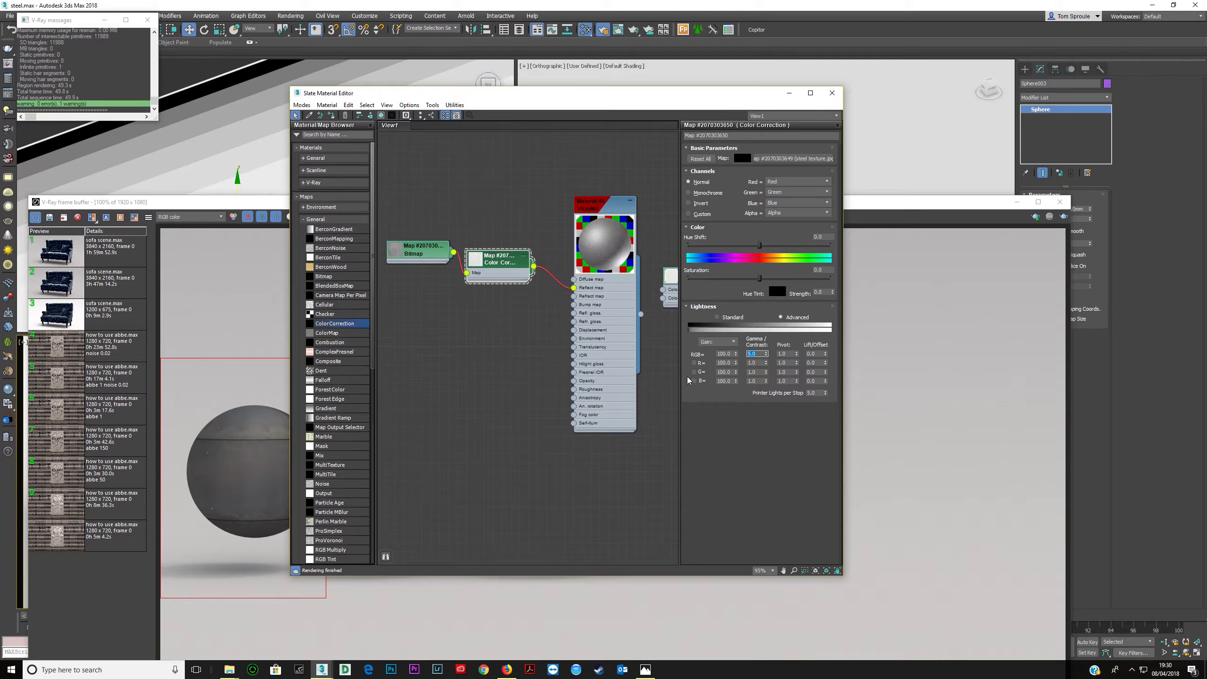
pyautogui.doubleClick(753, 354)
# - Open the VRayMtl's parameters and adjust its reflection glossiness value
pyautogui.click(598, 326)
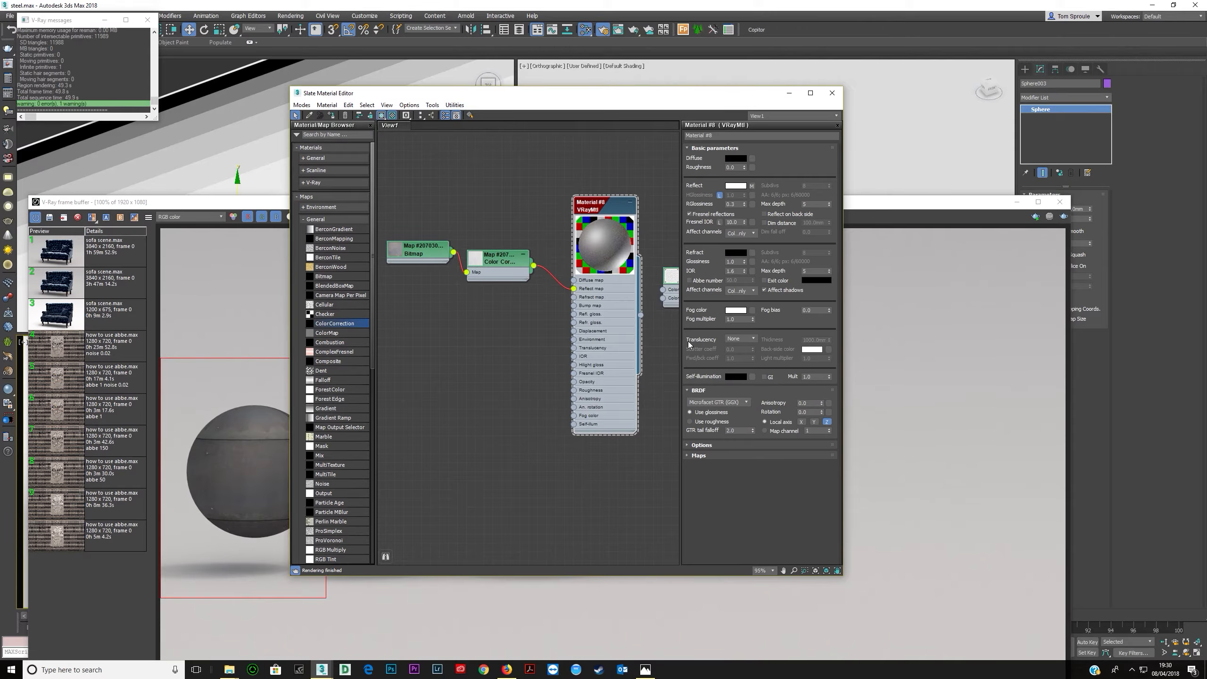
pyautogui.click(737, 204)
pyautogui.press('BackSpace')
pyautogui.write('5')
pyautogui.press('Return')
pyautogui.click(737, 204)
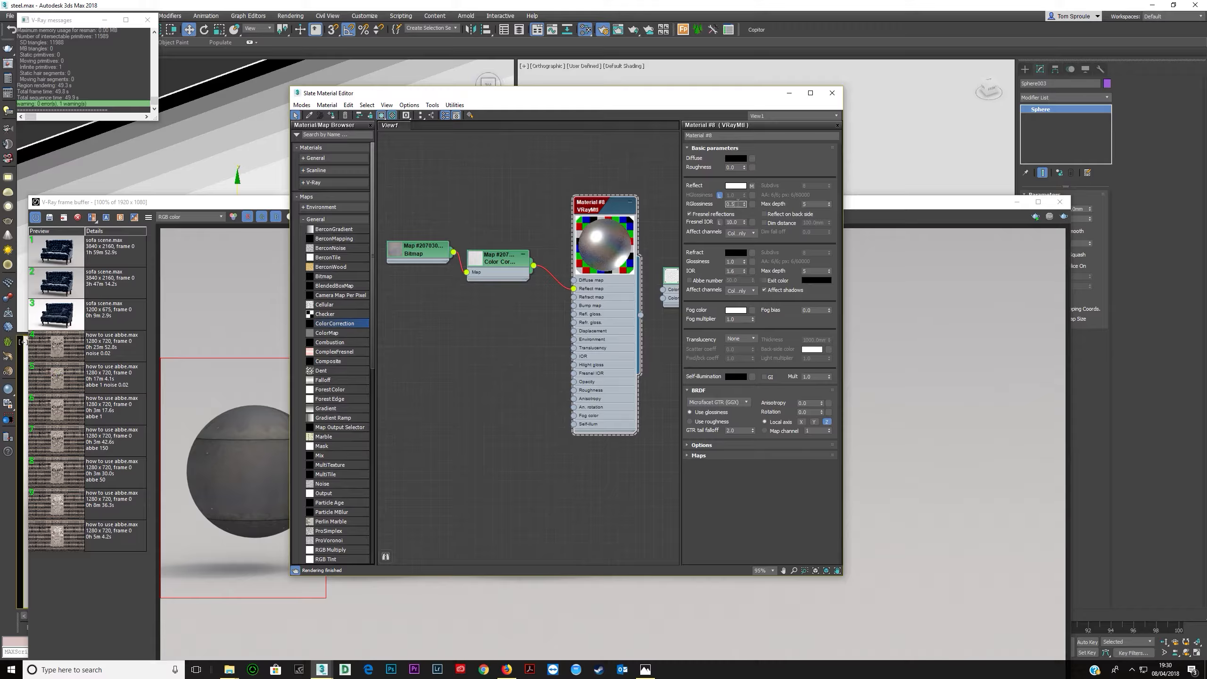
pyautogui.press('Return')
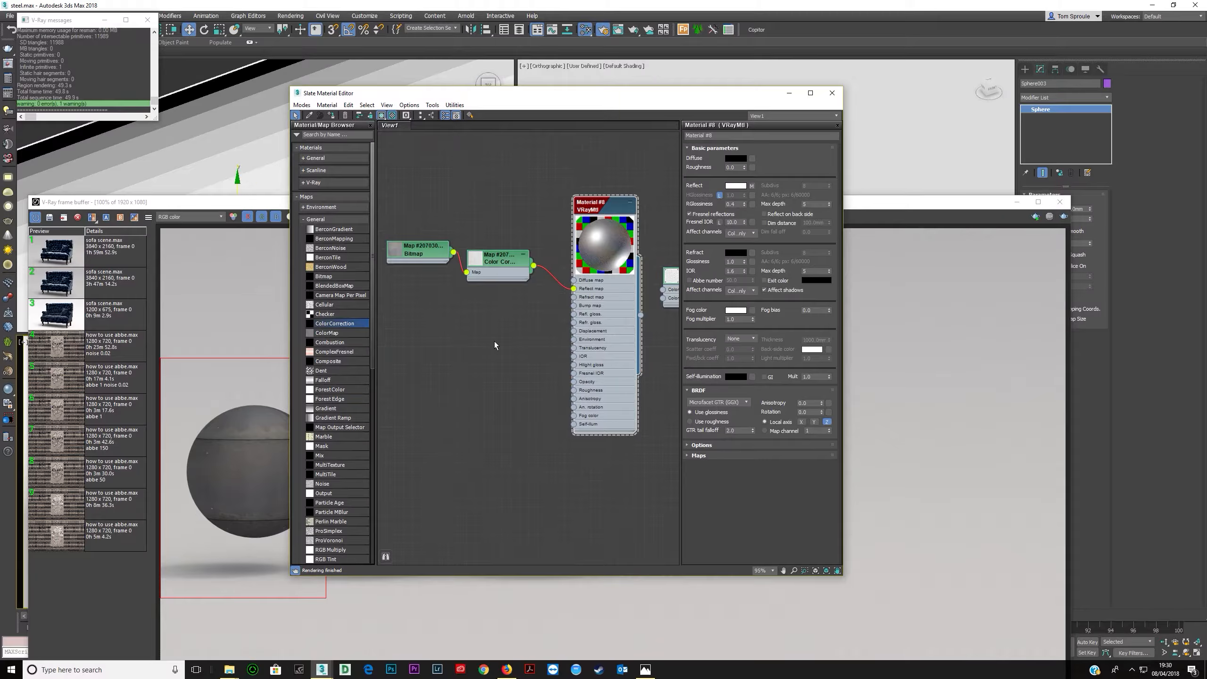
# - Render the scene again and zoom into the frame buffer to inspect the steel spheres
pyautogui.click(259, 202)
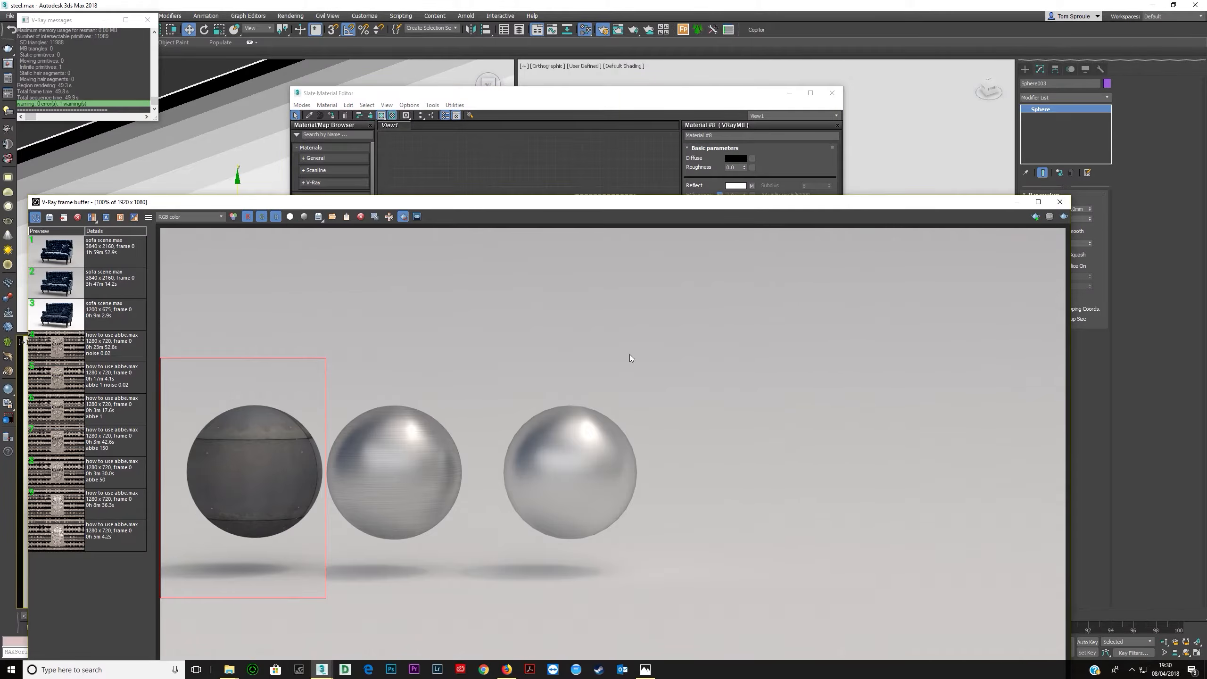
pyautogui.click(1048, 217)
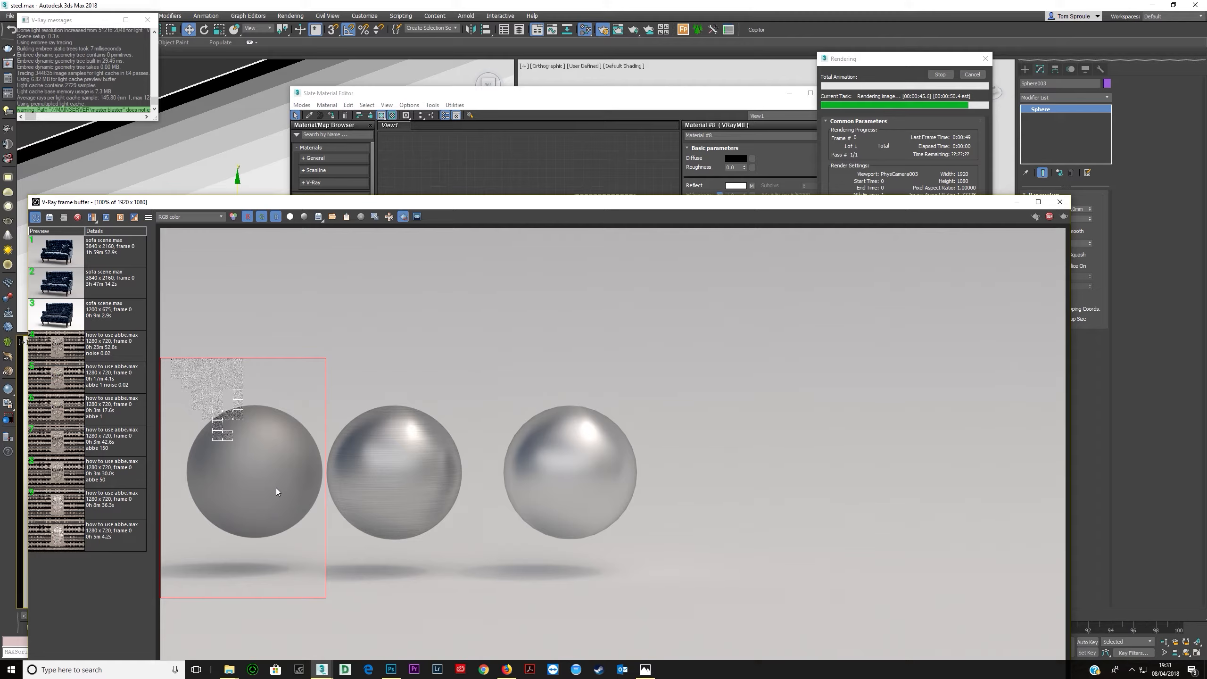
pyautogui.scroll(2, 235, 453)
pyautogui.scroll(-2, 245, 458)
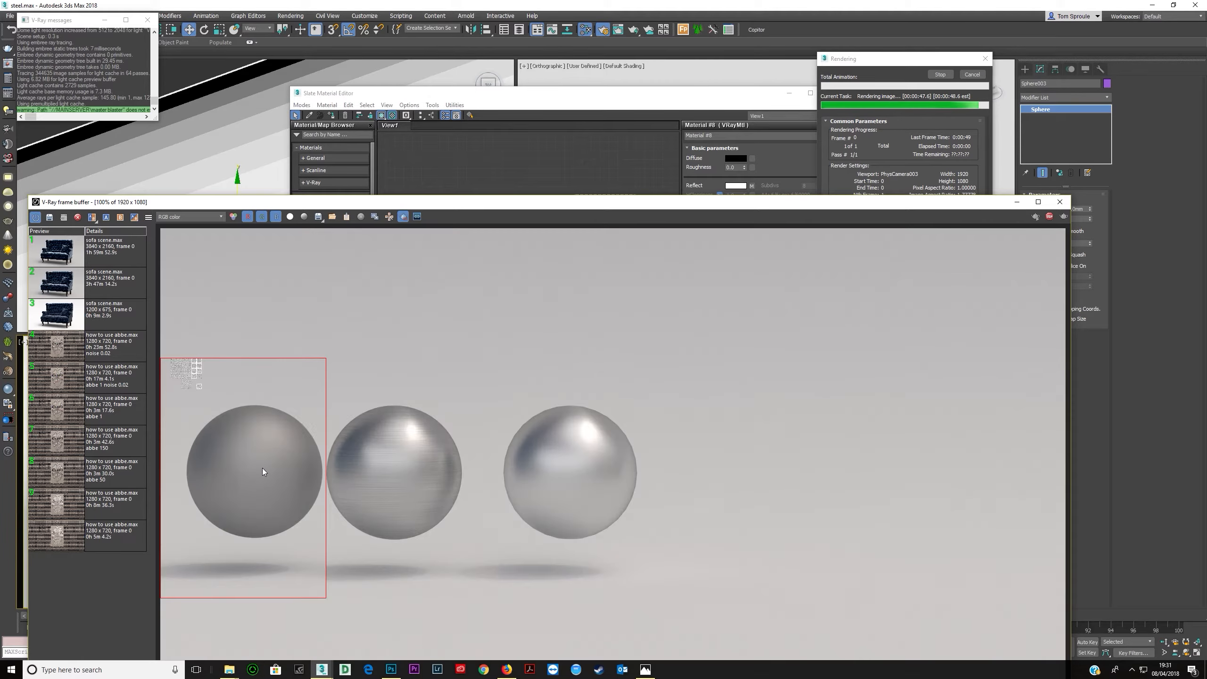
pyautogui.scroll(2, 235, 464)
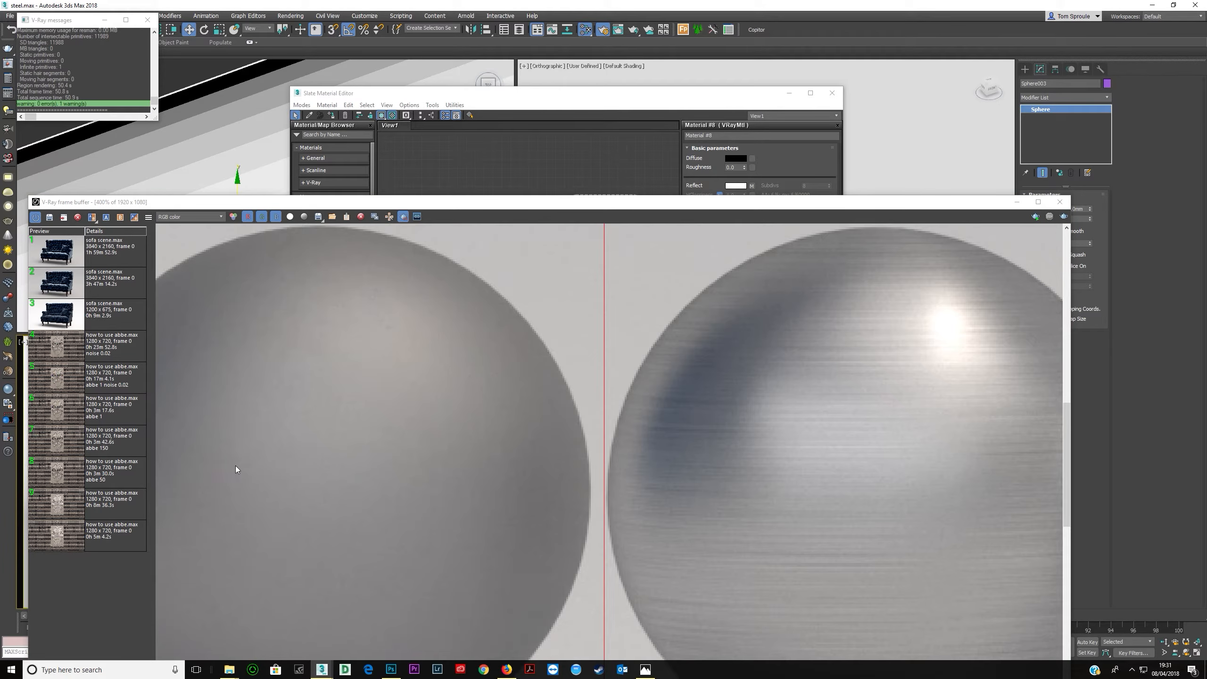
pyautogui.scroll(-2, 375, 455)
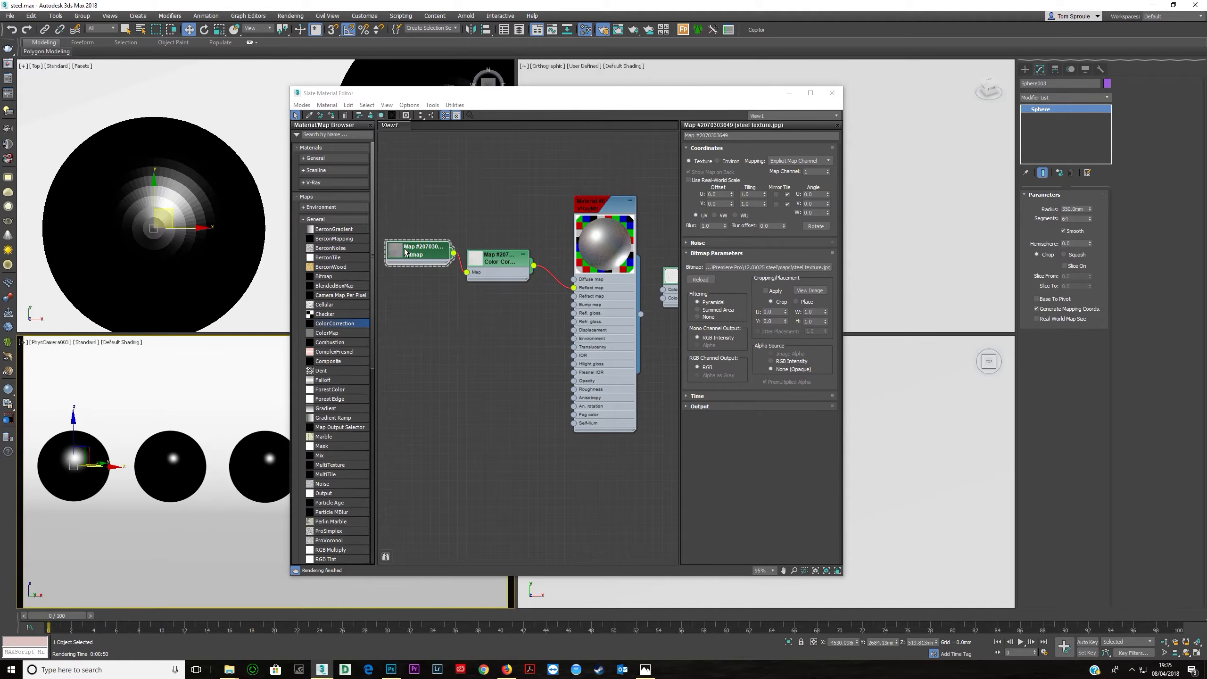
# - Reconnect the Bitmap directly to the material's reflect map input, bypassing the Color Correction node
pyautogui.click(408, 250)
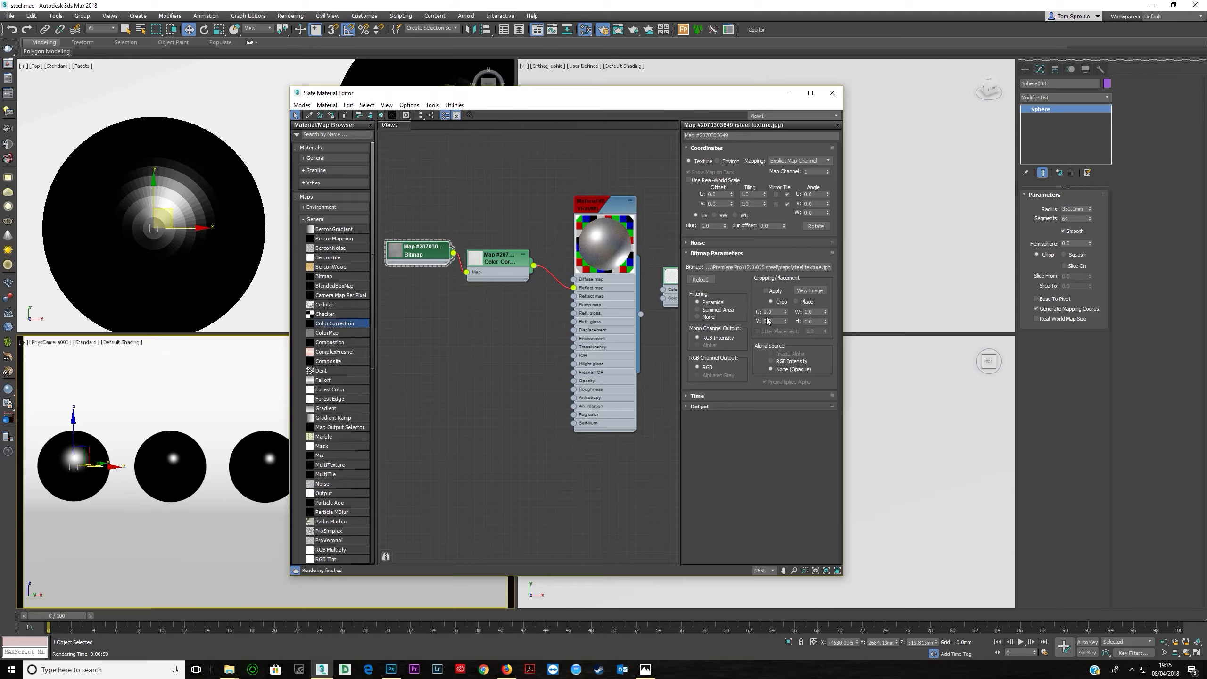
pyautogui.click(486, 269)
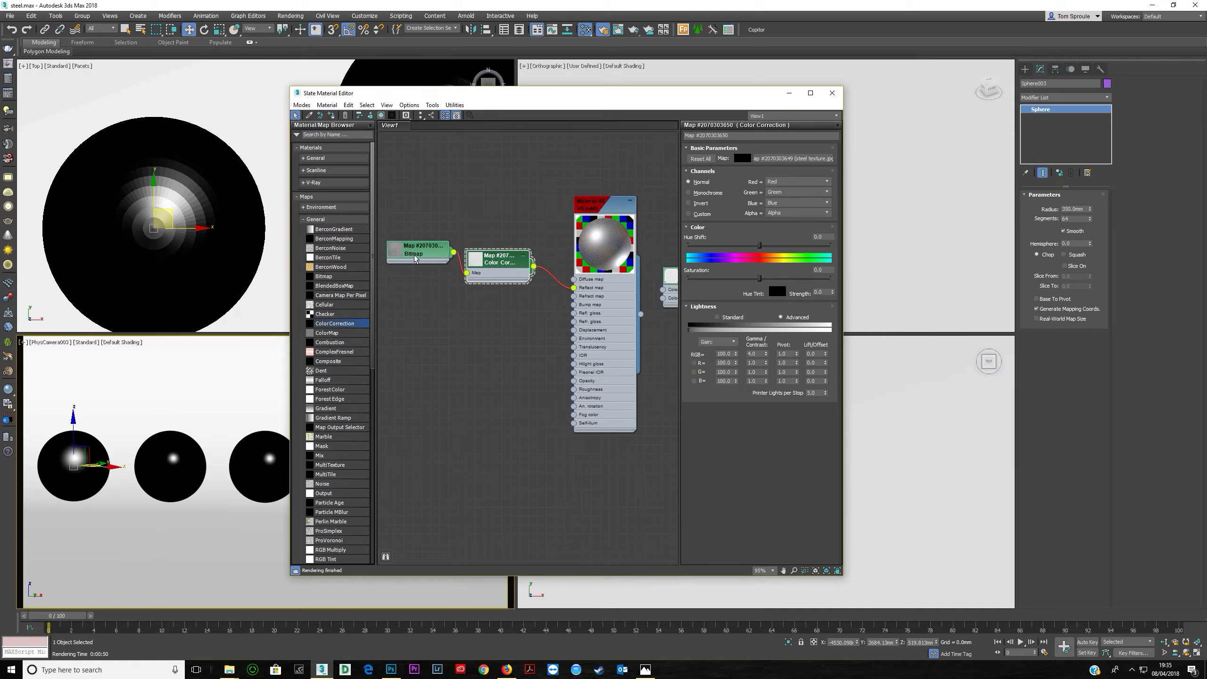
pyautogui.click(8, 65)
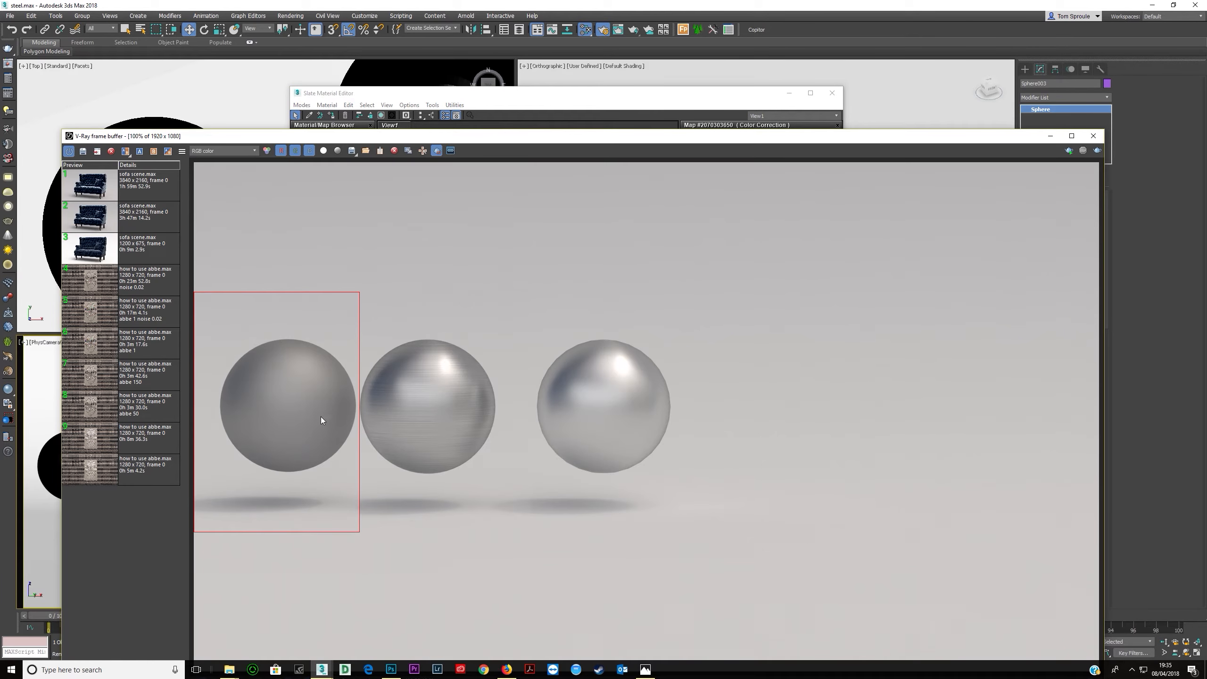
pyautogui.click(1093, 136)
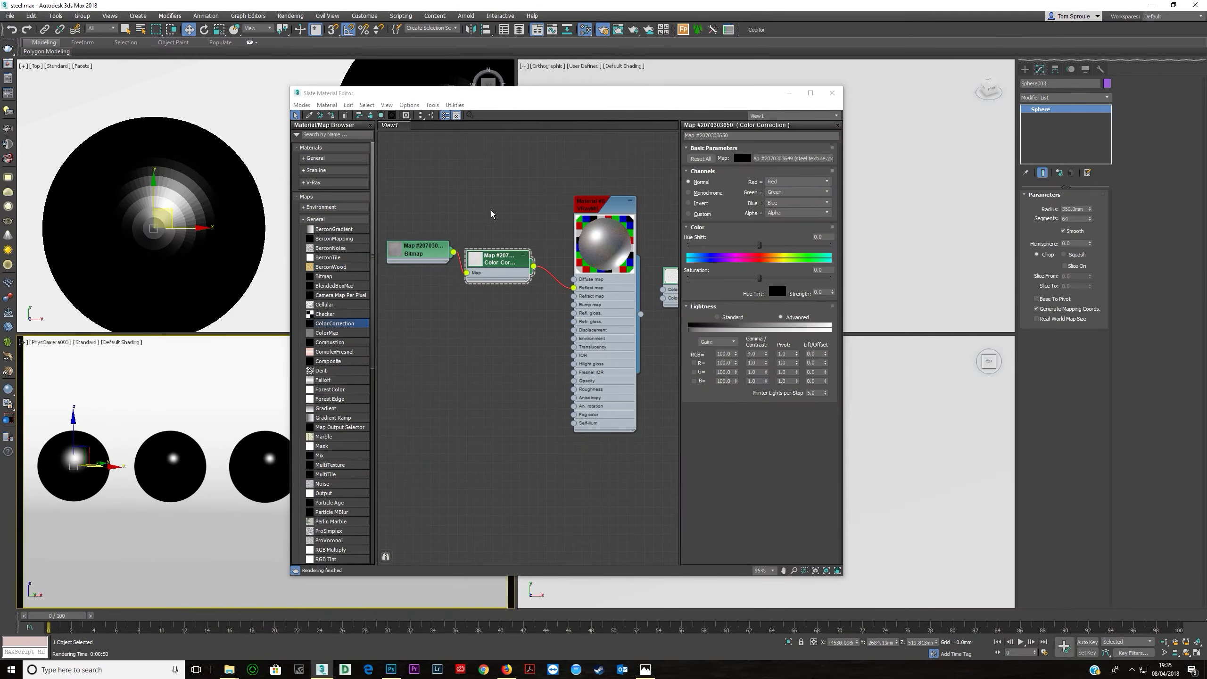
pyautogui.click(425, 252)
pyautogui.moveTo(454, 251); pyautogui.dragTo(574, 288)
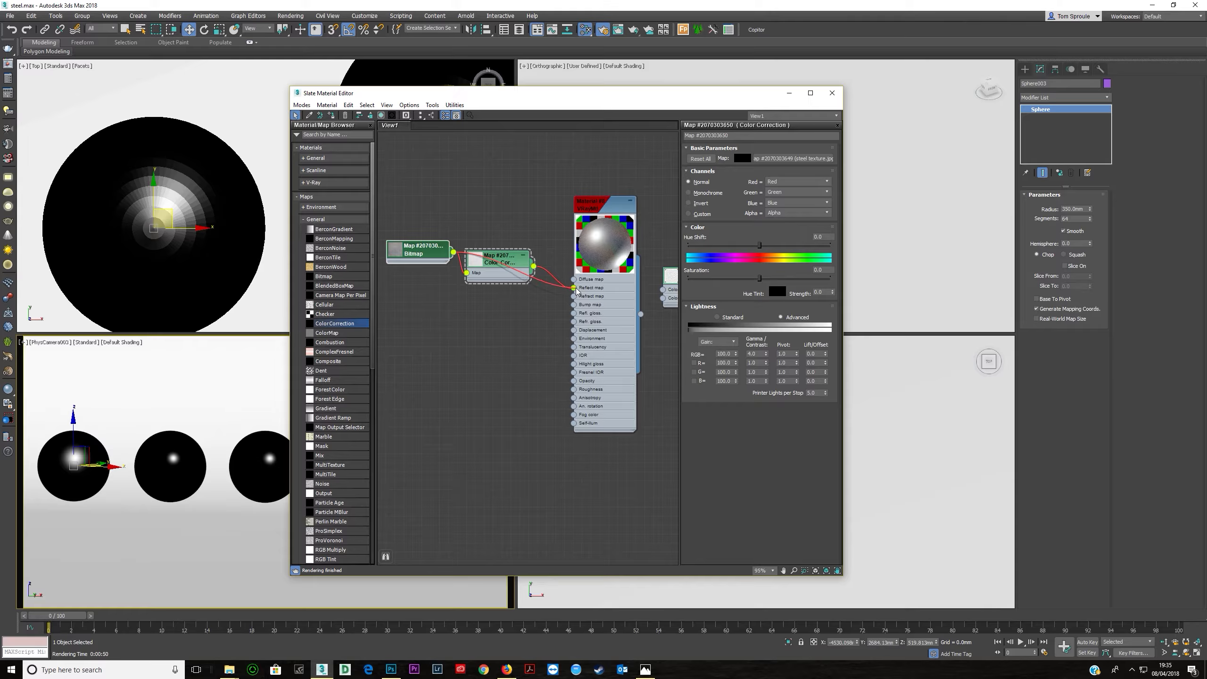
pyautogui.moveTo(500, 265); pyautogui.dragTo(484, 291)
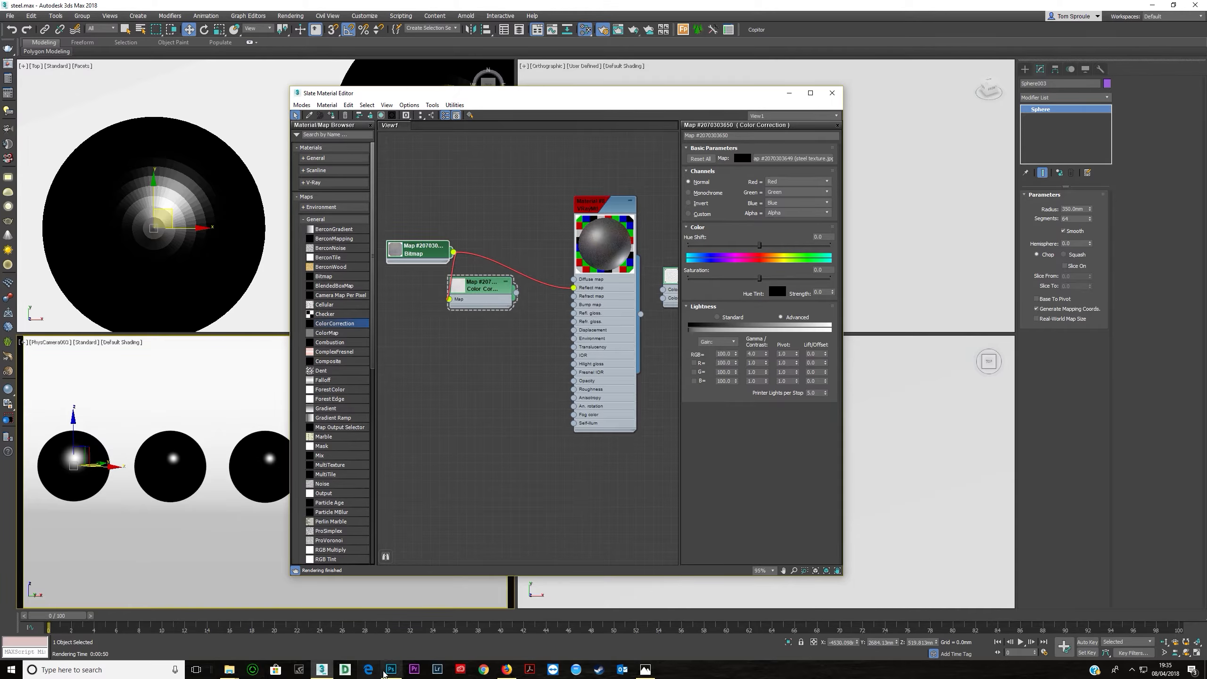
# - In Photoshop, add a Curves adjustment layer that brightens the steel texture
pyautogui.click(391, 669)
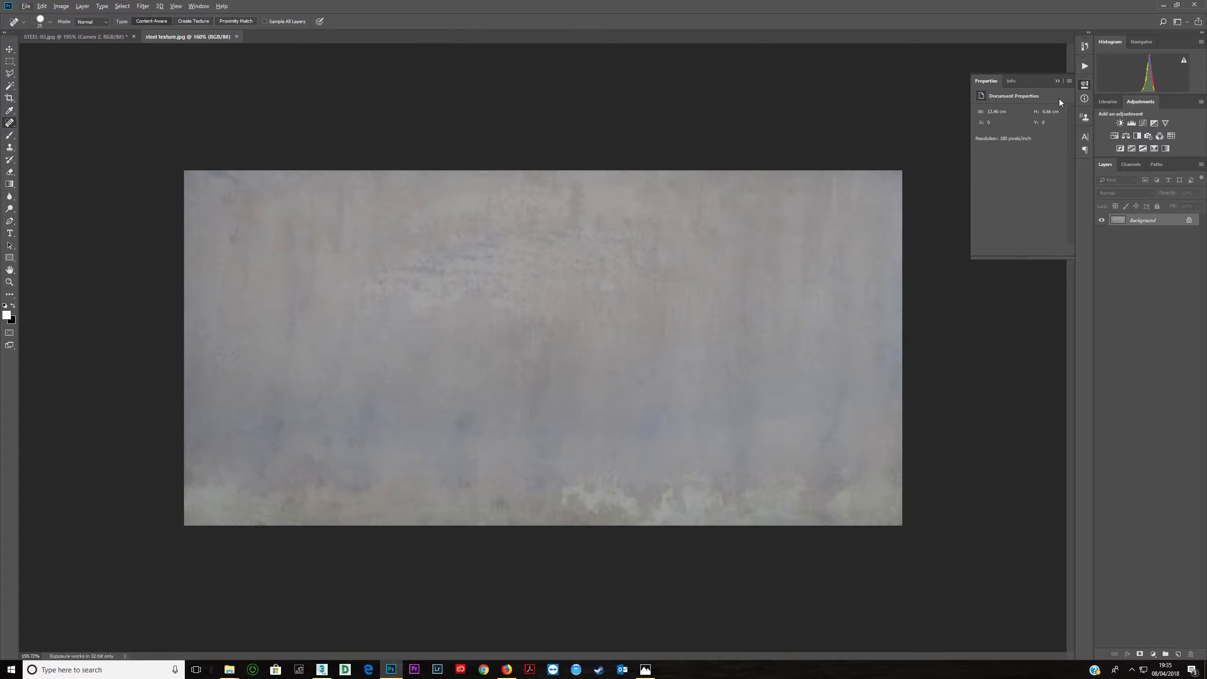
pyautogui.click(1057, 81)
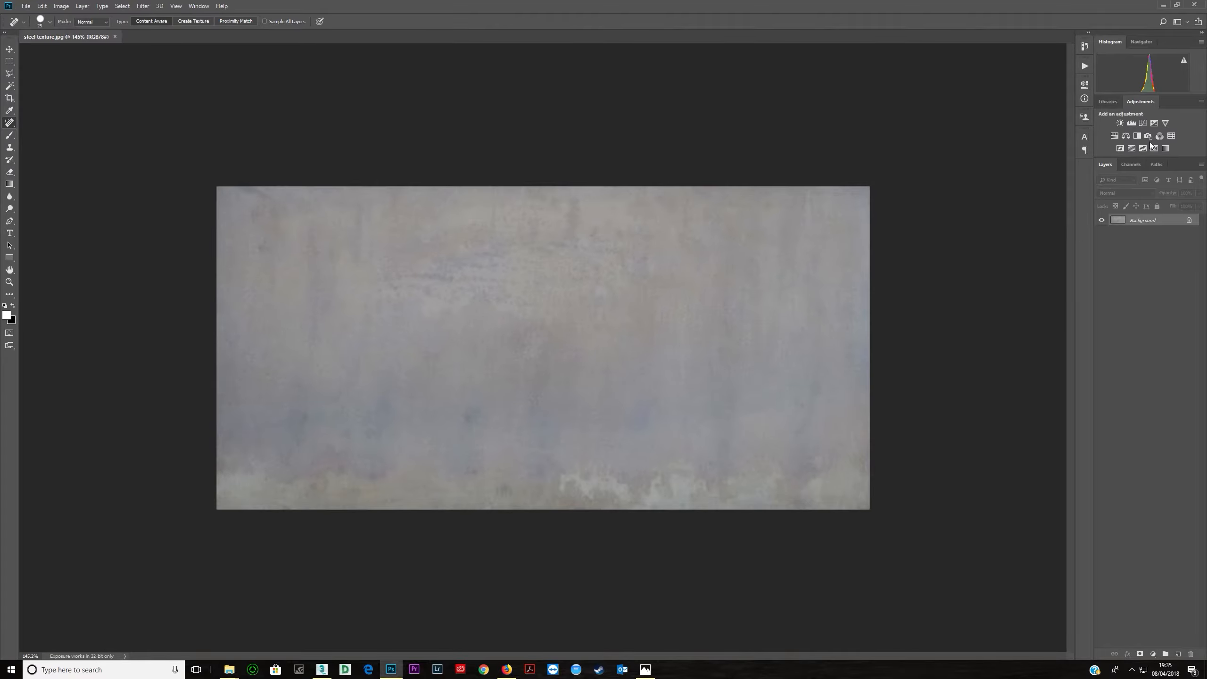
pyautogui.click(1143, 123)
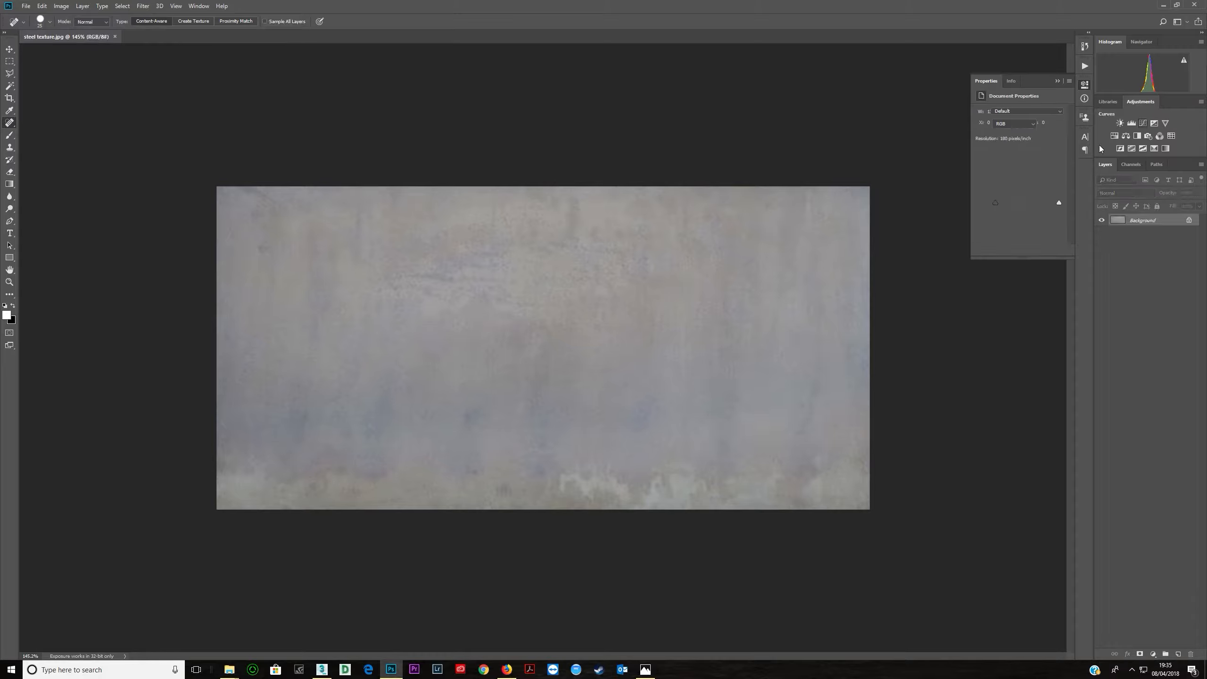
pyautogui.moveTo(1025, 165)
pyautogui.mouseDown()
pyautogui.moveTo(1027, 147)
pyautogui.moveTo(1014, 183)
pyautogui.mouseUp()
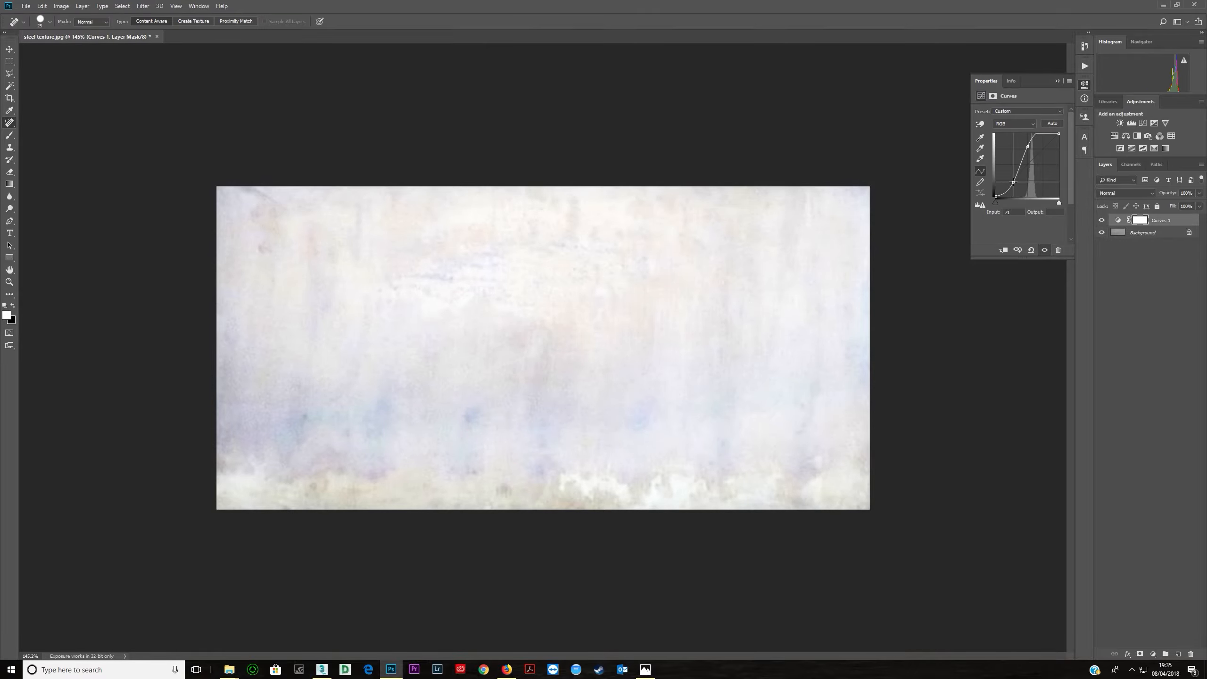
pyautogui.click(1028, 147)
# - Apply a Gaussian Blur with a radius of 1.0 pixels to the Background layer
pyautogui.click(1131, 233)
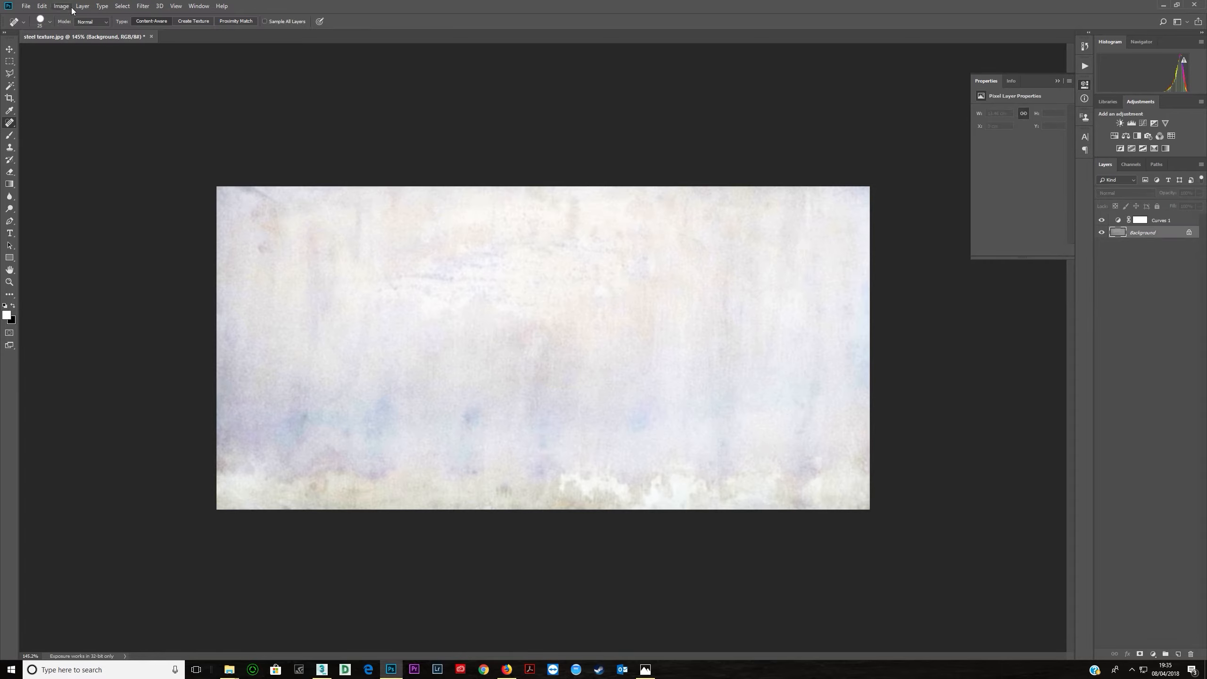
pyautogui.click(143, 6)
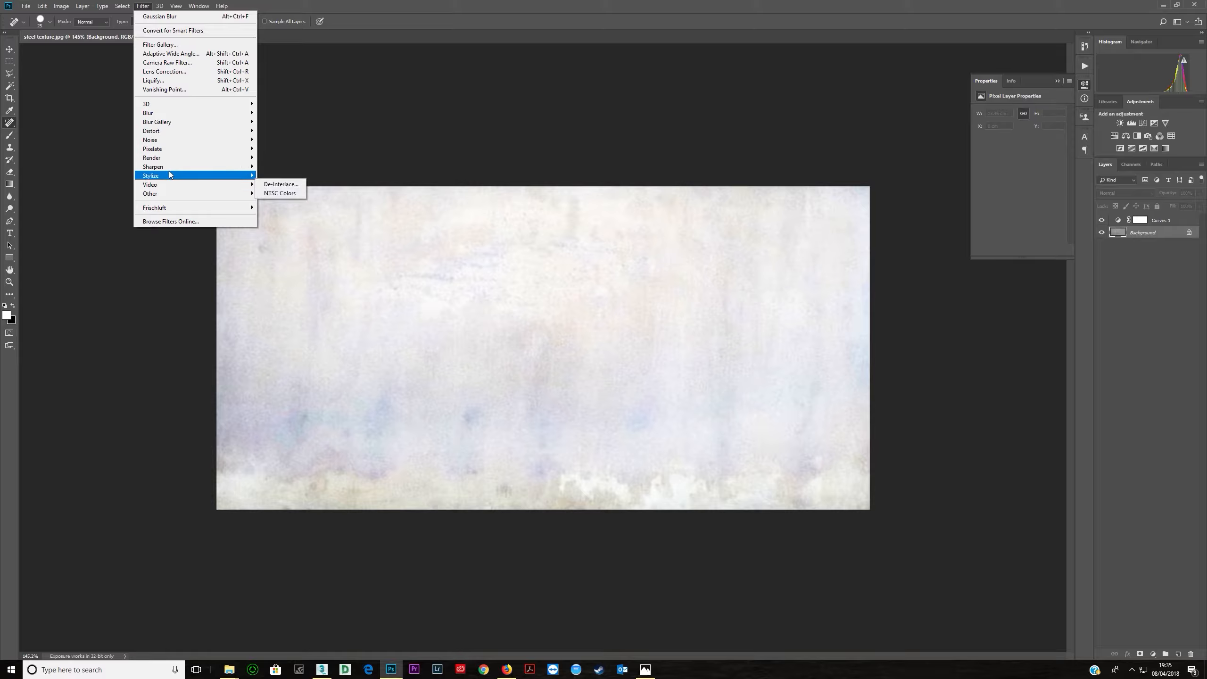
pyautogui.moveTo(162, 116)
pyautogui.click(276, 154)
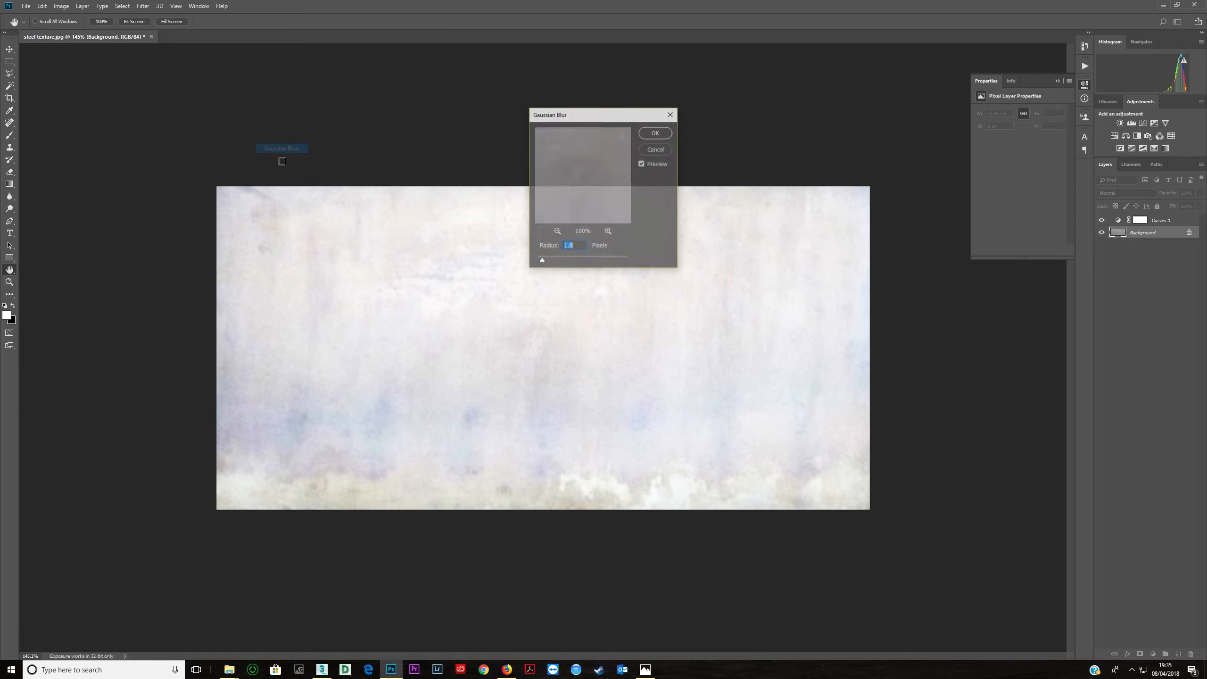
pyautogui.click(654, 133)
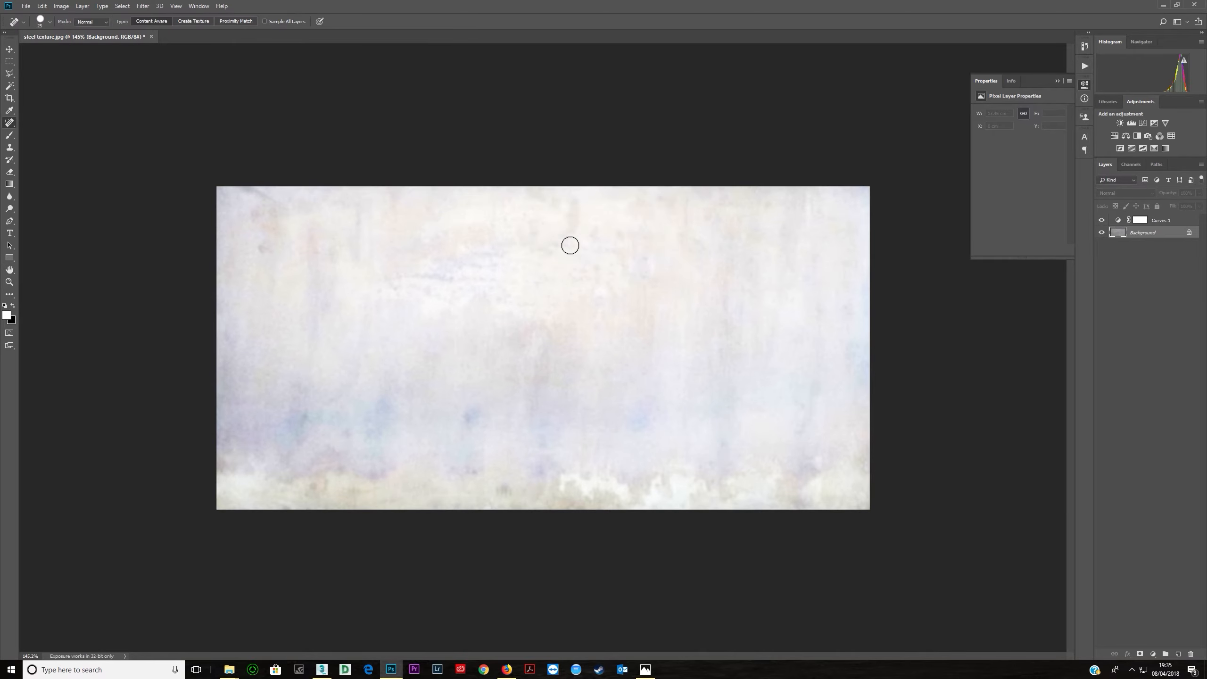
# - Open the Save As dialog for the steel texture image
pyautogui.click(26, 5)
pyautogui.click(47, 116)
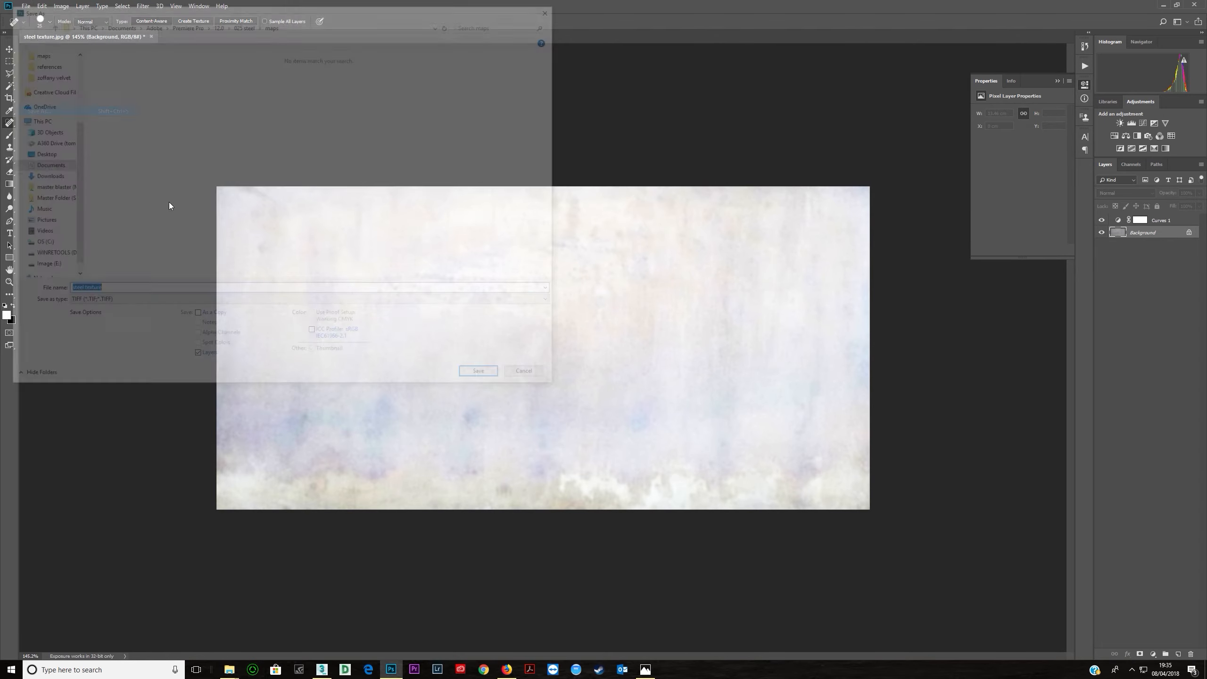
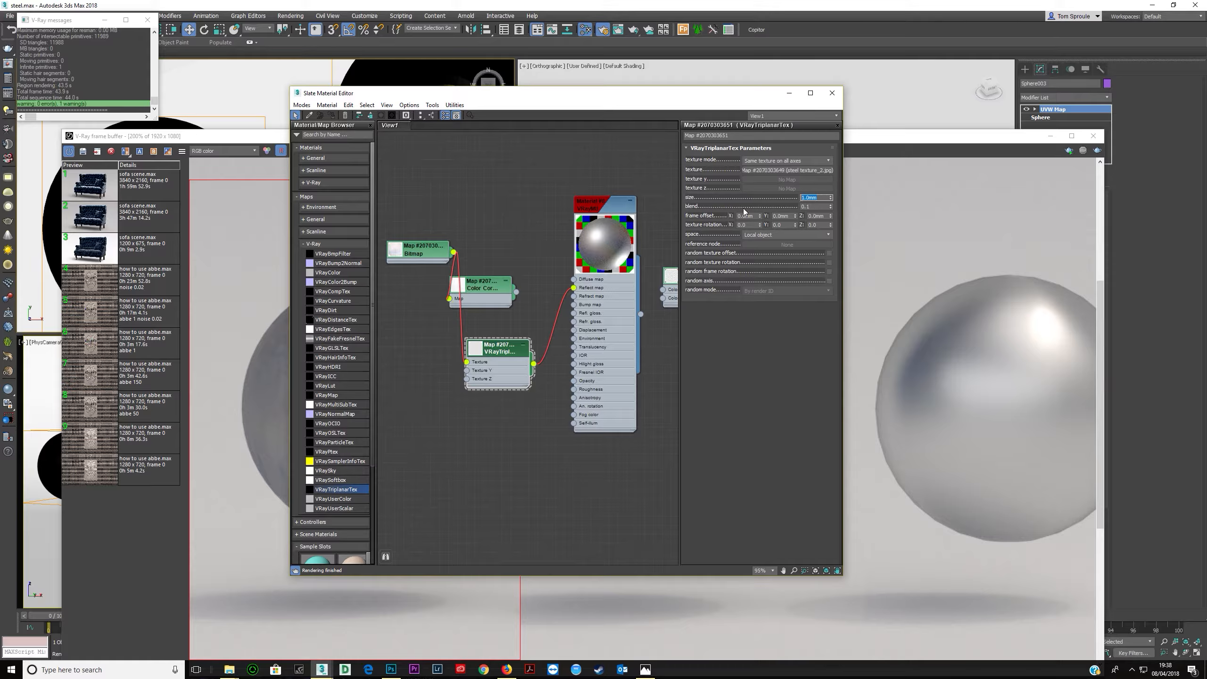
# - Tidy the VRayTriplanarTex node in the node view and start a test render of the spheres, stopping it early
pyautogui.doubleClick(428, 250)
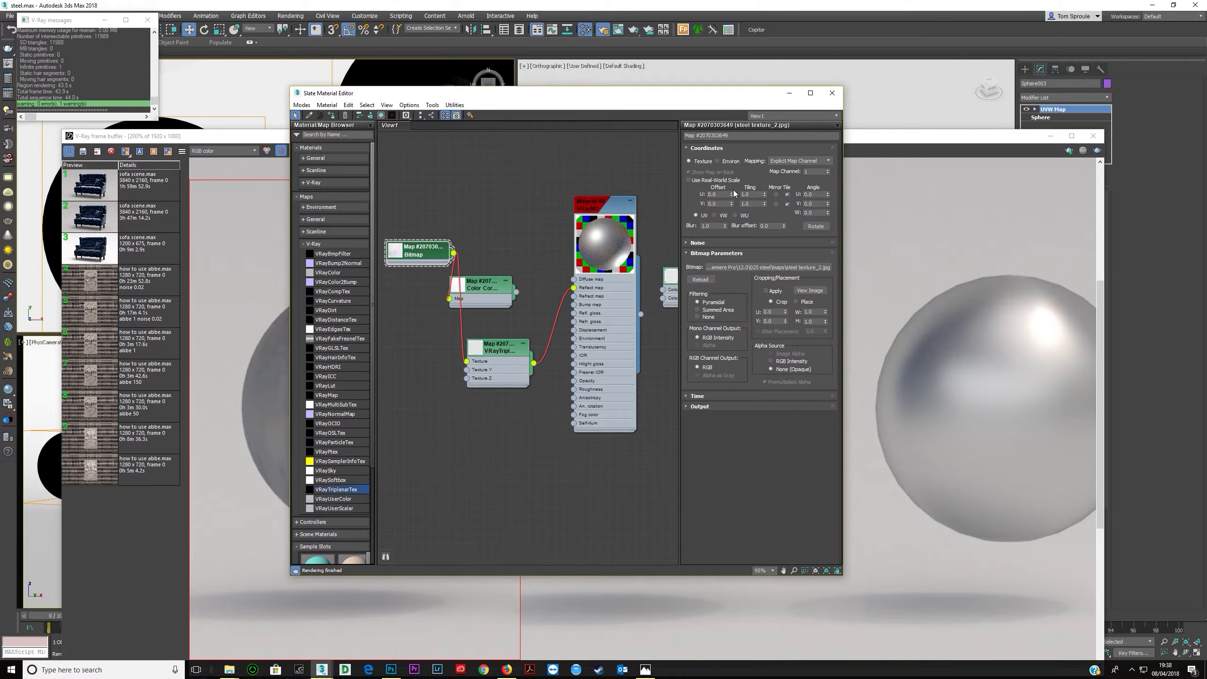
pyautogui.moveTo(506, 348); pyautogui.dragTo(514, 224)
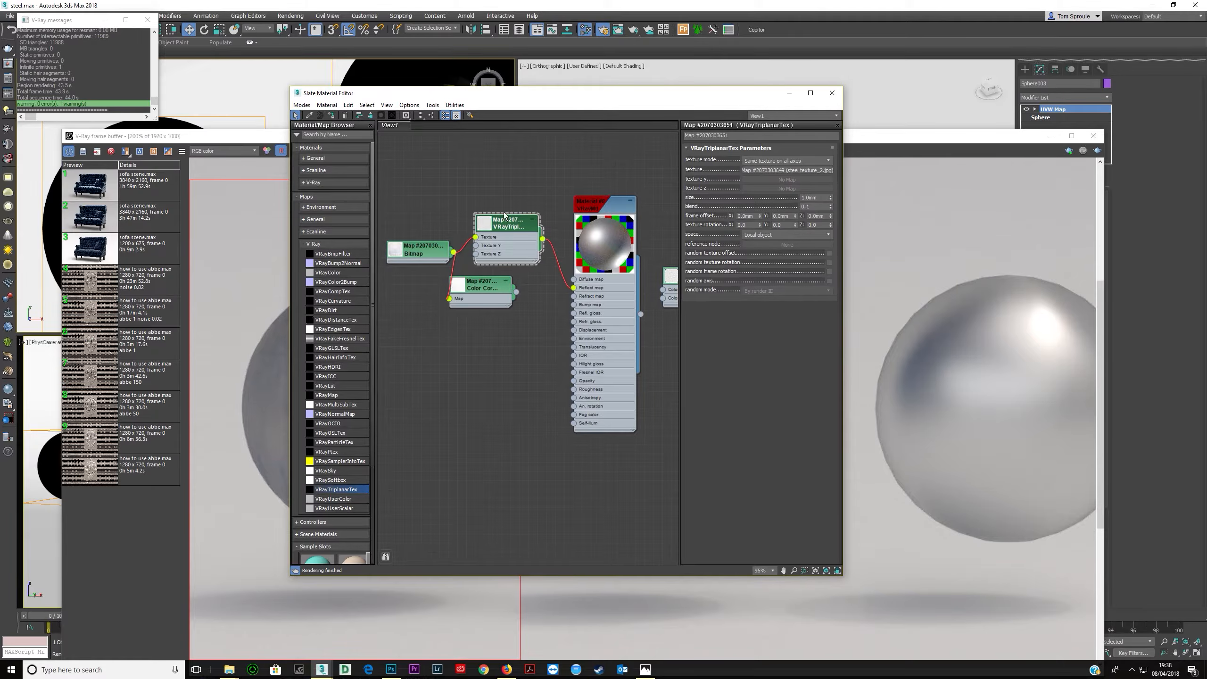
pyautogui.click(279, 139)
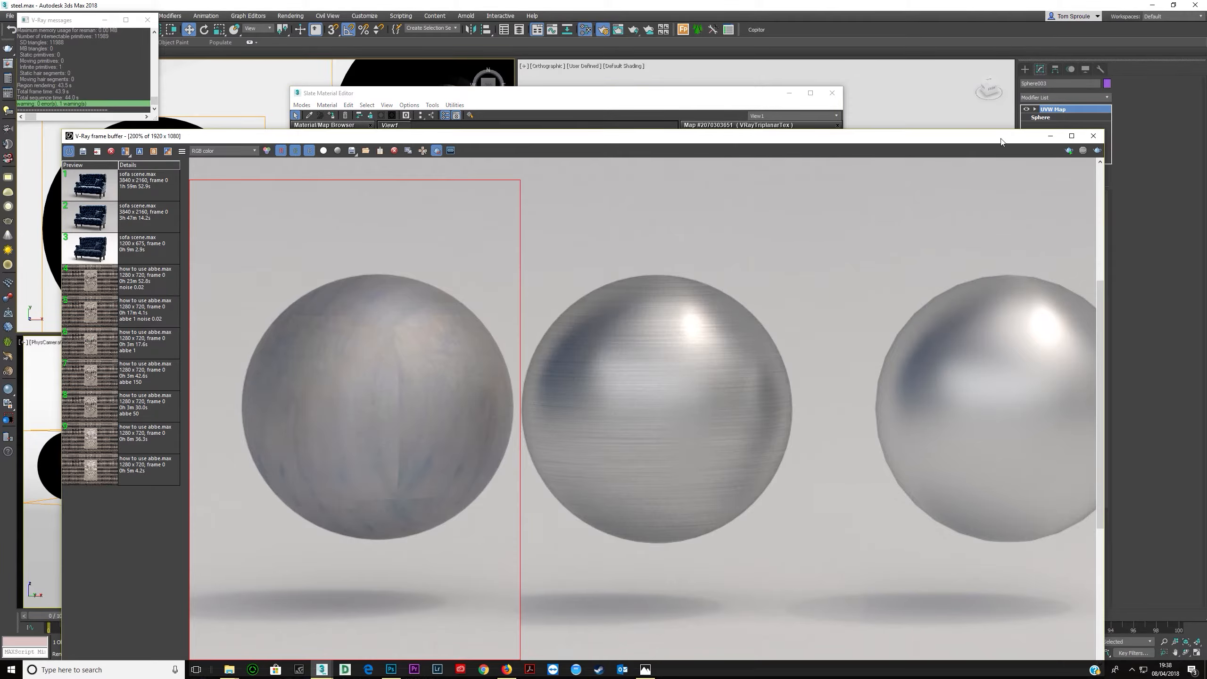
pyautogui.click(1094, 151)
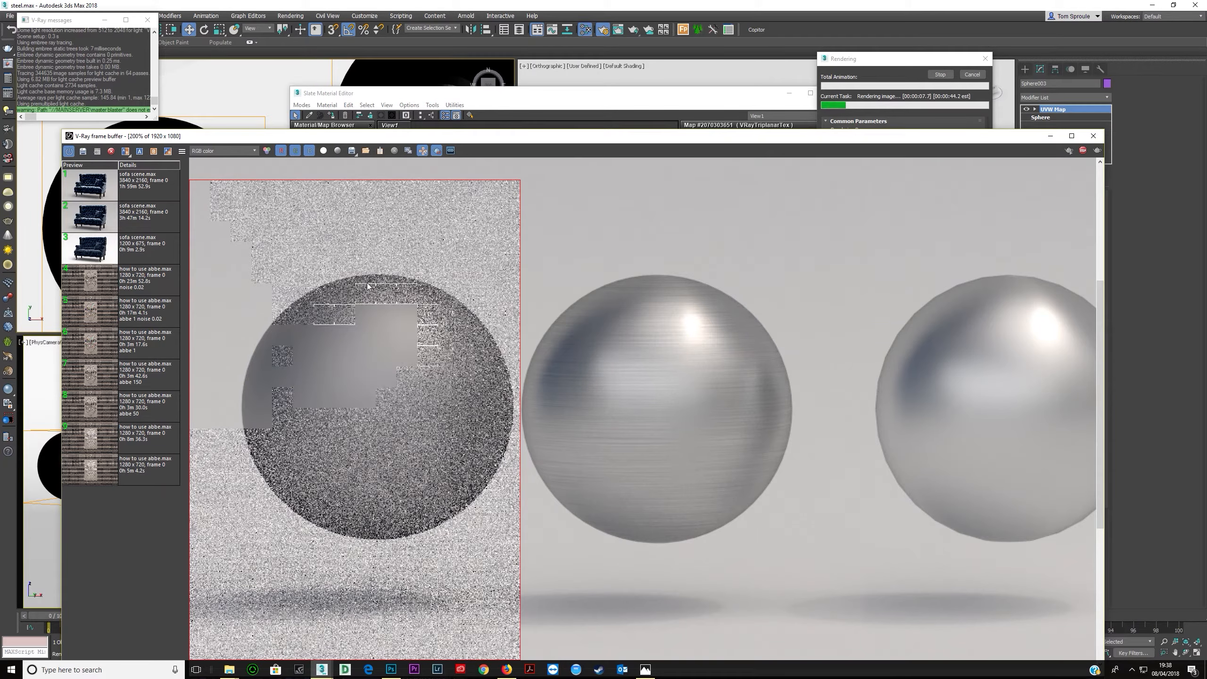
pyautogui.click(940, 75)
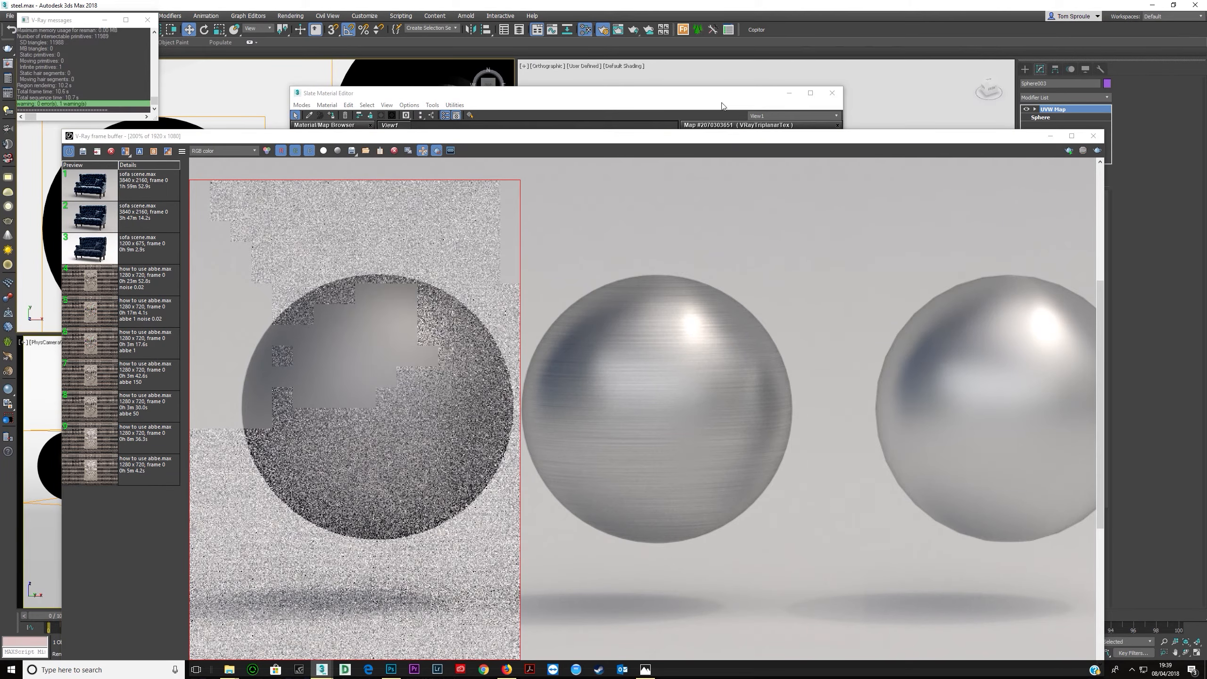
pyautogui.click(723, 97)
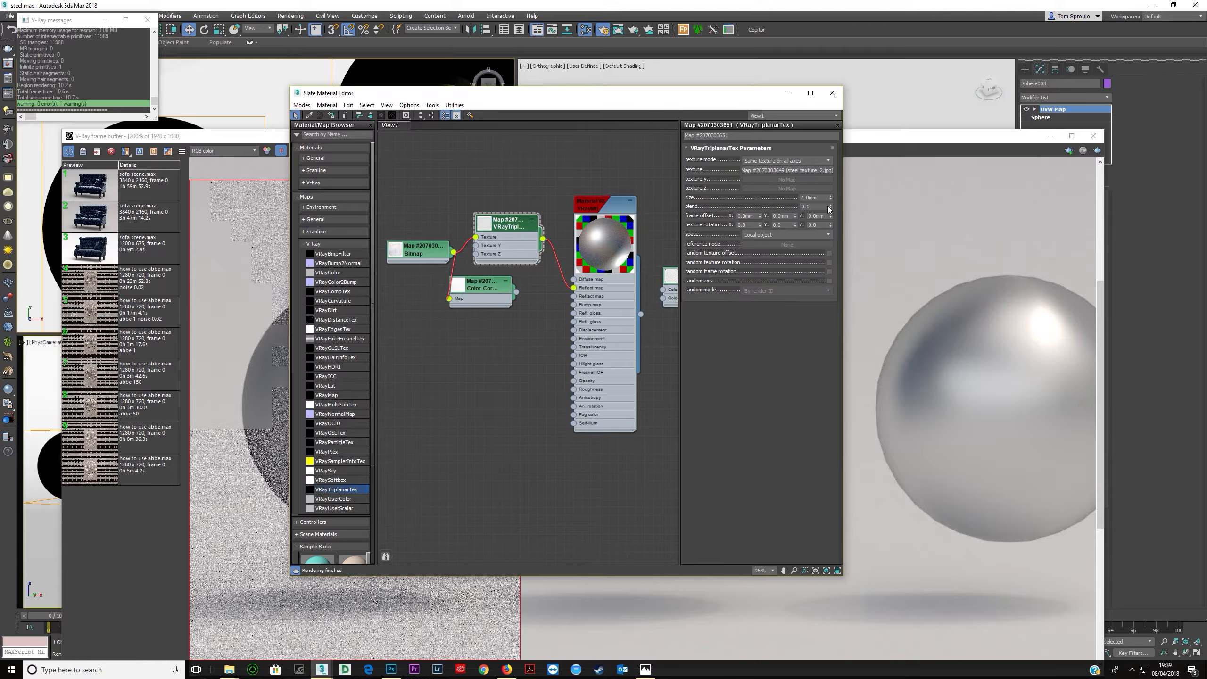
# - Set the VRayTriplanarTex size to 300 mm
pyautogui.doubleClick(813, 198)
pyautogui.doubleClick(424, 251)
pyautogui.doubleClick(502, 238)
pyautogui.doubleClick(821, 198)
pyautogui.write('300')
pyautogui.press('Tab')
pyautogui.press('Return')
pyautogui.click(273, 138)
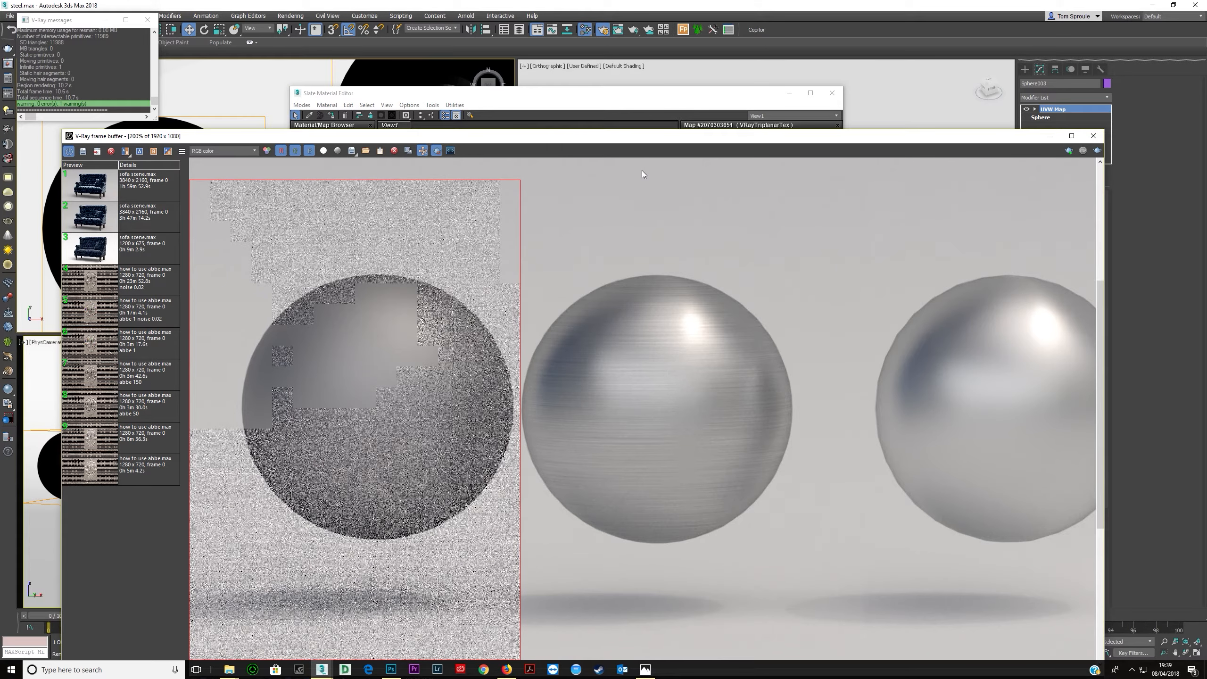
# - Start a test render of the spheres and stop it
pyautogui.click(1097, 150)
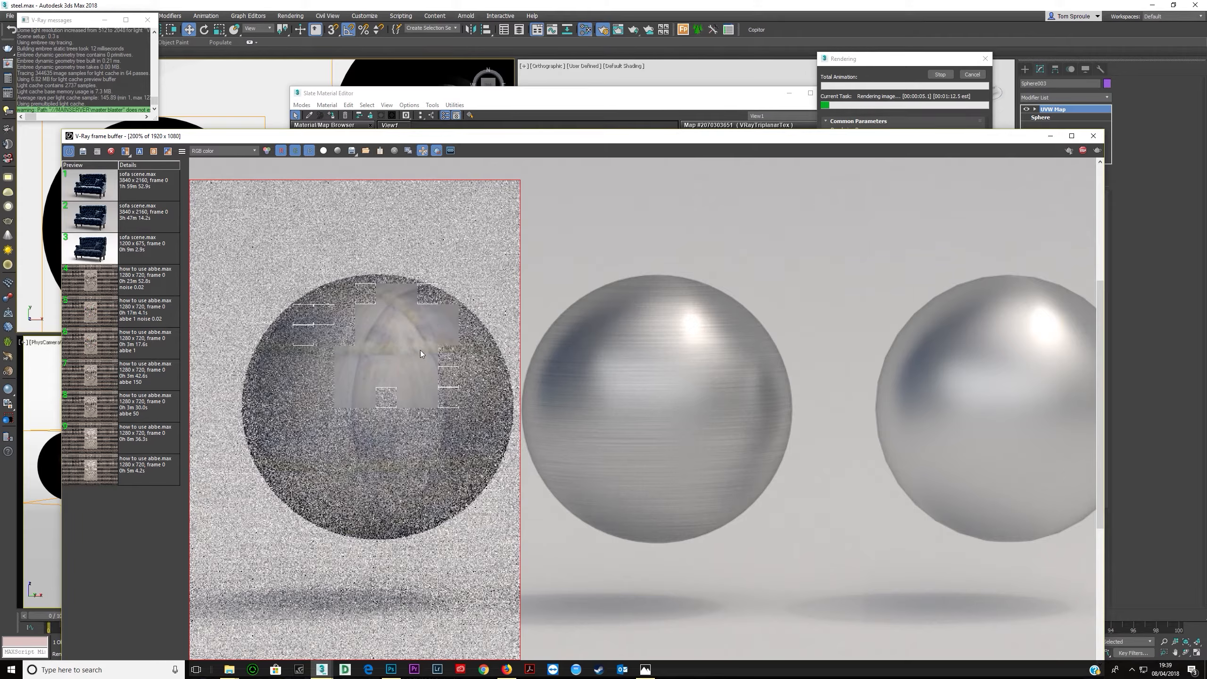
pyautogui.click(1083, 150)
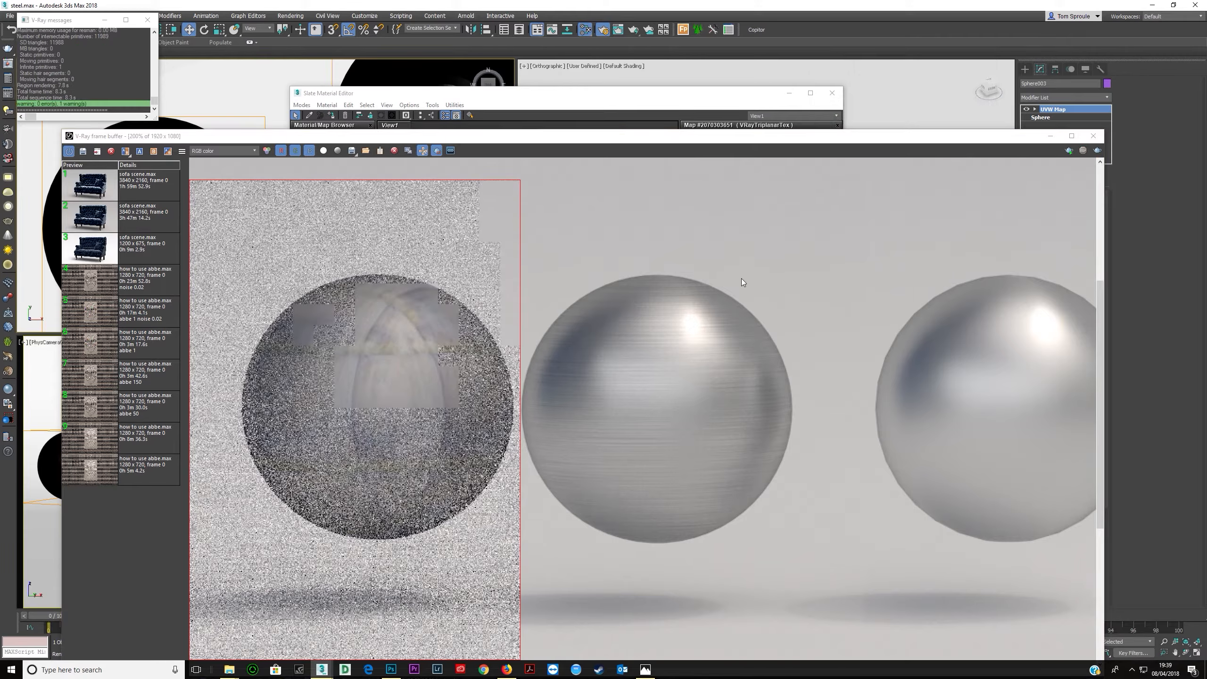
pyautogui.click(732, 113)
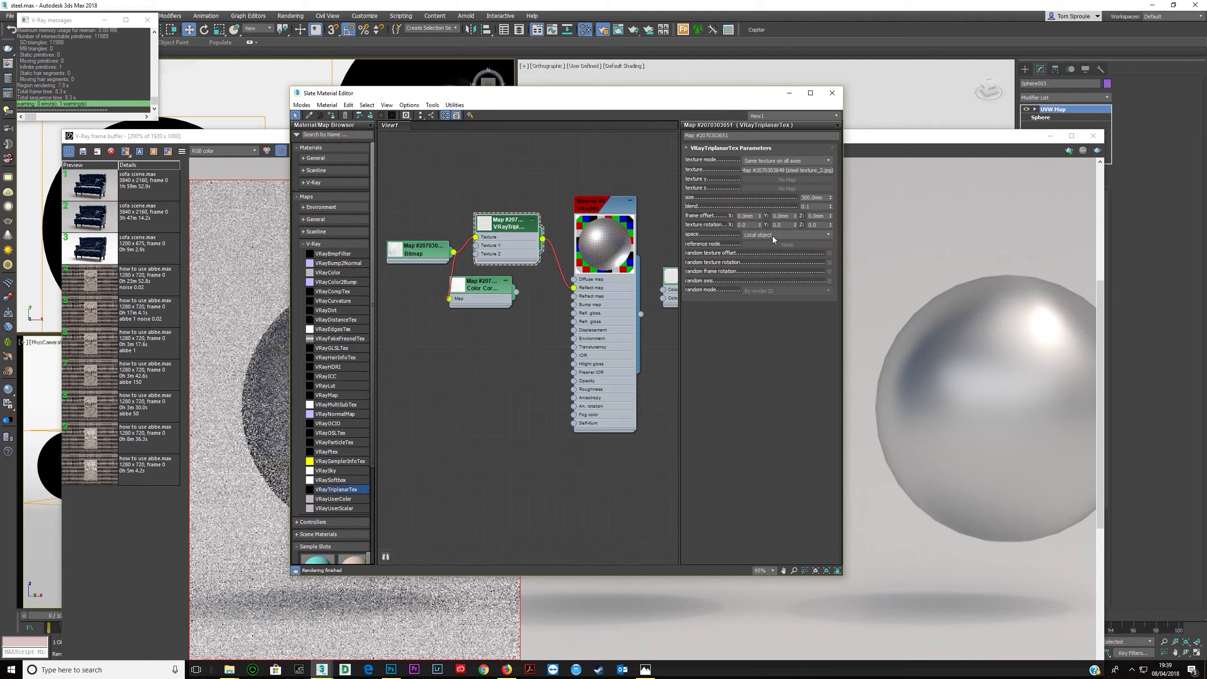
# - Set the VRayTriplanarTex size to 500 mm
pyautogui.doubleClick(822, 199)
pyautogui.write('500')
pyautogui.press('Return')
# - Preview the steel texture bitmap image and start a new test render of the spheres
pyautogui.doubleClick(424, 252)
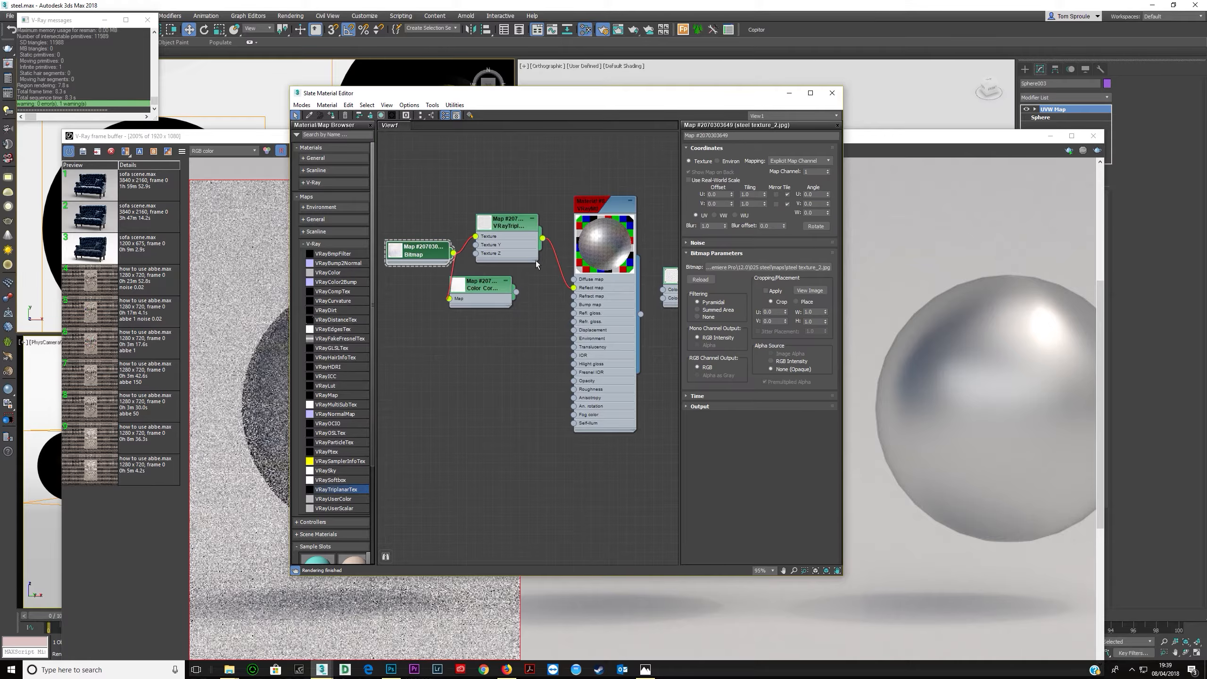
pyautogui.click(809, 290)
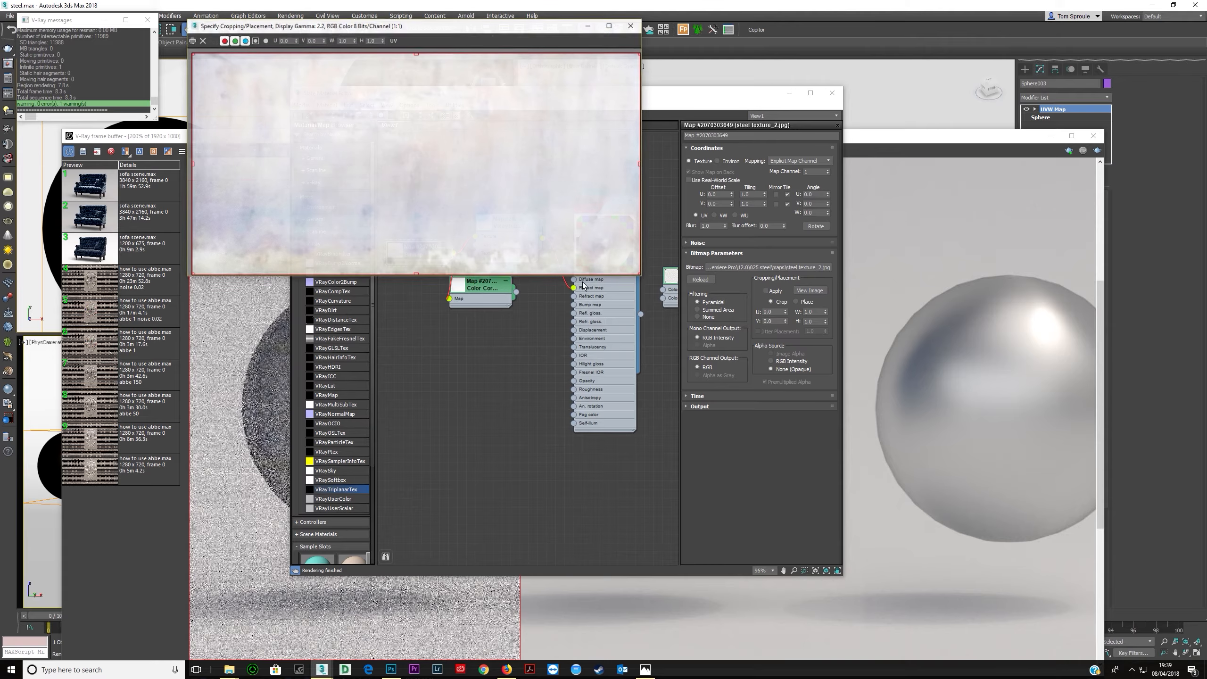
pyautogui.click(631, 25)
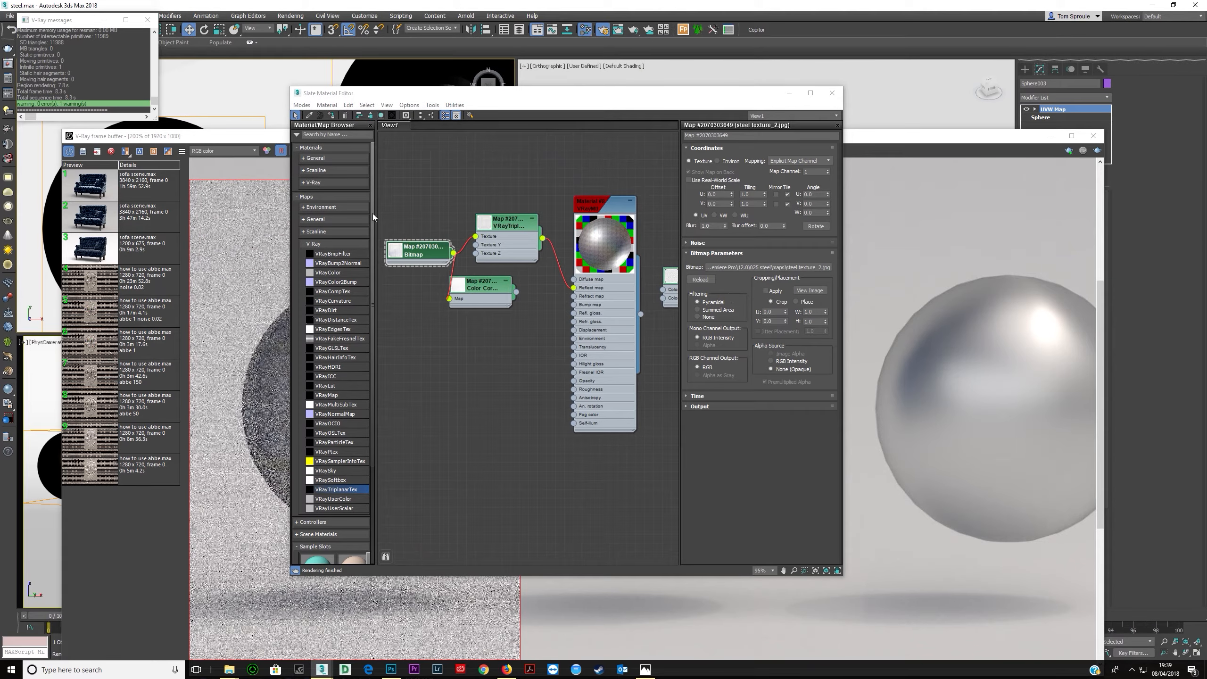
pyautogui.click(952, 224)
pyautogui.click(1097, 152)
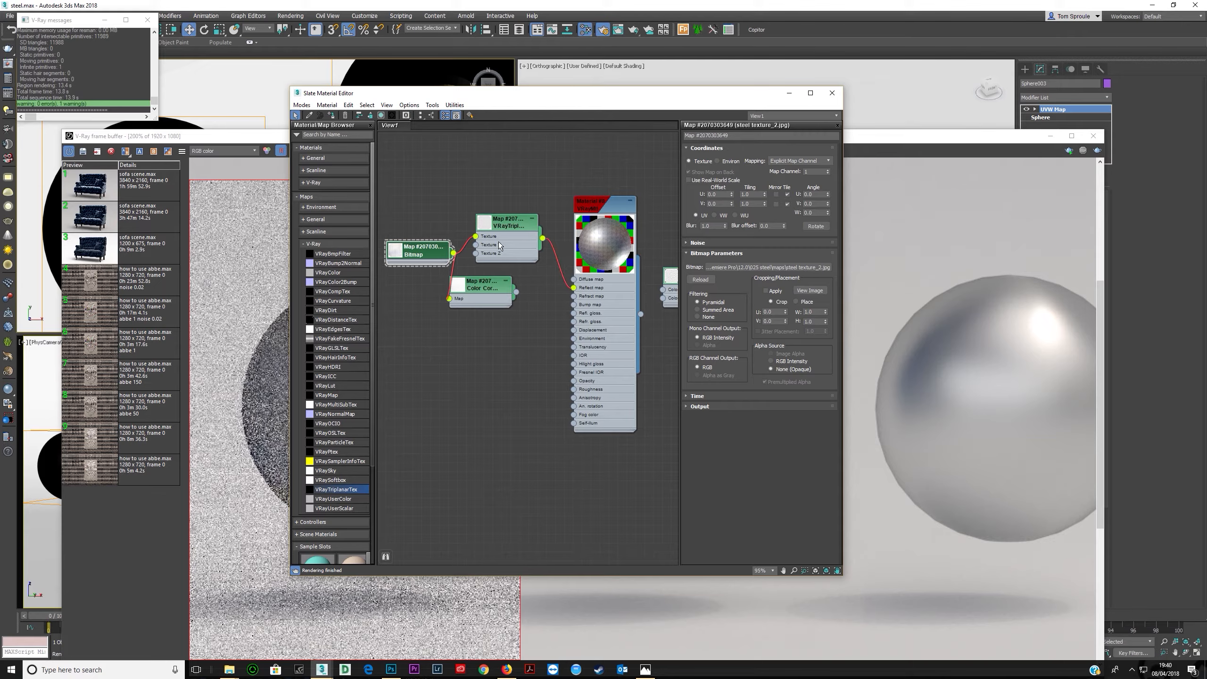
# - Set the triplanar blend to 1.0 and test-render the spheres, stopping the render
pyautogui.doubleClick(501, 241)
pyautogui.doubleClick(811, 207)
pyautogui.write('1')
pyautogui.press('Tab')
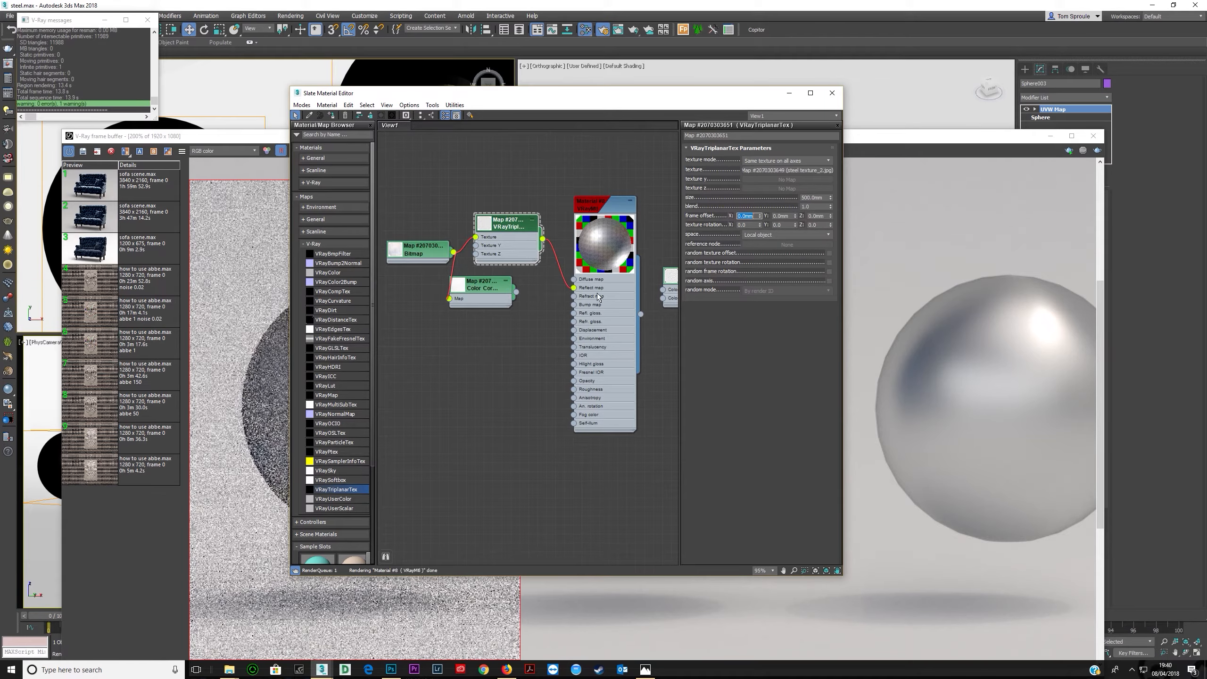
pyautogui.moveTo(830, 208); pyautogui.dragTo(829, 164)
pyautogui.click(905, 158)
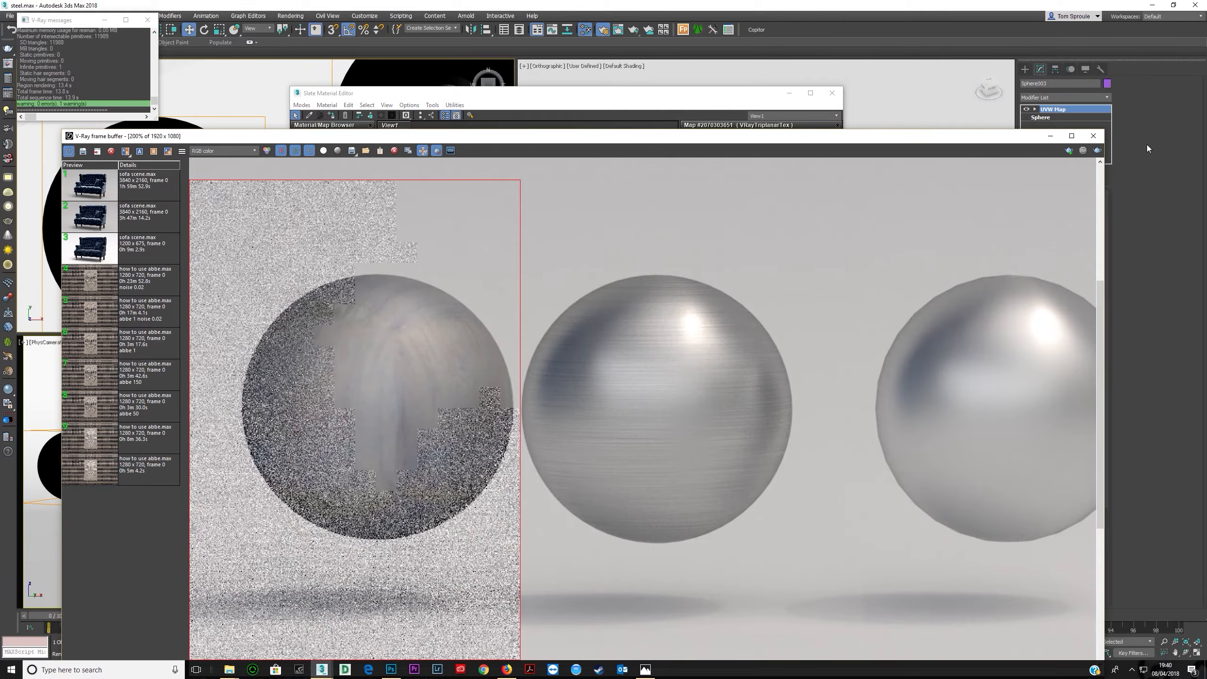
pyautogui.click(1097, 150)
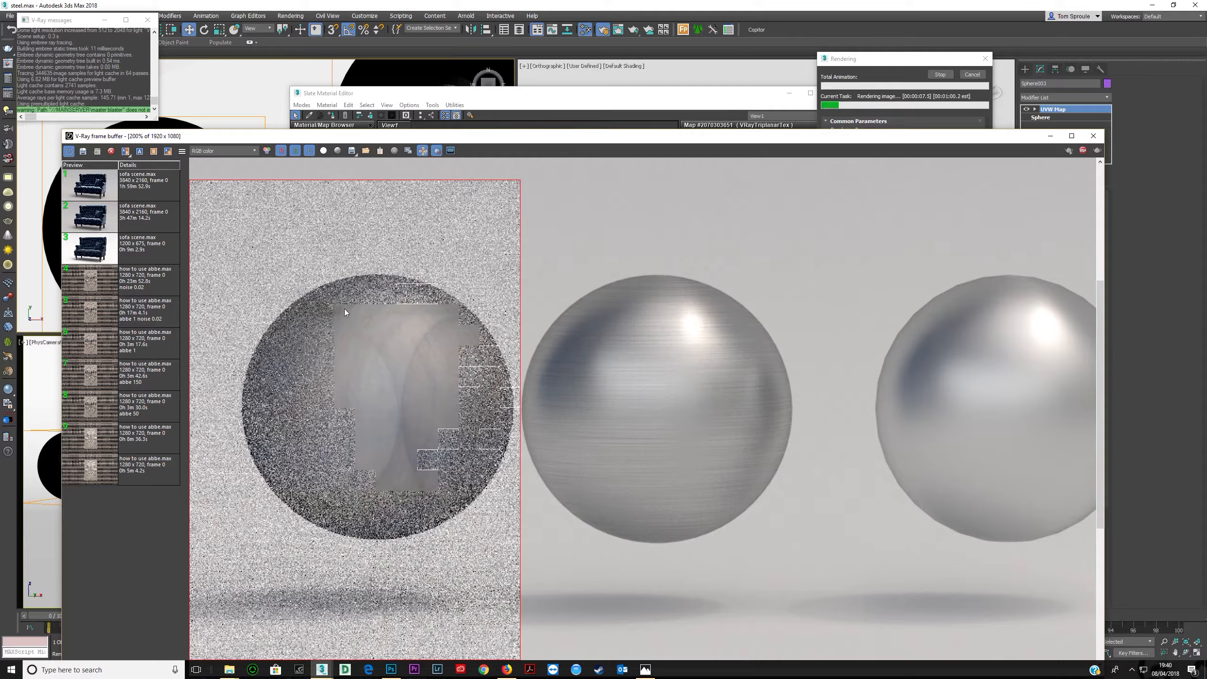
pyautogui.click(971, 74)
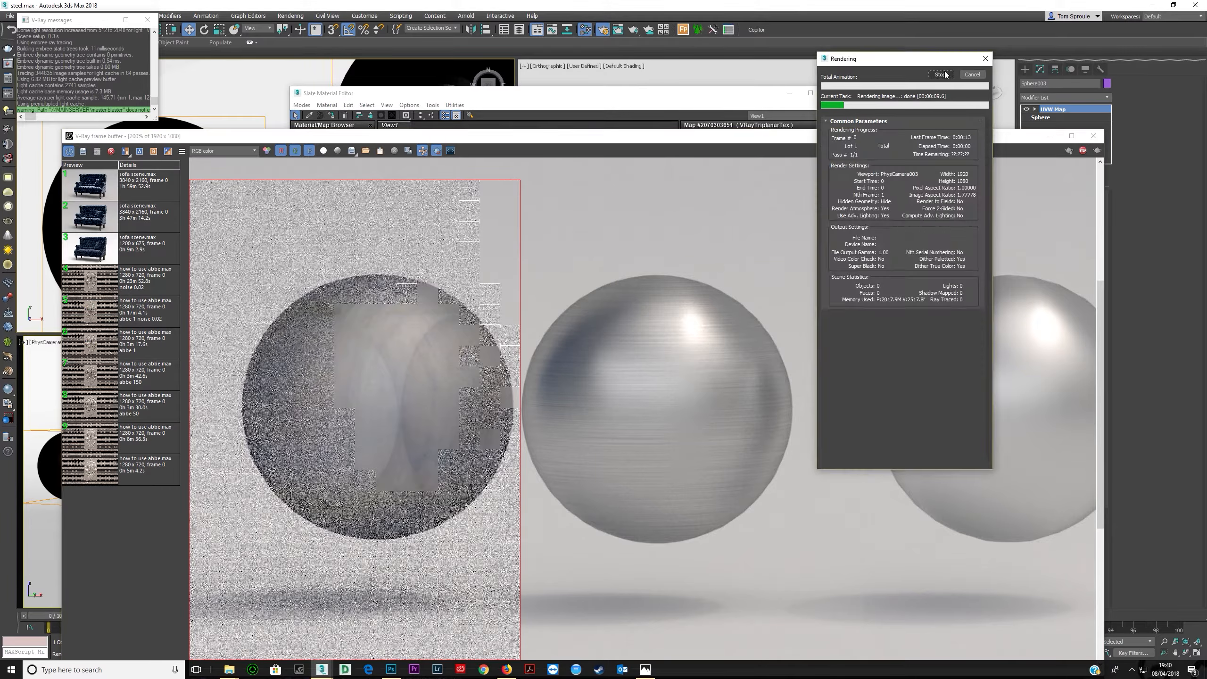
pyautogui.click(694, 108)
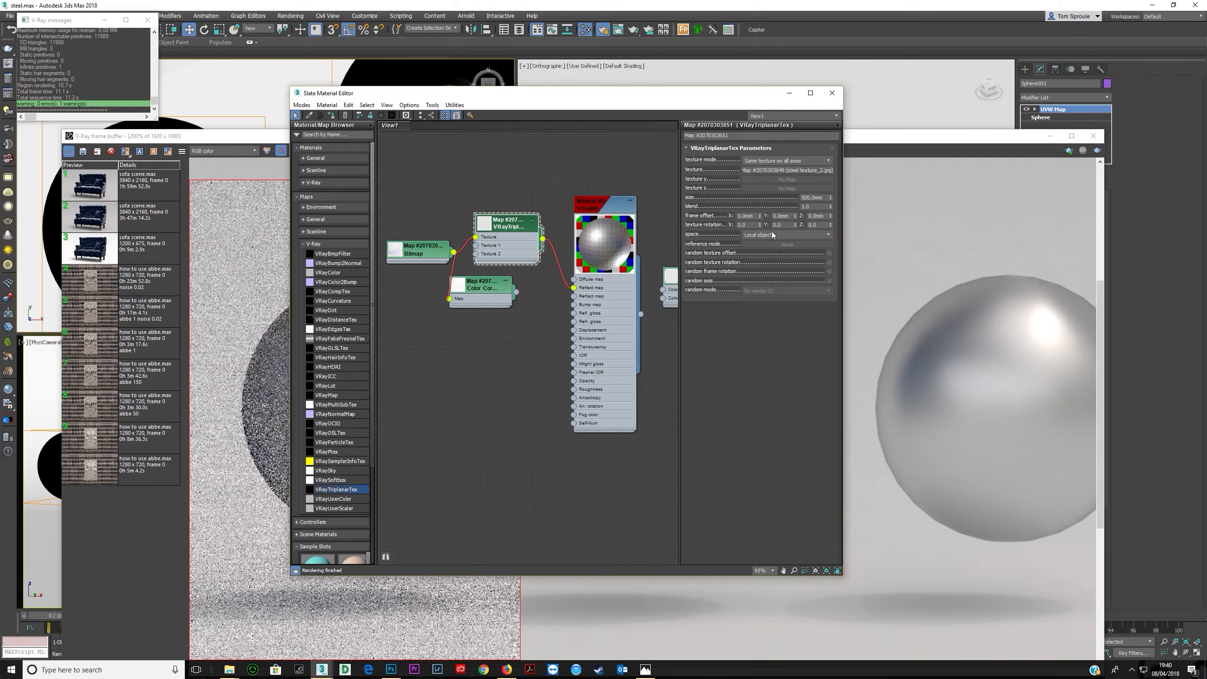
# - Re-render the spheres to check the triplanar blend result
pyautogui.click(812, 207)
pyautogui.click(1097, 151)
pyautogui.click(277, 139)
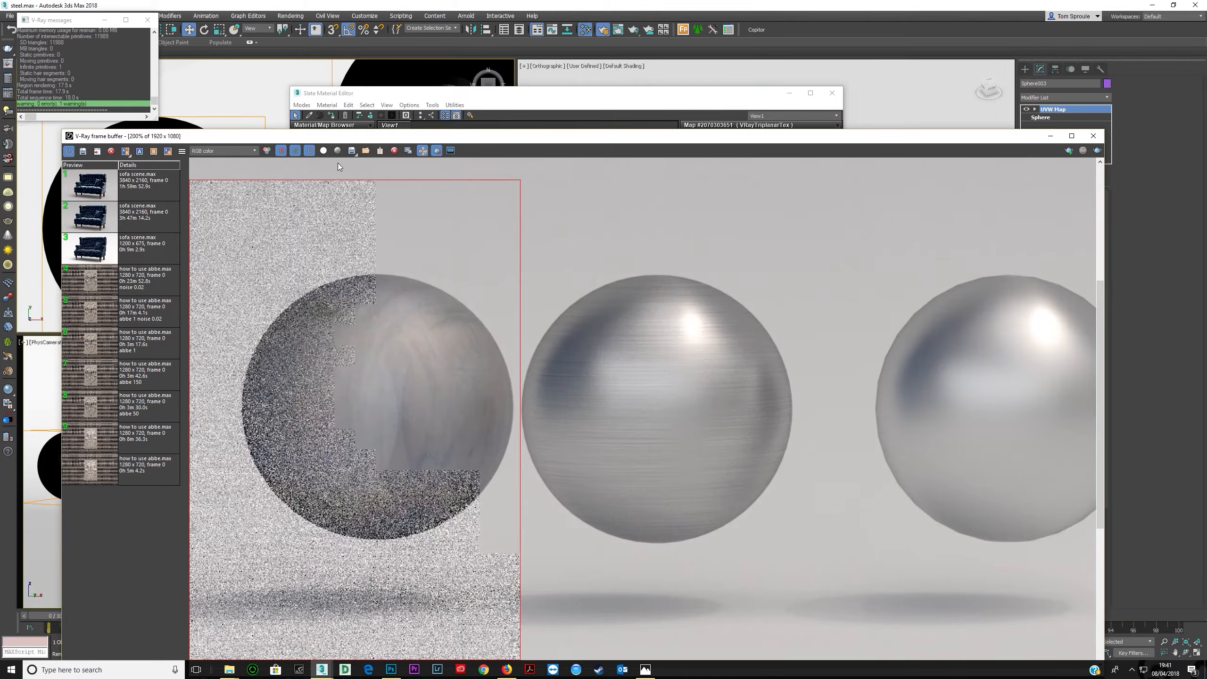
pyautogui.click(1098, 152)
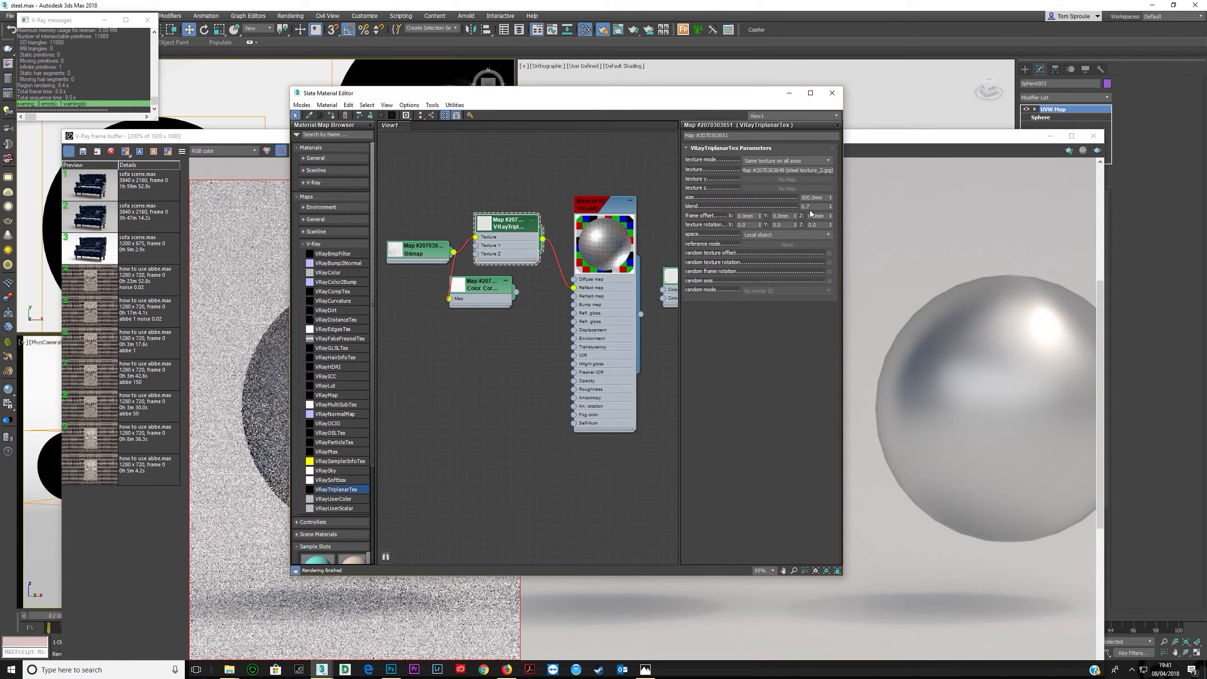
# - Set the triplanar blend to 0.2 and test-render the spheres, stopping the render
pyautogui.click(820, 207)
pyautogui.write('0.2')
pyautogui.press('Return')
pyautogui.click(1097, 151)
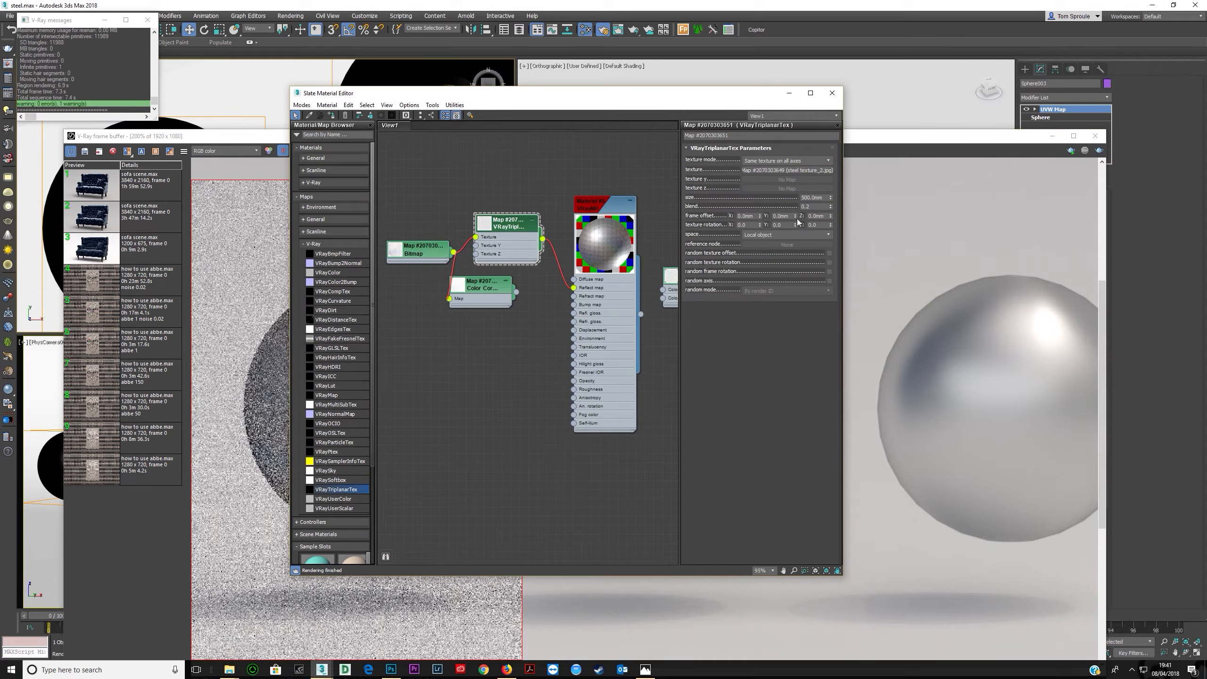
pyautogui.click(816, 207)
pyautogui.press('Return')
pyautogui.click(260, 132)
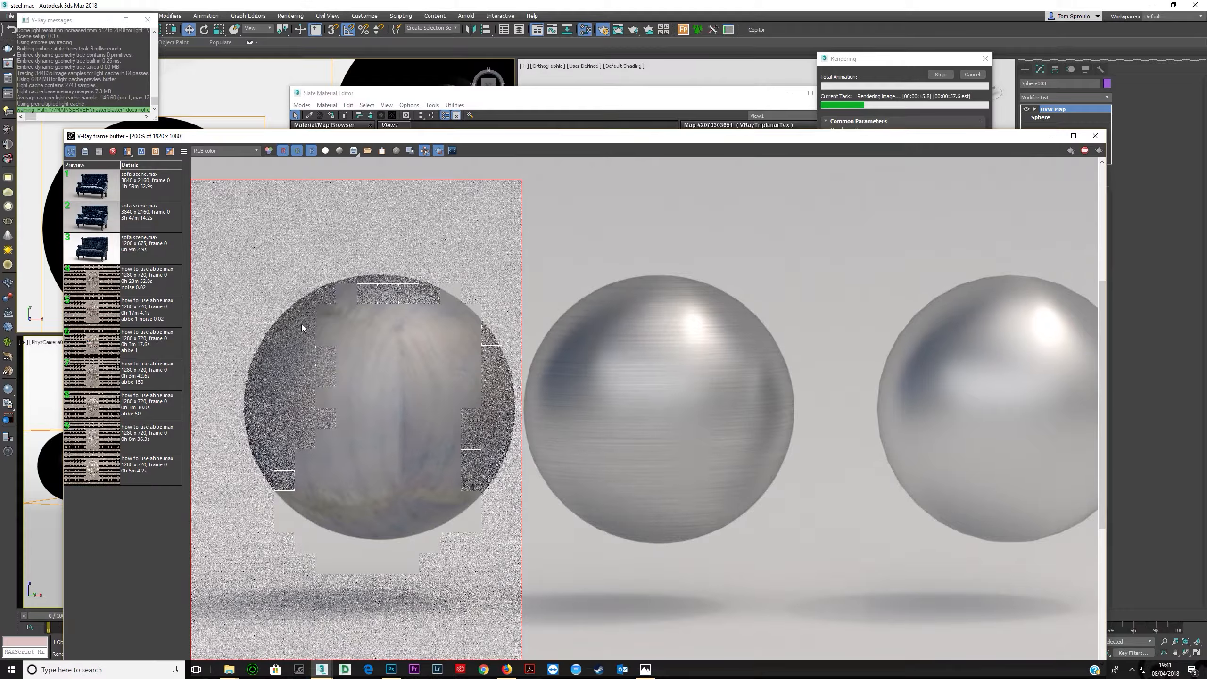
pyautogui.click(1085, 150)
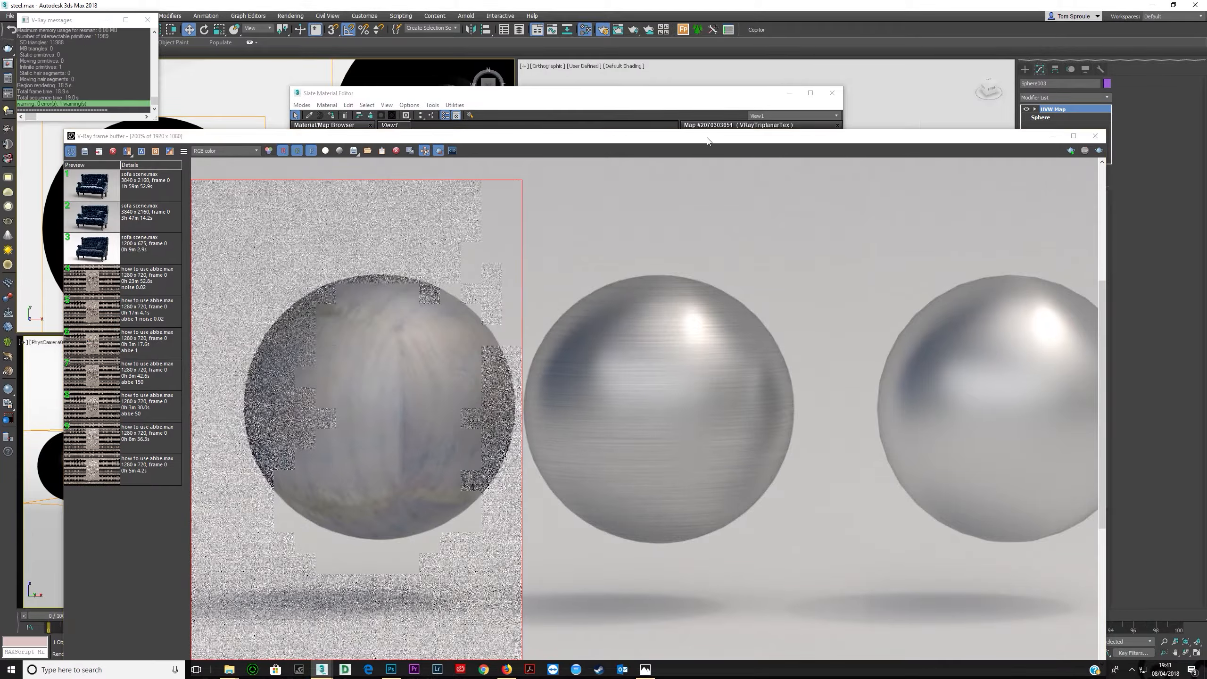
# - Set the triplanar blend to 0.15 and test-render the spheres
pyautogui.click(701, 105)
pyautogui.click(813, 206)
pyautogui.write('5')
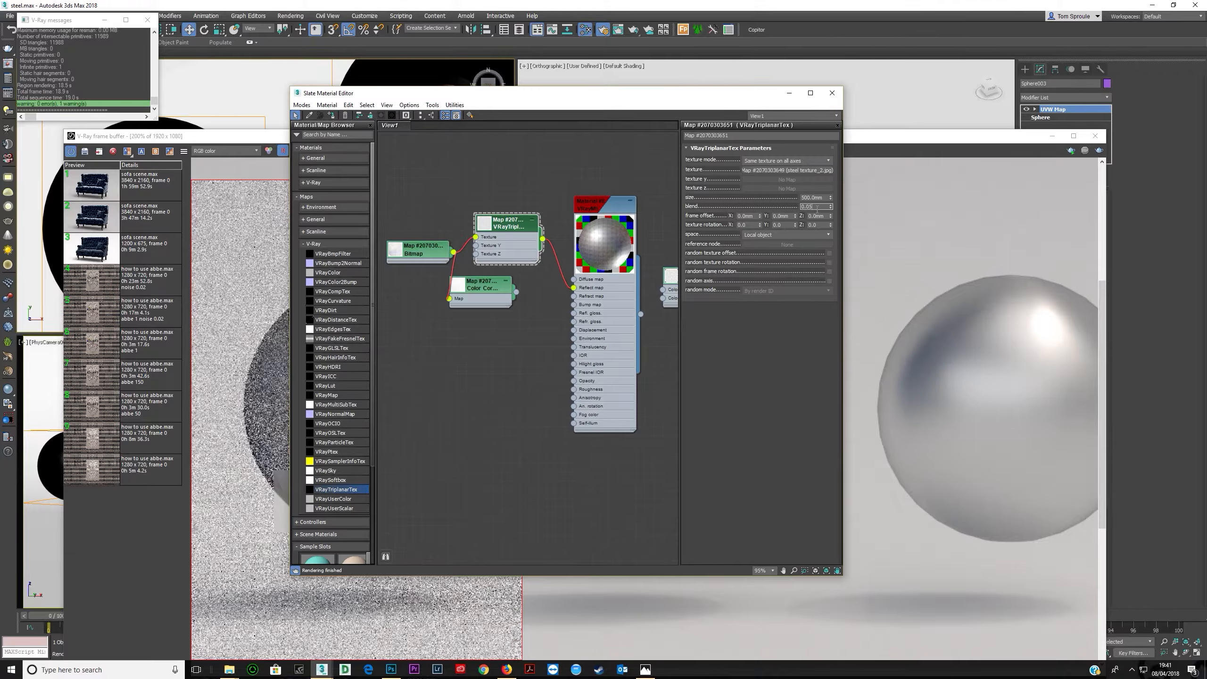
pyautogui.press('Return')
pyautogui.click(183, 150)
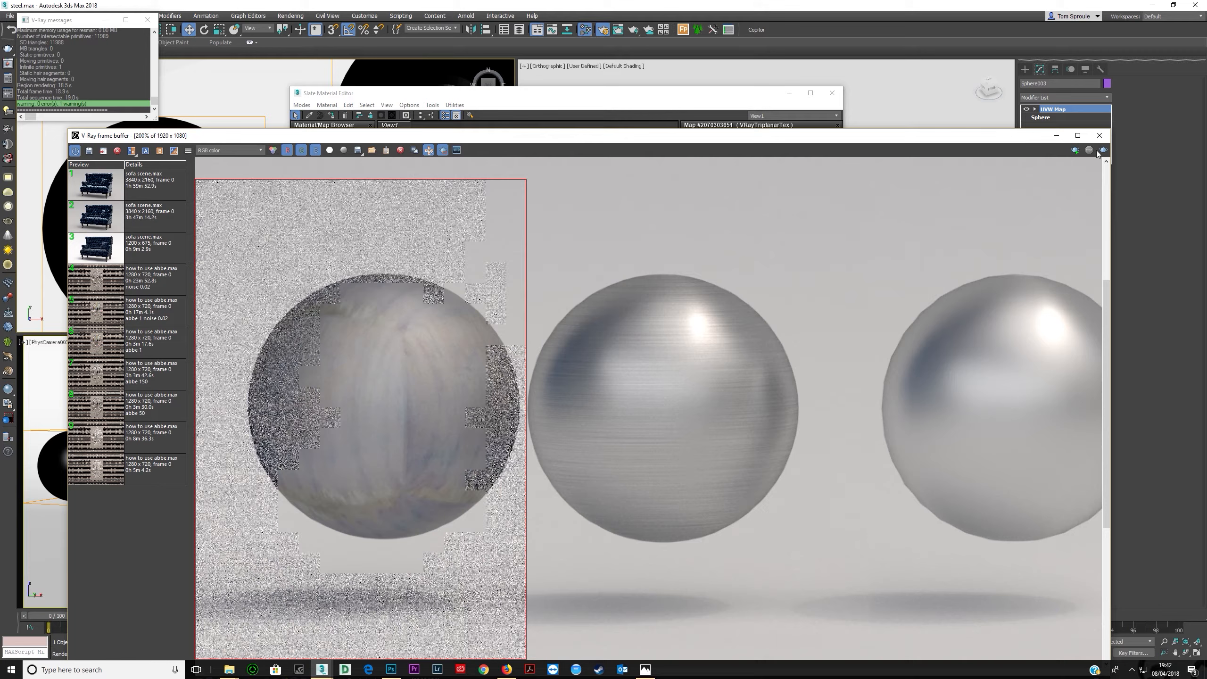
pyautogui.click(1100, 152)
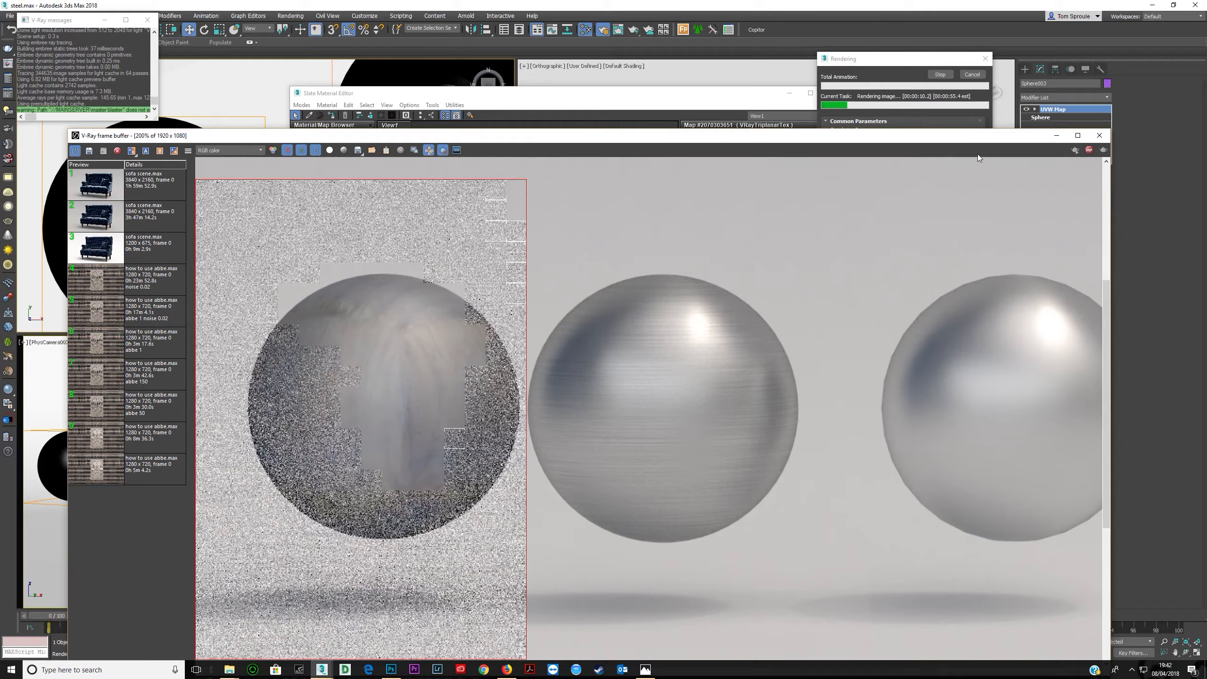
pyautogui.click(1087, 151)
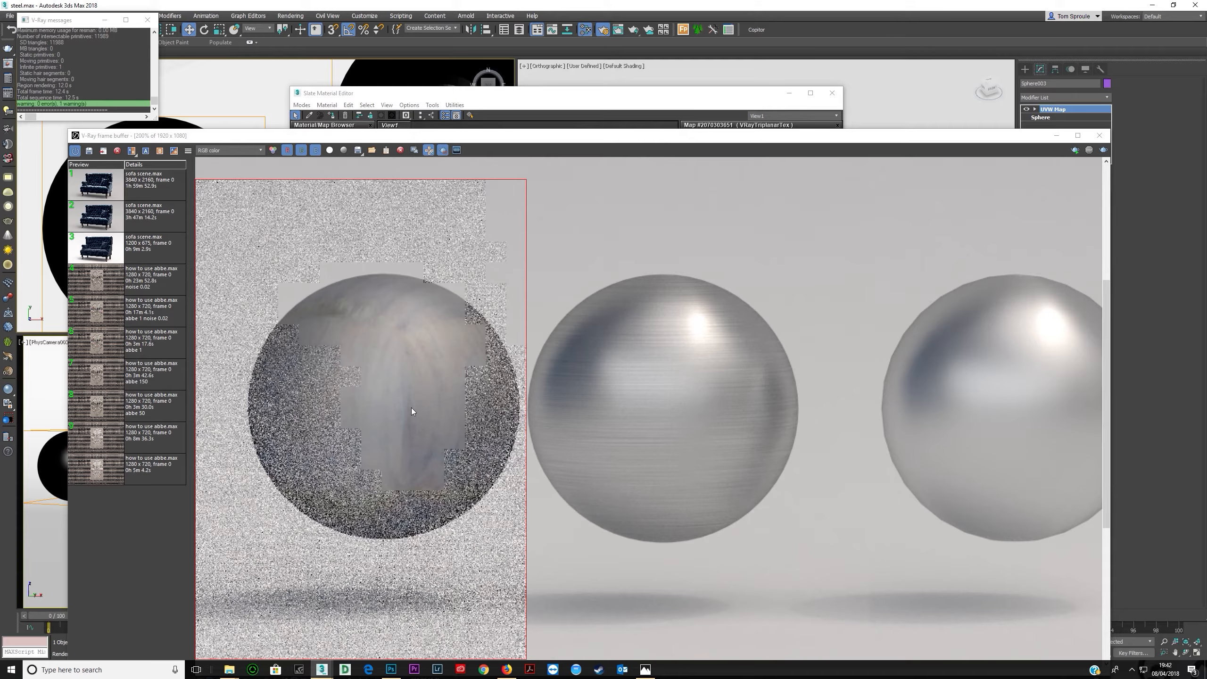
pyautogui.click(760, 103)
pyautogui.click(819, 207)
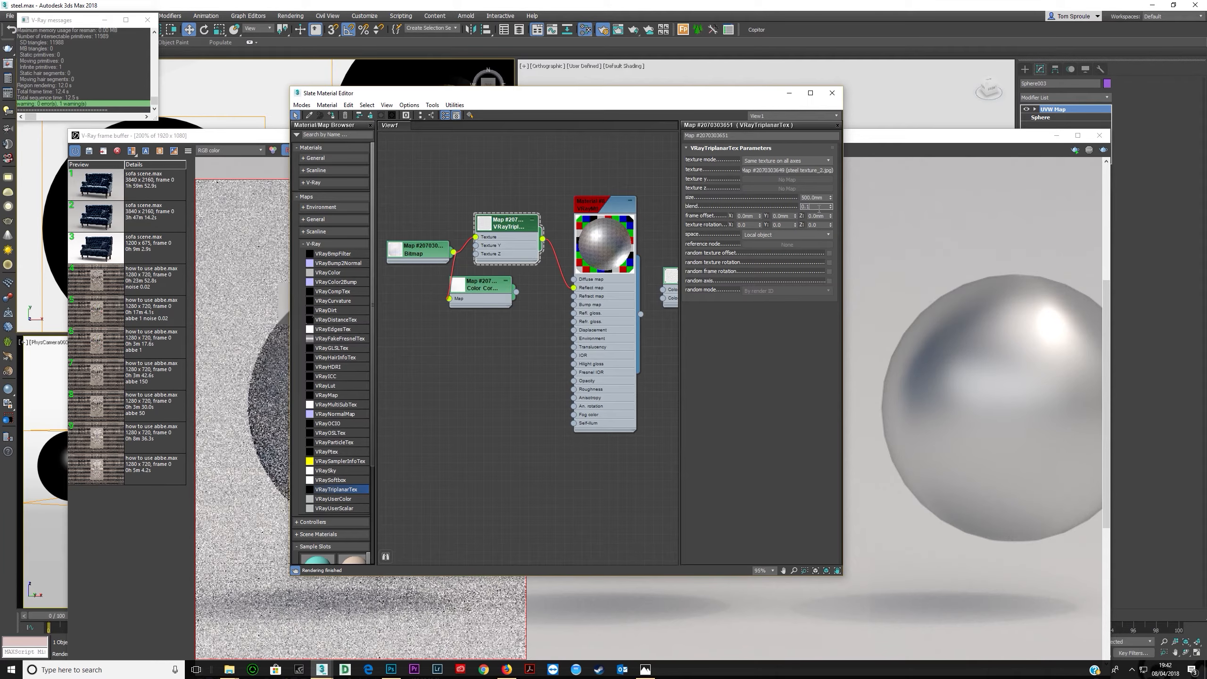
pyautogui.press('Return')
pyautogui.click(284, 141)
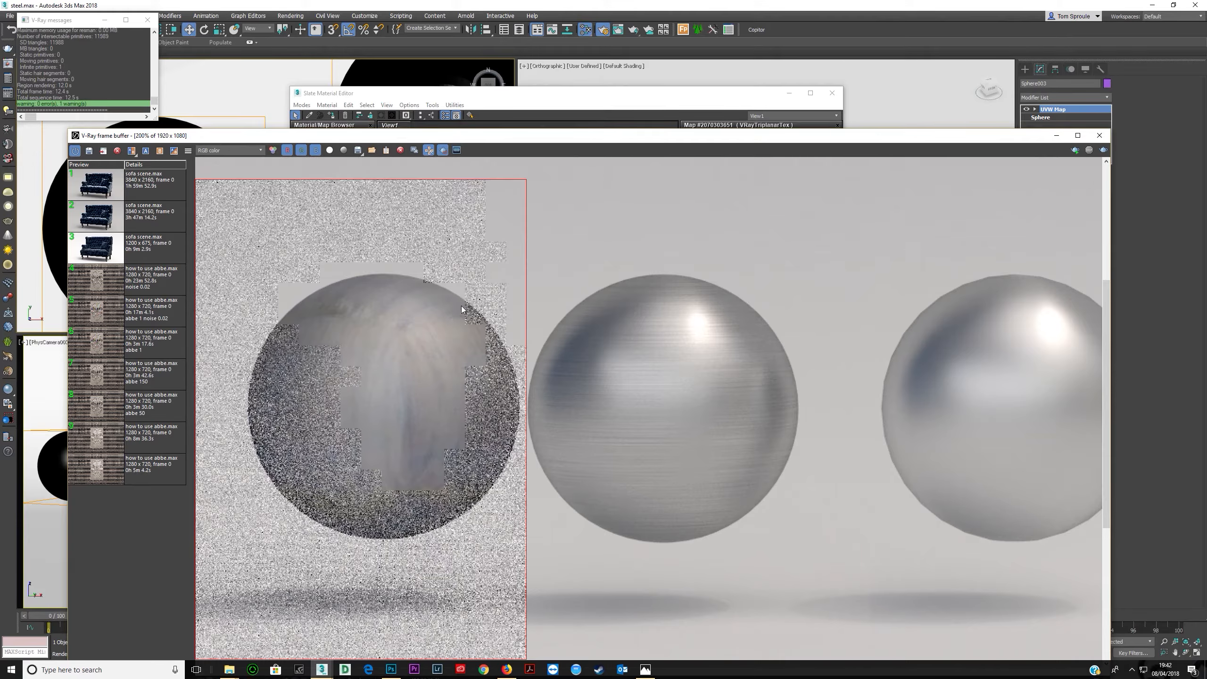
pyautogui.click(508, 98)
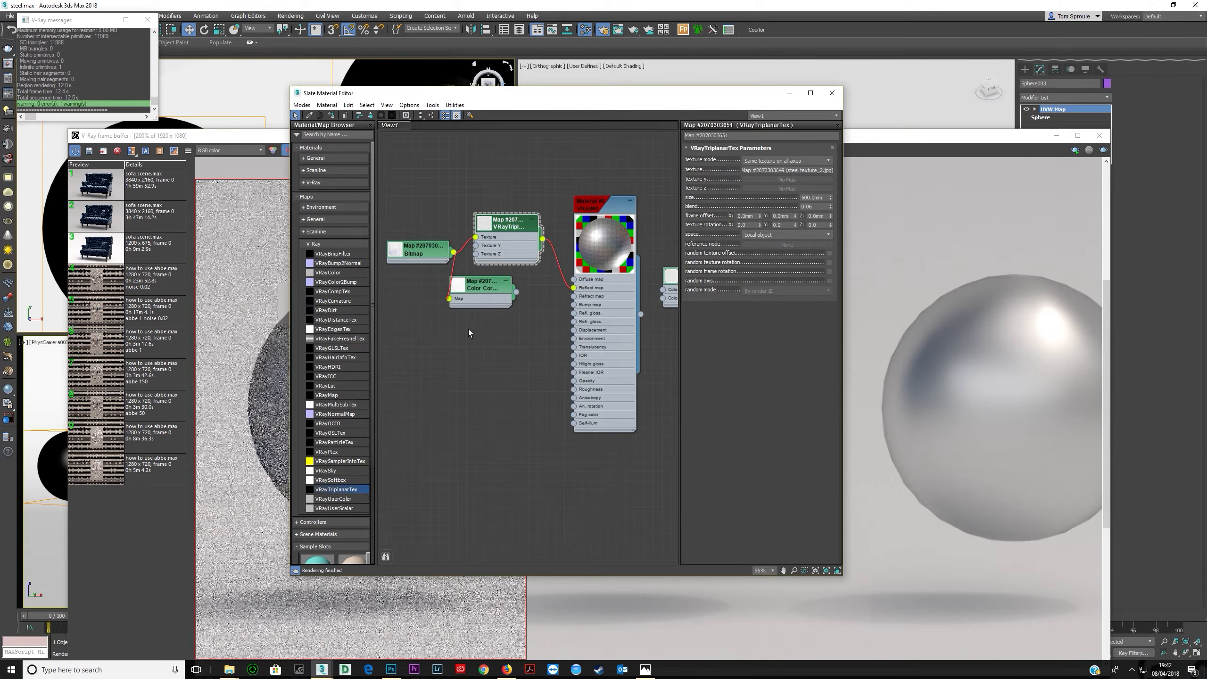
# - Route the steel Bitmap through the Color Correction node into the triplanar texture input
pyautogui.moveTo(423, 258); pyautogui.dragTo(406, 258)
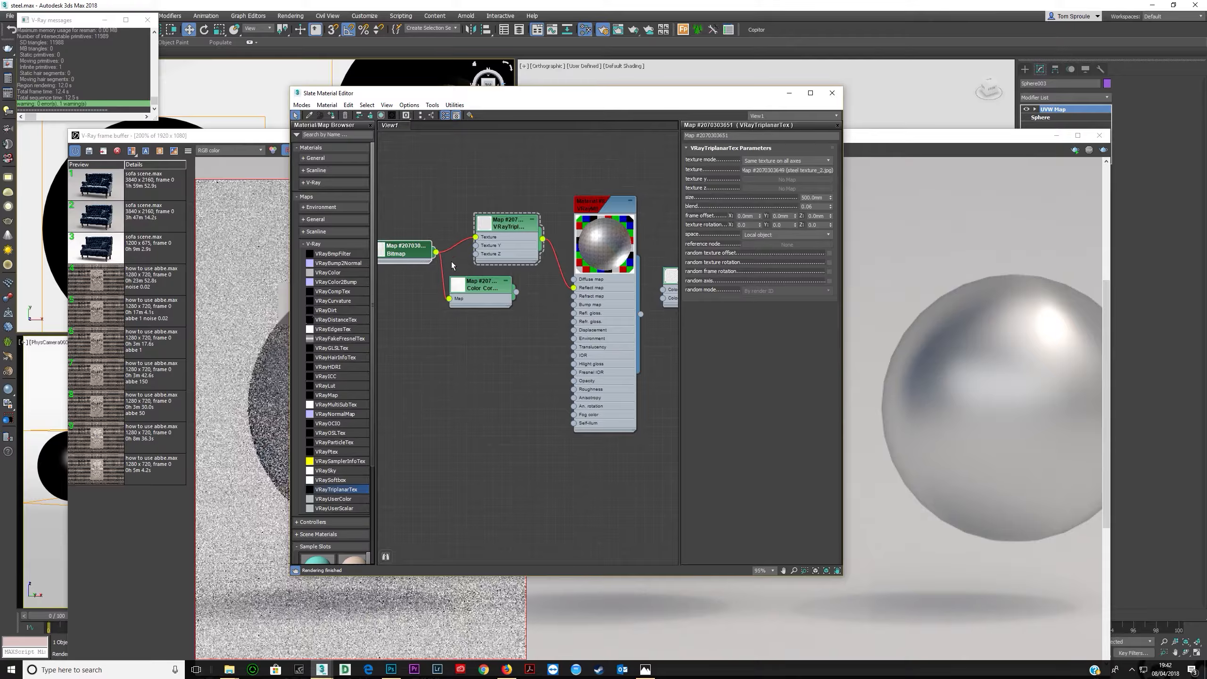
pyautogui.click(488, 288)
pyautogui.moveTo(517, 293); pyautogui.dragTo(475, 236)
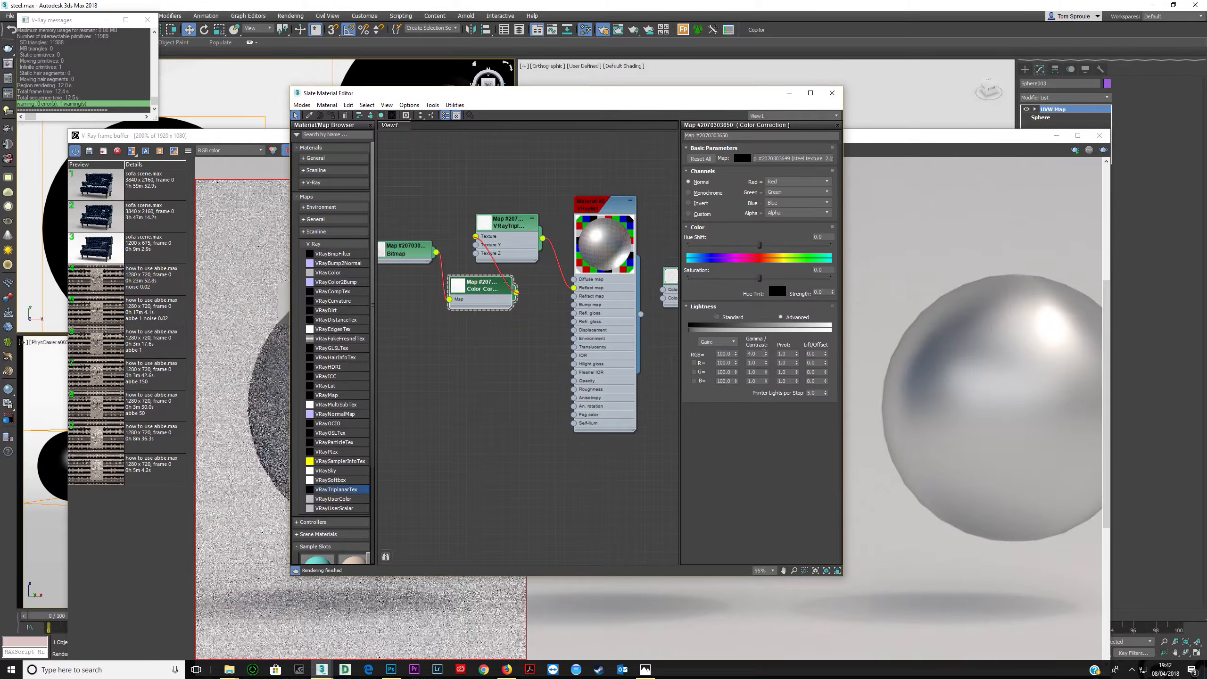
# - Set the Color Correction gamma to 1.5 and start a test render
pyautogui.doubleClick(763, 354)
pyautogui.write('1.5')
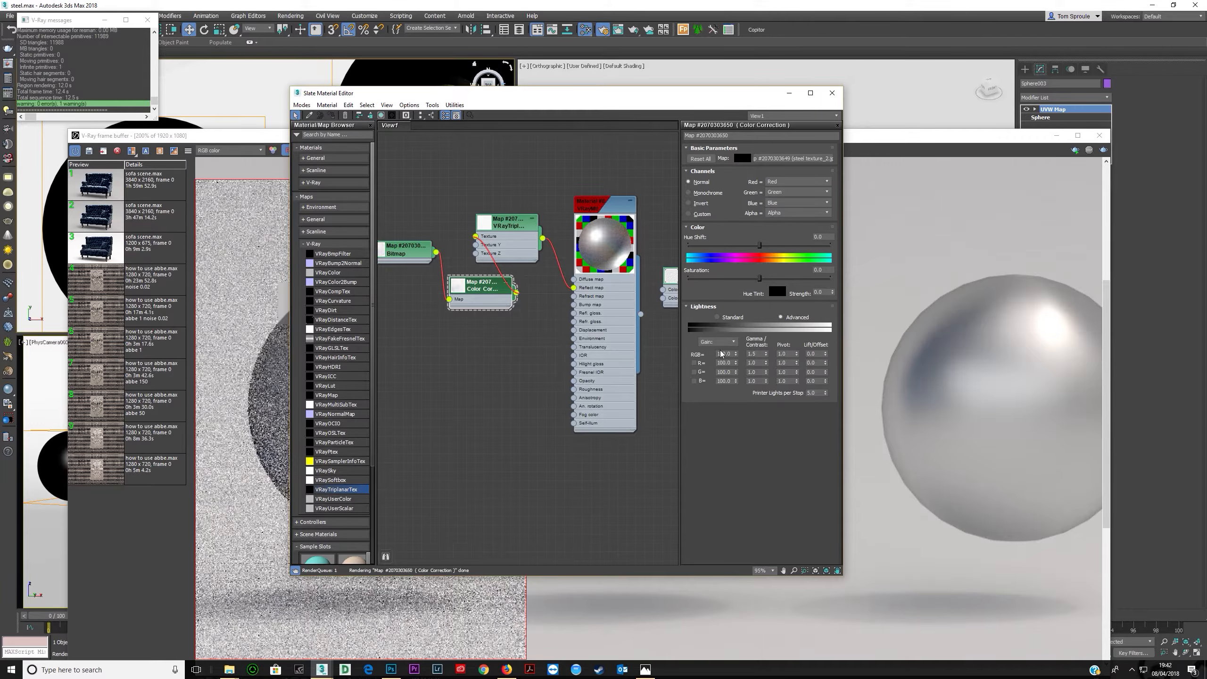
pyautogui.click(1103, 150)
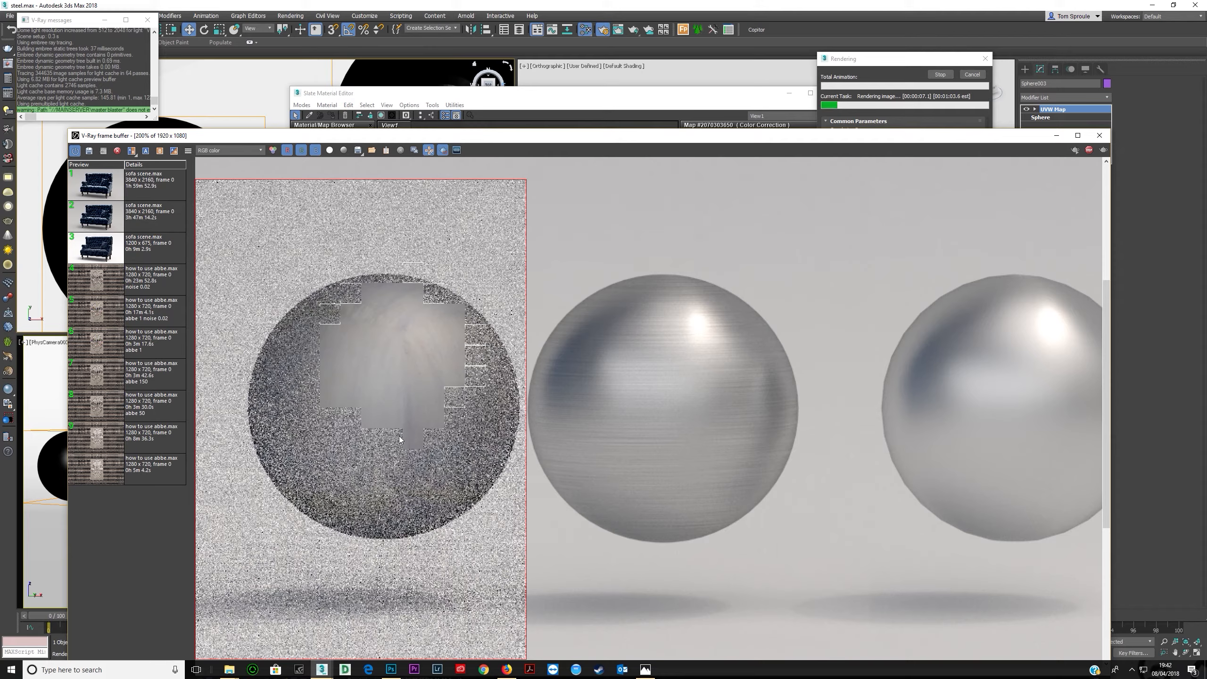
# - Zoom into the running test render to inspect the steel sphere's surface
pyautogui.scroll(-2, 404, 430)
pyautogui.scroll(1, 486, 411)
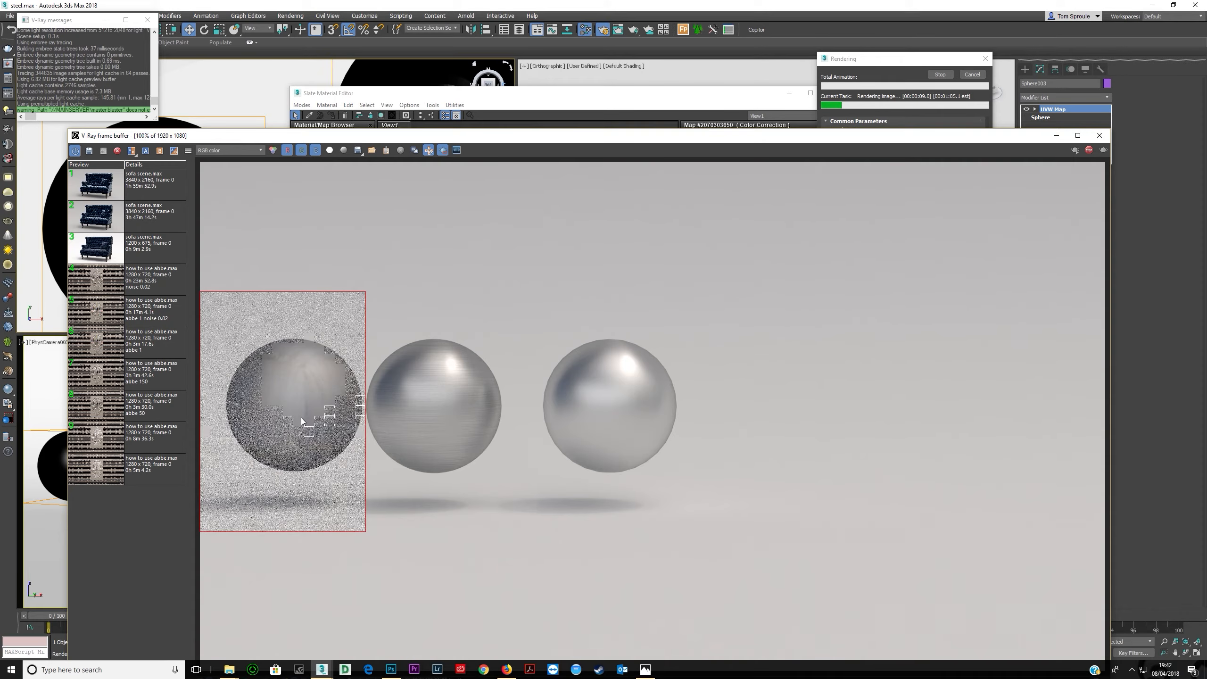
pyautogui.scroll(1, 307, 405)
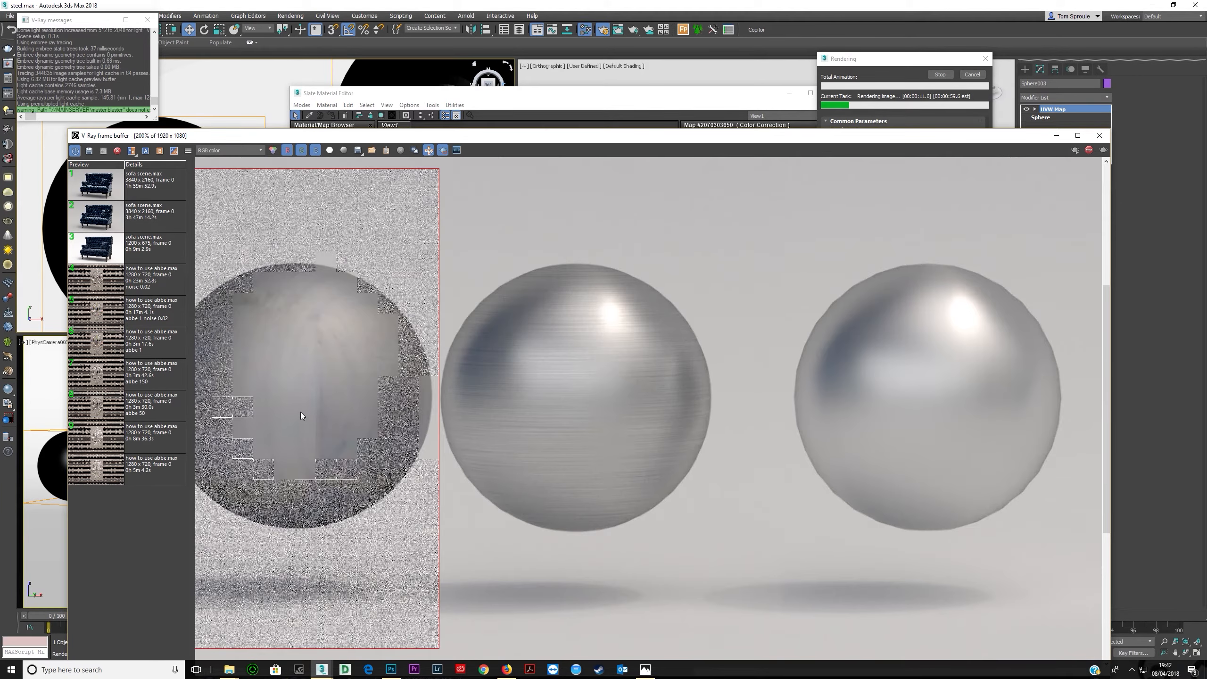
pyautogui.scroll(-1, 301, 410)
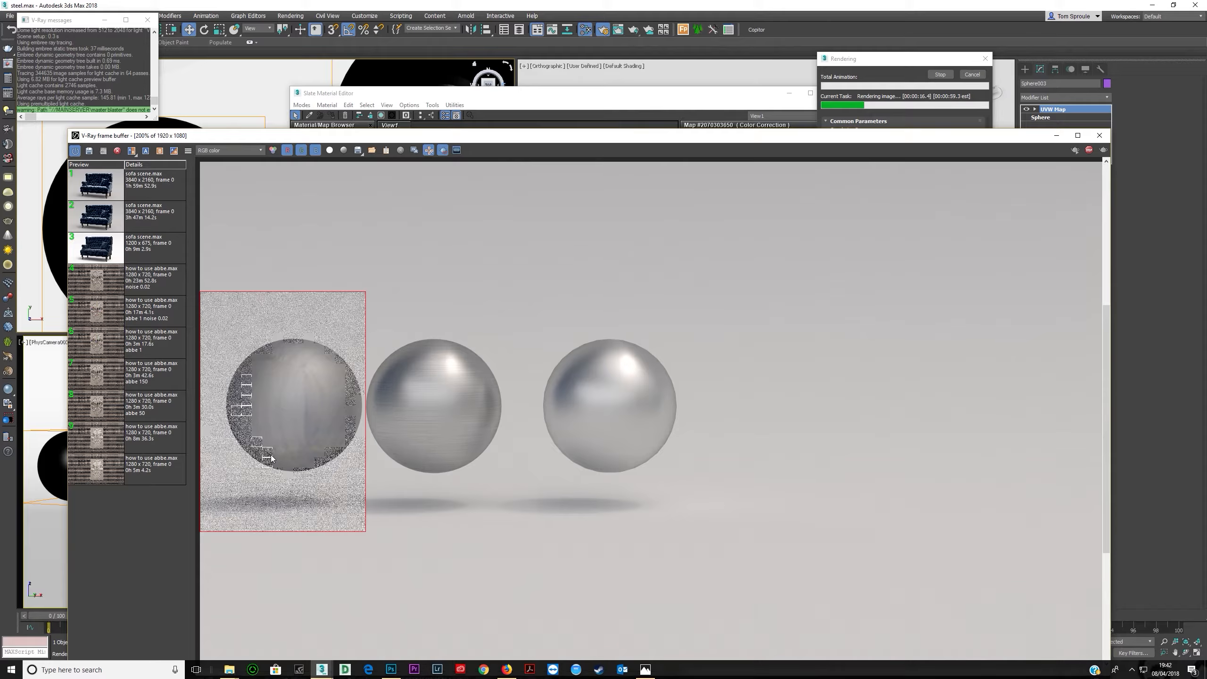
pyautogui.scroll(1, 309, 419)
pyautogui.moveTo(334, 332); pyautogui.dragTo(391, 370, button='middle')
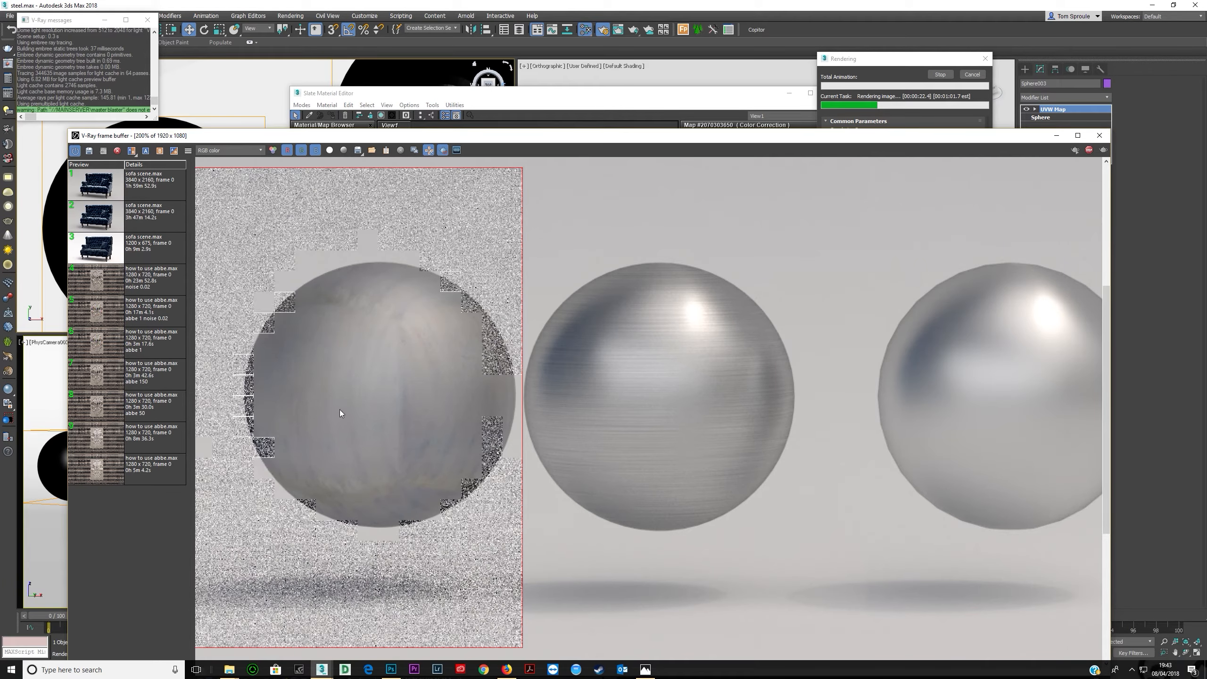
pyautogui.doubleClick(365, 399)
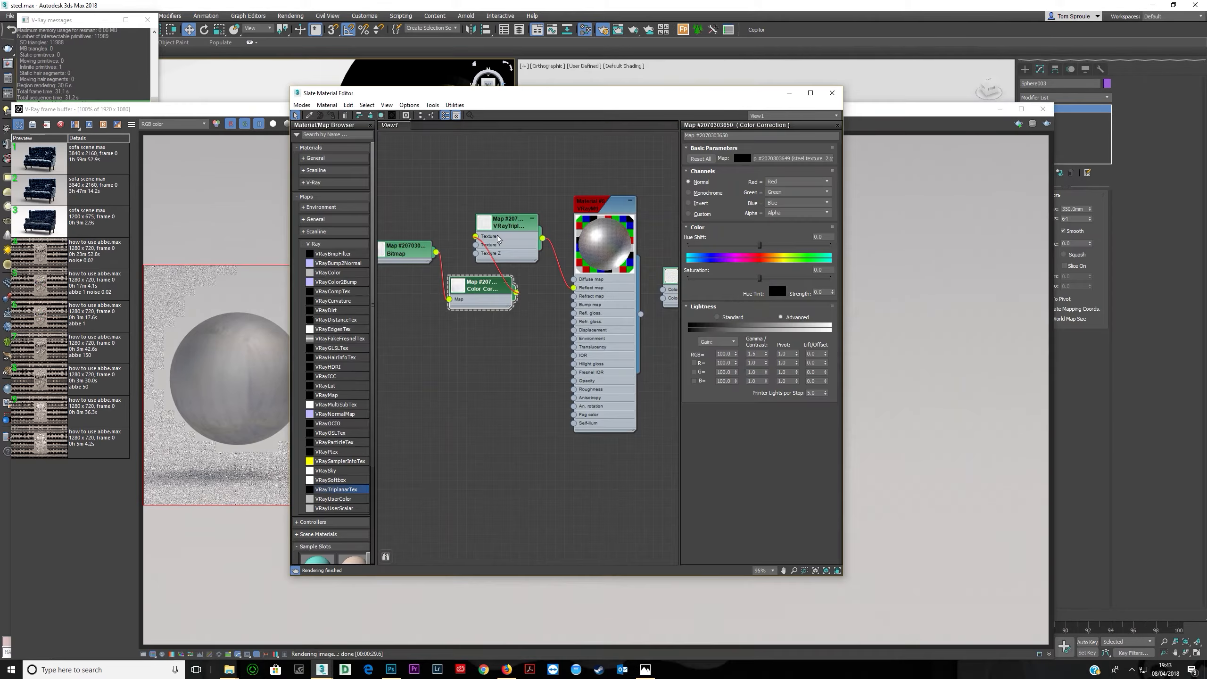
# - Re-render the spheres from the triplanar settings and inspect the result in the frame buffer
pyautogui.click(513, 241)
pyautogui.doubleClick(513, 241)
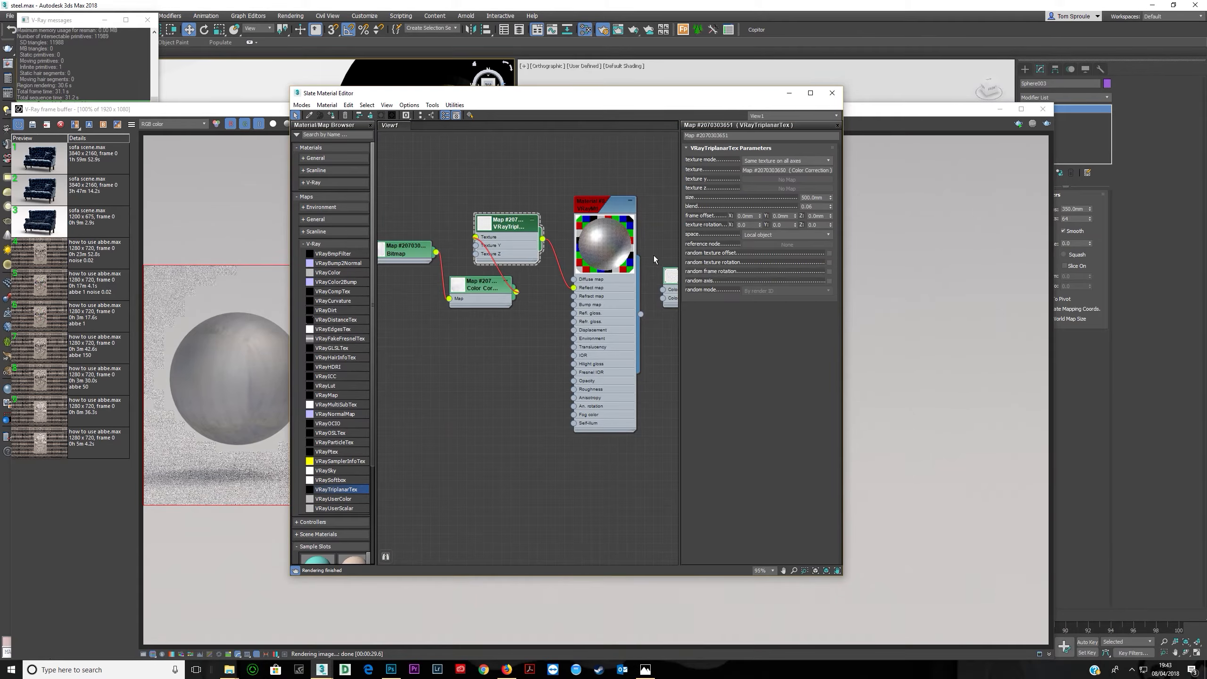
pyautogui.click(825, 198)
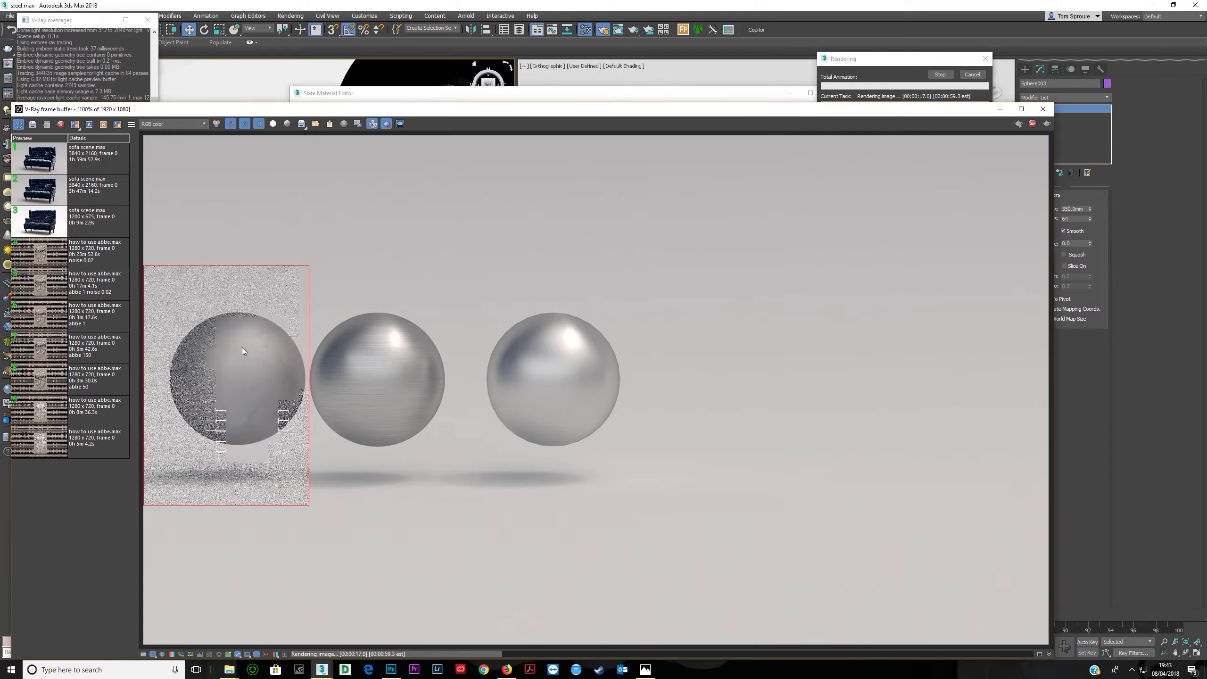
pyautogui.scroll(1, 221, 329)
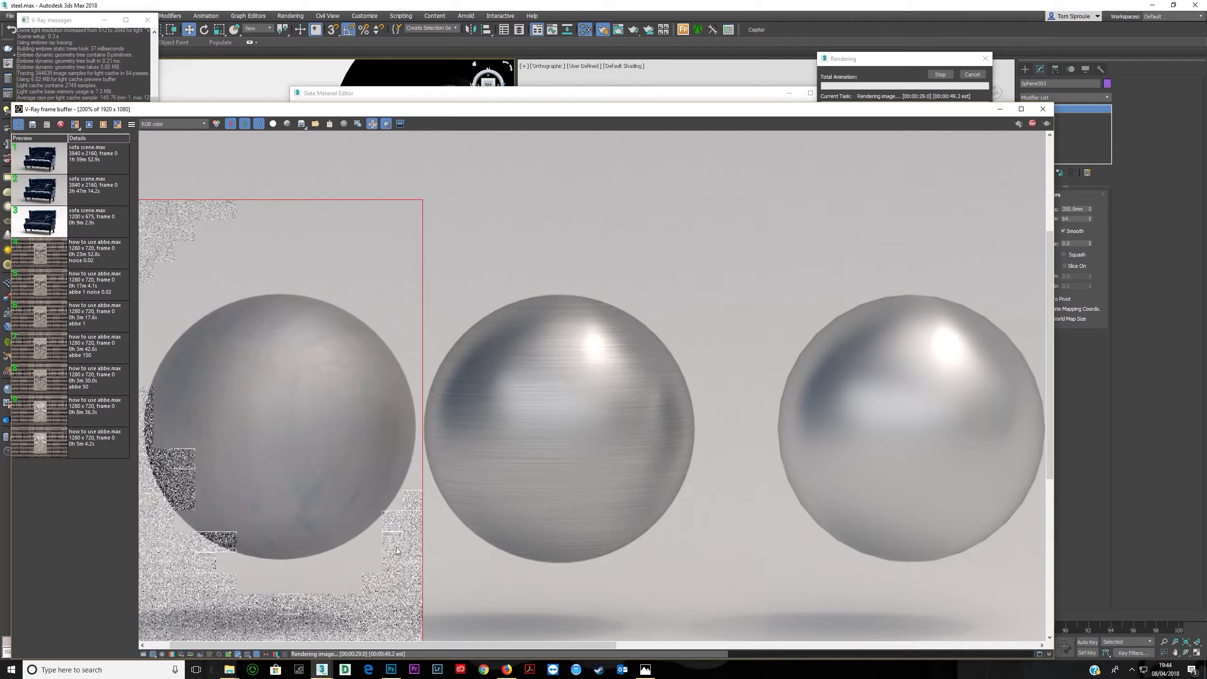
pyautogui.scroll(-2, 252, 520)
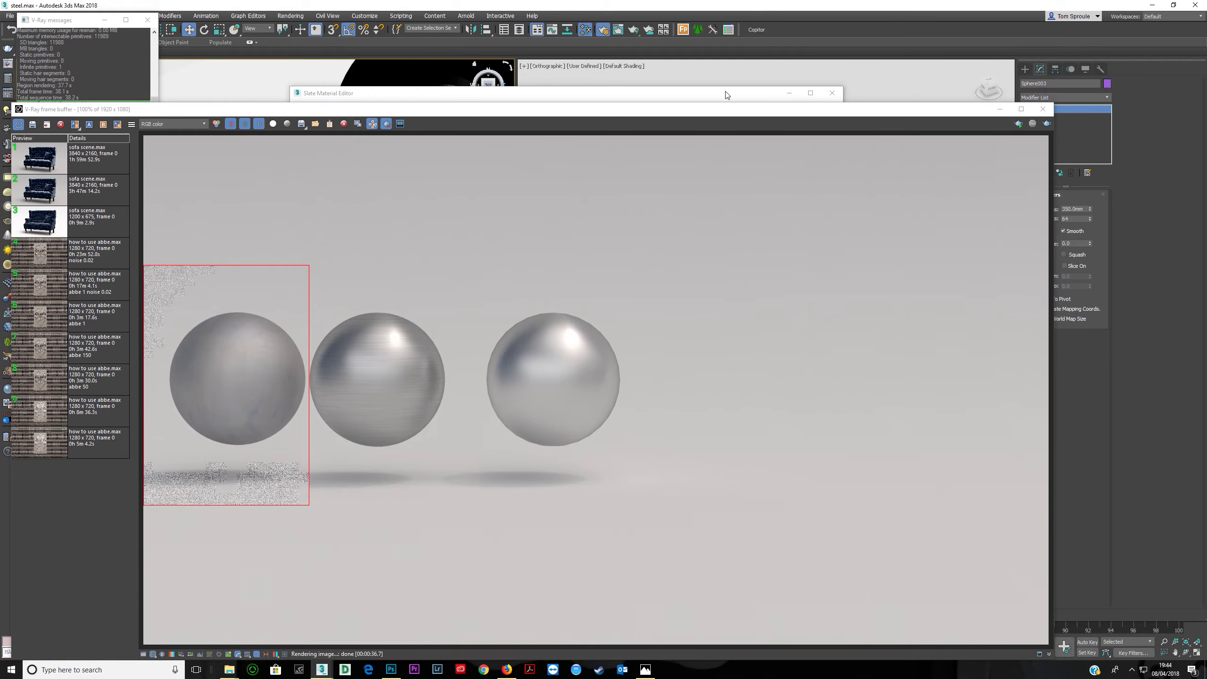
# - Duplicate the Color Correction and triplanar chain and connect the copy to the material's reflection glossiness input
pyautogui.click(725, 95)
pyautogui.moveTo(422, 251); pyautogui.dragTo(378, 251)
pyautogui.moveTo(502, 279); pyautogui.dragTo(436, 258)
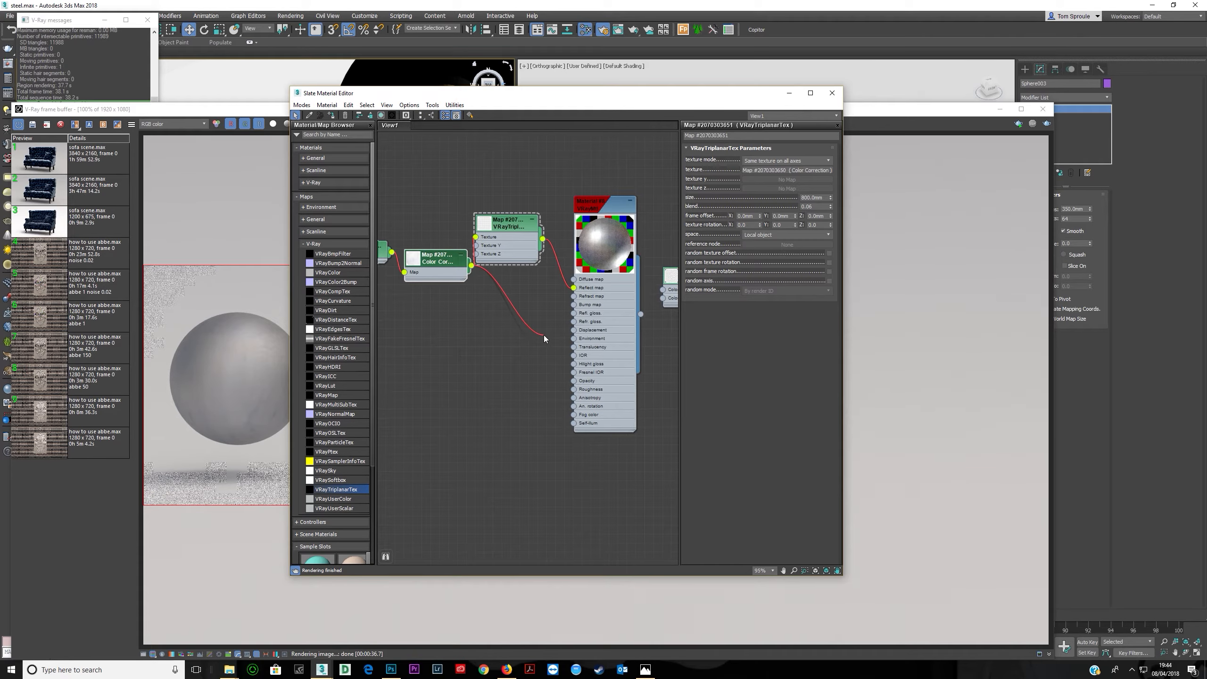
pyautogui.click(464, 333)
pyautogui.click(505, 230)
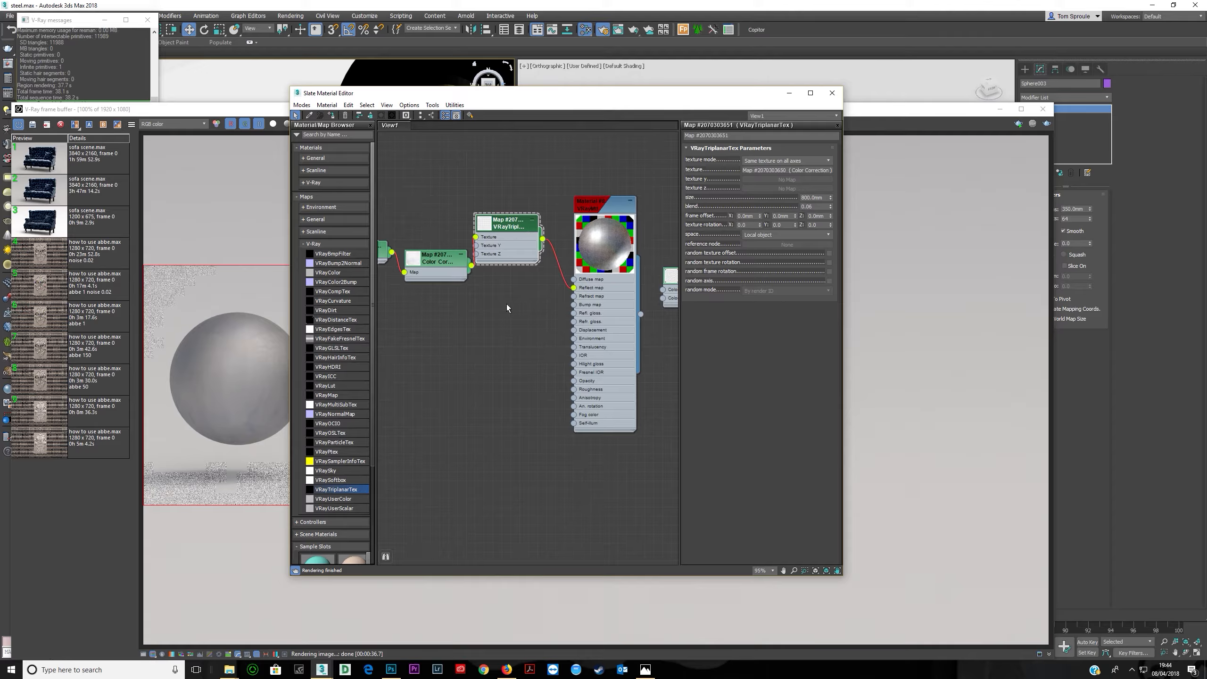
pyautogui.keyDown('shift'); pyautogui.moveTo(507, 245); pyautogui.dragTo(573, 313); pyautogui.keyUp('shift')
pyautogui.moveTo(490, 351); pyautogui.dragTo(560, 327, button='middle')
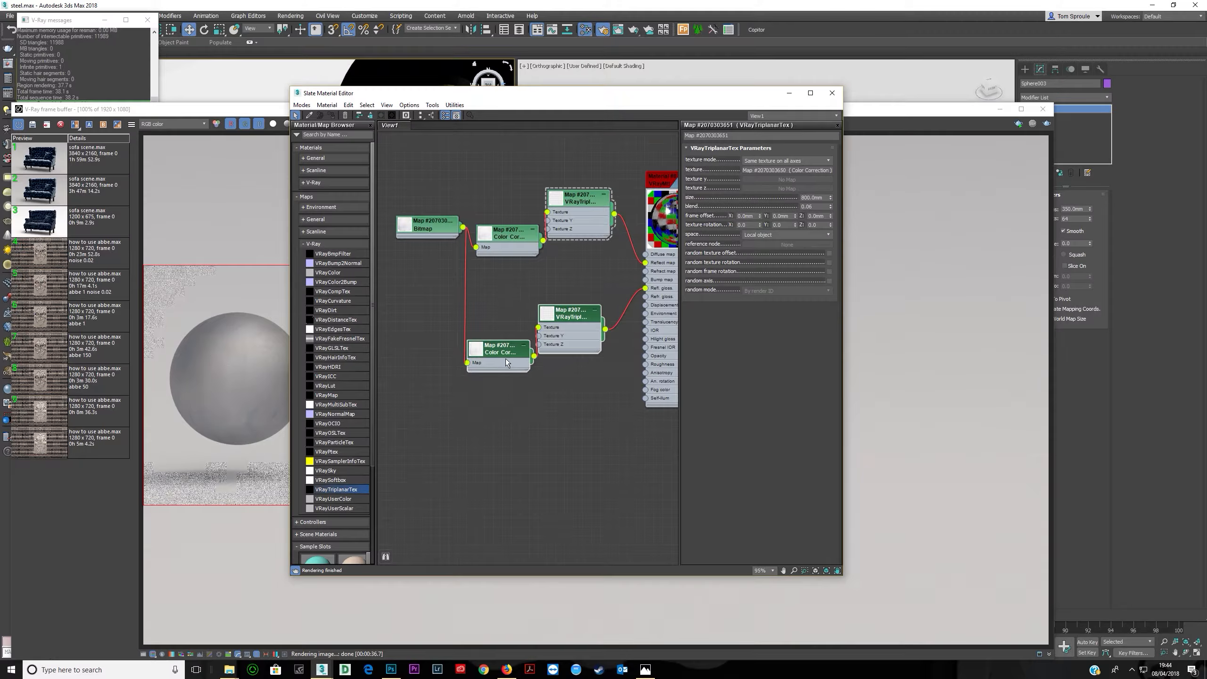
pyautogui.moveTo(506, 358); pyautogui.dragTo(569, 354)
pyautogui.scroll(1, 549, 362)
pyautogui.click(551, 364)
# - Set the duplicated Color Correction's gamma to 0.3
pyautogui.doubleClick(471, 333)
pyautogui.moveTo(476, 333); pyautogui.dragTo(410, 355, button='middle')
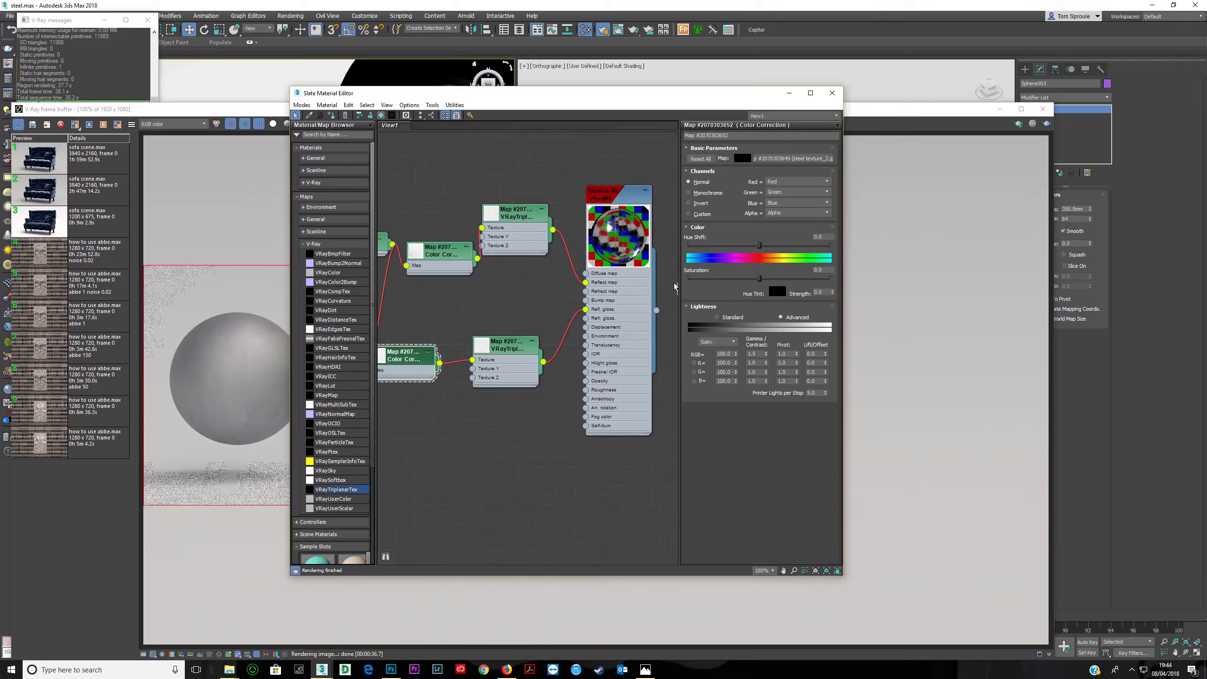
pyautogui.click(750, 354)
pyautogui.write('0.3')
pyautogui.press('Return')
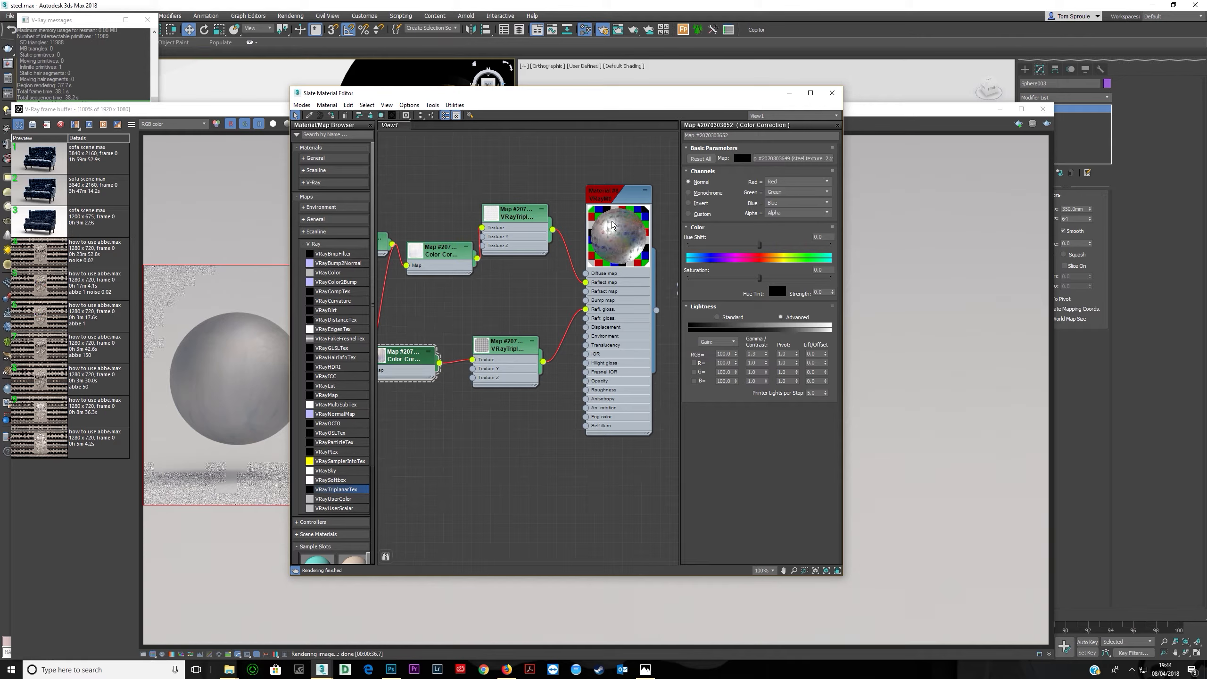
# - Set the material's reflection glossiness map amount to 20 and re-render the spheres
pyautogui.doubleClick(612, 330)
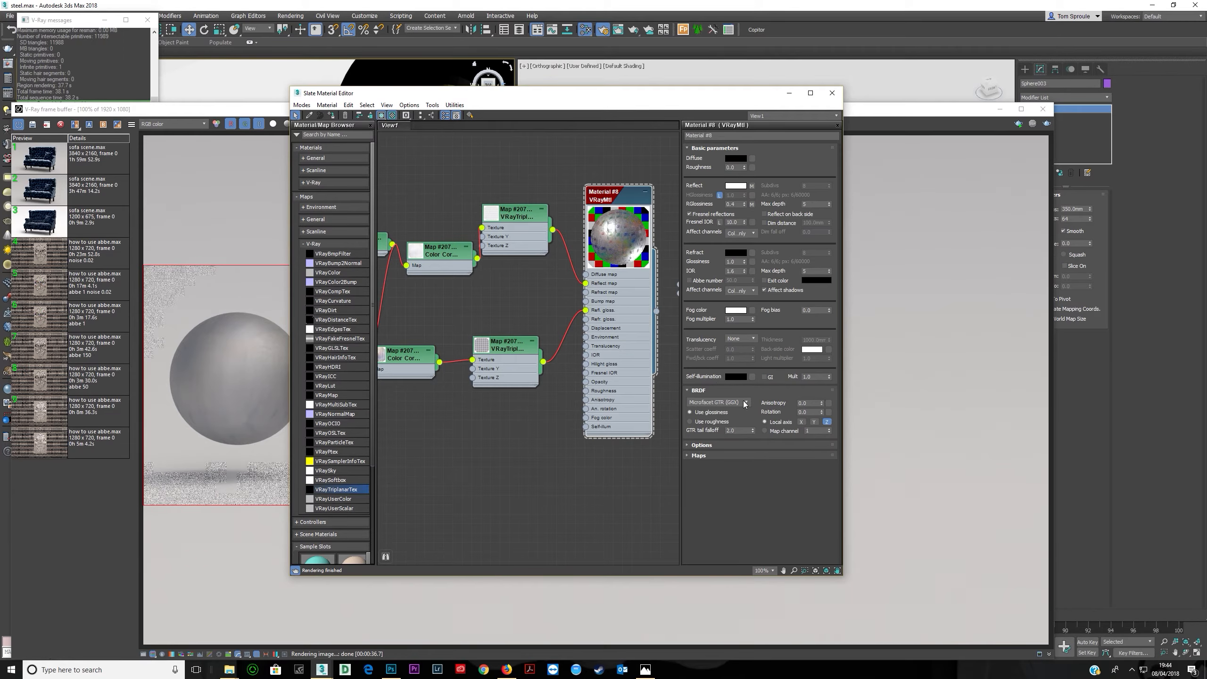
pyautogui.click(729, 455)
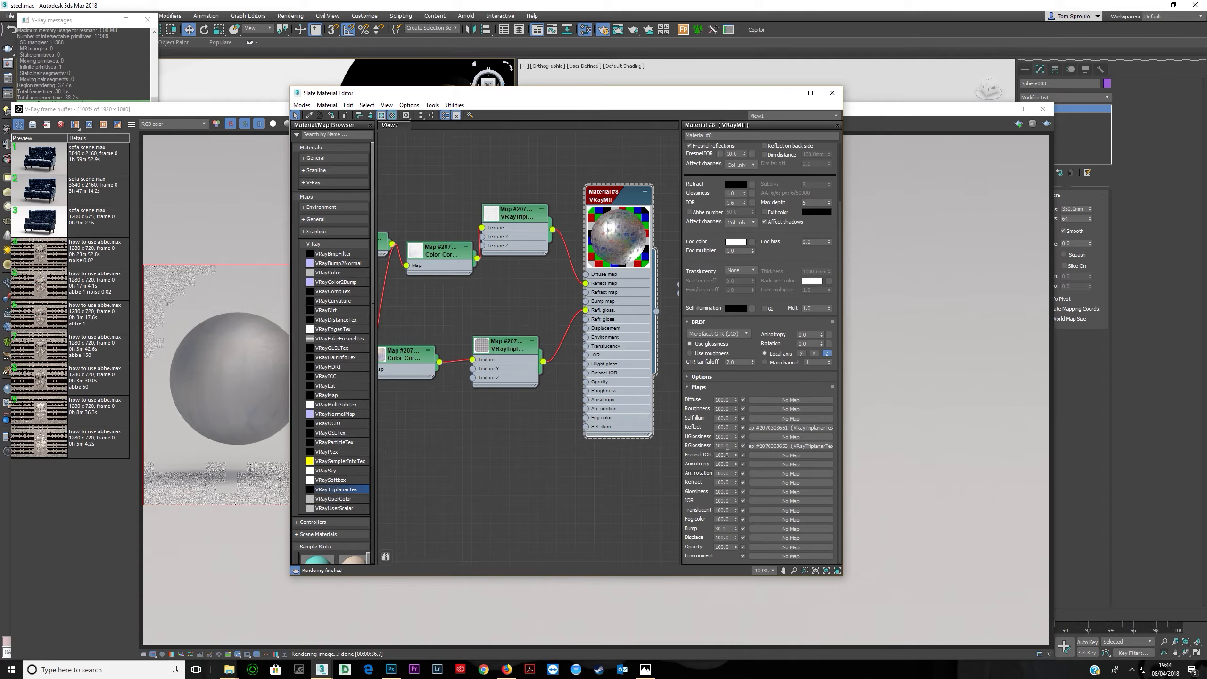
pyautogui.doubleClick(730, 447)
pyautogui.write('20')
pyautogui.click(229, 111)
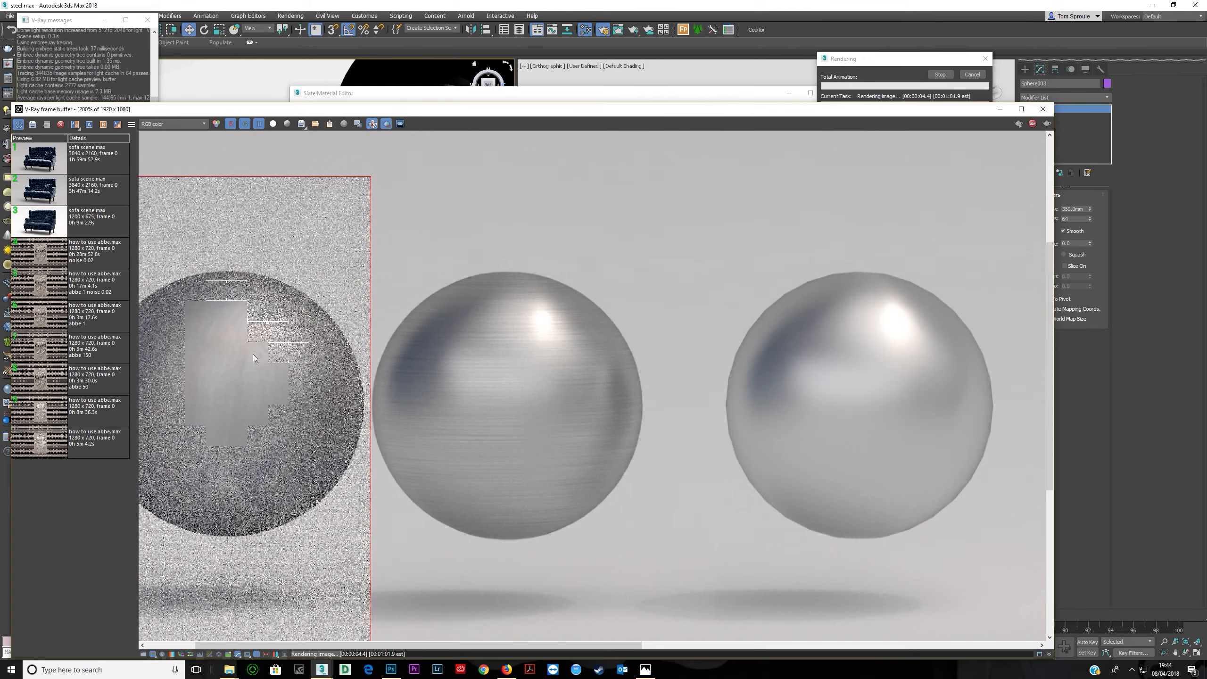
# - Zoom into the new test render to compare the three spheres
pyautogui.scroll(-1, 255, 358)
pyautogui.scroll(2, 257, 362)
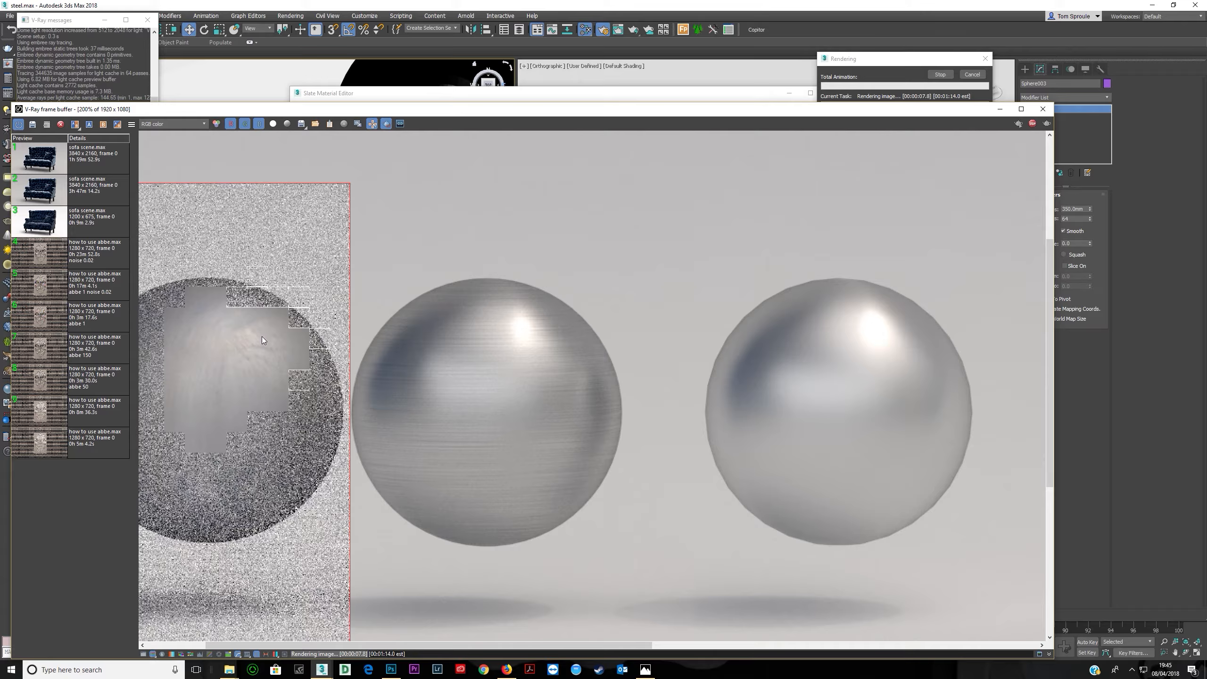
pyautogui.scroll(-1, 262, 337)
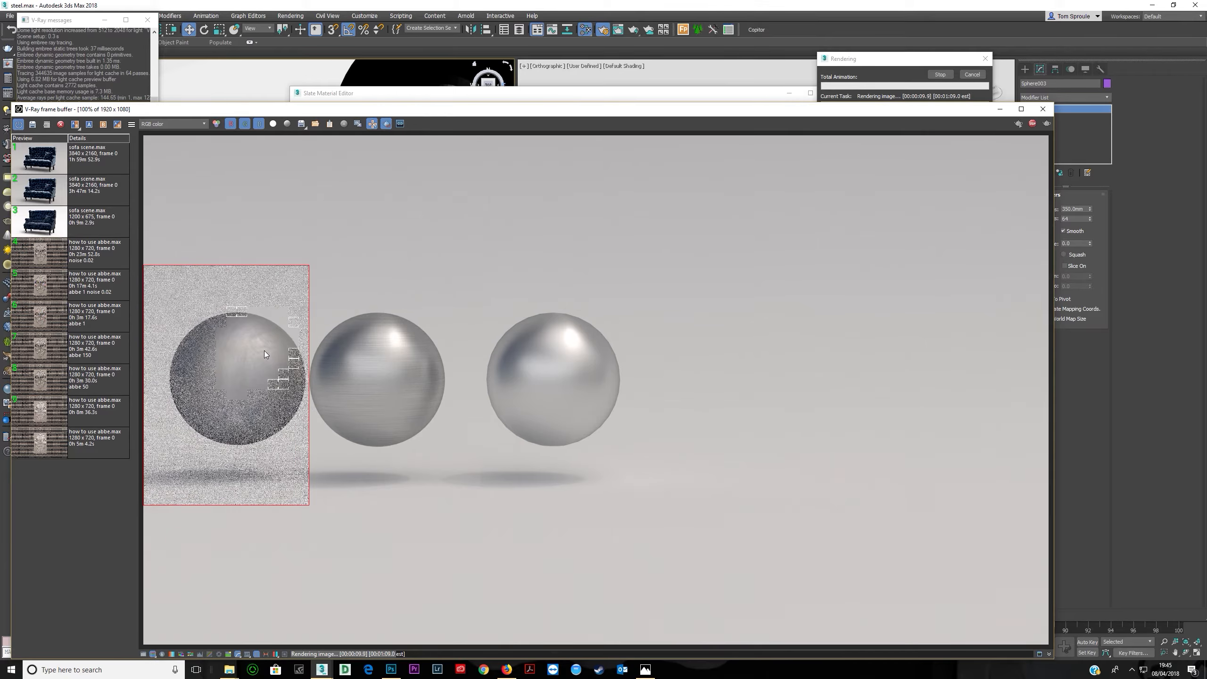
pyautogui.scroll(-1, 233, 423)
pyautogui.scroll(1, 496, 304)
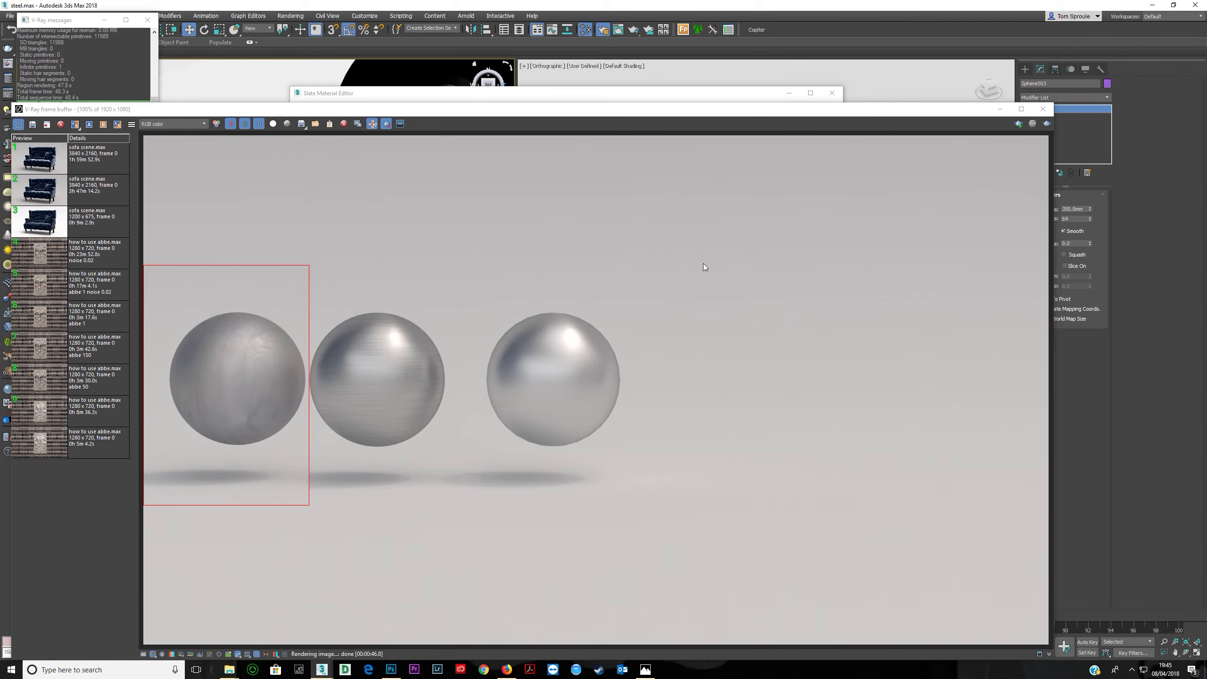
# - Clone the rightmost sphere to create a fourth sphere beside the others
pyautogui.moveTo(949, 107); pyautogui.dragTo(990, 76)
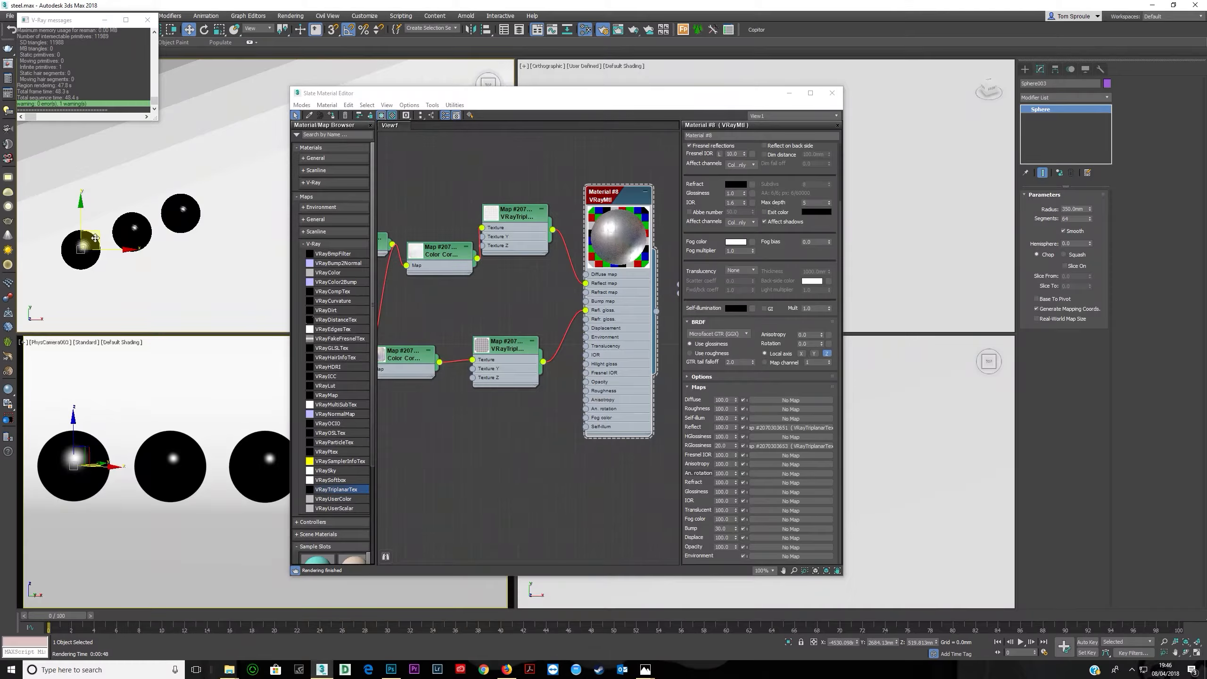
pyautogui.click(228, 190)
pyautogui.moveTo(236, 182)
pyautogui.mouseDown()
pyautogui.moveTo(255, 180)
pyautogui.moveTo(243, 179)
pyautogui.mouseUp()
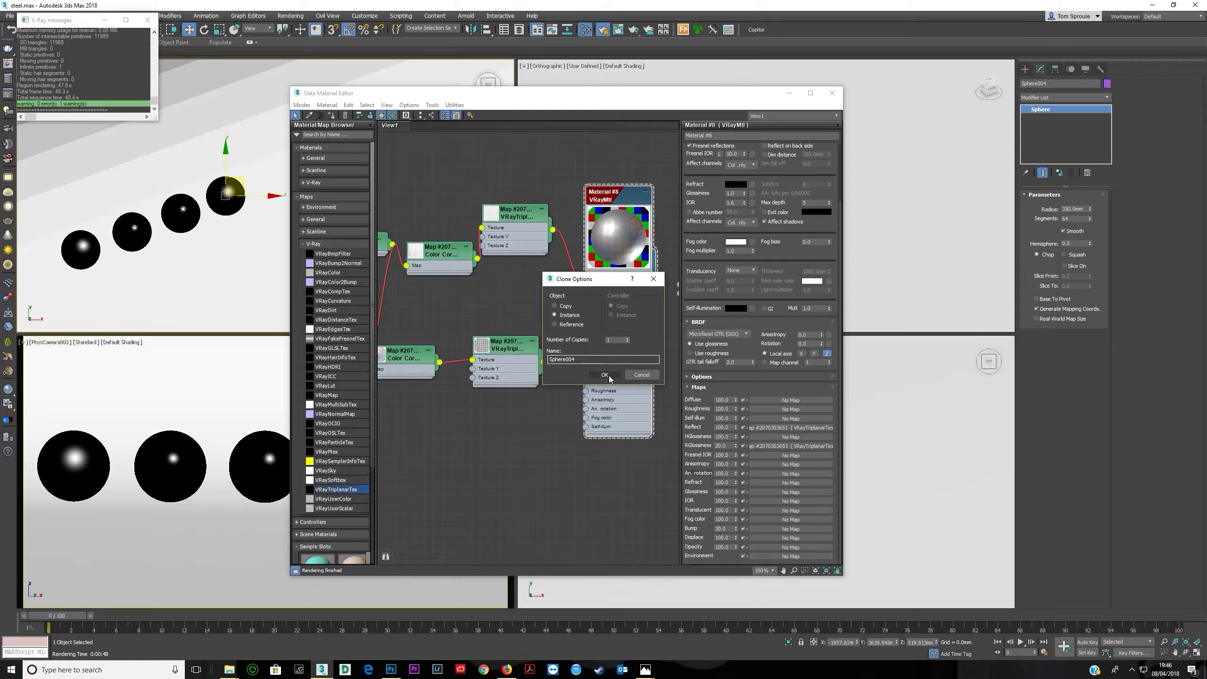
pyautogui.scroll(-5, 478, 261)
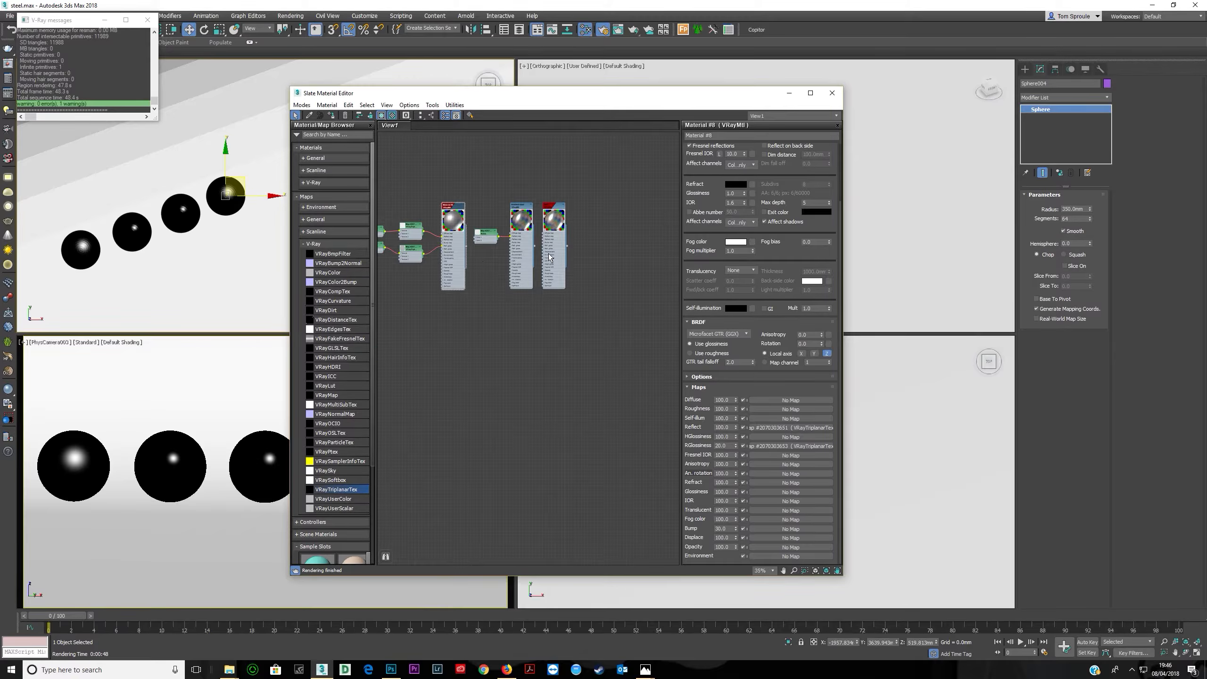
pyautogui.scroll(5, 555, 256)
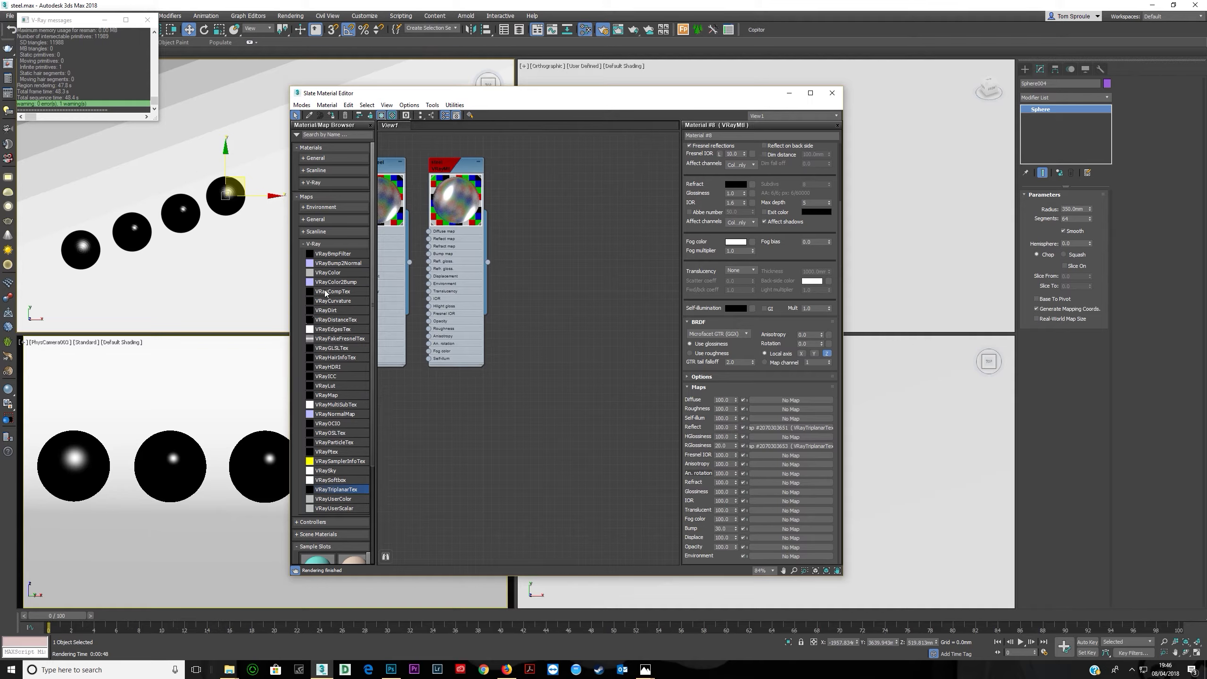
# - Create a new VRayMtl in the node editor and assign it to the fourth sphere
pyautogui.click(314, 243)
pyautogui.click(314, 182)
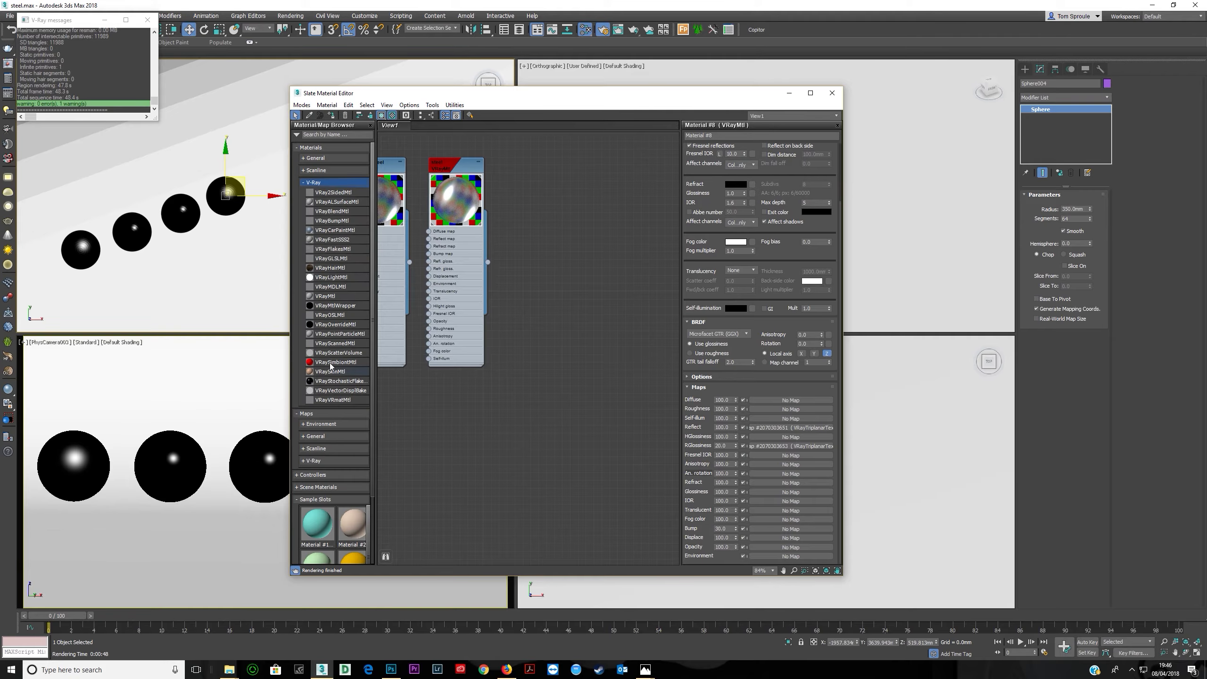
pyautogui.moveTo(325, 296); pyautogui.dragTo(523, 191)
pyautogui.doubleClick(523, 191)
pyautogui.moveTo(547, 301); pyautogui.dragTo(624, 283)
pyautogui.doubleClick(624, 279)
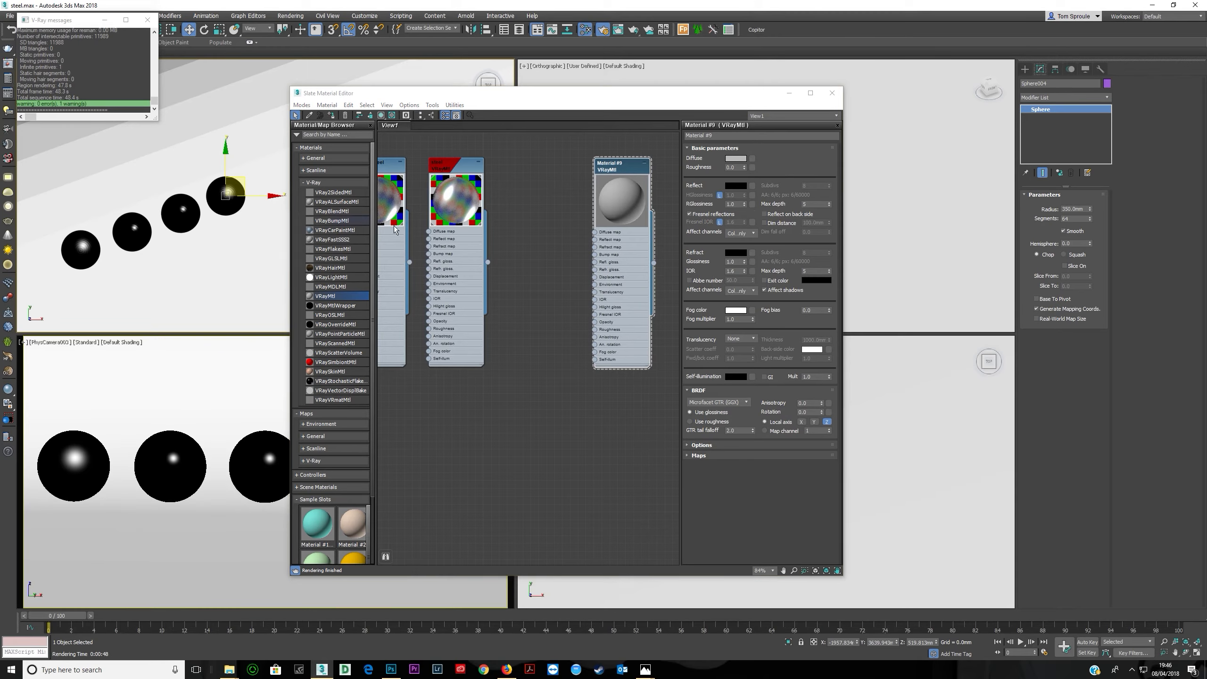
pyautogui.click(331, 115)
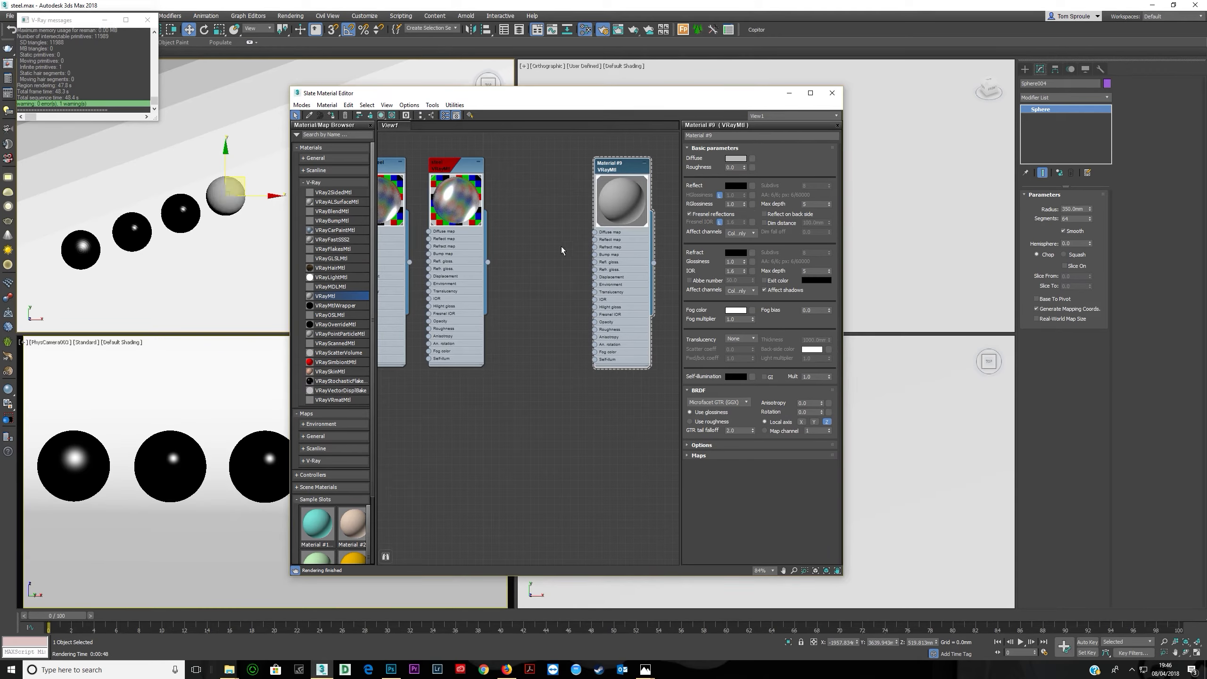
# - Set the new material's diffuse colour to black and its reflect colour to white
pyautogui.click(735, 158)
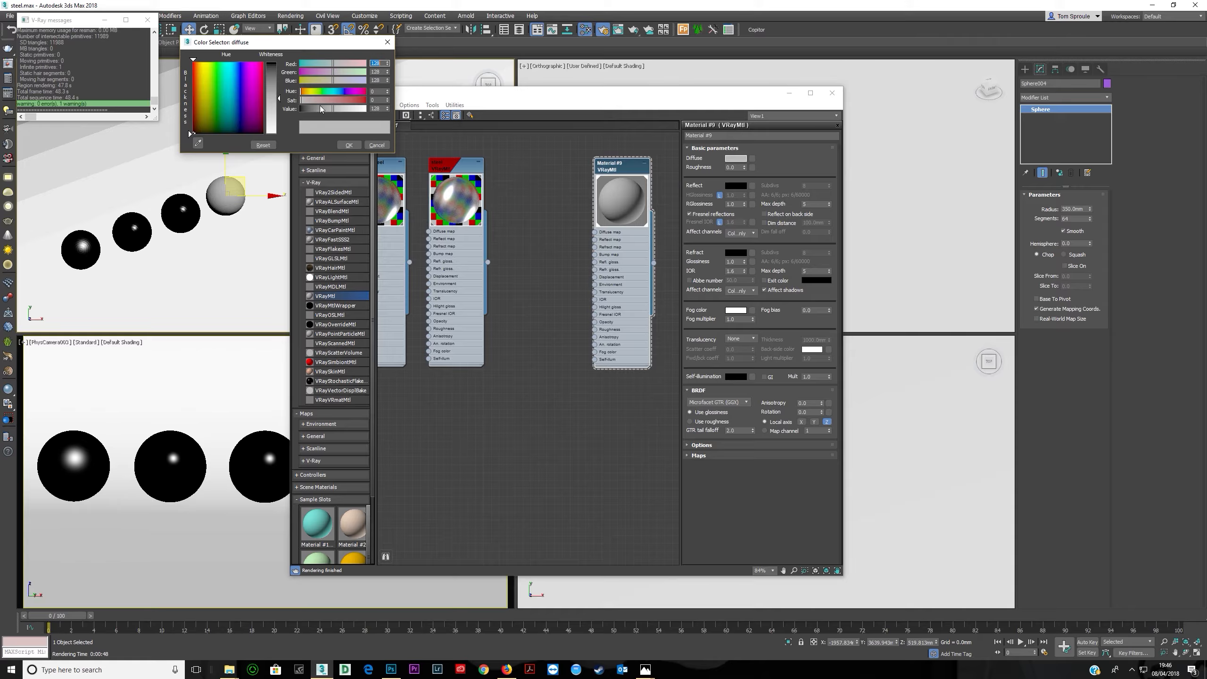
pyautogui.moveTo(319, 109); pyautogui.dragTo(289, 111)
pyautogui.click(351, 147)
pyautogui.click(380, 115)
pyautogui.click(392, 115)
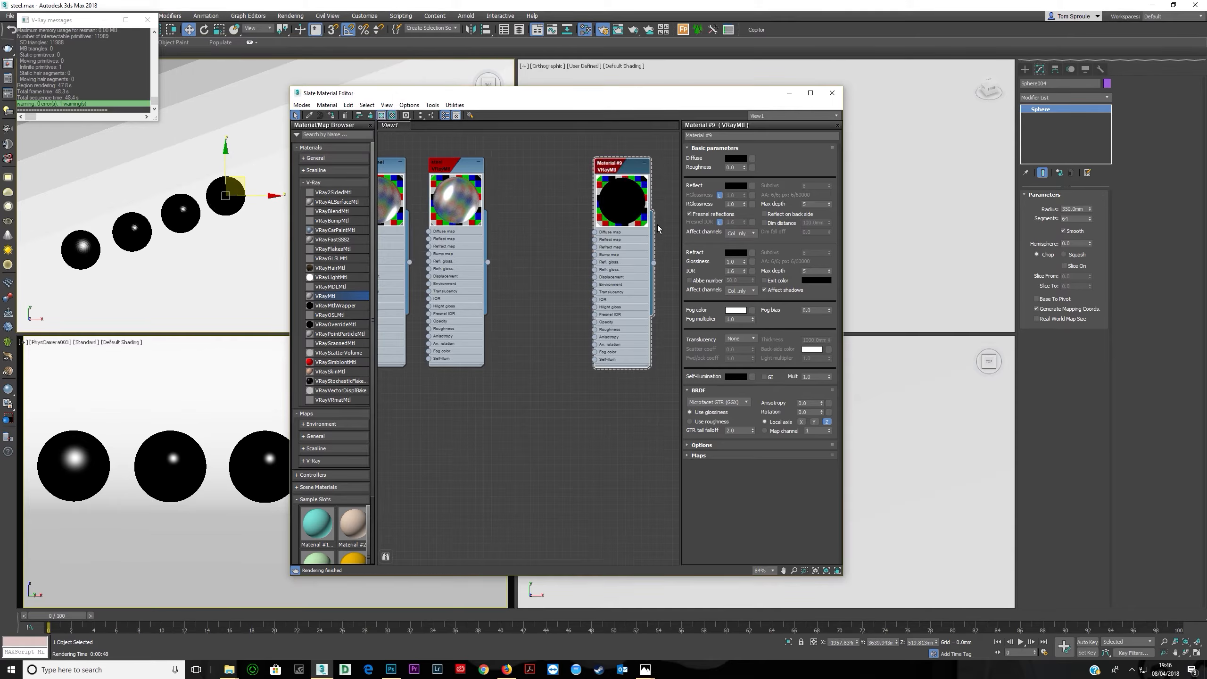
pyautogui.click(736, 186)
pyautogui.moveTo(302, 109); pyautogui.dragTo(380, 110)
pyautogui.click(351, 146)
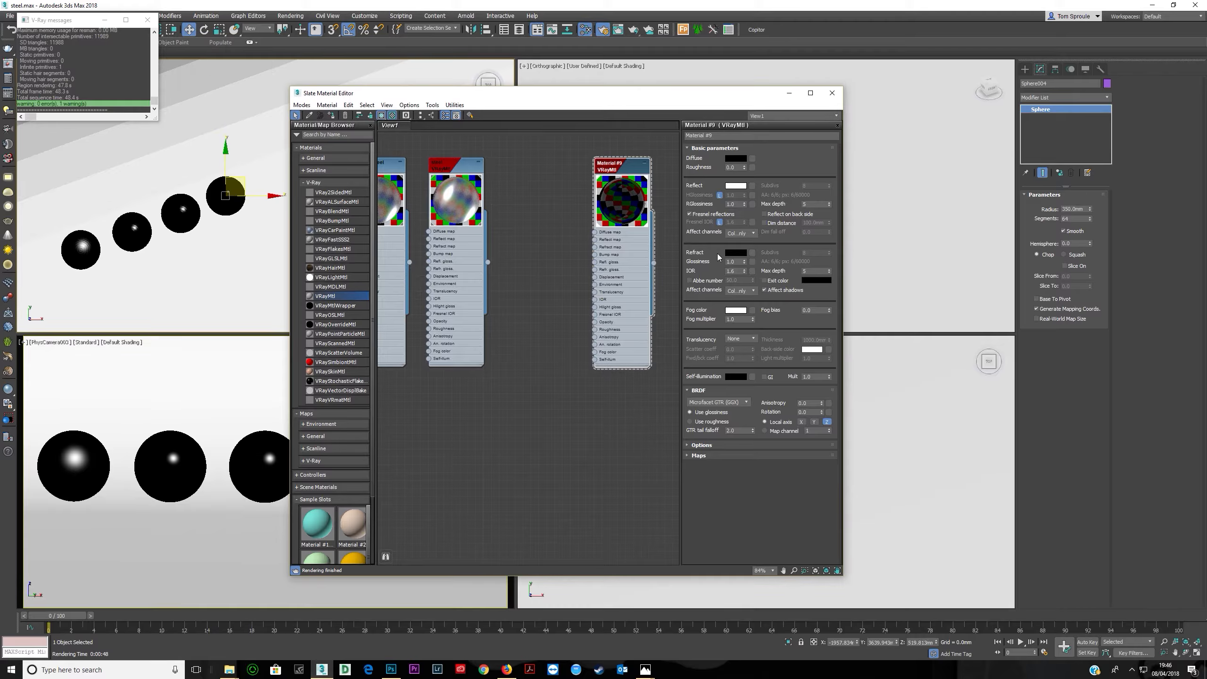
# - Turn off Fresnel reflections and set the reflection glossiness to 0.5
pyautogui.click(705, 215)
pyautogui.click(707, 215)
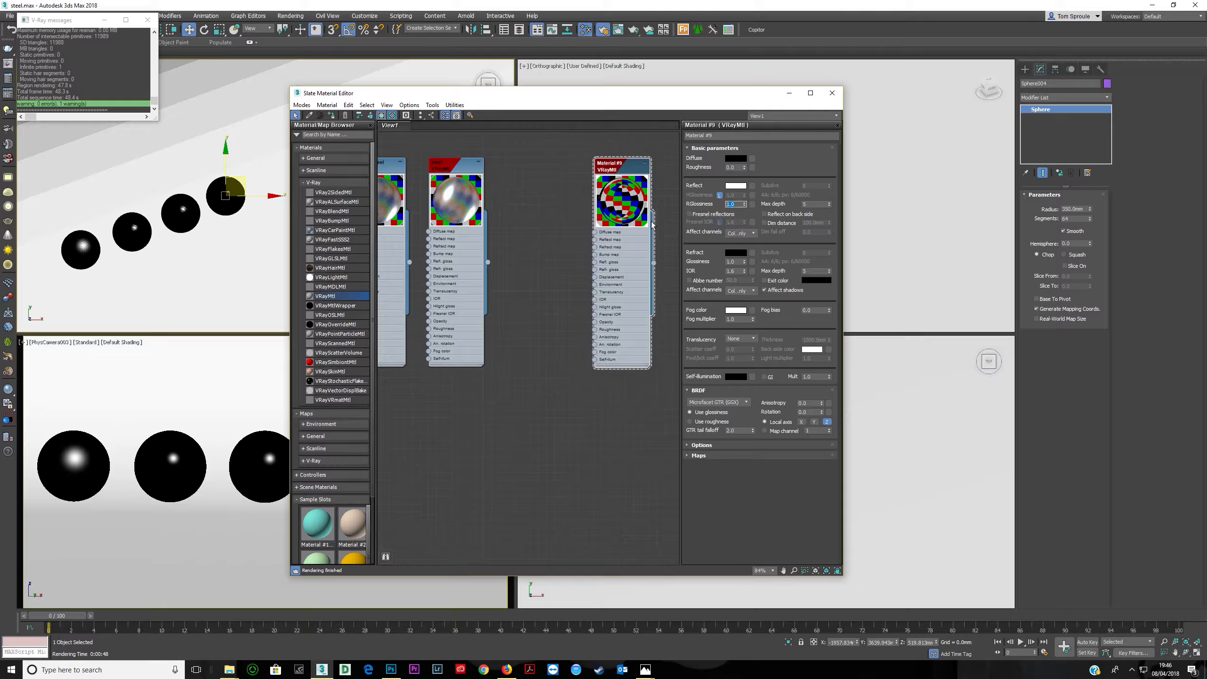
pyautogui.write('.5')
pyautogui.press('Return')
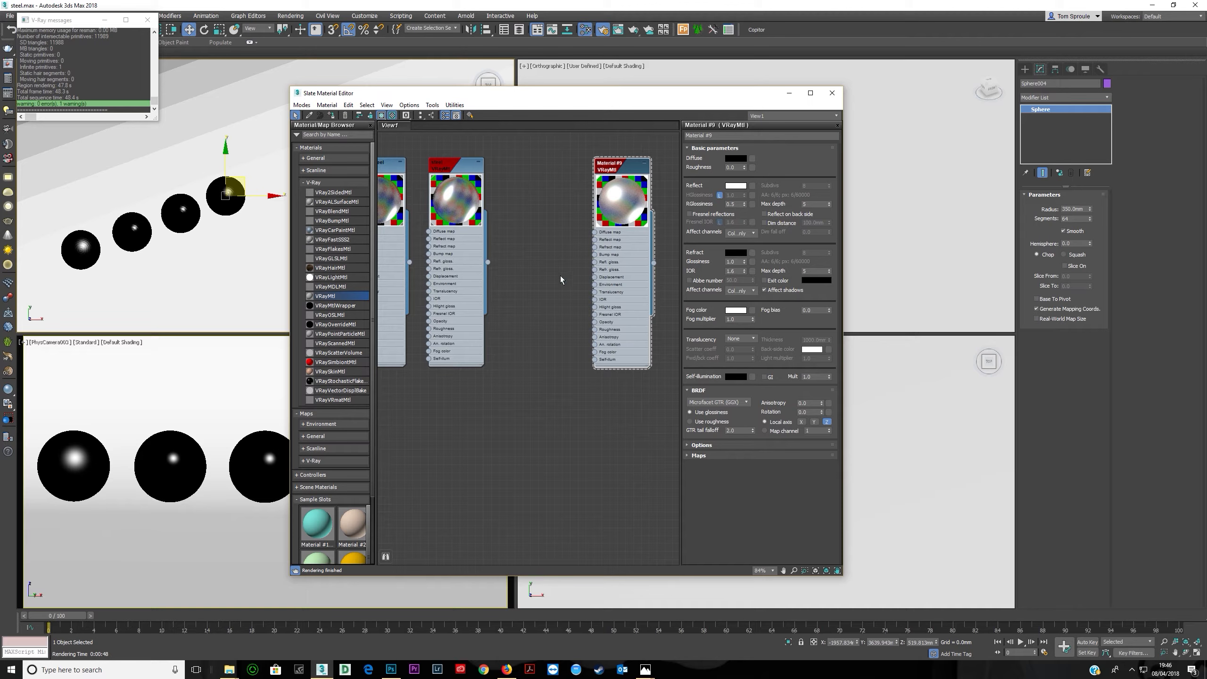
# - Set the Fresnel IOR to 20, toggling Fresnel reflections on and back off
pyautogui.click(705, 215)
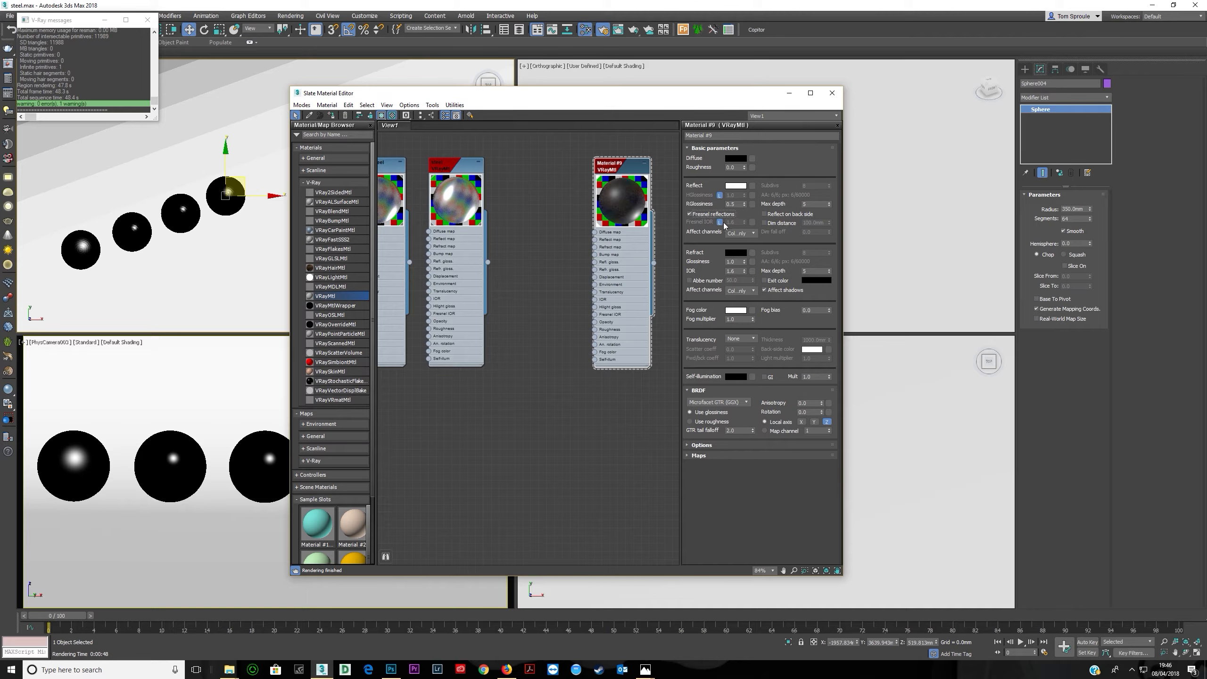
pyautogui.write('20')
pyautogui.press('Return')
pyautogui.click(691, 216)
pyautogui.click(691, 215)
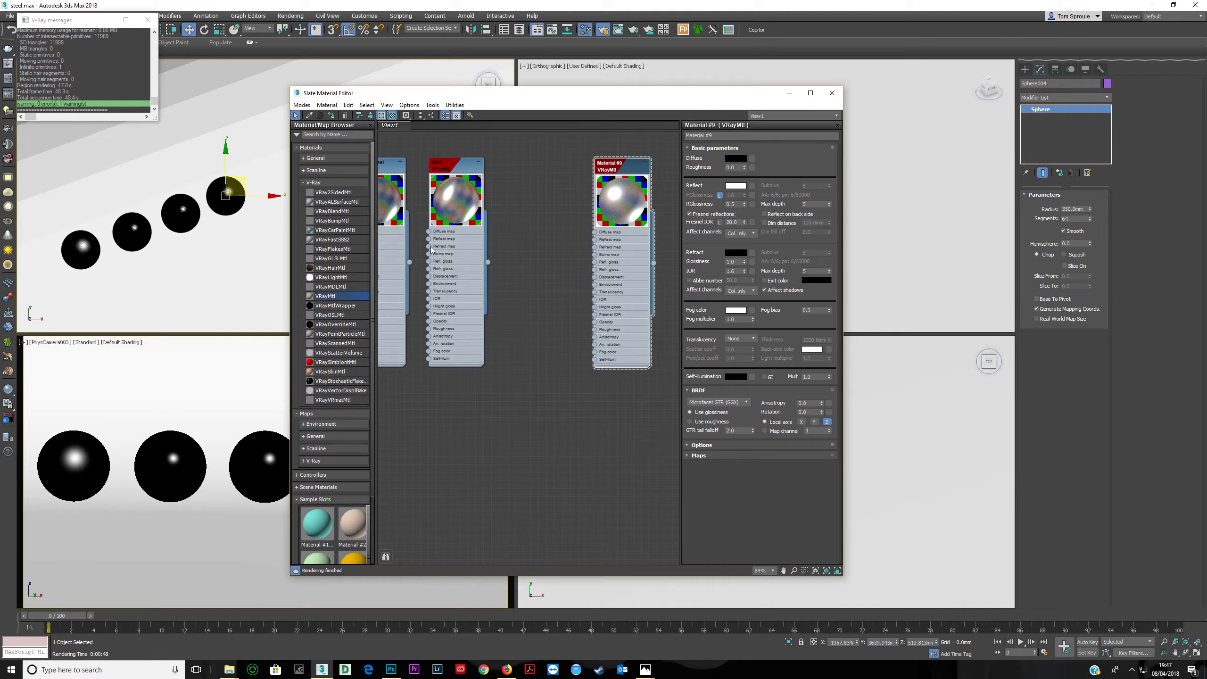
pyautogui.click(691, 216)
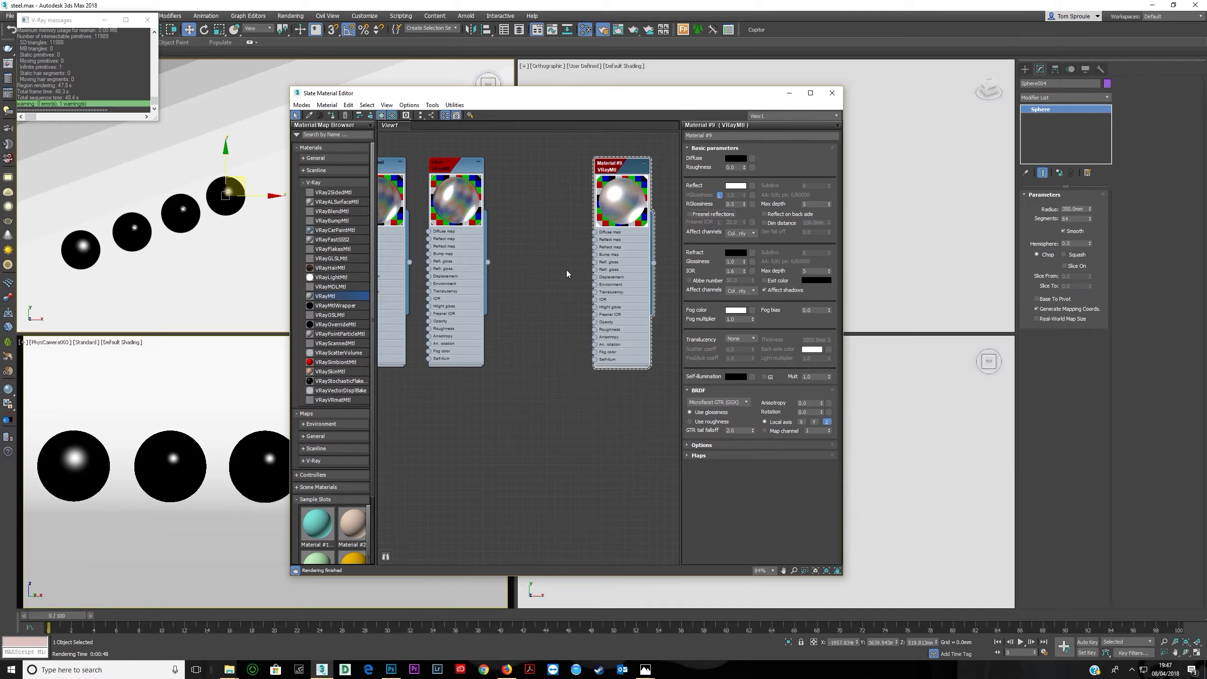
# - Search web images for "grunge texture" and filter the results to sizes larger than 2 MP
pyautogui.click(229, 669)
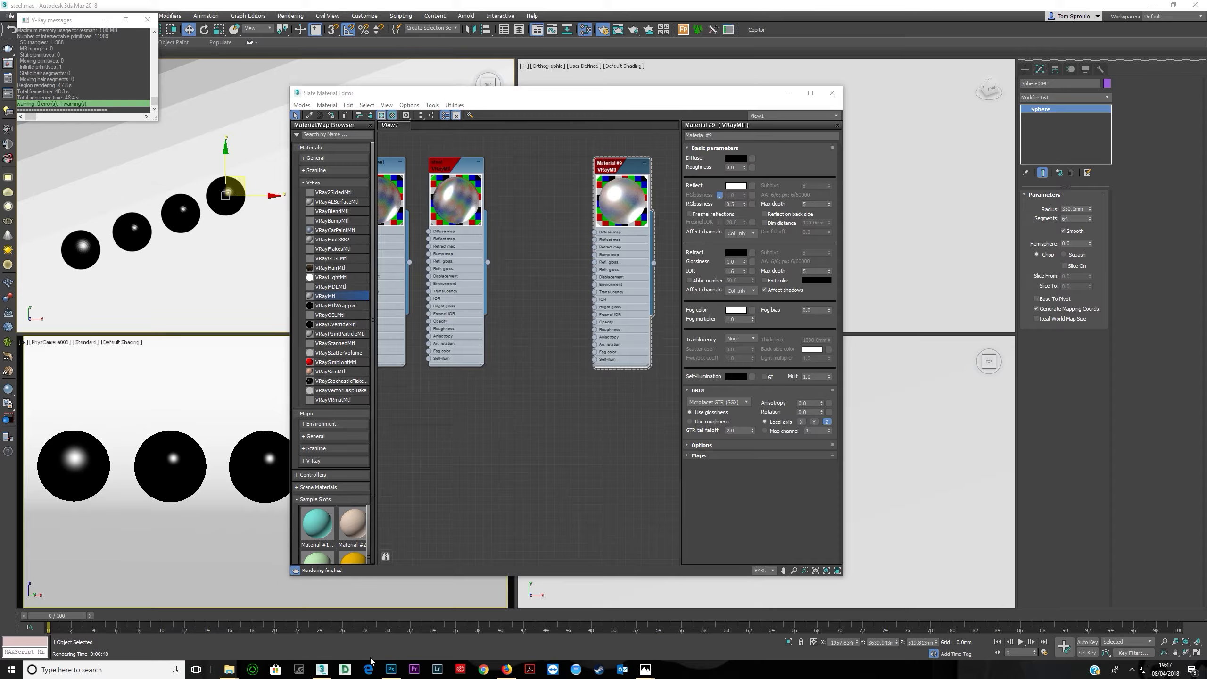
pyautogui.click(507, 669)
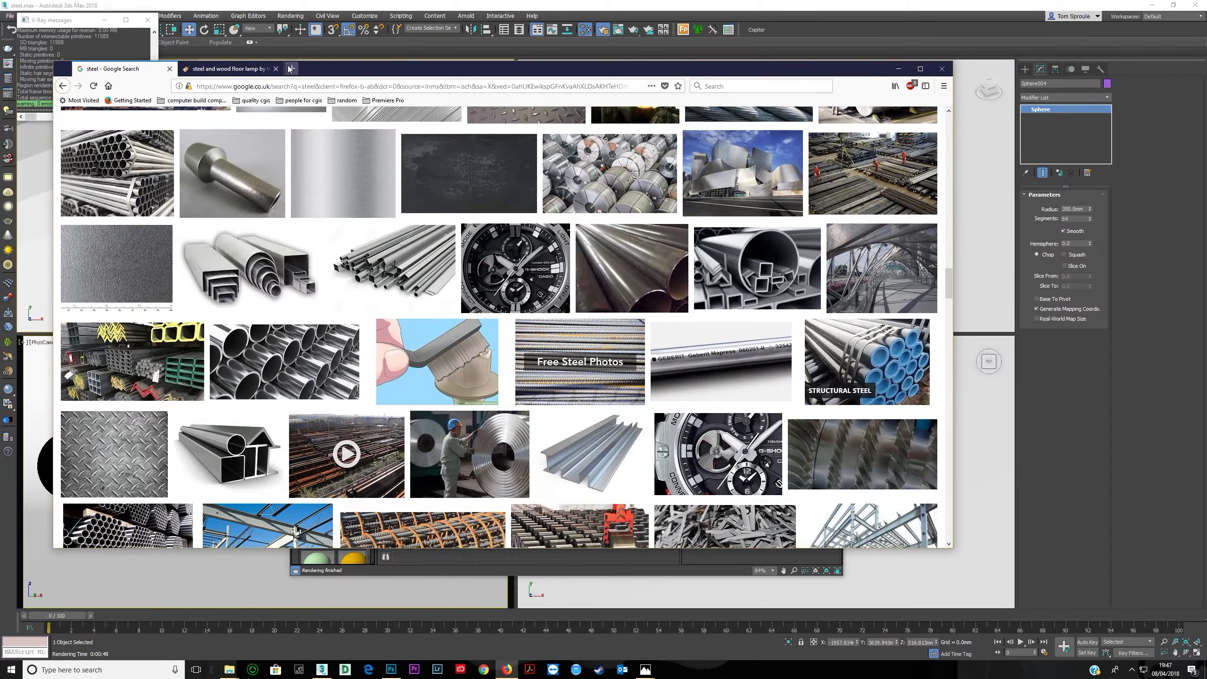
pyautogui.click(304, 70)
pyautogui.write('gru')
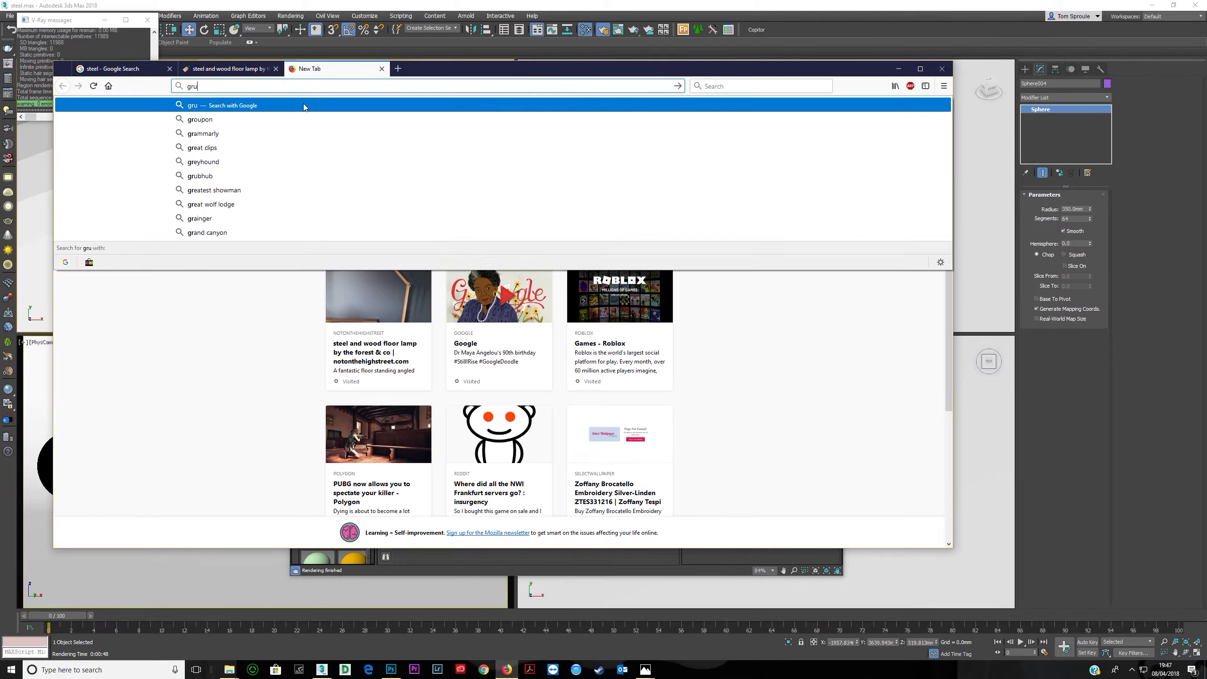
pyautogui.write('nge texture')
pyautogui.press('Return')
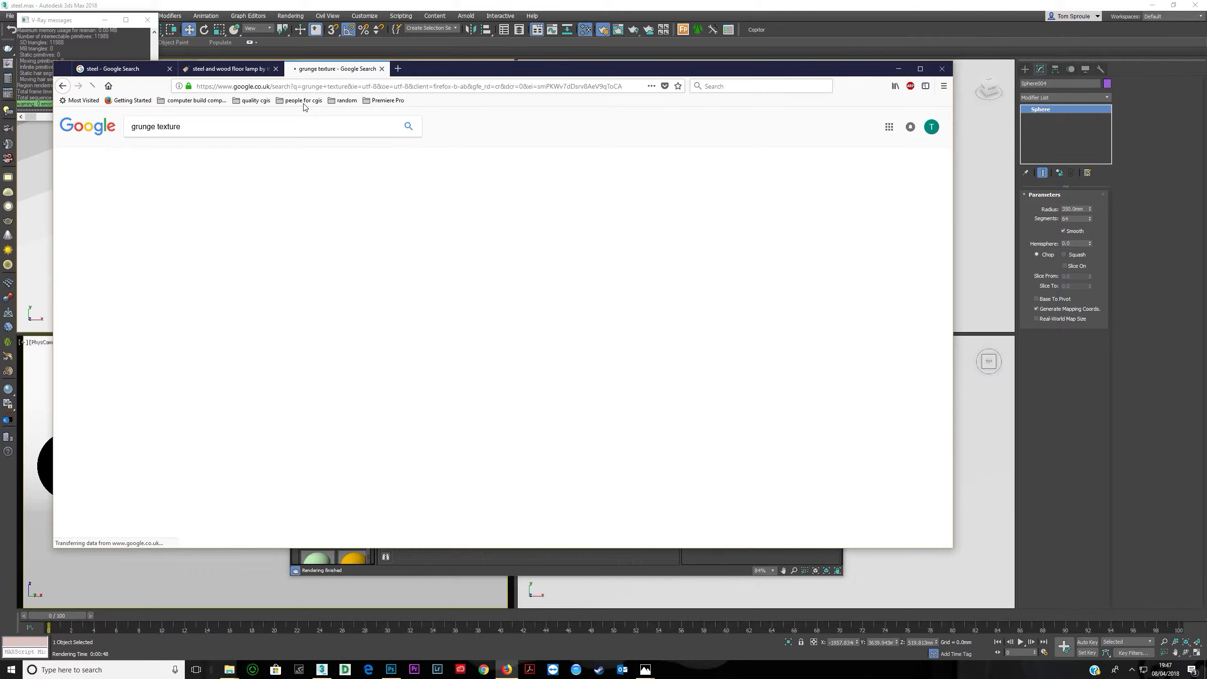
pyautogui.click(188, 195)
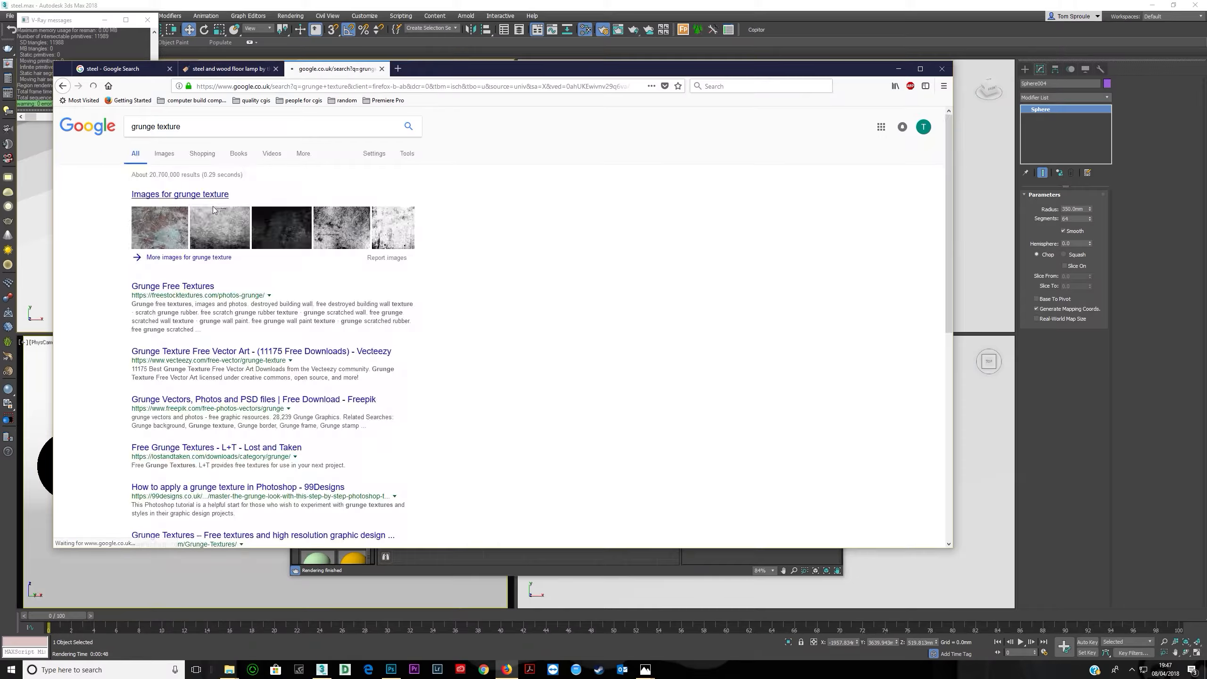
pyautogui.click(637, 335)
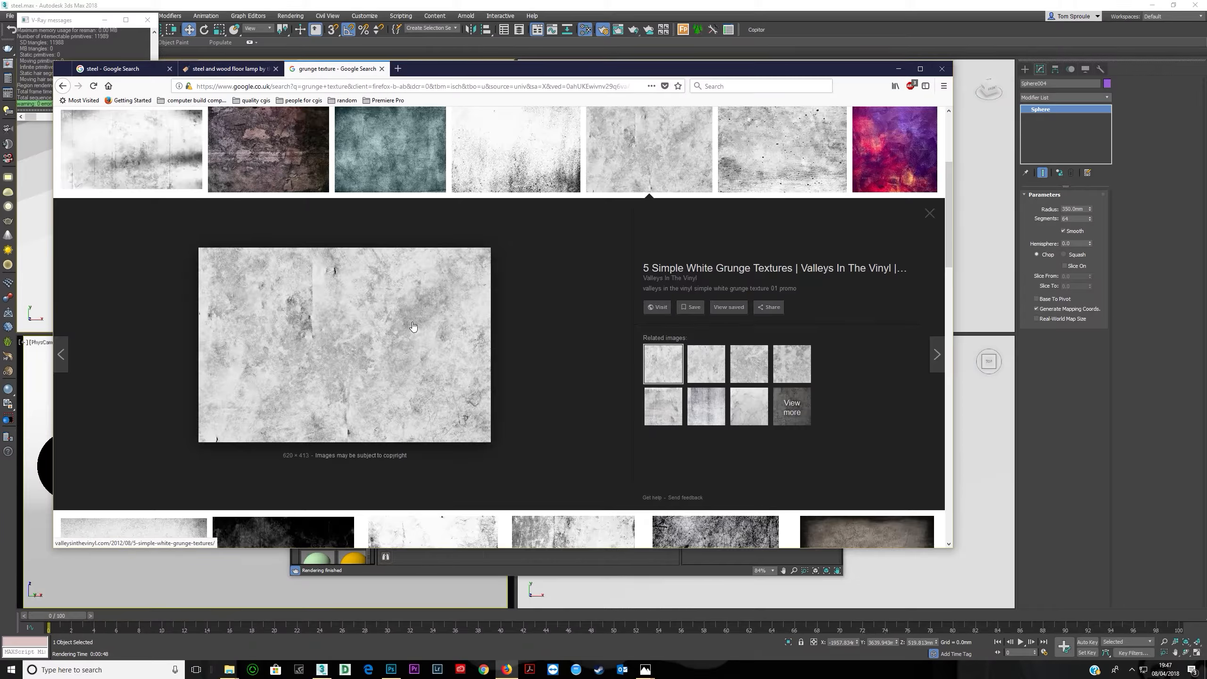
pyautogui.scroll(4, 620, 240)
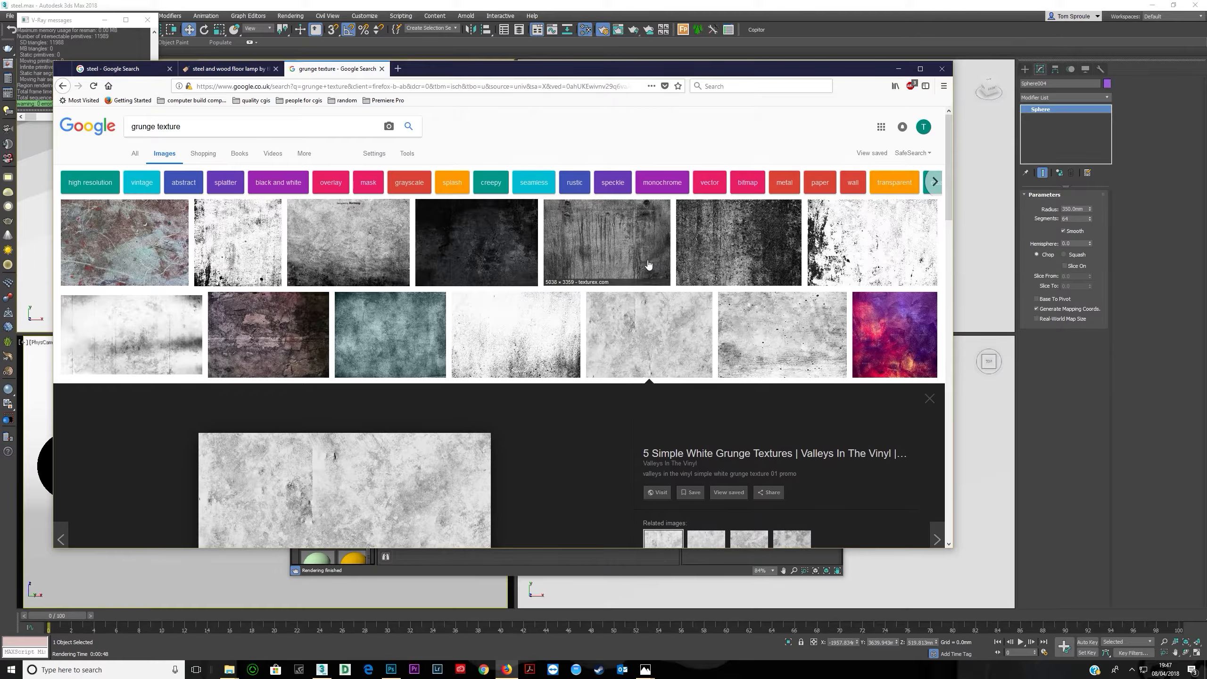
pyautogui.click(407, 154)
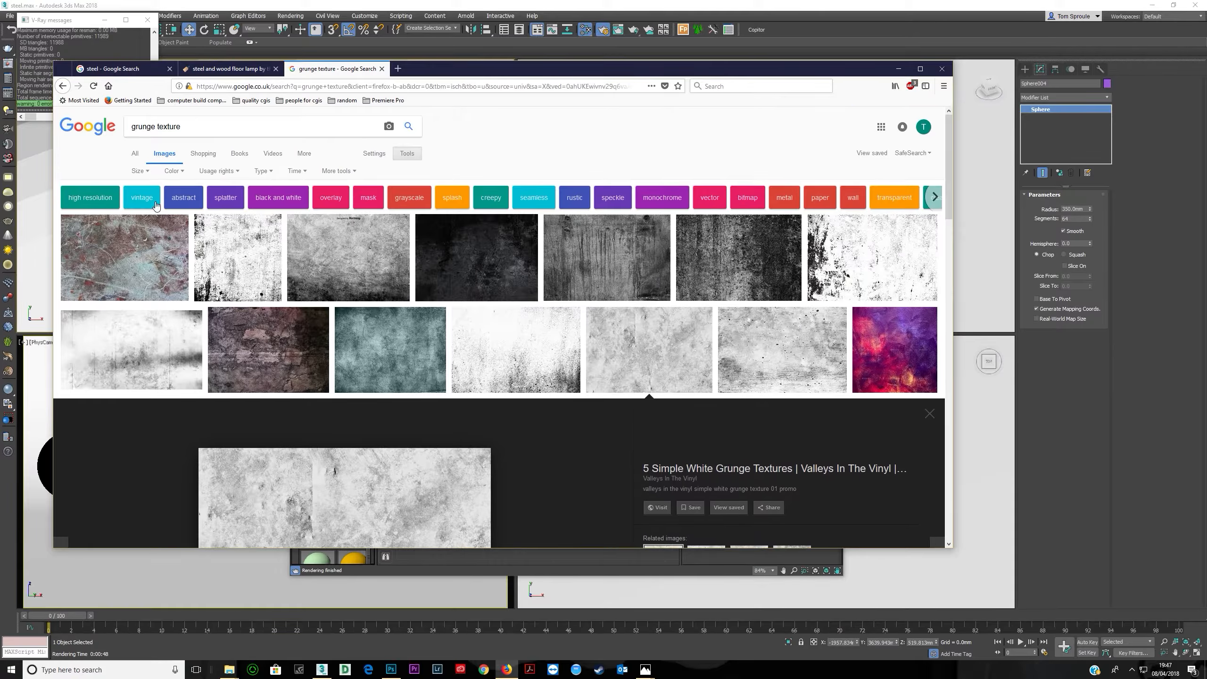
pyautogui.click(140, 170)
pyautogui.moveTo(150, 247)
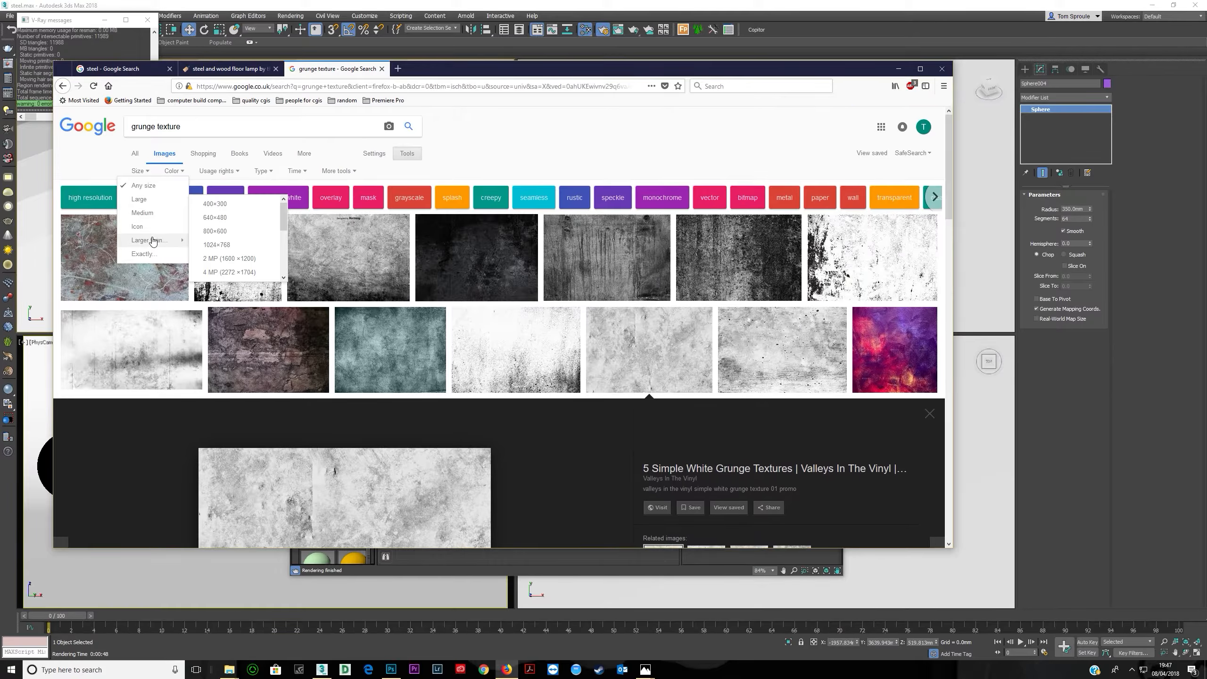
pyautogui.click(229, 259)
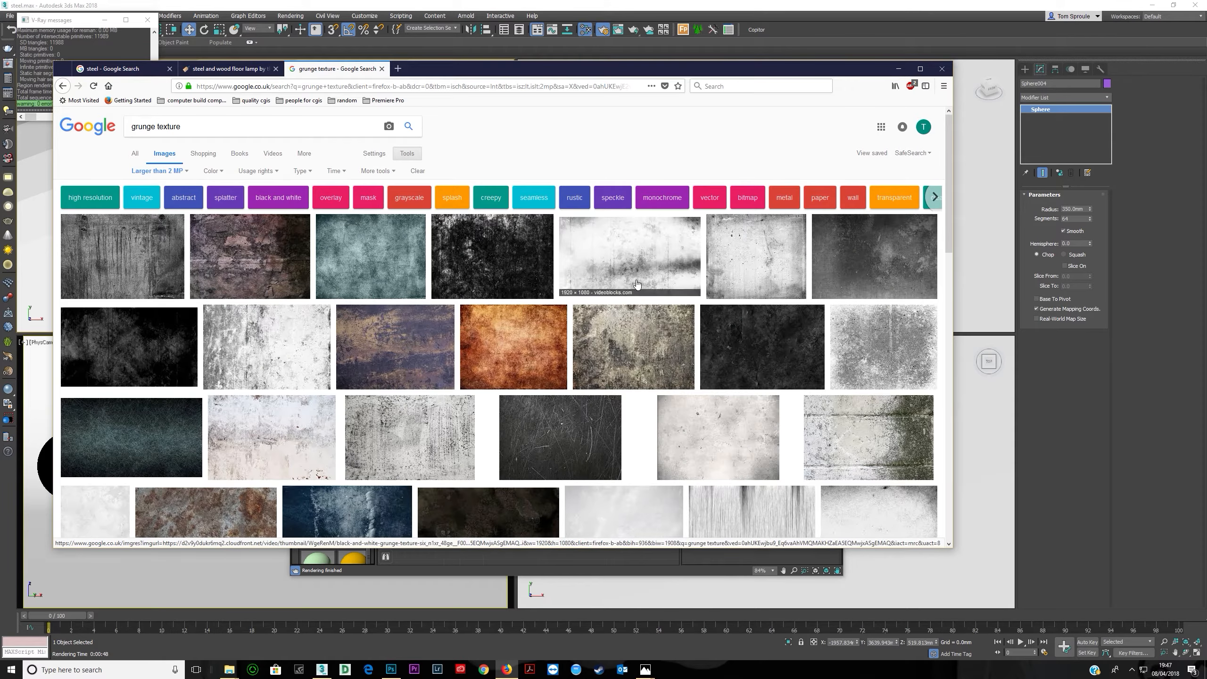
# - Save the black and white grunge image into the 025 steel maps folder and name it grunge
pyautogui.click(643, 249)
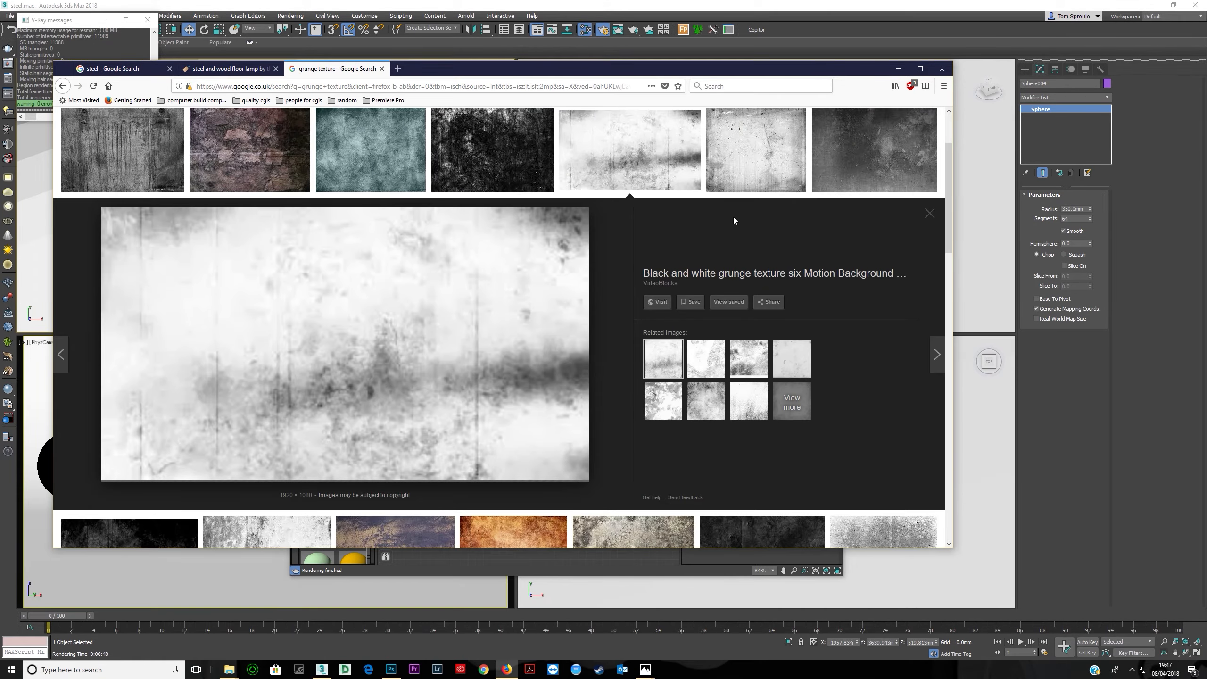
pyautogui.scroll(-2, 601, 259)
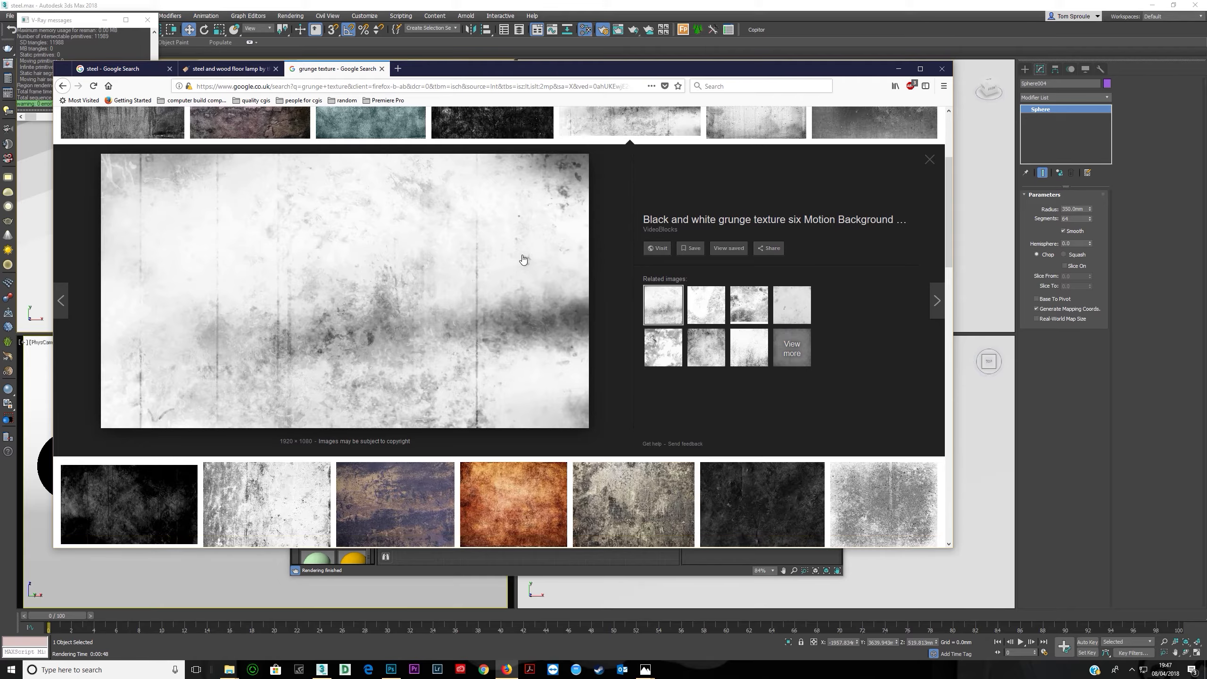
pyautogui.scroll(-3, 405, 286)
pyautogui.scroll(5, 404, 285)
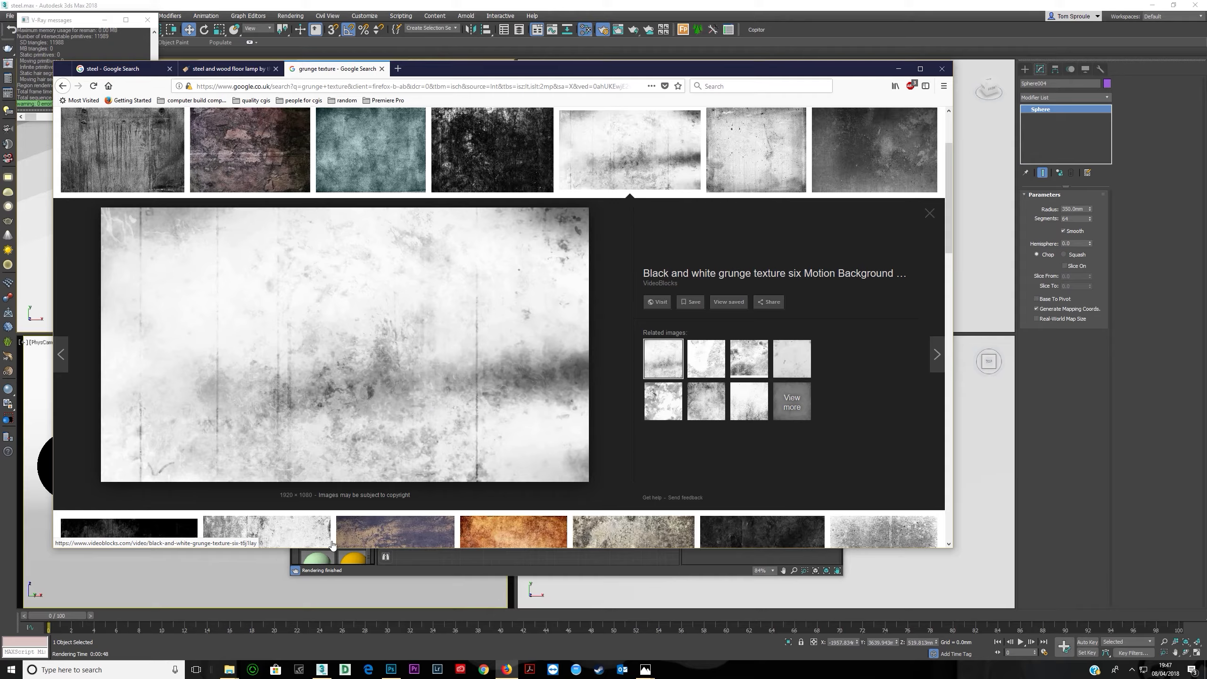
pyautogui.moveTo(229, 669)
pyautogui.click(301, 623)
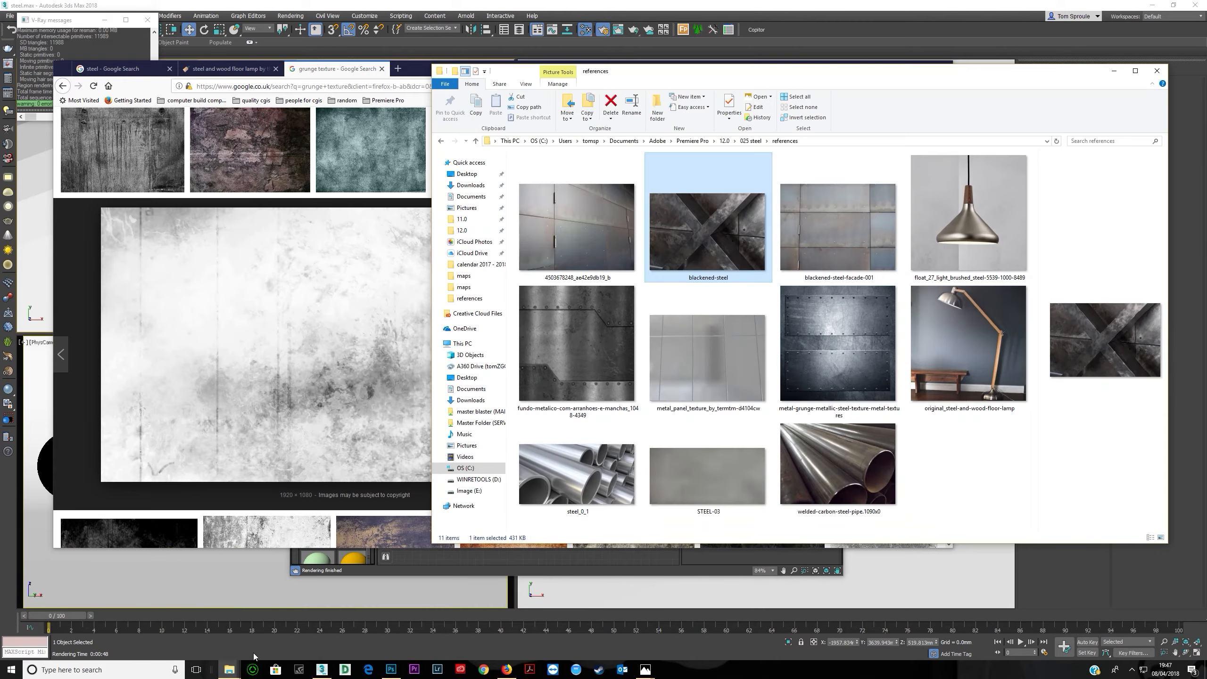
pyautogui.click(750, 140)
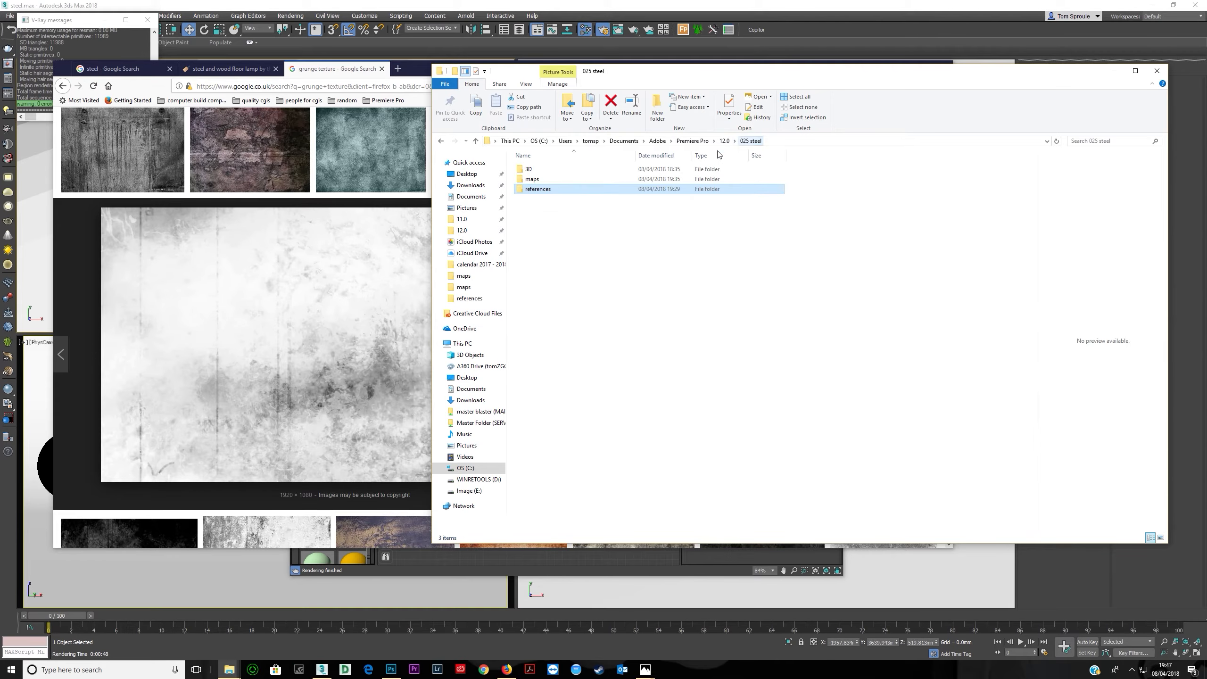
pyautogui.doubleClick(560, 178)
pyautogui.moveTo(329, 316); pyautogui.dragTo(983, 288)
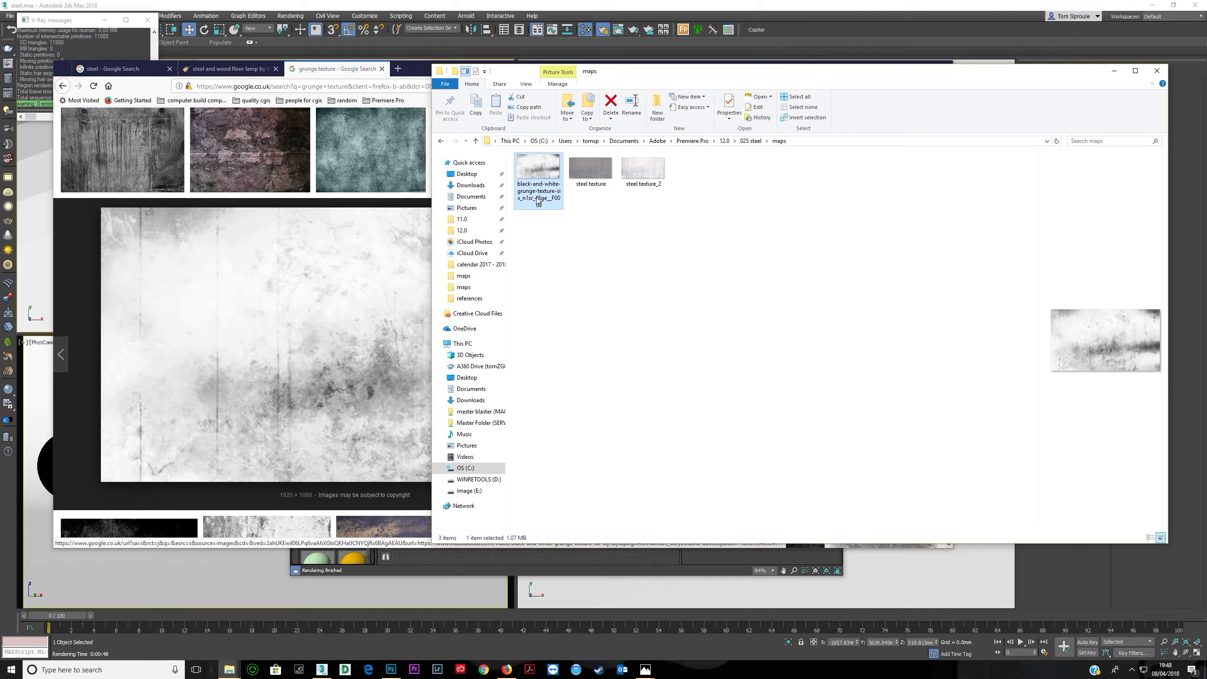
pyautogui.click(541, 199)
pyautogui.write('grunge')
# - Download the dripping concrete grunge texture into the maps folder and rename it grunge 2
pyautogui.click(395, 341)
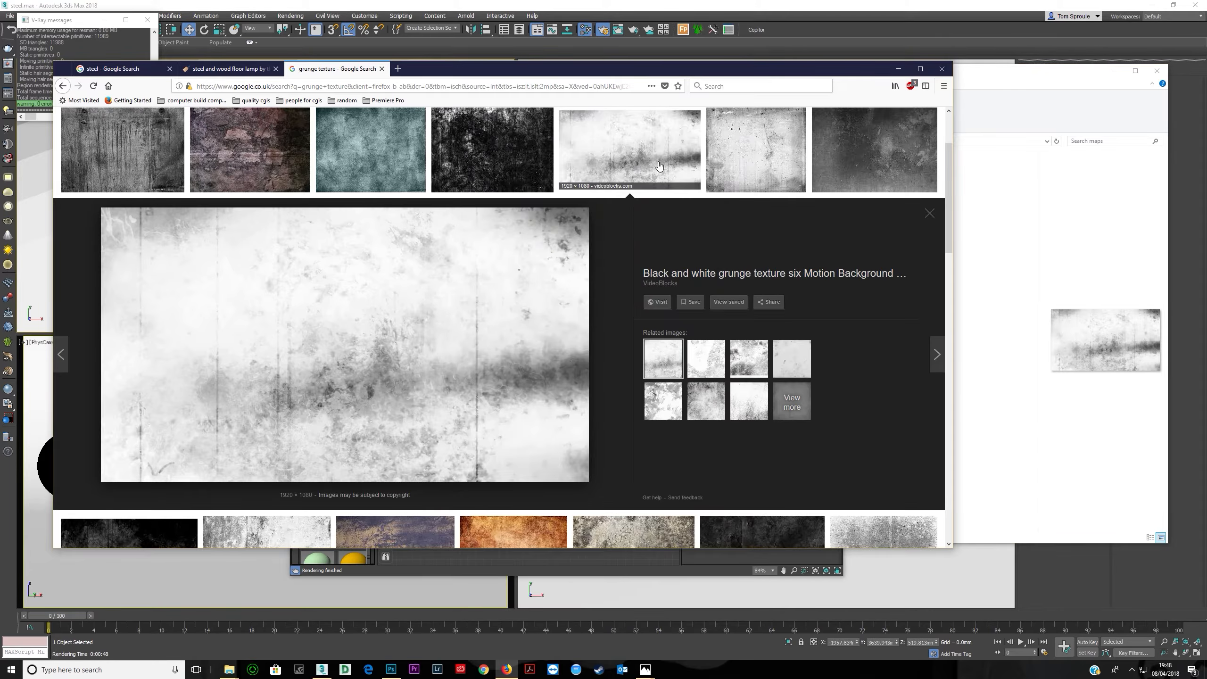
pyautogui.click(116, 151)
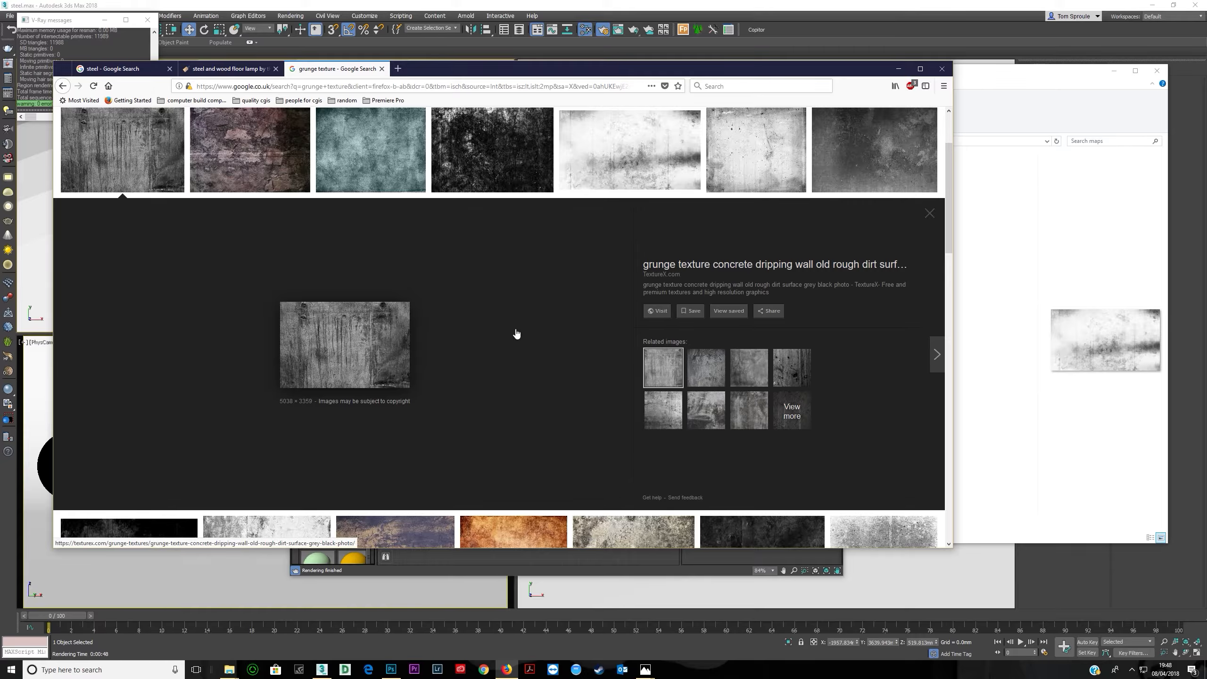
pyautogui.click(658, 310)
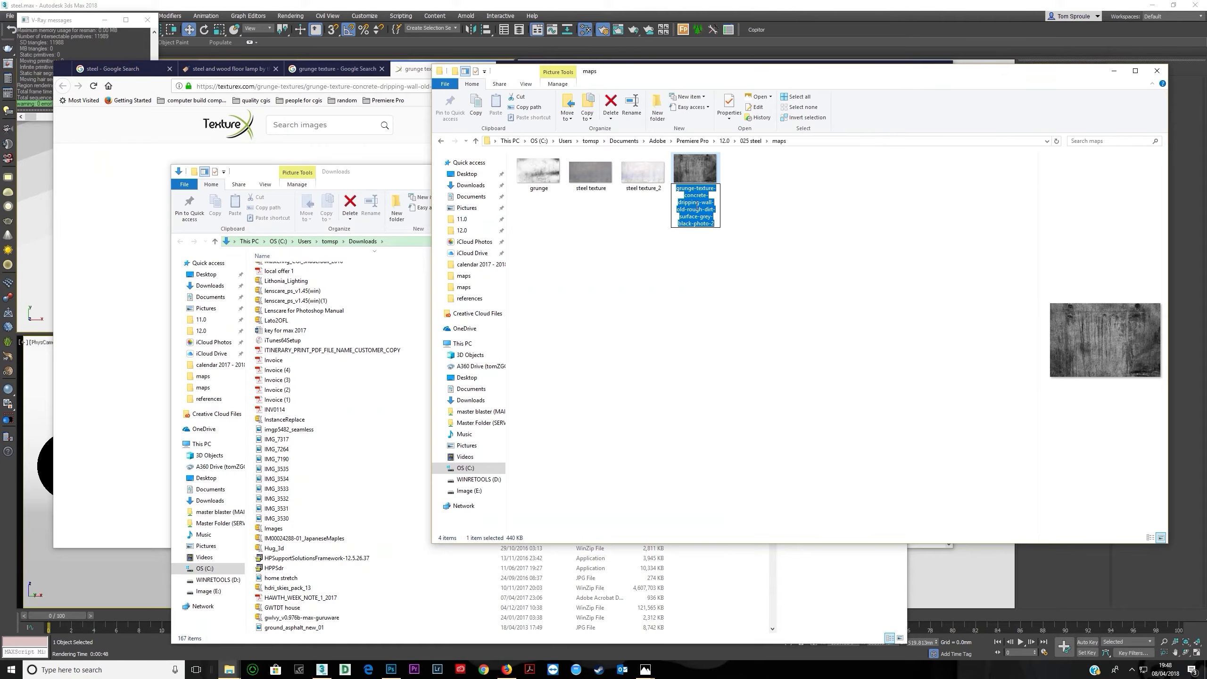
pyautogui.press('F2')
pyautogui.write('grunge 2')
pyautogui.press('Return')
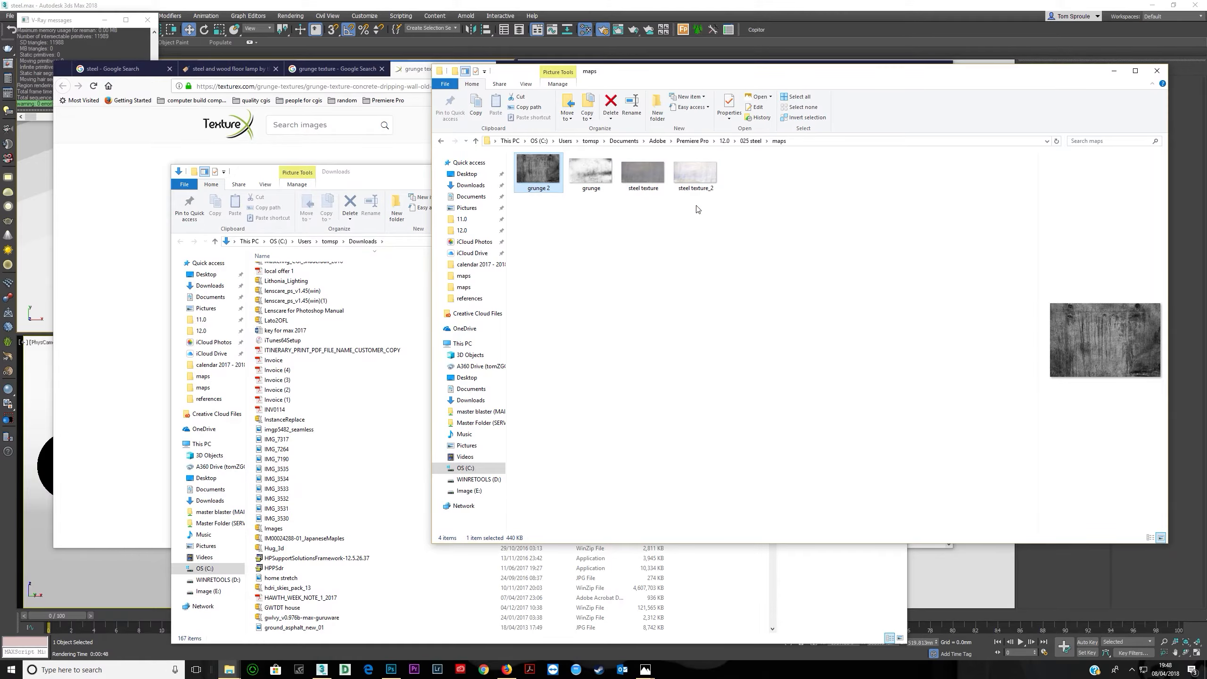
# - Preview the two grunge images in the maps folder and close the Downloads window
pyautogui.click(585, 175)
pyautogui.click(397, 181)
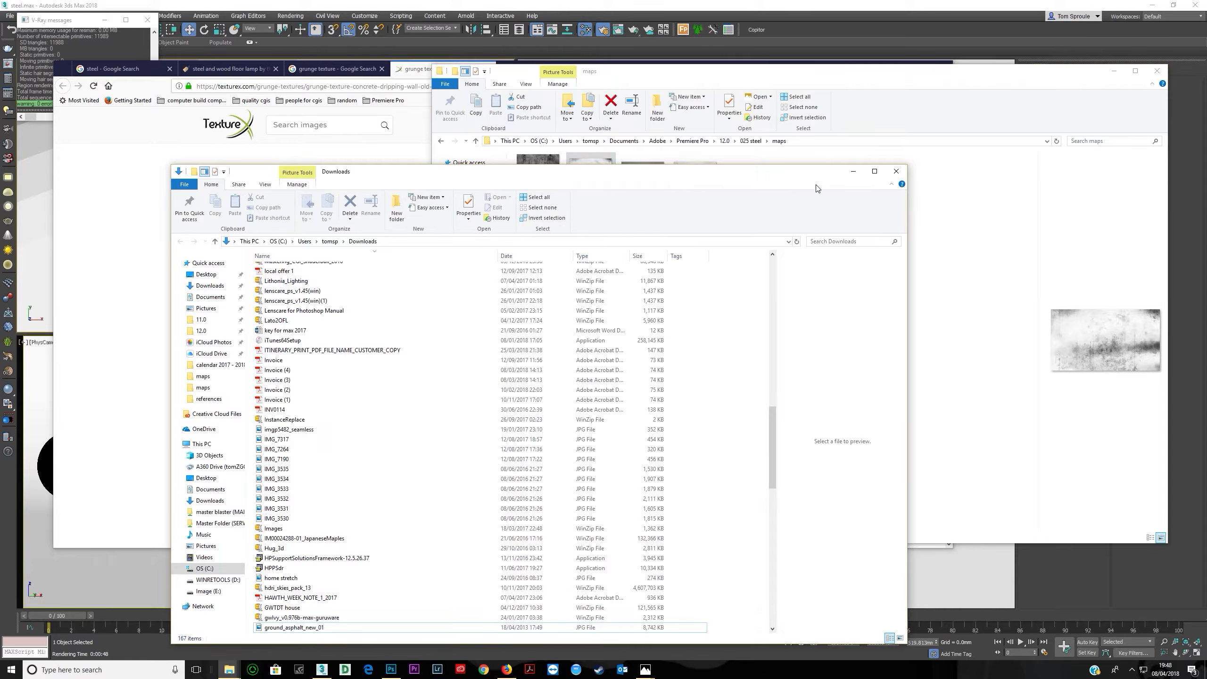
pyautogui.click(898, 173)
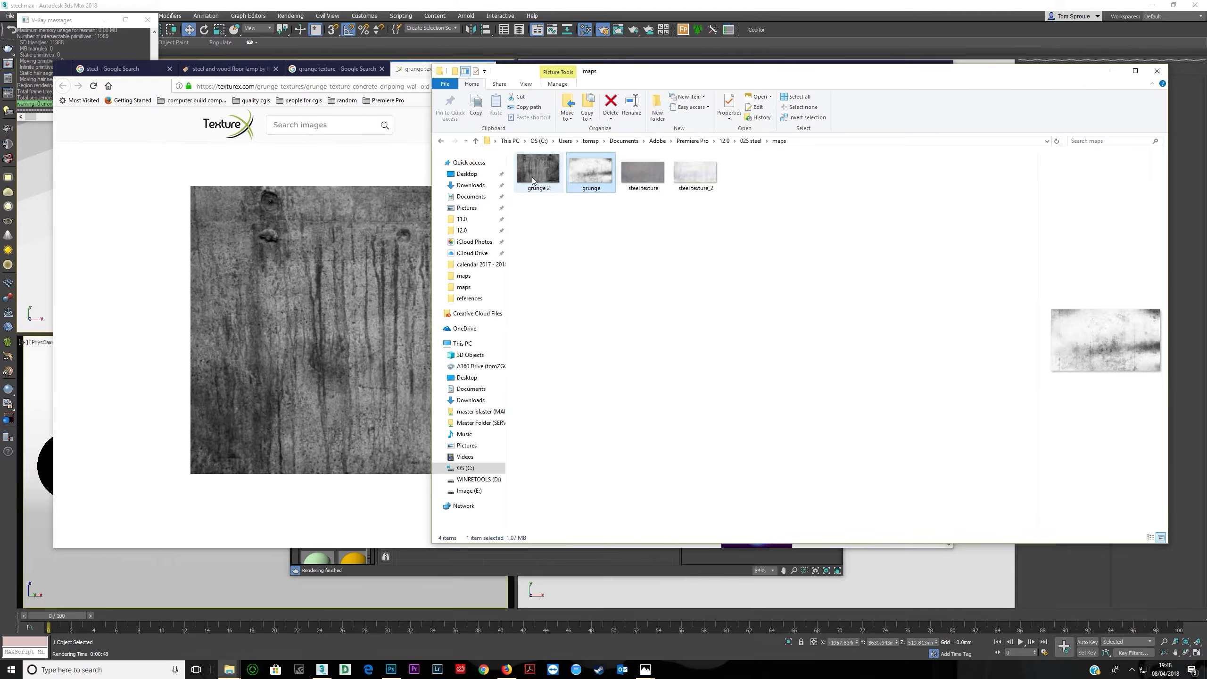
pyautogui.doubleClick(532, 177)
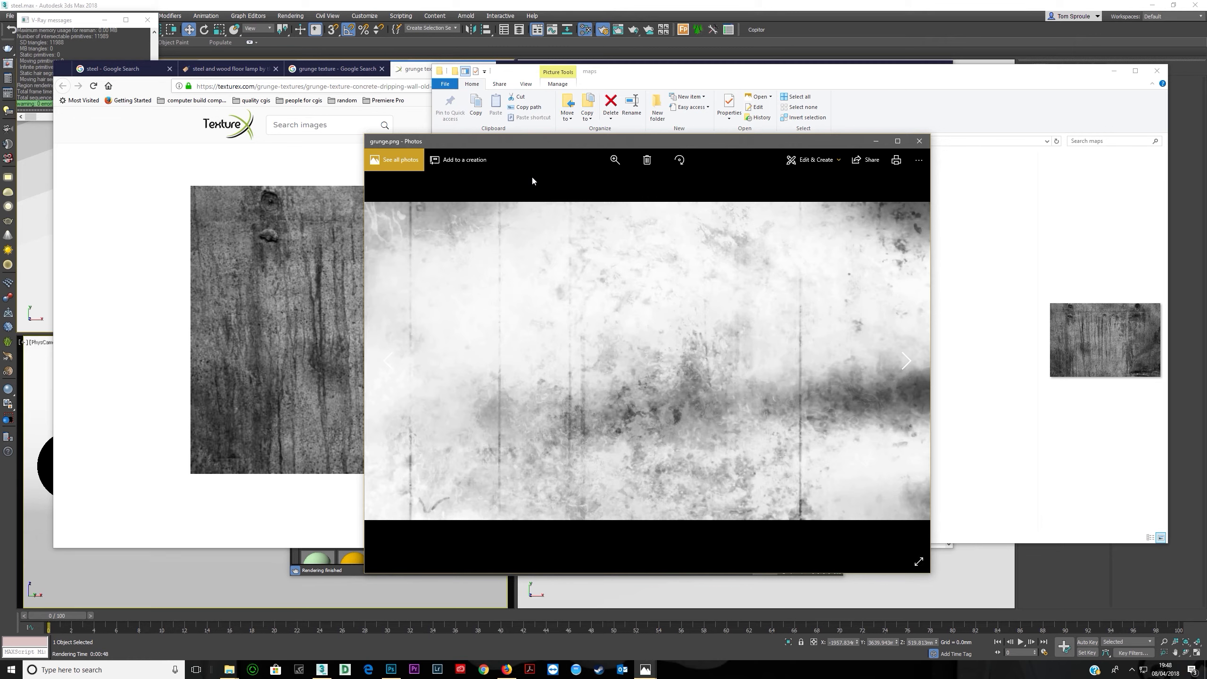
pyautogui.click(751, 69)
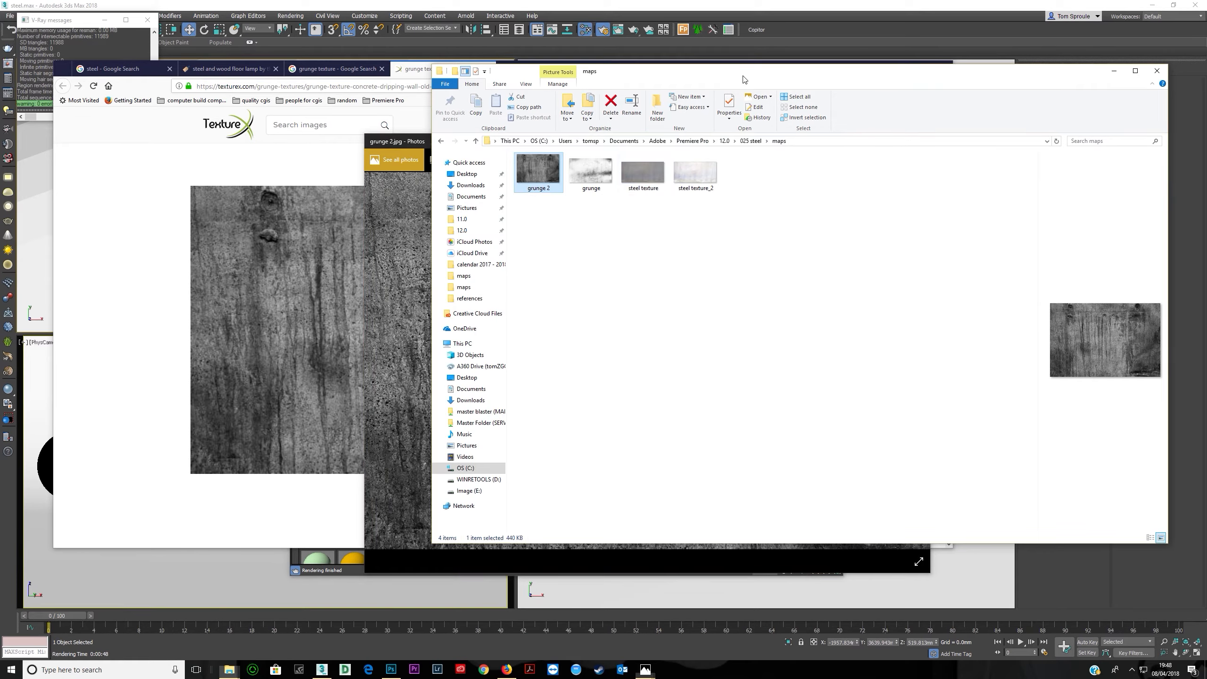
pyautogui.click(591, 172)
pyautogui.click(588, 5)
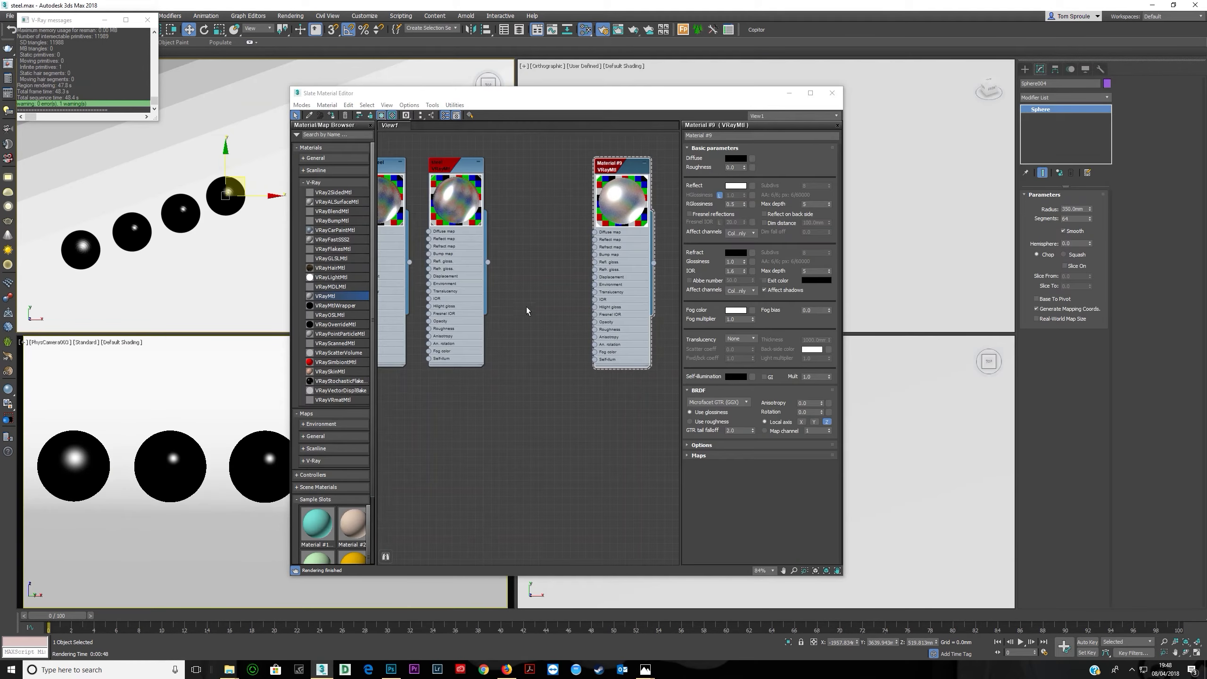
# - Load the grunge.png bitmap into the node editor and wire it into the new material's Reflect map
pyautogui.hotkey('alt', 'Tab')
pyautogui.moveTo(593, 178); pyautogui.dragTo(595, 239)
pyautogui.moveTo(416, 423); pyautogui.dragTo(546, 237)
pyautogui.scroll(3, 546, 238)
pyautogui.scroll(2, 548, 239)
pyautogui.scroll(1, 639, 237)
pyautogui.moveTo(608, 224); pyautogui.dragTo(489, 224, button='middle')
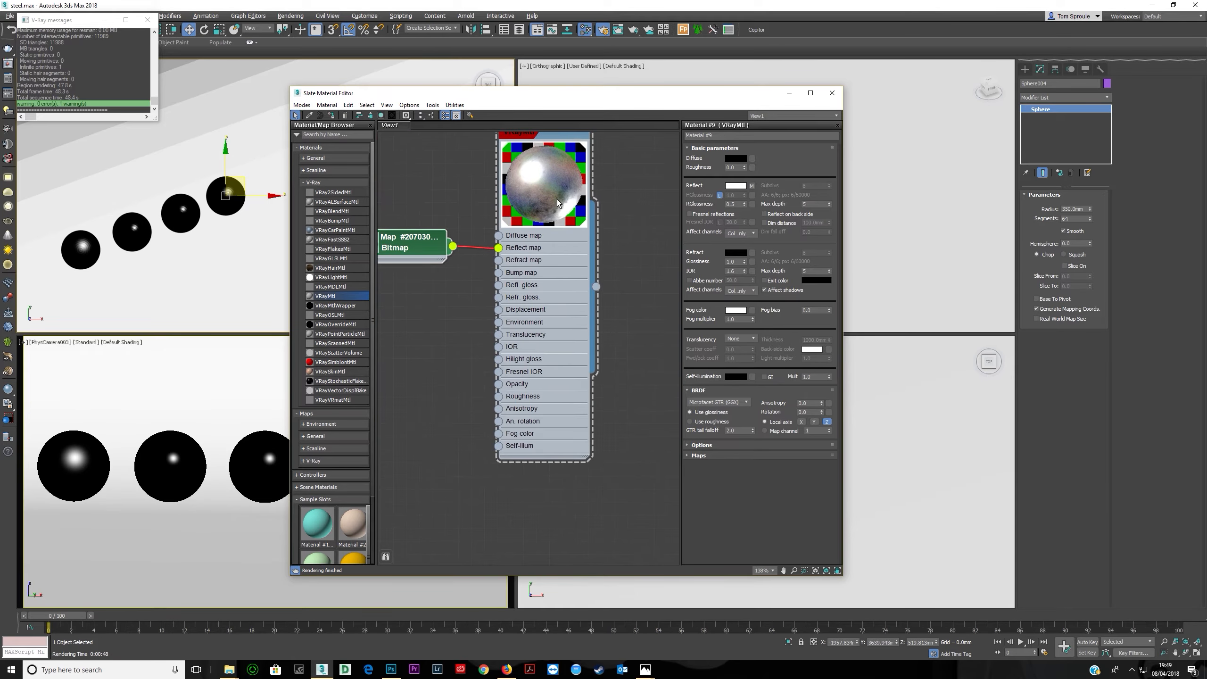
# - Set the Reflect map amount to 50 and connect the same bitmap to the reflection glossiness input
pyautogui.click(710, 455)
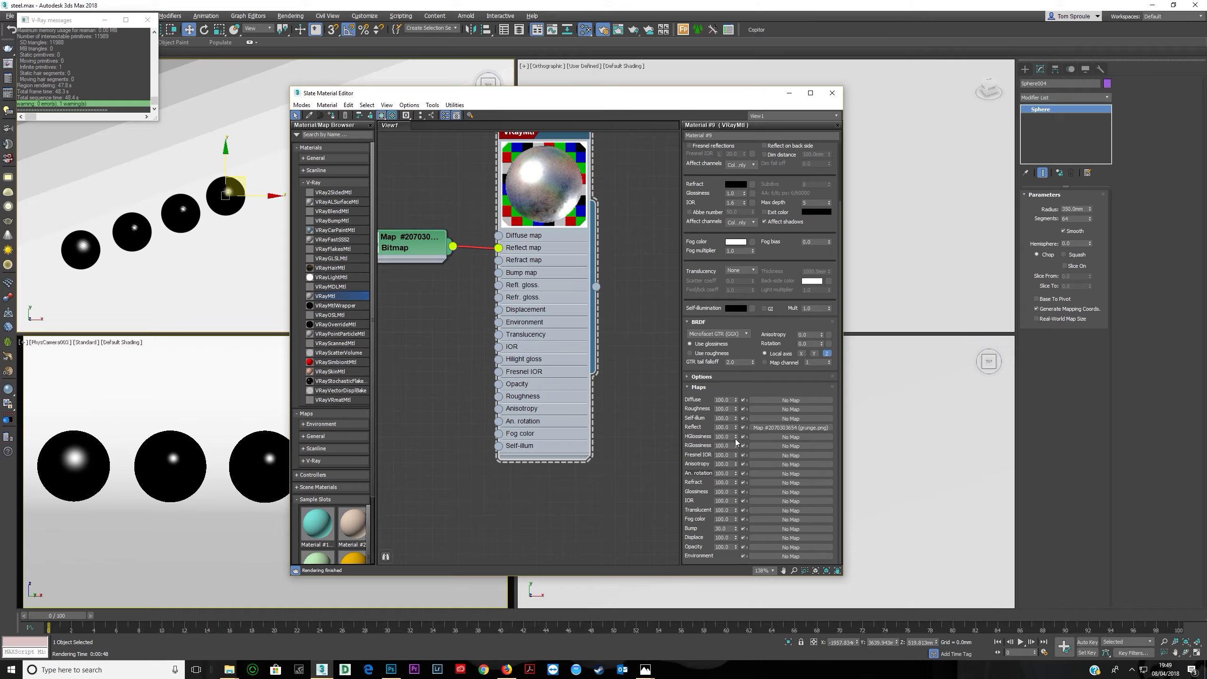
pyautogui.click(731, 428)
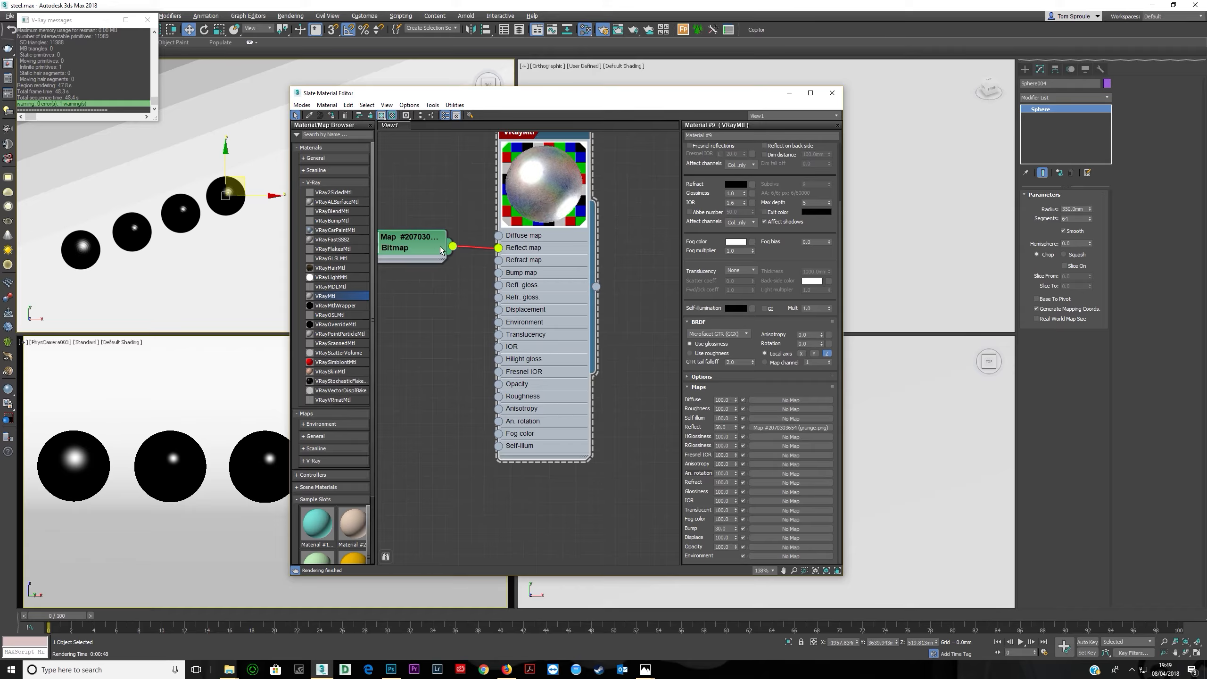
pyautogui.moveTo(472, 290); pyautogui.dragTo(497, 285)
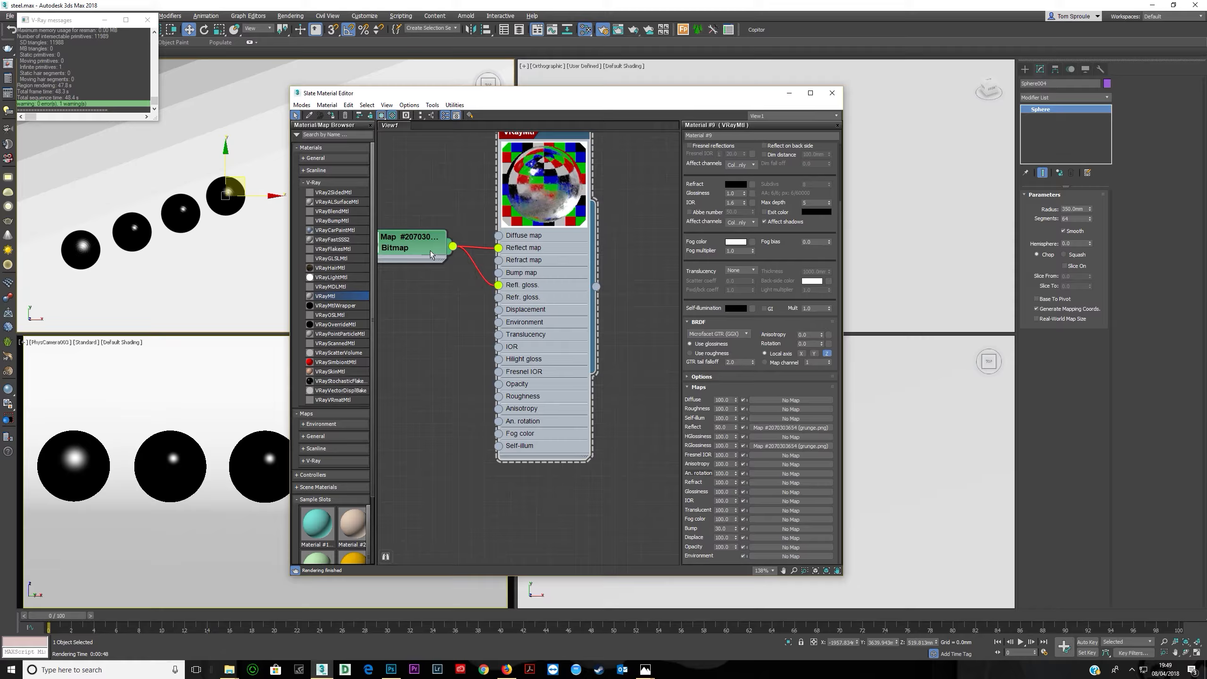
# - Set the reflection glossiness map amount to 30
pyautogui.doubleClick(441, 260)
pyautogui.doubleClick(557, 315)
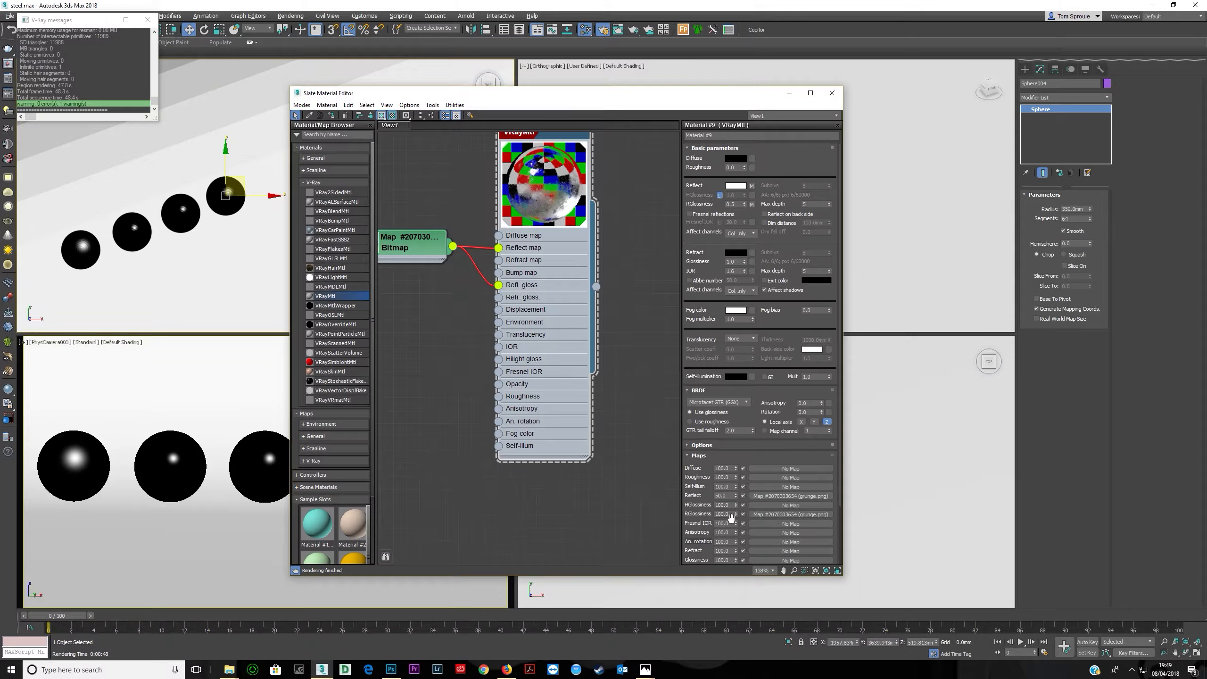
pyautogui.write('30')
pyautogui.press('Return')
# - Render a region around the fourth sphere to test the grunge-mapped material
pyautogui.moveTo(597, 97); pyautogui.dragTo(910, 97)
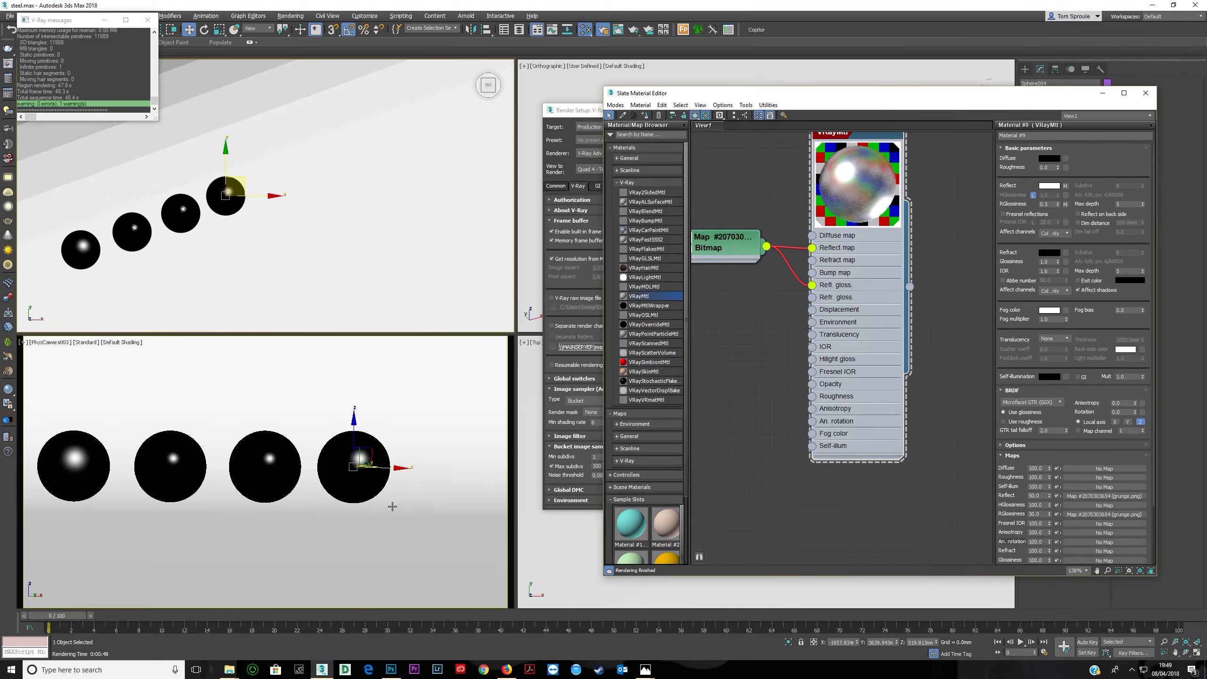
pyautogui.click(10, 95)
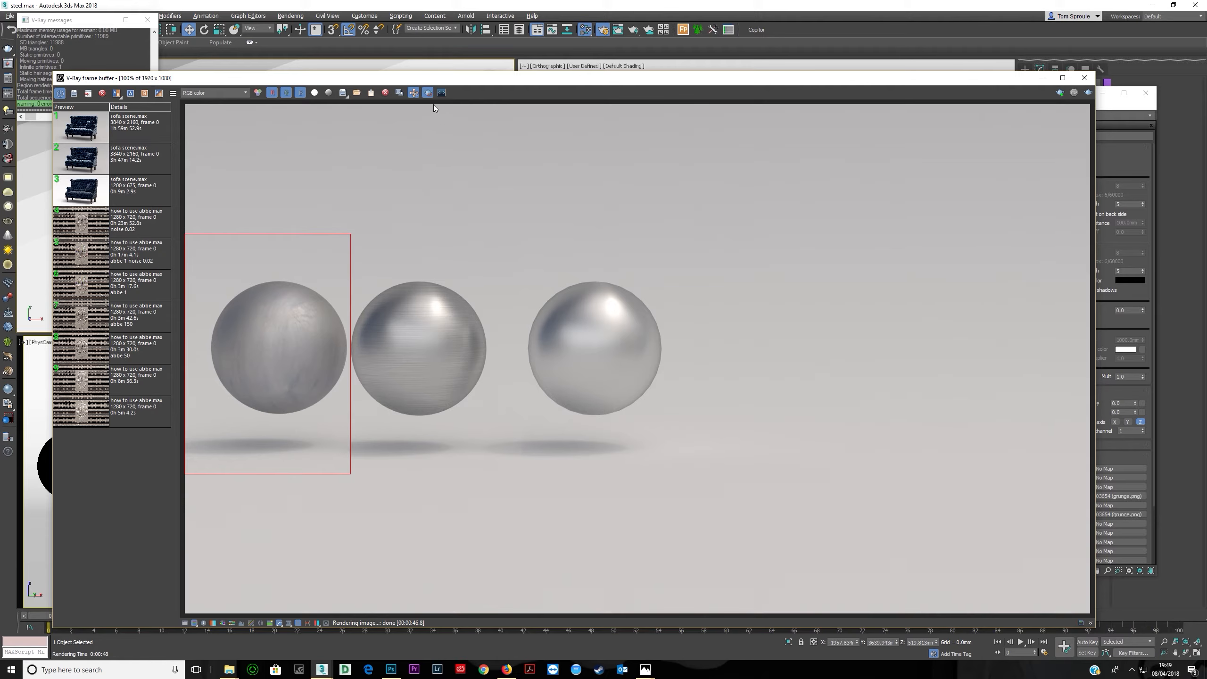
pyautogui.moveTo(678, 244); pyautogui.dragTo(911, 454)
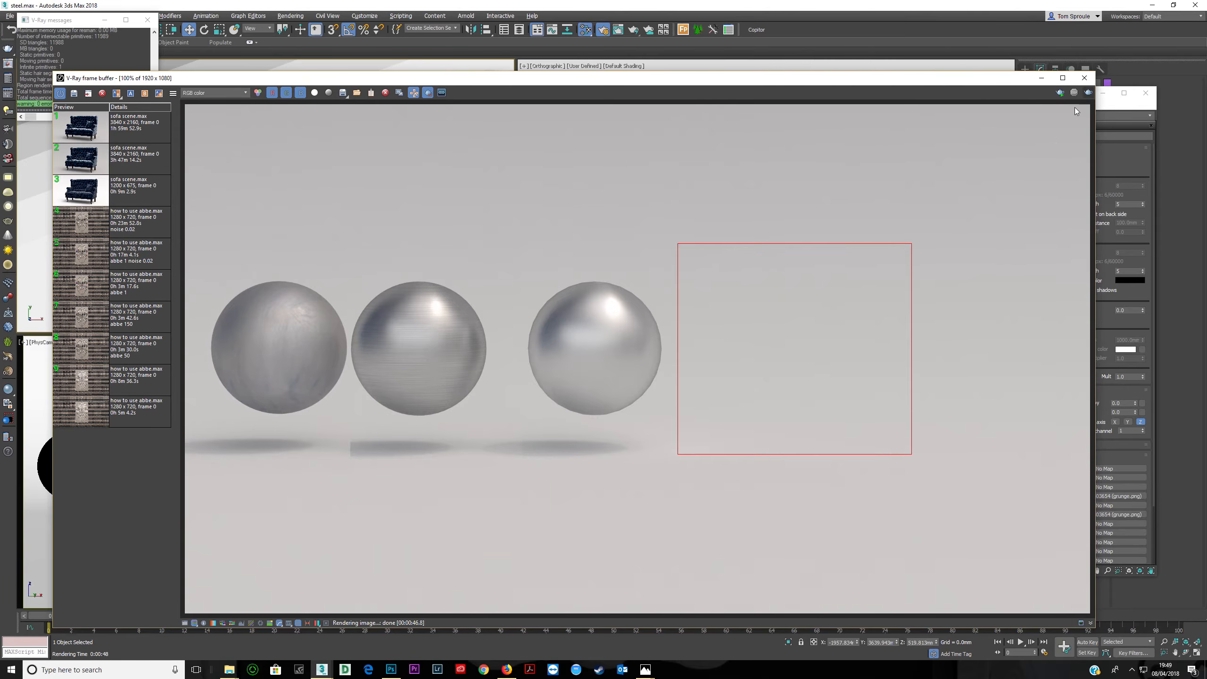
pyautogui.click(1087, 94)
pyautogui.scroll(2, 798, 331)
pyautogui.scroll(-2, 809, 343)
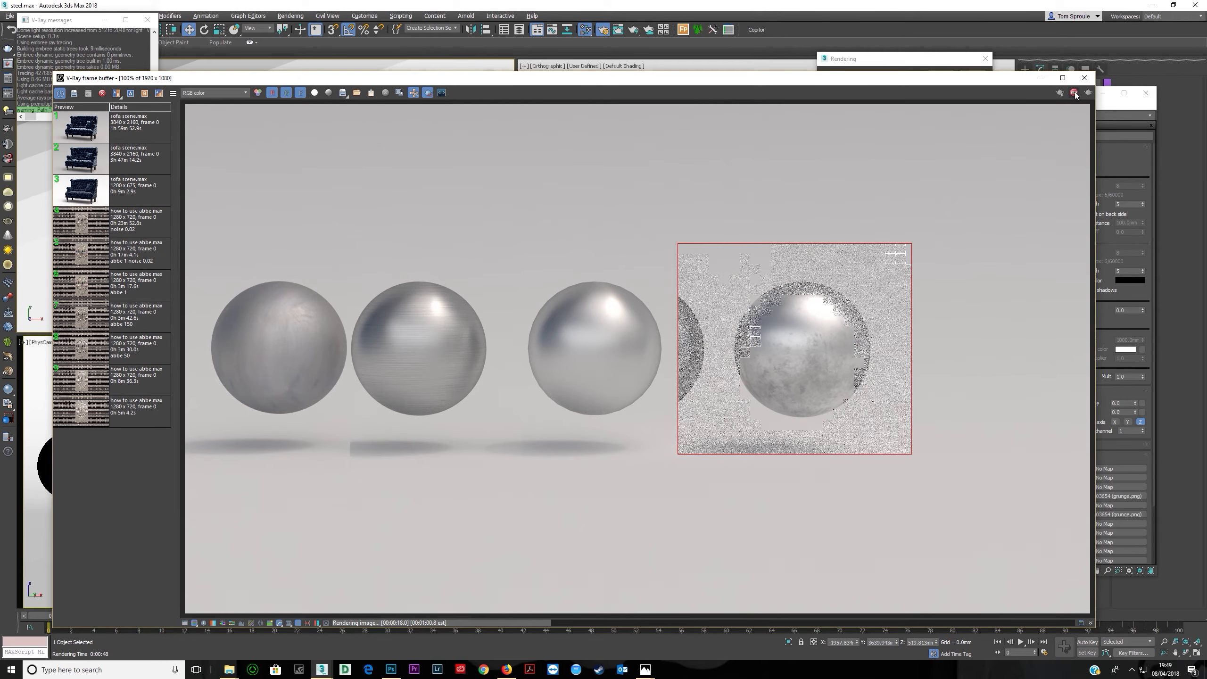
# - Set the grunge Reflect map amount to 80 and the reflection glossiness map amount to 70
pyautogui.moveTo(804, 78); pyautogui.dragTo(680, 77)
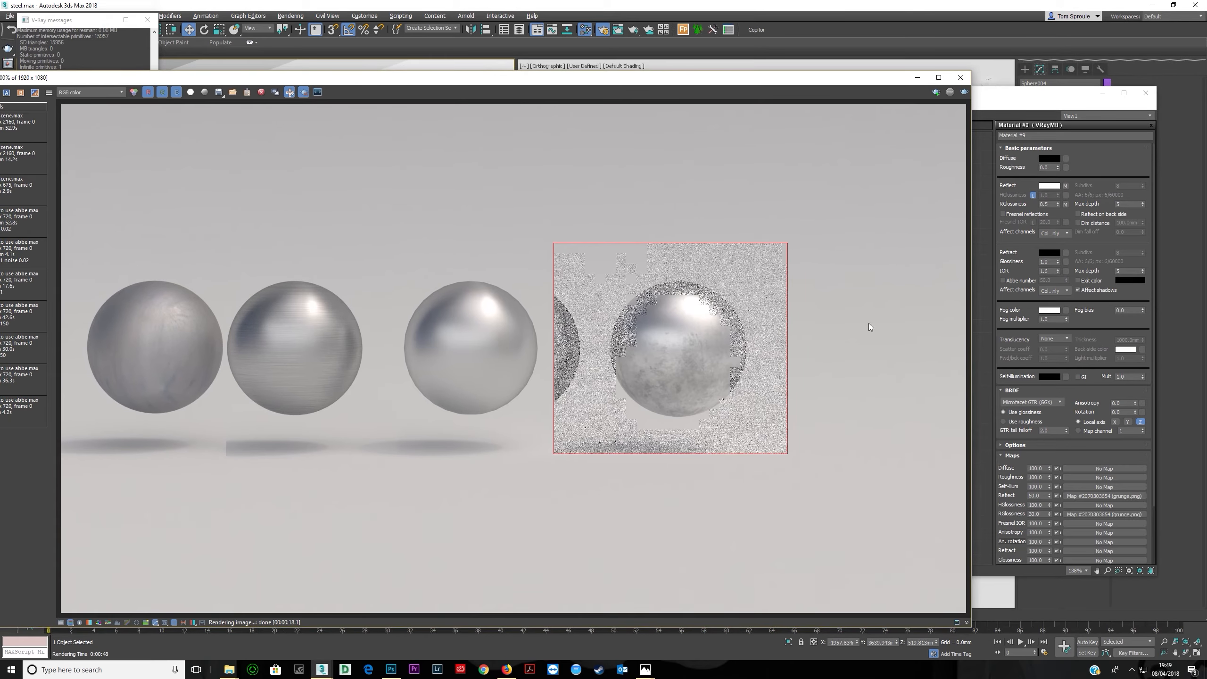
pyautogui.click(1015, 106)
pyautogui.doubleClick(747, 260)
pyautogui.doubleClick(890, 327)
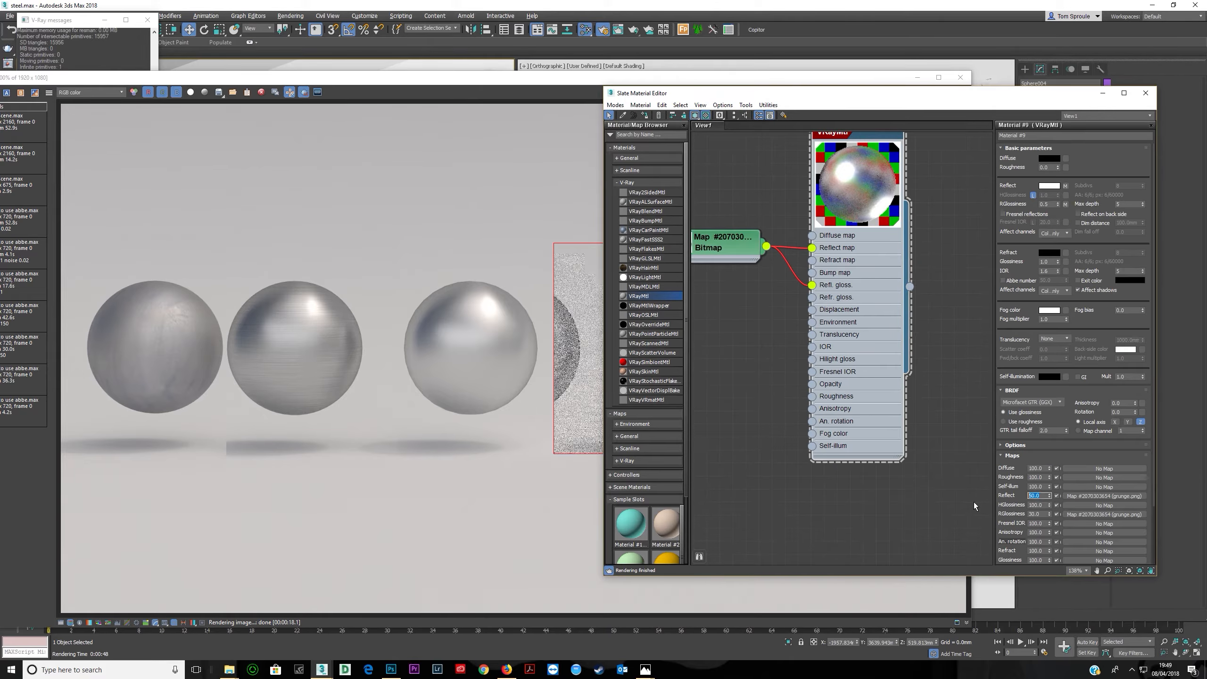
pyautogui.moveTo(1044, 515); pyautogui.dragTo(982, 519)
pyautogui.press('Return')
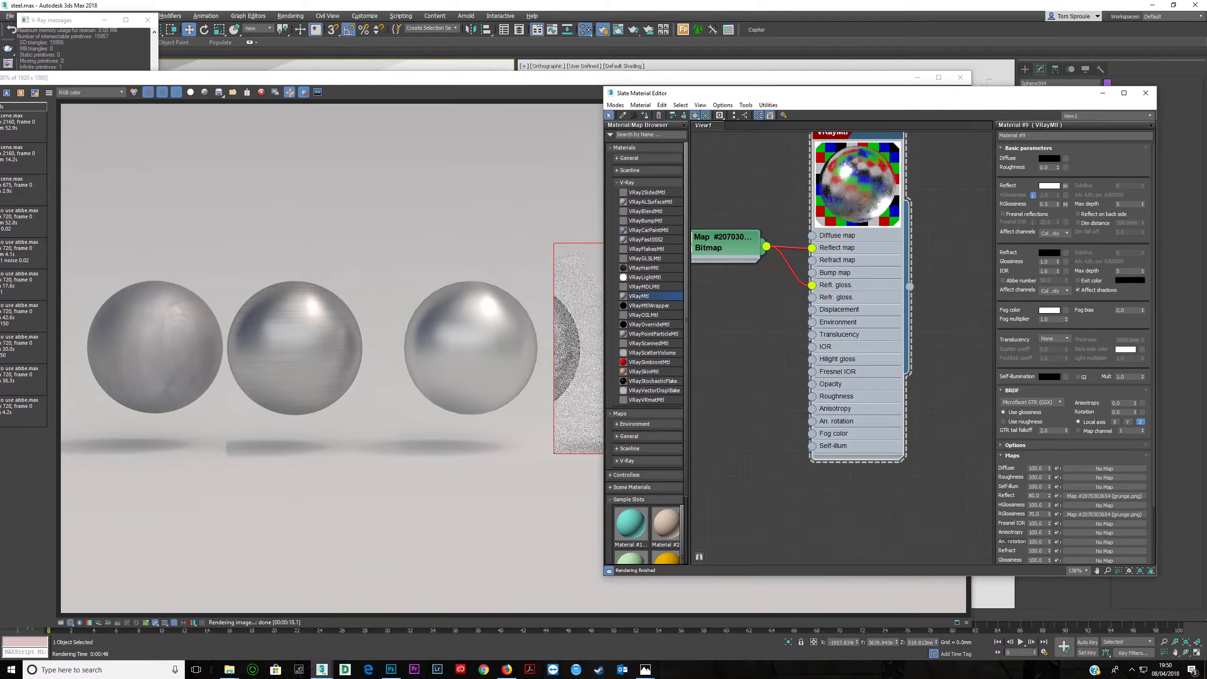
# - Render the scene region and zoom in on the fourth sphere to check the stronger grunge maps
pyautogui.hotkey('shift', 'q')
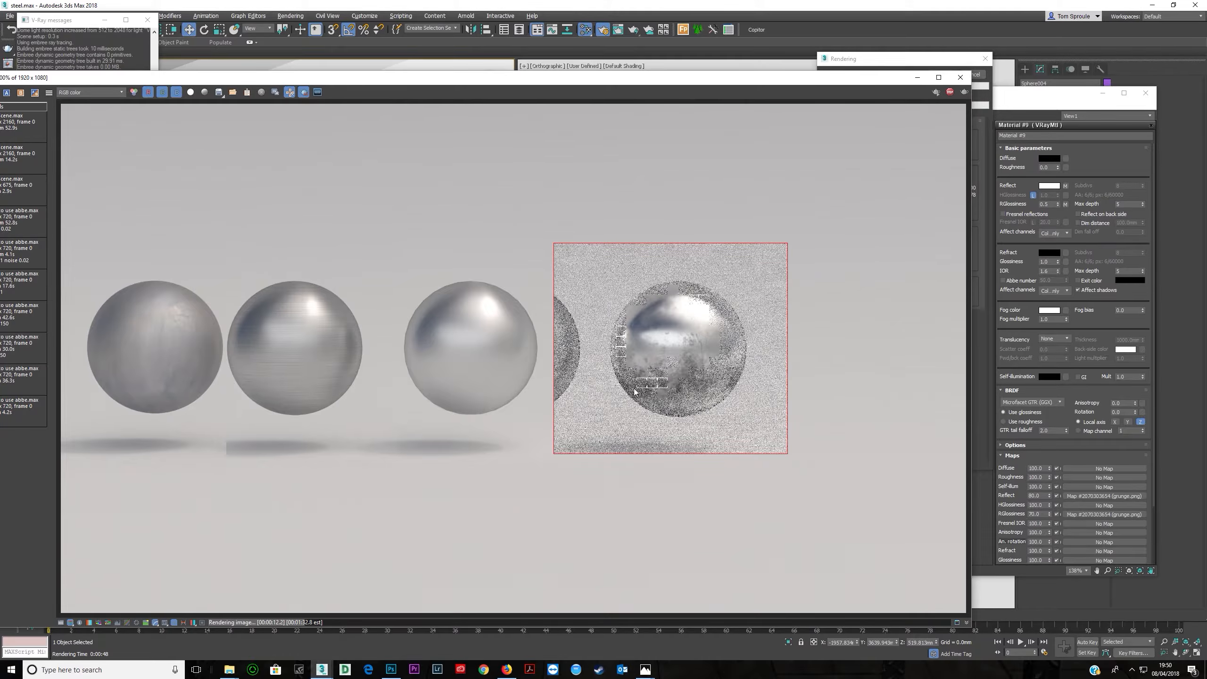
pyautogui.scroll(3, 693, 373)
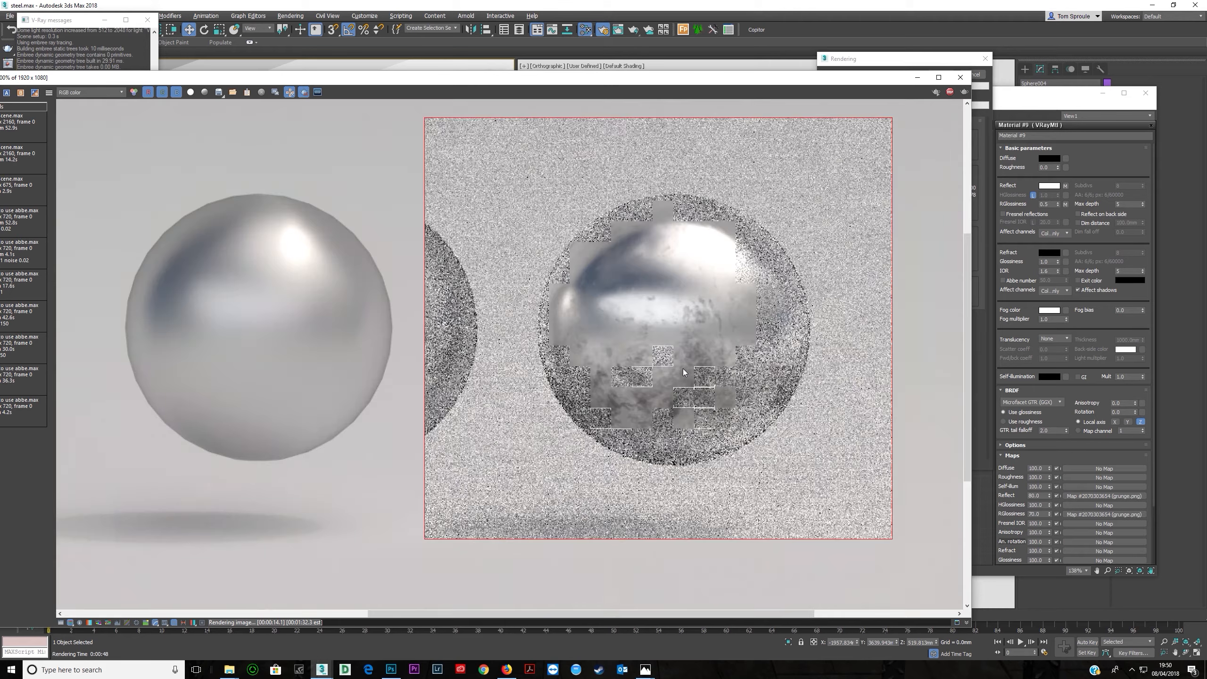
pyautogui.scroll(-3, 686, 375)
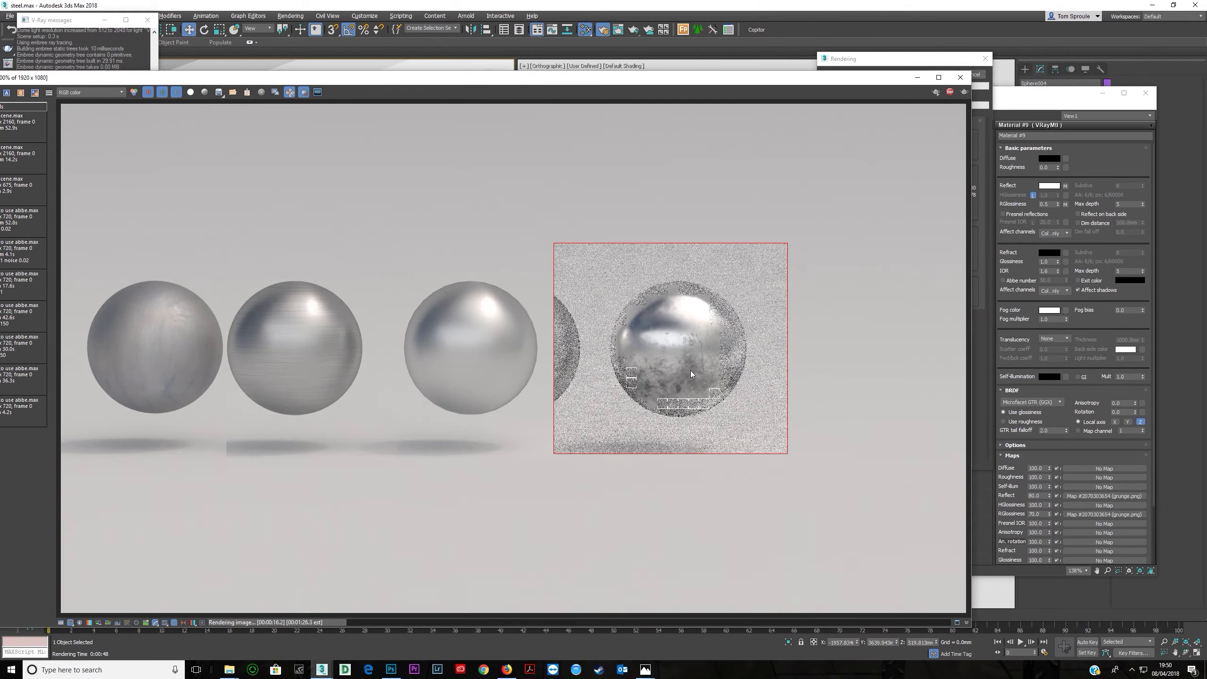
pyautogui.scroll(3, 674, 364)
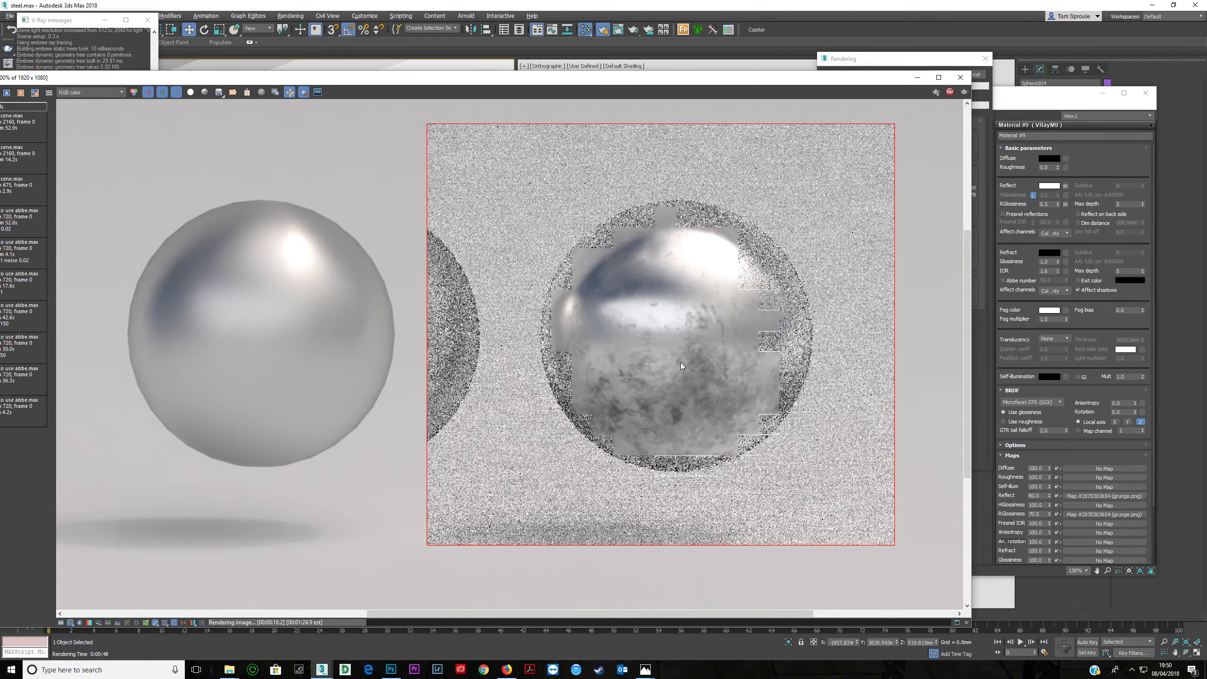
pyautogui.scroll(-5, 681, 362)
pyautogui.scroll(2, 632, 361)
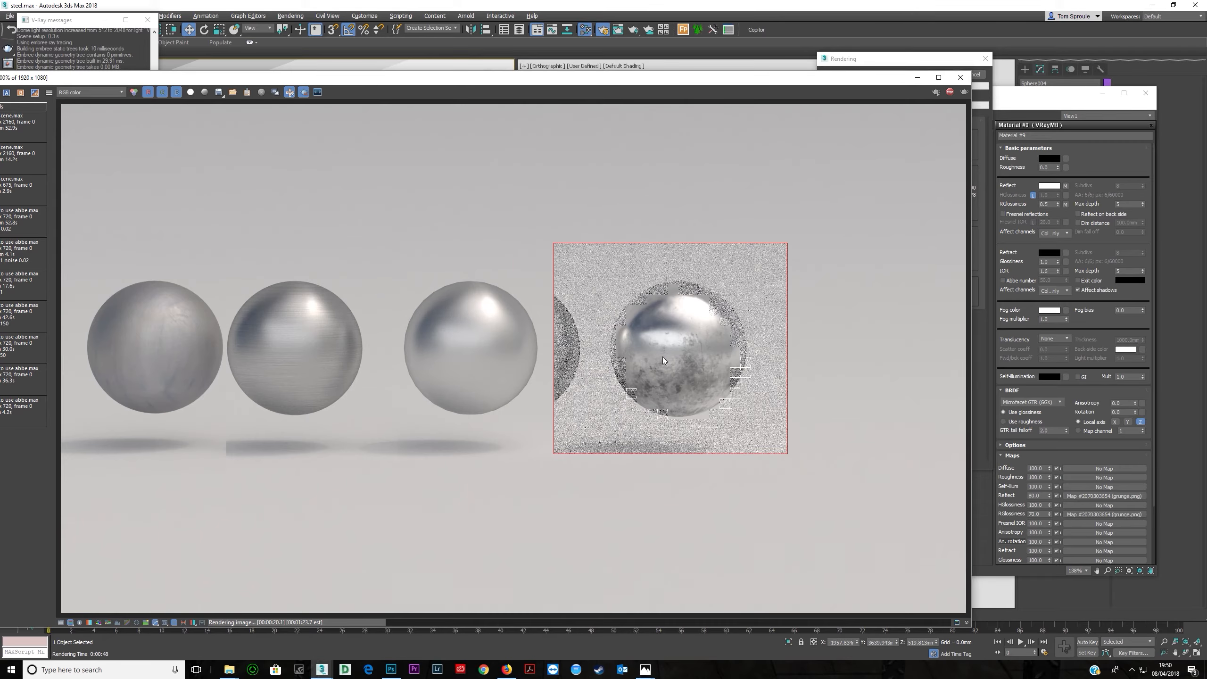
pyautogui.click(949, 92)
# - Connect the grunge bitmap to the material's Bump map input and open the bitmap's parameters
pyautogui.click(1006, 100)
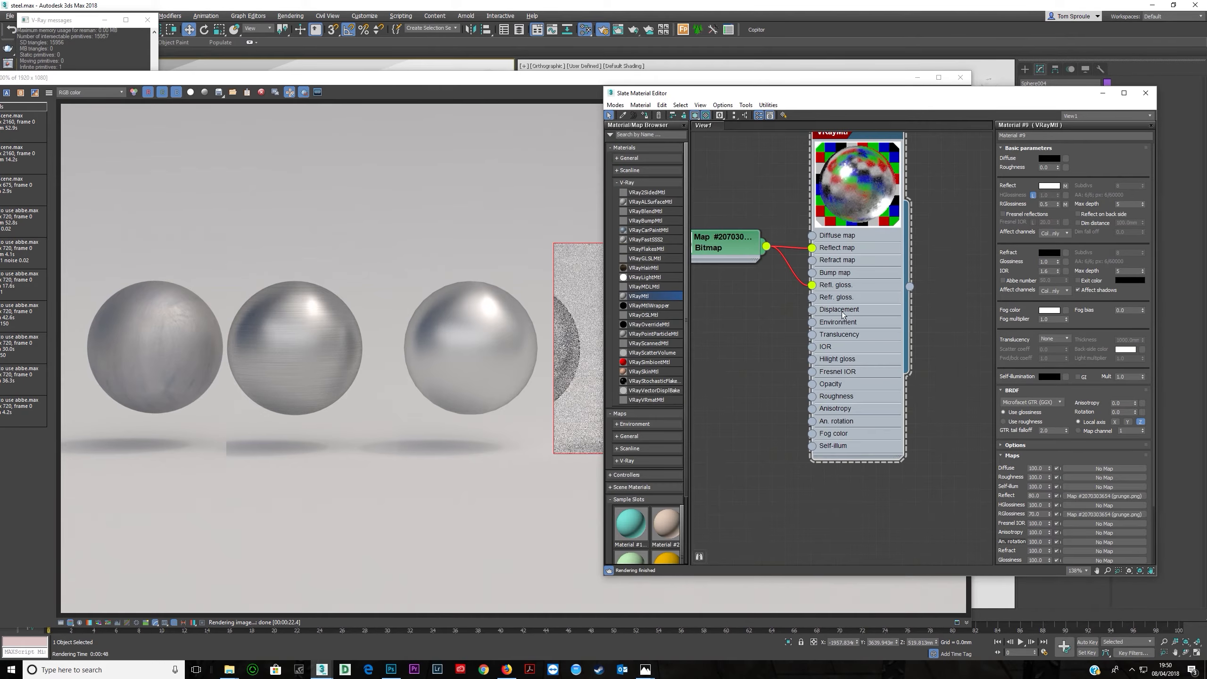
pyautogui.moveTo(723, 270); pyautogui.dragTo(833, 252, button='middle')
pyautogui.moveTo(856, 233); pyautogui.dragTo(831, 246)
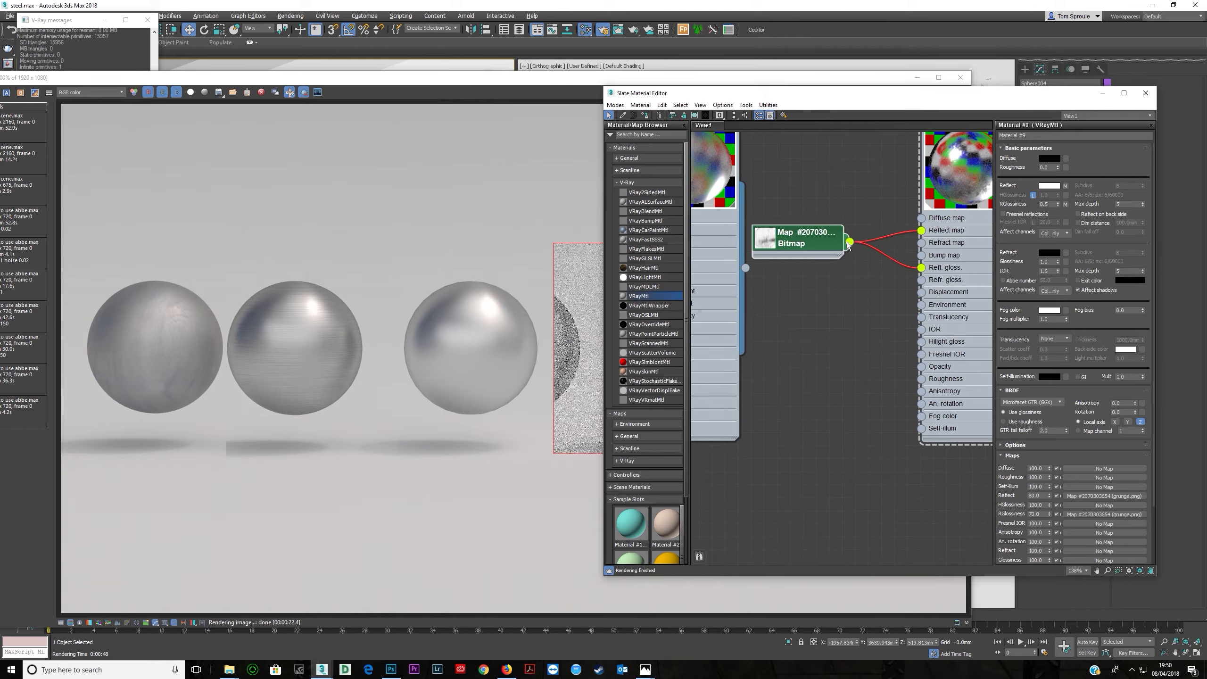
pyautogui.moveTo(901, 313); pyautogui.dragTo(922, 256)
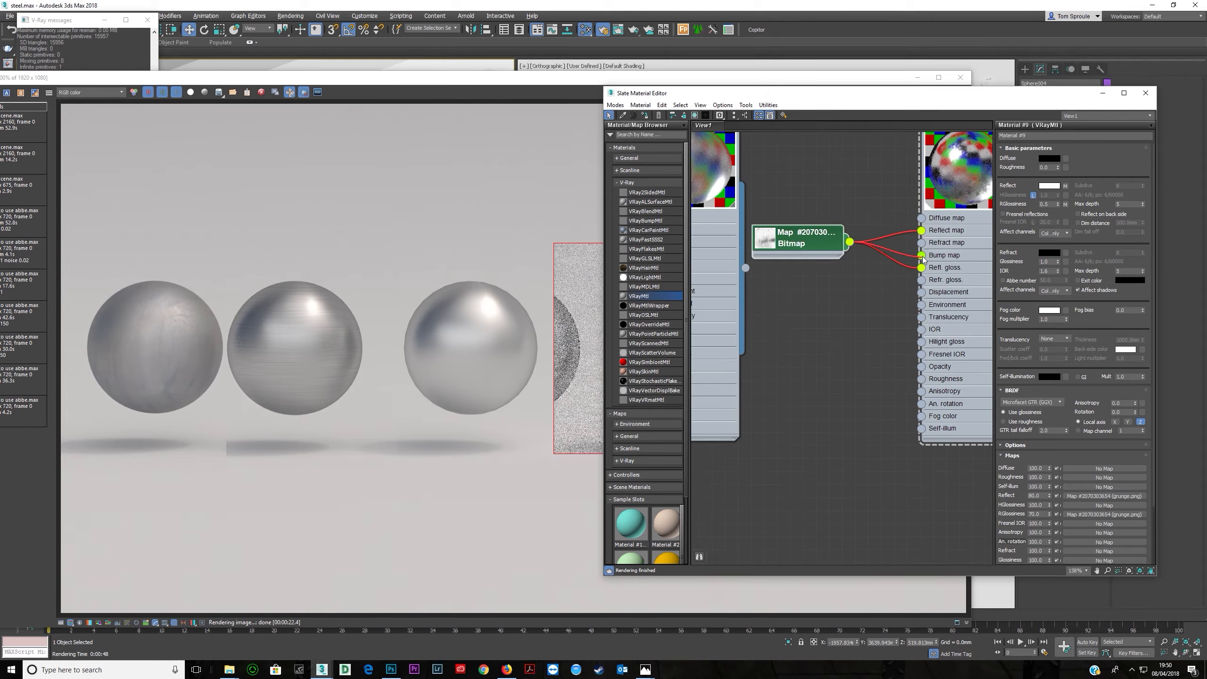
pyautogui.doubleClick(804, 247)
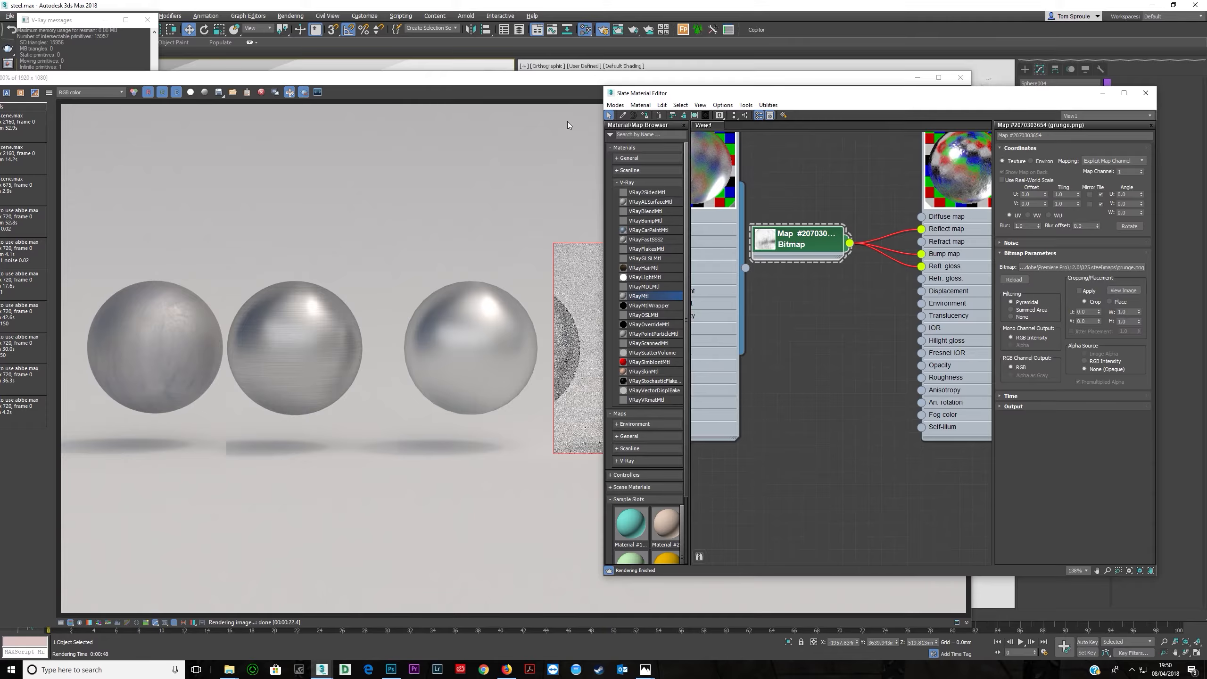
# - Re-render the last region and zoom in to check the bump effect on the fourth sphere
pyautogui.click(564, 80)
pyautogui.scroll(2, 707, 355)
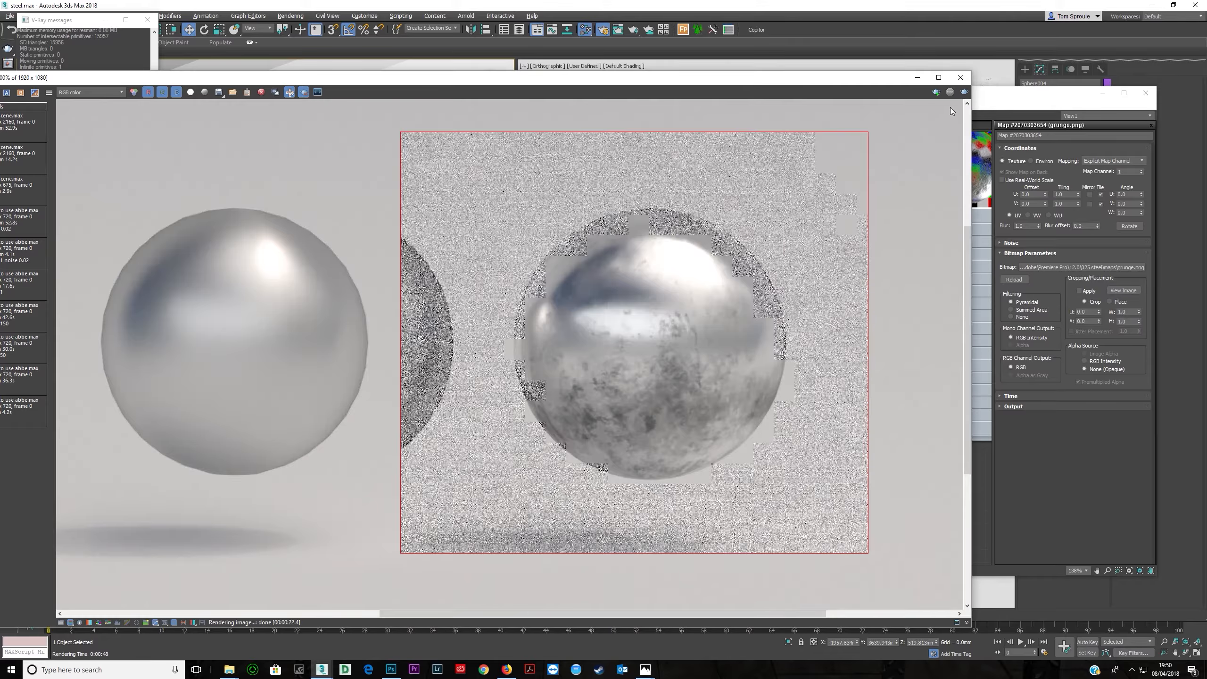
pyautogui.click(964, 93)
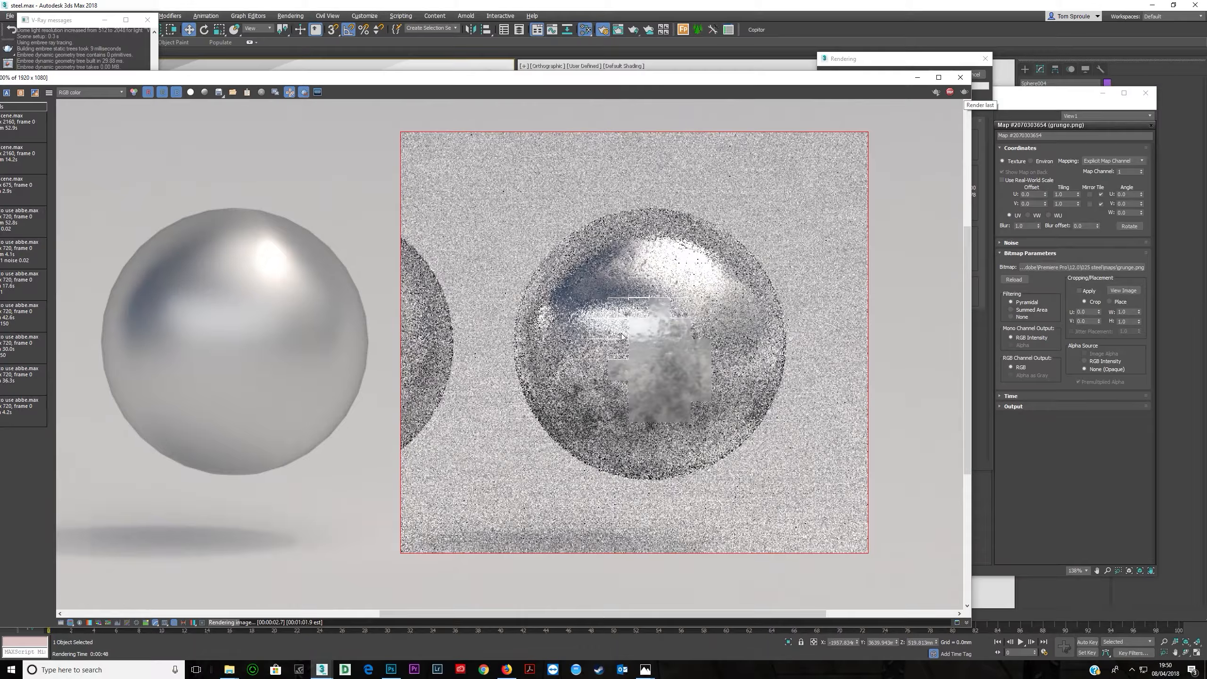
pyautogui.scroll(2, 665, 290)
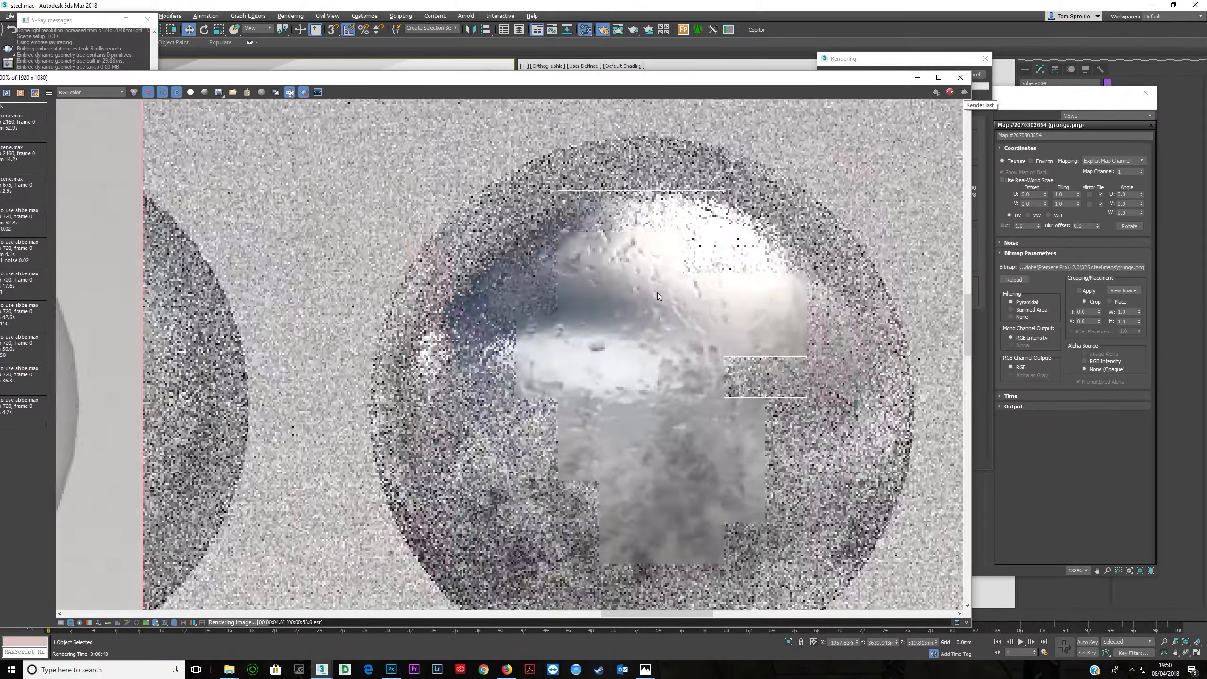
pyautogui.scroll(-2, 684, 396)
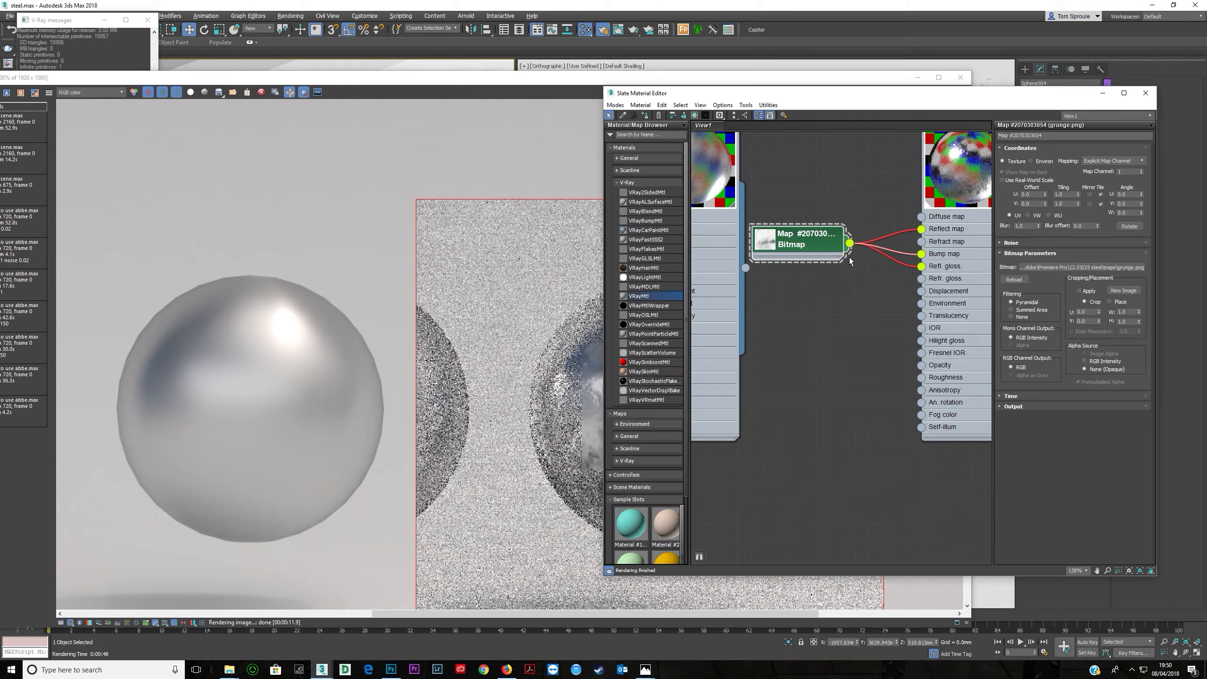
# - Reset the bitmap blur to 0.01 and render a region over the fourth sphere's right half
pyautogui.rightClick(1038, 226)
pyautogui.click(686, 304)
pyautogui.moveTo(665, 244); pyautogui.dragTo(841, 577)
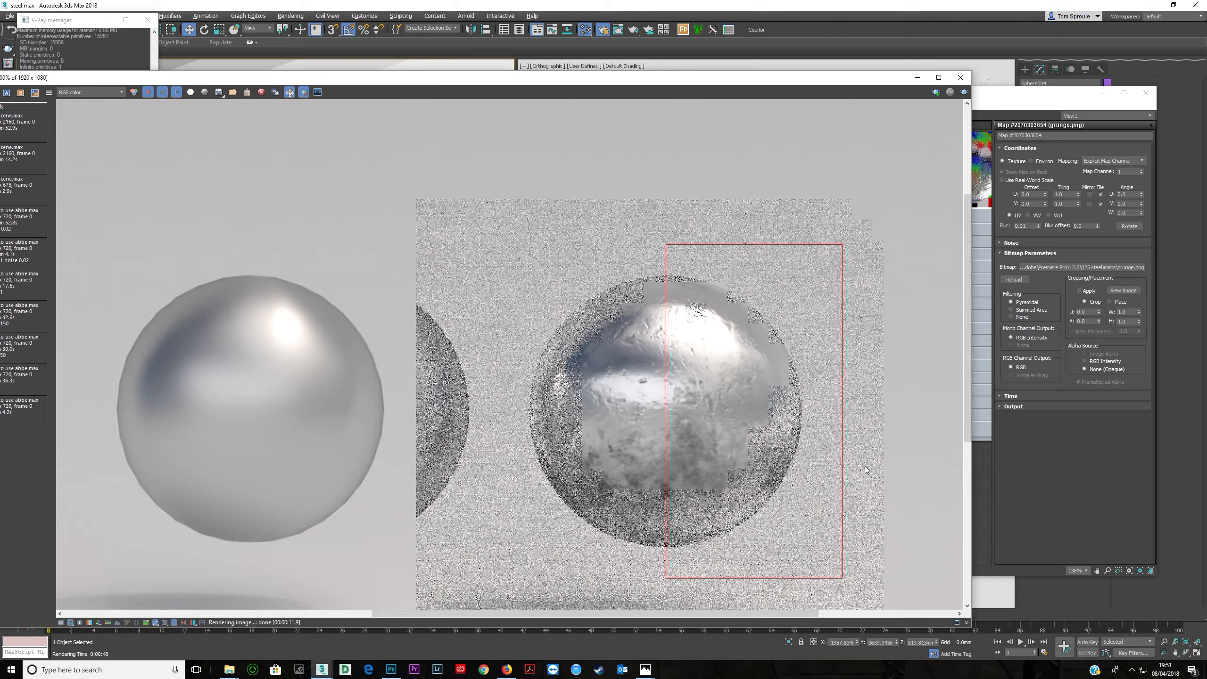
pyautogui.click(964, 94)
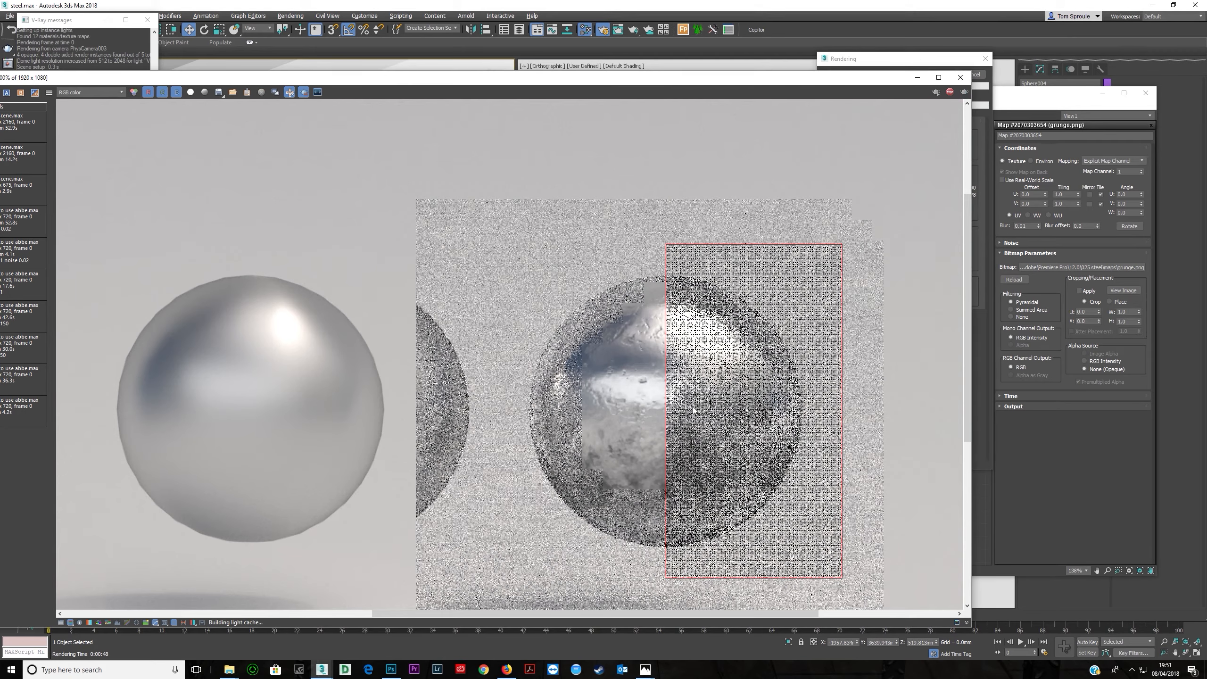
# - Zoom and pan around the fourth sphere's render to inspect the bump detail
pyautogui.scroll(1, 688, 399)
pyautogui.scroll(-1, 688, 398)
pyautogui.scroll(1, 682, 360)
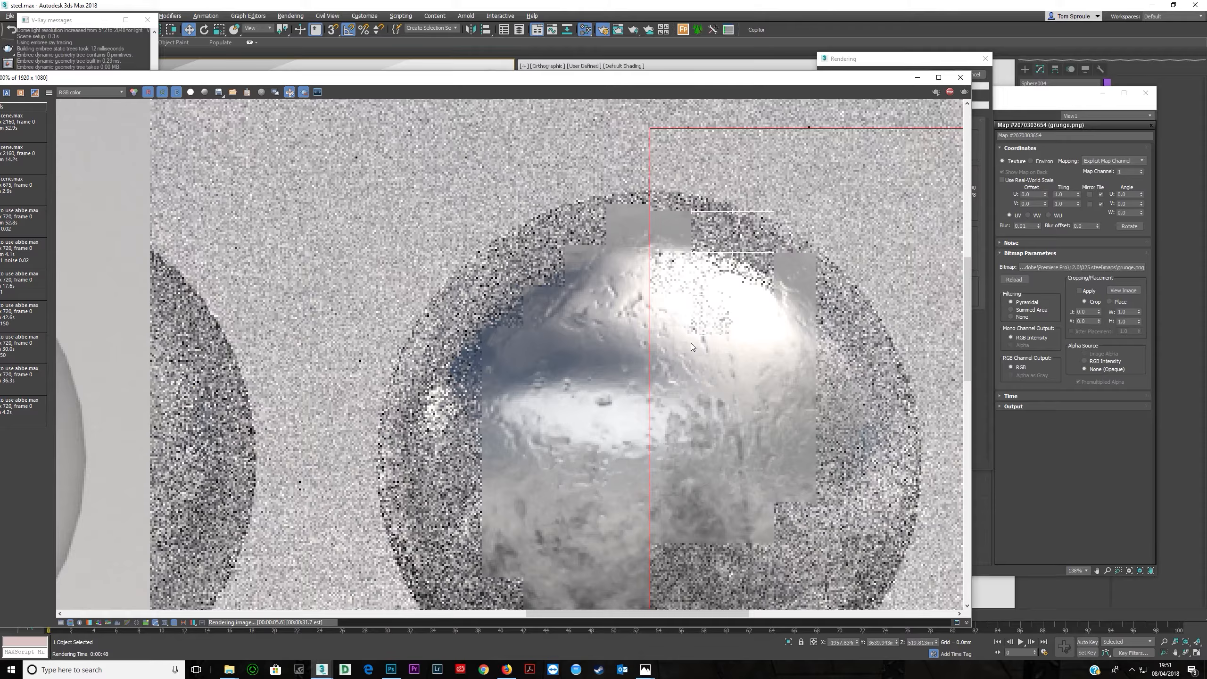
pyautogui.scroll(-1, 693, 369)
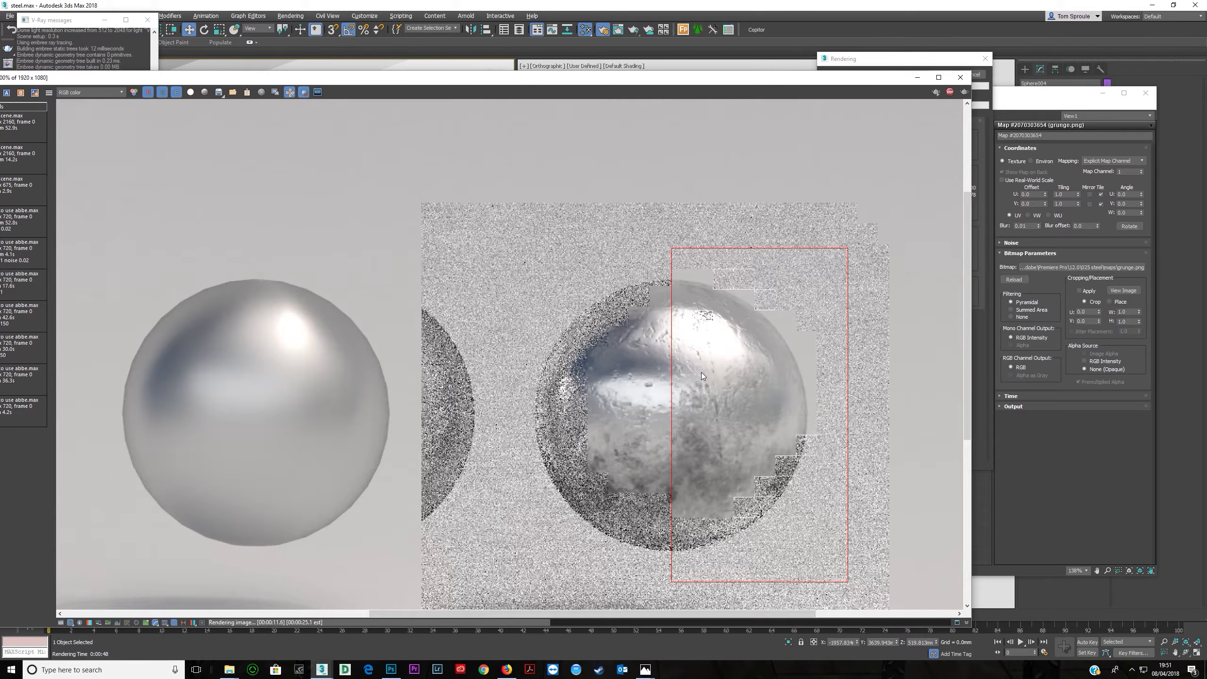
pyautogui.scroll(1, 701, 372)
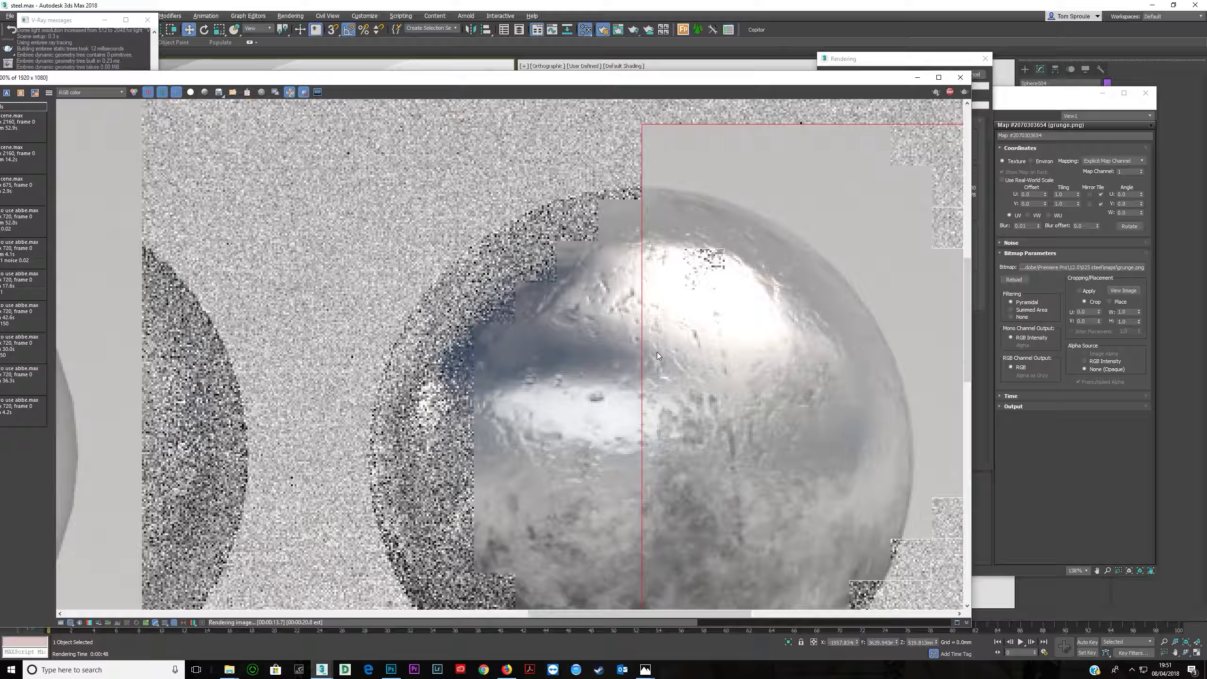
pyautogui.scroll(-1, 586, 392)
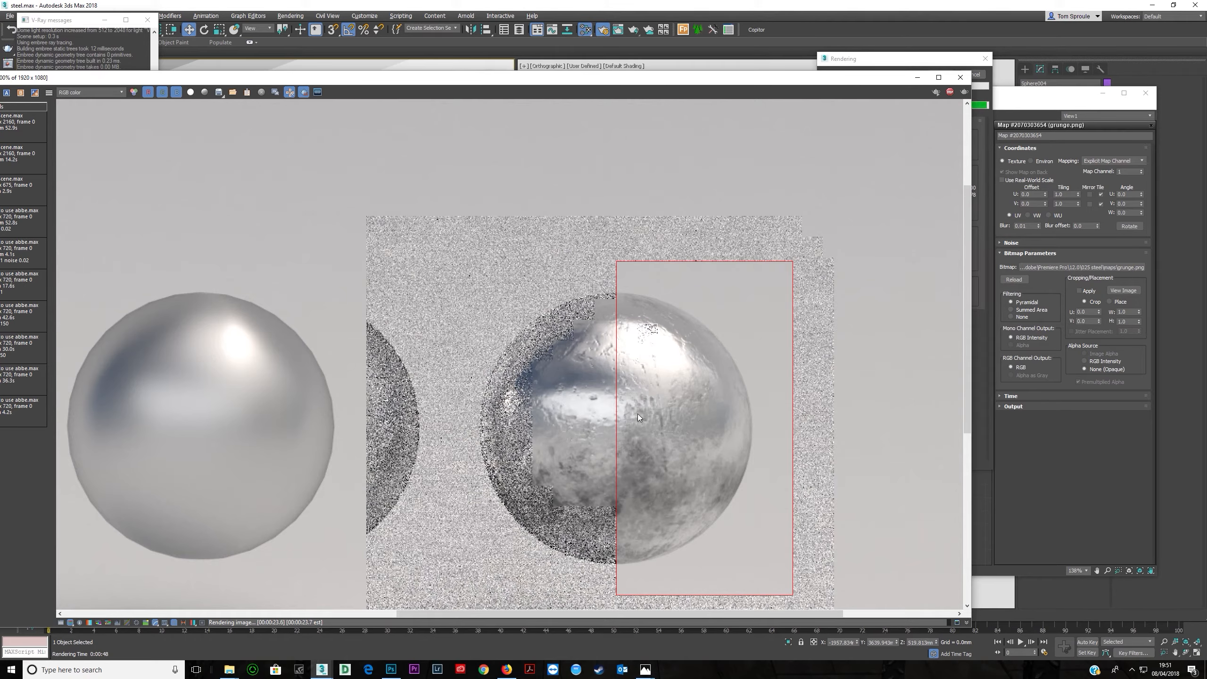
pyautogui.scroll(2, 685, 418)
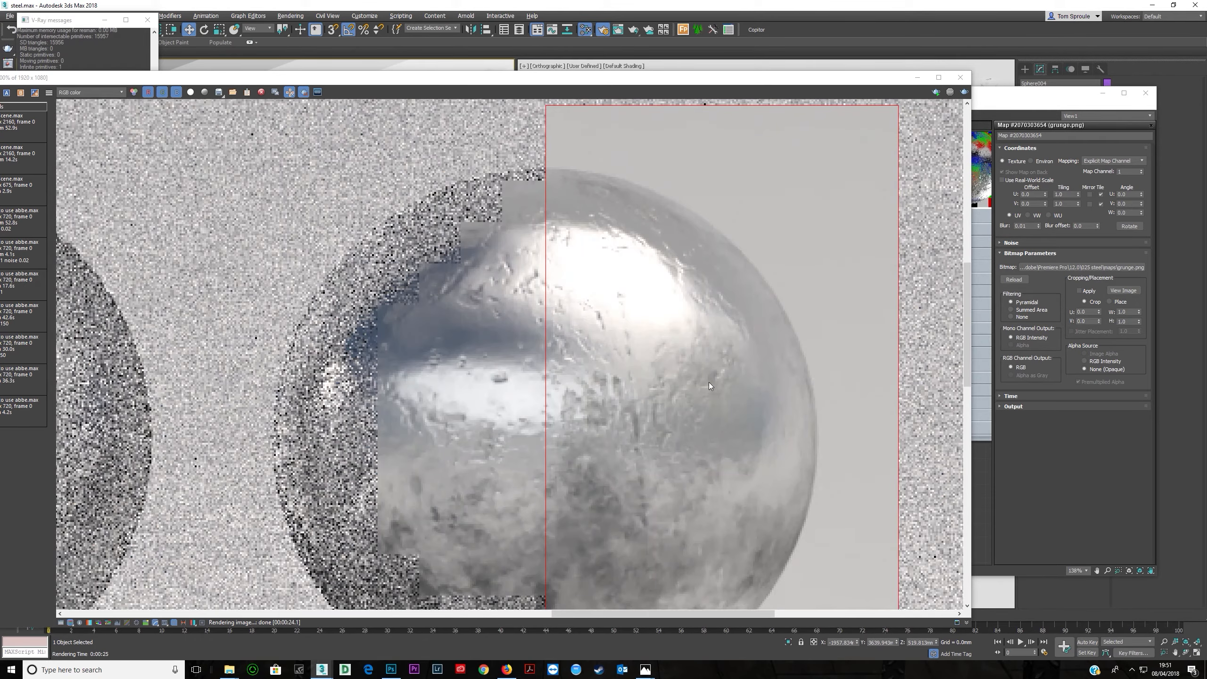
pyautogui.scroll(-2, 618, 390)
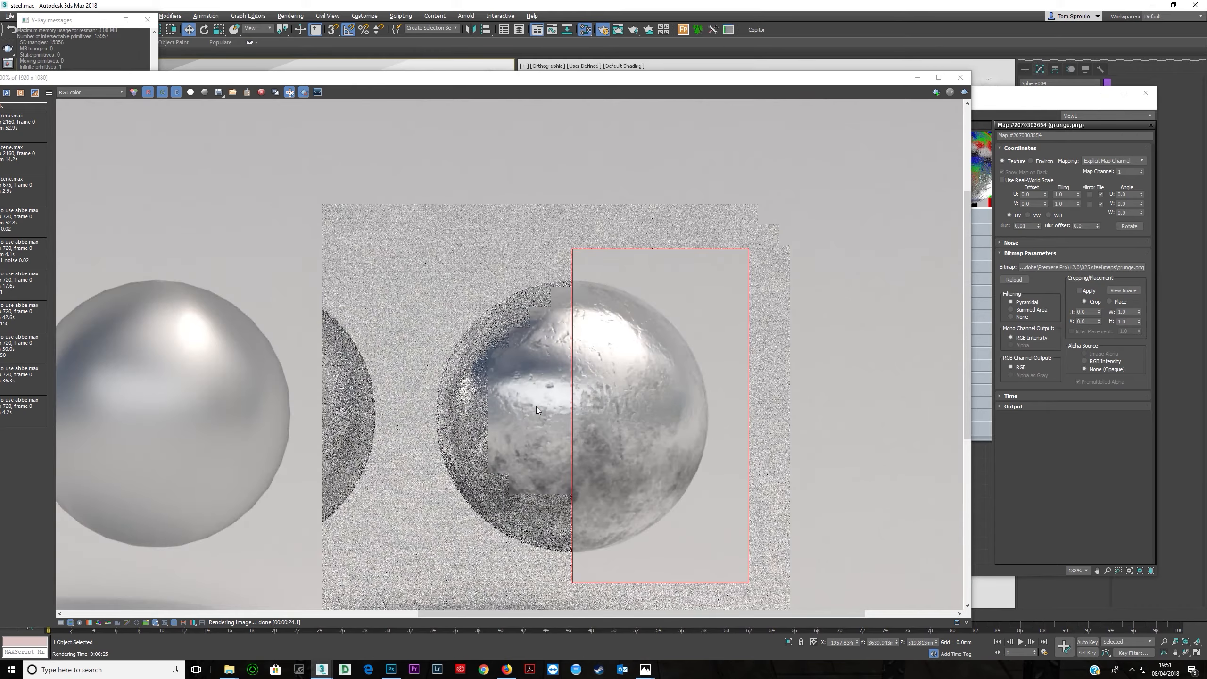
pyautogui.scroll(-1, 569, 394)
pyautogui.scroll(4, 661, 342)
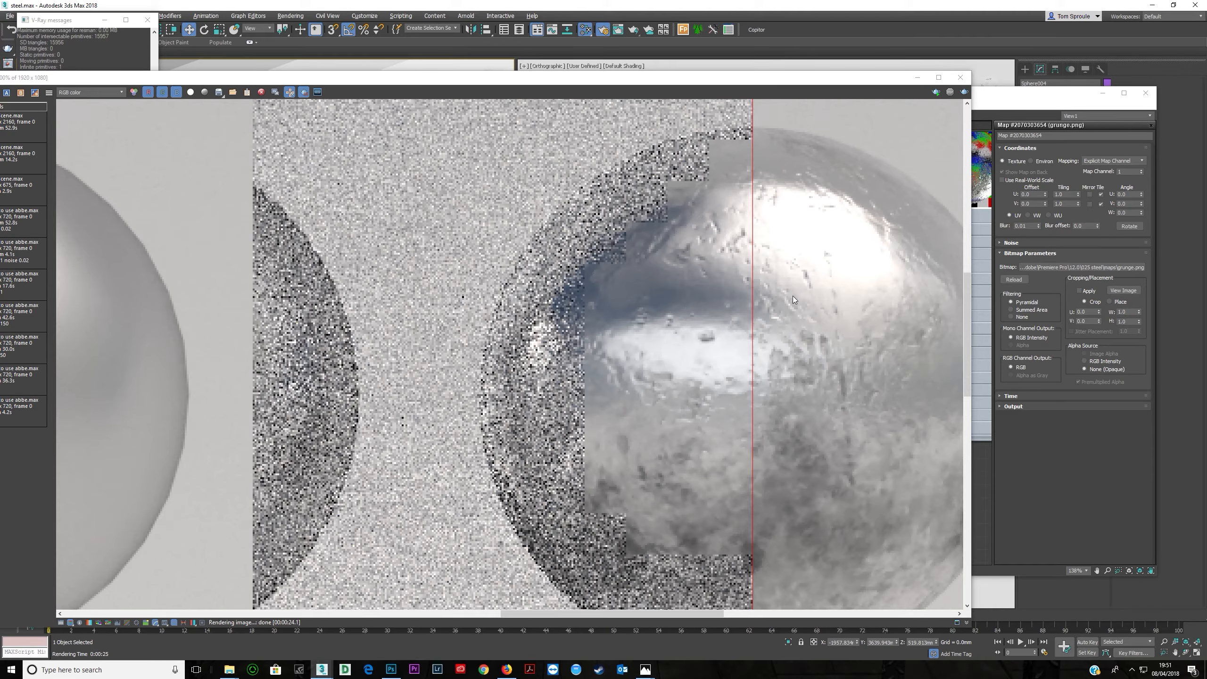
pyautogui.scroll(-2, 707, 360)
pyautogui.moveTo(600, 345); pyautogui.dragTo(775, 199)
pyautogui.scroll(-2, 614, 281)
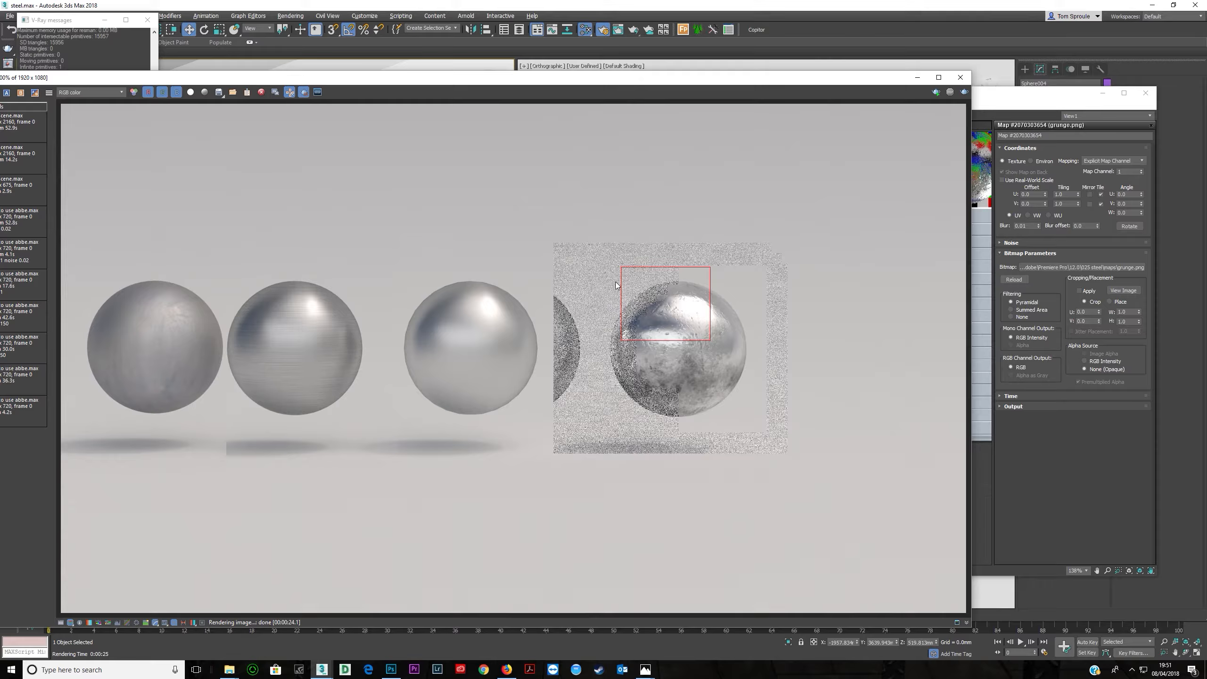
# - Draw a render region around the fourth sphere and render it again
pyautogui.moveTo(602, 271); pyautogui.dragTo(760, 431)
pyautogui.scroll(4, 736, 410)
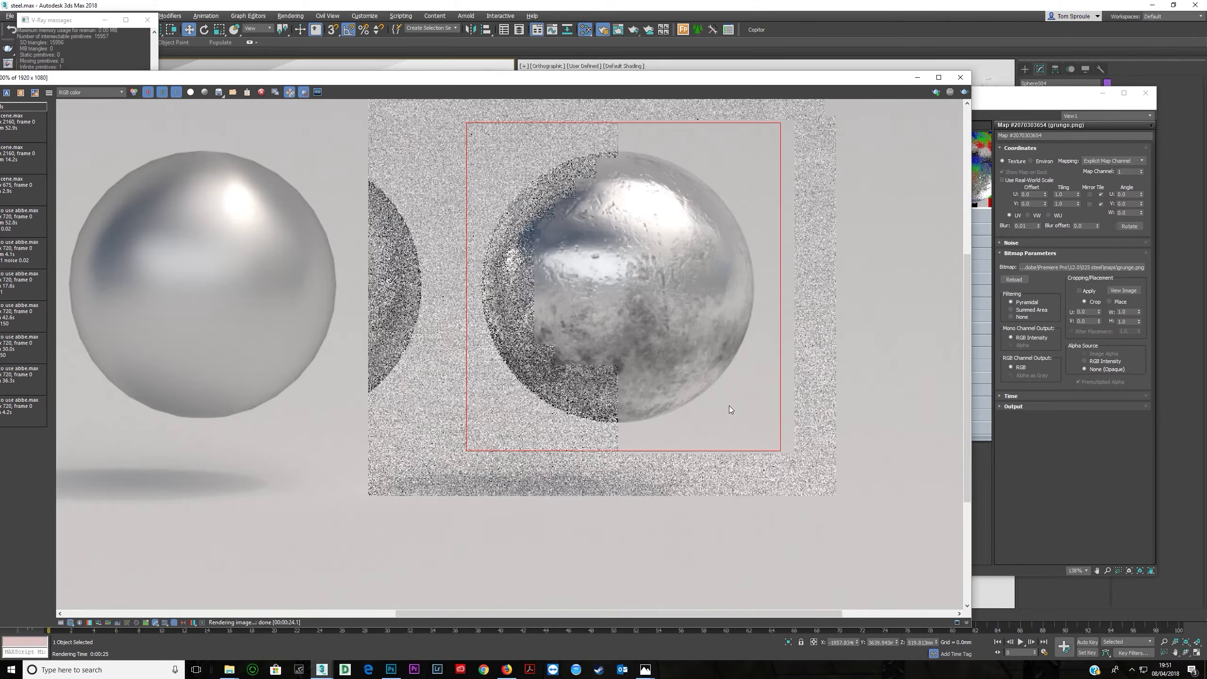
pyautogui.scroll(-3, 703, 415)
pyautogui.click(965, 92)
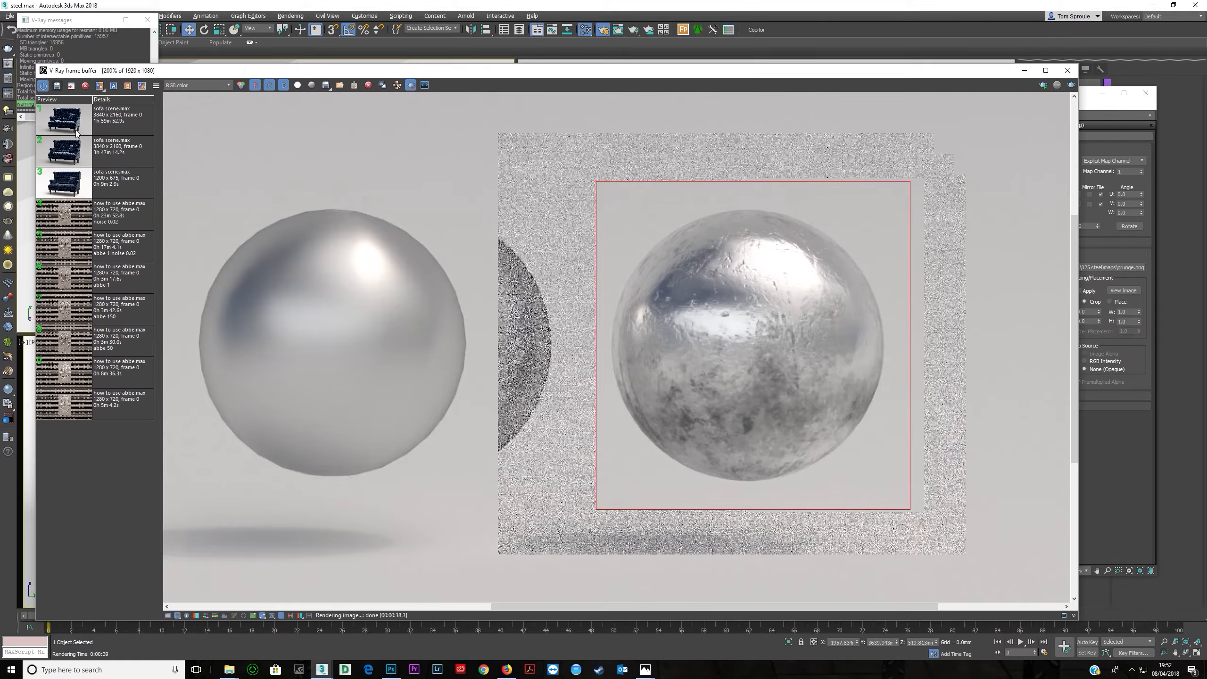
# - Set the grunge bitmap's blur to 1
pyautogui.click(71, 133)
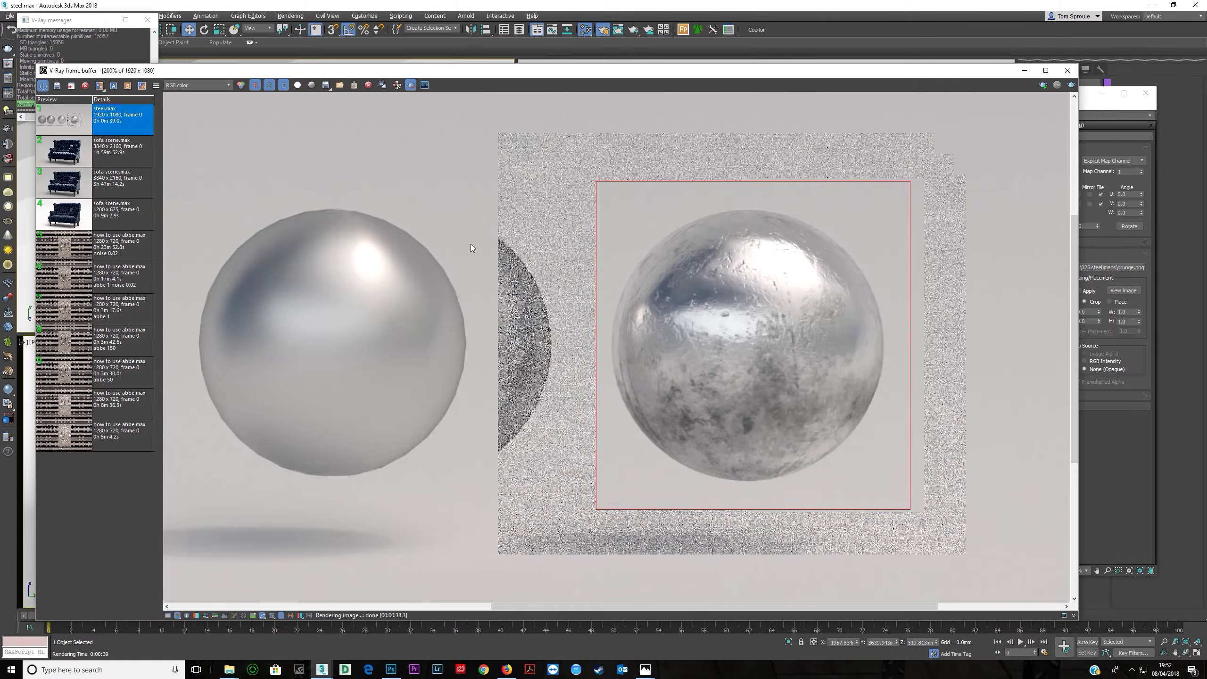
pyautogui.moveTo(898, 71); pyautogui.dragTo(743, 69)
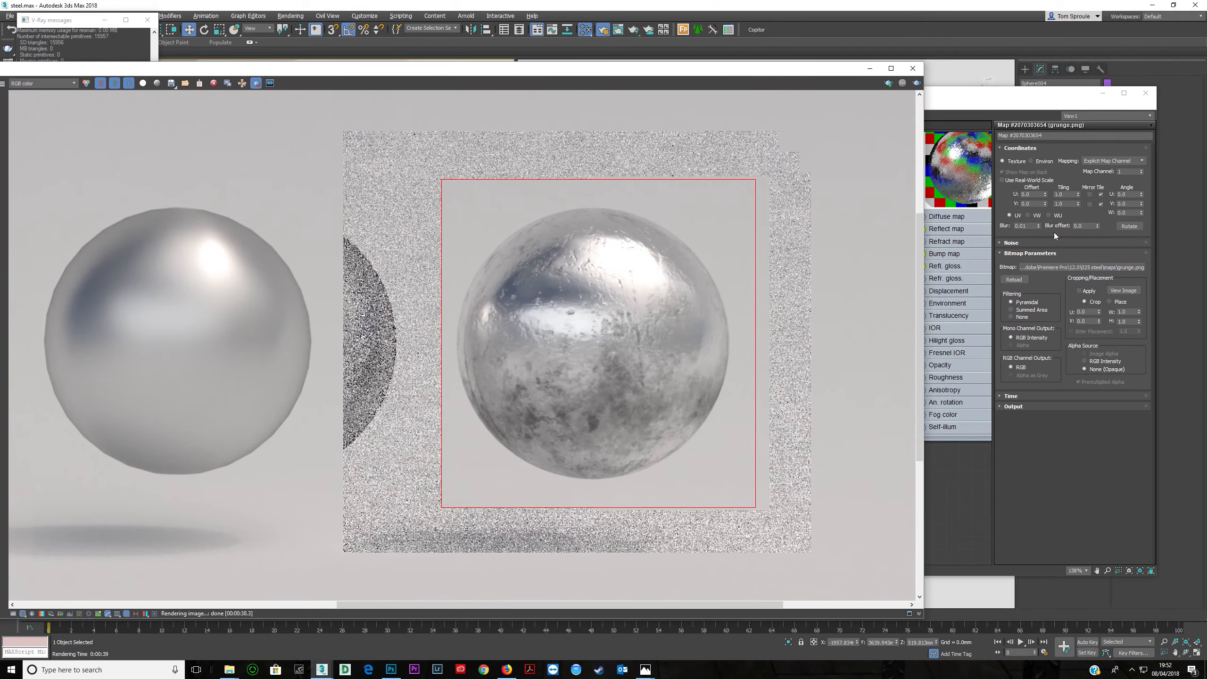
pyautogui.doubleClick(1034, 226)
pyautogui.write('1')
pyautogui.press('Tab')
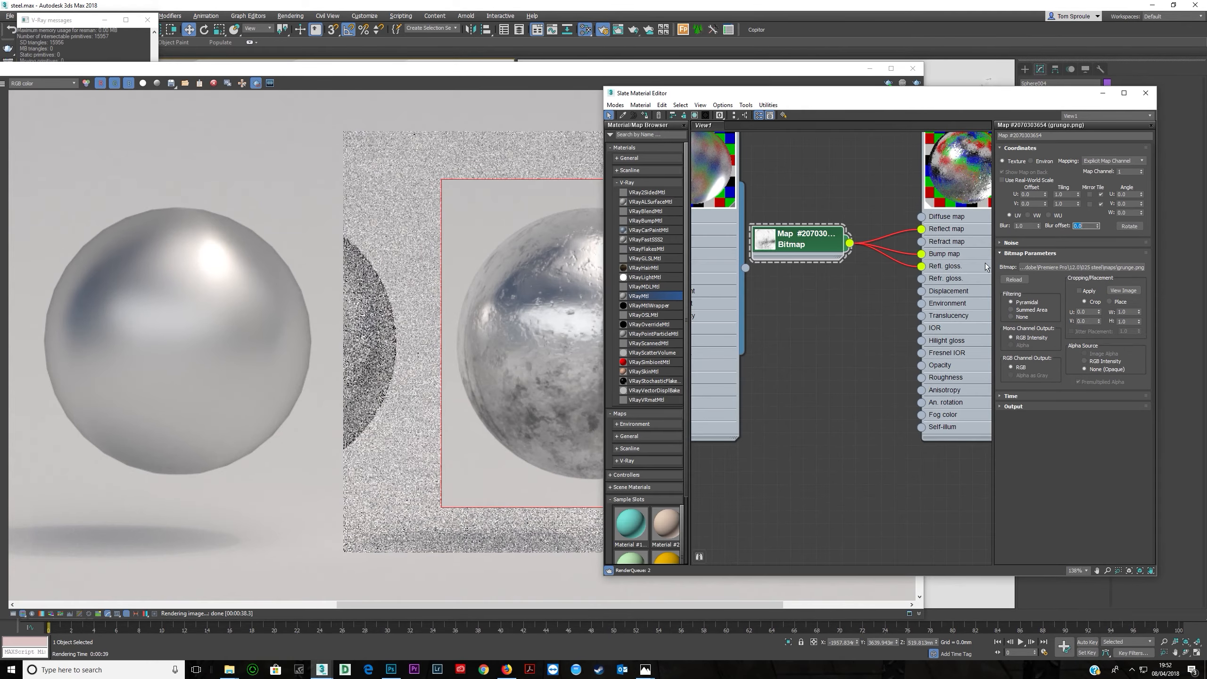
# - Re-render the fourth sphere region with the blurred bump map
pyautogui.click(503, 75)
pyautogui.click(916, 83)
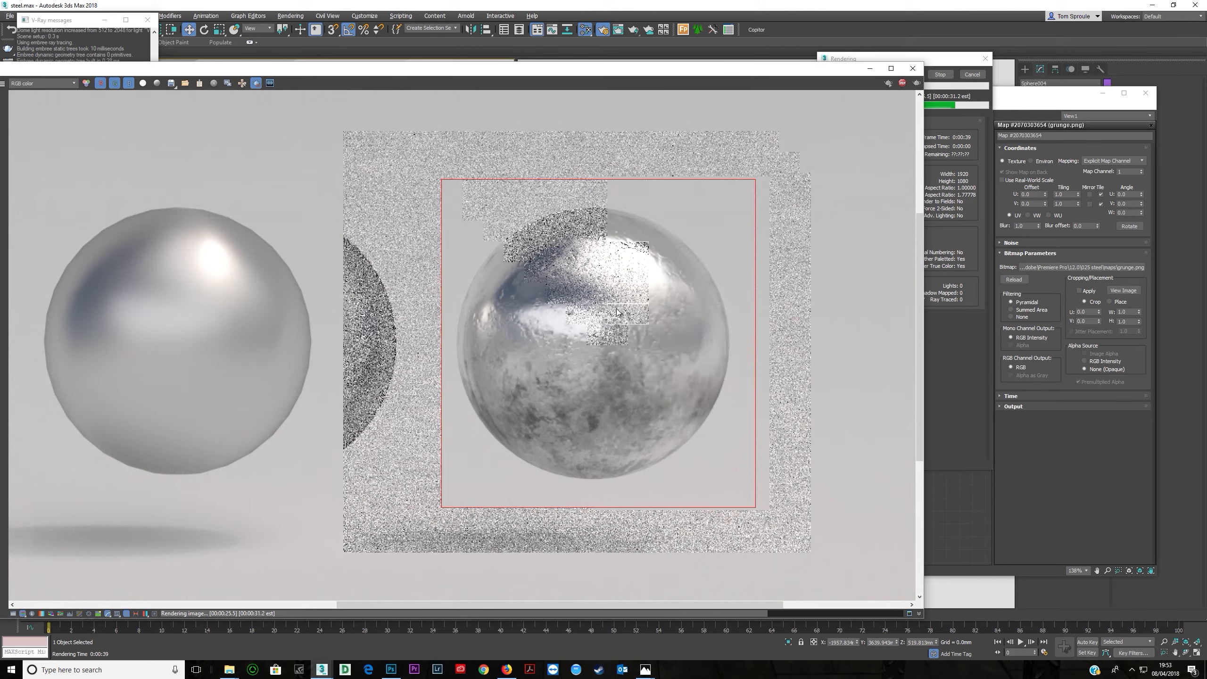
pyautogui.scroll(-5, 511, 123)
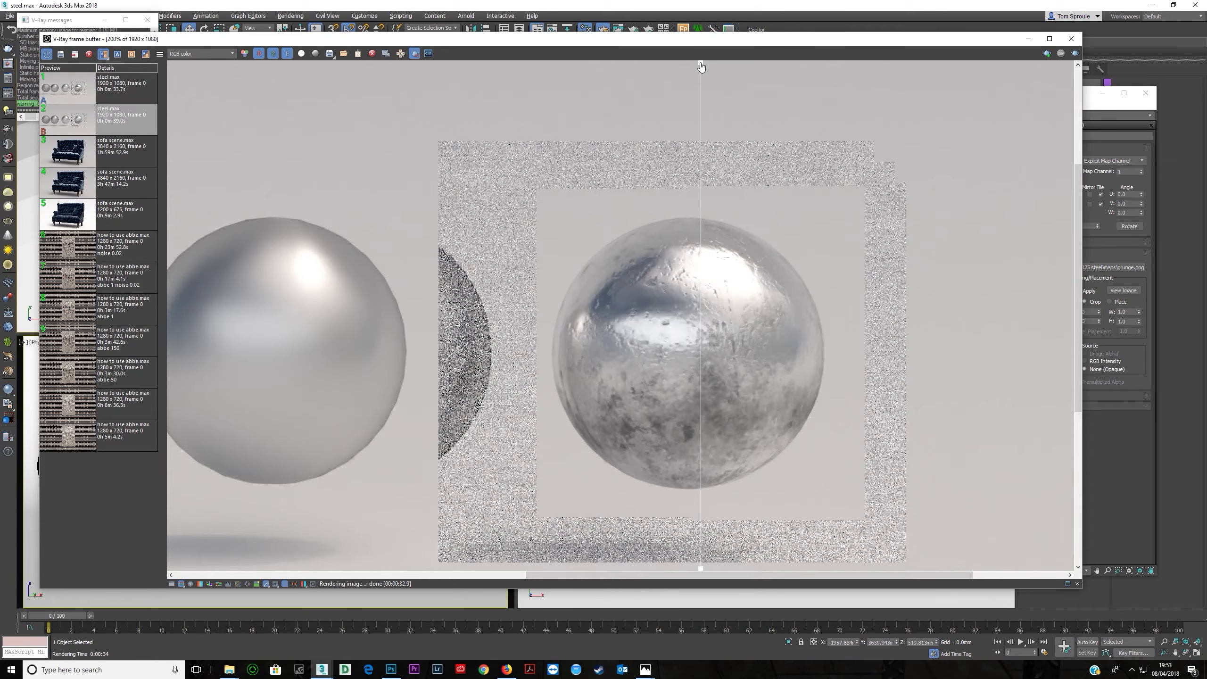
# - Compare the new render against the previous history render with the split-screen comparison
pyautogui.moveTo(701, 67); pyautogui.dragTo(745, 180)
pyautogui.scroll(2, 678, 314)
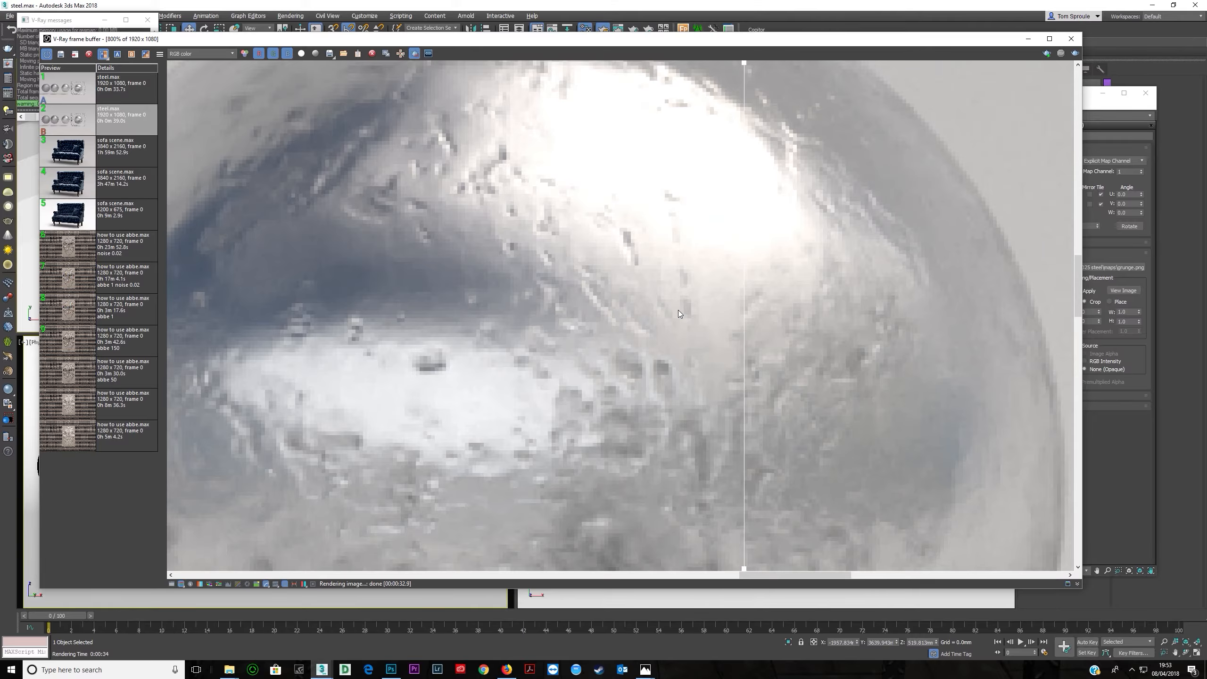
pyautogui.scroll(-1, 678, 313)
pyautogui.moveTo(745, 67); pyautogui.dragTo(822, 129)
pyautogui.scroll(-1, 692, 287)
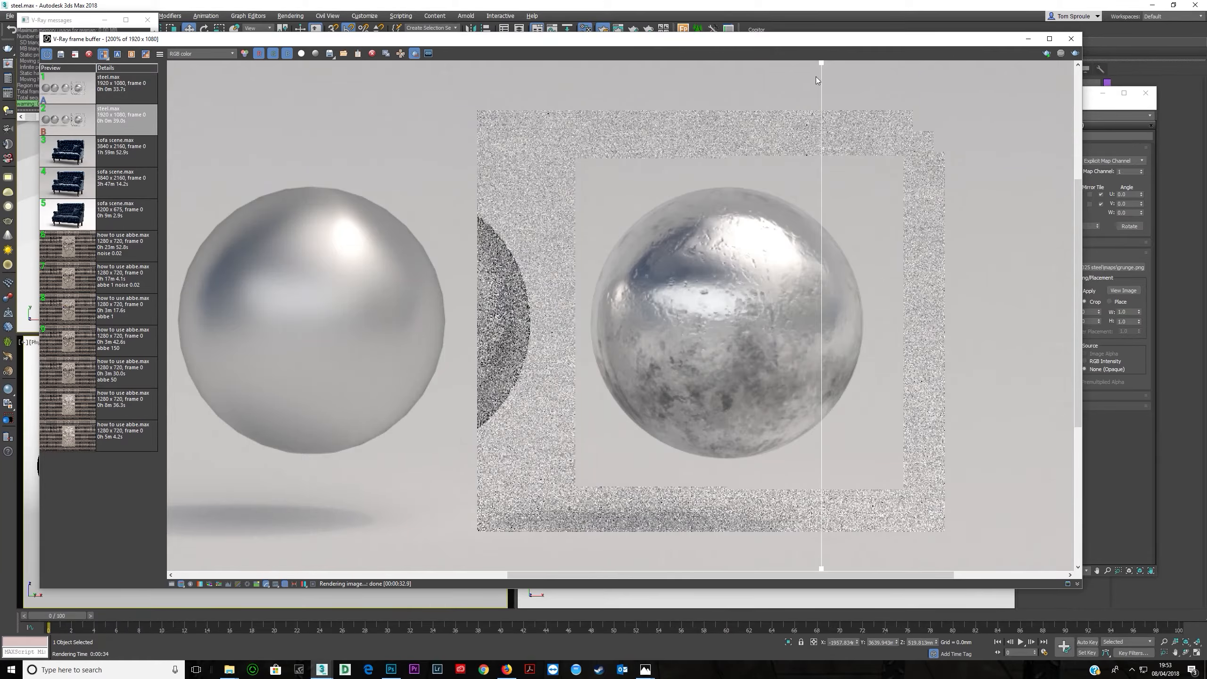
pyautogui.moveTo(822, 67); pyautogui.dragTo(642, 371)
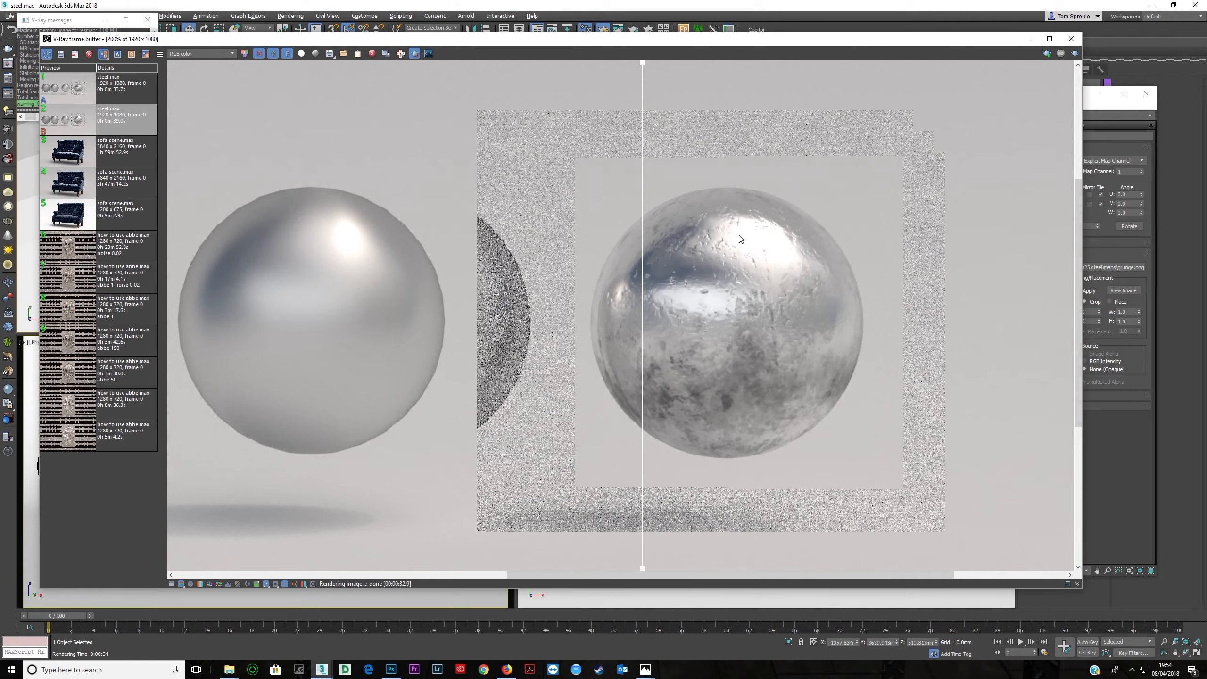
# - Insert a Color Correction map between the grunge bitmap and the sphere material's reflection glossiness input
pyautogui.scroll(-3, 739, 238)
pyautogui.scroll(1, 692, 292)
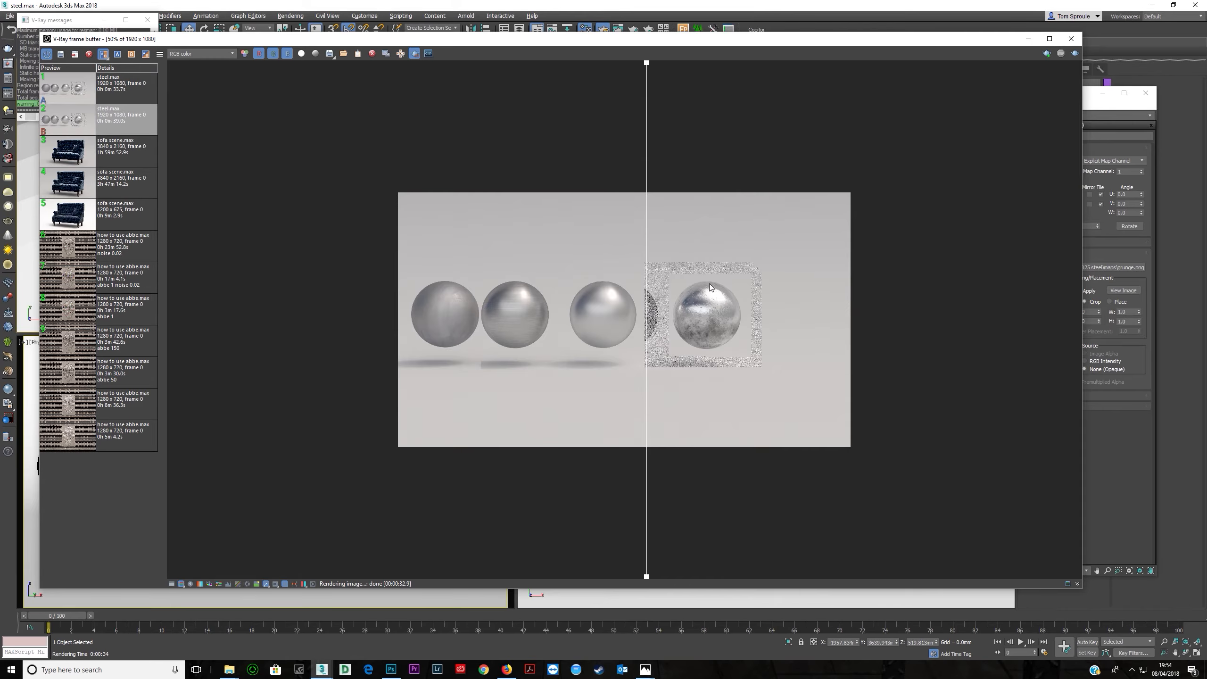
pyautogui.scroll(1, 711, 284)
pyautogui.scroll(-1, 712, 284)
pyautogui.moveTo(592, 41); pyautogui.dragTo(299, 54)
pyautogui.click(938, 190)
pyautogui.moveTo(811, 246); pyautogui.dragTo(773, 232)
pyautogui.click(632, 182)
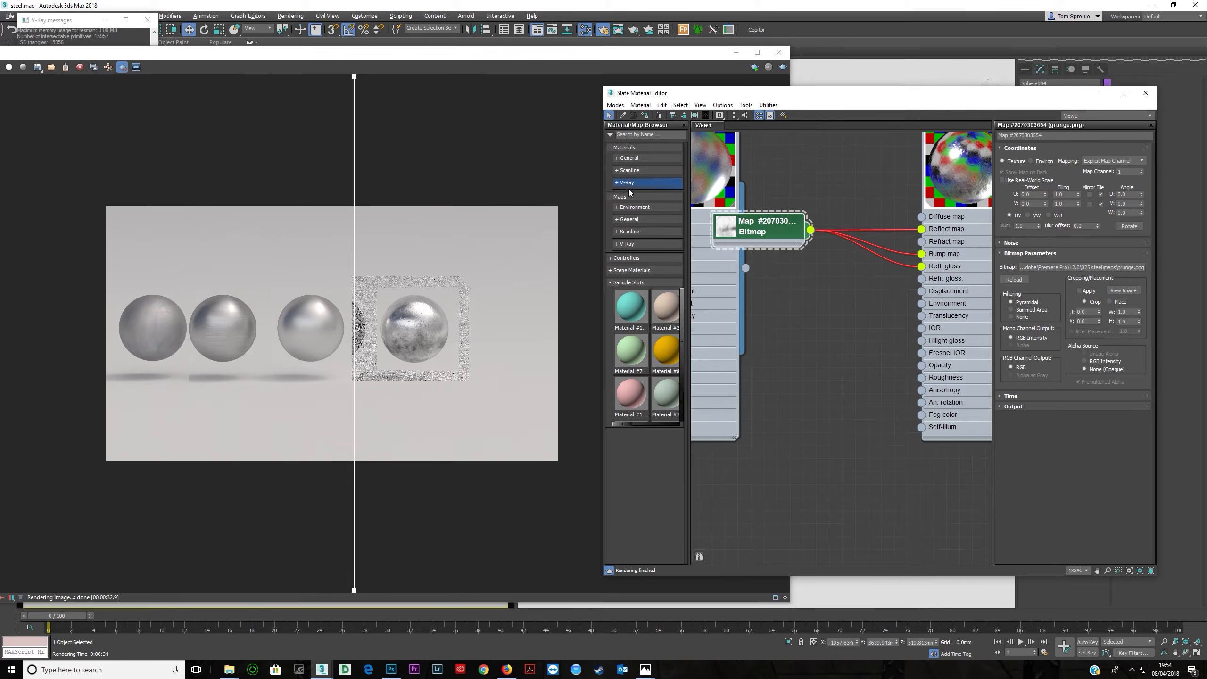
pyautogui.click(631, 158)
pyautogui.click(636, 159)
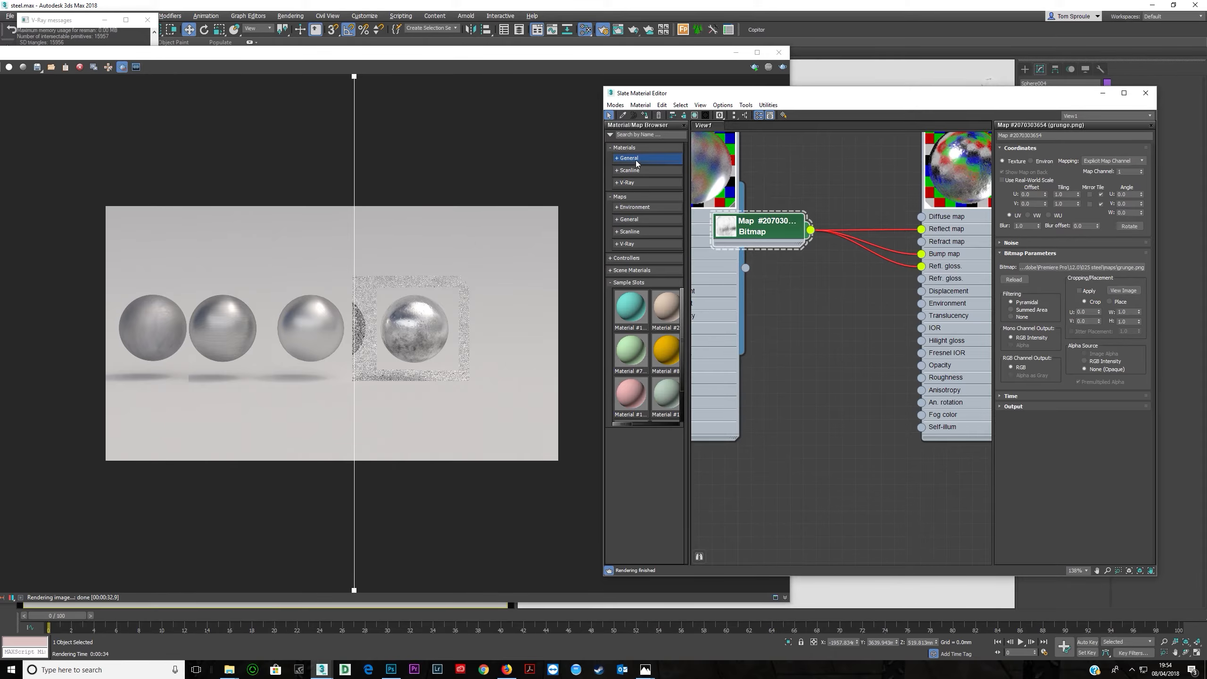
pyautogui.click(631, 220)
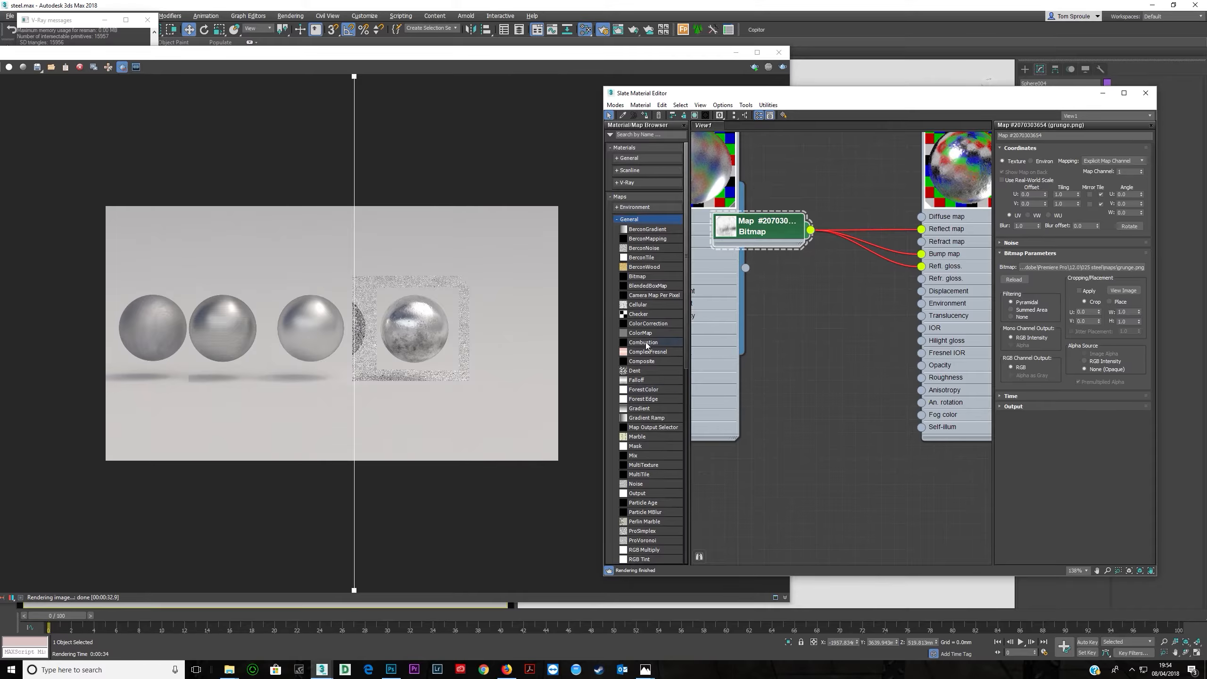
pyautogui.moveTo(649, 327); pyautogui.dragTo(822, 299)
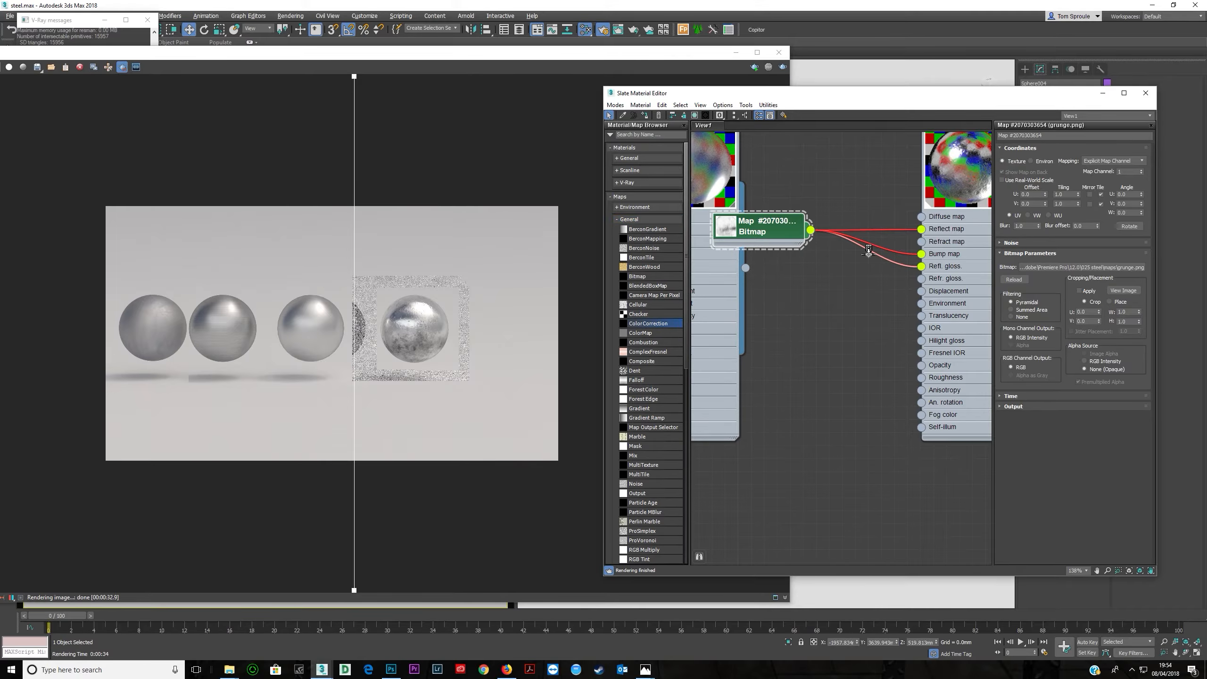
pyautogui.moveTo(868, 252); pyautogui.dragTo(871, 256)
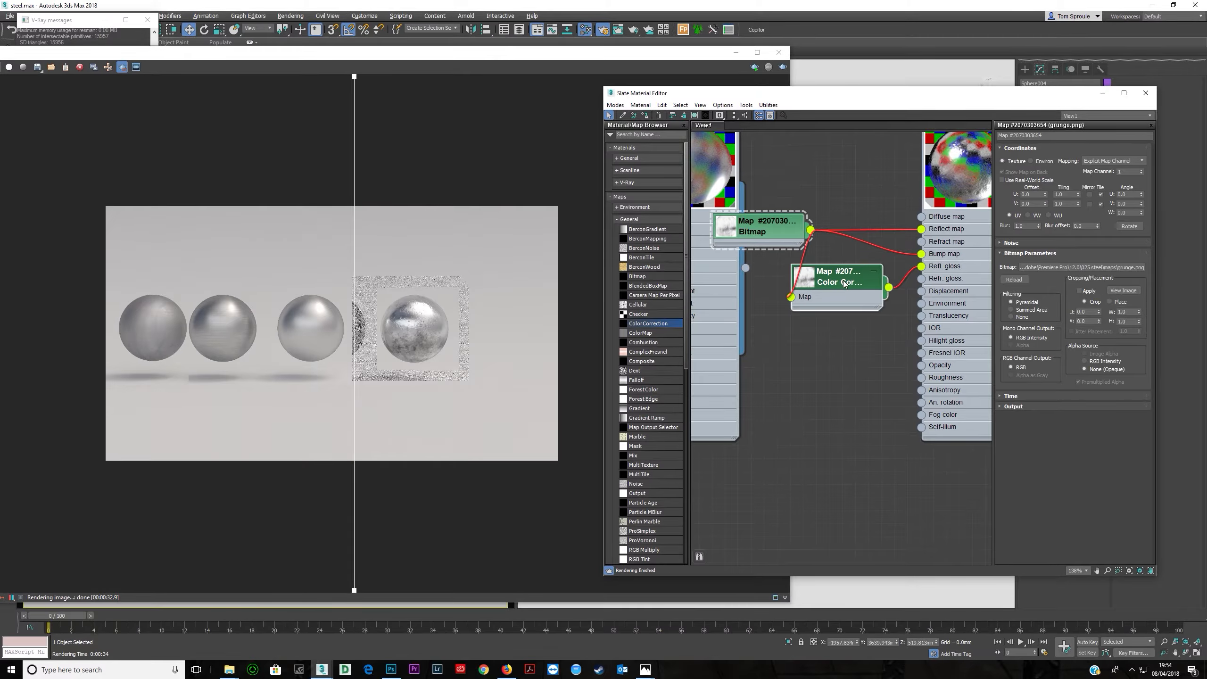
# - Try setting the colour correction's advanced RGB gamma to 0.5, then undo it
pyautogui.click(1105, 322)
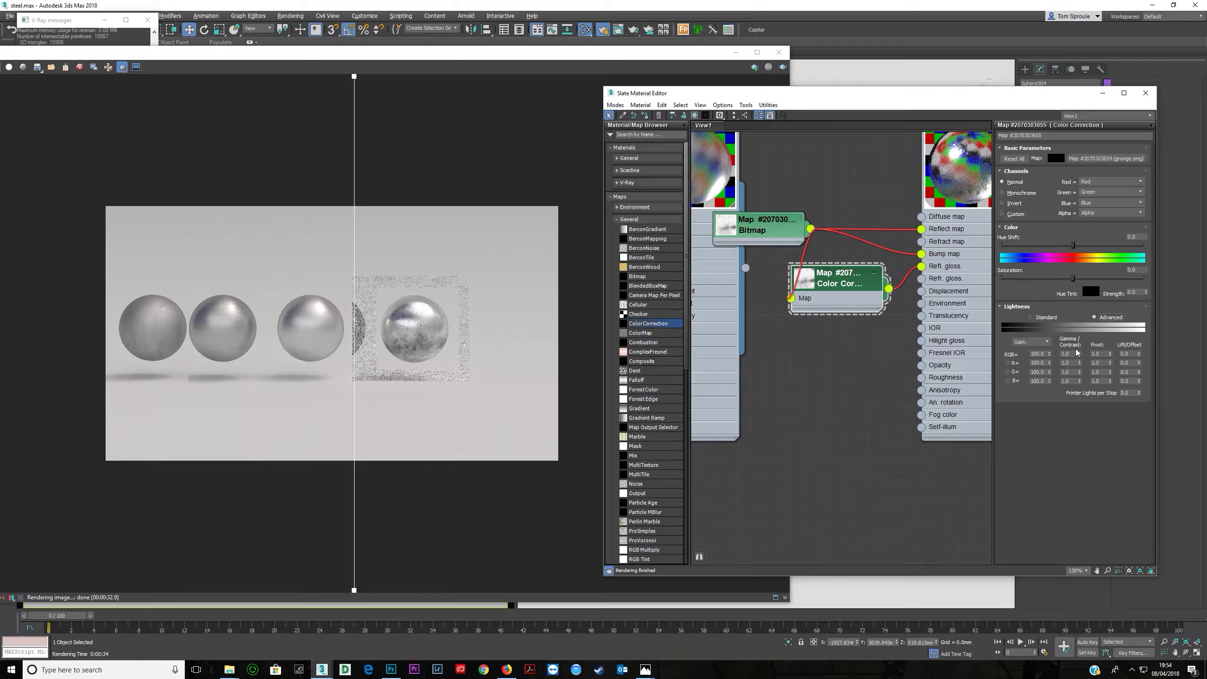
pyautogui.write('0.5')
pyautogui.press('Return')
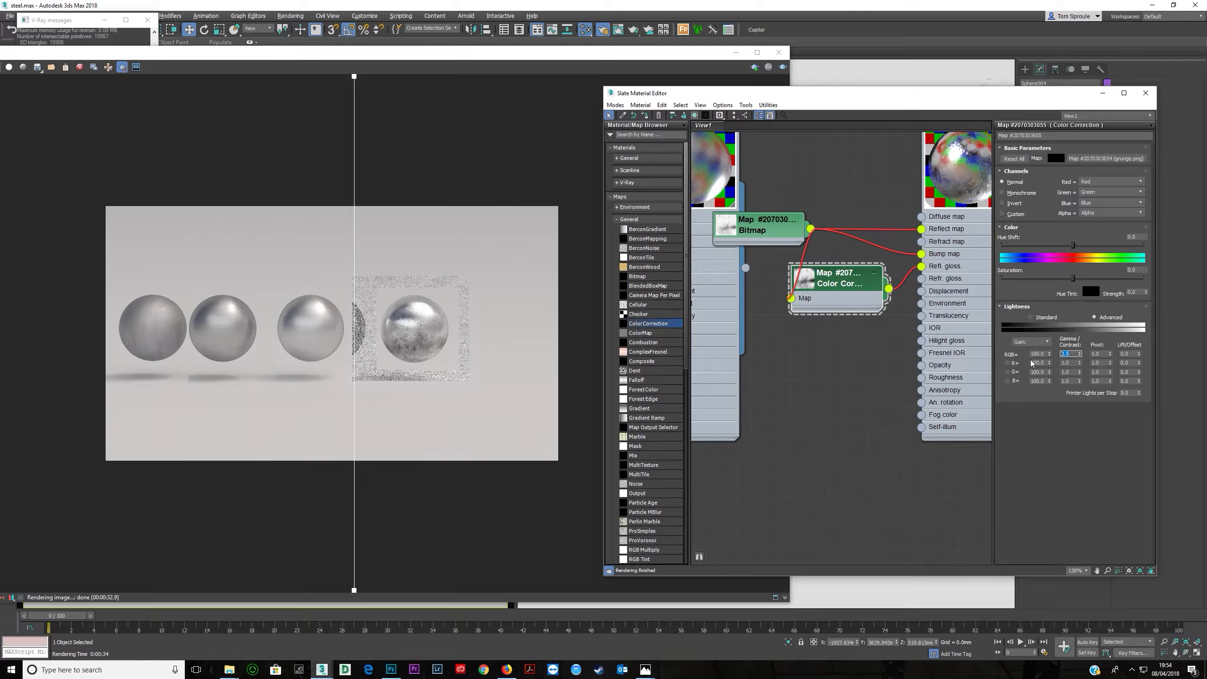
pyautogui.hotkey('ctrl', 'z')
# - Switch the colour correction's lightness to Standard and lower the brightness to about -22
pyautogui.moveTo(865, 293); pyautogui.dragTo(879, 306)
pyautogui.click(1041, 320)
pyautogui.moveTo(1073, 353); pyautogui.dragTo(1054, 354)
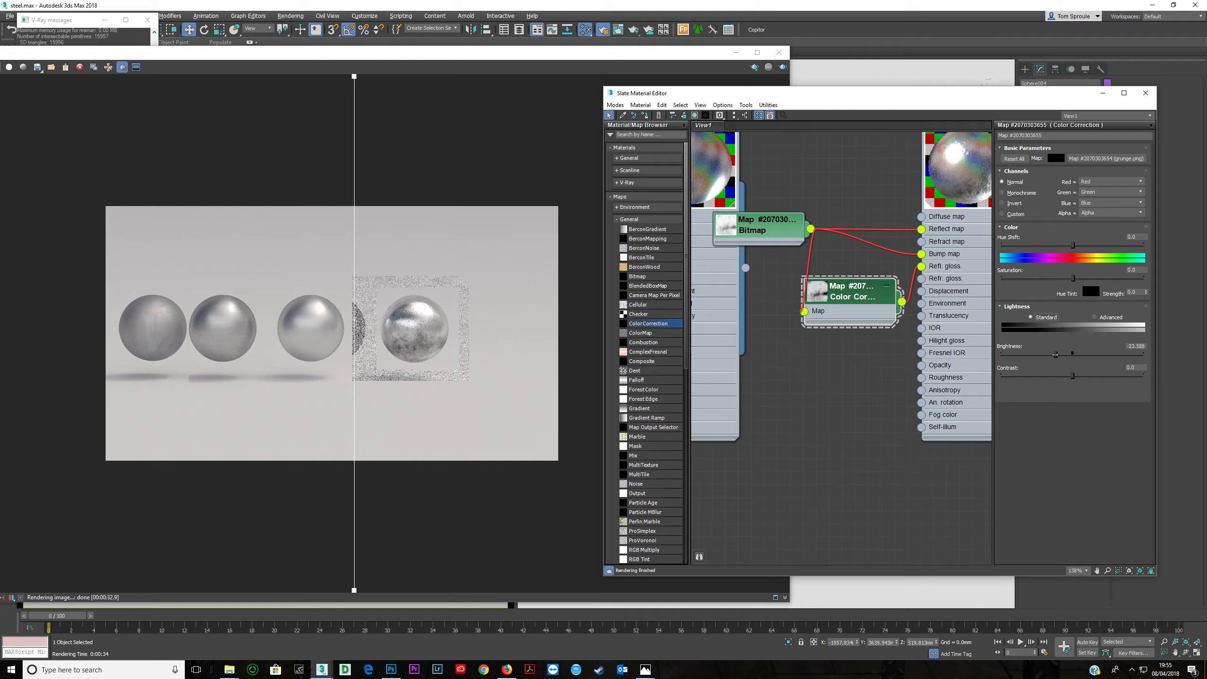
pyautogui.moveTo(1055, 354); pyautogui.dragTo(1056, 354)
# - Re-render the fourth sphere region with the colour-corrected glossiness map and inspect the result
pyautogui.scroll(3, 422, 336)
pyautogui.moveTo(46, 45); pyautogui.dragTo(47, 61)
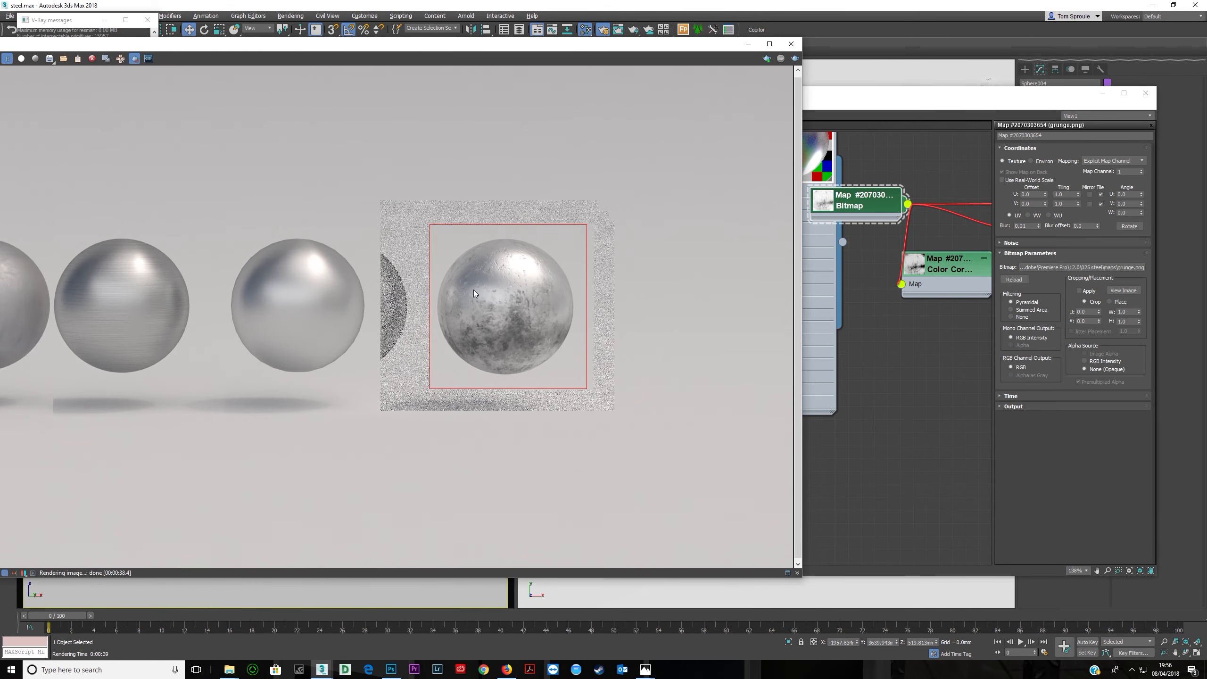
pyautogui.scroll(-2, 490, 264)
pyautogui.scroll(2, 412, 305)
pyautogui.scroll(-3, 457, 321)
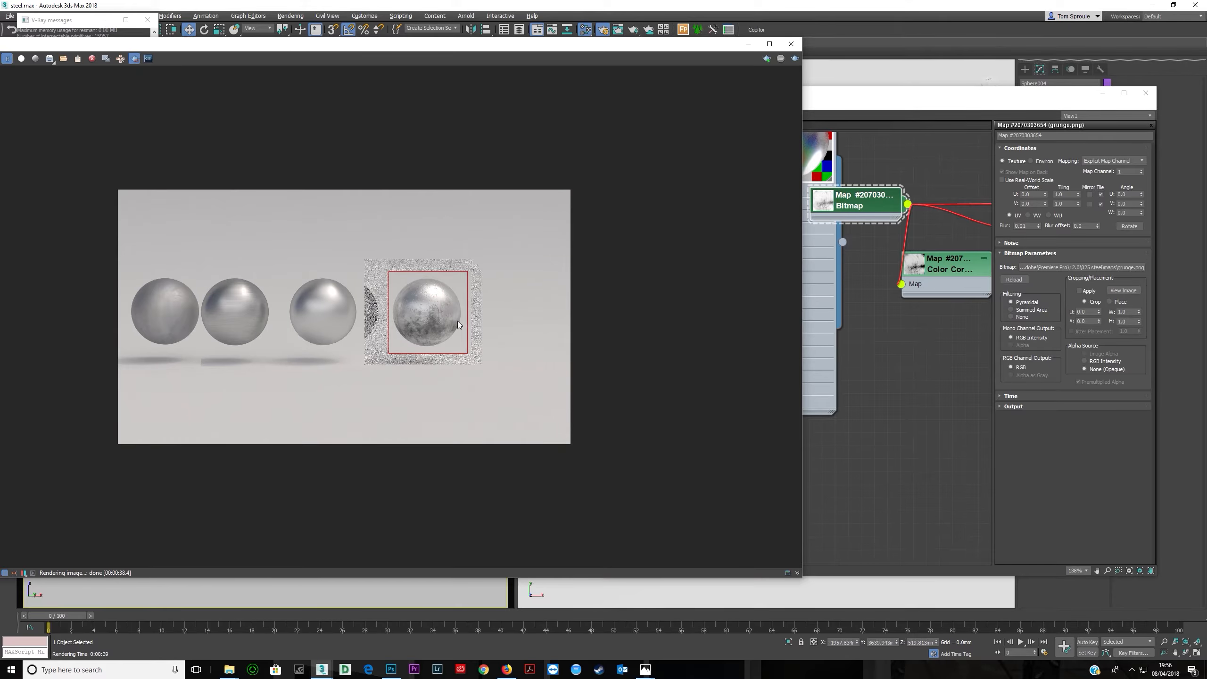
pyautogui.scroll(2, 443, 315)
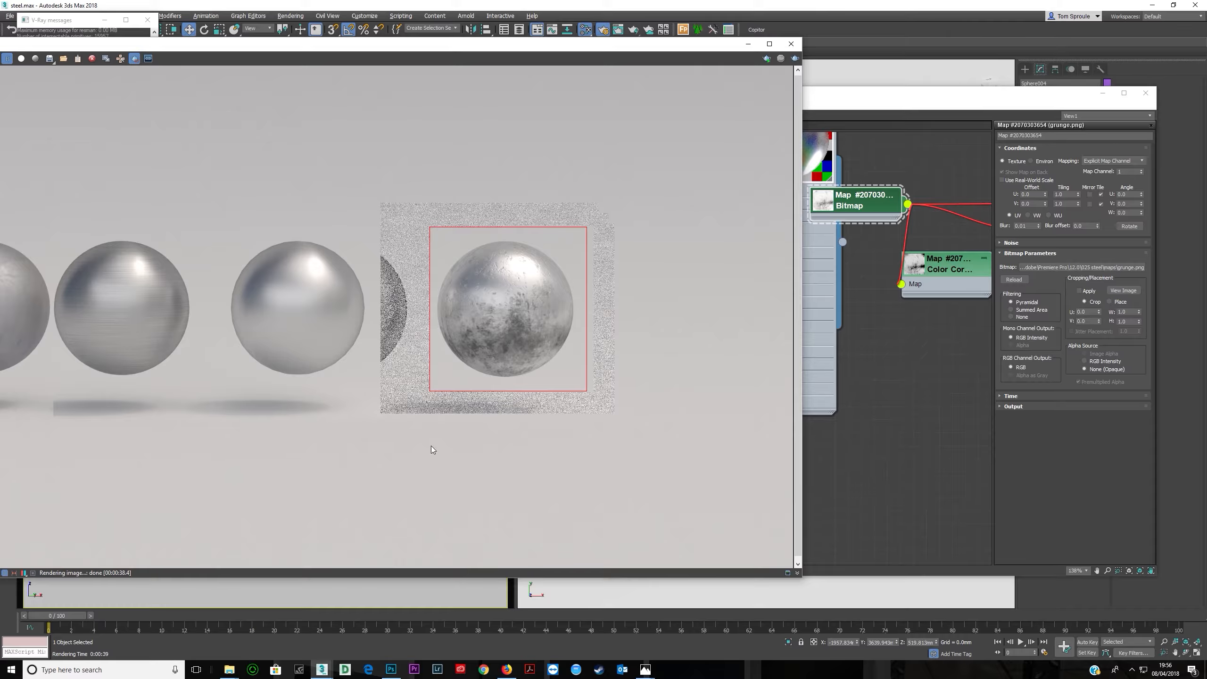
# - Browse the blackened steel image search results in the web browser for a reference
pyautogui.click(506, 670)
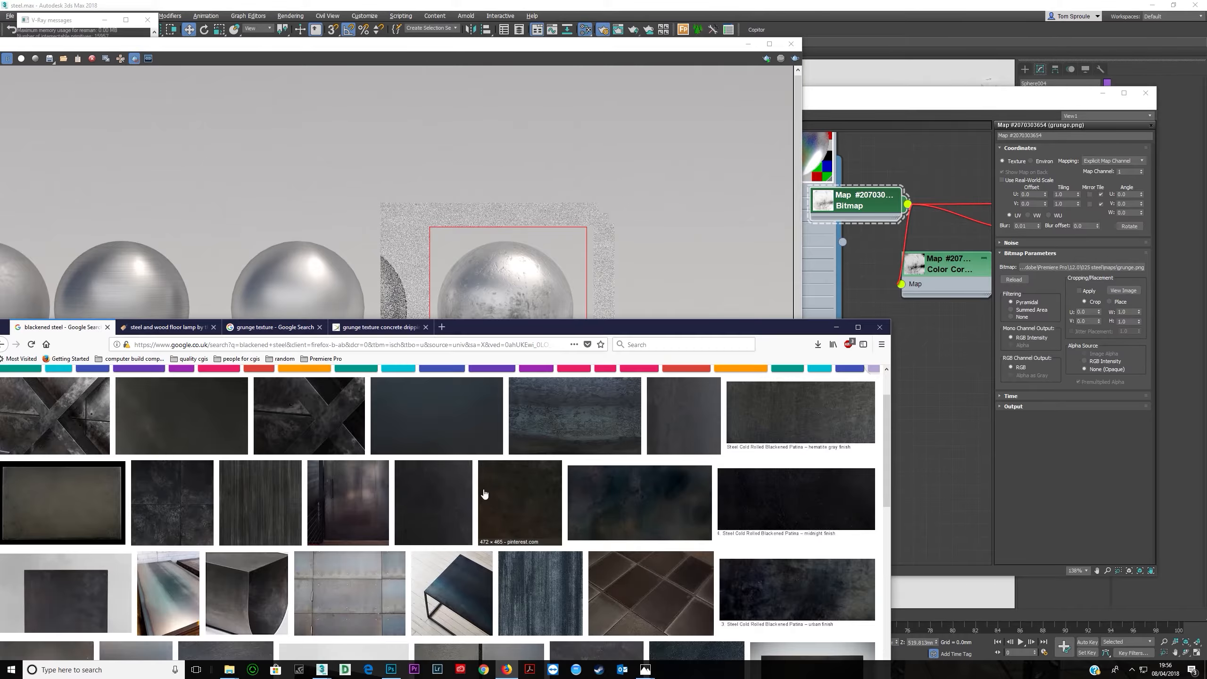
pyautogui.moveTo(461, 328); pyautogui.dragTo(617, 100)
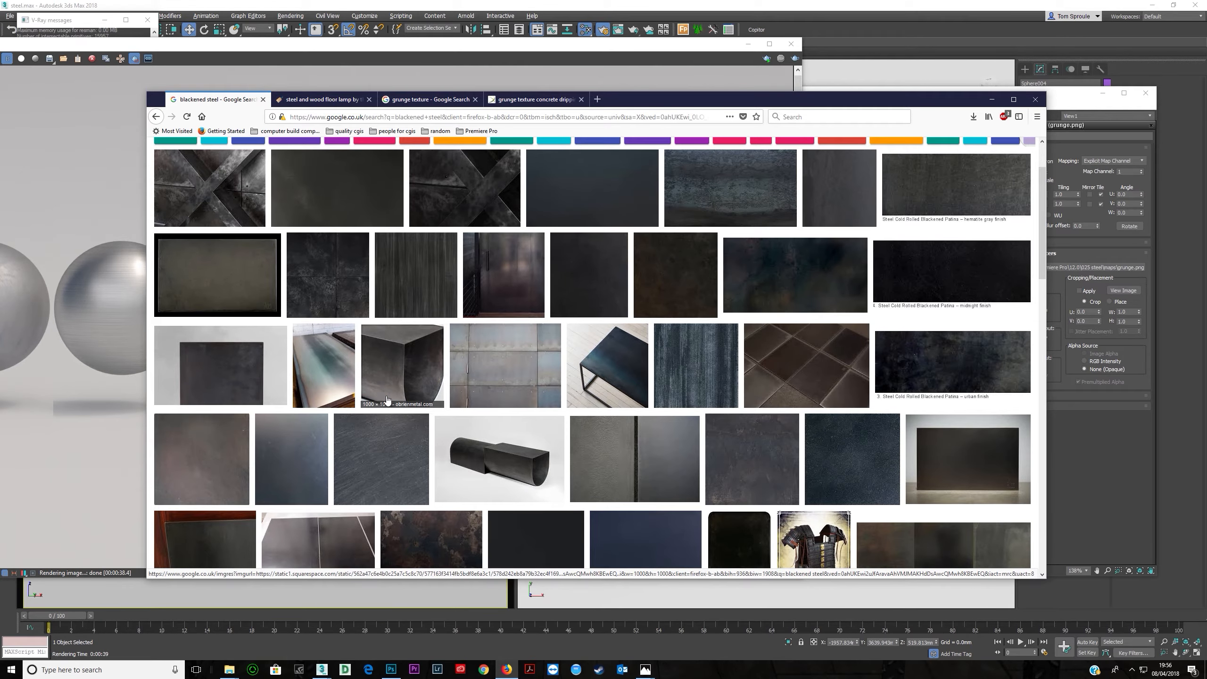
pyautogui.scroll(-1, 431, 406)
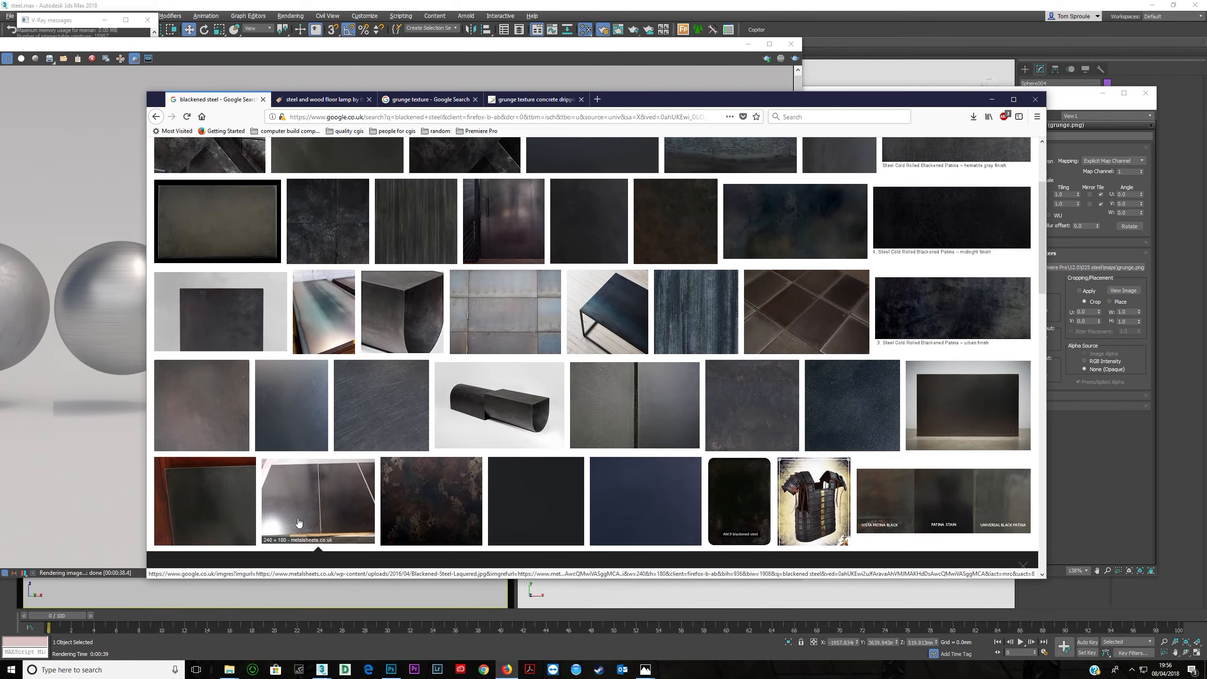
pyautogui.scroll(-16, 644, 372)
pyautogui.scroll(4, 735, 304)
pyautogui.click(742, 362)
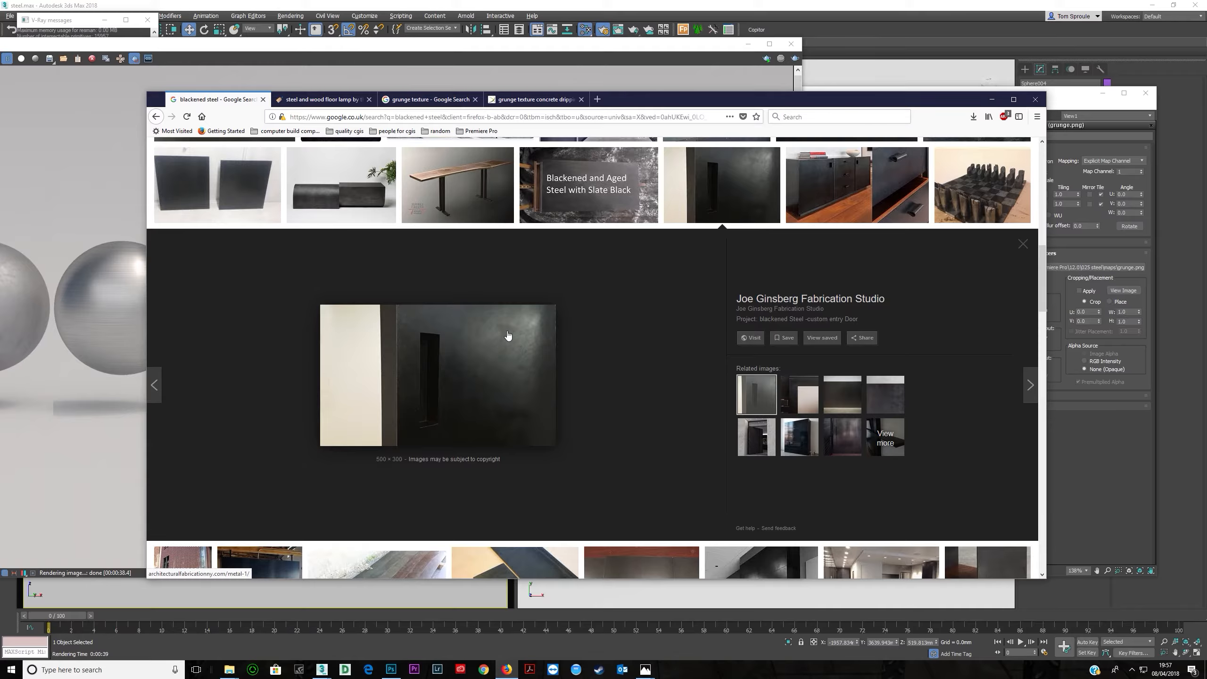
pyautogui.scroll(2, 514, 349)
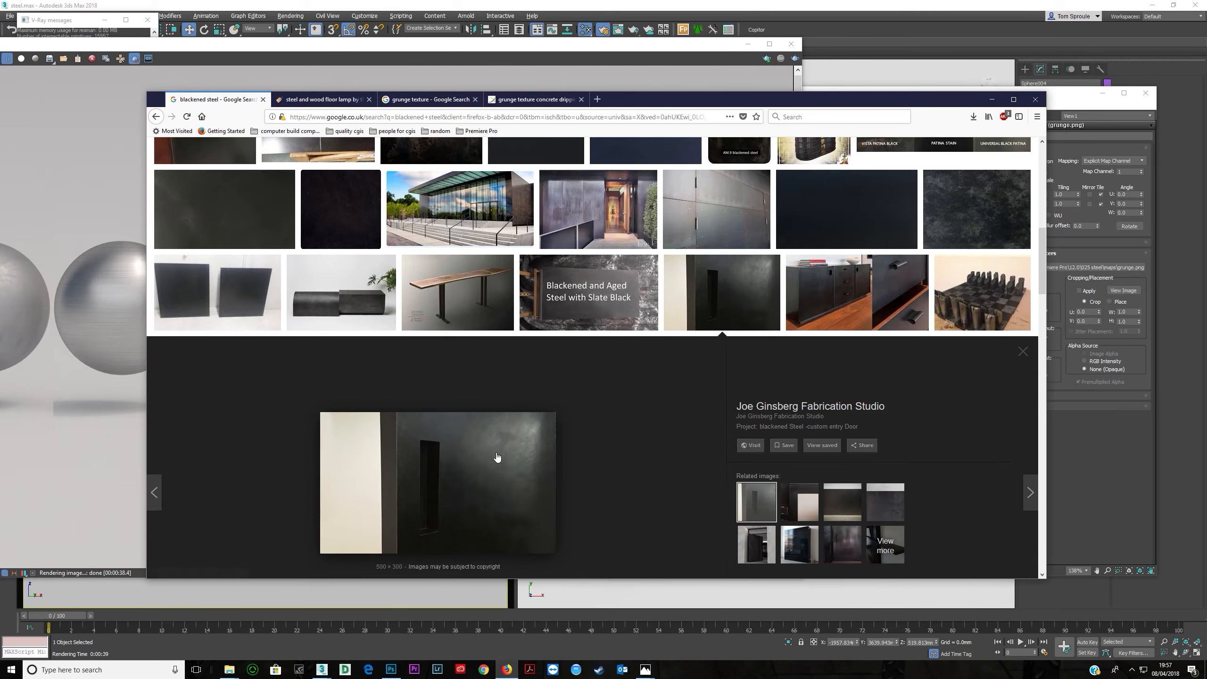
pyautogui.scroll(-1, 562, 448)
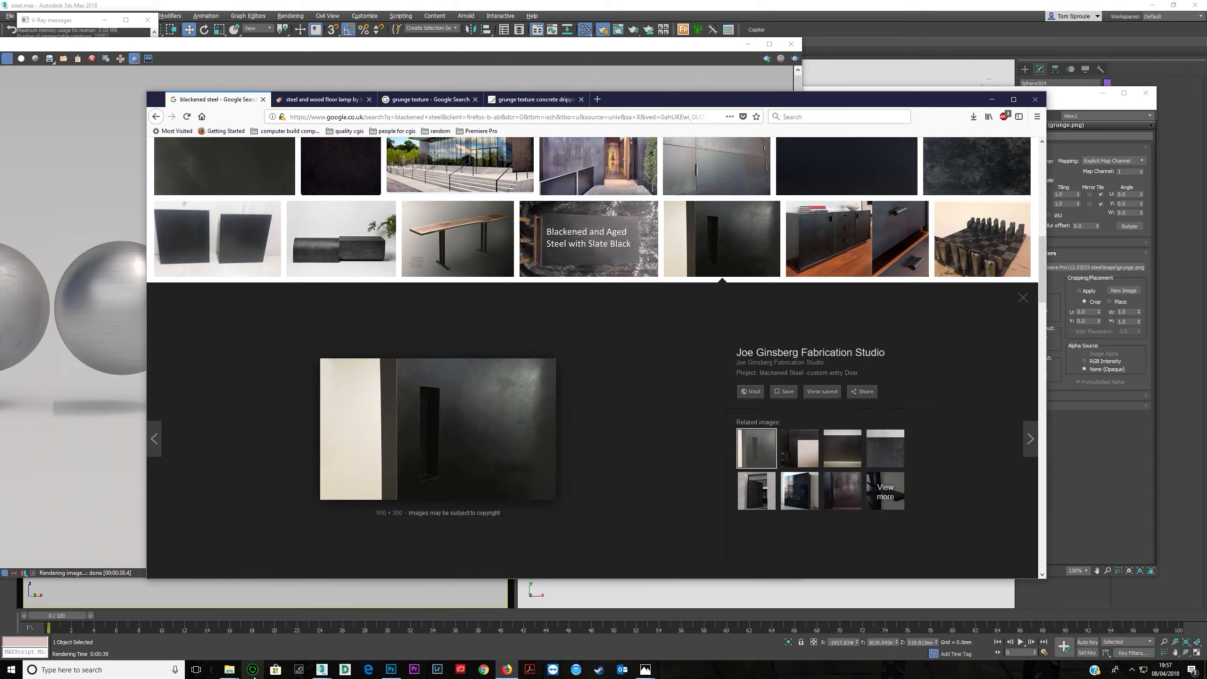
# - Save a blackened steel reference image from the browser into the project's maps folder
pyautogui.moveTo(229, 670)
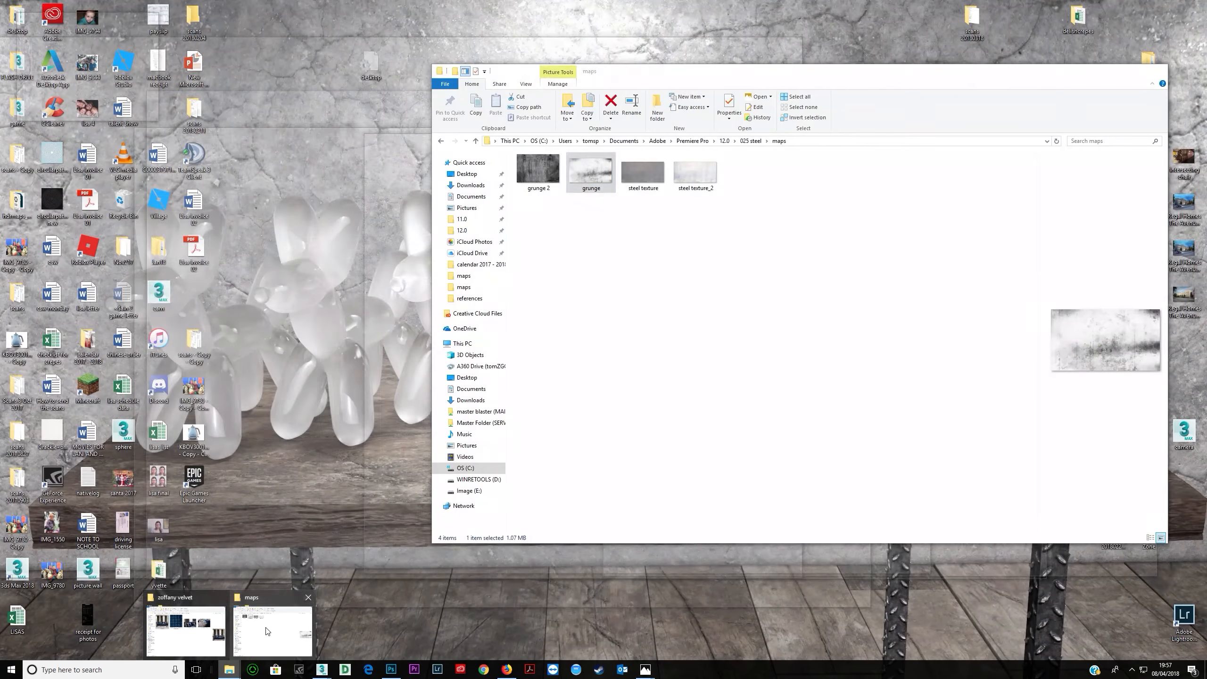
pyautogui.click(236, 639)
pyautogui.moveTo(660, 70); pyautogui.dragTo(890, 39)
pyautogui.moveTo(473, 437); pyautogui.dragTo(1127, 352)
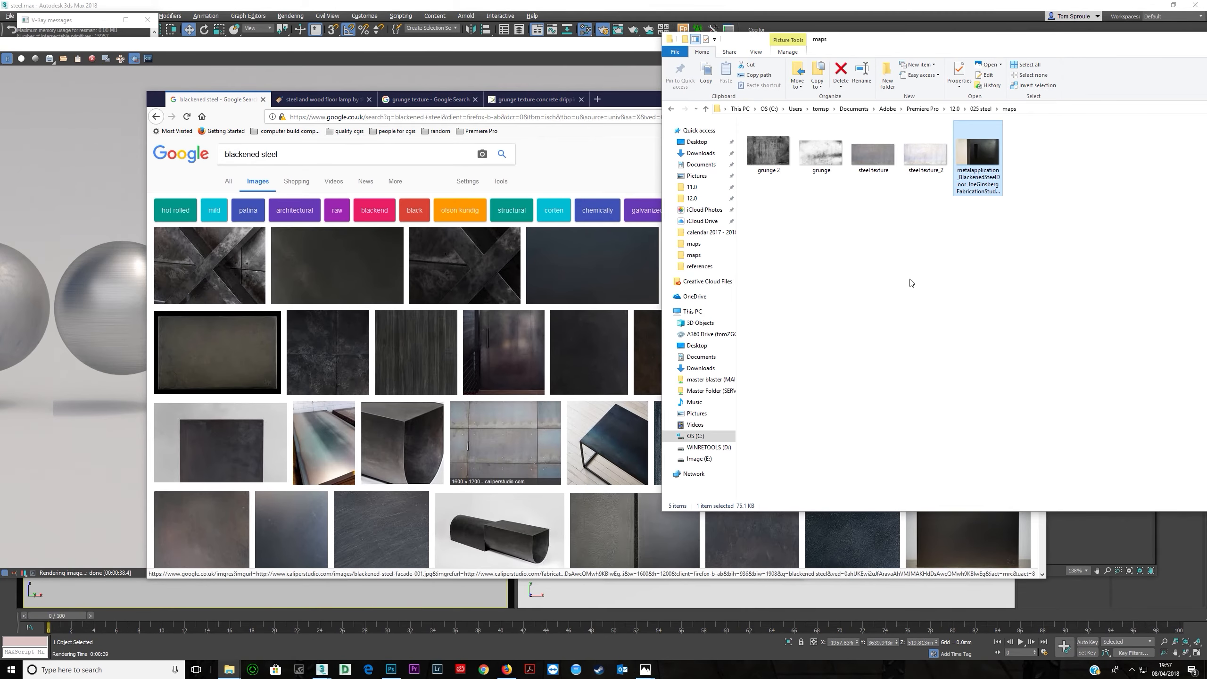
# - Rename the saved image as blackened steel
pyautogui.click(882, 178)
pyautogui.write('blackened steel')
pyautogui.press('Return')
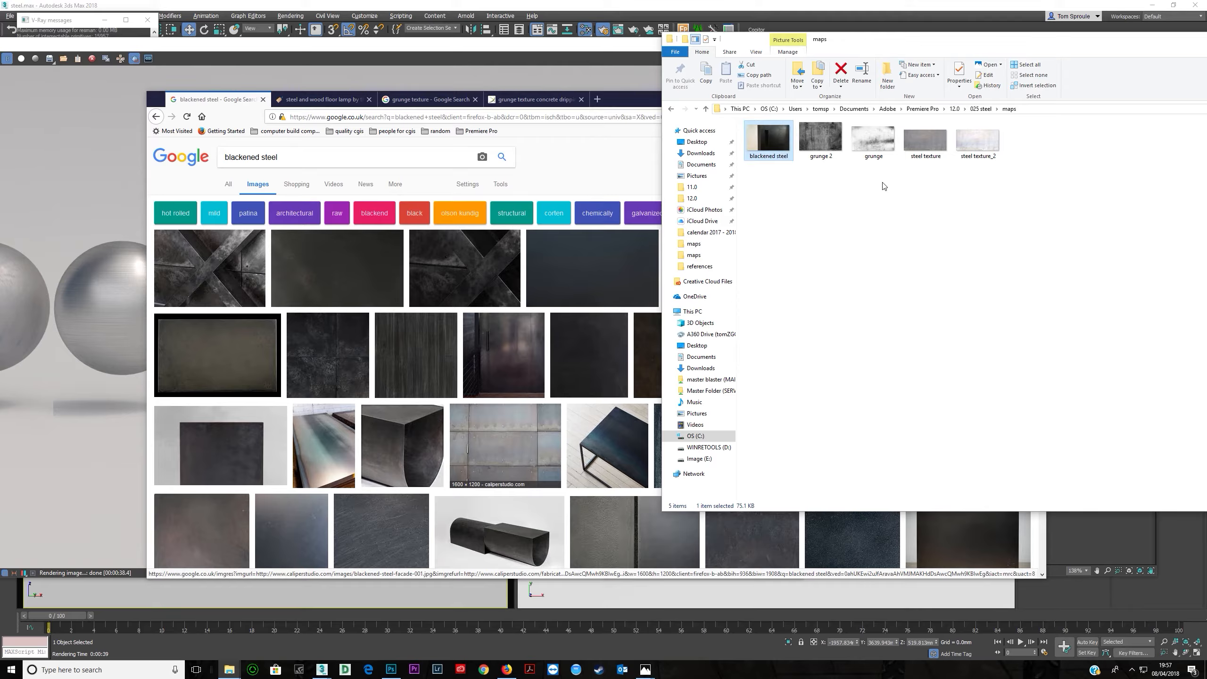
# - Move the blackened steel image into the references folder and open it for viewing
pyautogui.moveTo(755, 142)
pyautogui.mouseDown()
pyautogui.moveTo(1031, 114)
pyautogui.moveTo(768, 143)
pyautogui.mouseUp()
pyautogui.rightClick(777, 149)
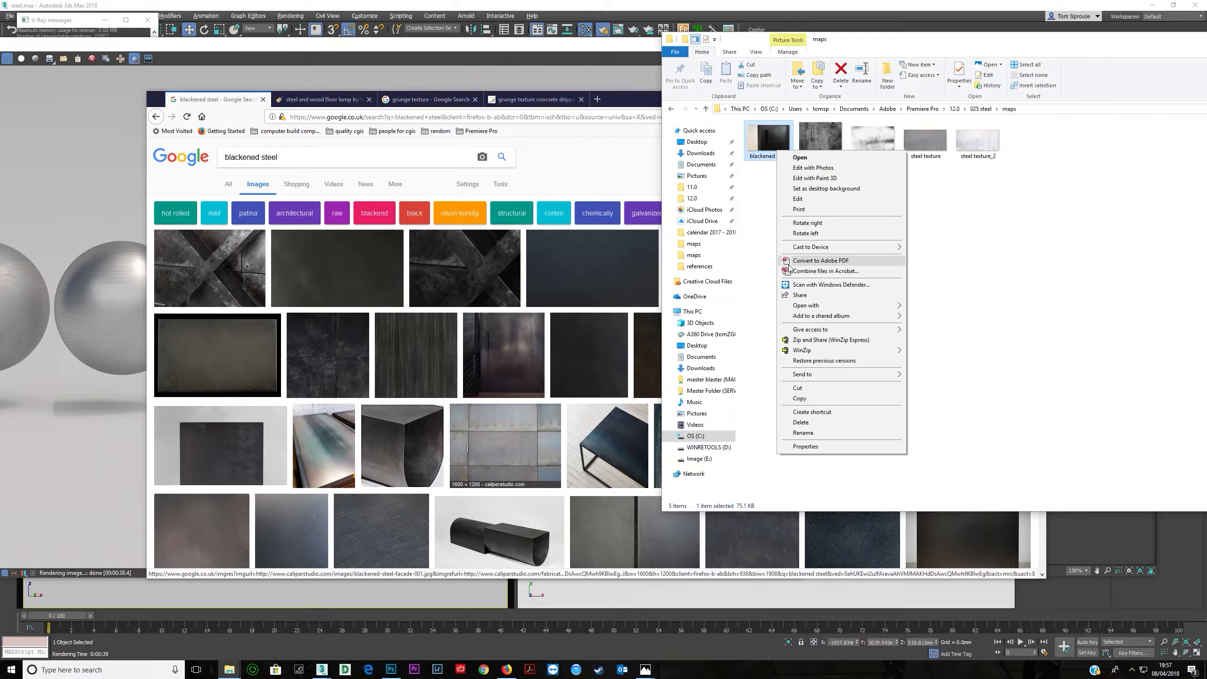
pyautogui.click(803, 388)
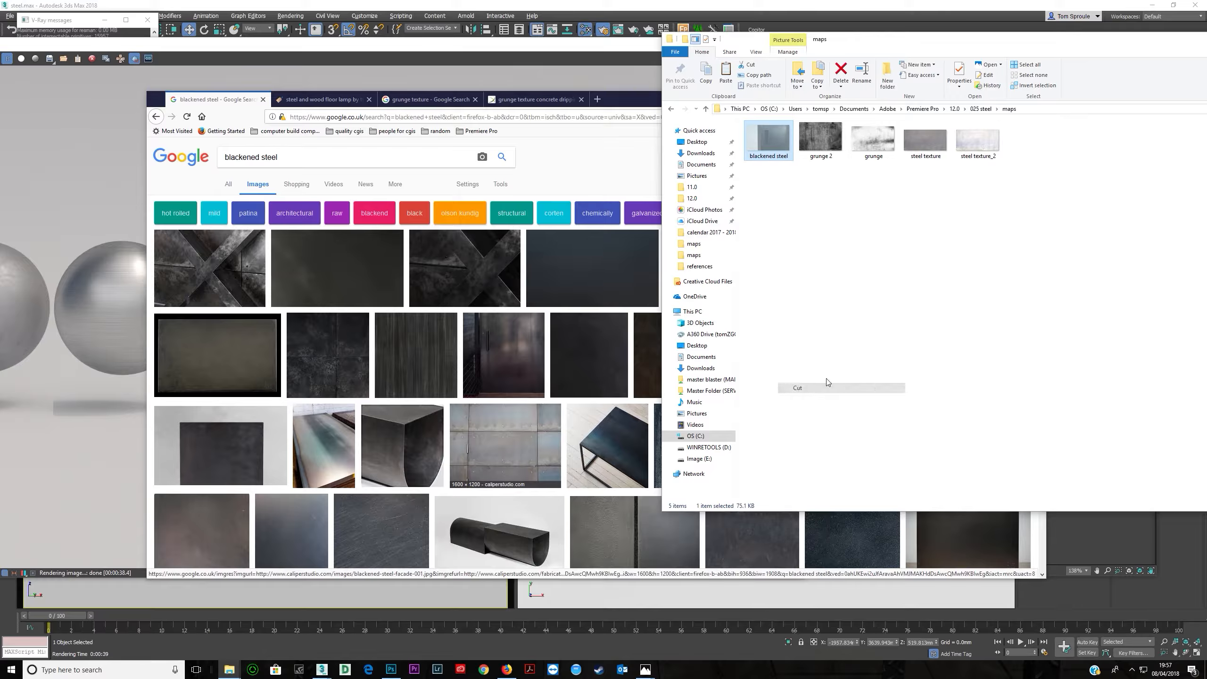
pyautogui.click(982, 109)
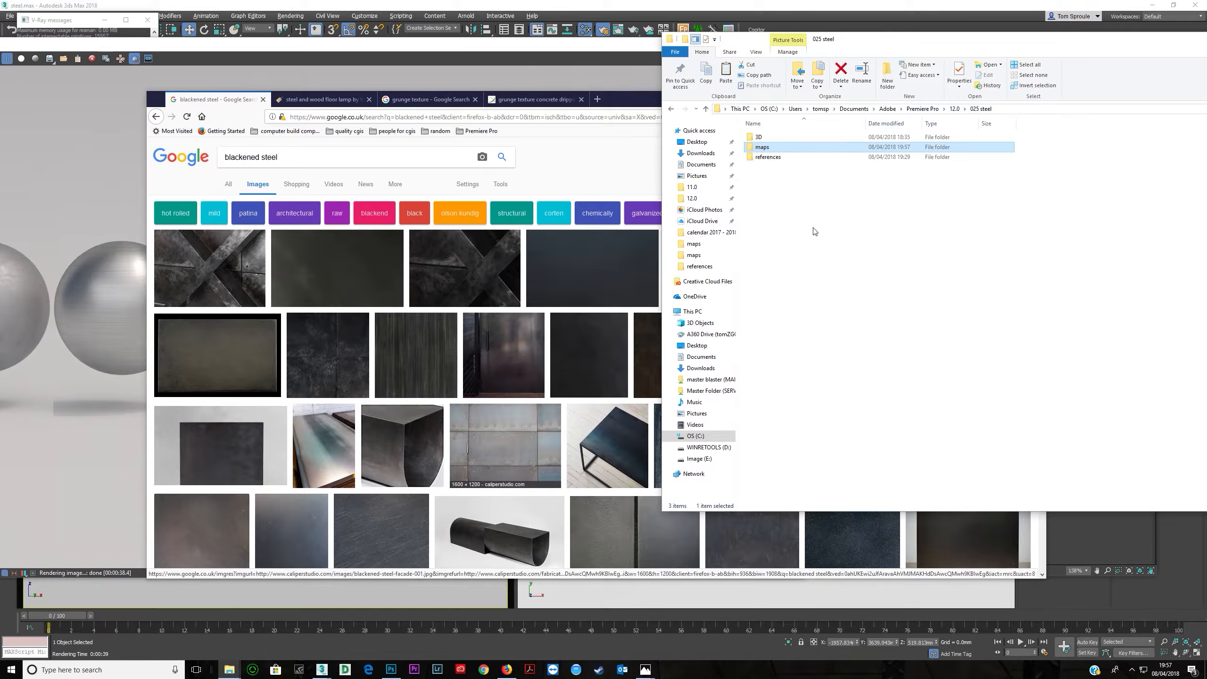
pyautogui.doubleClick(776, 156)
pyautogui.rightClick(850, 305)
pyautogui.click(874, 366)
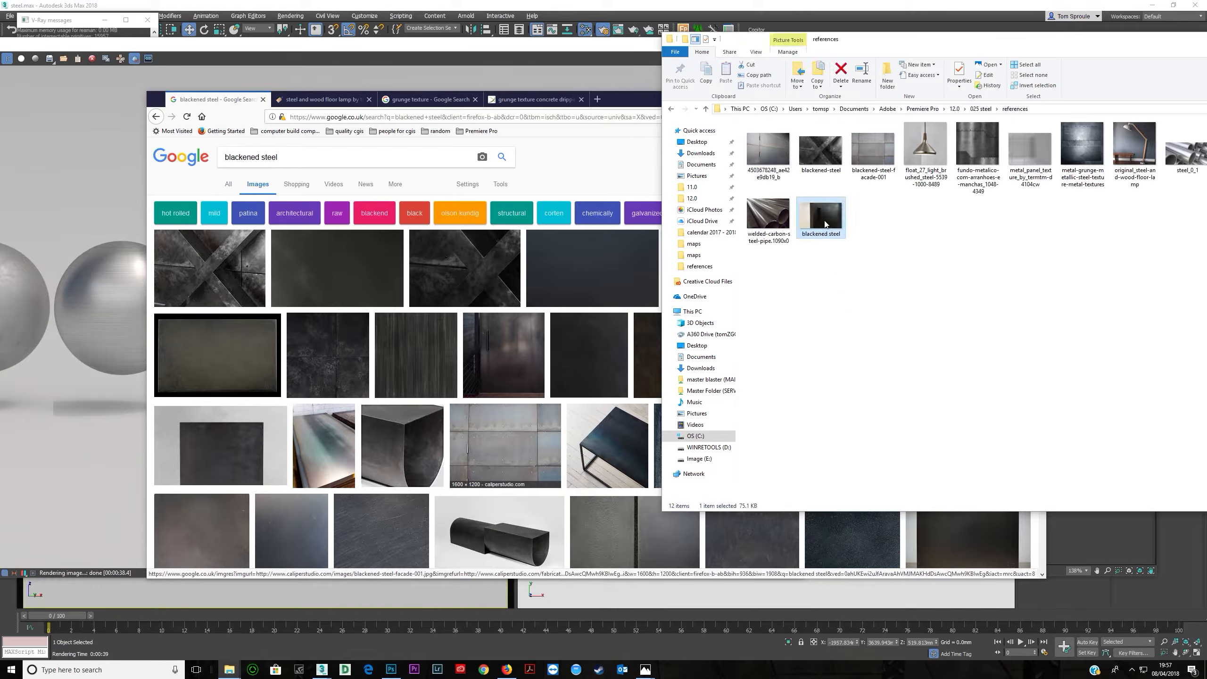
pyautogui.doubleClick(825, 217)
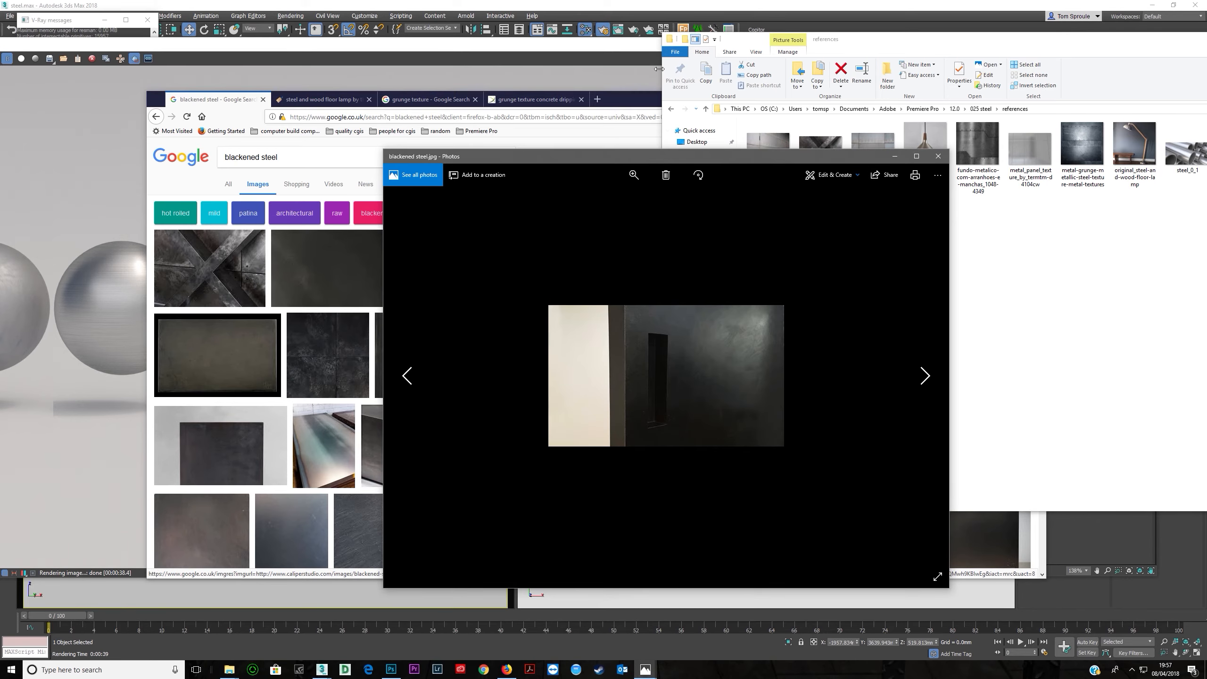
# - Draw a render region in the empty space right of the fourth sphere and close the frame buffer
pyautogui.click(654, 38)
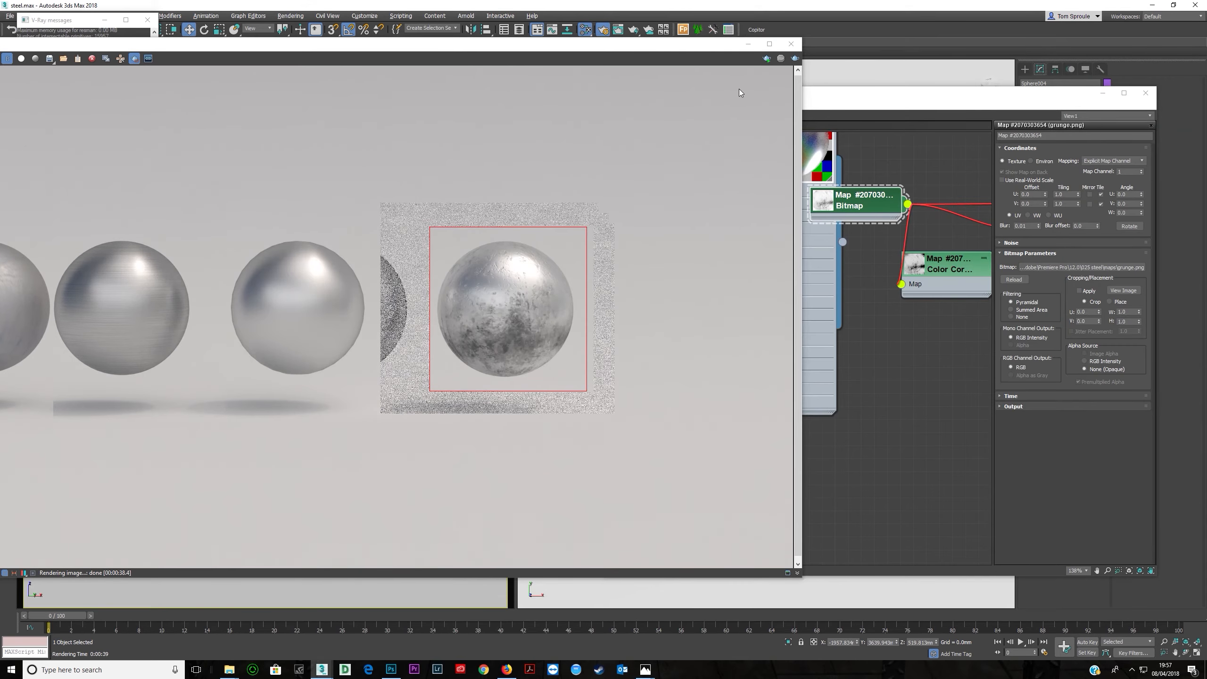
pyautogui.moveTo(602, 224); pyautogui.dragTo(791, 407)
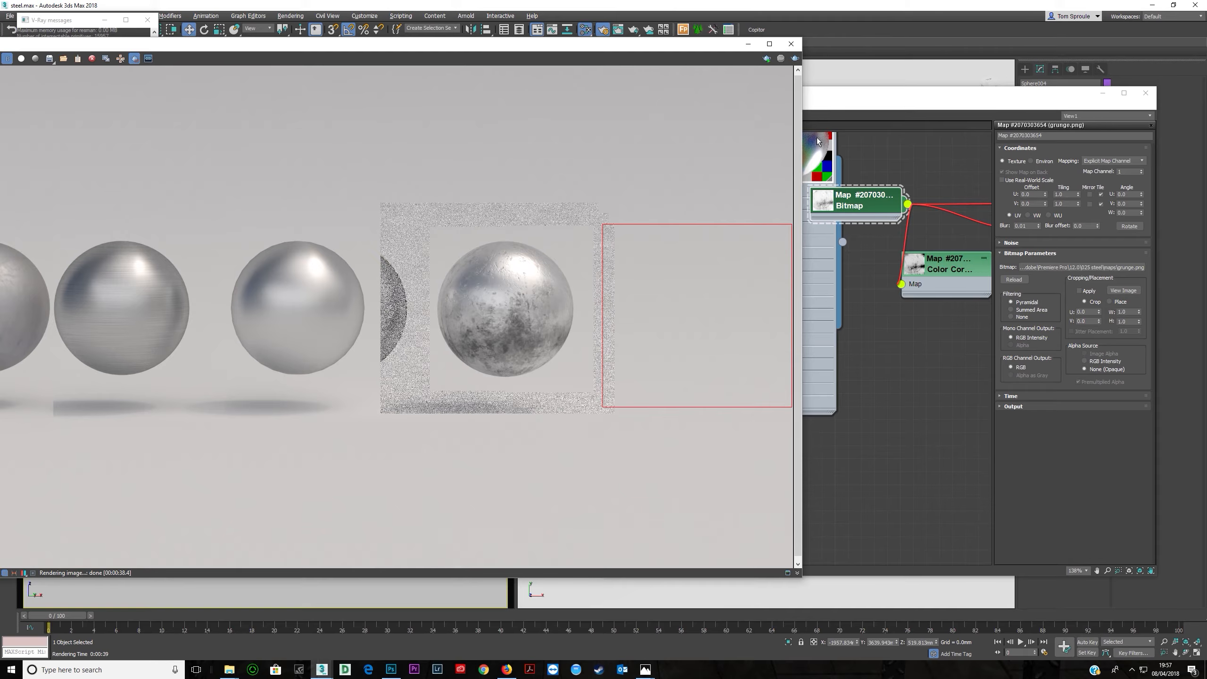
pyautogui.click(789, 44)
# - Rename the fourth sphere's material as aged steel in the Slate Material Editor
pyautogui.rightClick(239, 214)
pyautogui.click(210, 235)
pyautogui.keyDown('shift'); pyautogui.moveTo(244, 182); pyautogui.dragTo(290, 164); pyautogui.keyUp('shift')
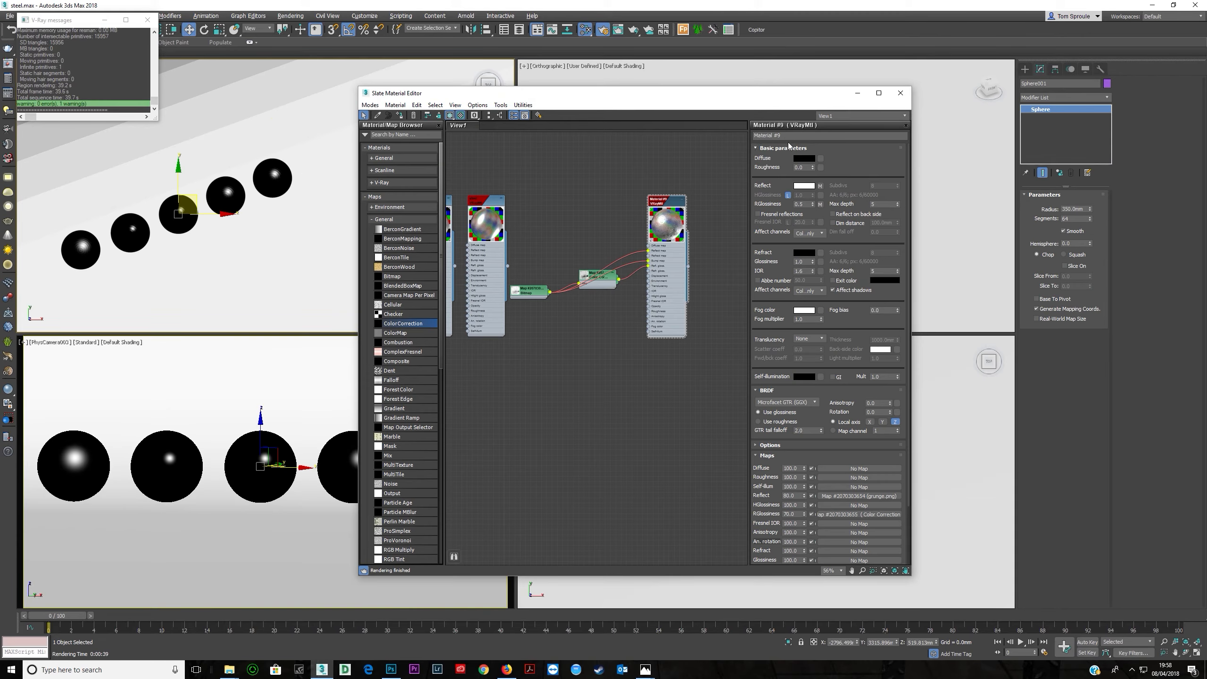
pyautogui.click(790, 135)
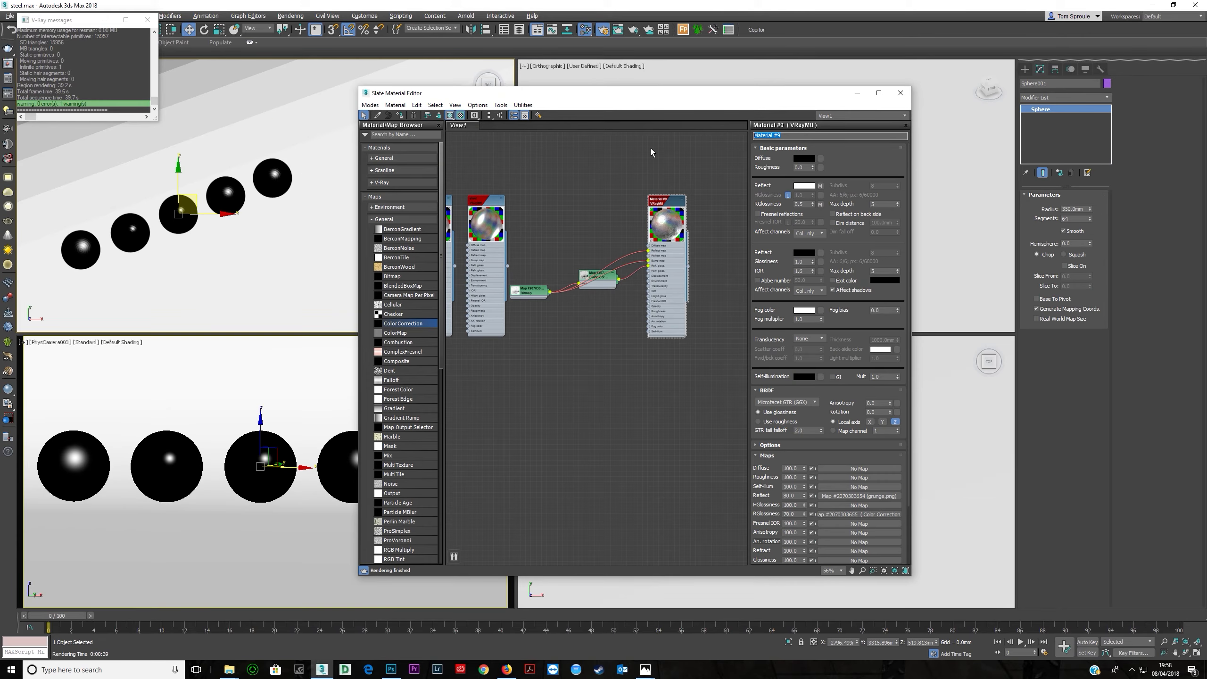
pyautogui.write('aged steel')
# - Create a new VRayMtl node beside the aged steel material
pyautogui.click(509, 263)
pyautogui.moveTo(510, 262); pyautogui.dragTo(500, 271, button='middle')
pyautogui.keyDown('shift'); pyautogui.moveTo(600, 280); pyautogui.dragTo(685, 283); pyautogui.keyUp('shift')
pyautogui.scroll(5, 683, 266)
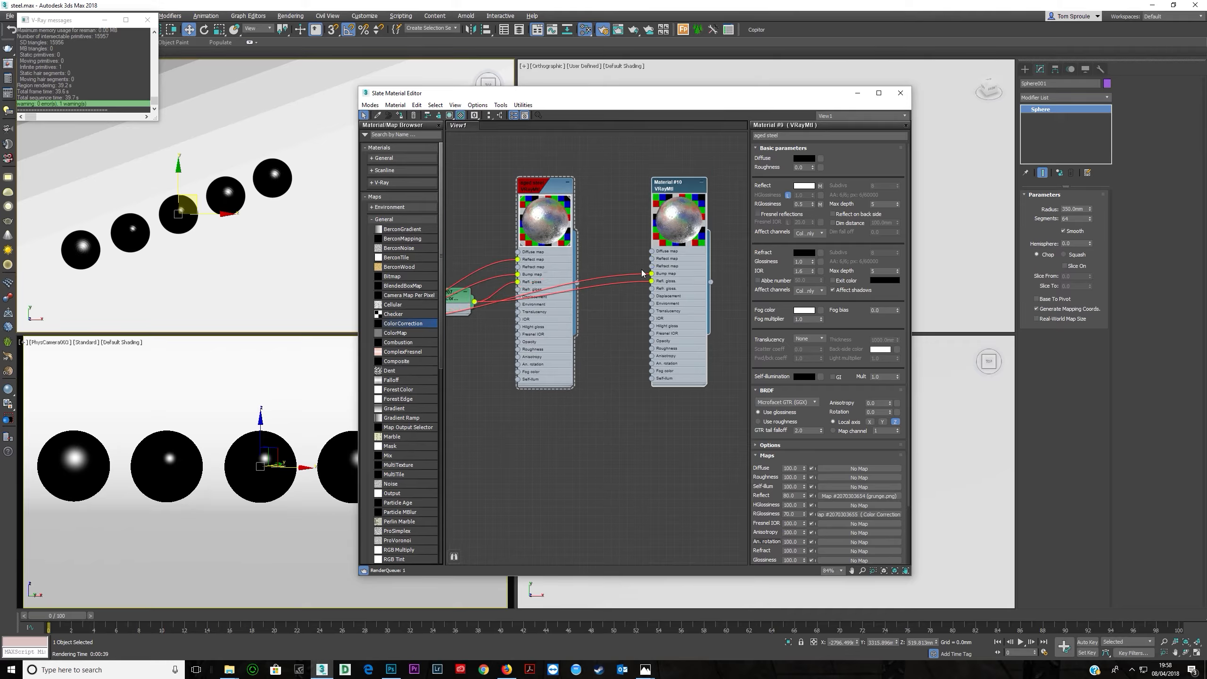
pyautogui.moveTo(651, 274); pyautogui.dragTo(614, 267)
pyautogui.scroll(3, 670, 239)
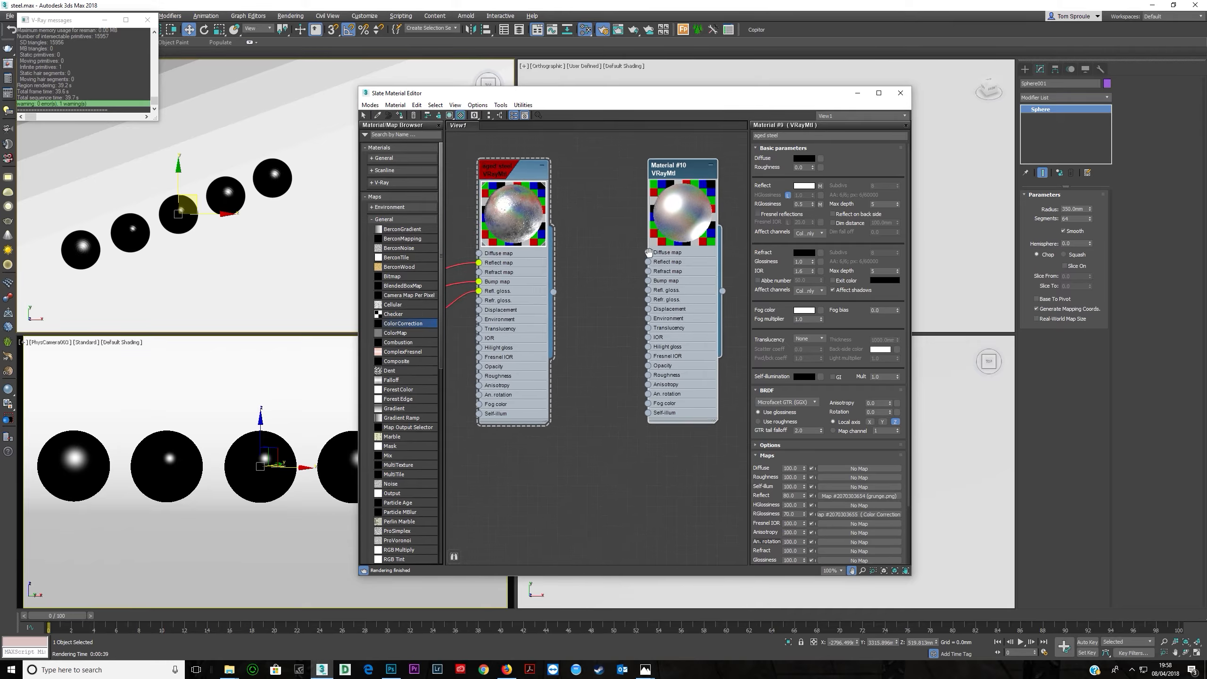
pyautogui.moveTo(683, 251); pyautogui.dragTo(626, 269, button='middle')
# - Rename the new material as blackened steel
pyautogui.doubleClick(628, 307)
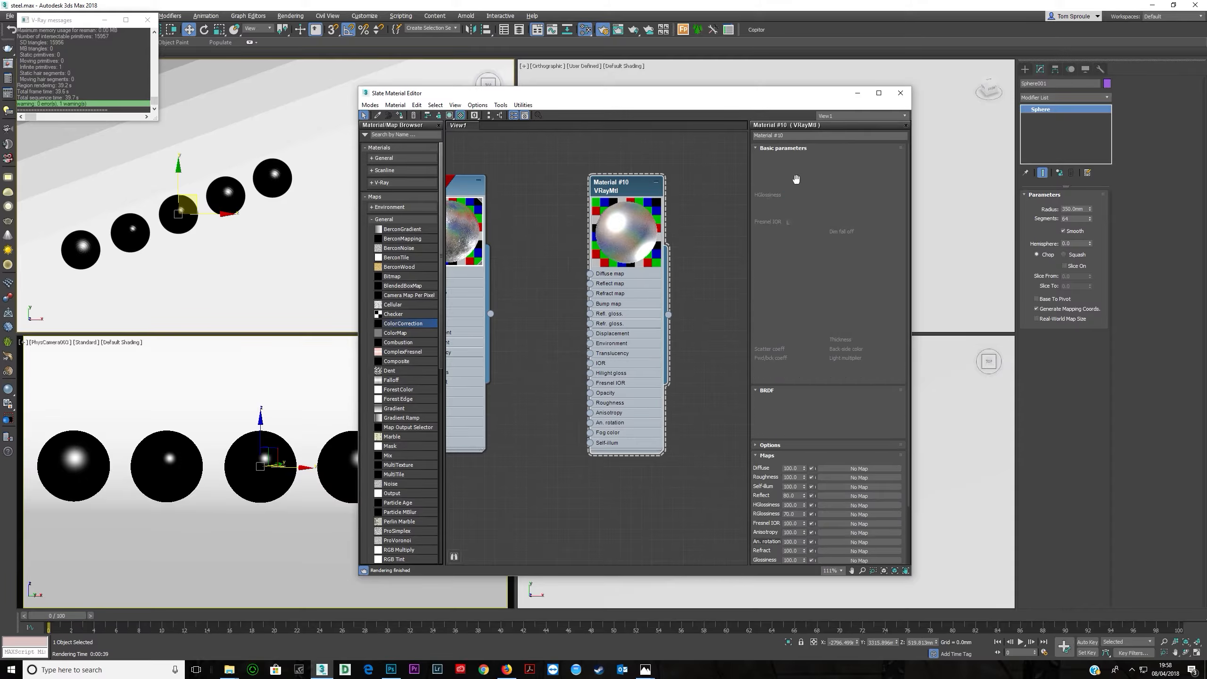
pyautogui.write('blacke')
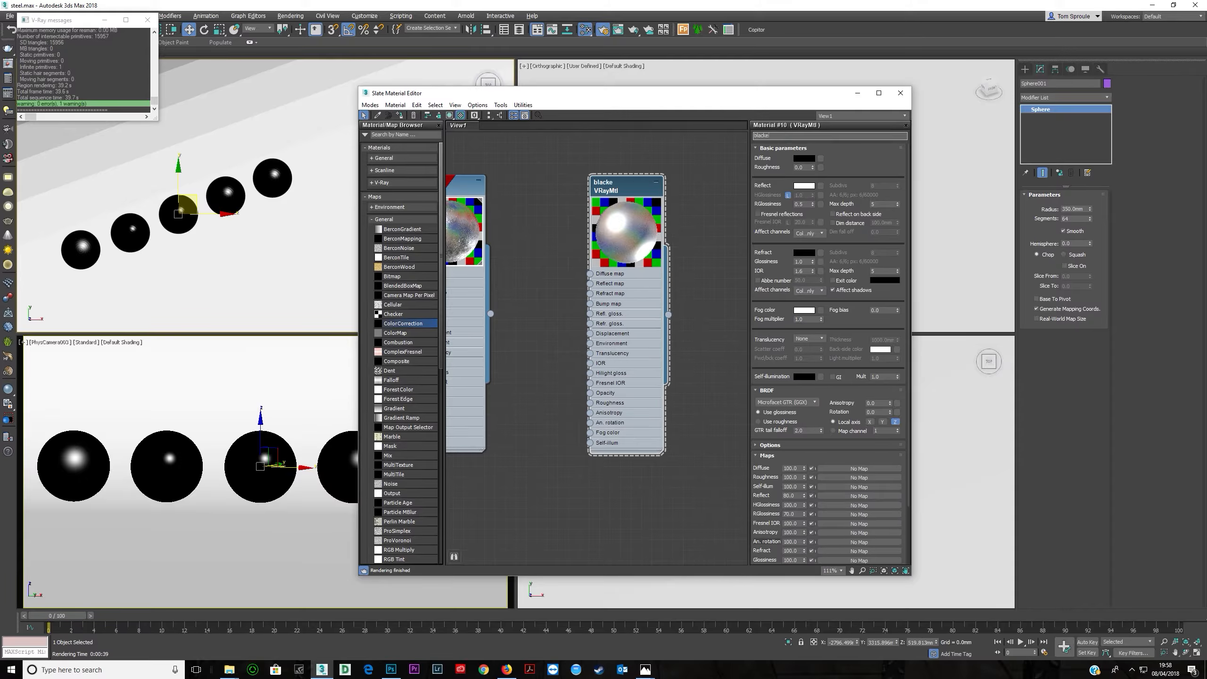
pyautogui.write('ned steel')
pyautogui.press('Return')
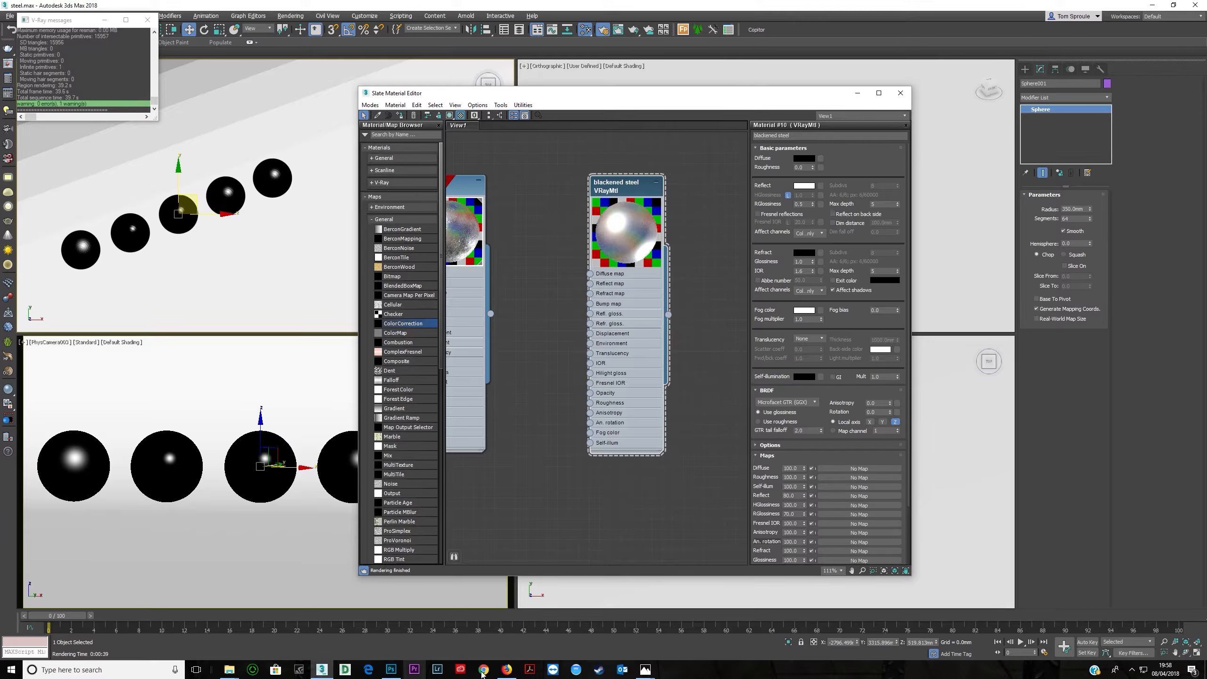
# - Save a dark blackened steel texture image from the browser into the maps folder
pyautogui.click(506, 669)
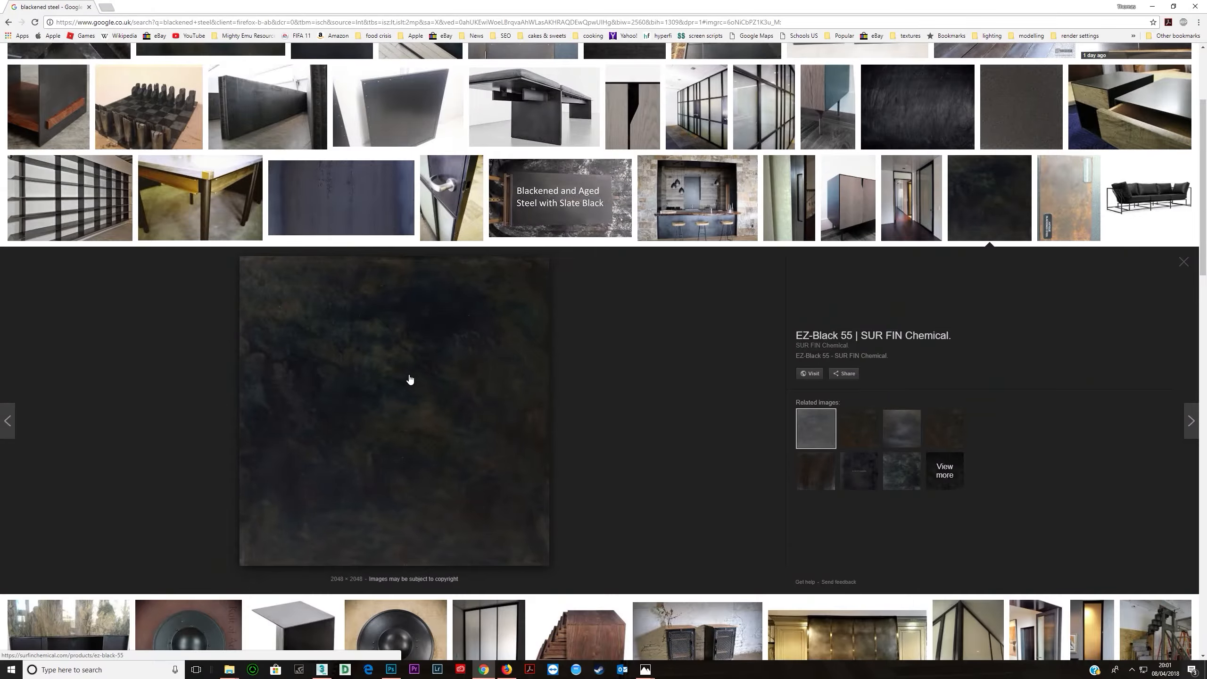
pyautogui.click(1172, 6)
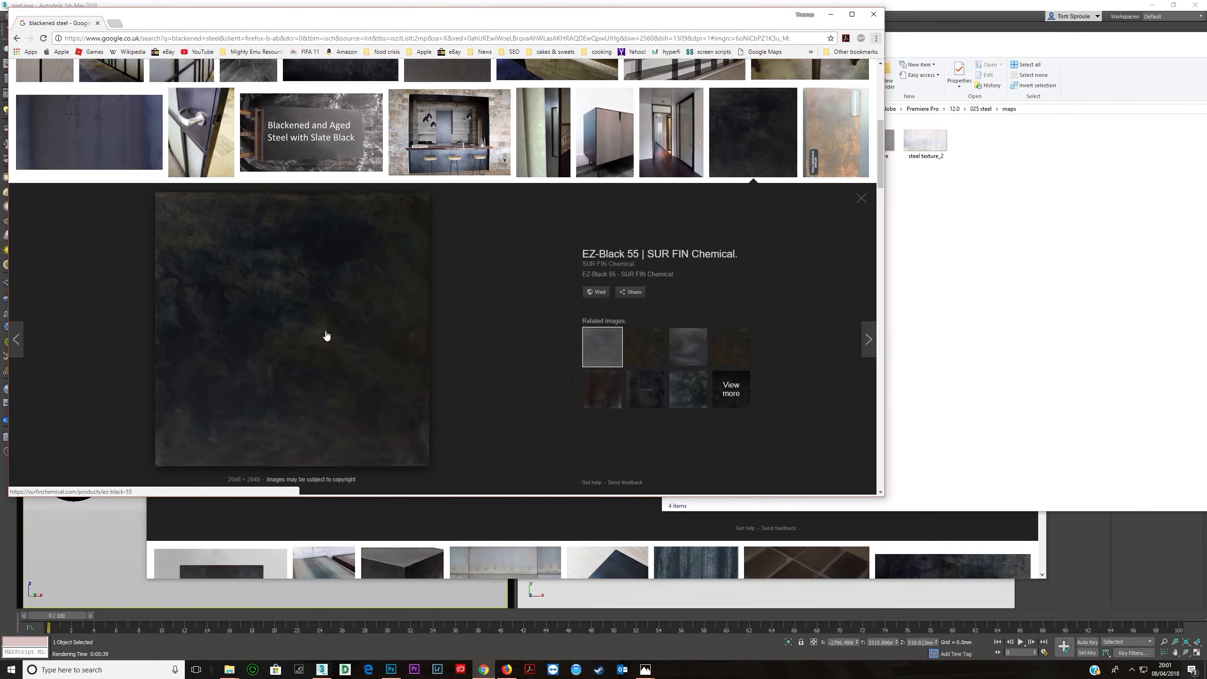
pyautogui.moveTo(326, 336); pyautogui.dragTo(1010, 310)
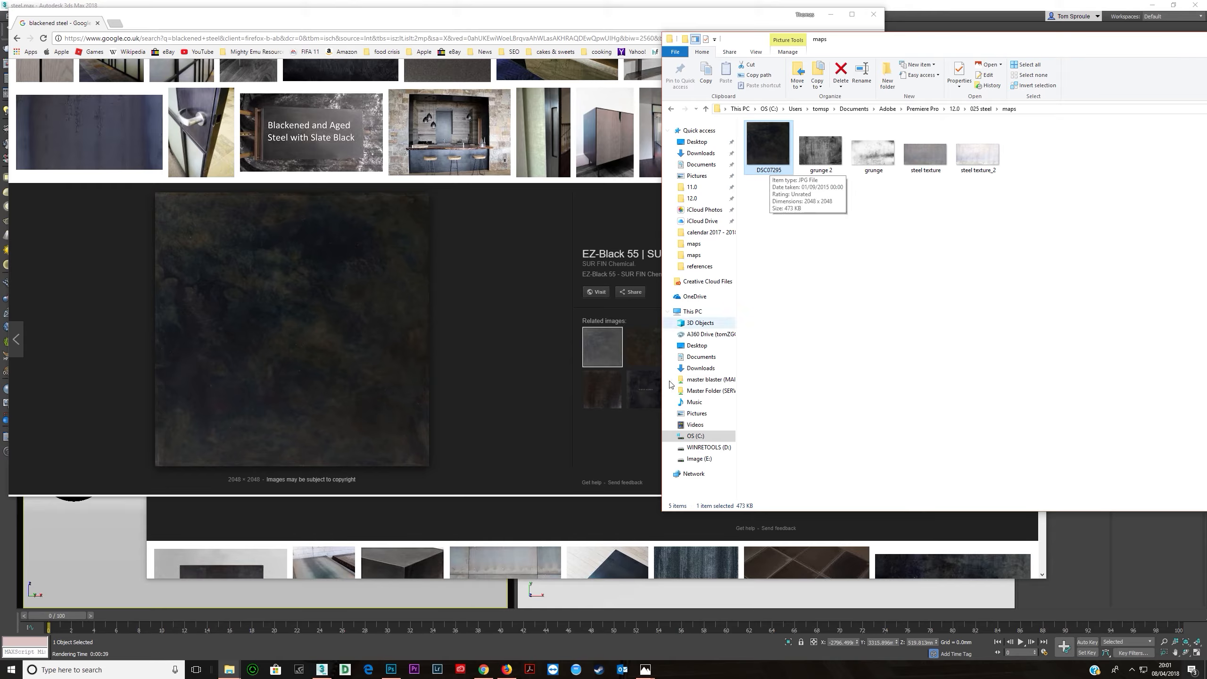
# - Load the DSC07295 texture image as a bitmap into the blackened steel material's Reflect map slot
pyautogui.click(321, 671)
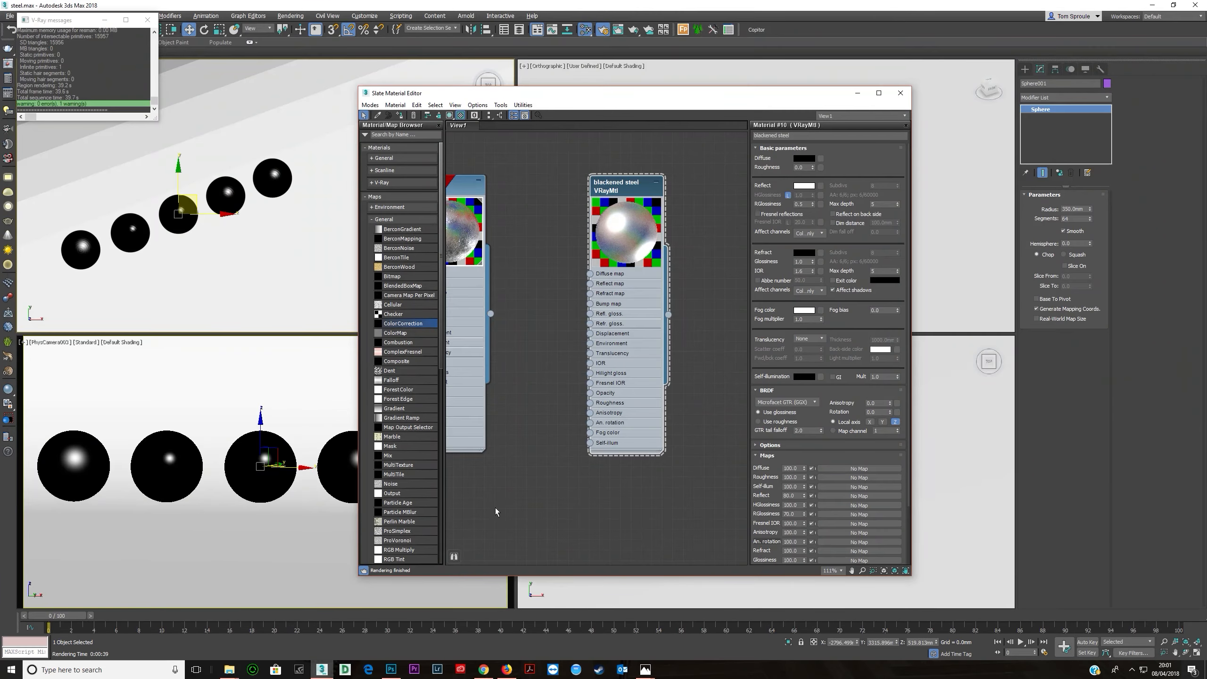
pyautogui.hotkey('alt', 'Tab')
pyautogui.moveTo(779, 164); pyautogui.dragTo(590, 282)
pyautogui.doubleClick(543, 276)
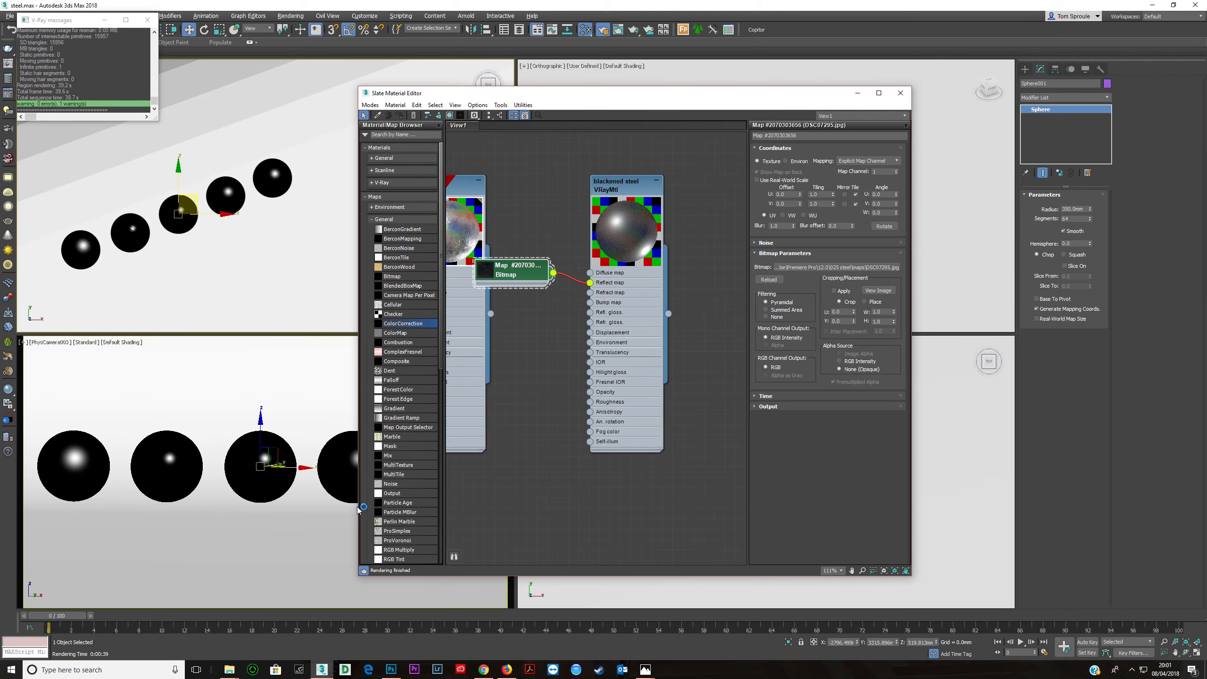
# - Assign the blackened steel material to the fifth sphere and render the camera view
pyautogui.click(482, 6)
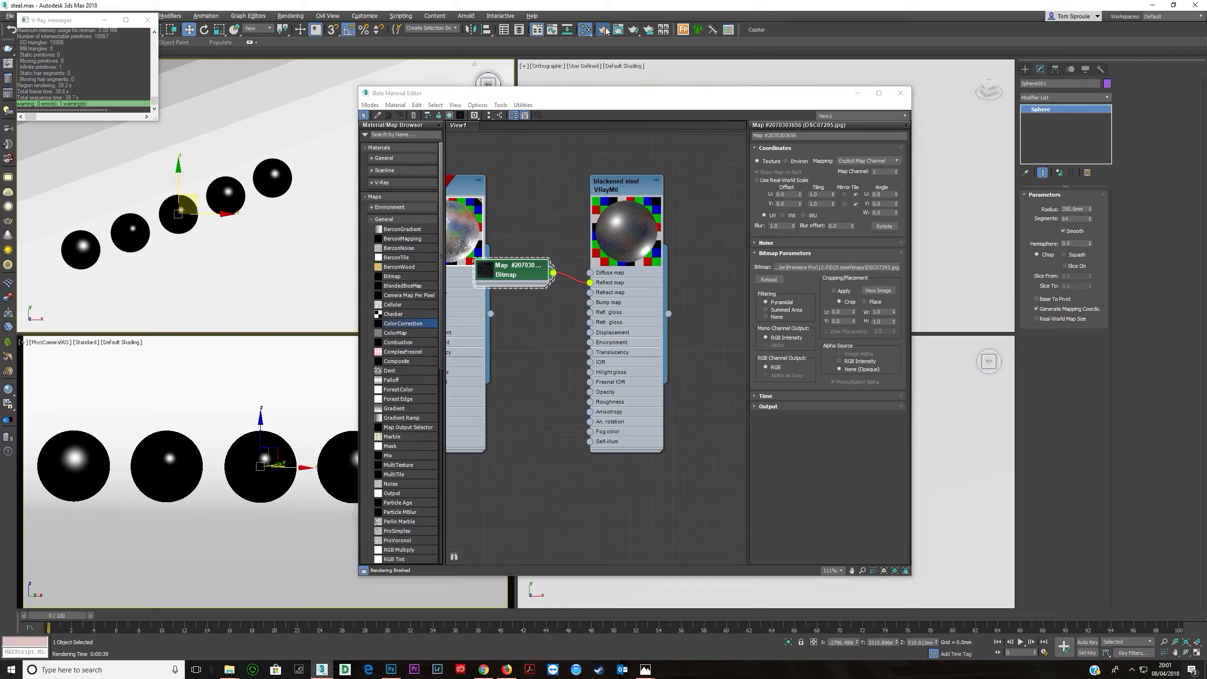
pyautogui.hotkey('shift', 'q')
pyautogui.click(623, 186)
pyautogui.click(281, 181)
pyautogui.click(399, 115)
pyautogui.rightClick(312, 443)
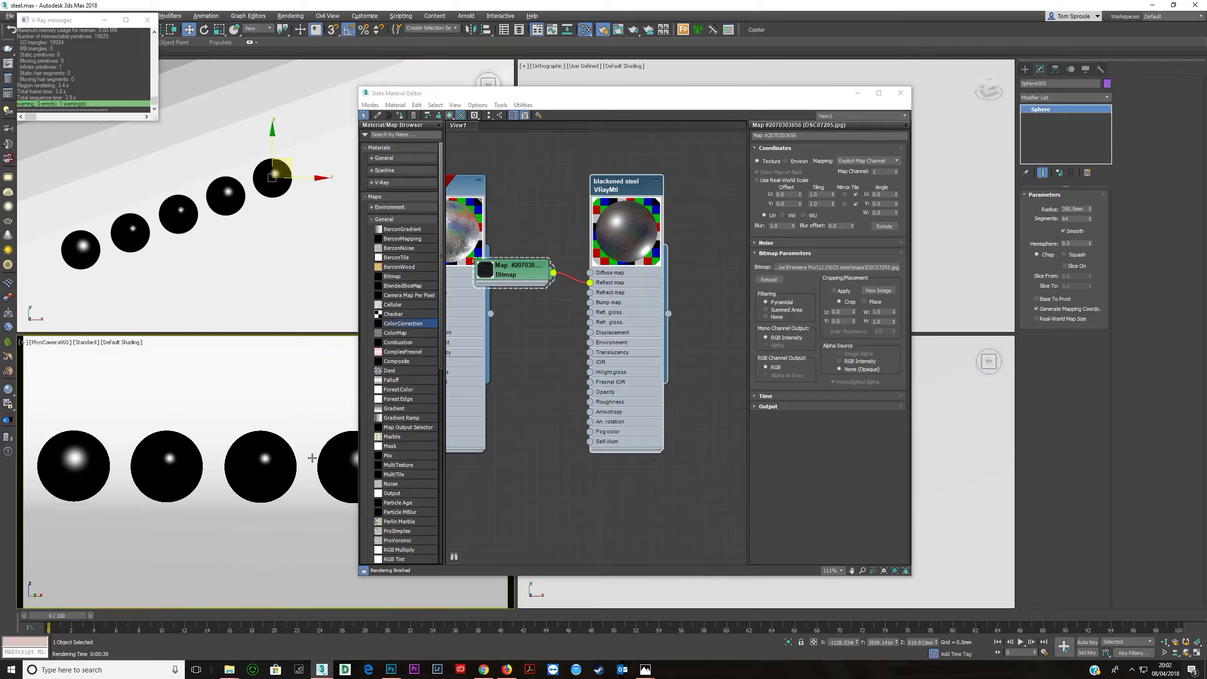
pyautogui.hotkey('shift', 'q')
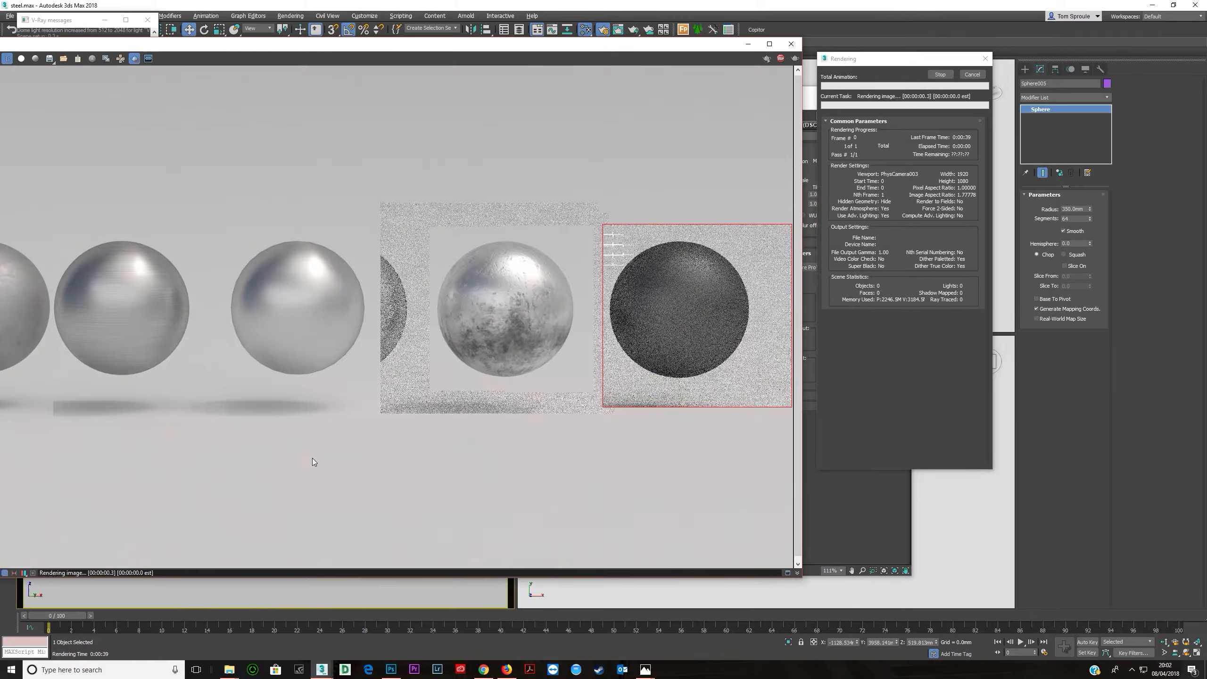
# - Inspect the render close up and compare it with a blackened steel door reference photo
pyautogui.scroll(3, 649, 296)
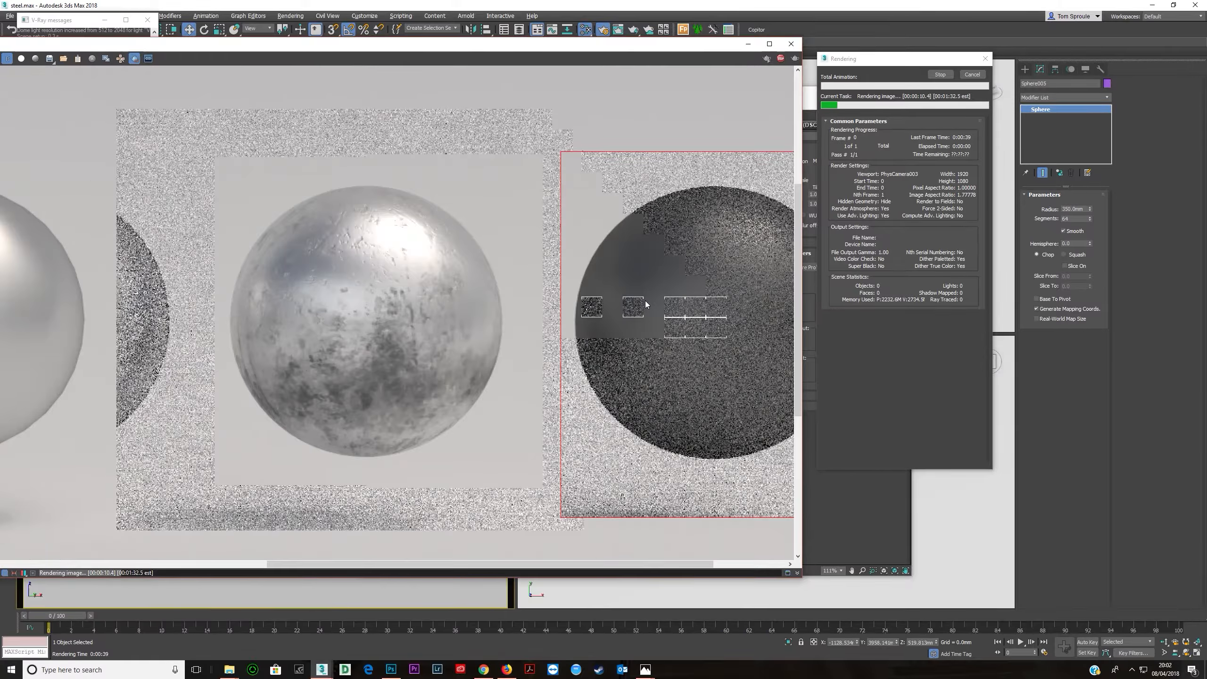
pyautogui.scroll(-3, 669, 320)
pyautogui.scroll(3, 670, 322)
pyautogui.scroll(-3, 671, 323)
pyautogui.click(645, 670)
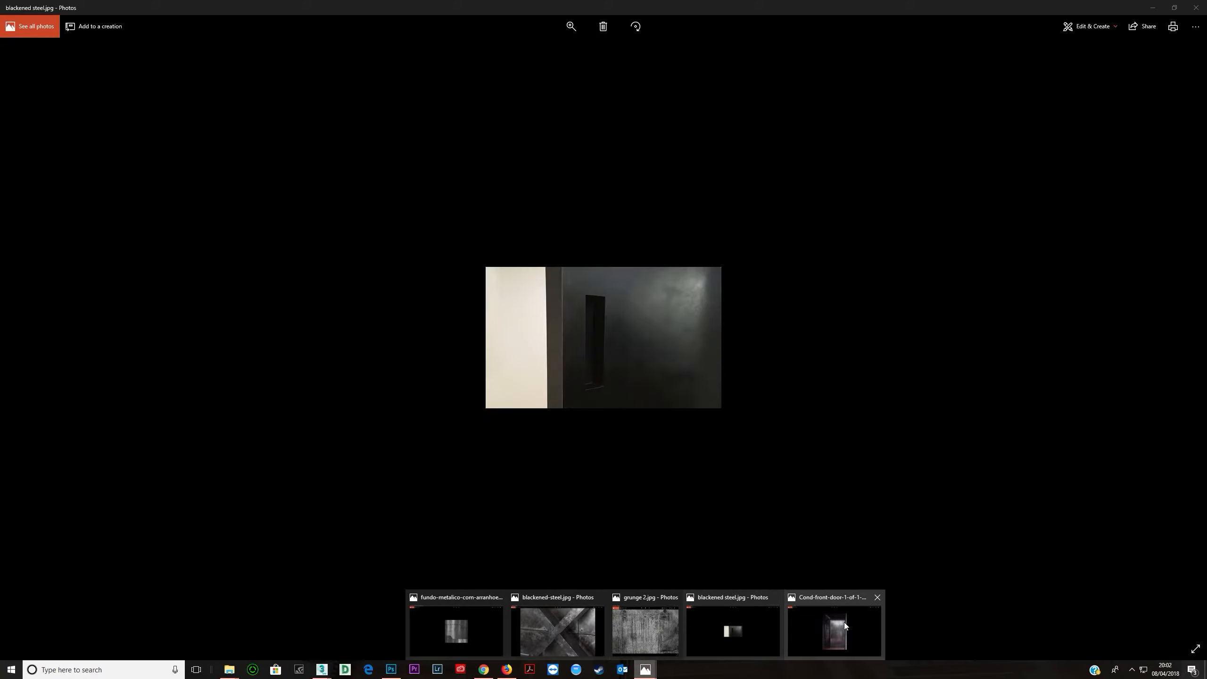
pyautogui.click(843, 622)
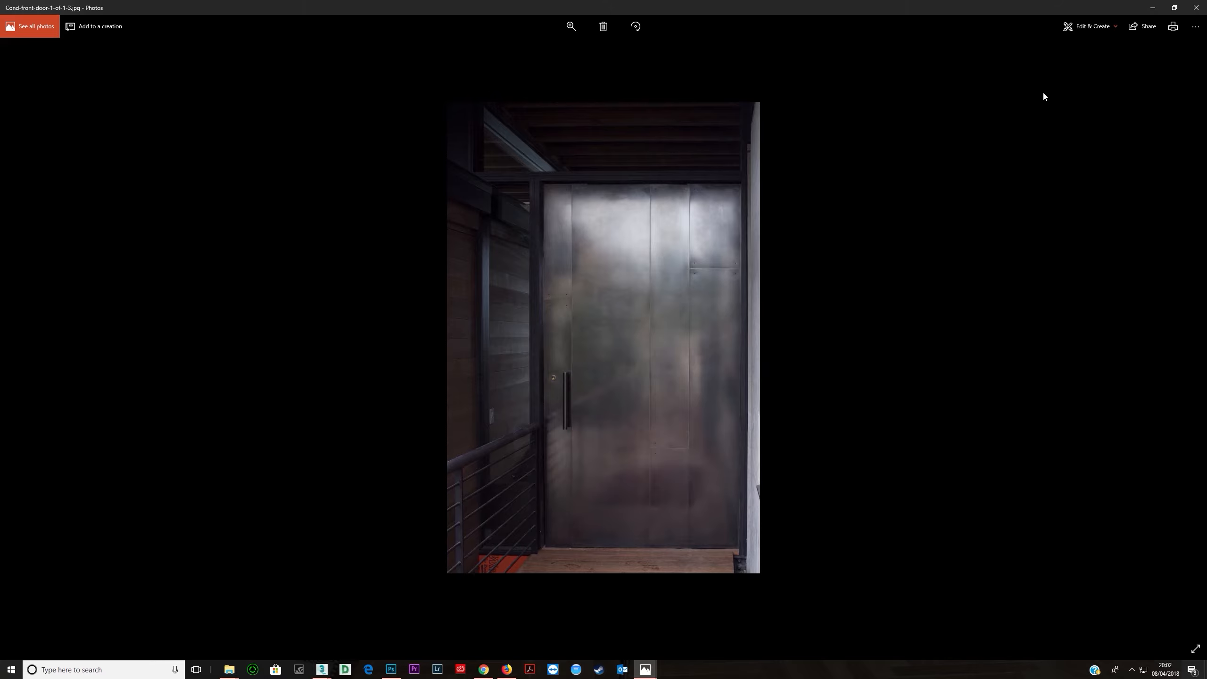
pyautogui.click(1151, 8)
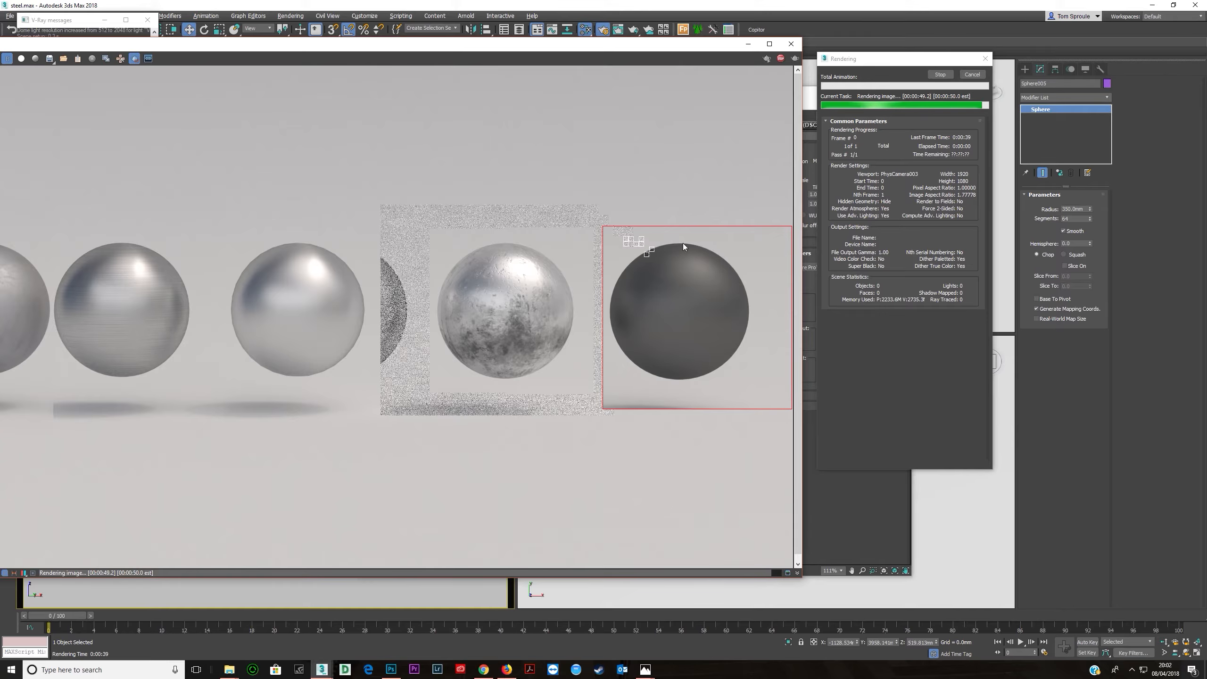
# - Close the render window and preview the bitmap's image from its parameters
pyautogui.click(790, 44)
pyautogui.click(515, 275)
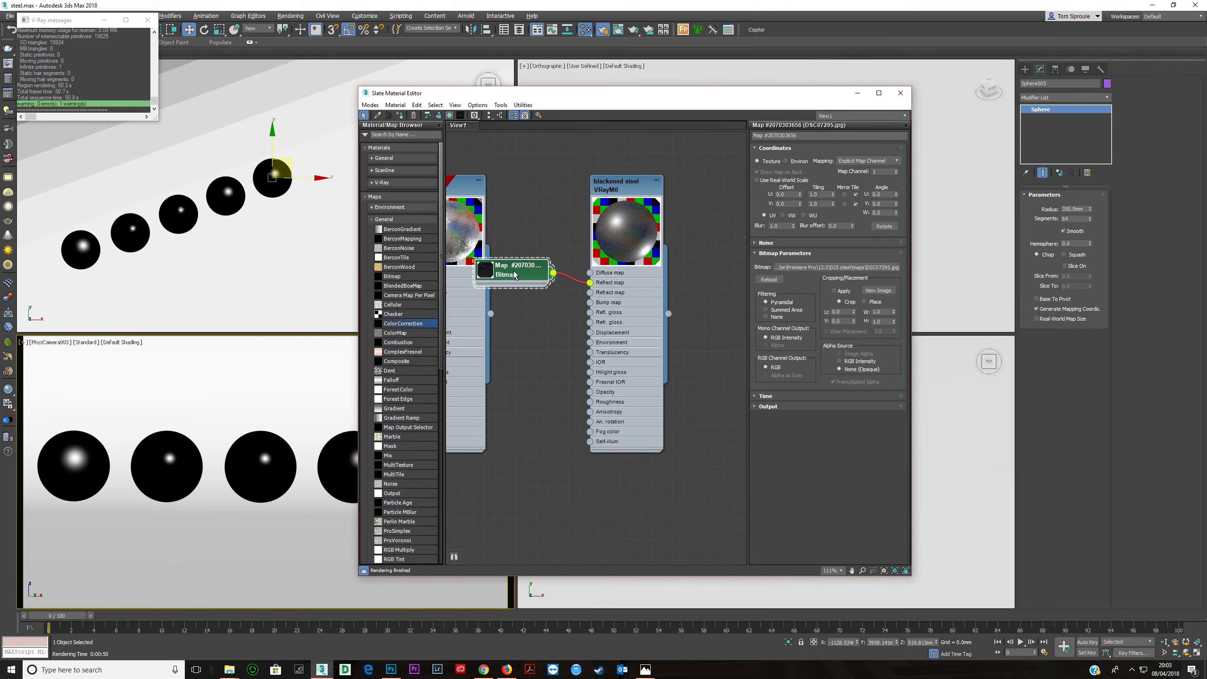
pyautogui.click(878, 290)
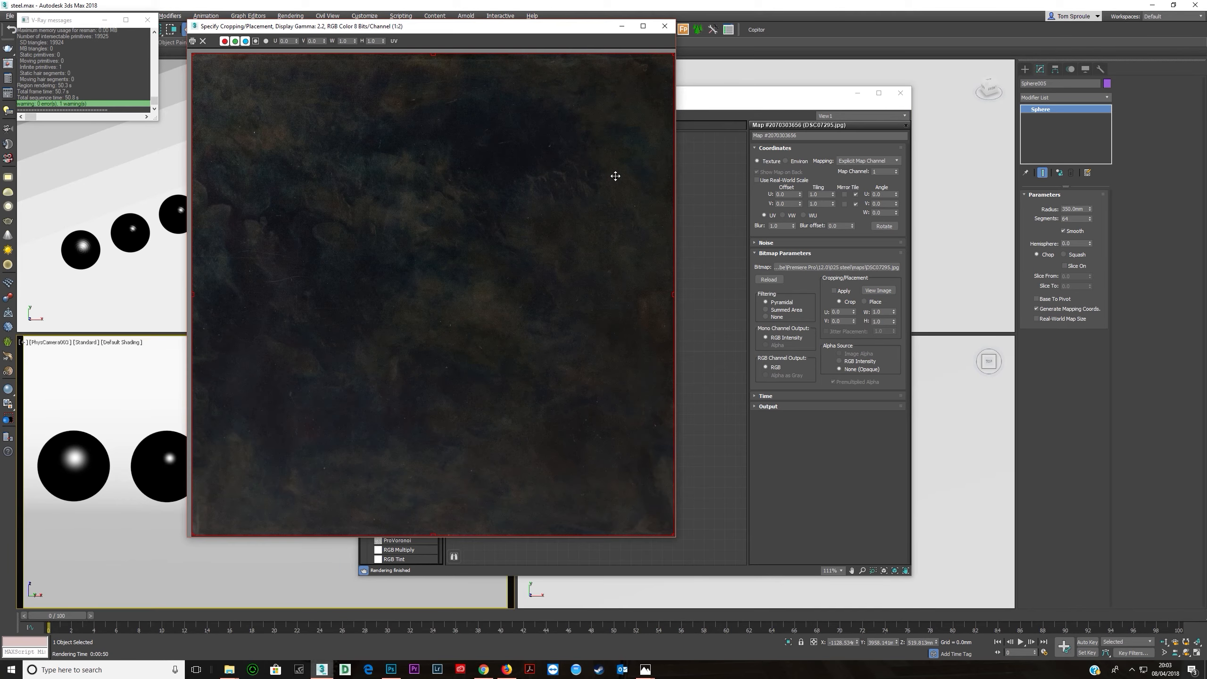
pyautogui.click(664, 27)
# - Wire the bitmap into the Refl. gloss slot through a new Color Correction node
pyautogui.moveTo(535, 275); pyautogui.dragTo(589, 313)
pyautogui.doubleClick(632, 323)
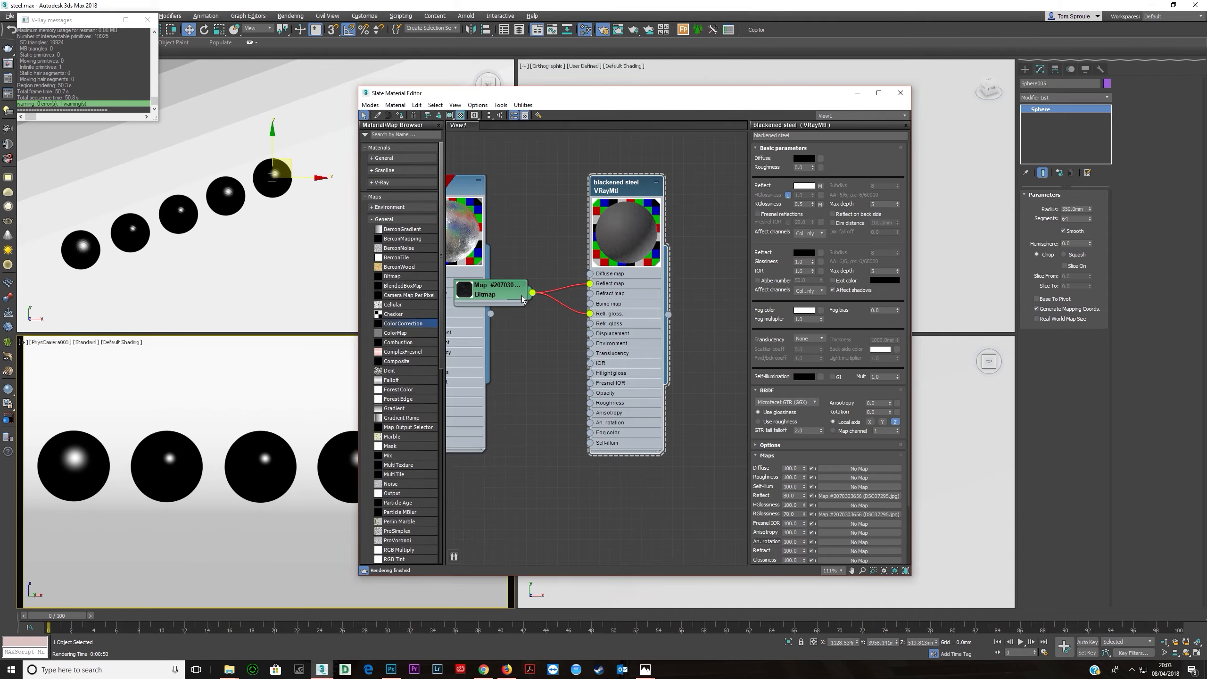
pyautogui.moveTo(521, 295); pyautogui.dragTo(489, 294)
pyautogui.moveTo(402, 323); pyautogui.dragTo(547, 304)
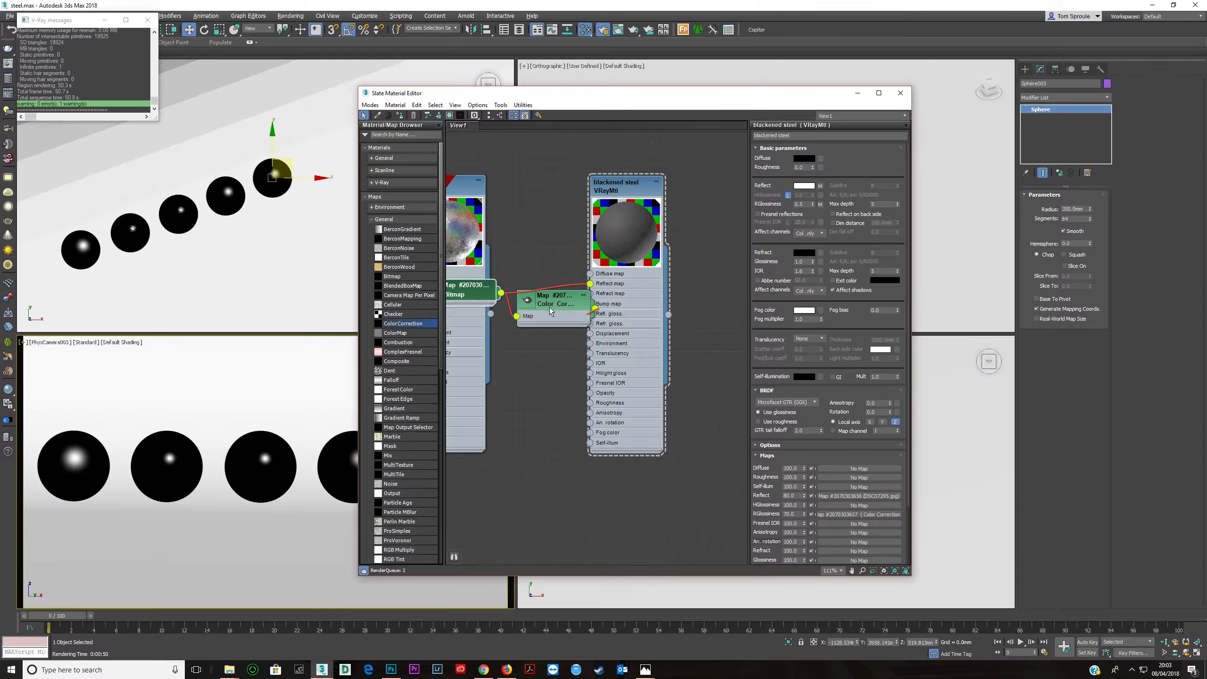
# - Set the Color Correction lightness to Advanced with an RGB gamma/contrast of 10, and tidy the nodes
pyautogui.click(850, 317)
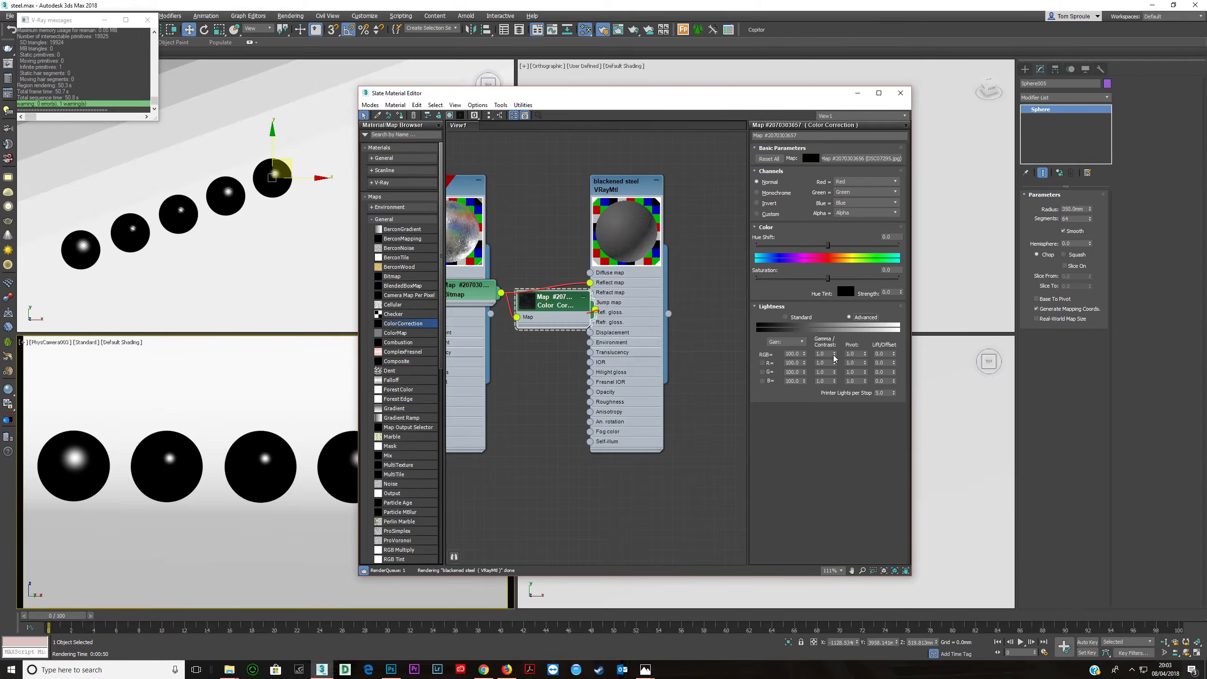
pyautogui.write('10')
pyautogui.press('Return')
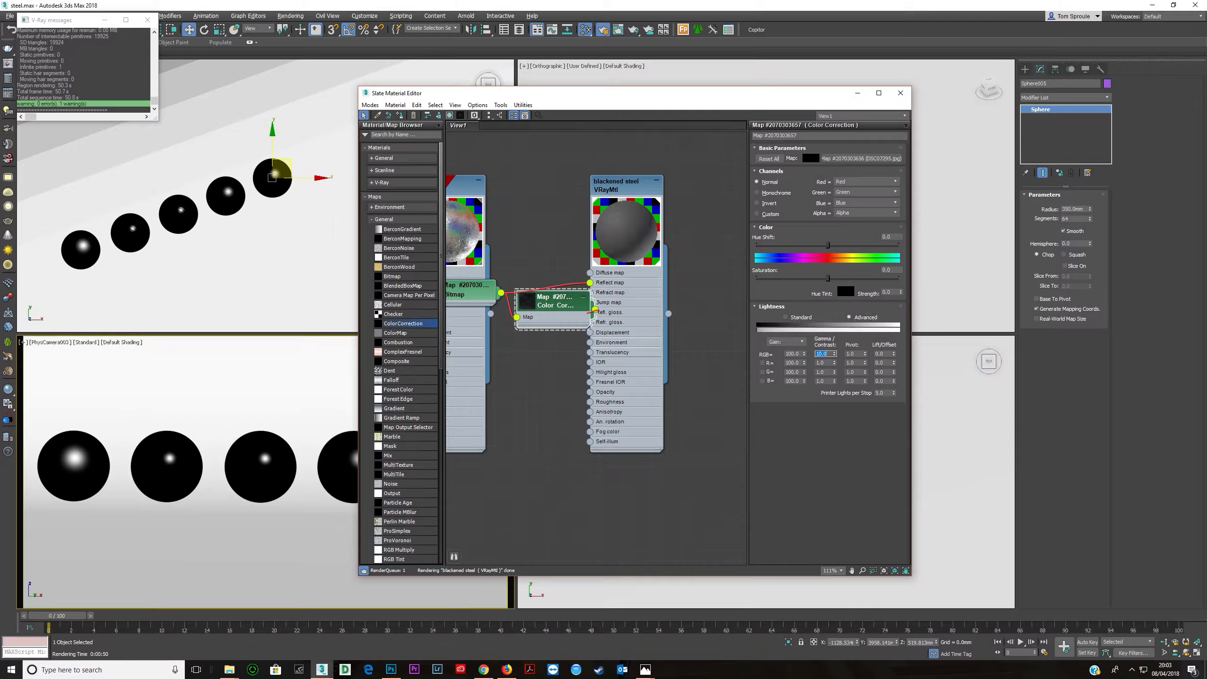
pyautogui.moveTo(550, 323); pyautogui.dragTo(529, 344)
pyautogui.moveTo(548, 335); pyautogui.dragTo(583, 339, button='middle')
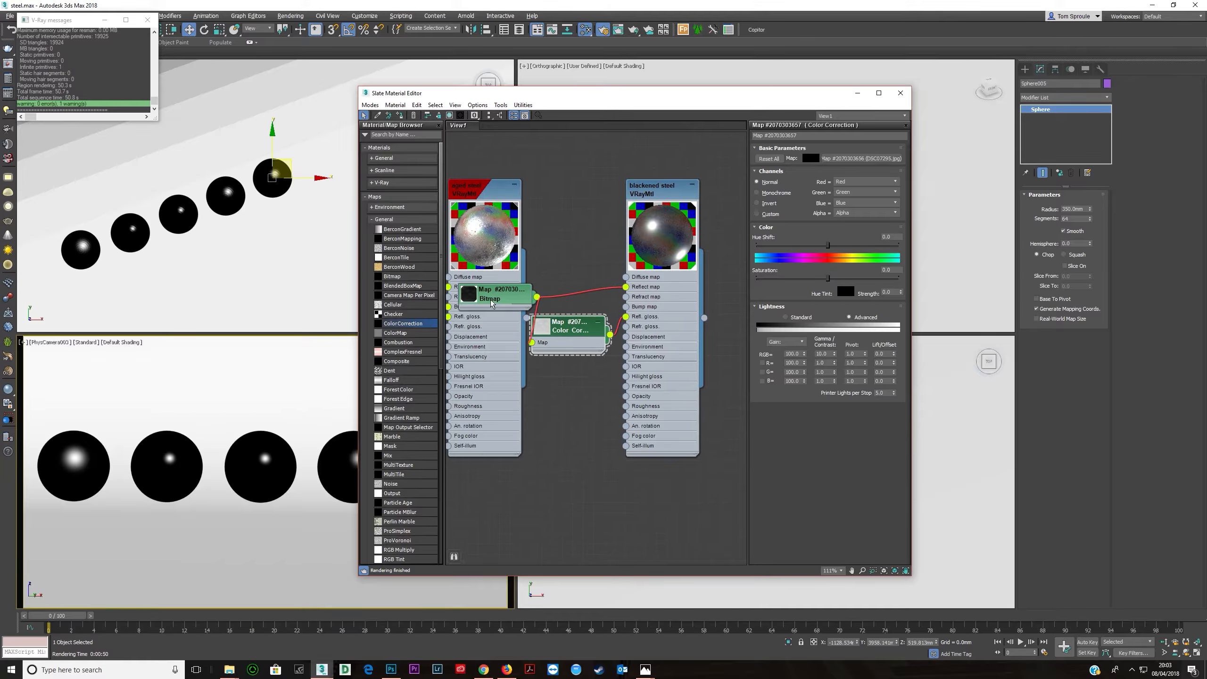
# - Open DSC07295 in Photoshop and brighten it strongly with a Curves adjustment layer
pyautogui.moveTo(229, 668)
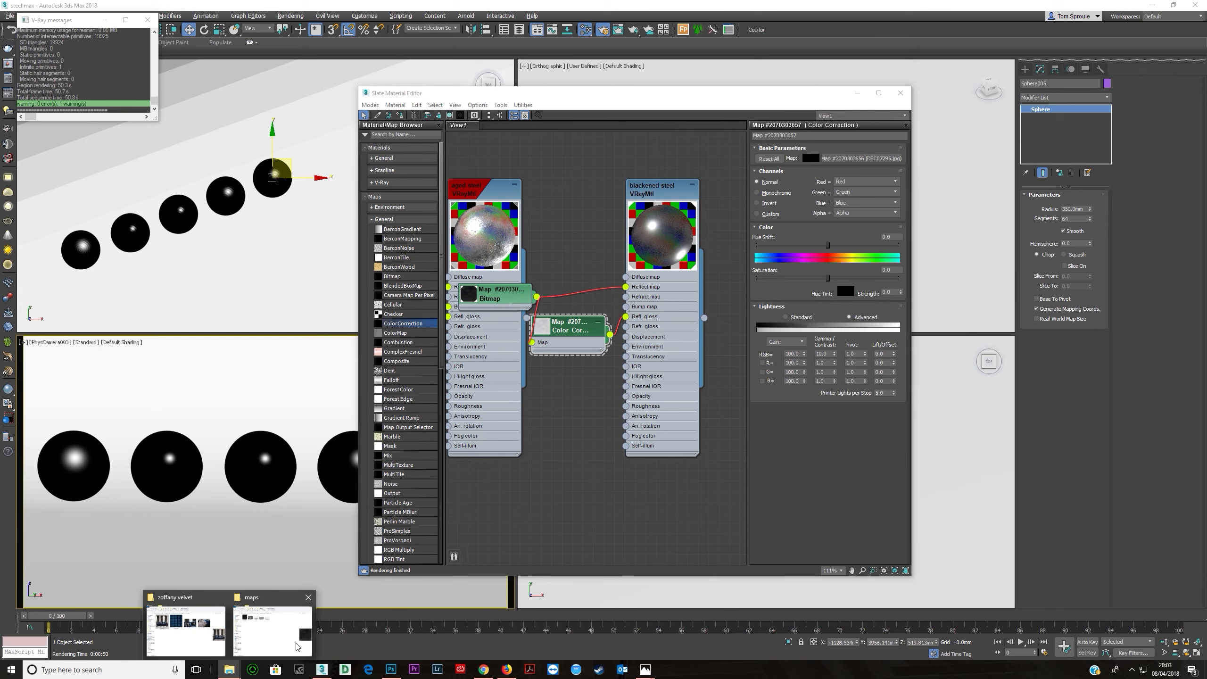
pyautogui.click(296, 634)
pyautogui.rightClick(787, 159)
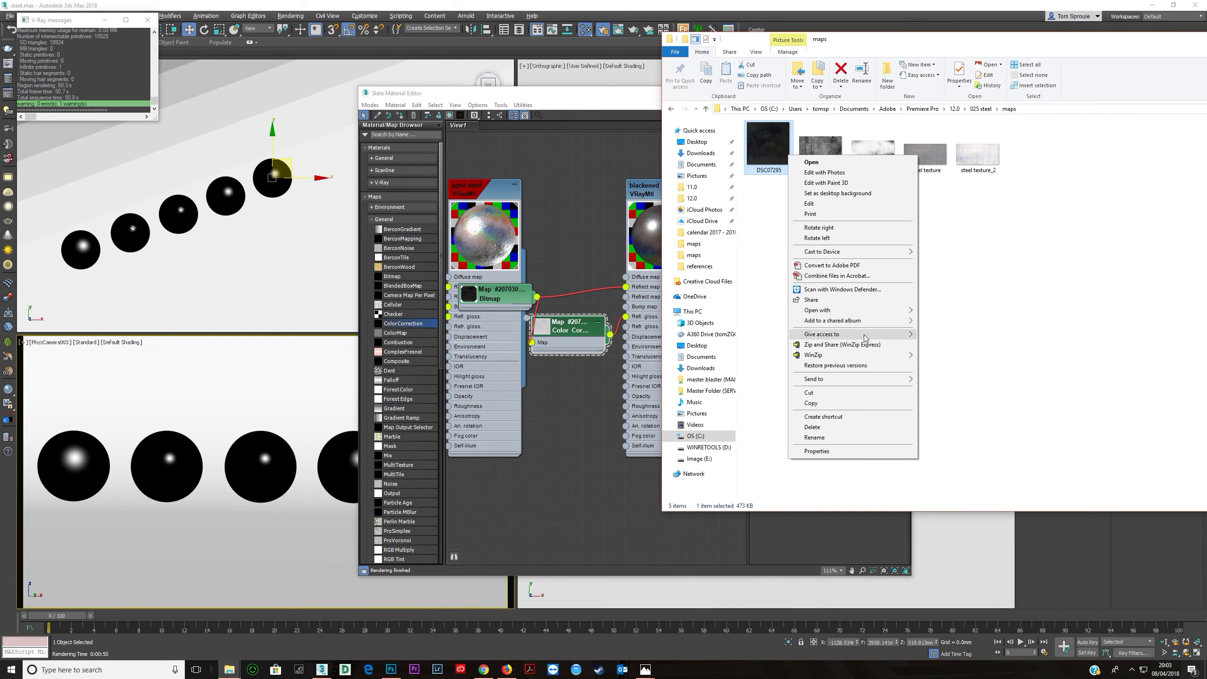
pyautogui.moveTo(838, 314)
pyautogui.click(946, 311)
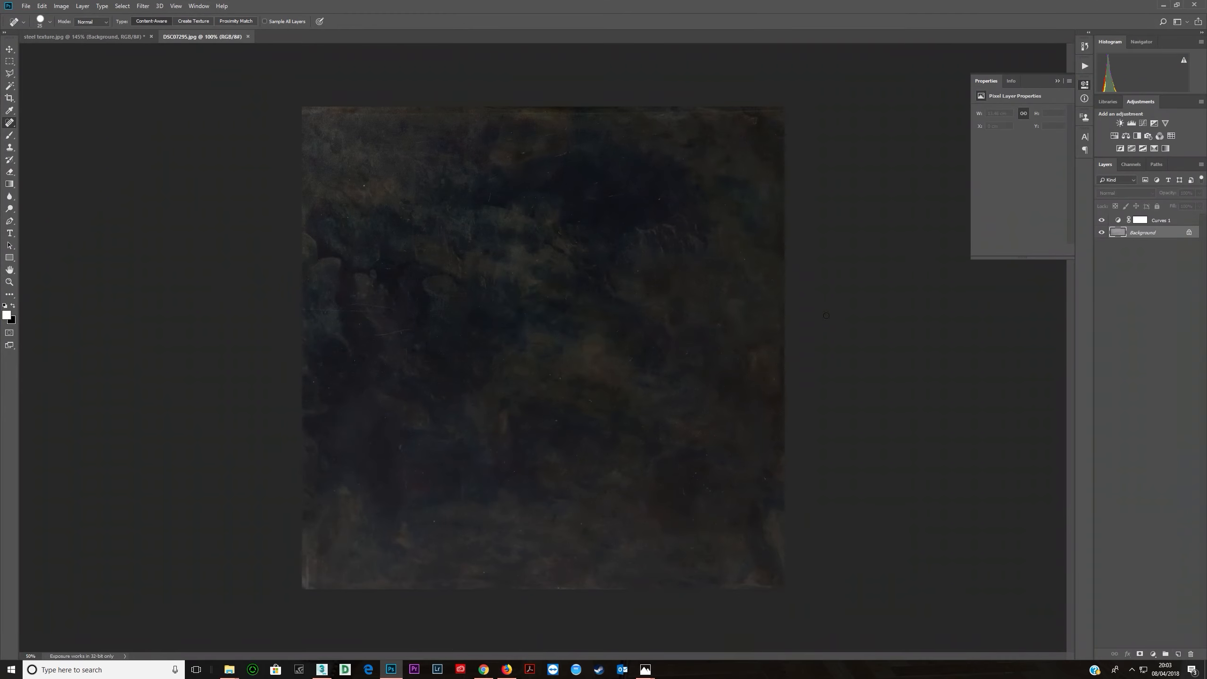
pyautogui.click(1142, 123)
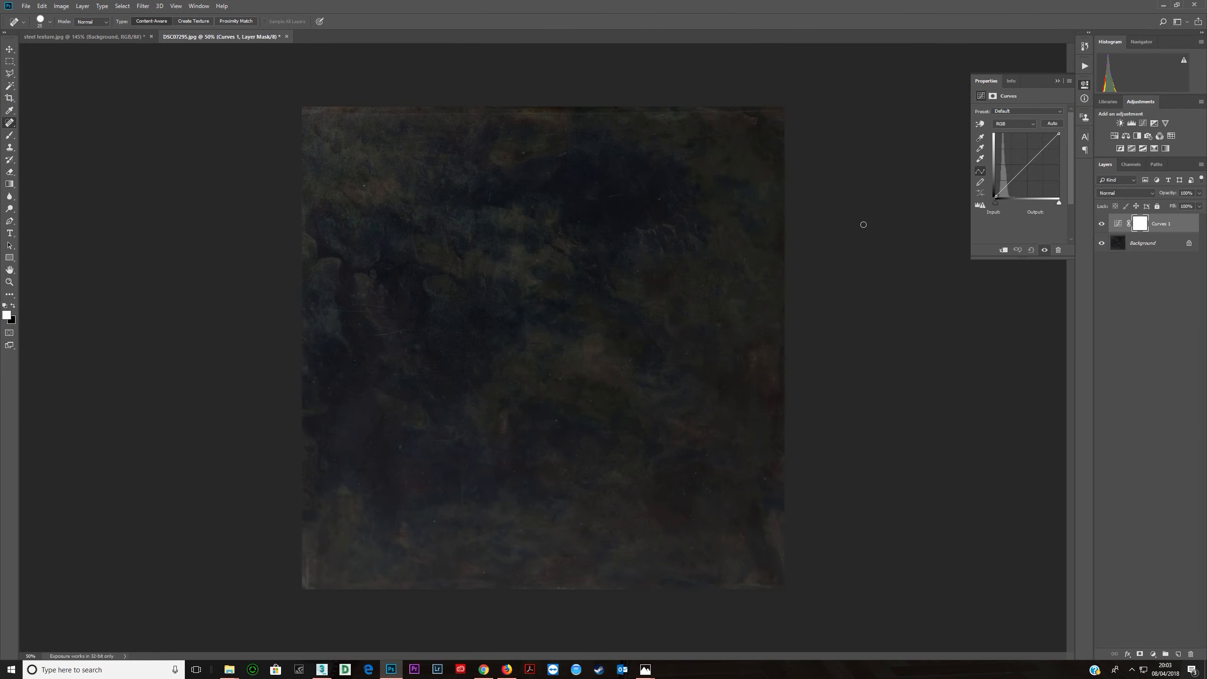
pyautogui.moveTo(1035, 156); pyautogui.dragTo(1015, 142)
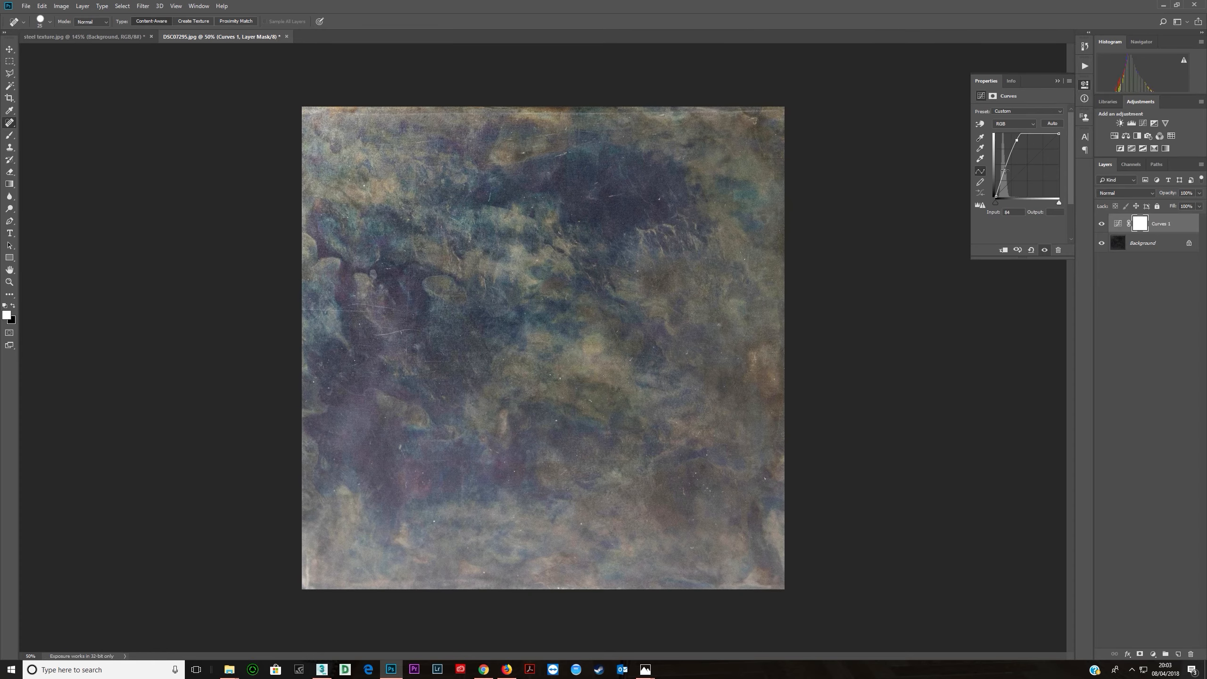
pyautogui.moveTo(1022, 142); pyautogui.dragTo(1009, 141)
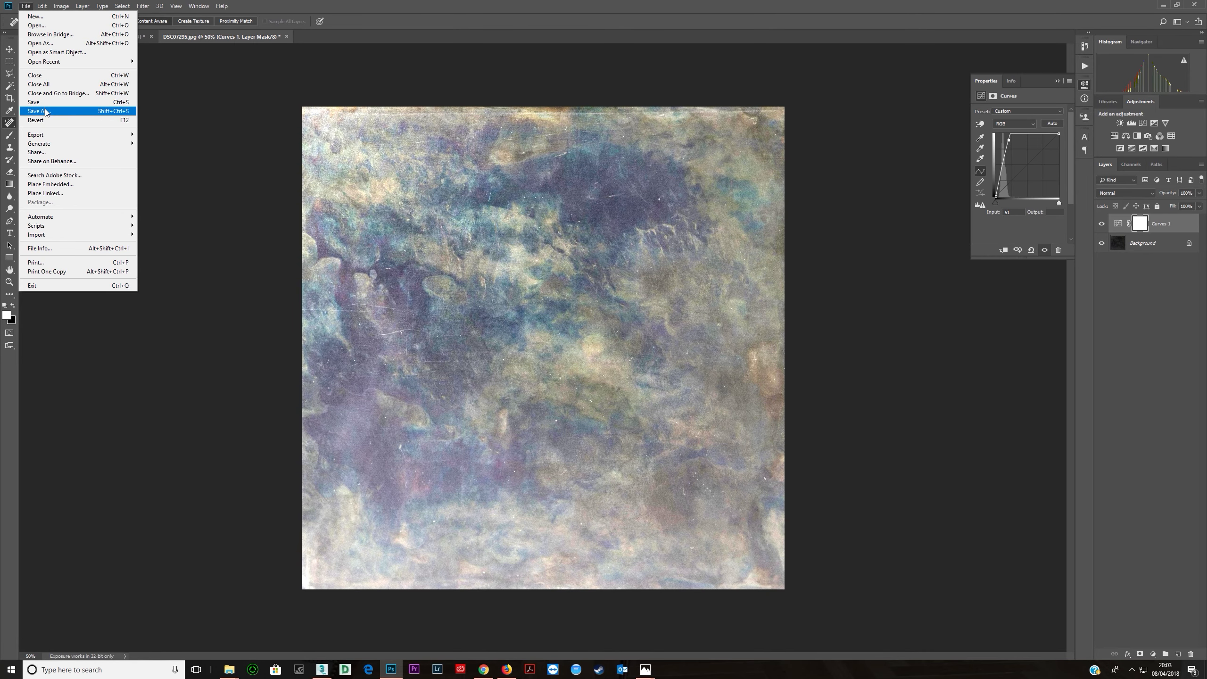
# - Save the brightened image as a JPEG copy in the maps folder
pyautogui.click(39, 111)
pyautogui.click(90, 303)
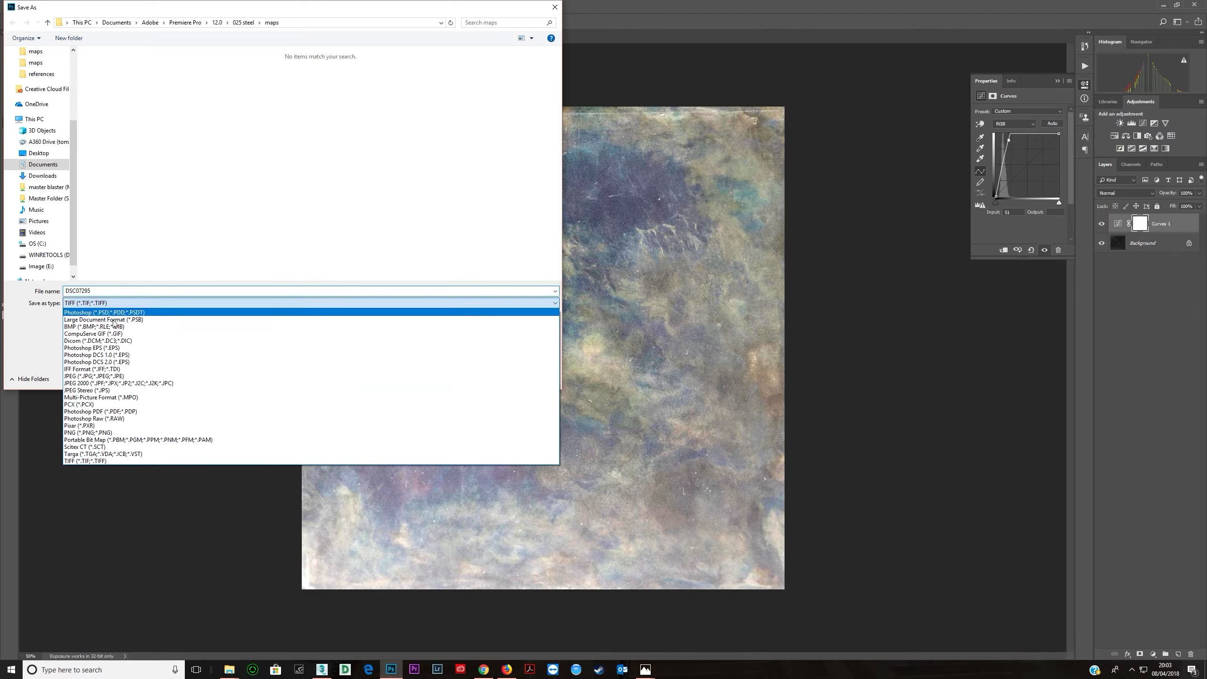
pyautogui.click(95, 376)
pyautogui.click(123, 290)
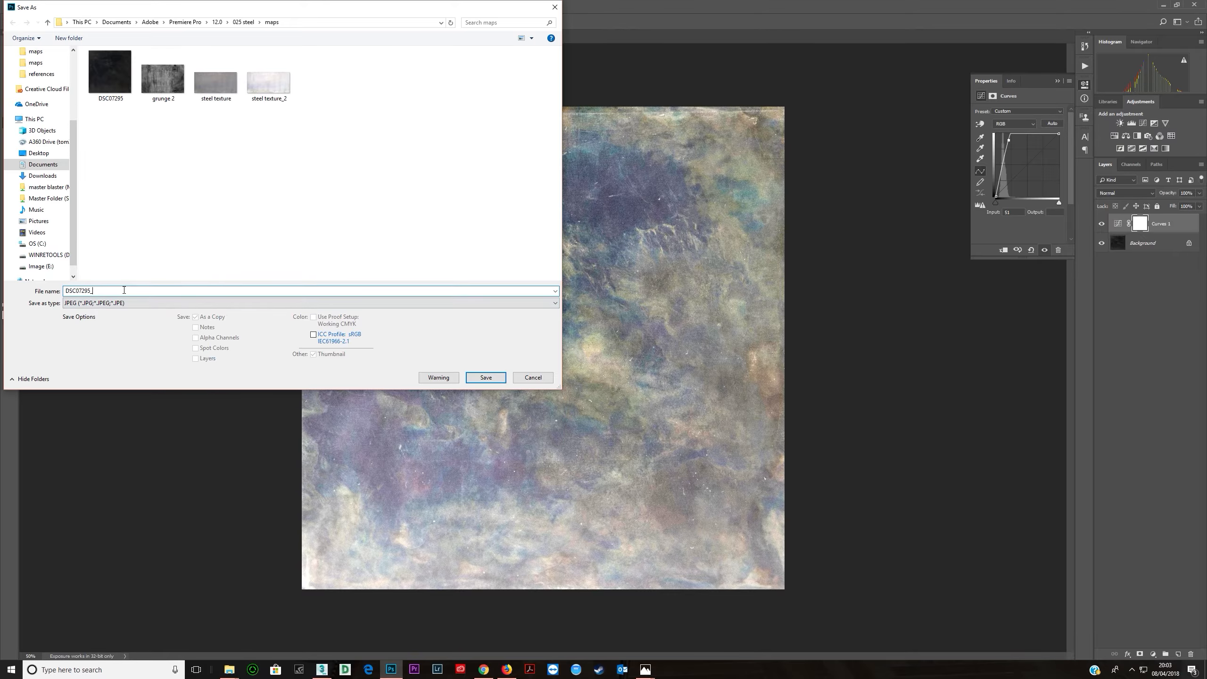
pyautogui.press('Return')
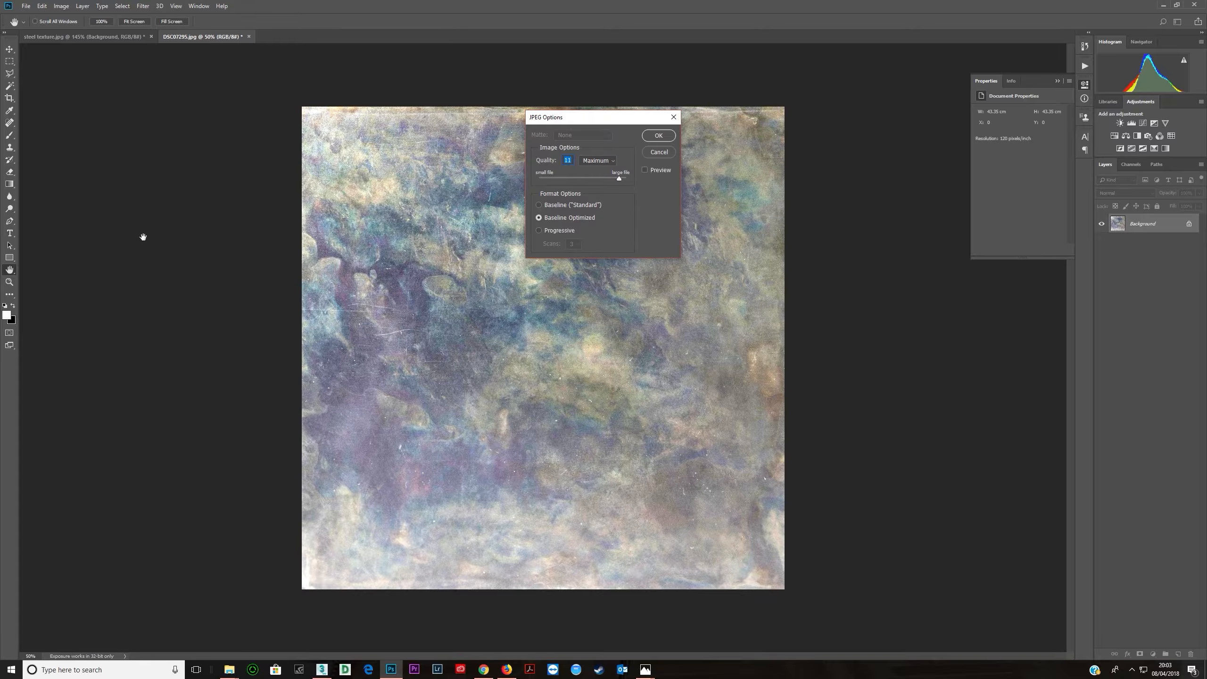
pyautogui.click(658, 135)
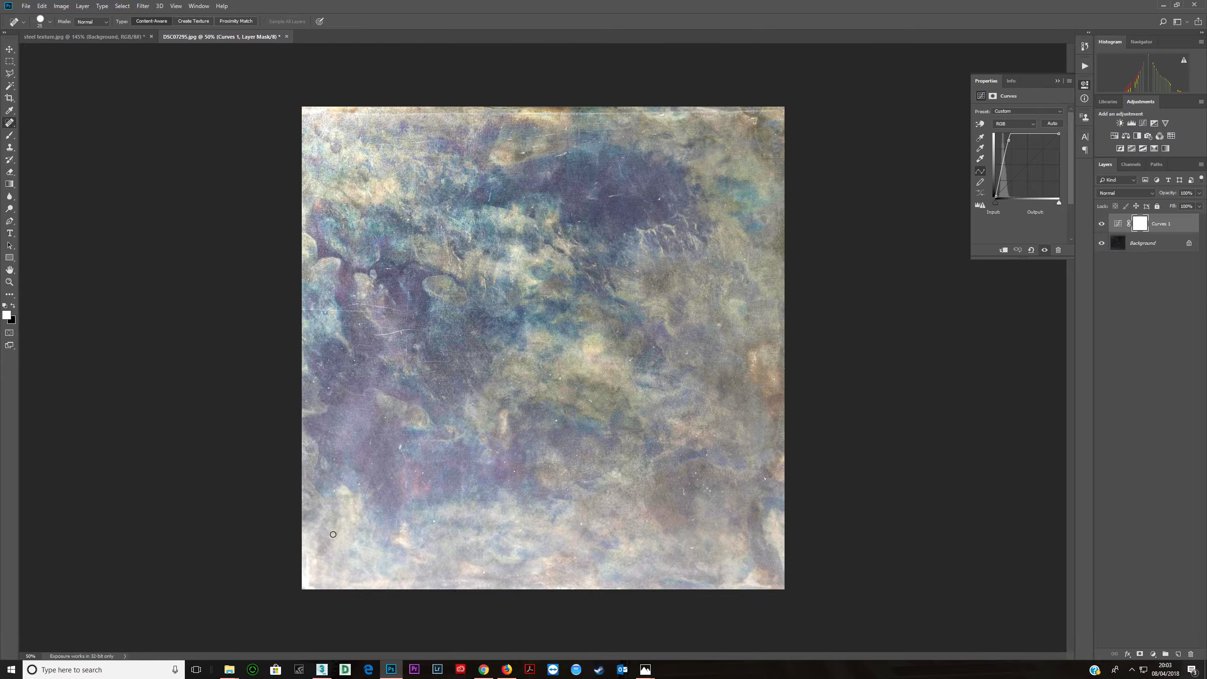
# - Rename the new image file in the maps folder as DSC07295_g
pyautogui.moveTo(230, 673)
pyautogui.click(266, 637)
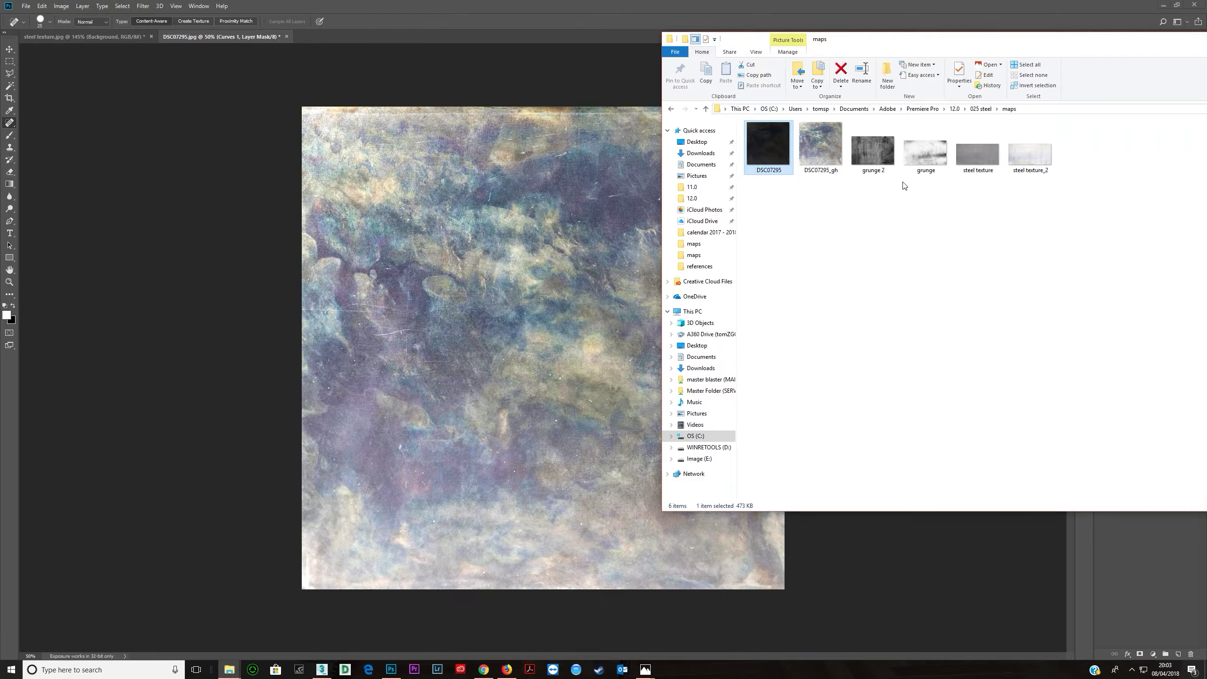
pyautogui.click(831, 167)
pyautogui.click(834, 172)
pyautogui.press('End')
pyautogui.press('Return')
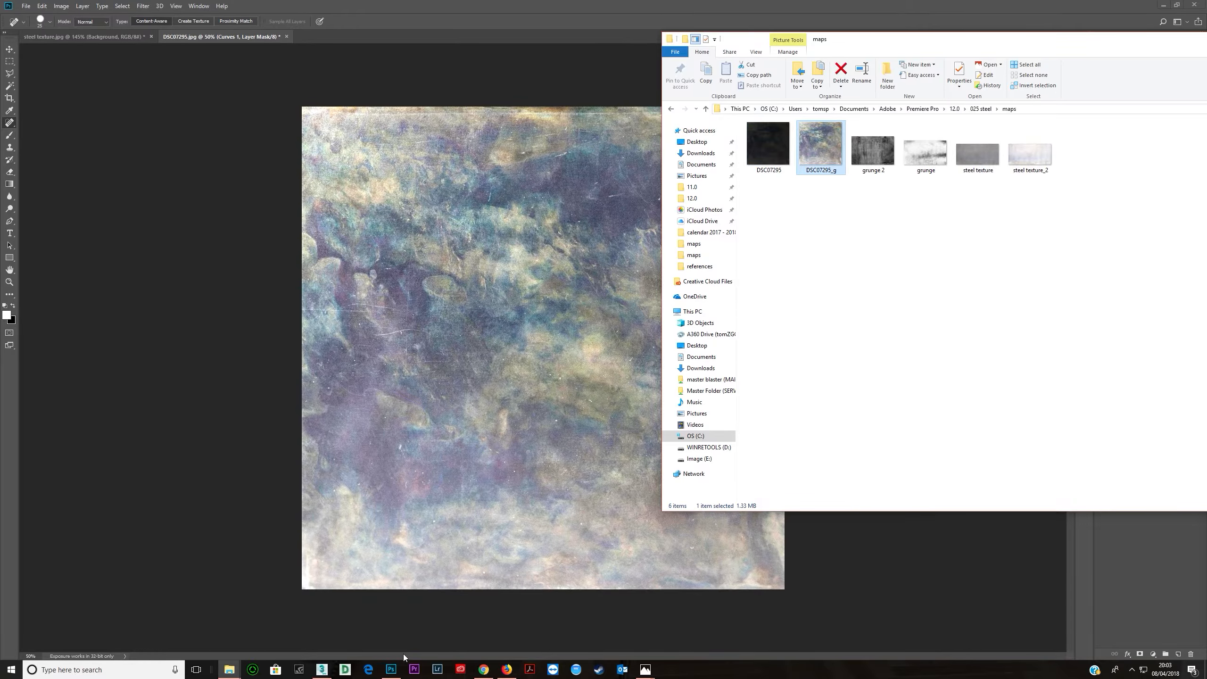
# - Rearrange the blackened steel nodes and give the Color Correction its own copy of the bitmap
pyautogui.click(321, 669)
pyautogui.moveTo(670, 343); pyautogui.dragTo(803, 350)
pyautogui.press('l')
pyautogui.scroll(-5, 551, 342)
pyautogui.moveTo(674, 351); pyautogui.dragTo(695, 334, button='middle')
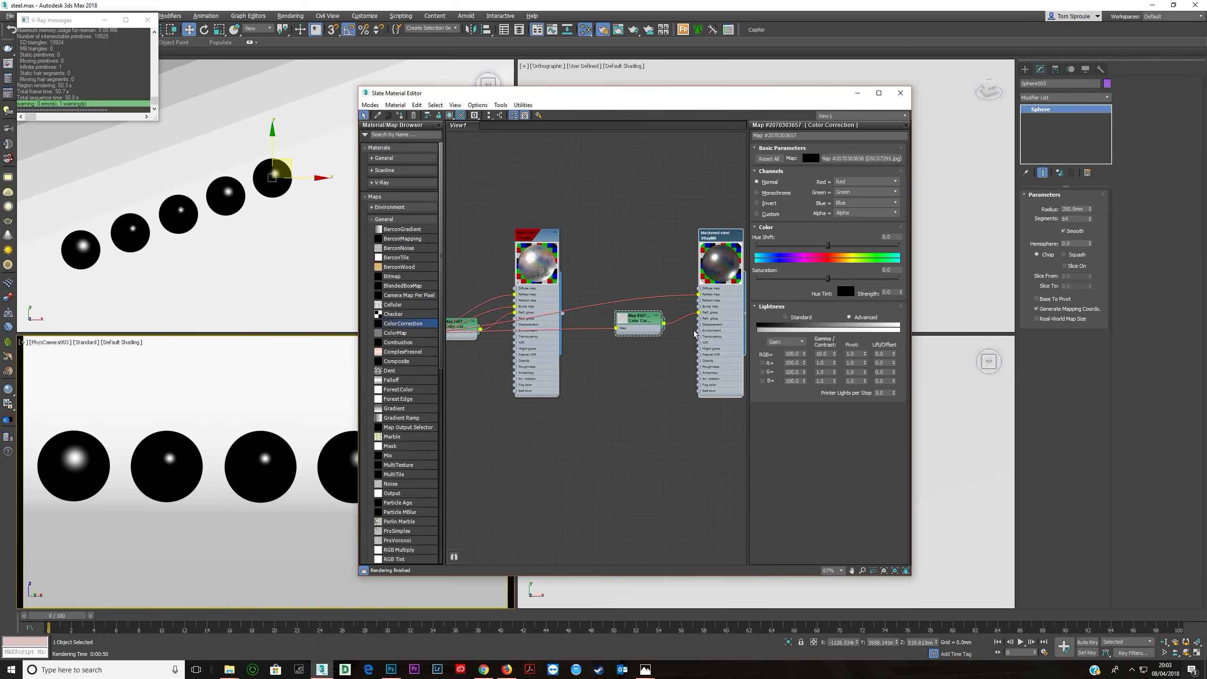
pyautogui.scroll(-2, 526, 346)
pyautogui.moveTo(526, 345); pyautogui.dragTo(647, 331, button='middle')
pyautogui.moveTo(533, 320); pyautogui.dragTo(709, 270)
pyautogui.moveTo(710, 303); pyautogui.dragTo(445, 348, button='middle')
pyautogui.scroll(2, 447, 348)
pyautogui.moveTo(583, 259); pyautogui.dragTo(702, 245)
pyautogui.moveTo(463, 367); pyautogui.dragTo(537, 338)
pyautogui.moveTo(450, 305); pyautogui.dragTo(495, 290)
pyautogui.keyDown('shift'); pyautogui.moveTo(483, 291); pyautogui.dragTo(483, 335); pyautogui.keyUp('shift')
# - Replace the copied bitmap's image with DSC07295_g
pyautogui.doubleClick(490, 335)
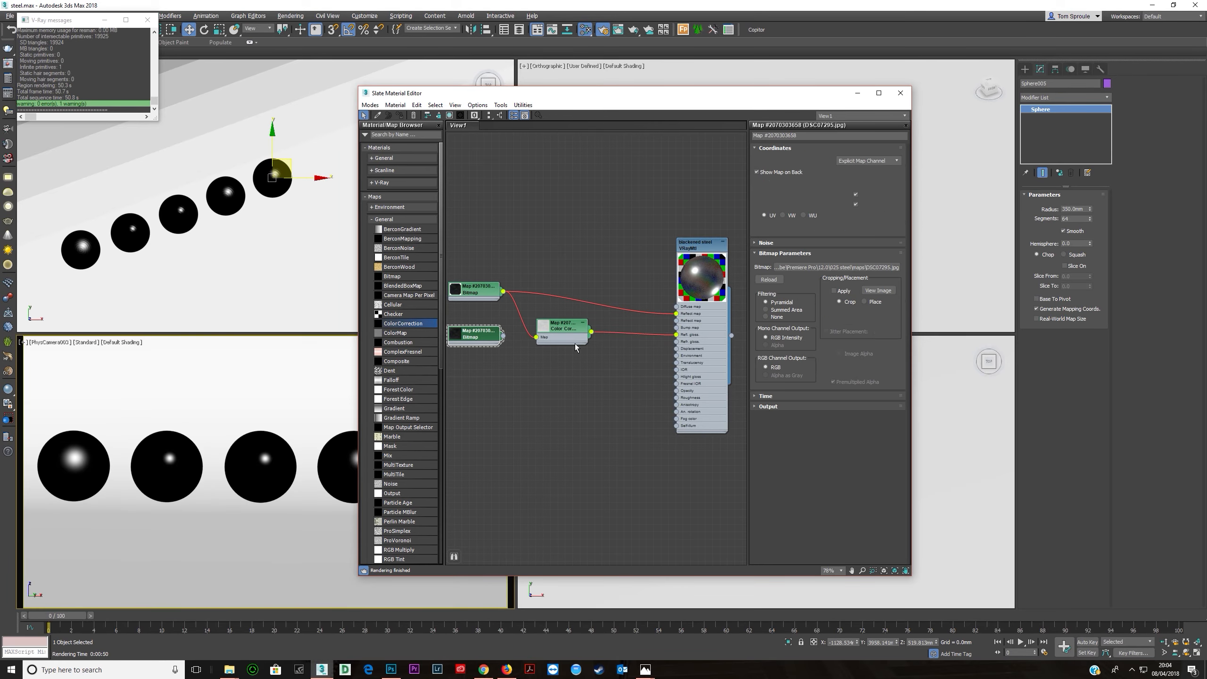
pyautogui.click(840, 267)
pyautogui.press('Right')
pyautogui.press('BackSpace')
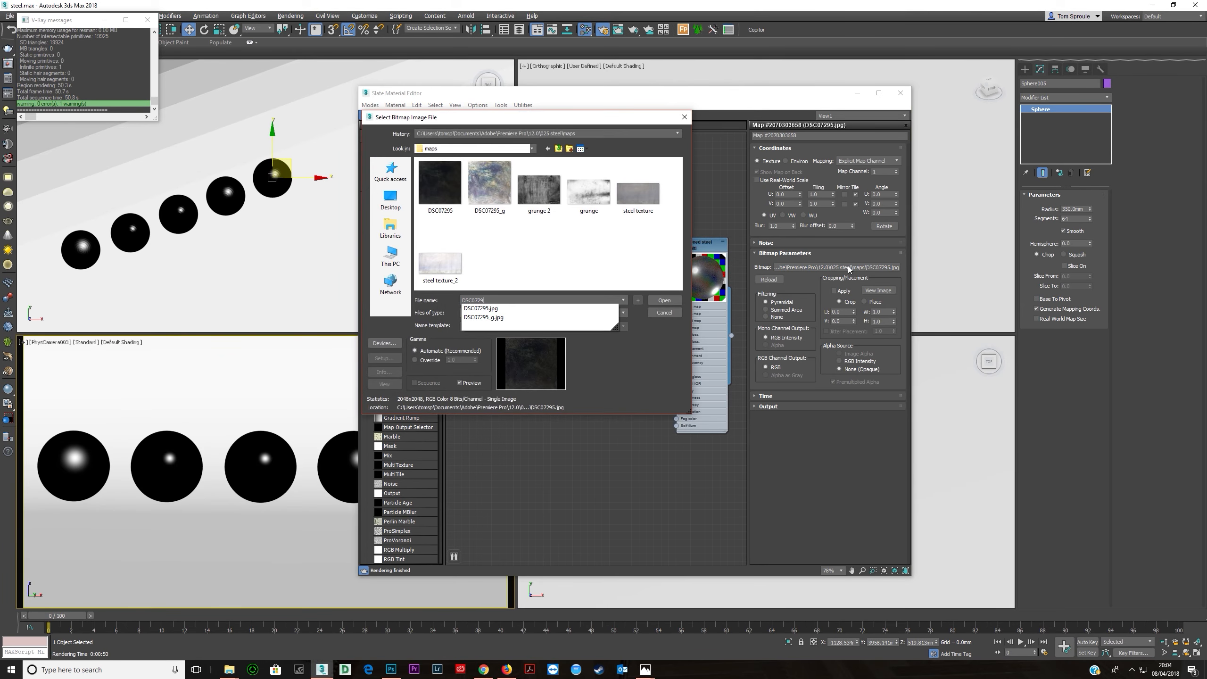
pyautogui.press('Down')
pyautogui.press('Down')
pyautogui.press('Return')
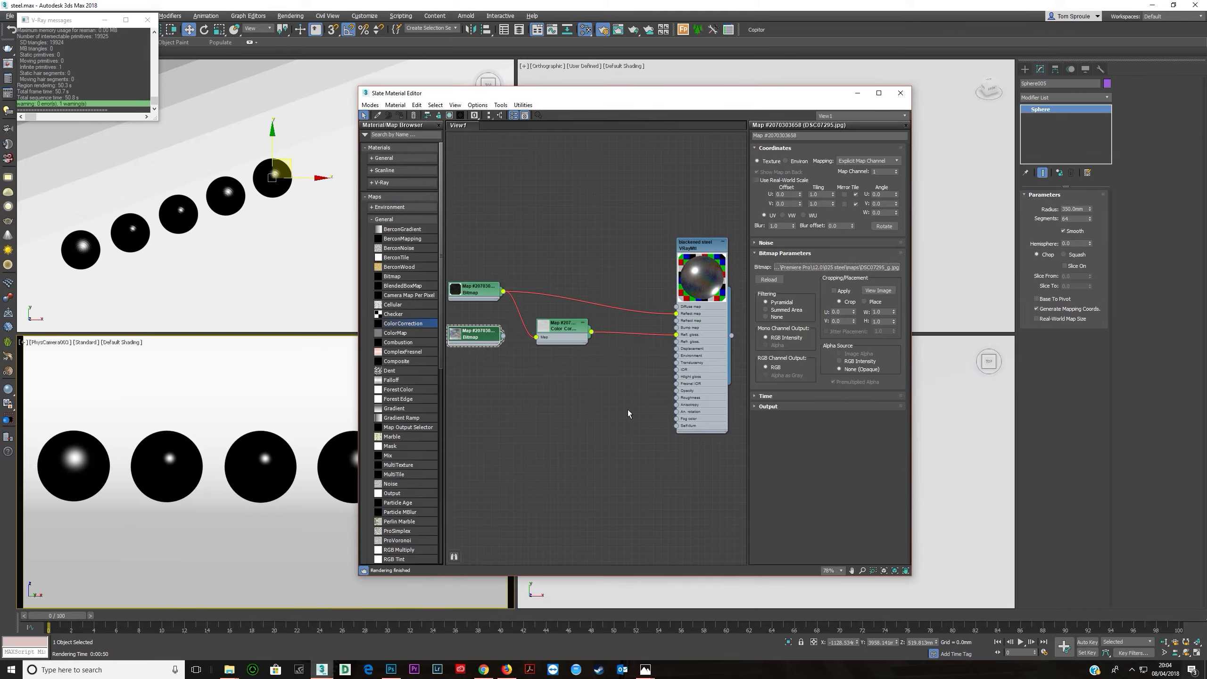
# - Connect the DSC07295_g bitmap to the blackened steel's Refl. gloss slot
pyautogui.doubleClick(563, 333)
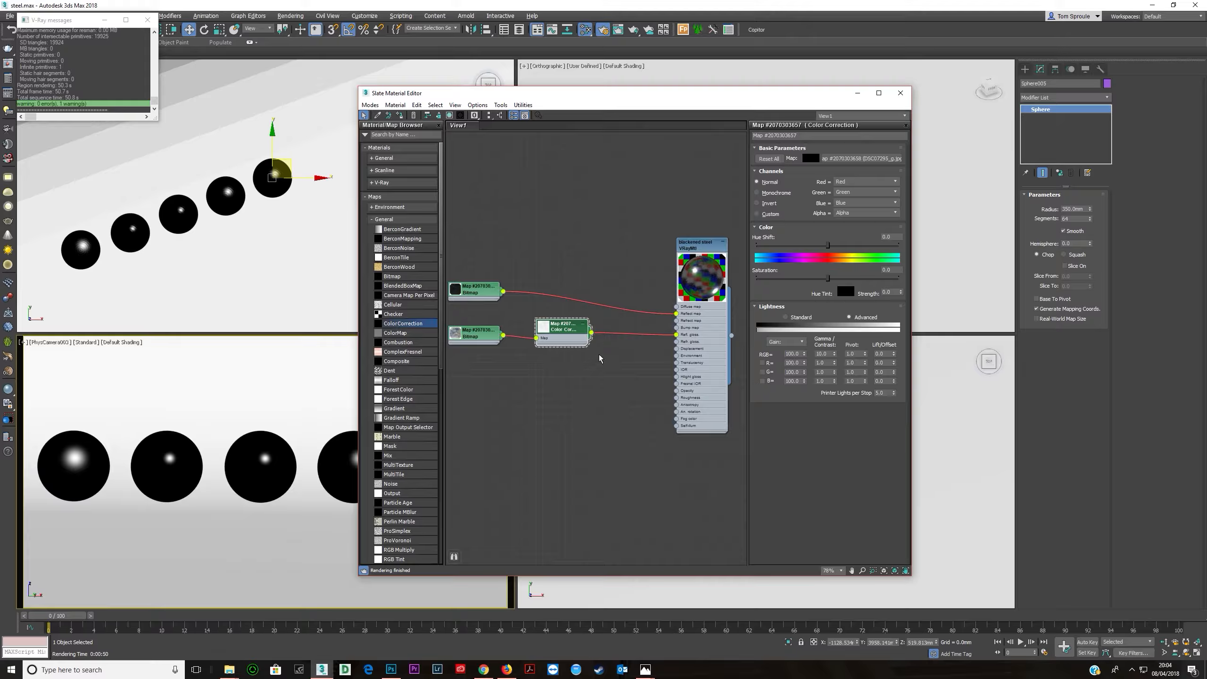
pyautogui.moveTo(503, 336); pyautogui.dragTo(675, 336)
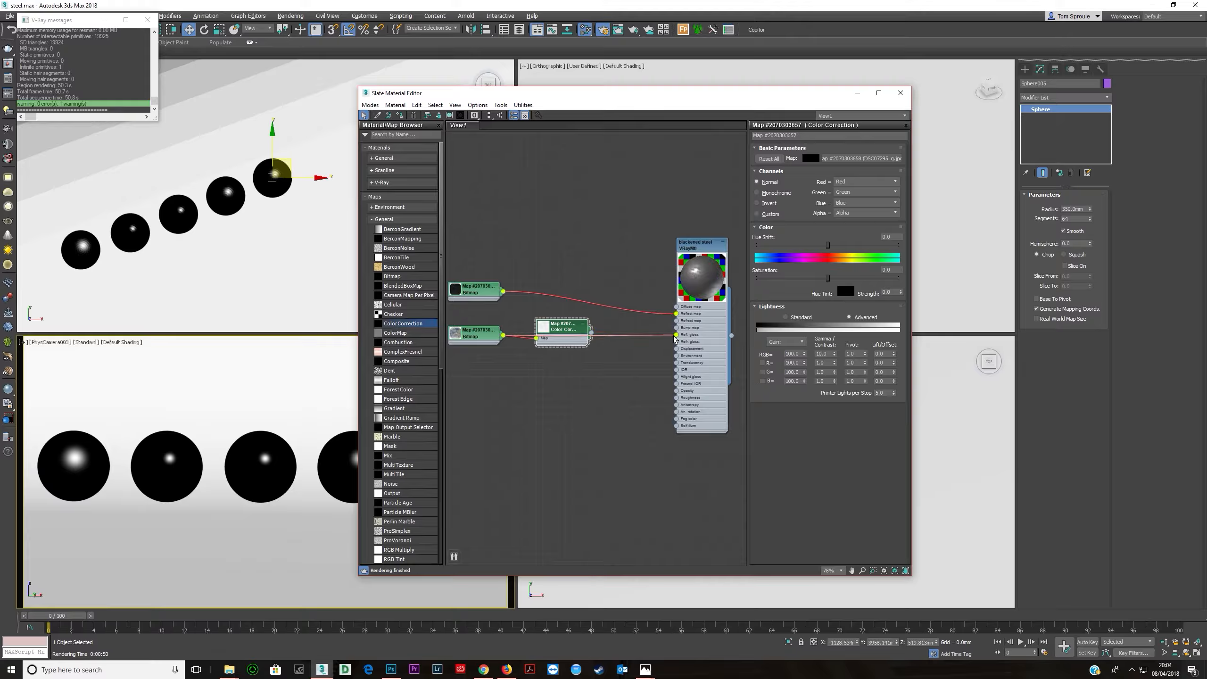
pyautogui.scroll(3, 641, 316)
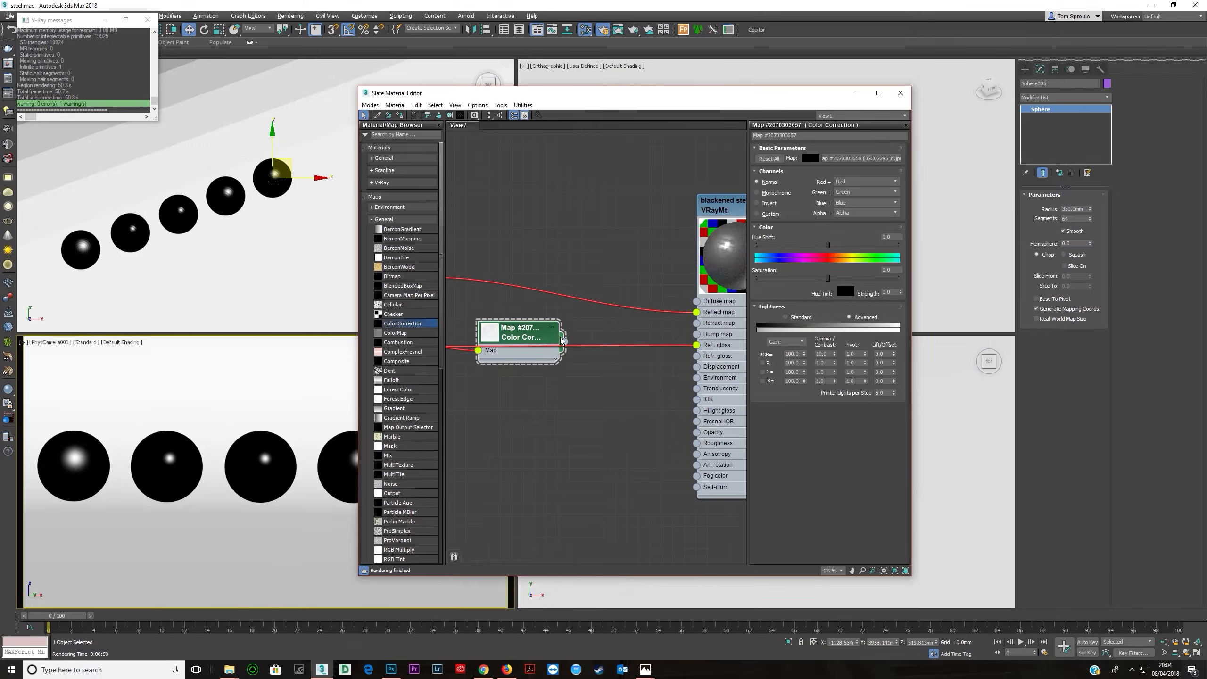
# - Connect the Color Correction map to the blackened steel's Refl. gloss slot
pyautogui.moveTo(565, 342); pyautogui.dragTo(697, 344)
# - Adjust the Color Correction's lightness gamma, trying values of 3, 4 and then 5
pyautogui.moveTo(675, 362); pyautogui.dragTo(564, 354, button='middle')
pyautogui.write('3')
pyautogui.press('Return')
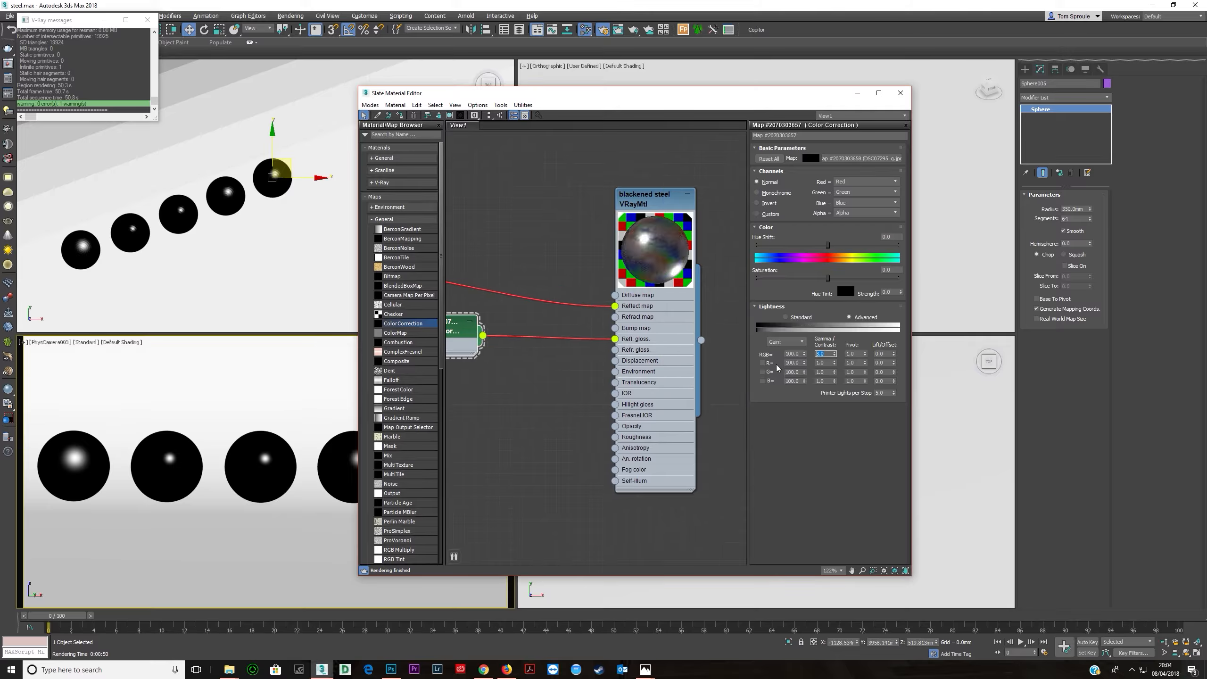
pyautogui.write('4')
pyautogui.press('Return')
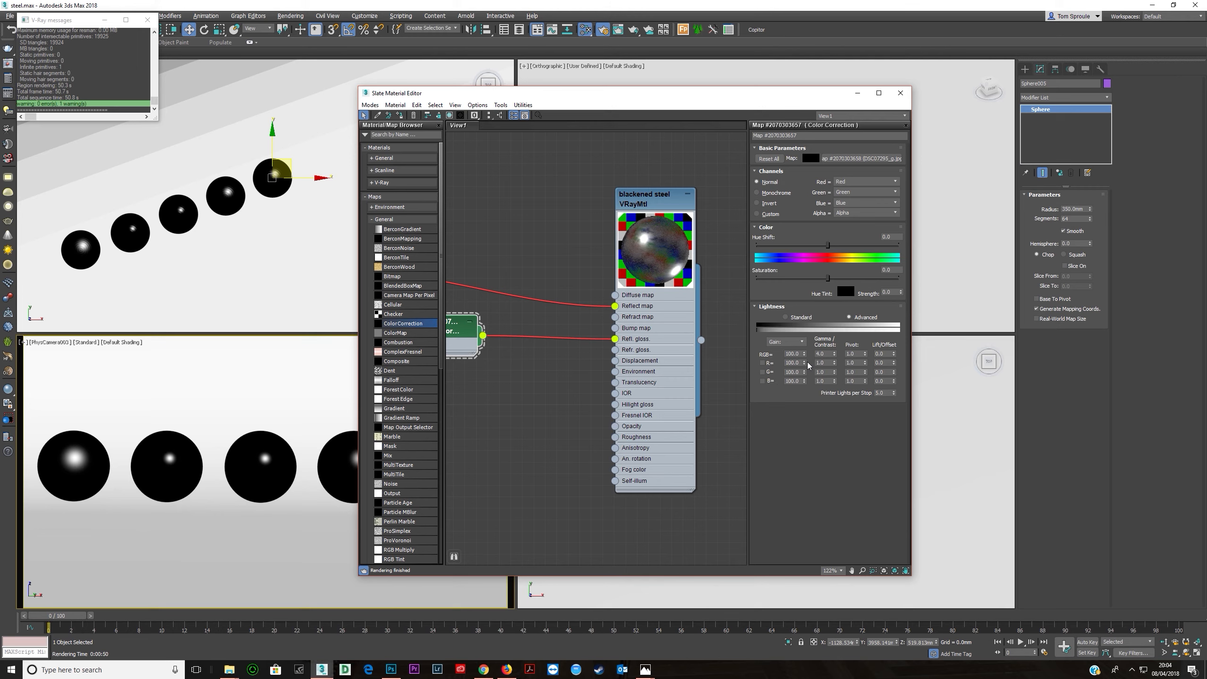
pyautogui.moveTo(832, 354); pyautogui.dragTo(760, 361)
pyautogui.write('5')
pyautogui.press('Return')
# - Rearrange the two bitmap nodes and the Color Correction node feeding the blackened steel material
pyautogui.scroll(-1, 606, 380)
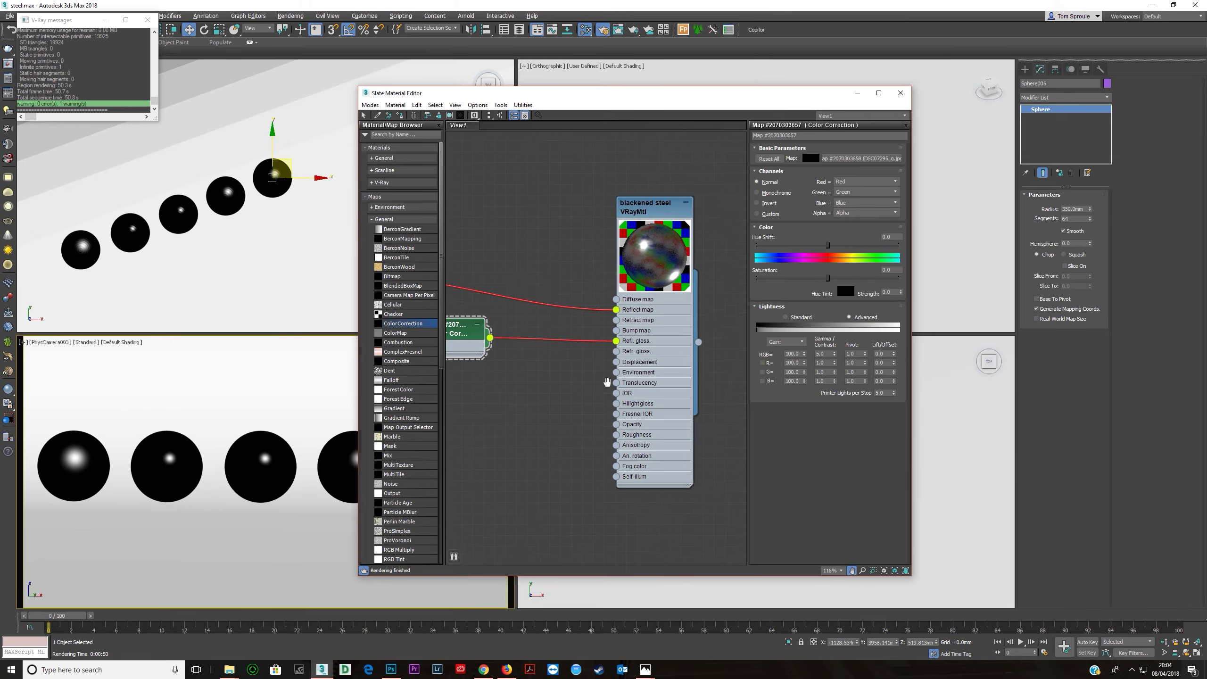
pyautogui.moveTo(566, 376); pyautogui.dragTo(665, 393, button='middle')
pyautogui.scroll(-1, 666, 384)
pyautogui.moveTo(534, 364); pyautogui.dragTo(470, 369, button='middle')
pyautogui.scroll(-1, 470, 369)
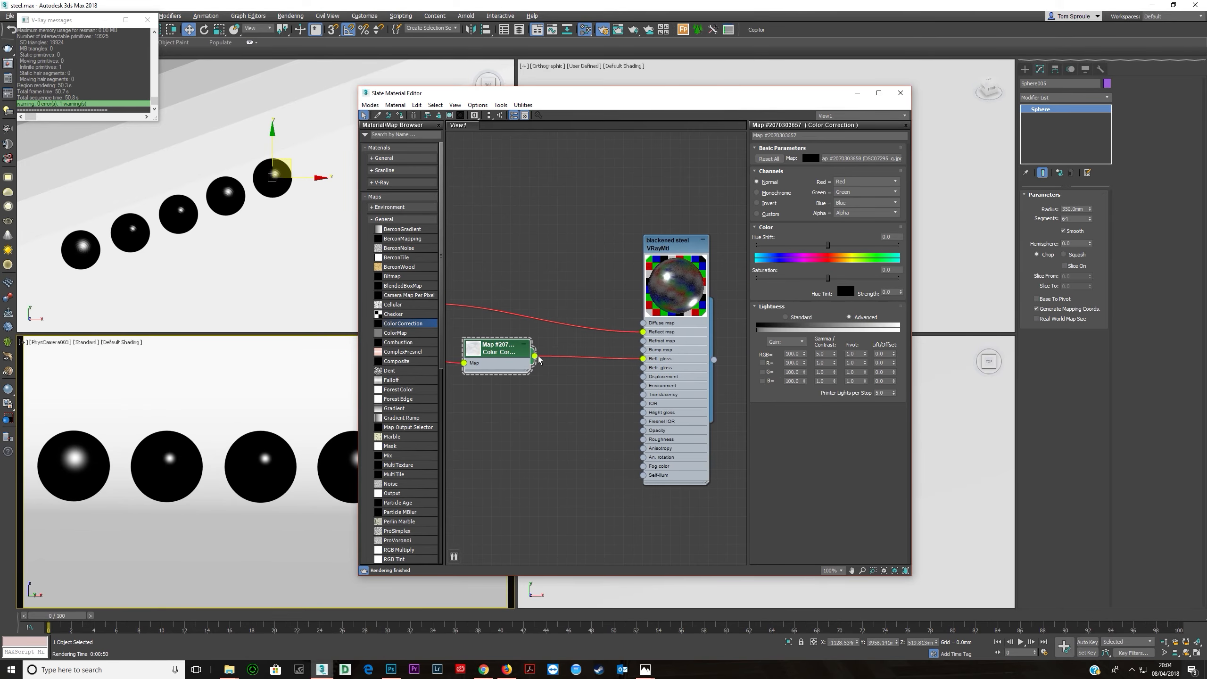
pyautogui.moveTo(627, 340); pyautogui.dragTo(642, 332)
pyautogui.moveTo(485, 345); pyautogui.dragTo(639, 347, button='middle')
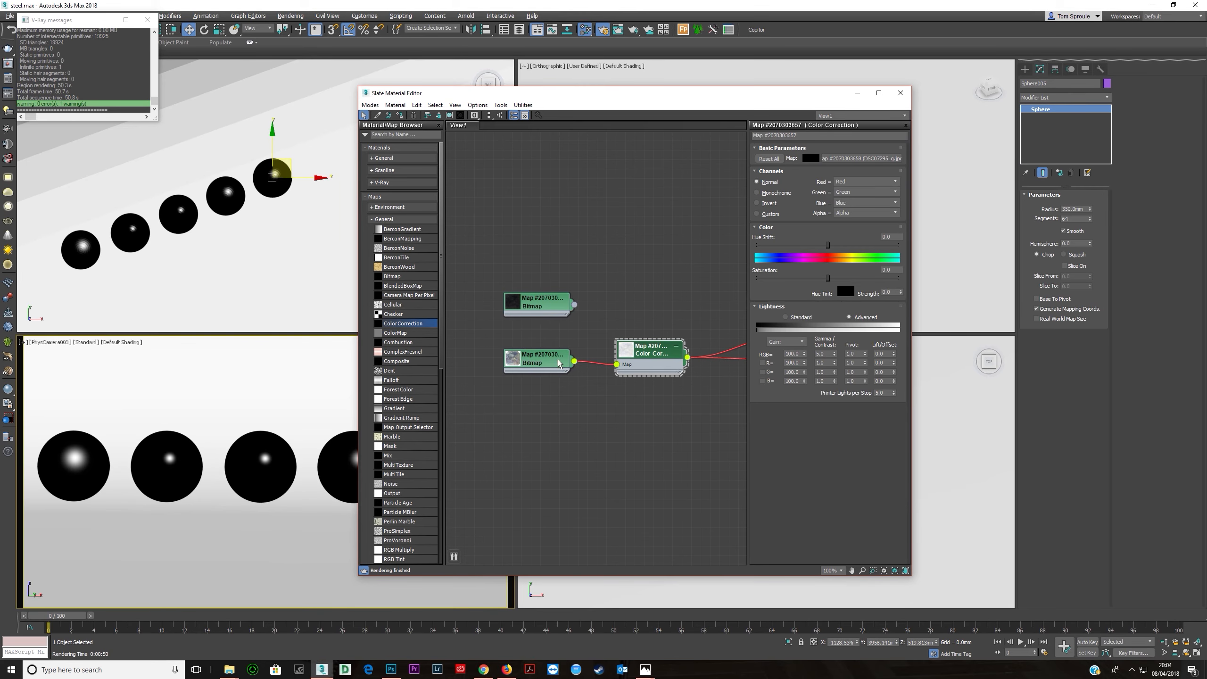
pyautogui.rightClick(569, 314)
pyautogui.click(520, 331)
pyautogui.moveTo(568, 328); pyautogui.dragTo(517, 325, button='middle')
pyautogui.scroll(-1, 517, 325)
pyautogui.moveTo(504, 301); pyautogui.dragTo(710, 328)
pyautogui.moveTo(624, 354); pyautogui.dragTo(679, 372, button='middle')
pyautogui.scroll(1, 544, 348)
pyautogui.moveTo(544, 348); pyautogui.dragTo(560, 347, button='middle')
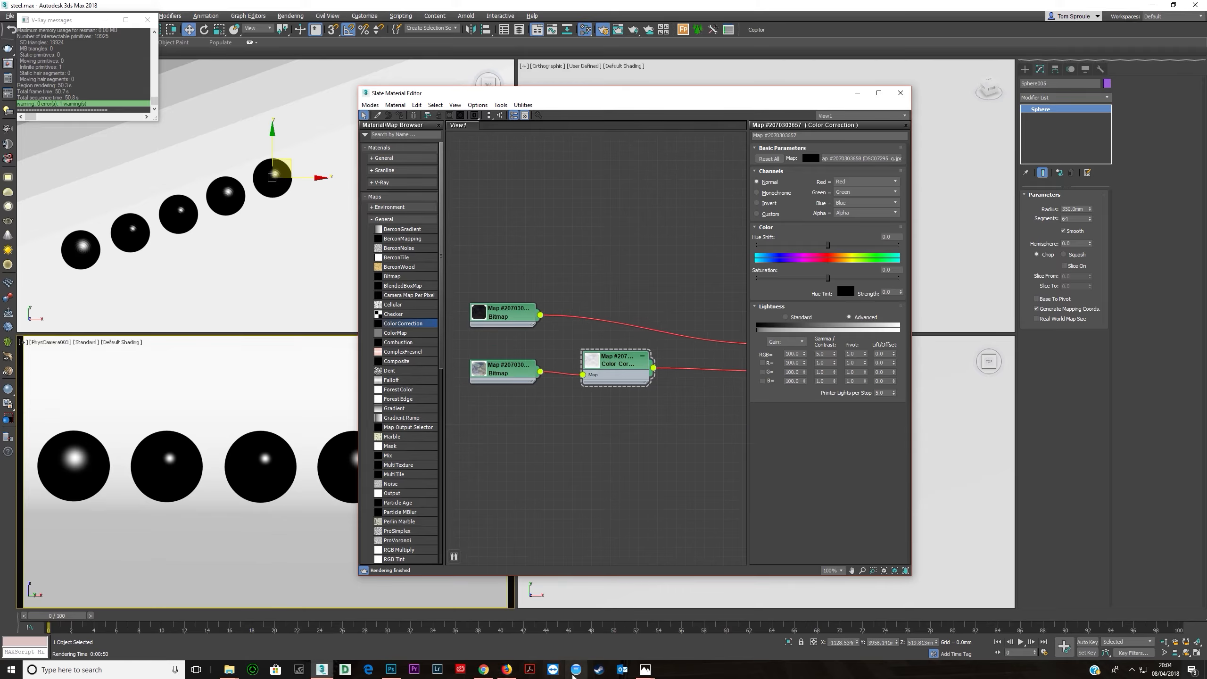
# - Switch to Photoshop, hide the Curves 1 layer and add a new Curves adjustment that darkens the texture
pyautogui.click(391, 669)
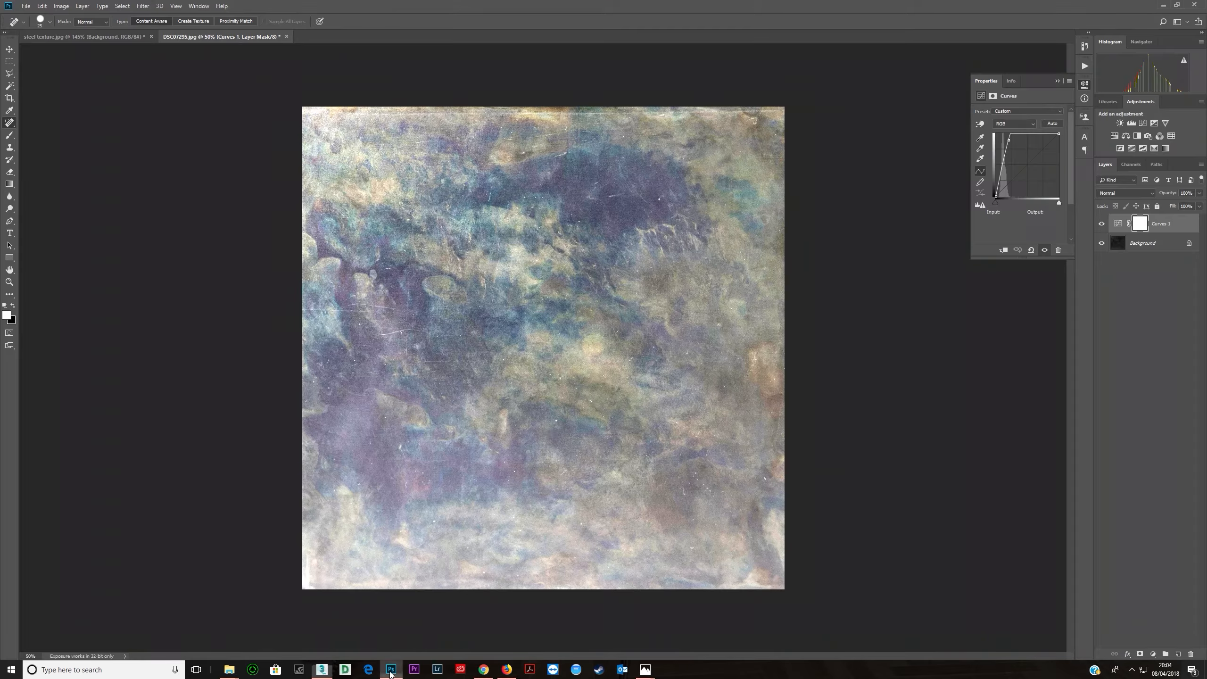
pyautogui.click(1101, 223)
pyautogui.click(1143, 123)
pyautogui.moveTo(1026, 166); pyautogui.dragTo(1025, 152)
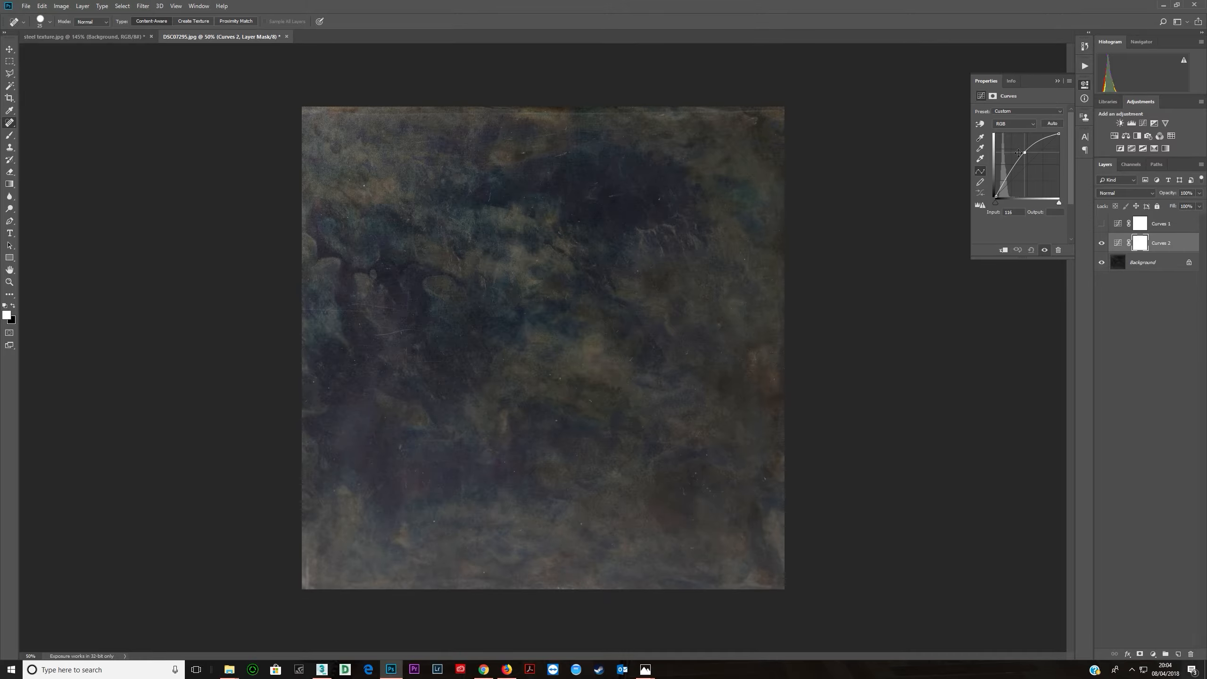
# - Save the darkened texture as a JPEG named DSC07295_r in the maps folder
pyautogui.click(25, 6)
pyautogui.click(50, 111)
pyautogui.click(112, 303)
pyautogui.click(113, 379)
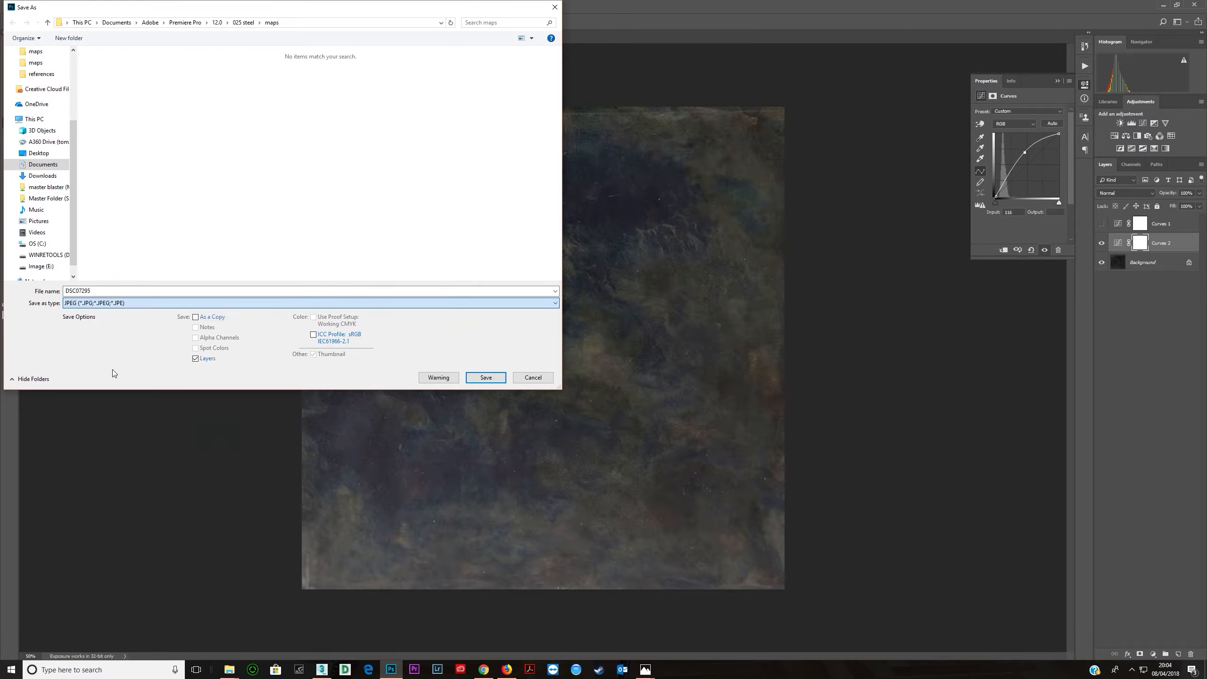
pyautogui.click(124, 292)
pyautogui.write('_')
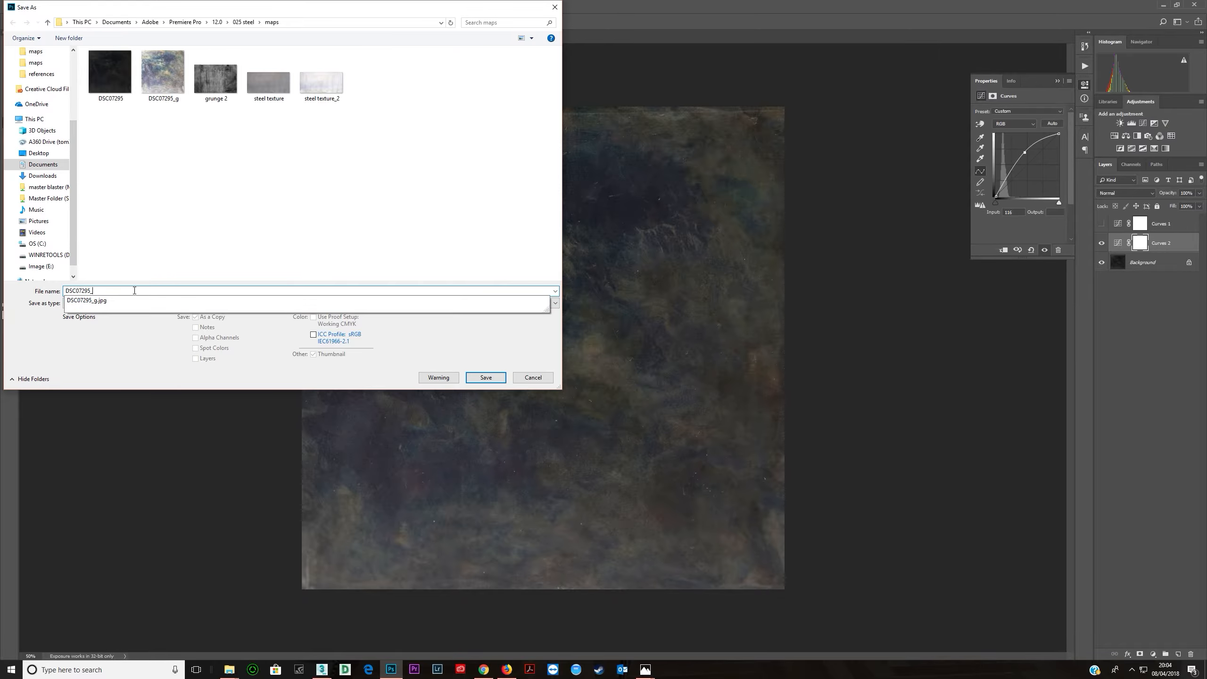
pyautogui.write('r')
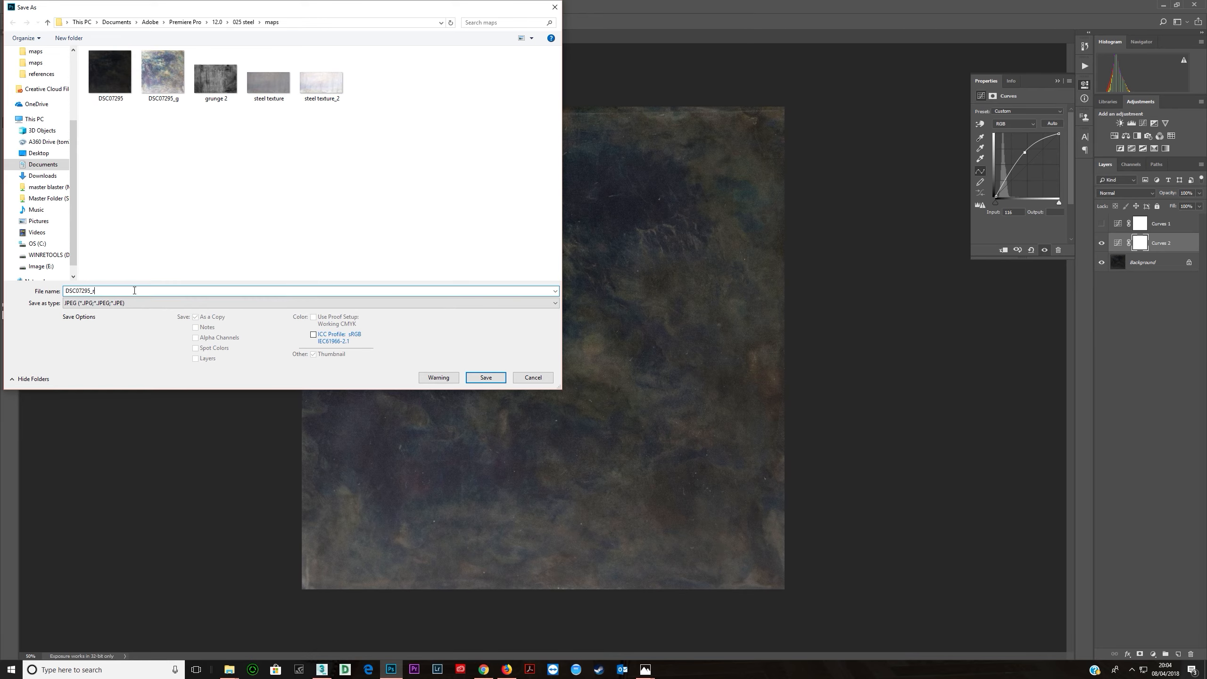
pyautogui.press('Return')
pyautogui.press('Return')
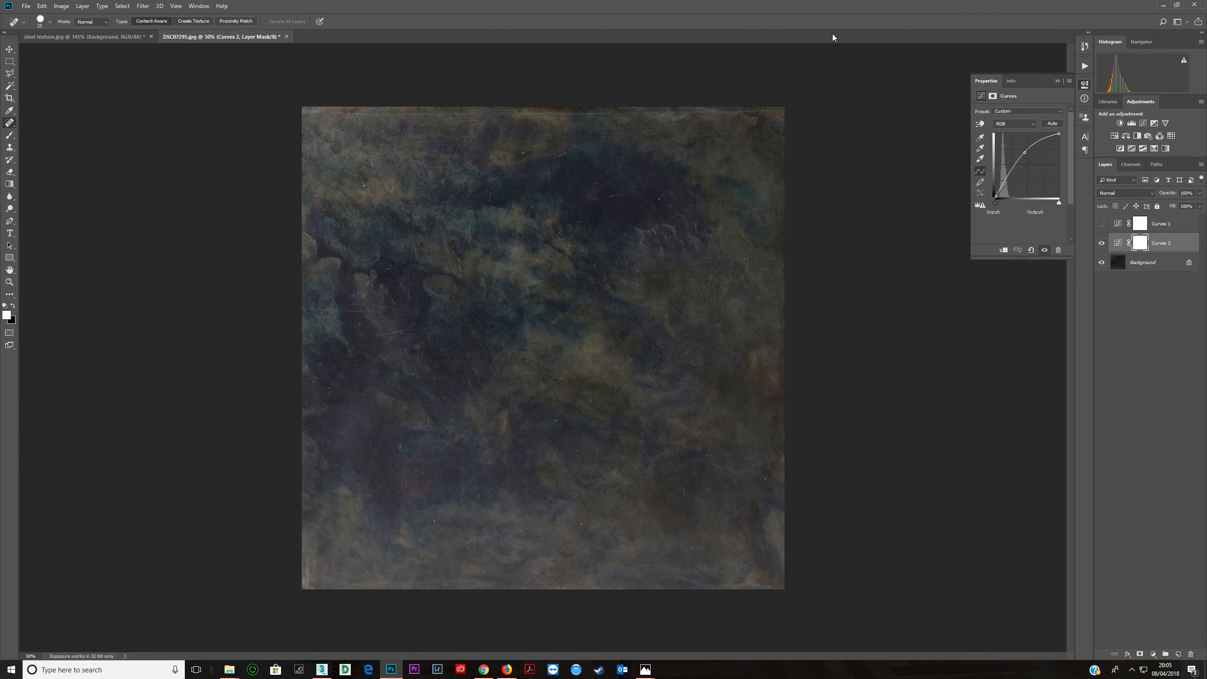
# - Return to the material editor and replace the upper bitmap's image with DSC07295_r
pyautogui.click(1163, 5)
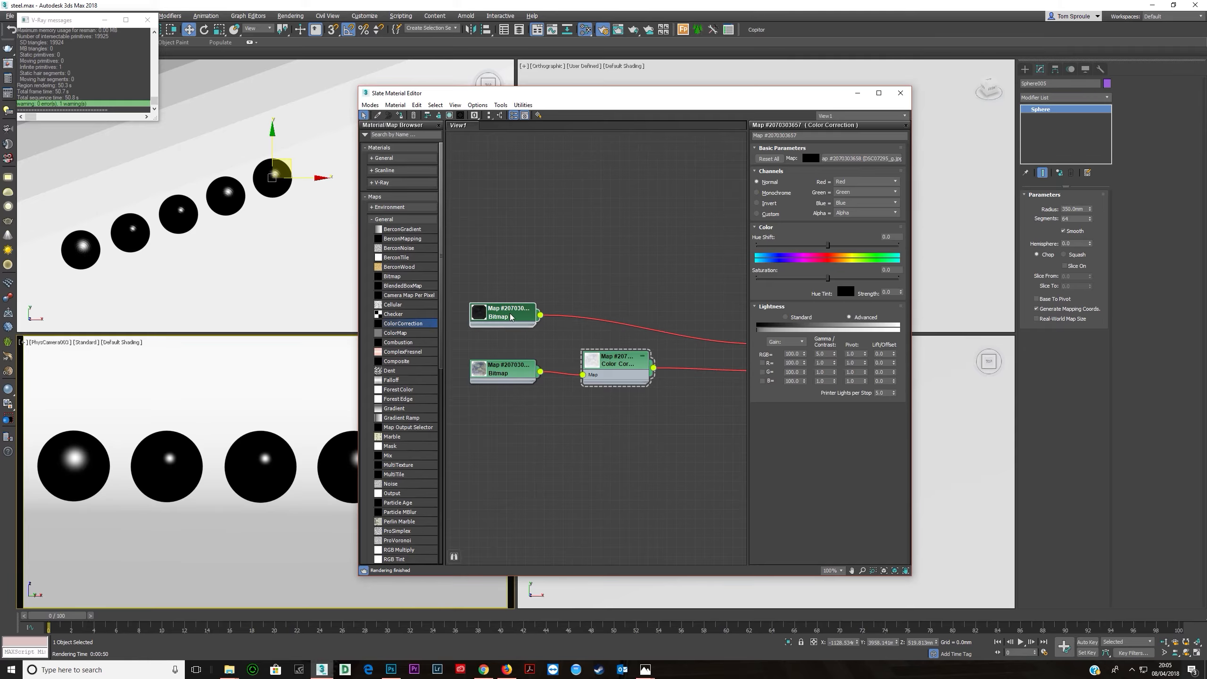
pyautogui.click(843, 268)
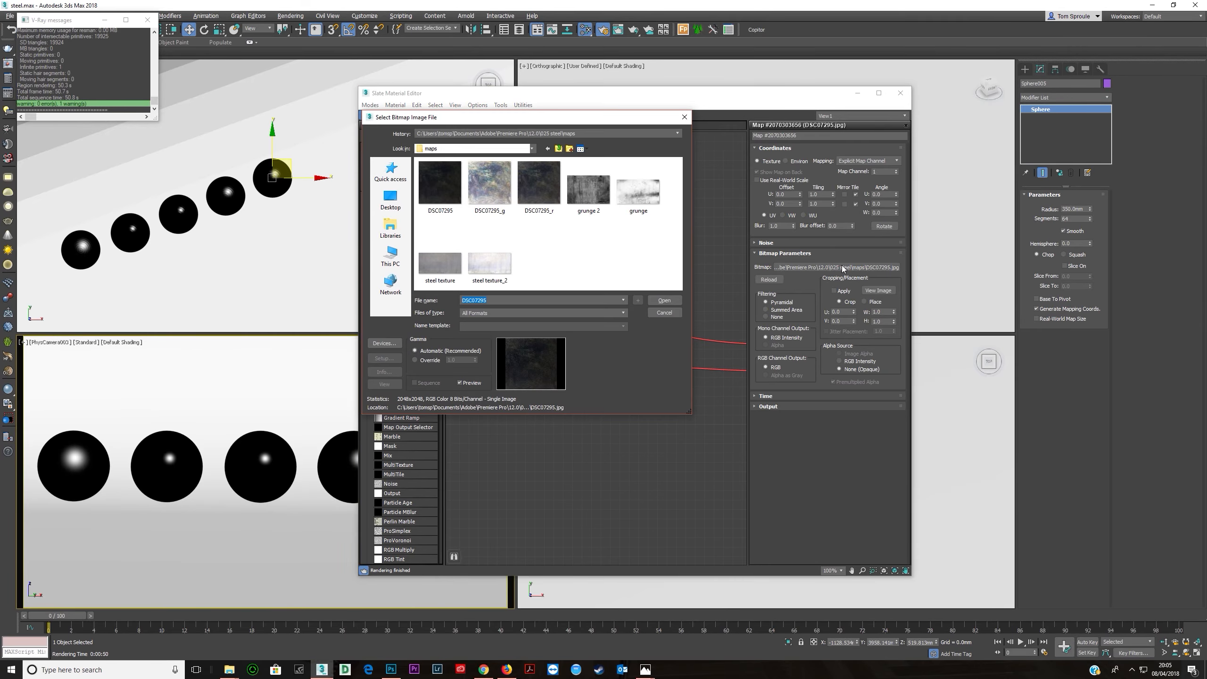
pyautogui.doubleClick(541, 189)
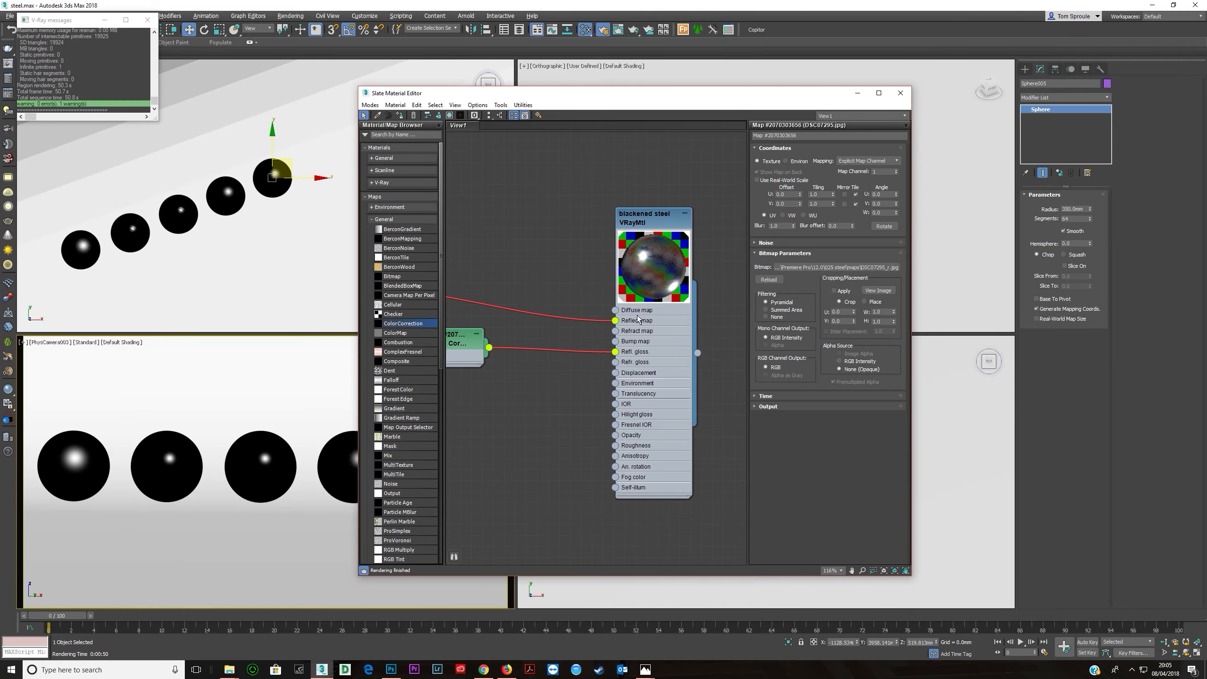
# - Move the Slate Material Editor aside and start a render of the spheres
pyautogui.scroll(-1, 651, 312)
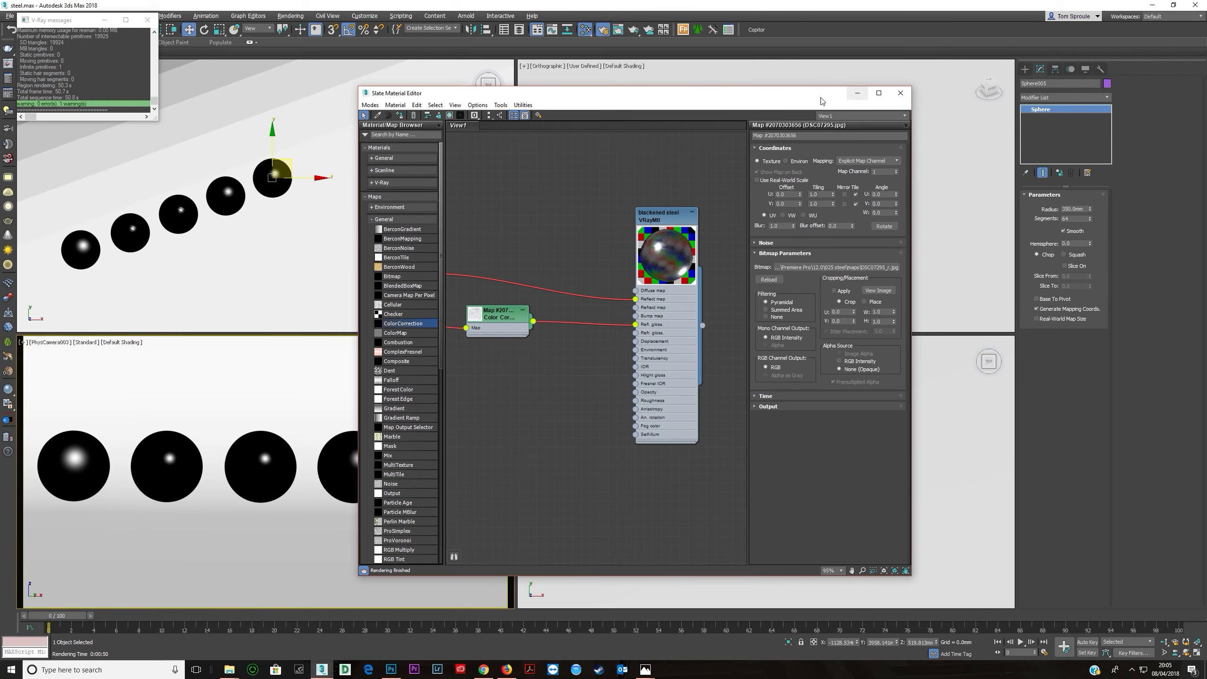
pyautogui.moveTo(851, 94); pyautogui.dragTo(1003, 100)
pyautogui.moveTo(680, 98); pyautogui.dragTo(834, 416)
pyautogui.click(683, 135)
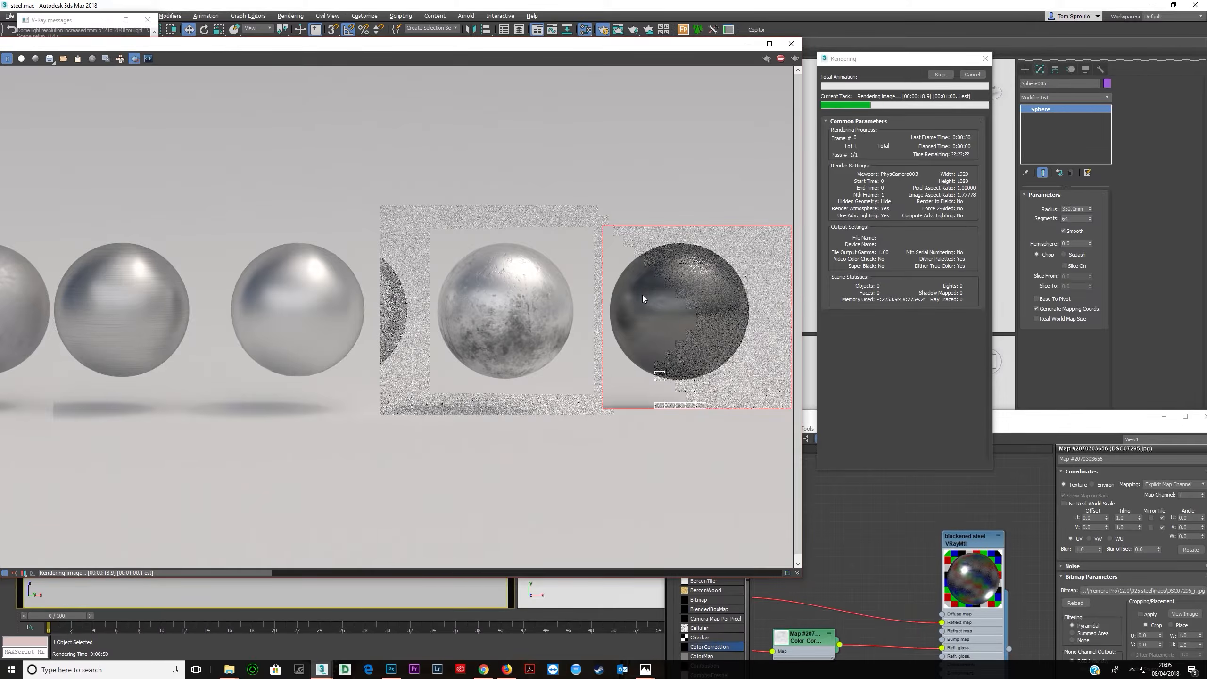
# - Compare the blackened steel reference photos with the rendered spheres in the frame buffer
pyautogui.moveTo(645, 670)
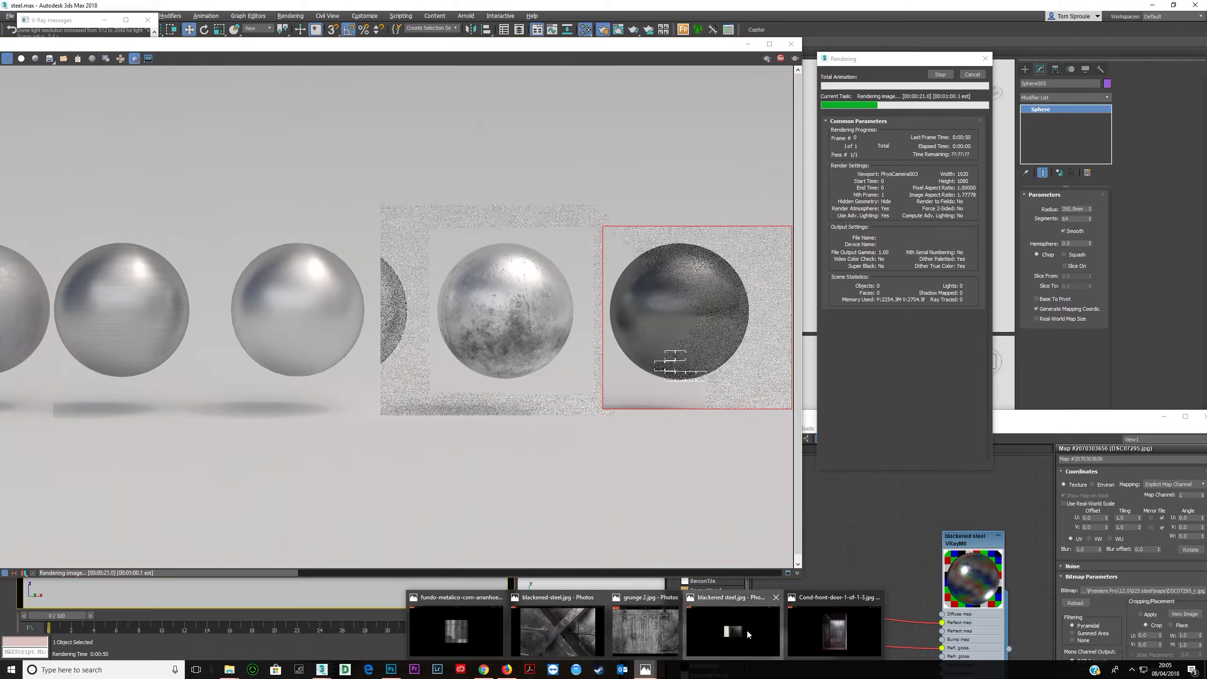
pyautogui.click(747, 628)
pyautogui.moveTo(646, 669)
pyautogui.click(820, 603)
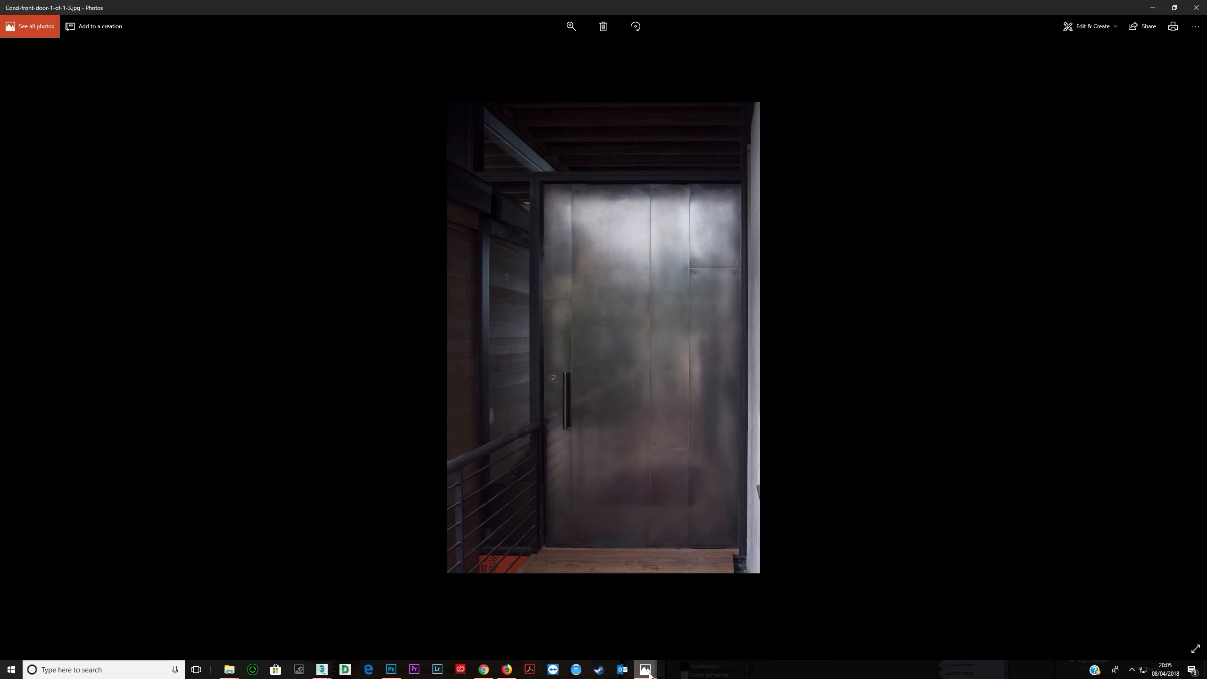
pyautogui.moveTo(646, 668)
pyautogui.click(737, 626)
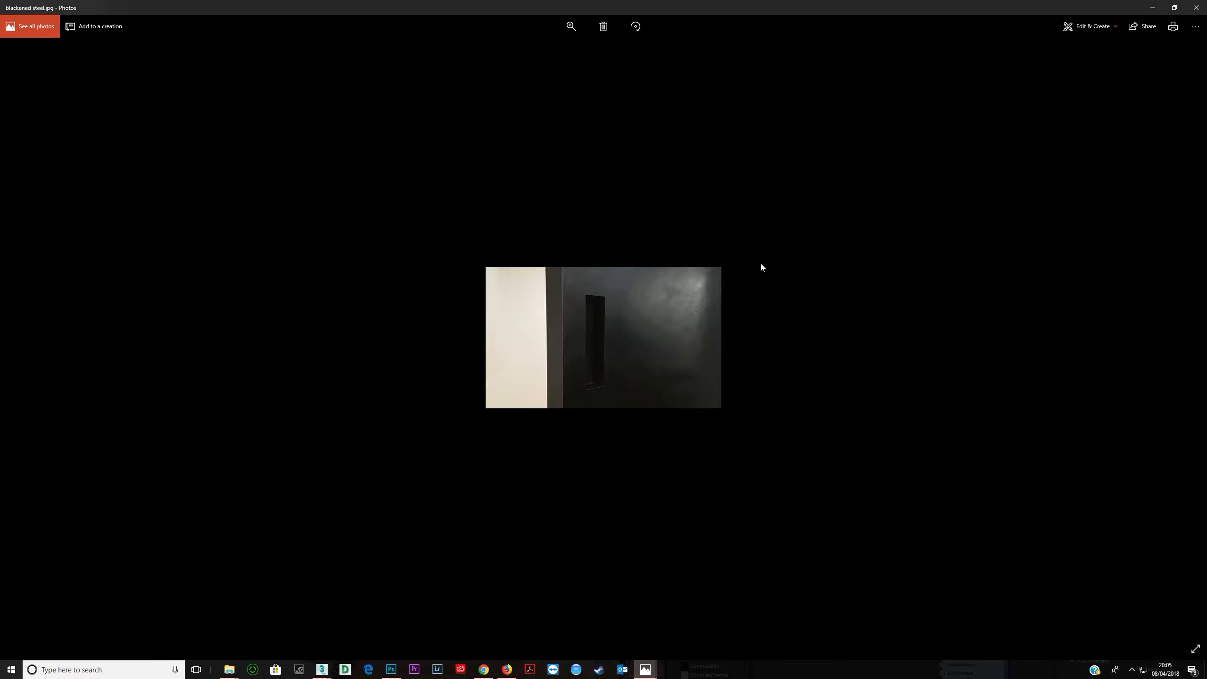
pyautogui.click(1156, 8)
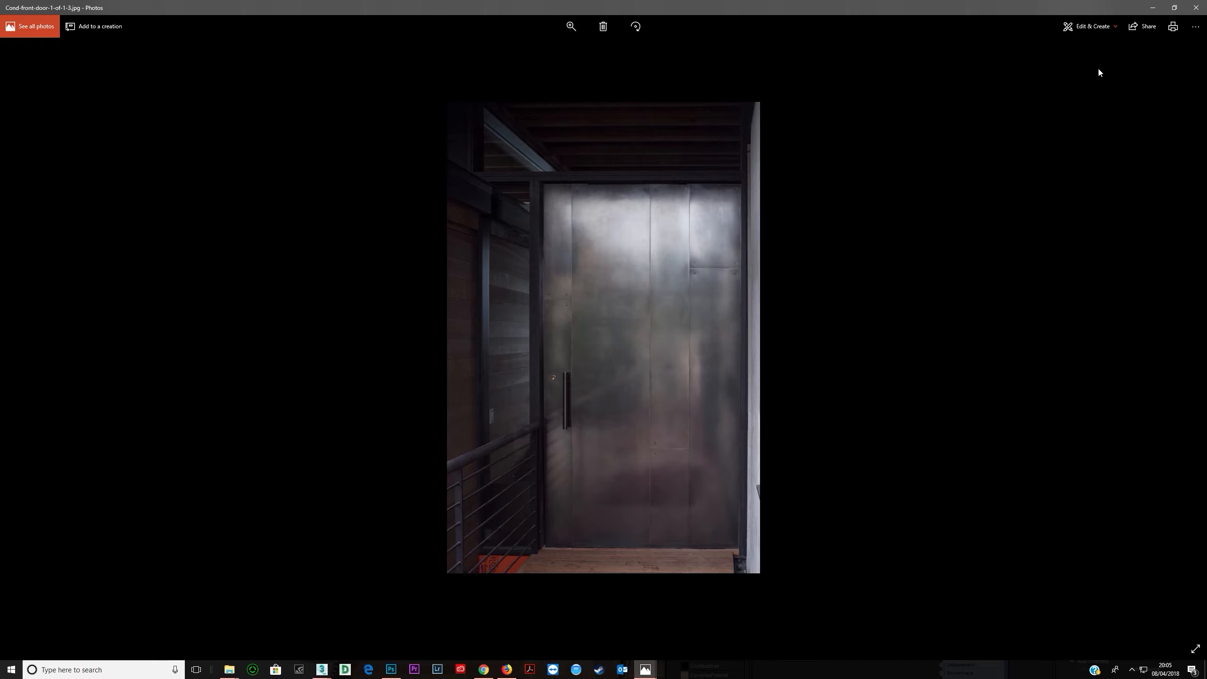
pyautogui.moveTo(322, 669)
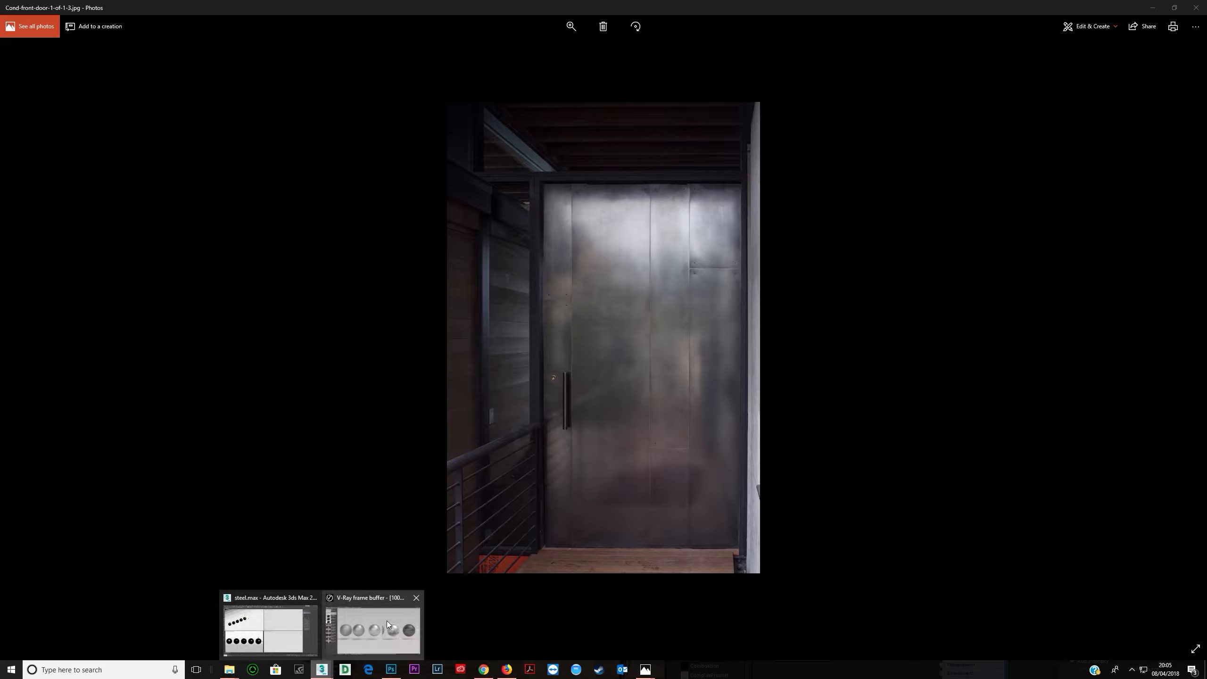
pyautogui.click(387, 620)
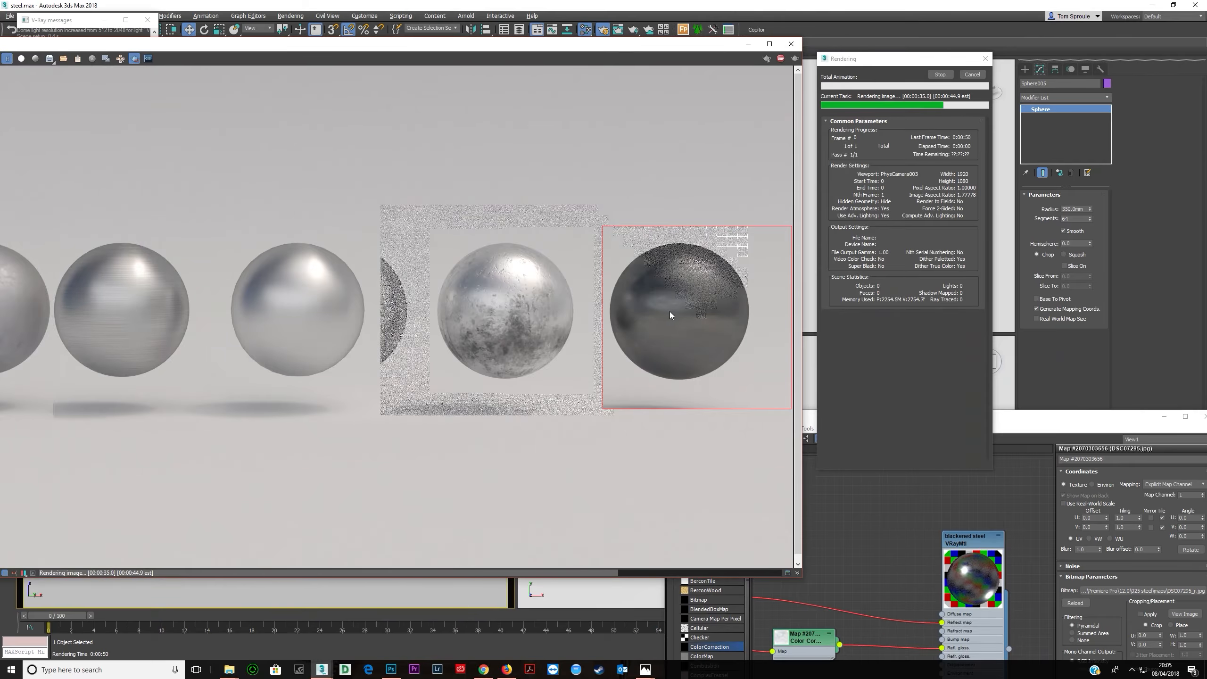
pyautogui.scroll(2, 660, 307)
pyautogui.scroll(-2, 681, 315)
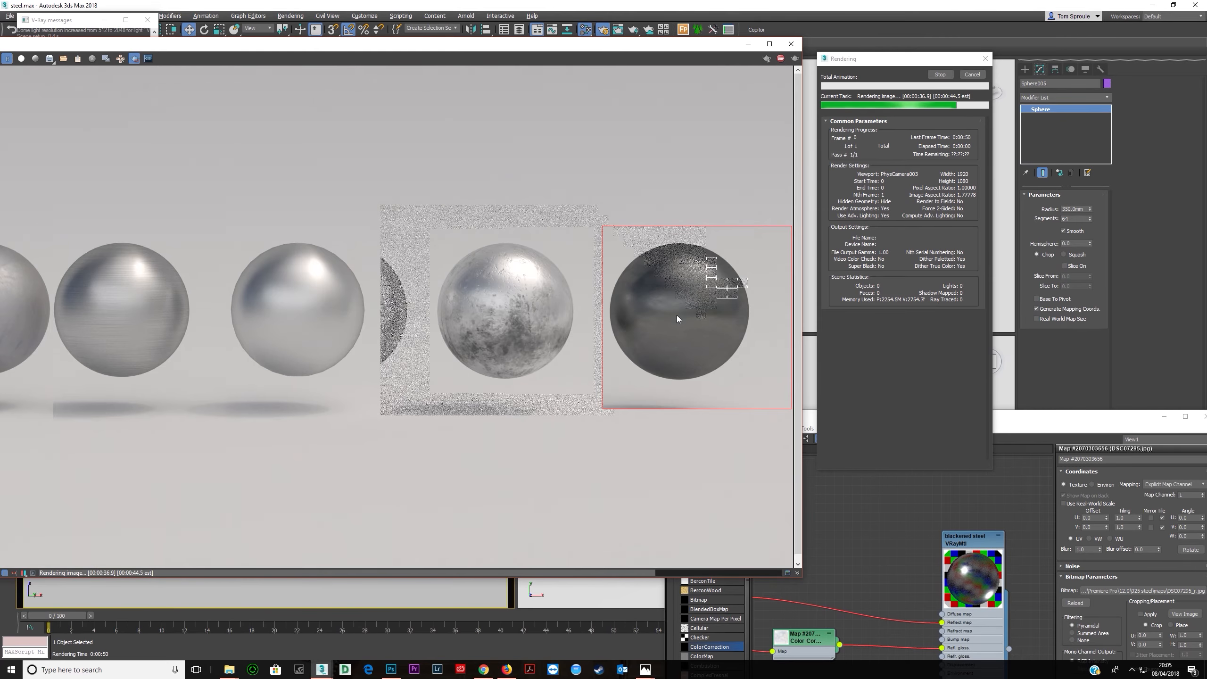
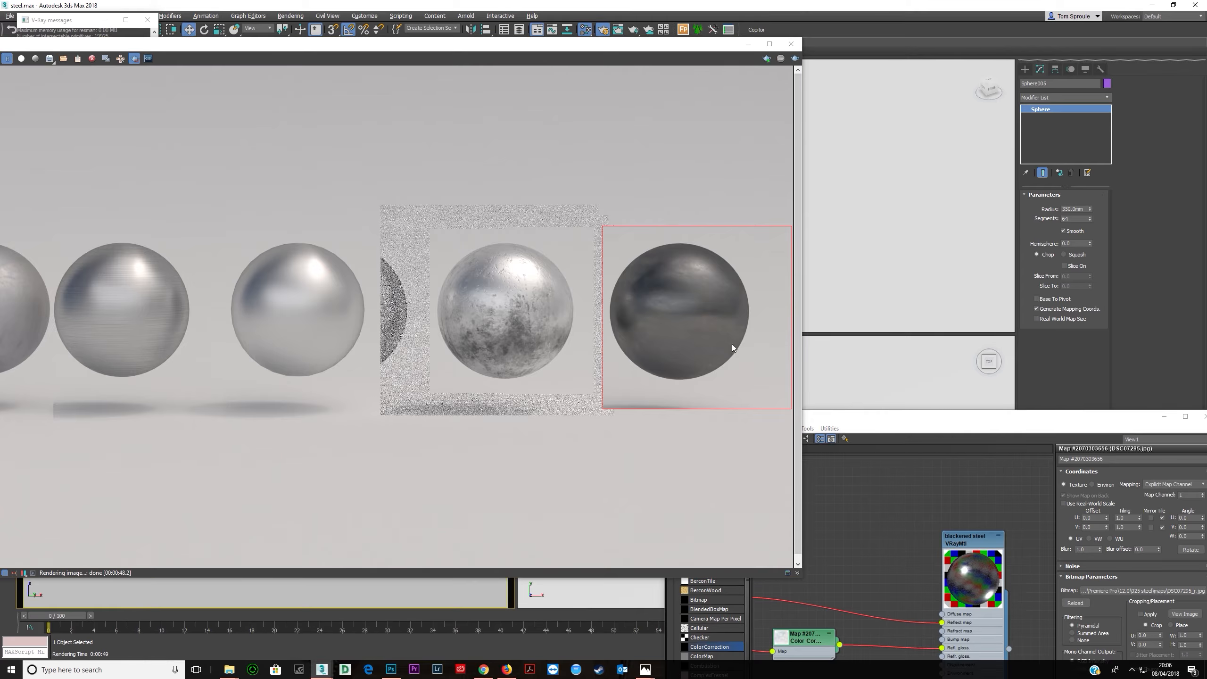
# - Insert a Composite map between the Color Correction node and the blackened steel material's reflection glossiness input
pyautogui.moveTo(863, 417); pyautogui.dragTo(682, 139)
pyautogui.scroll(-1, 670, 381)
pyautogui.moveTo(670, 381); pyautogui.dragTo(836, 373, button='middle')
pyautogui.scroll(-1, 726, 363)
pyautogui.moveTo(727, 362)
pyautogui.mouseDown(button='middle')
pyautogui.moveTo(635, 351)
pyautogui.moveTo(729, 356)
pyautogui.mouseUp(button='middle')
pyautogui.doubleClick(798, 353)
pyautogui.scroll(-1, 659, 365)
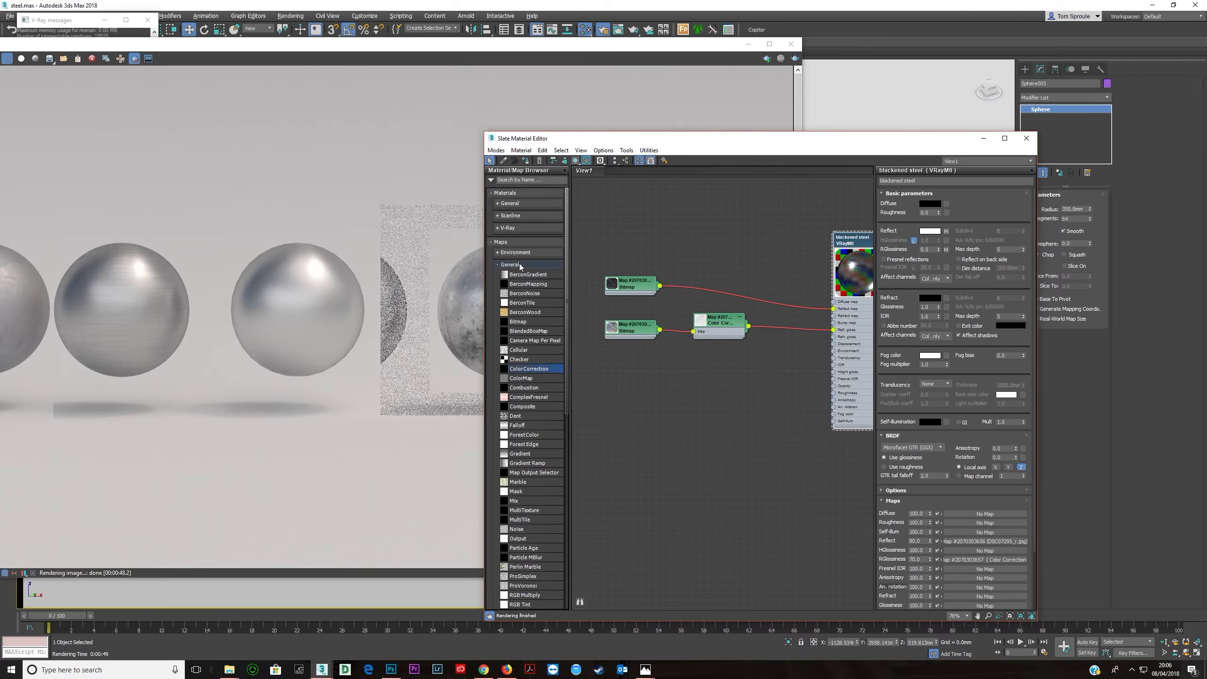
pyautogui.moveTo(523, 408); pyautogui.dragTo(790, 330)
pyautogui.click(796, 344)
pyautogui.moveTo(709, 323); pyautogui.dragTo(580, 332)
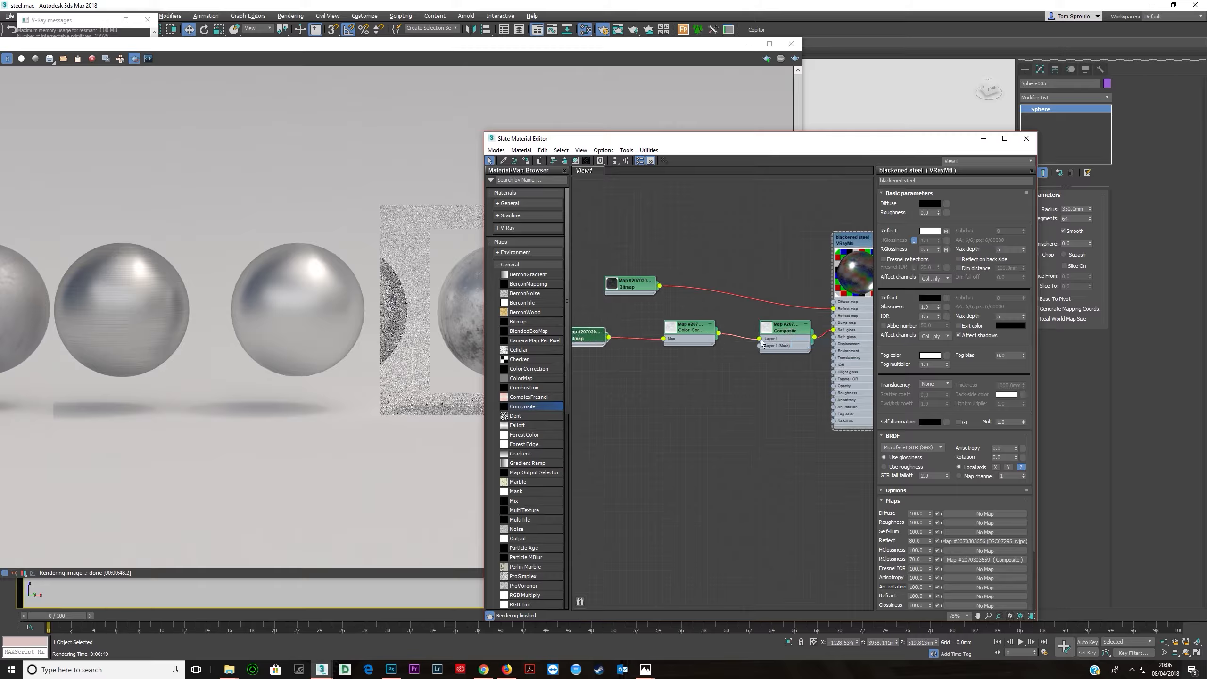
# - Open the Composite map's layers and set Layer 2's blend mode to Multiply
pyautogui.doubleClick(785, 325)
pyautogui.click(1022, 204)
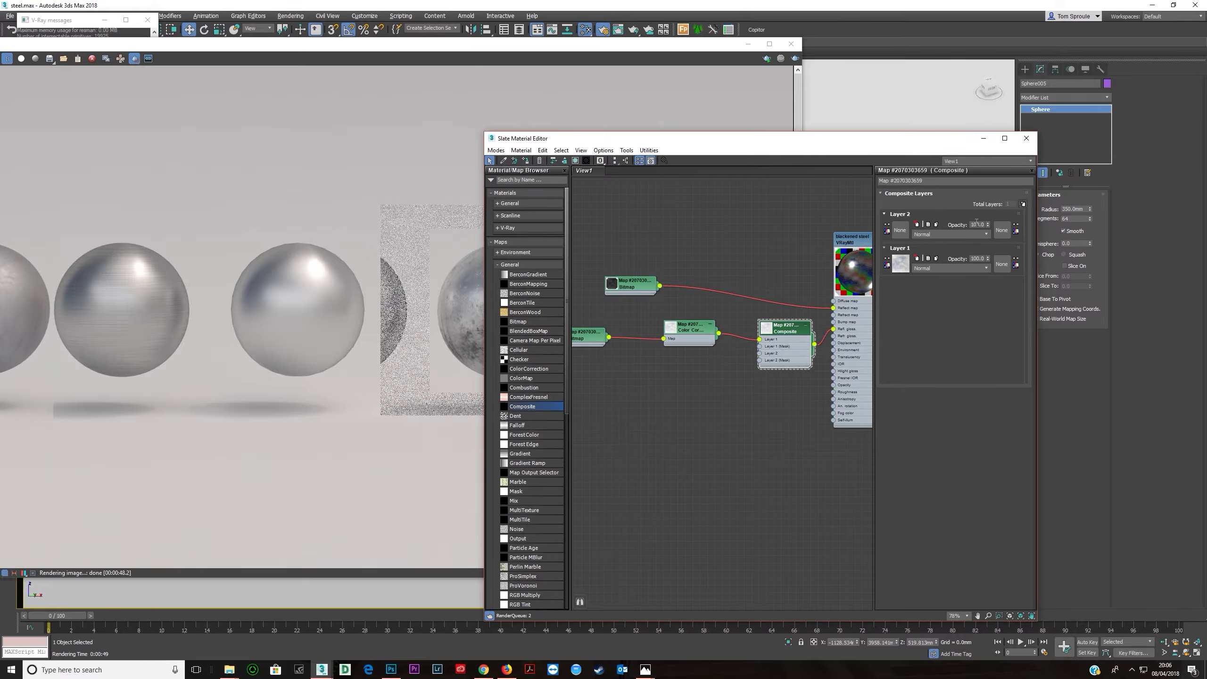
pyautogui.click(943, 234)
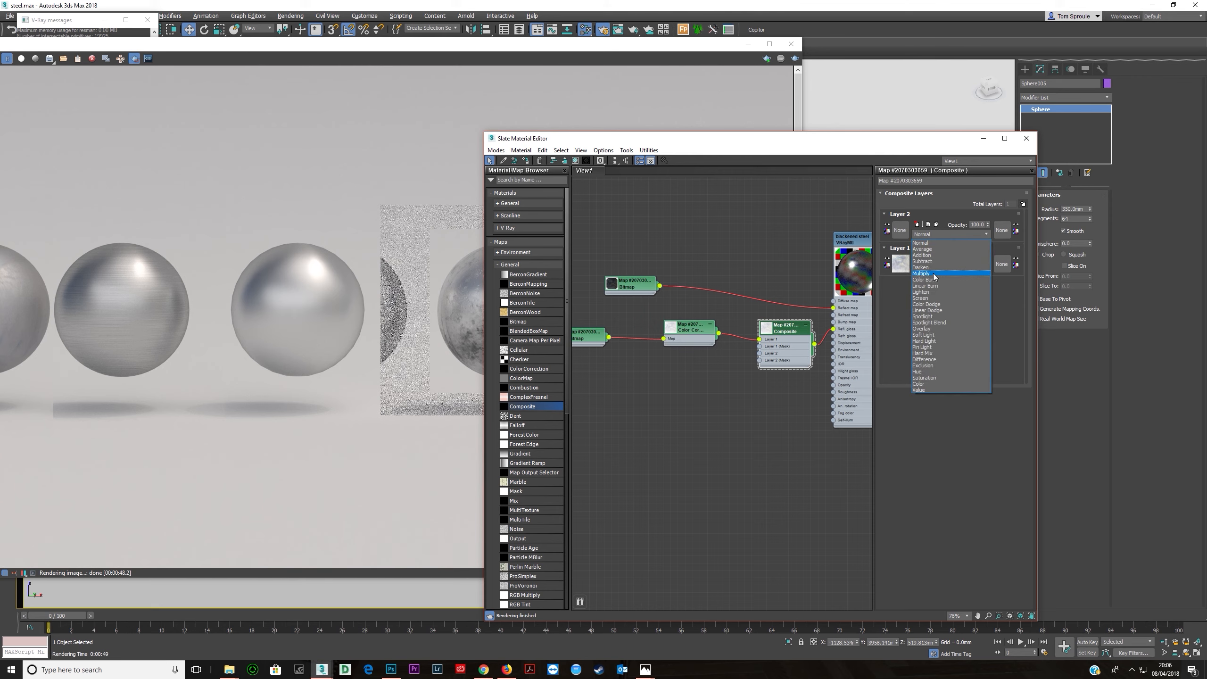
pyautogui.click(934, 274)
pyautogui.moveTo(832, 279); pyautogui.dragTo(786, 275, button='middle')
pyautogui.scroll(3, 785, 275)
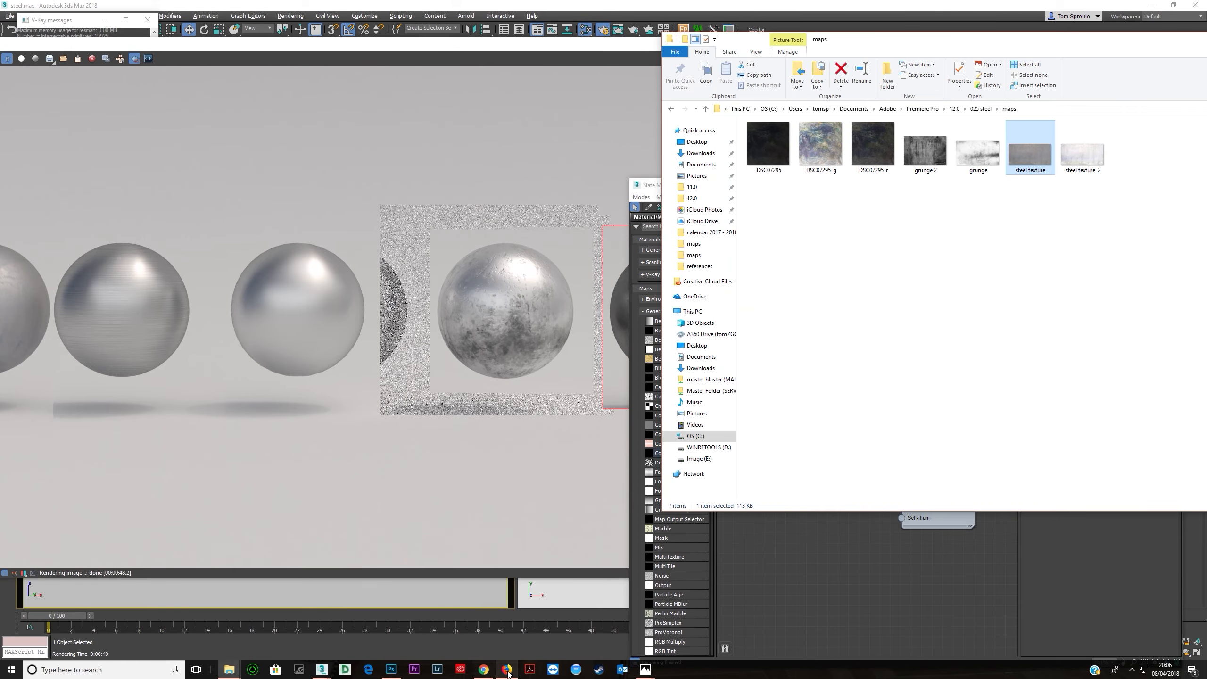
# - Switch to the web browser and search for dirt texture
pyautogui.click(506, 669)
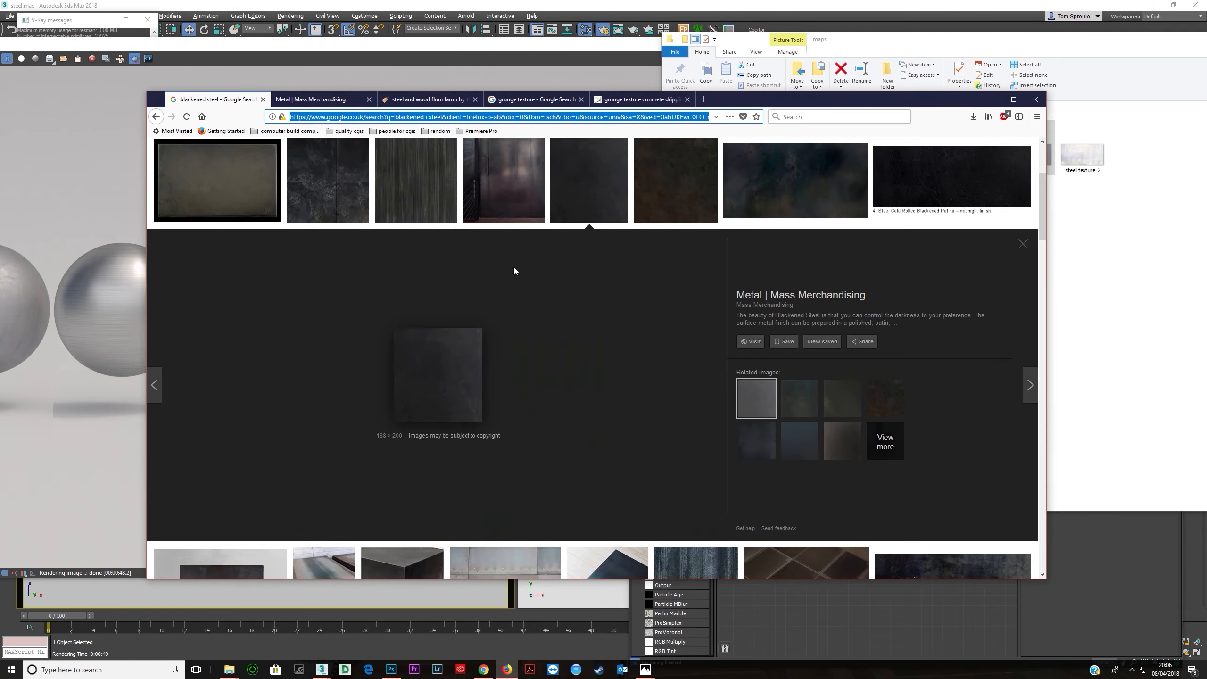
pyautogui.write('dirt texture')
pyautogui.press('Return')
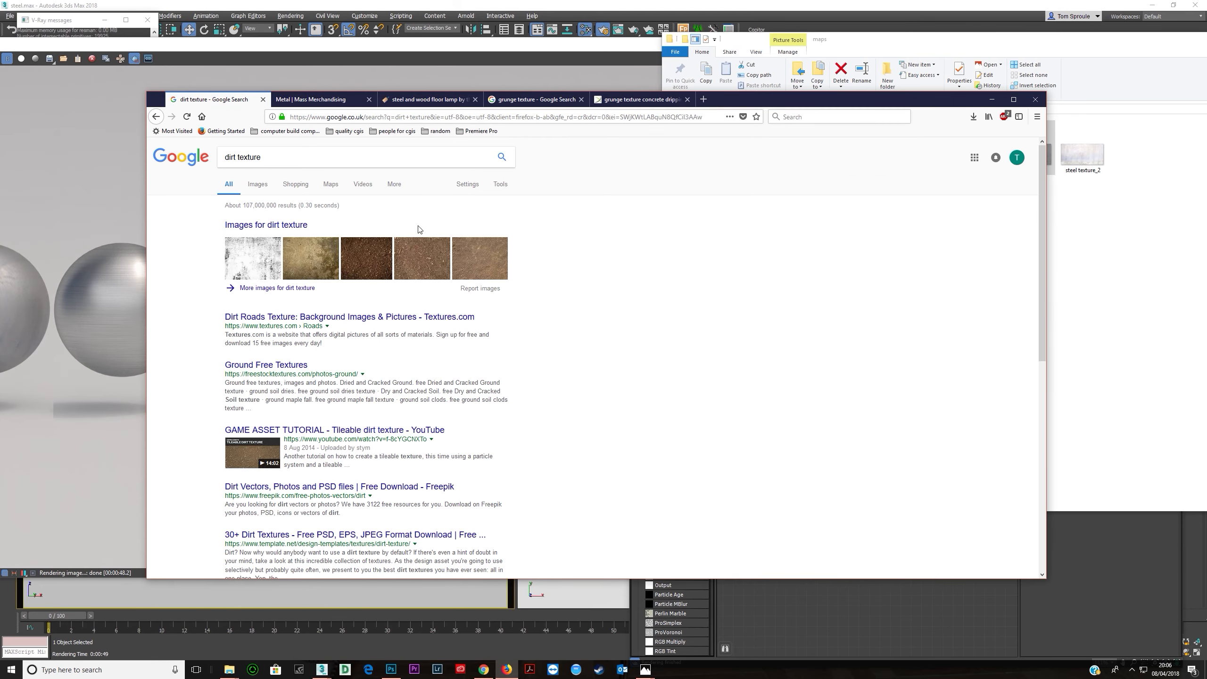
# - Browse the dirt texture images and save the oxide steel grunge image into the maps folder
pyautogui.click(255, 259)
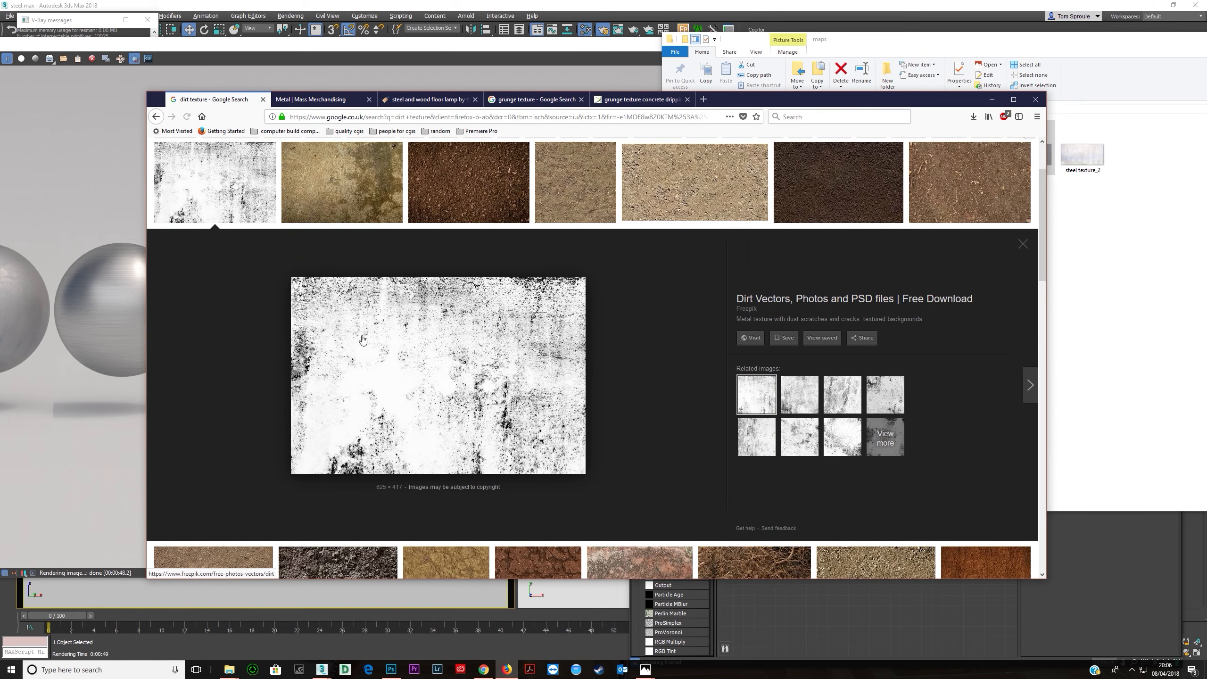
pyautogui.click(798, 401)
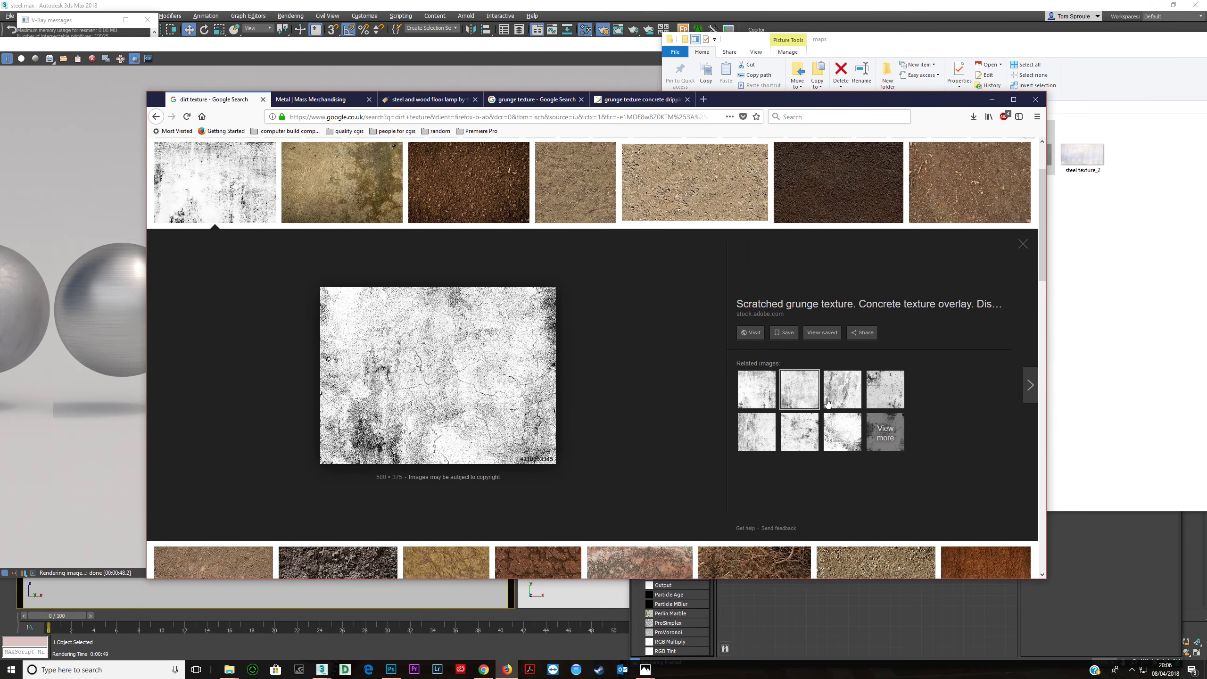
pyautogui.click(828, 399)
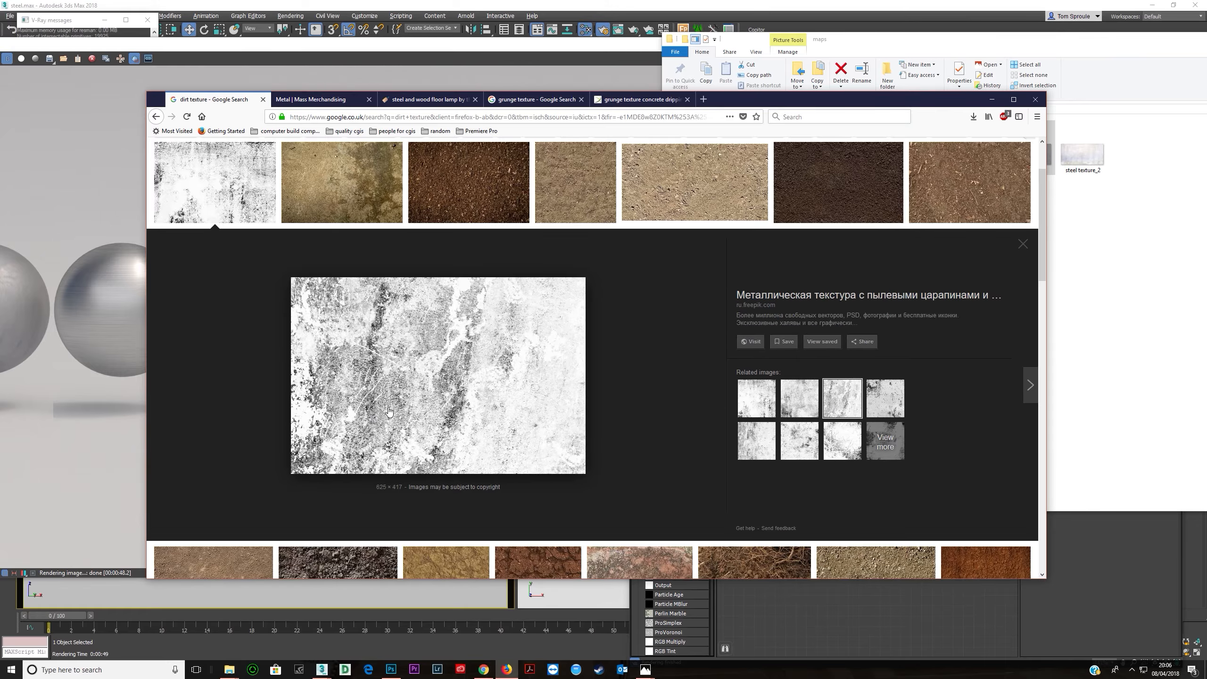
pyautogui.click(755, 440)
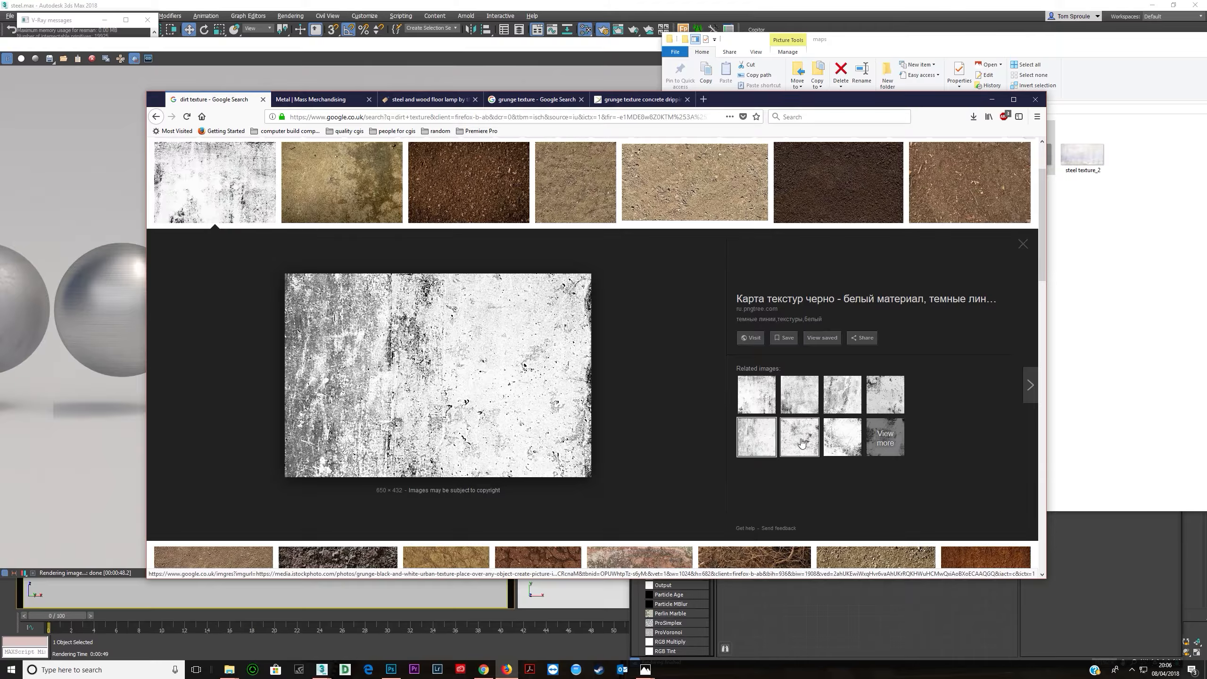
pyautogui.click(800, 442)
pyautogui.click(851, 450)
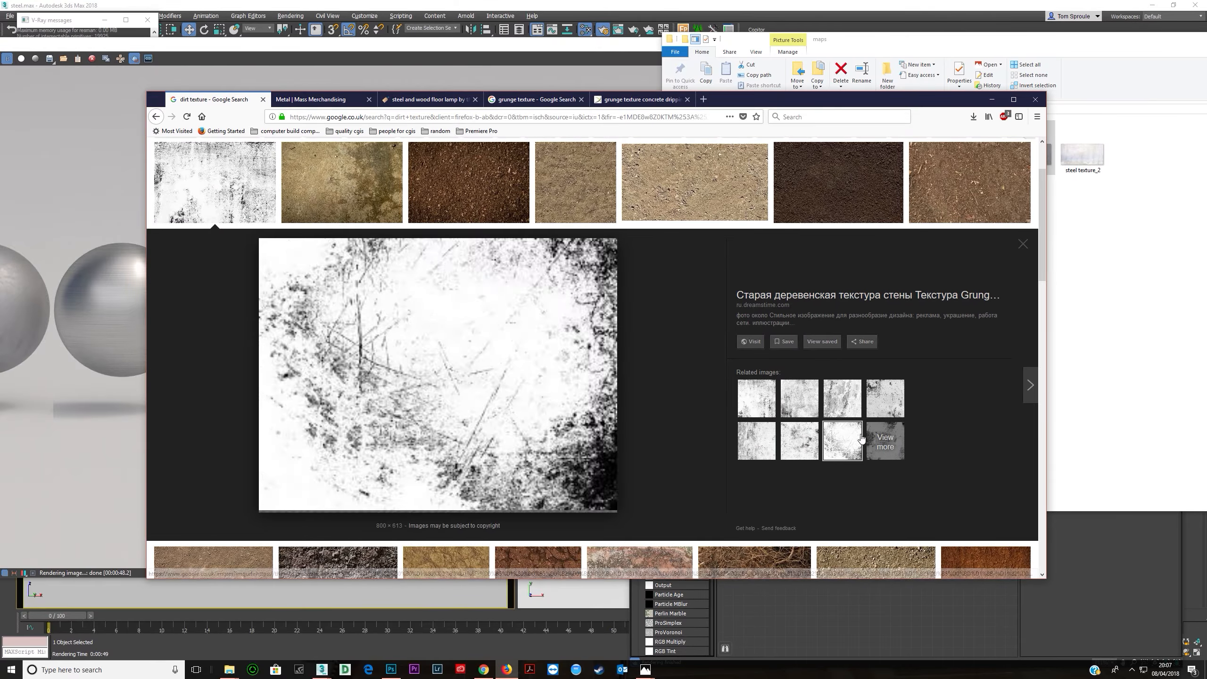
pyautogui.click(888, 409)
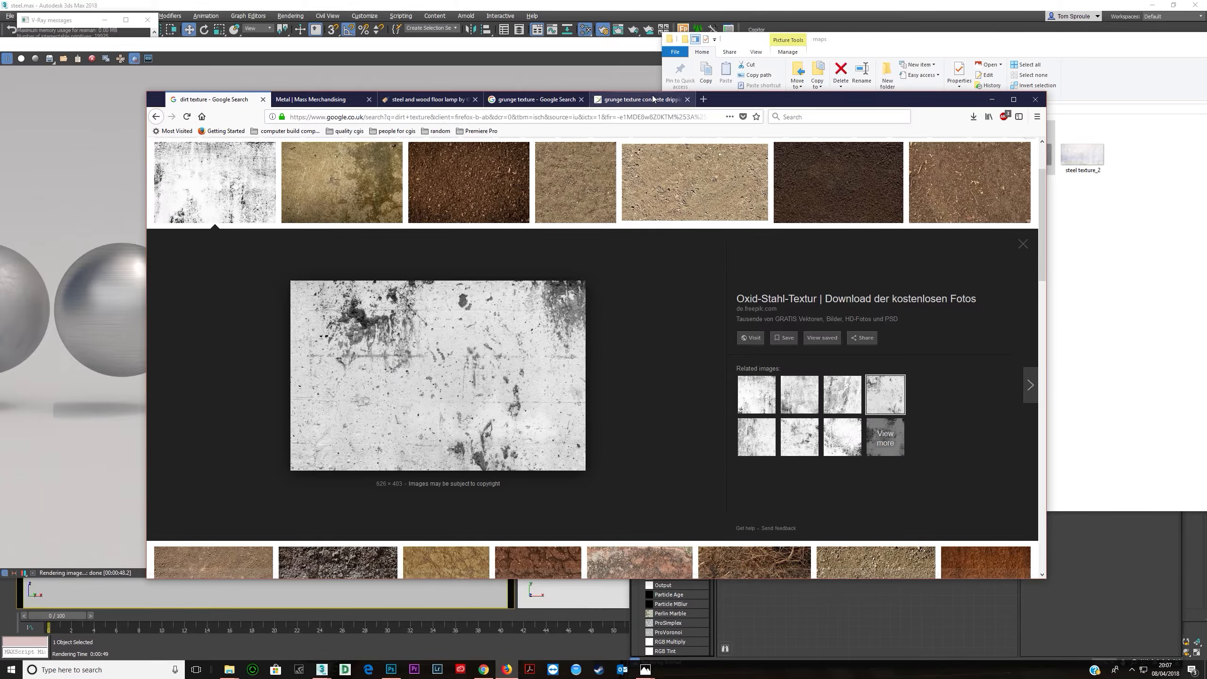
pyautogui.moveTo(741, 107); pyautogui.dragTo(501, 122)
pyautogui.moveTo(227, 361); pyautogui.dragTo(929, 282)
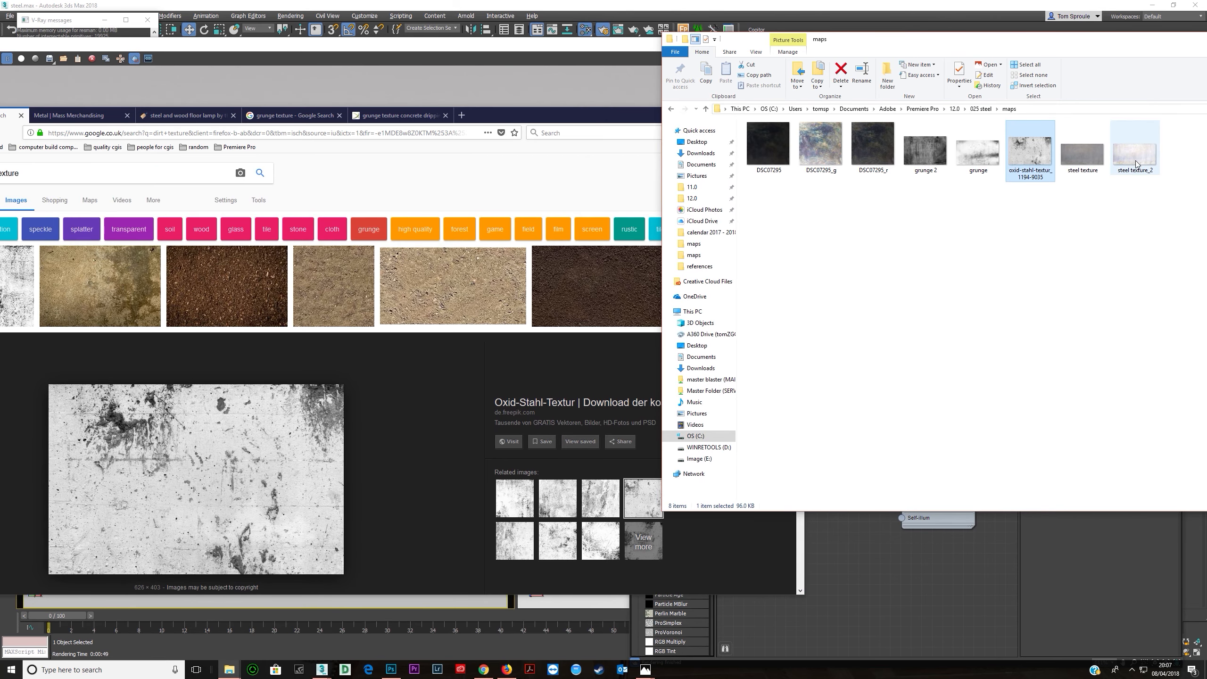
# - Load the saved oxid-stahl-textur image as a bitmap into the Composite map's Layer 2
pyautogui.click(858, 566)
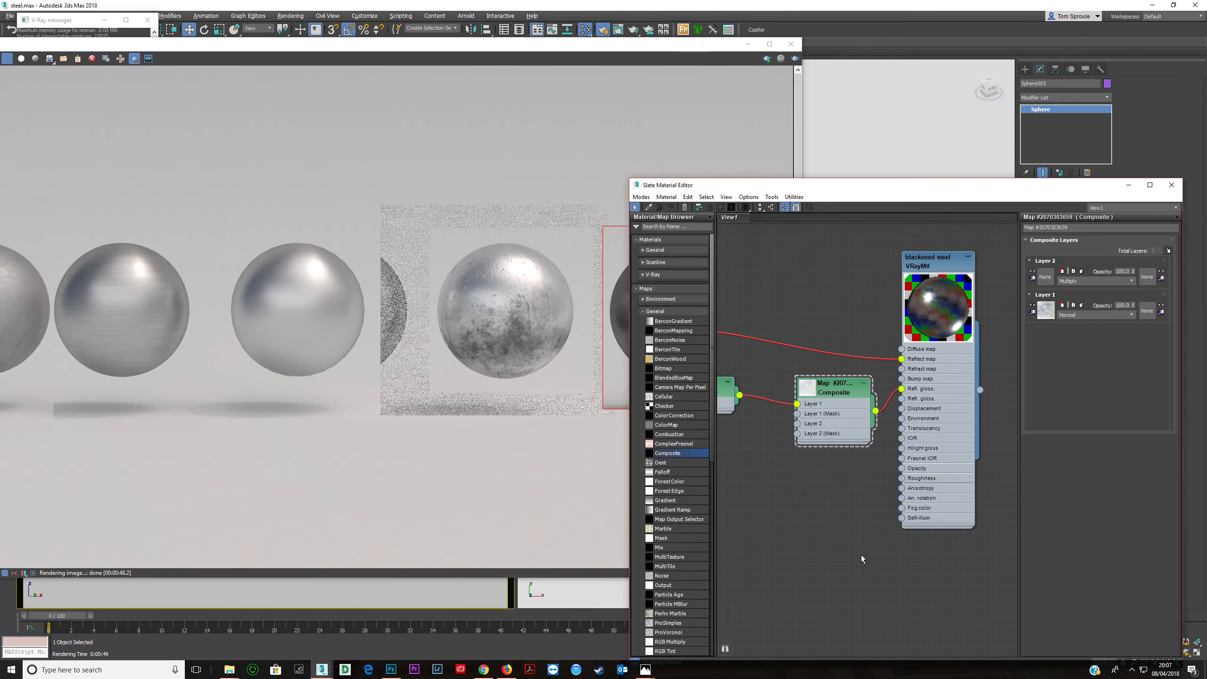
pyautogui.hotkey('alt', 'Tab')
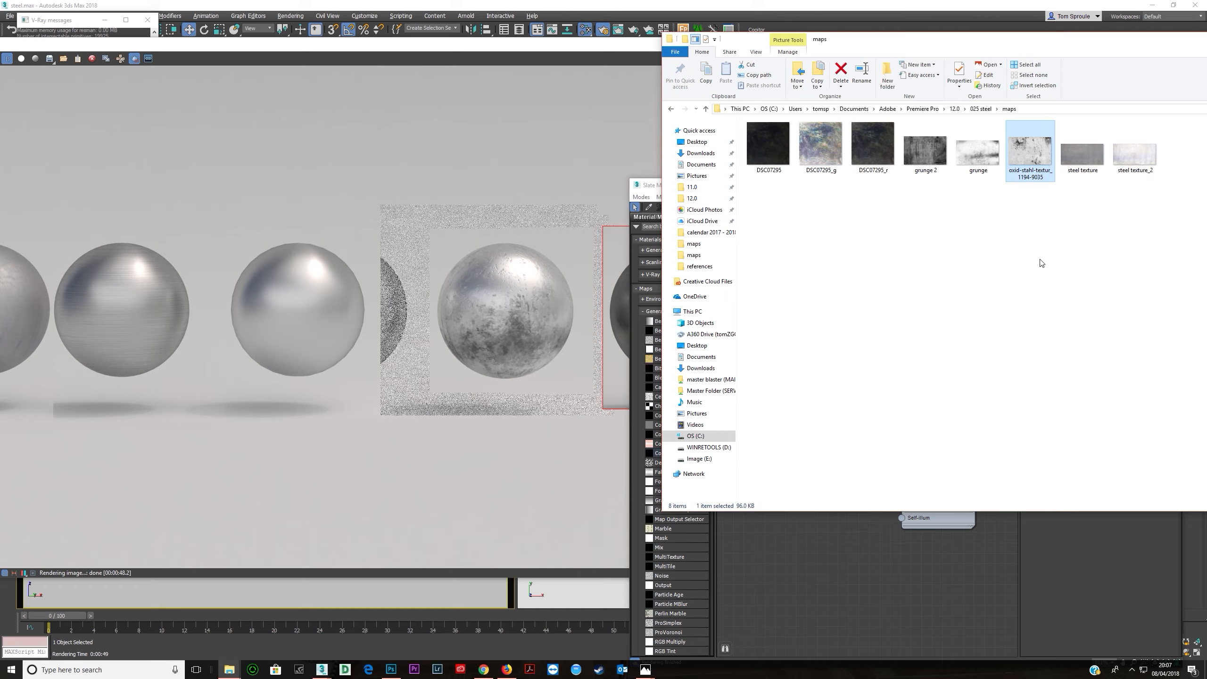
pyautogui.moveTo(1030, 152); pyautogui.dragTo(796, 423)
pyautogui.click(803, 553)
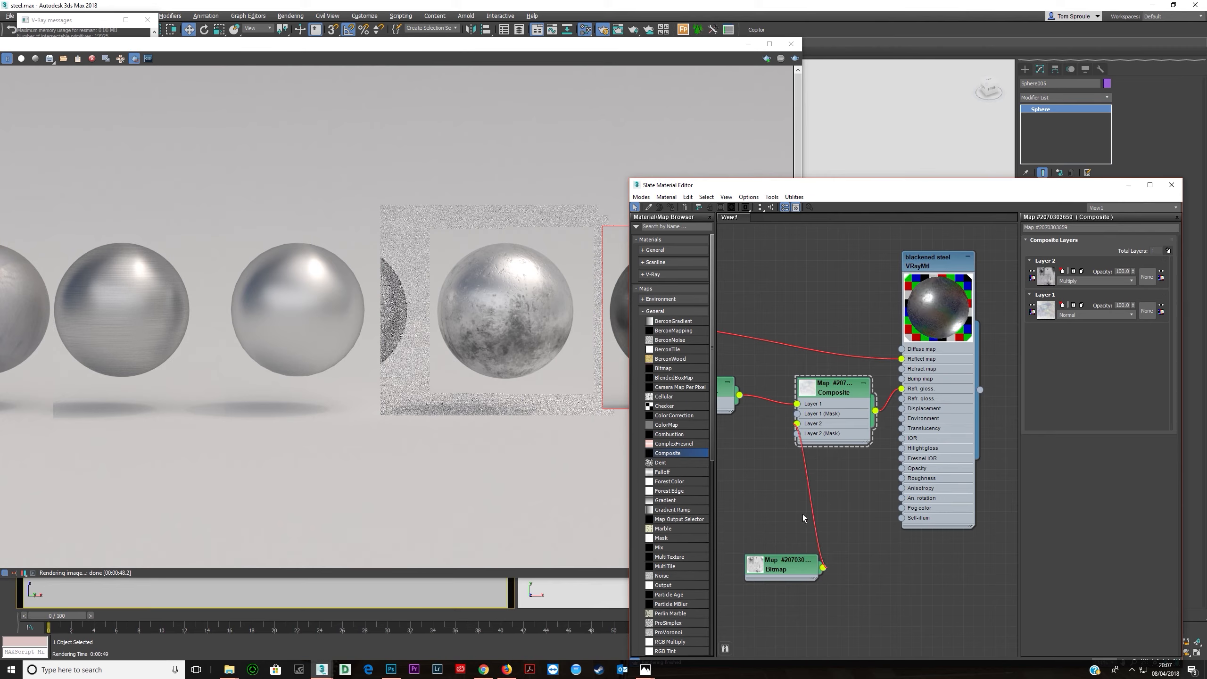
pyautogui.moveTo(784, 566); pyautogui.dragTo(758, 492)
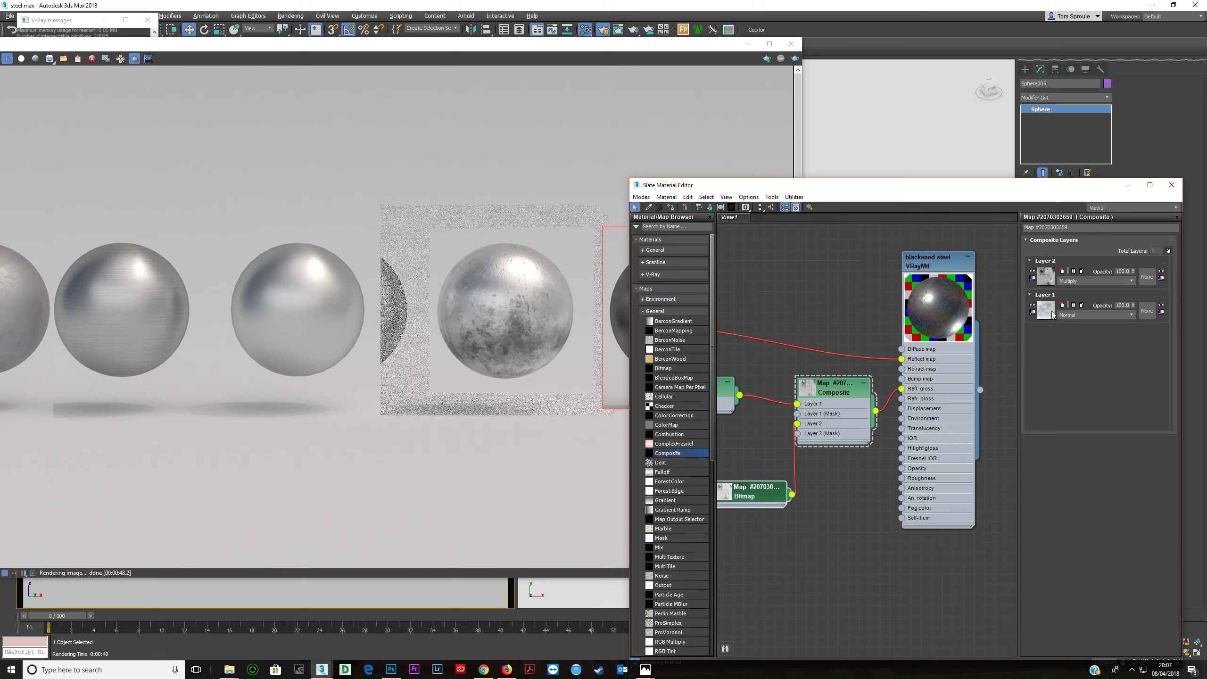
# - View the loaded grunge bitmap image in its cropping window and close it
pyautogui.click(1092, 281)
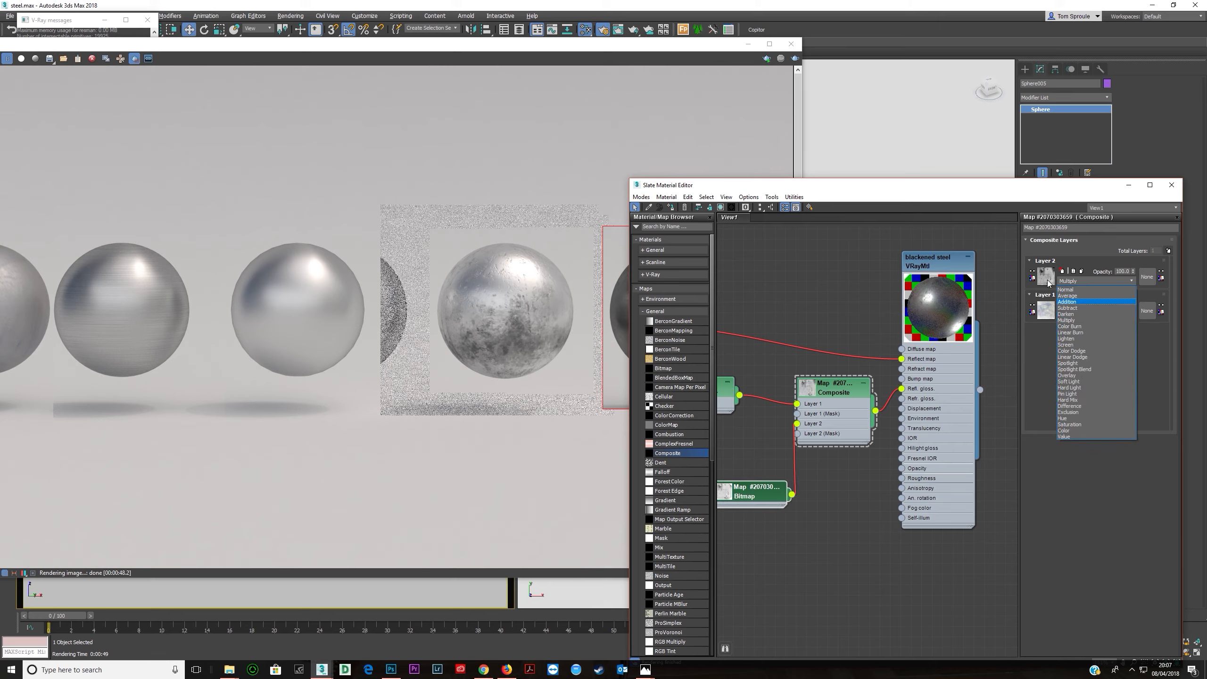
pyautogui.click(762, 494)
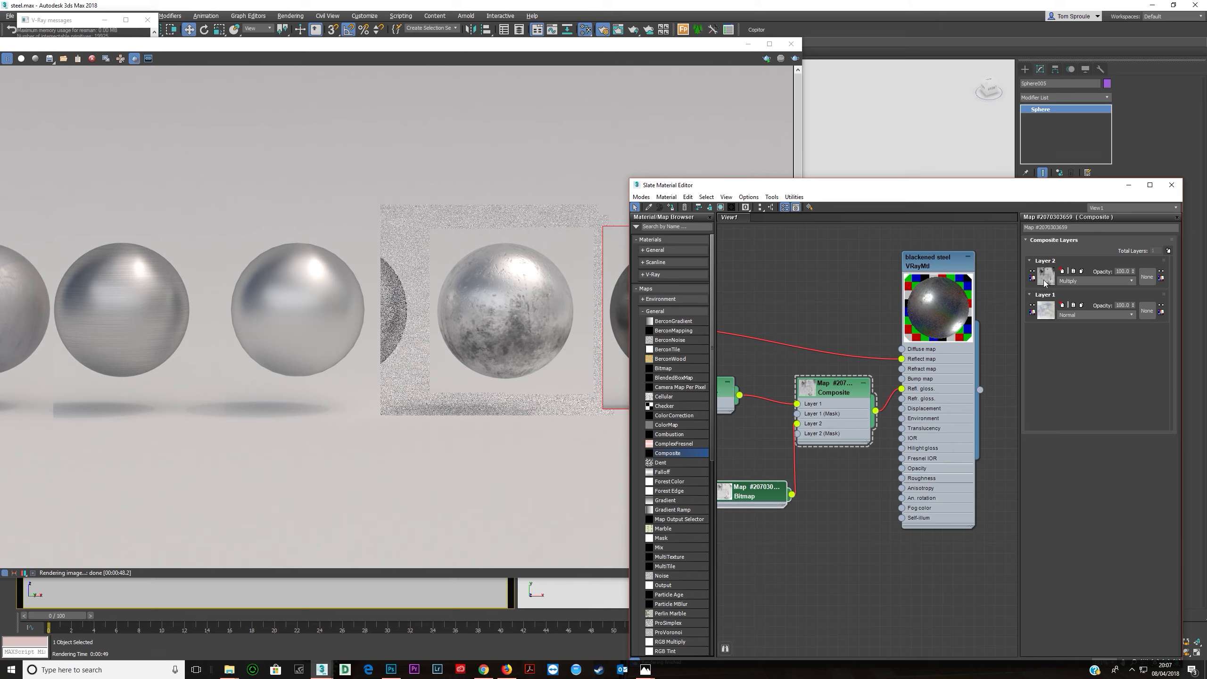
pyautogui.doubleClick(757, 493)
pyautogui.click(1149, 382)
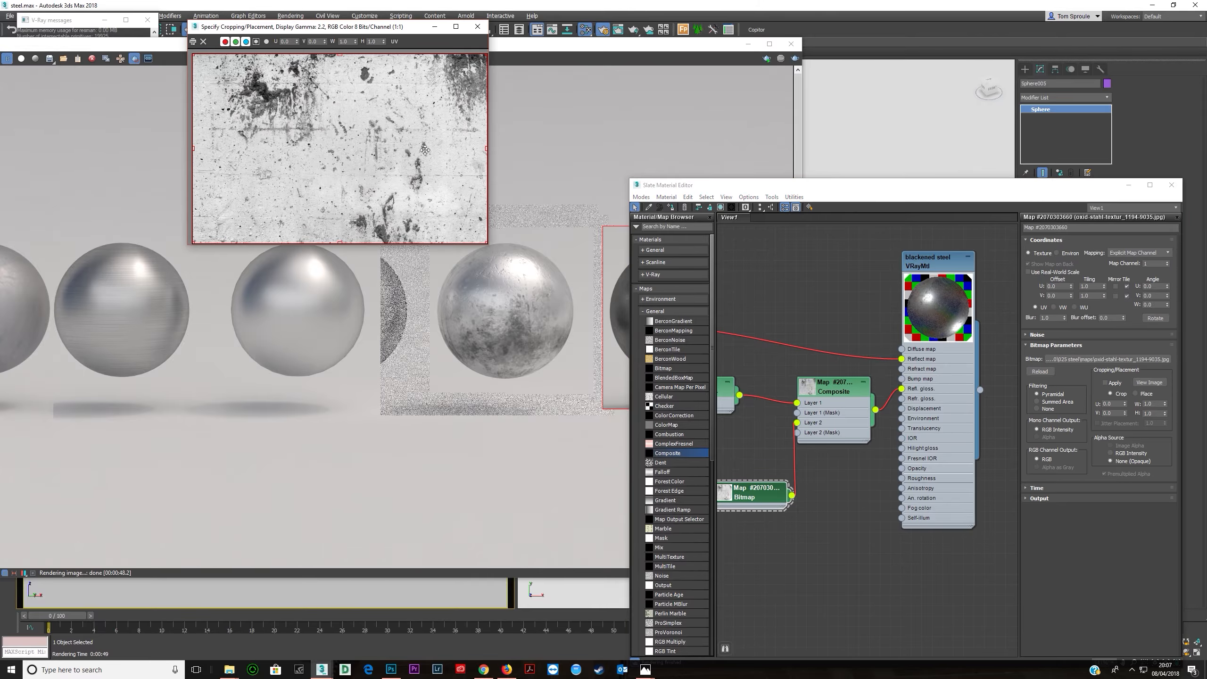
pyautogui.click(478, 26)
# - Reopen the Composite map and set Layer 2's blend mode to Overlay
pyautogui.doubleClick(926, 409)
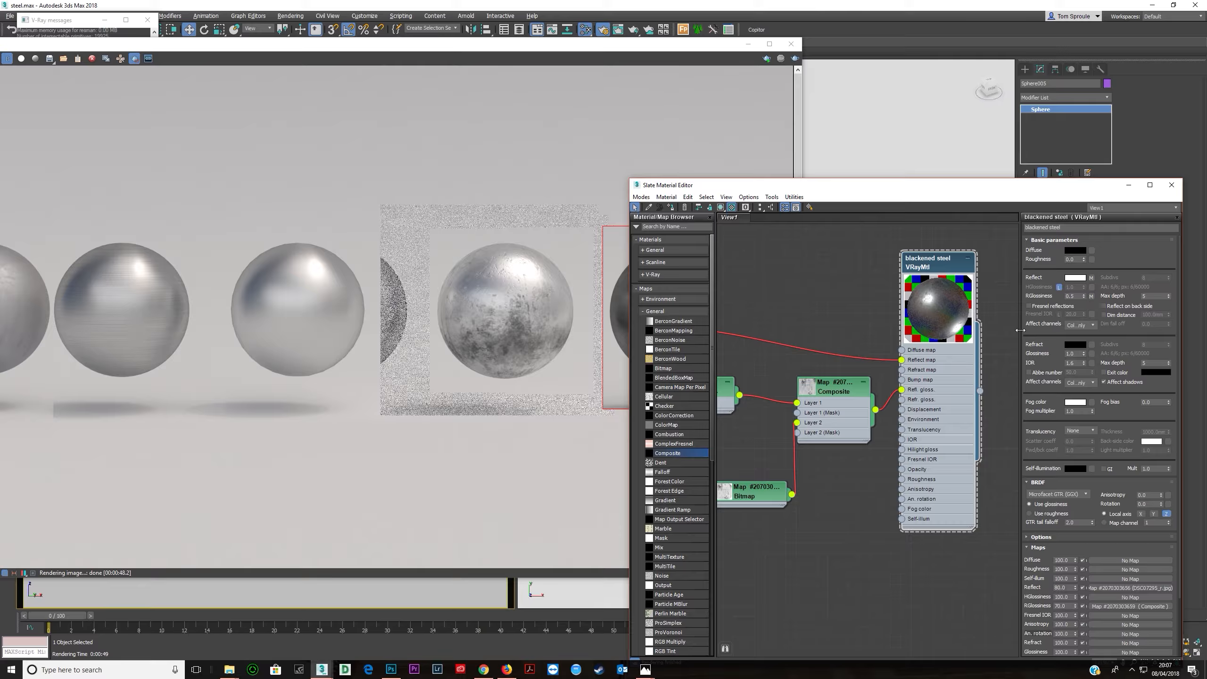
pyautogui.doubleClick(832, 420)
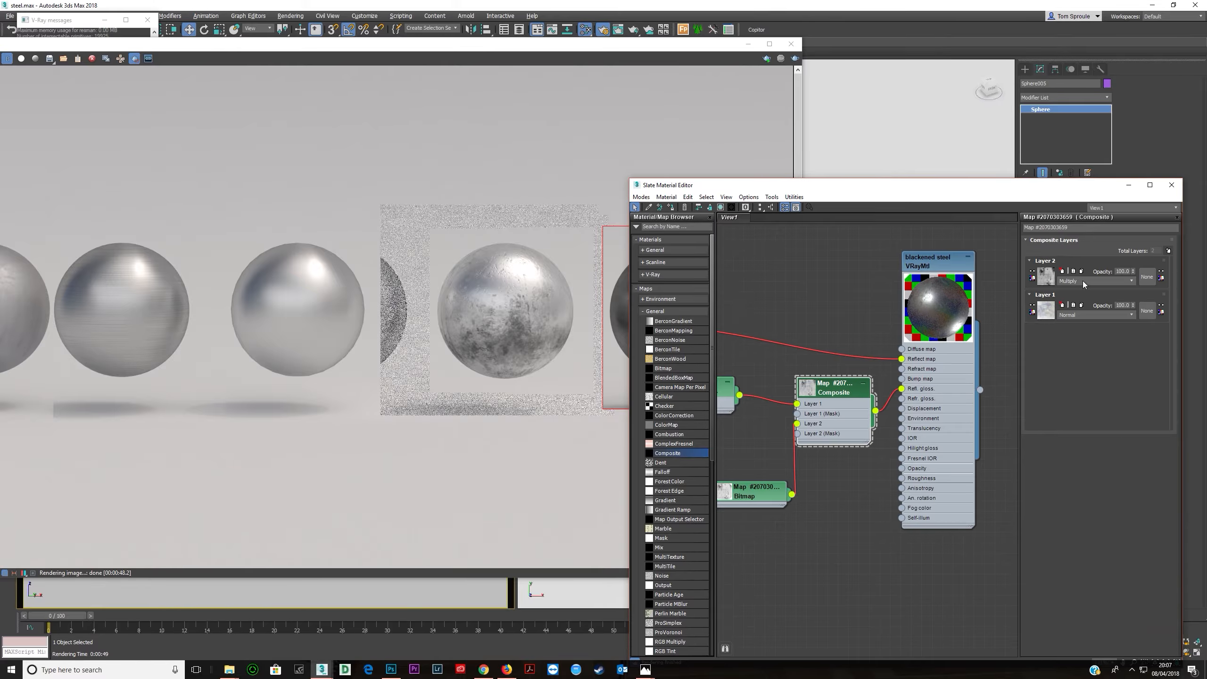
pyautogui.click(1079, 281)
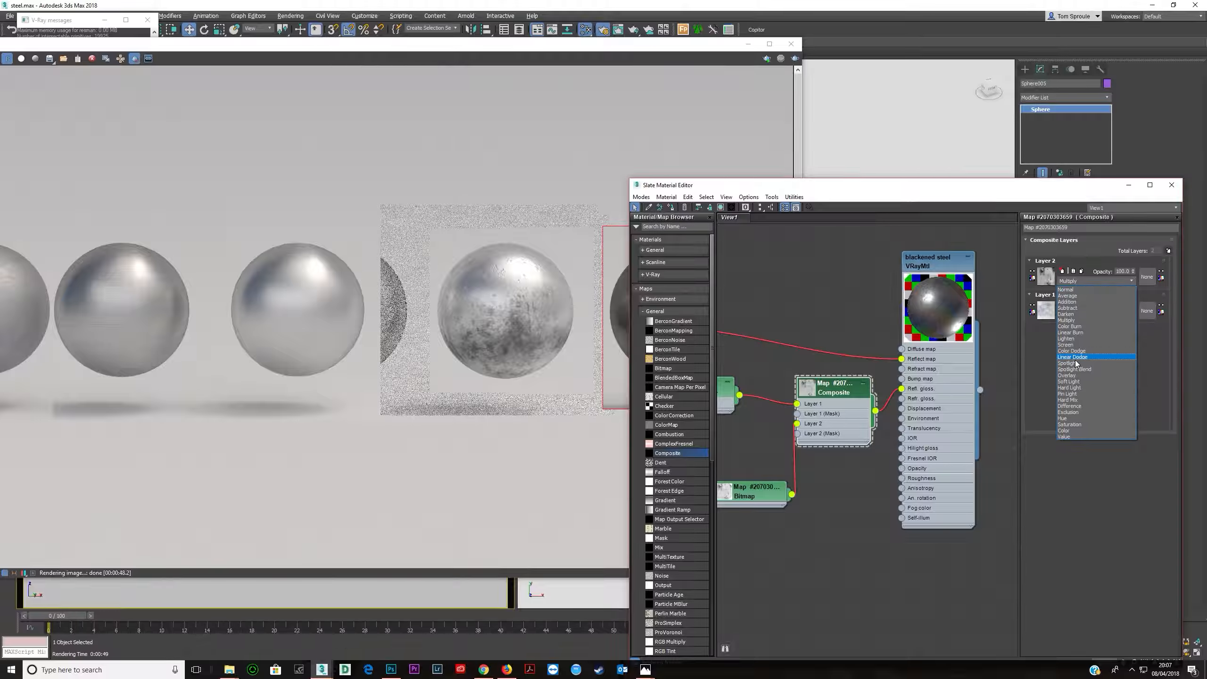
pyautogui.click(1076, 376)
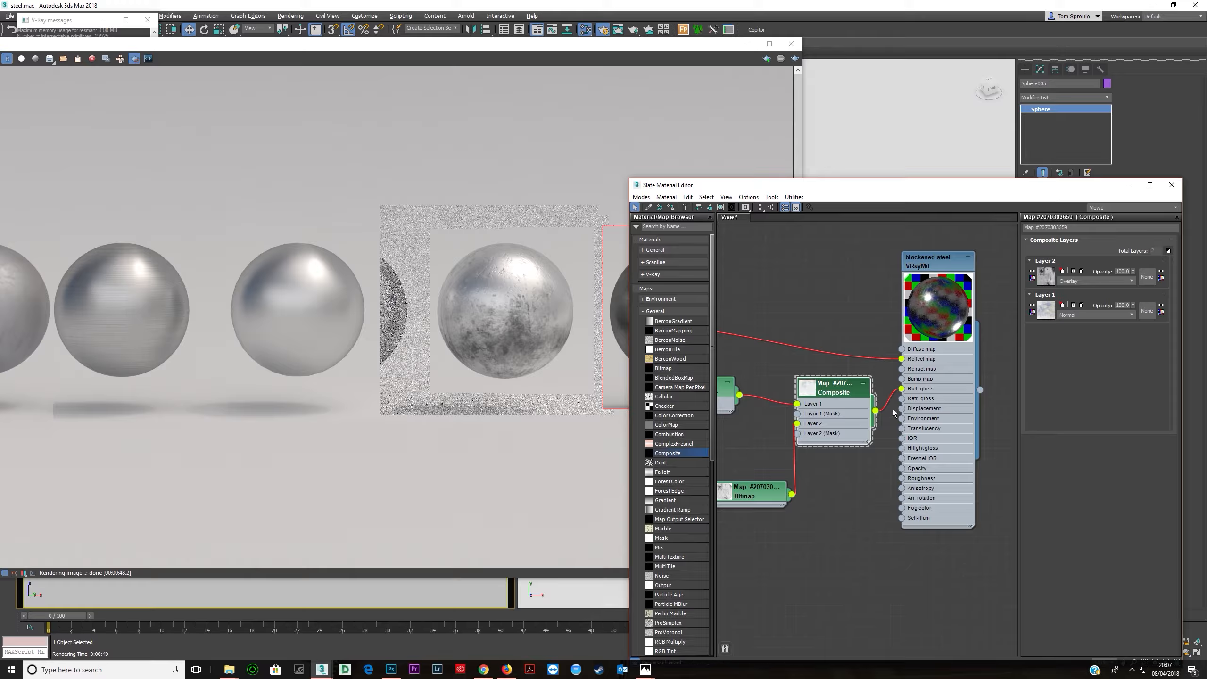
# - Toggle Layer 2's visibility off and on to compare the material preview
pyautogui.click(1032, 272)
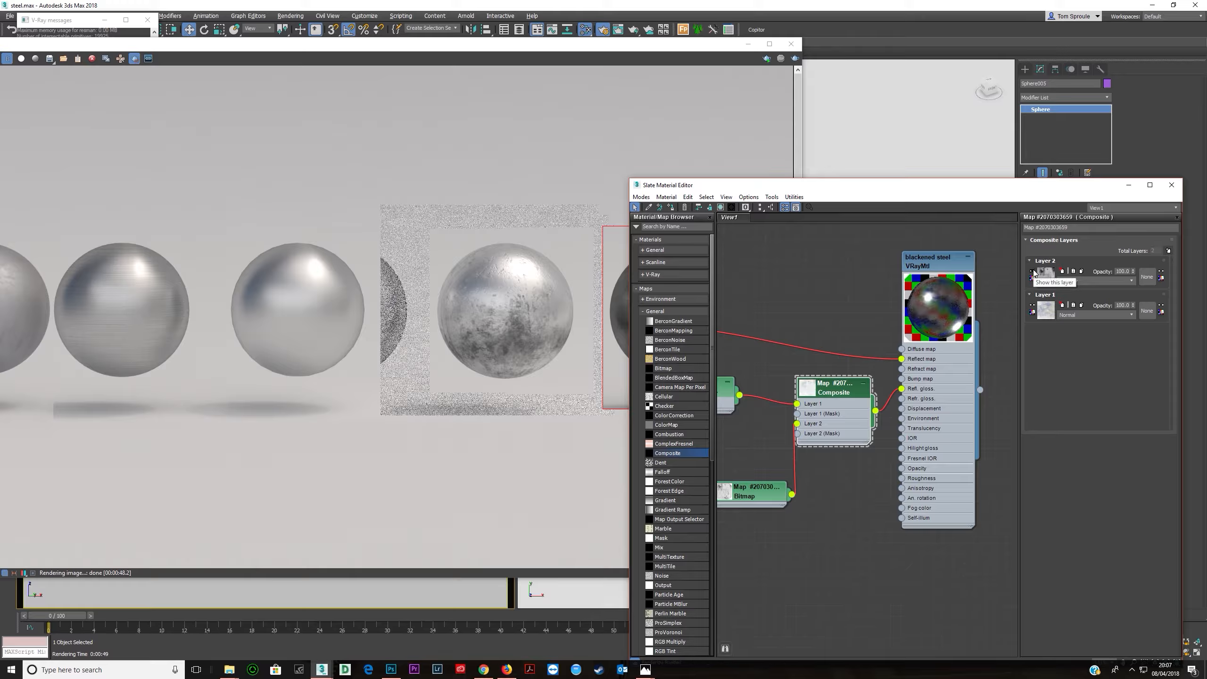
pyautogui.click(1034, 272)
pyautogui.click(1033, 272)
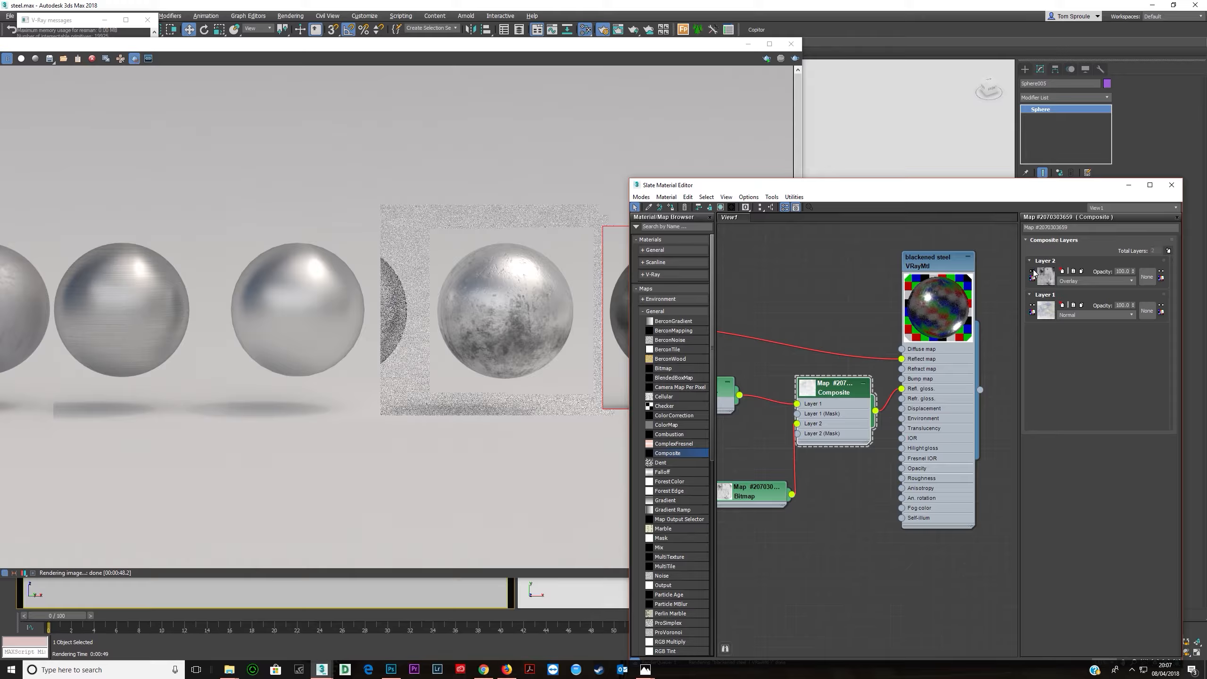
pyautogui.click(1033, 272)
# - Move the material editor aside and render the spheres
pyautogui.moveTo(720, 190); pyautogui.dragTo(797, 232)
pyautogui.click(584, 45)
pyautogui.hotkey('shift', 'q')
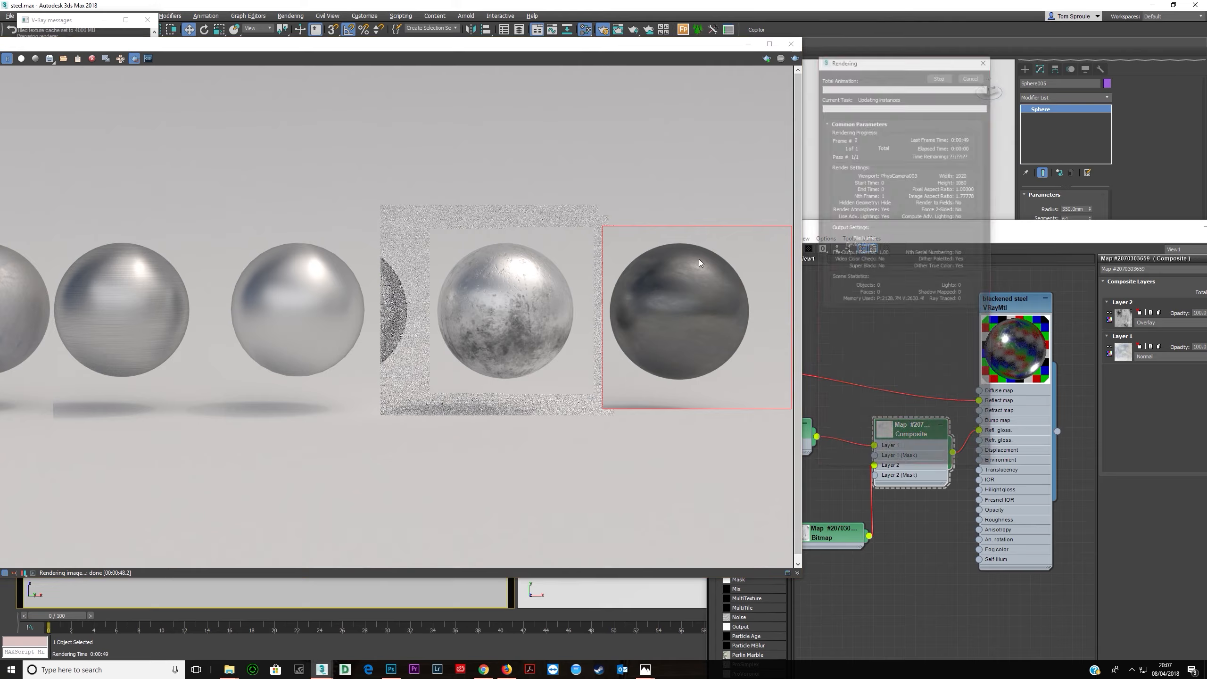
# - Zoom into the rendering blackened steel sphere in the frame buffer to examine it
pyautogui.scroll(2, 686, 296)
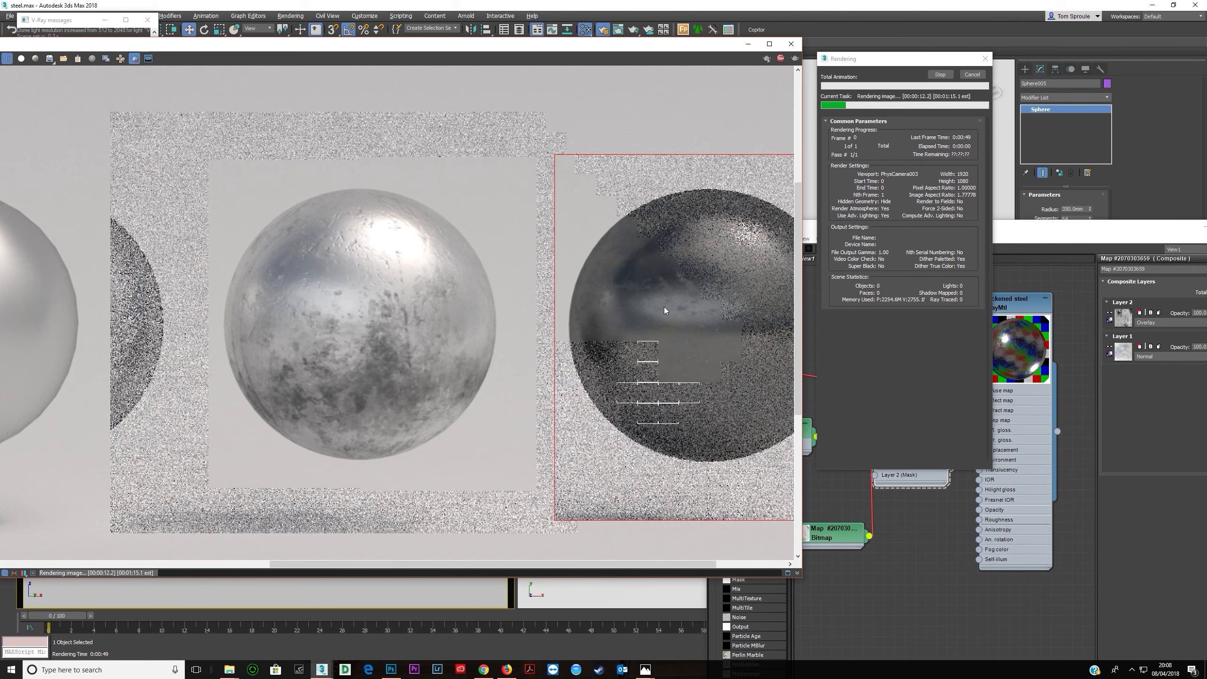
pyautogui.moveTo(654, 330); pyautogui.dragTo(551, 305, button='middle')
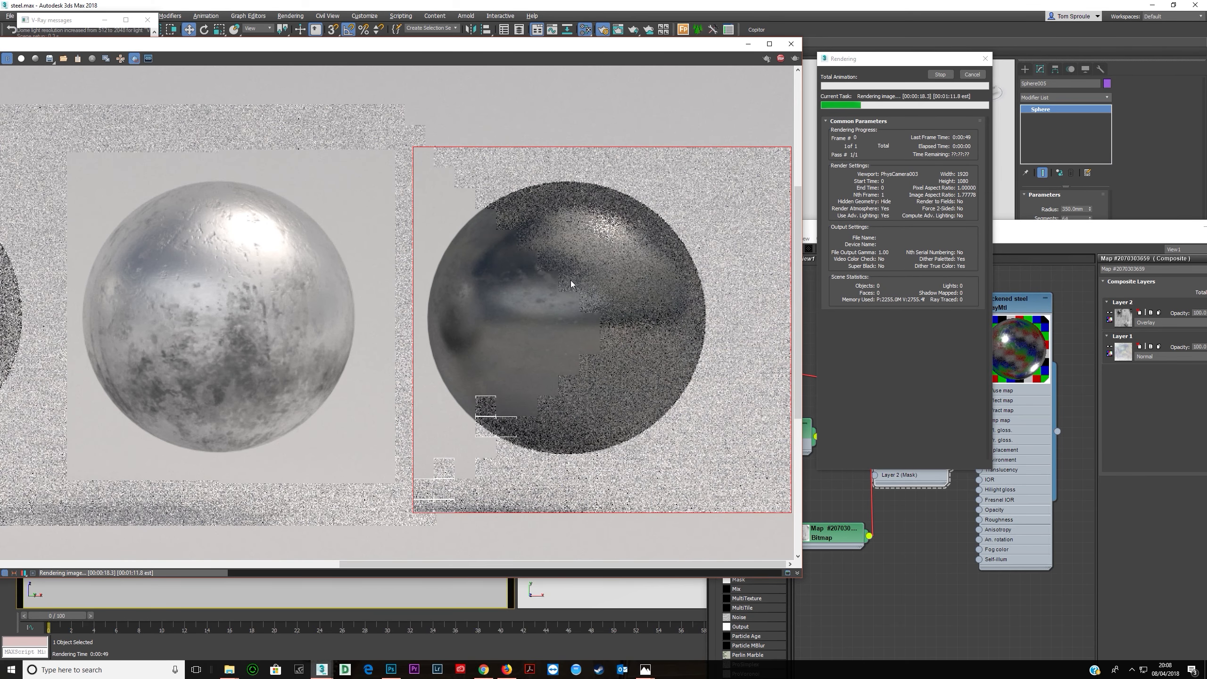
pyautogui.click(780, 58)
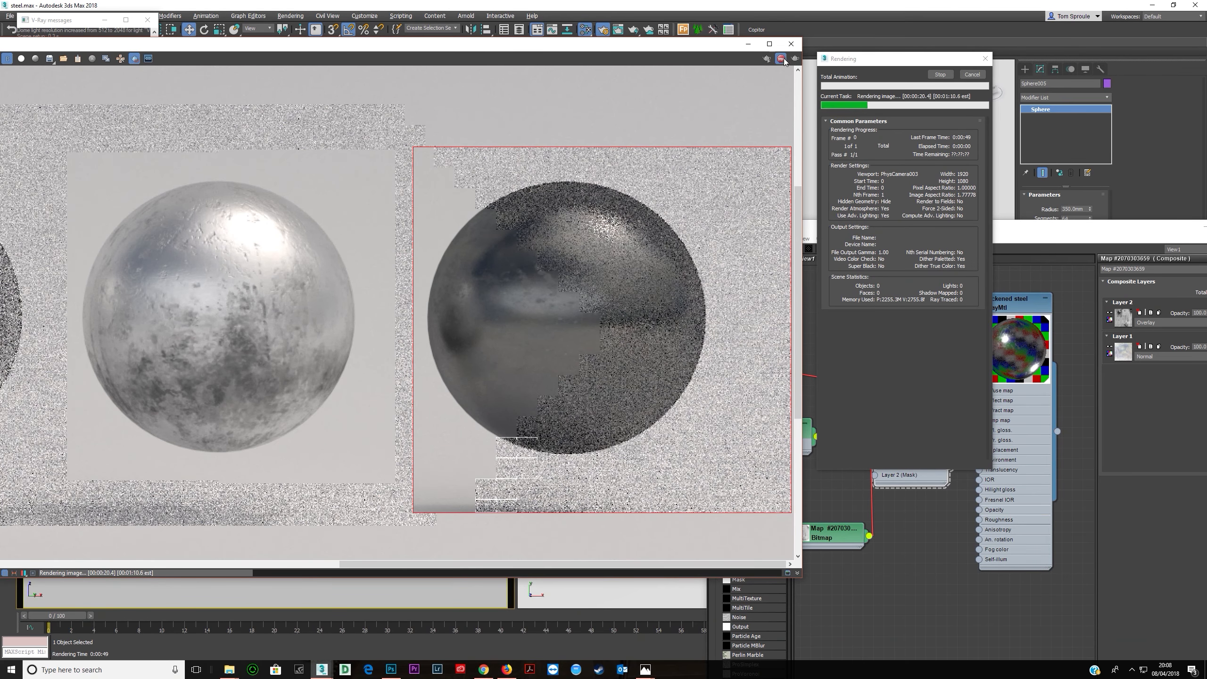
# - Rearrange the bitmap, Color Correction and Composite nodes in the material editor view
pyautogui.click(915, 337)
pyautogui.scroll(-3, 896, 311)
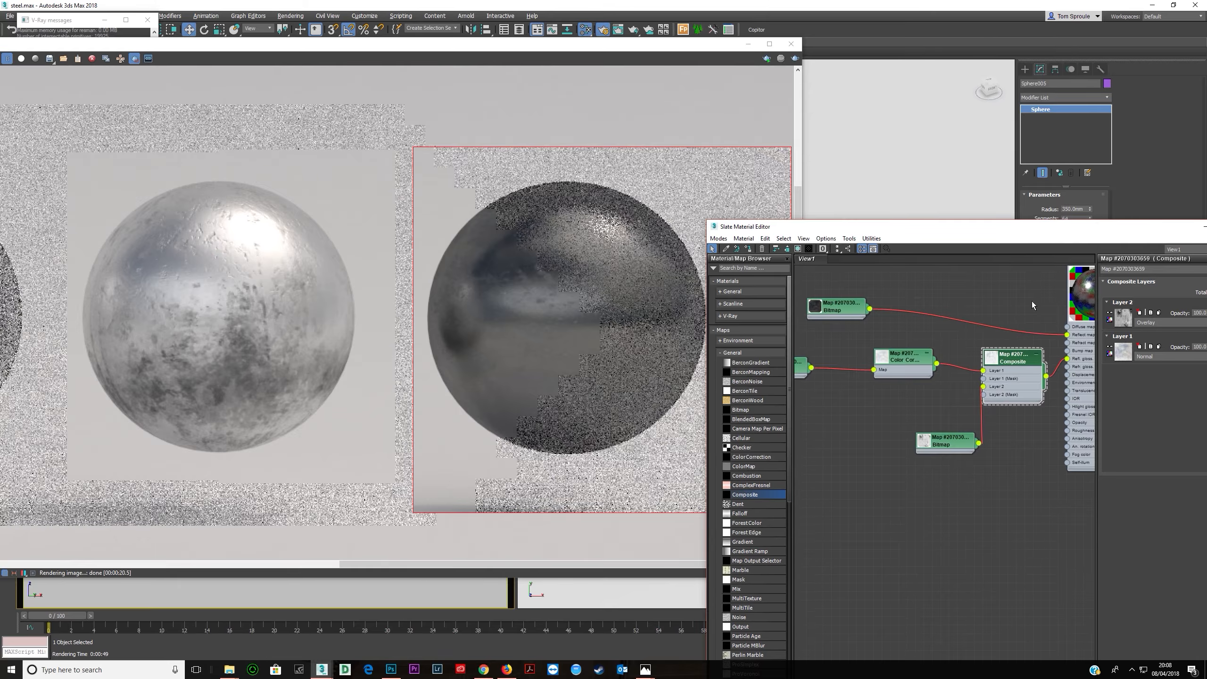
pyautogui.moveTo(957, 443); pyautogui.dragTo(934, 420)
pyautogui.moveTo(915, 368); pyautogui.dragTo(966, 355, button='middle')
pyautogui.click(851, 362)
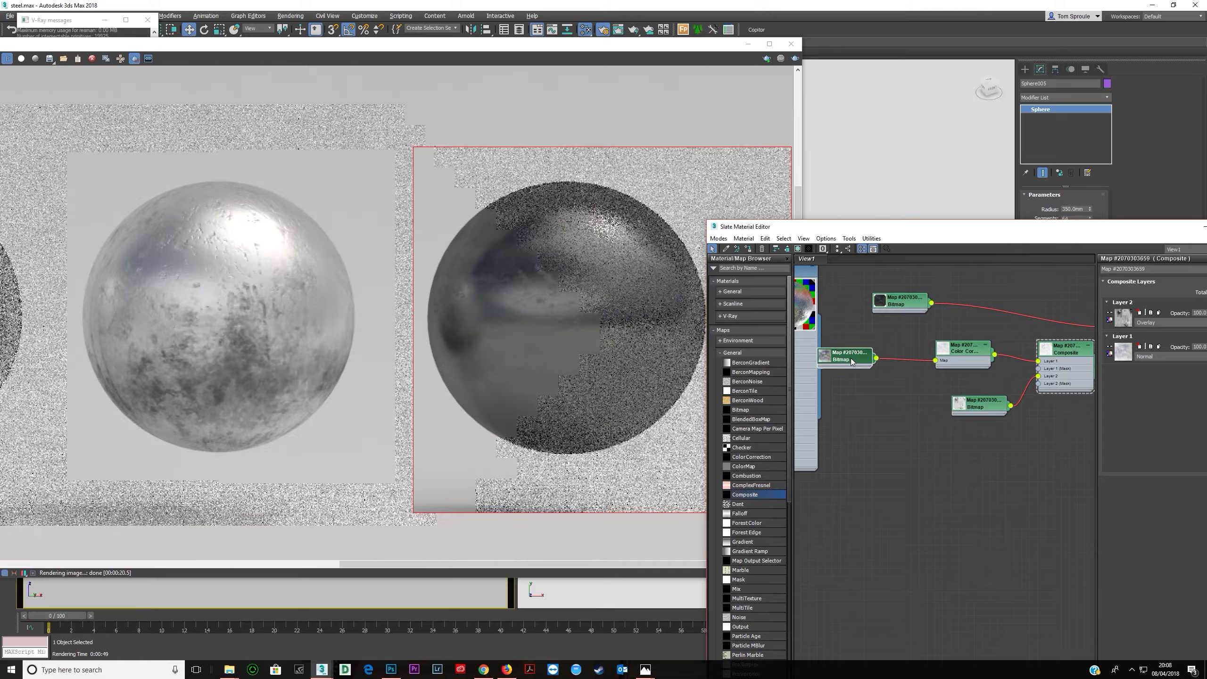
pyautogui.scroll(-2, 859, 361)
pyautogui.moveTo(850, 339); pyautogui.dragTo(1028, 327)
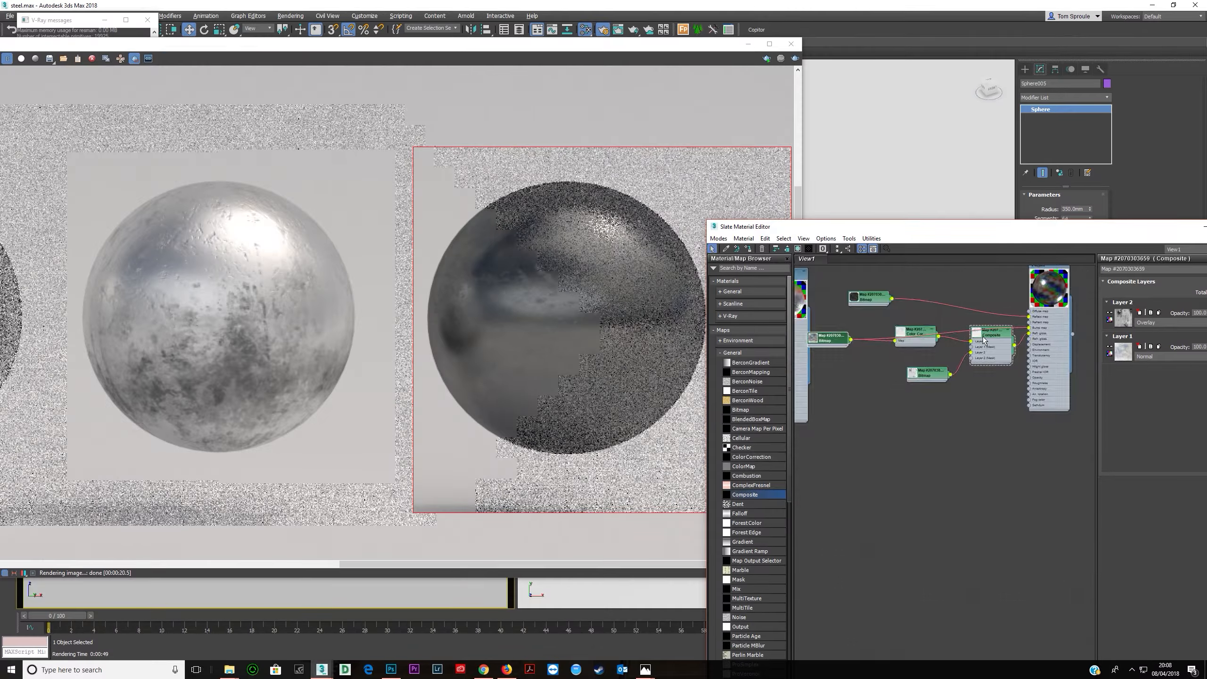
pyautogui.moveTo(983, 340); pyautogui.dragTo(937, 372, button='middle')
pyautogui.scroll(1, 937, 372)
pyautogui.scroll(1, 861, 381)
pyautogui.moveTo(861, 380); pyautogui.dragTo(953, 377, button='middle')
# - Open the DSC07295_g and DSC07295_r bitmap nodes to inspect their parameters
pyautogui.doubleClick(839, 366)
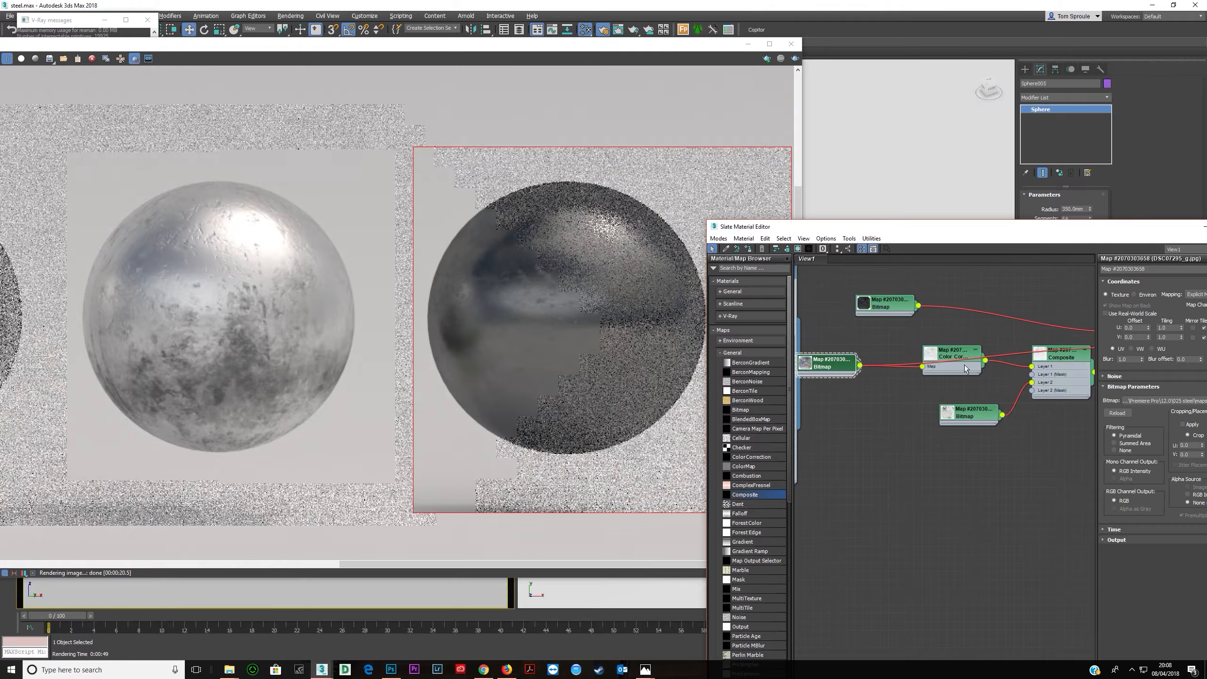
pyautogui.moveTo(1134, 360); pyautogui.dragTo(1041, 374)
pyautogui.doubleClick(891, 302)
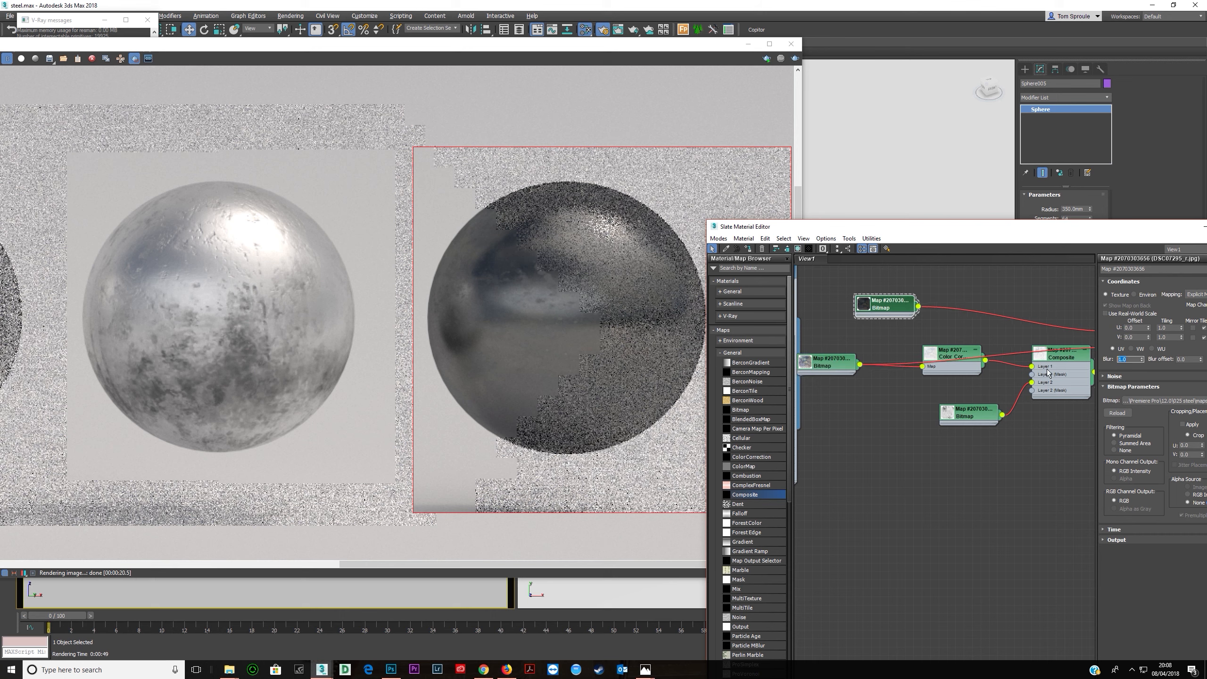
# - Open the oxid-stahl-textur bitmap node, set its blur to 0.2, and render the scene
pyautogui.doubleClick(949, 413)
pyautogui.moveTo(950, 413); pyautogui.dragTo(890, 406, button='middle')
pyautogui.moveTo(1131, 361); pyautogui.dragTo(1076, 368)
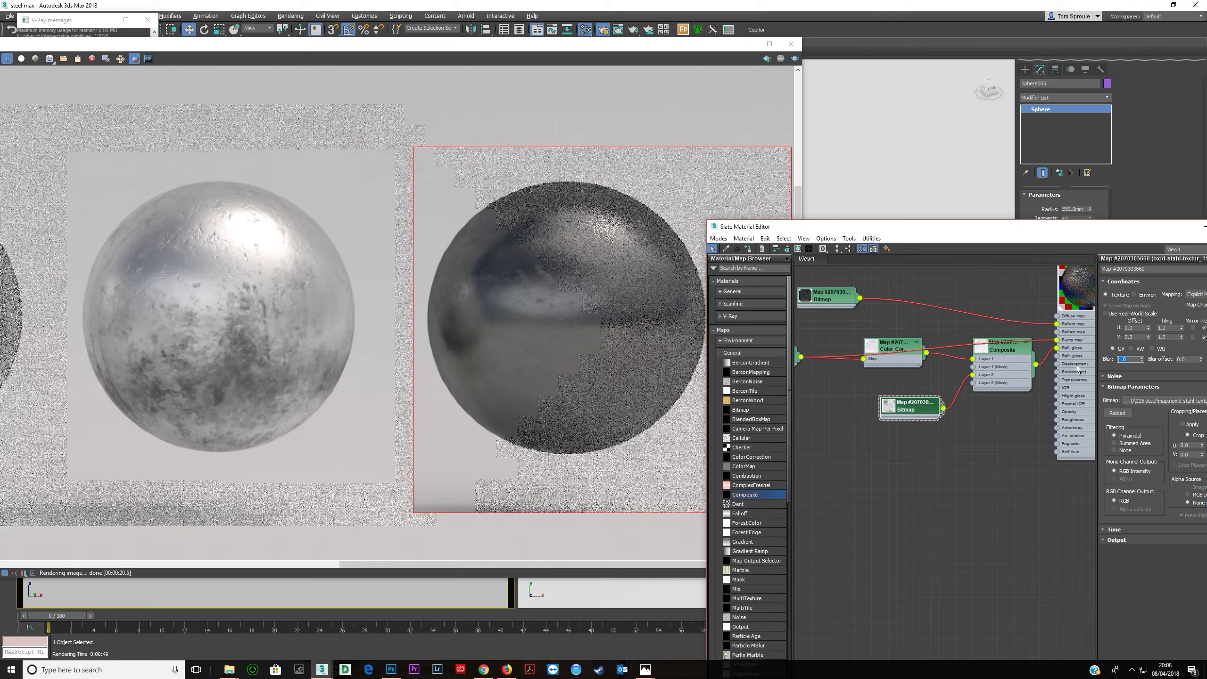
pyautogui.write('0.2')
pyautogui.press('Tab')
pyautogui.hotkey('shift', 'q')
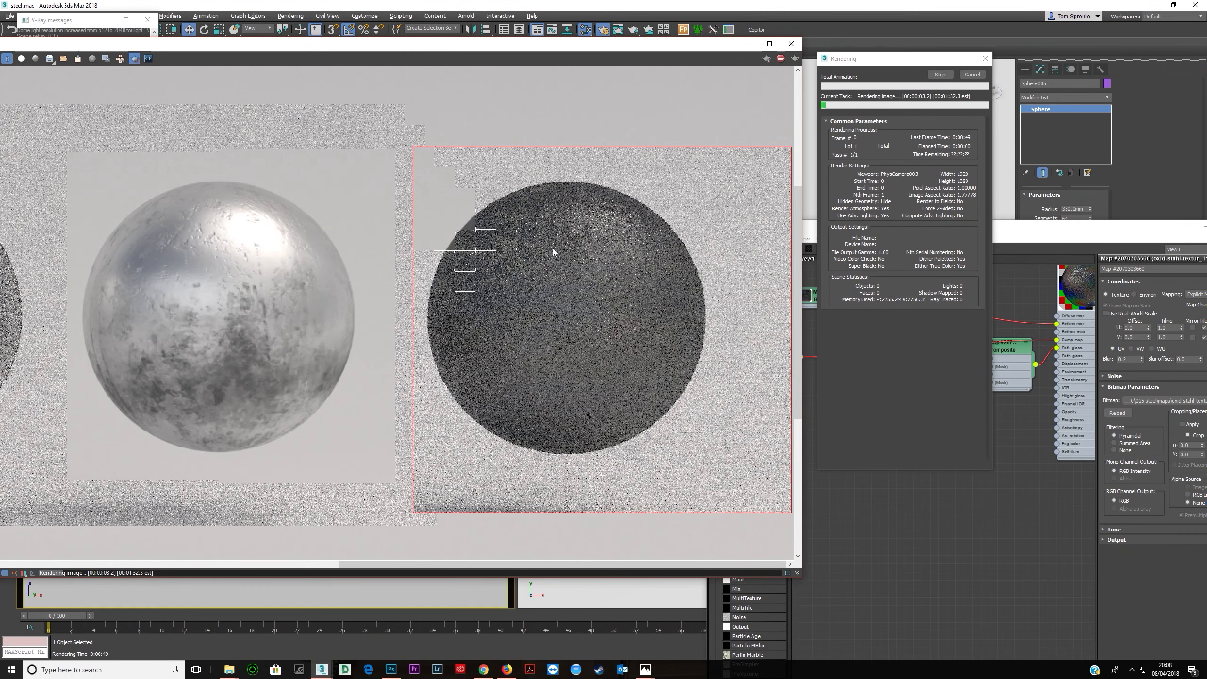
# - Zoom in and out of the frame buffer to examine the blackened steel sphere as it renders
pyautogui.scroll(1, 553, 248)
pyautogui.scroll(-2, 542, 250)
pyautogui.scroll(1, 650, 292)
pyautogui.scroll(3, 639, 280)
pyautogui.scroll(-3, 646, 271)
pyautogui.scroll(1, 651, 263)
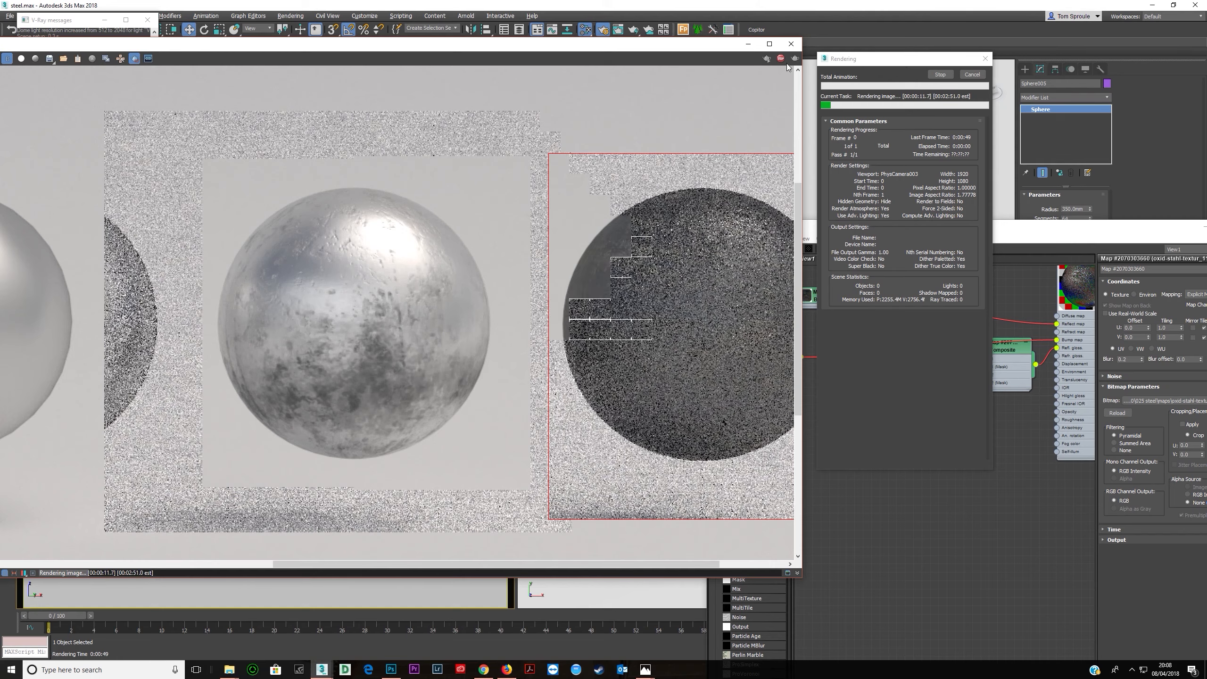
# - Open the blackened steel VRayMtl in the material editor and reposition its node in the view
pyautogui.click(1072, 361)
pyautogui.doubleClick(1071, 361)
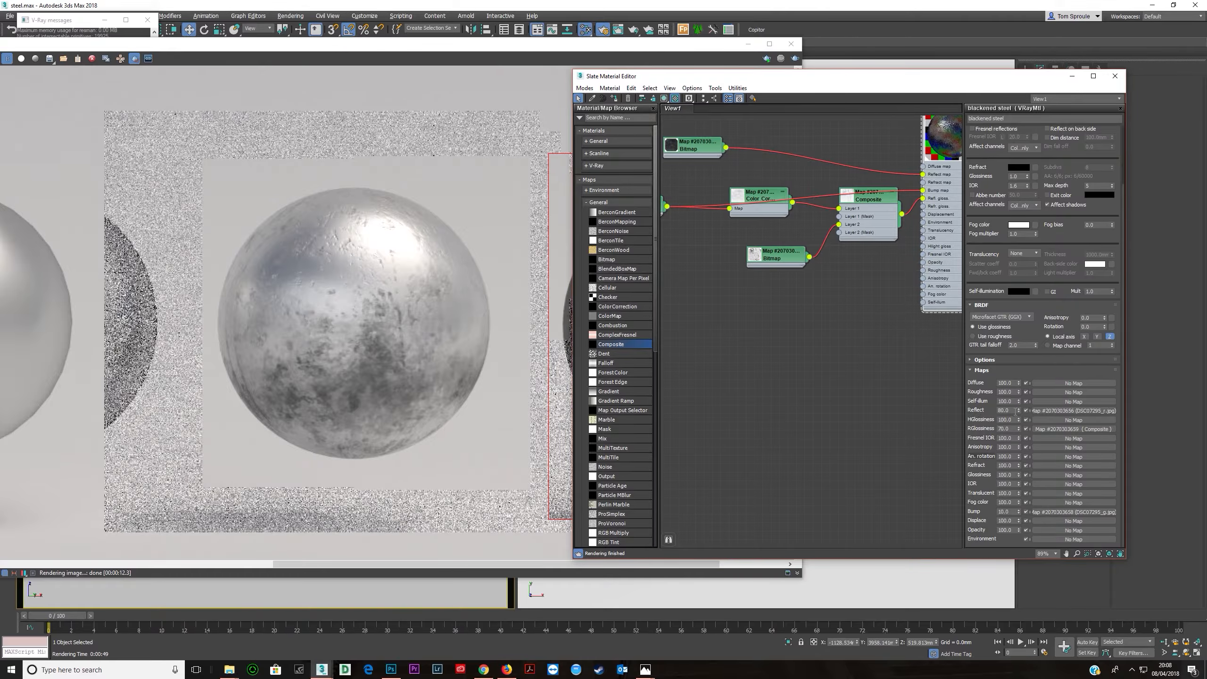
pyautogui.moveTo(913, 203); pyautogui.dragTo(796, 280, button='middle')
pyautogui.scroll(1, 801, 251)
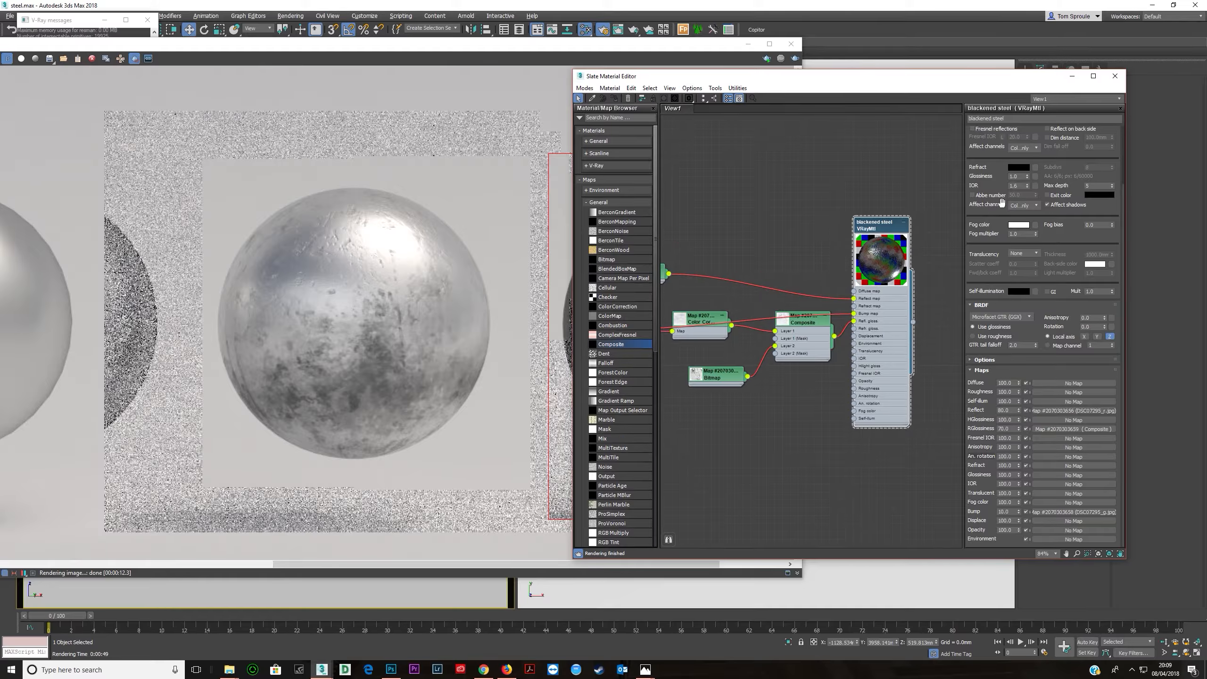
pyautogui.scroll(3, 992, 322)
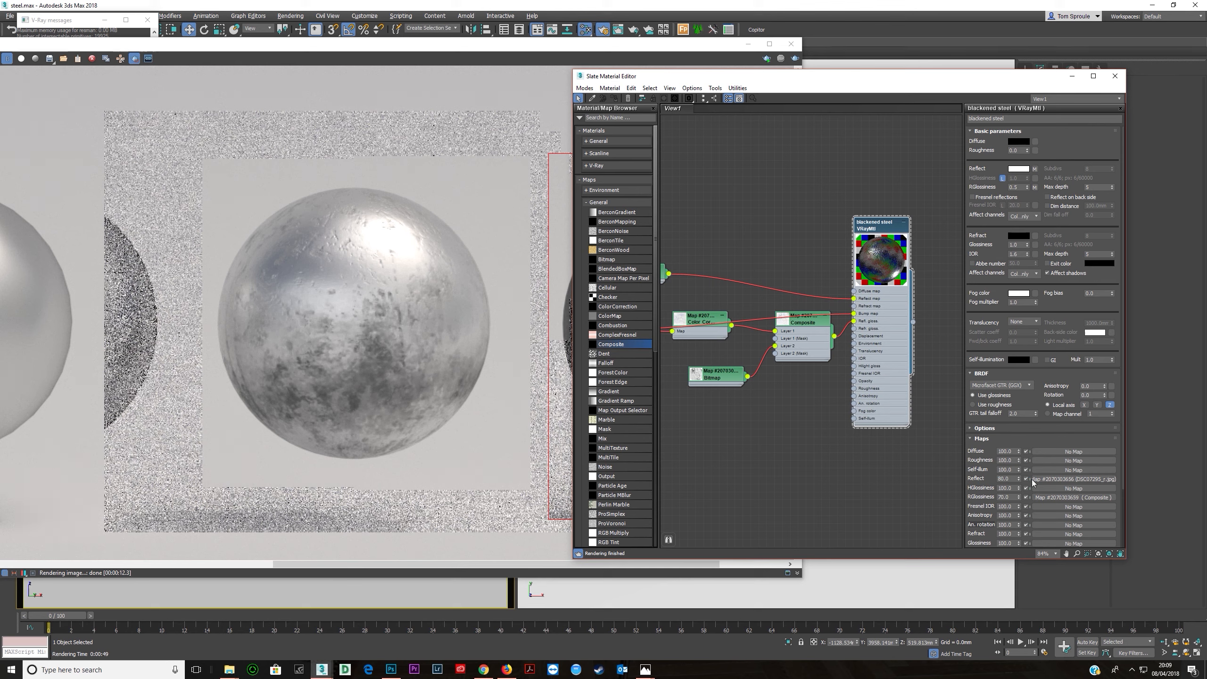
# - Open the DSC07295_g bitmap node, set its blur to 0.5, and render the scene again
pyautogui.moveTo(816, 385); pyautogui.dragTo(854, 402, button='middle')
pyautogui.scroll(-1, 854, 402)
pyautogui.doubleClick(692, 335)
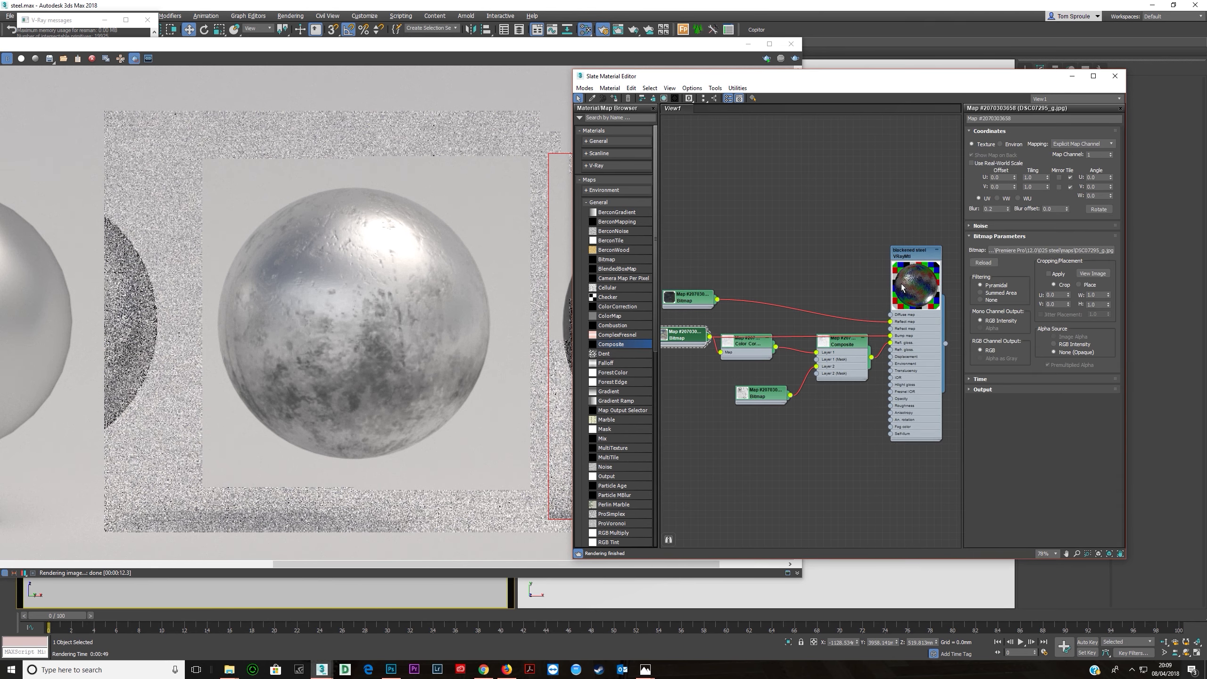
pyautogui.scroll(5, 916, 291)
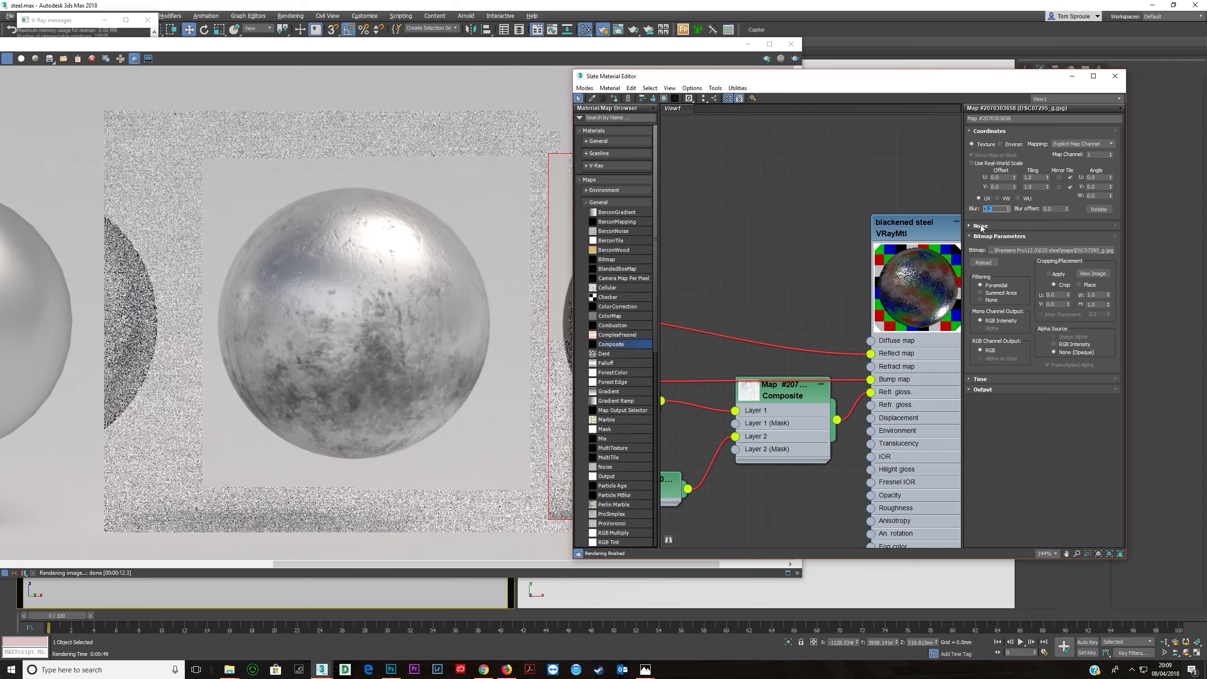
pyautogui.write('5')
pyautogui.press('Return')
pyautogui.click(464, 88)
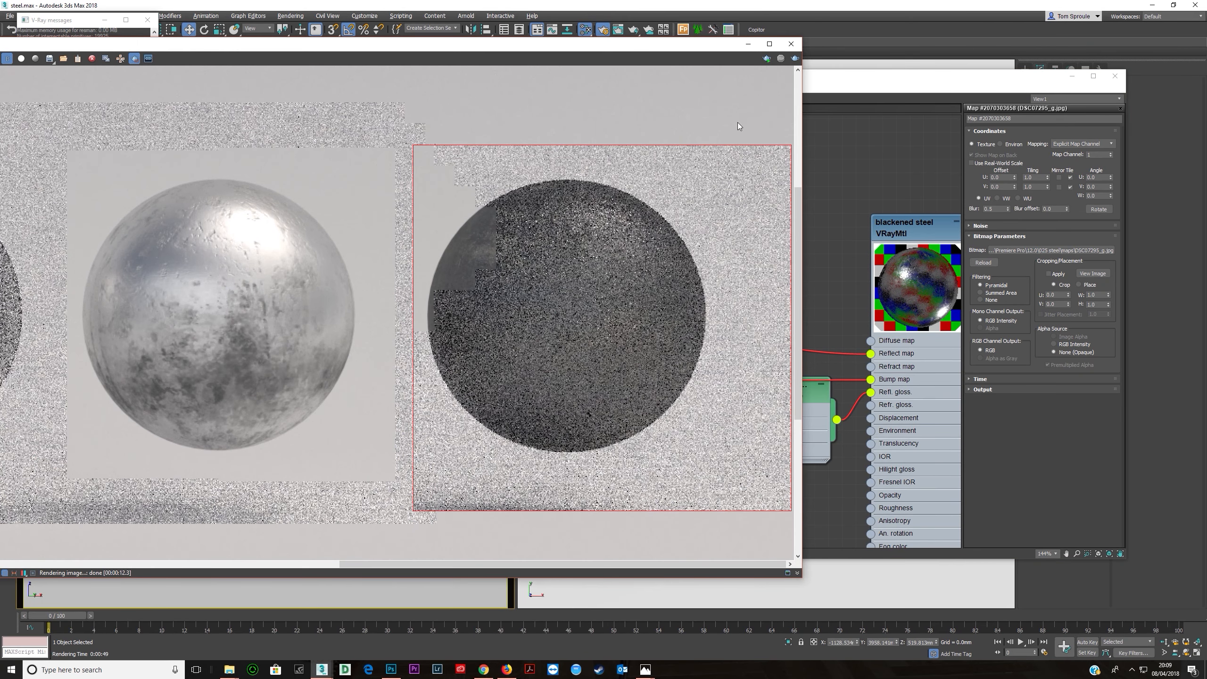
pyautogui.click(794, 58)
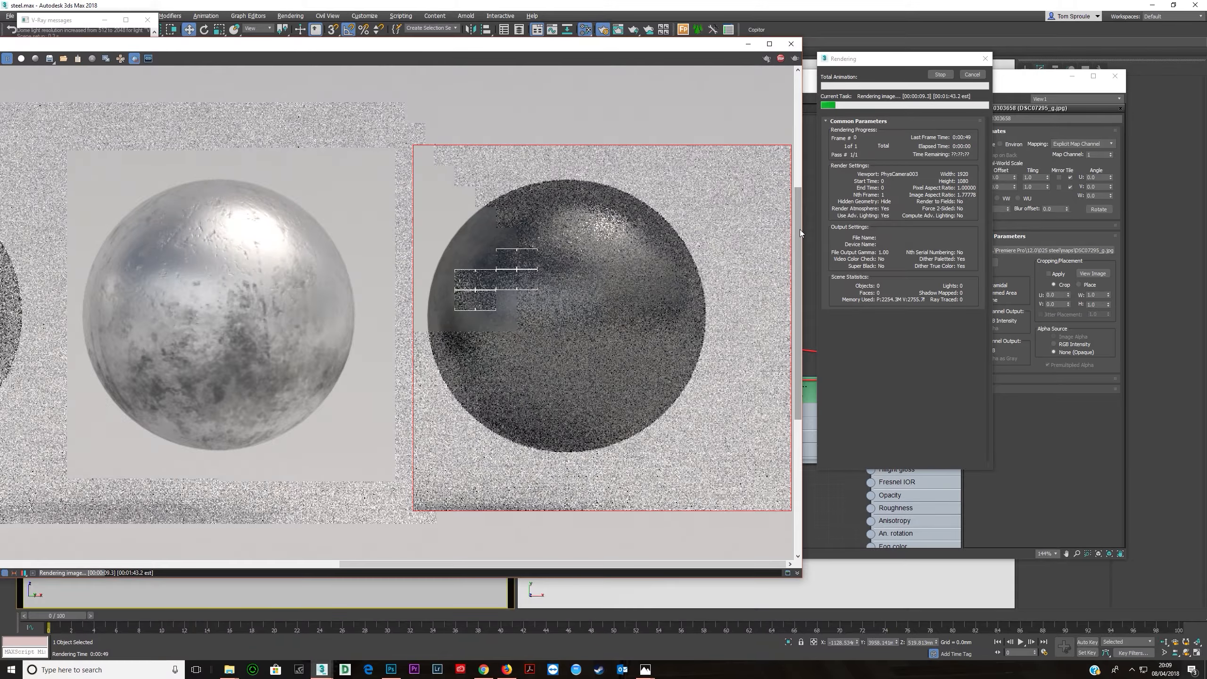
# - Zoom the frame buffer to inspect the new blackened steel render and enlarge the frame buffer window
pyautogui.scroll(3, 515, 288)
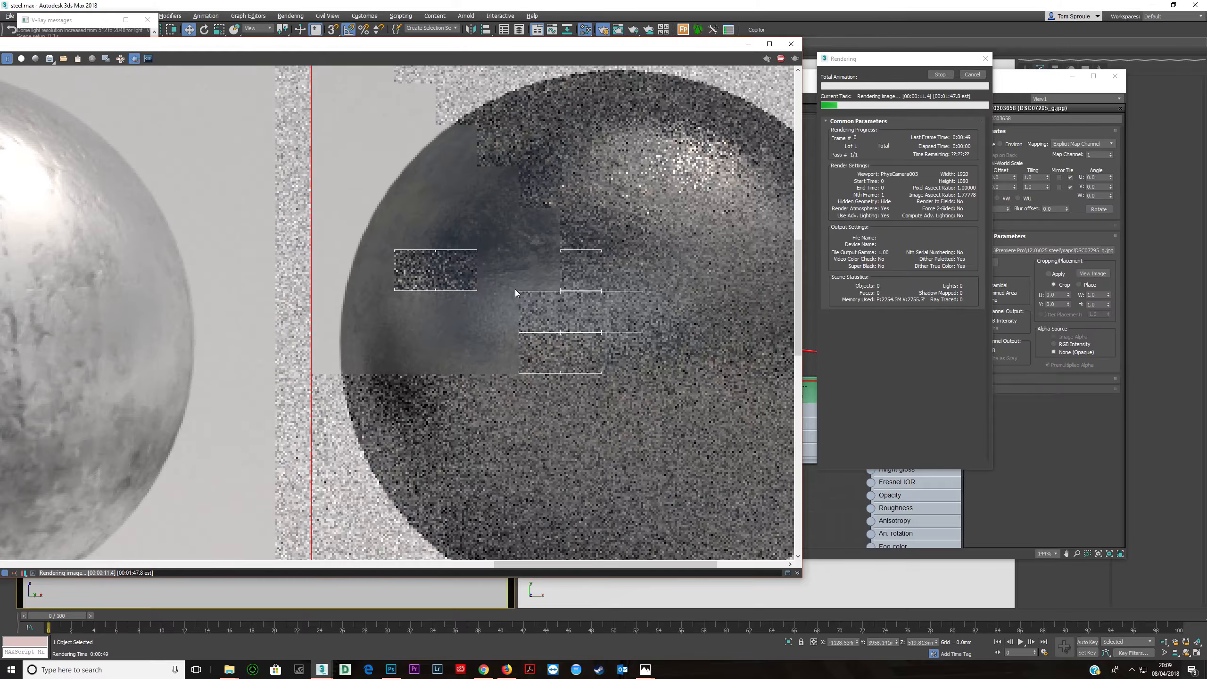
pyautogui.scroll(-3, 530, 291)
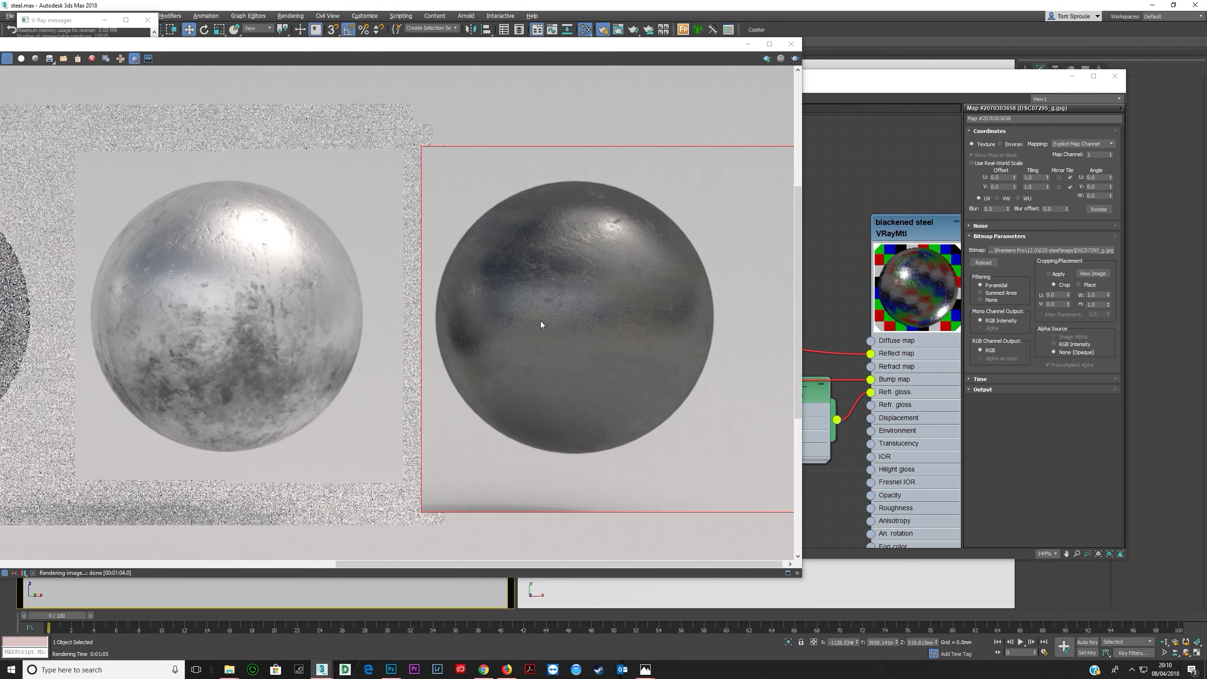
pyautogui.scroll(-6, 523, 316)
pyautogui.scroll(4, 523, 313)
pyautogui.moveTo(456, 46); pyautogui.dragTo(693, 46)
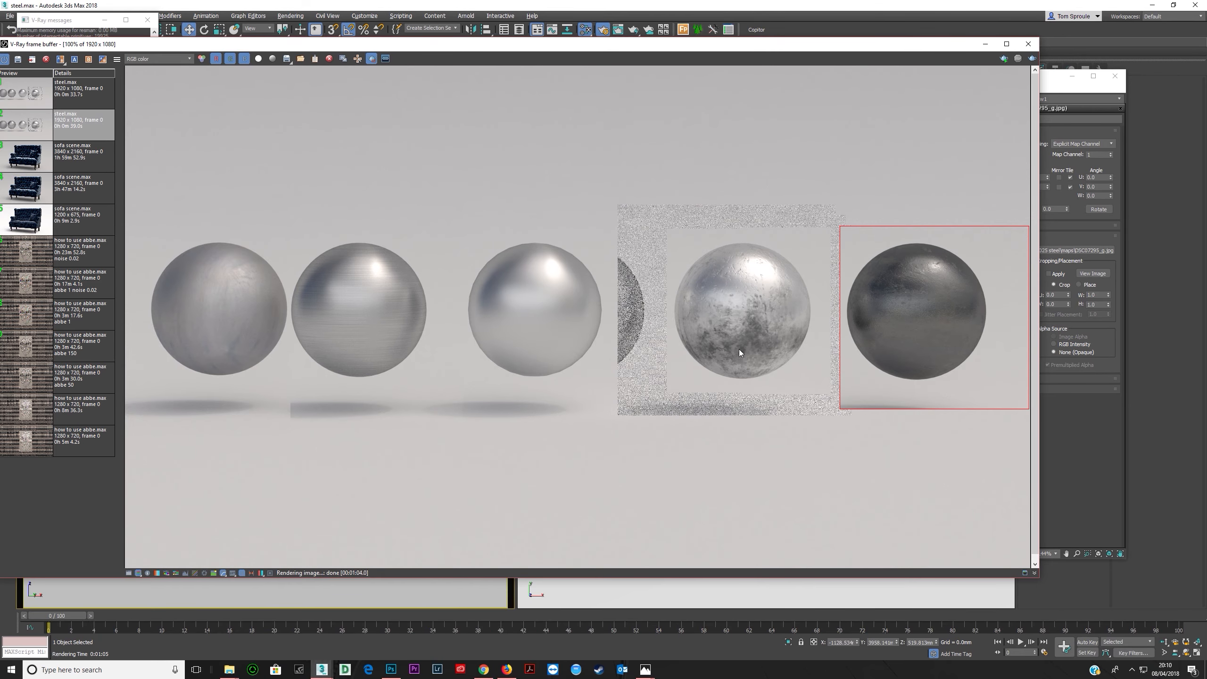